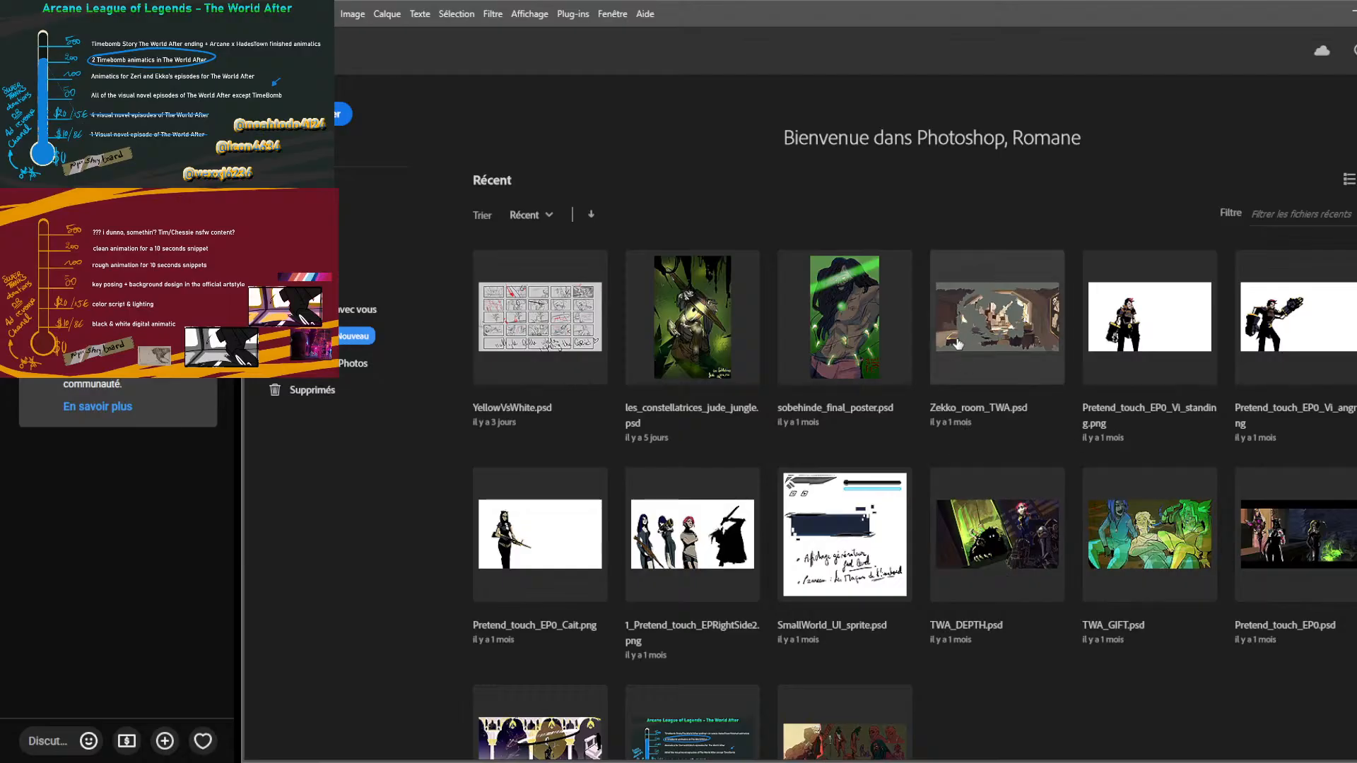
# Open Zekko_room_TWA.psd, add a new layer above the artwork and enlarge the brush.
pyautogui.click(974, 358)
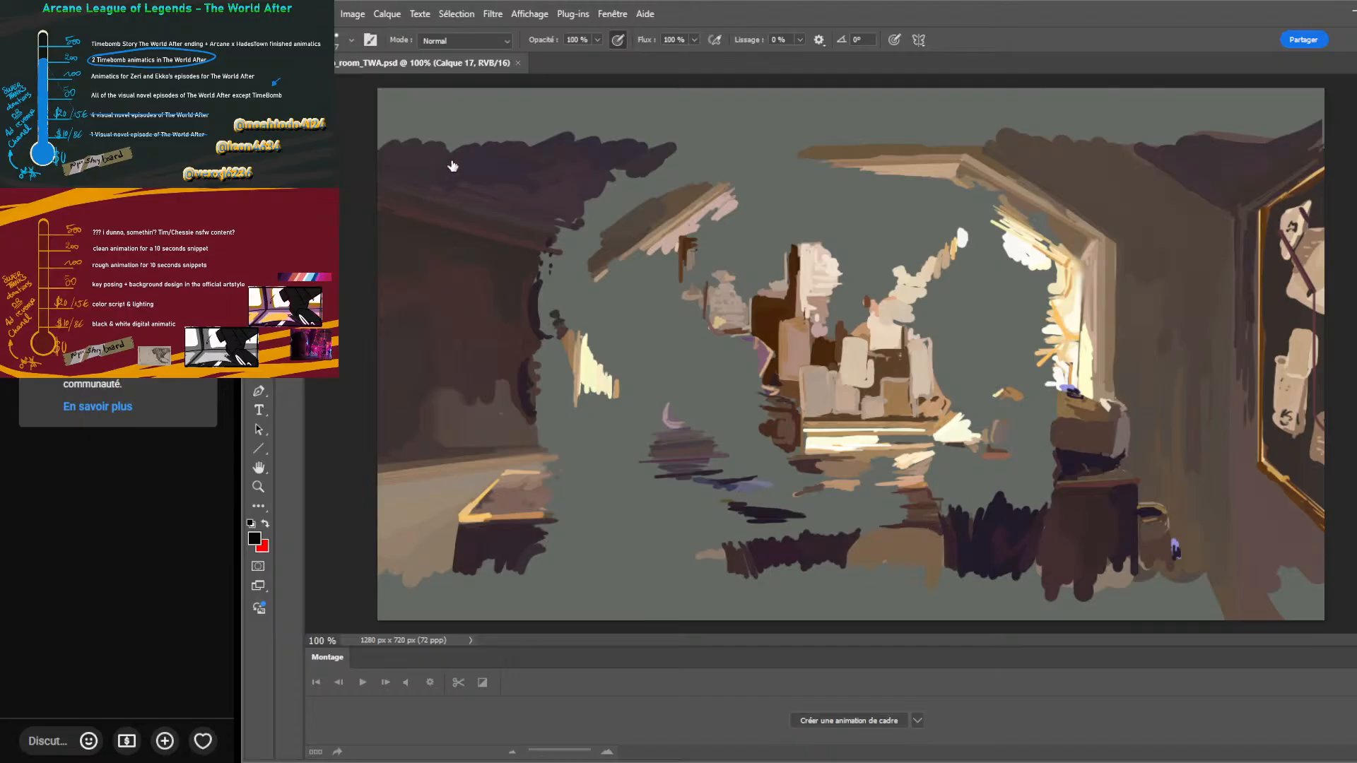
pyautogui.hotkey('alt', ']')
pyautogui.hotkey('ctrl', 'alt', 'shift', 'n')
pyautogui.press(']')
pyautogui.press(']')
pyautogui.press(']')
pyautogui.moveTo(531, 274)
pyautogui.mouseDown()
pyautogui.moveTo(549, 273)
pyautogui.moveTo(615, 368)
pyautogui.mouseUp()
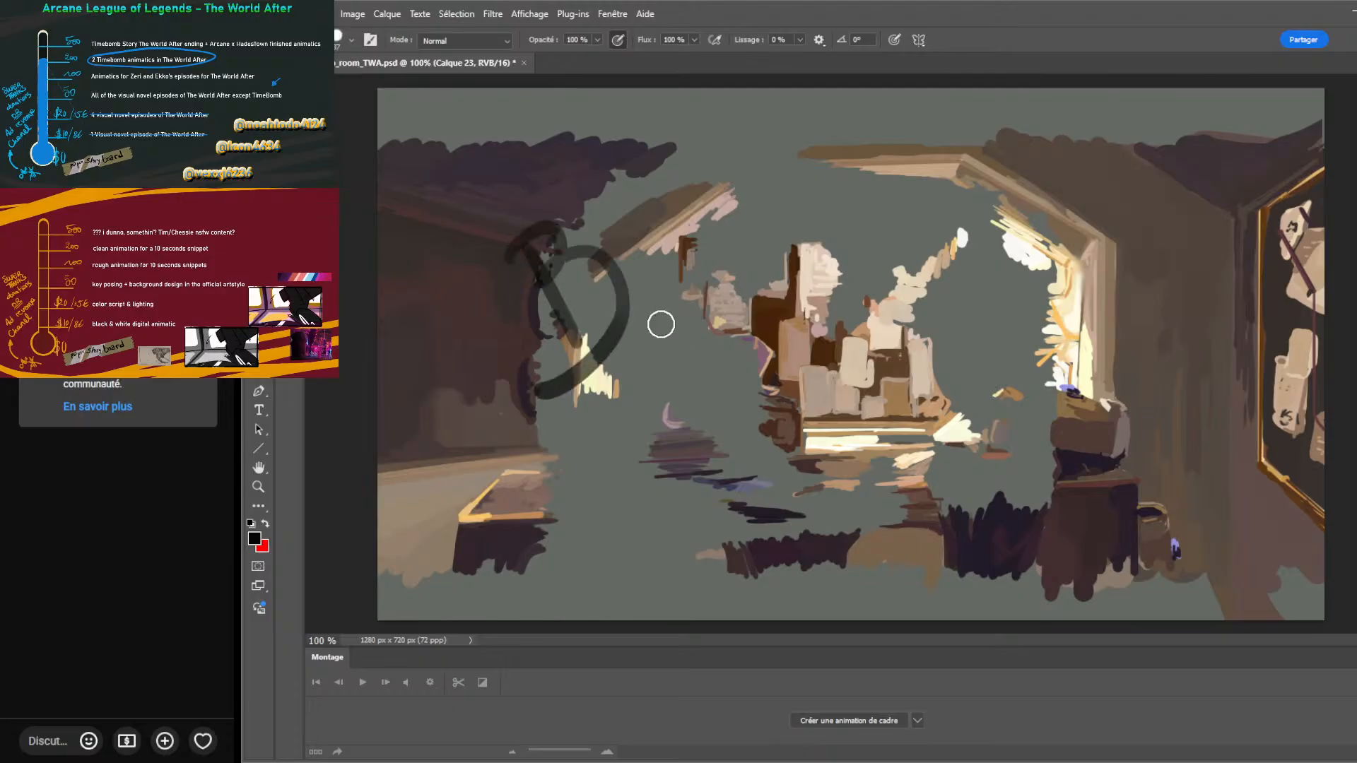
pyautogui.hotkey('ctrl', 'z')
pyautogui.hotkey('ctrl', 'z')
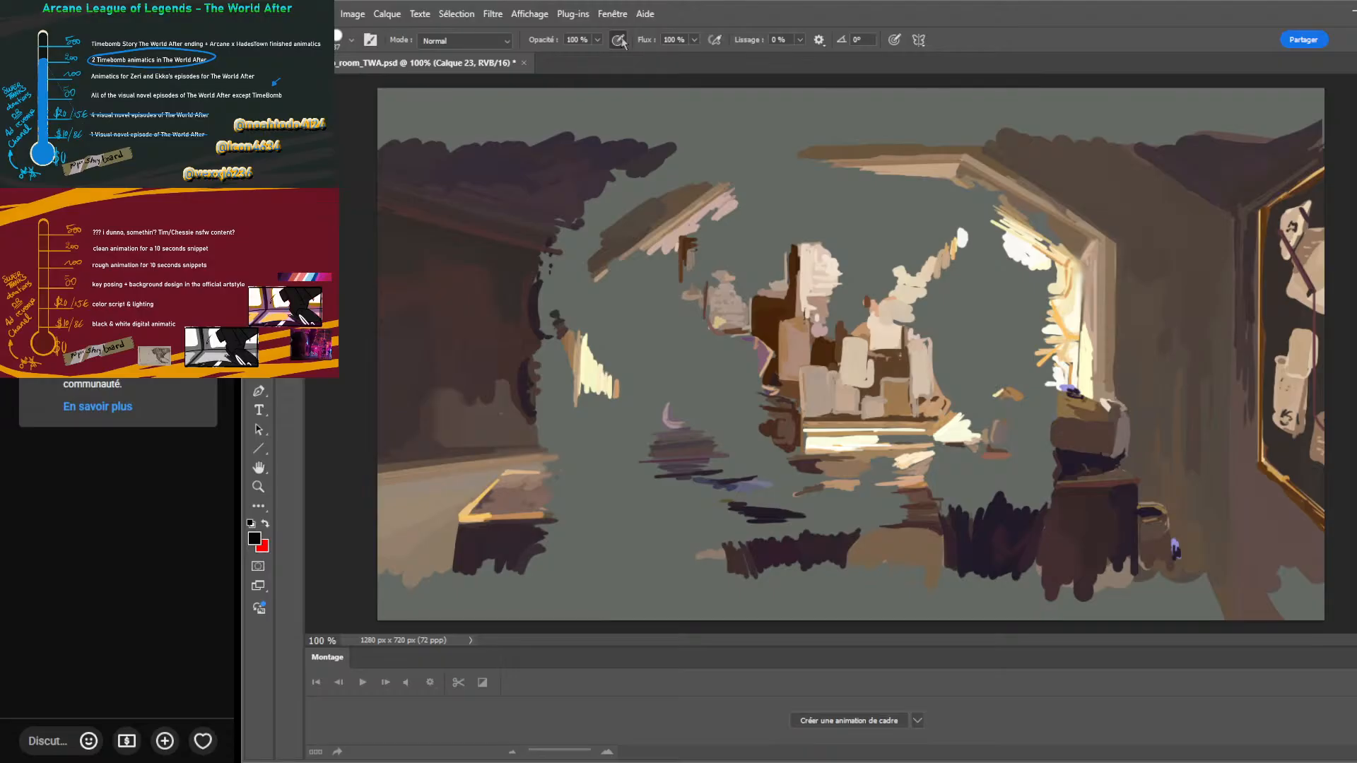
# Hand-letter "BACK" in thick opaque black strokes, rising diagonally across the upper left half of the painting.
pyautogui.moveTo(488, 311); pyautogui.dragTo(481, 410)
pyautogui.moveTo(442, 258); pyautogui.dragTo(509, 396)
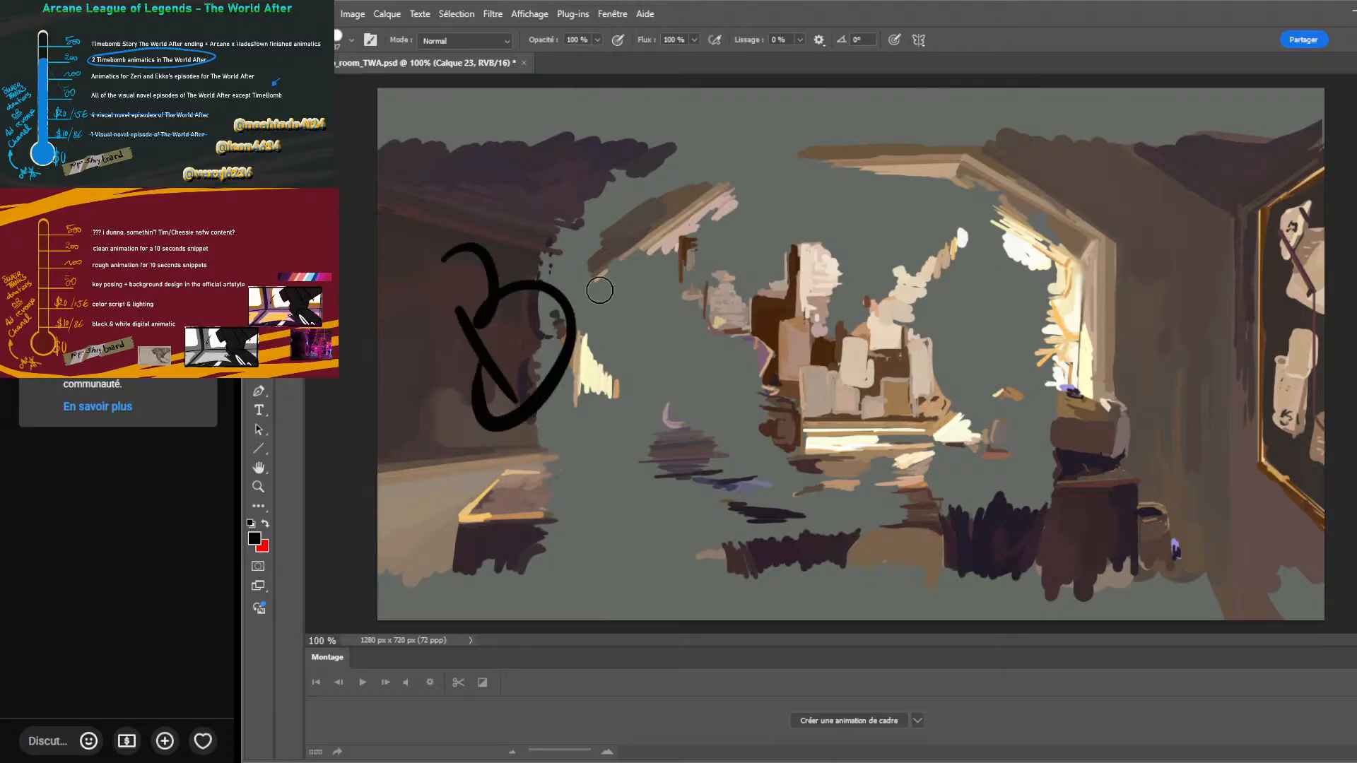
pyautogui.moveTo(601, 333); pyautogui.dragTo(672, 248)
pyautogui.moveTo(707, 205); pyautogui.dragTo(770, 247)
pyautogui.moveTo(754, 157); pyautogui.dragTo(798, 258)
pyautogui.moveTo(806, 141); pyautogui.dragTo(880, 205)
# Hand-letter "IN A SEC" and a ":3" face in black below and beside "BACK", reworking the last letters.
pyautogui.moveTo(707, 406); pyautogui.dragTo(763, 484)
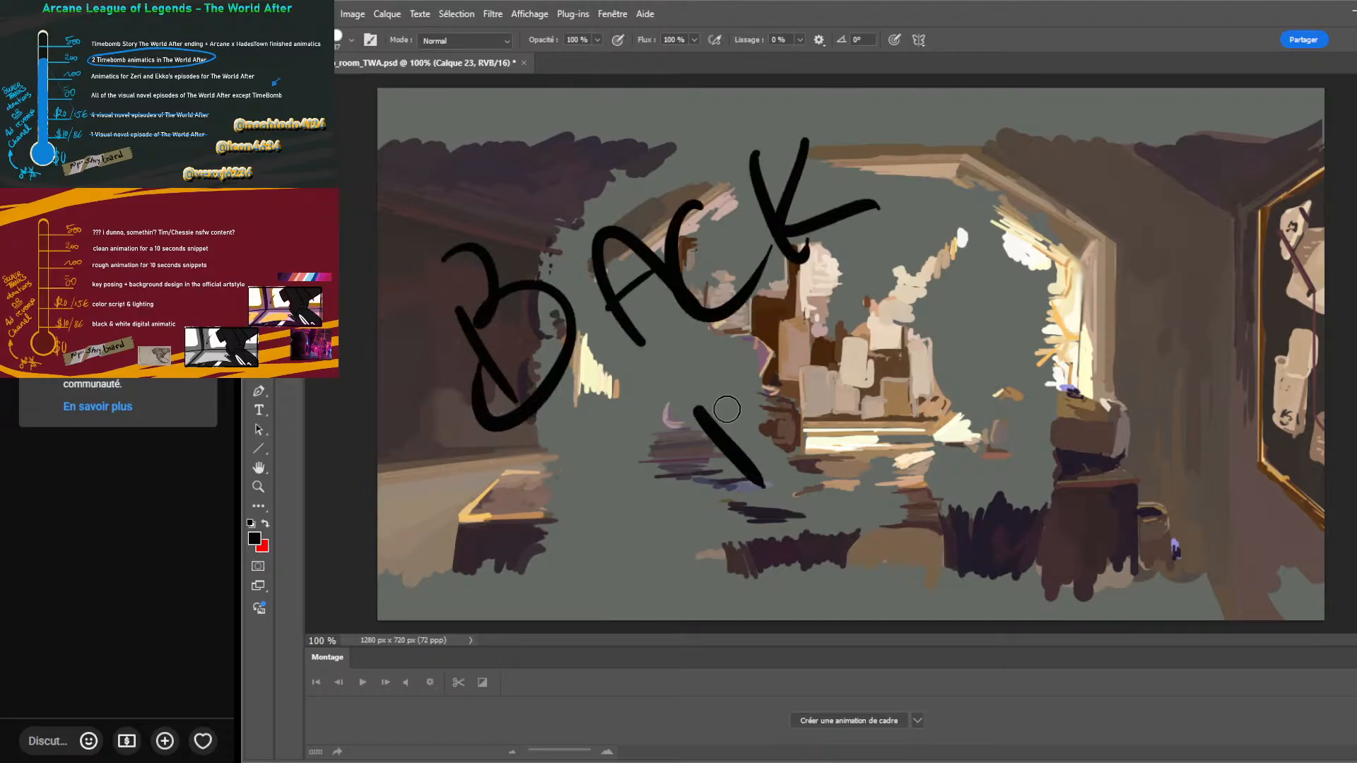
pyautogui.moveTo(718, 375); pyautogui.dragTo(834, 453)
pyautogui.moveTo(855, 300); pyautogui.dragTo(965, 375)
pyautogui.moveTo(866, 357); pyautogui.dragTo(919, 322)
pyautogui.moveTo(1060, 237); pyautogui.dragTo(950, 332)
pyautogui.moveTo(1060, 170); pyautogui.dragTo(1053, 212)
pyautogui.moveTo(1124, 161)
pyautogui.mouseDown()
pyautogui.moveTo(1081, 293)
pyautogui.moveTo(1212, 225)
pyautogui.mouseUp()
pyautogui.moveTo(1101, 387); pyautogui.dragTo(1104, 397)
pyautogui.moveTo(1138, 509); pyautogui.dragTo(1175, 530)
pyautogui.moveTo(1089, 486); pyautogui.dragTo(1203, 537)
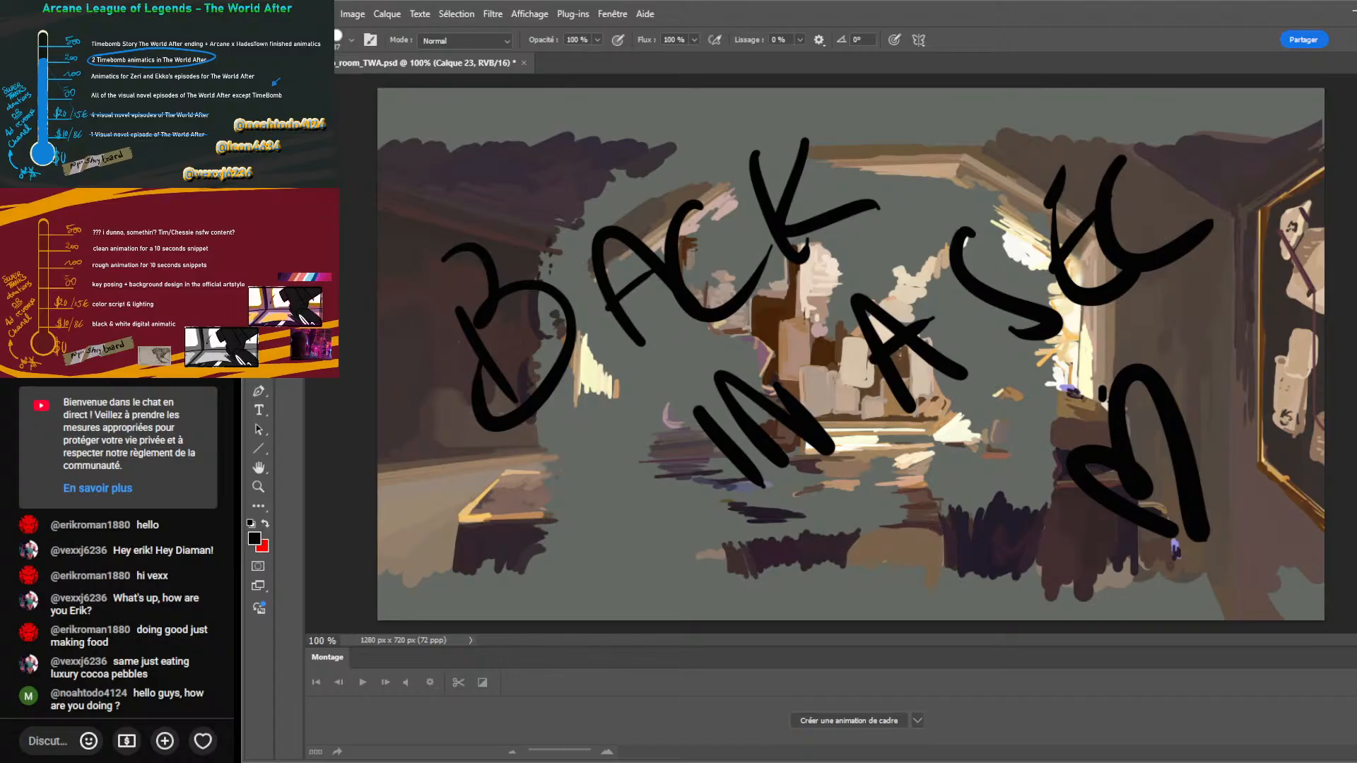
pyautogui.click(996, 439)
pyautogui.moveTo(1207, 261); pyautogui.dragTo(1052, 291)
pyautogui.moveTo(1058, 175); pyautogui.dragTo(1139, 352)
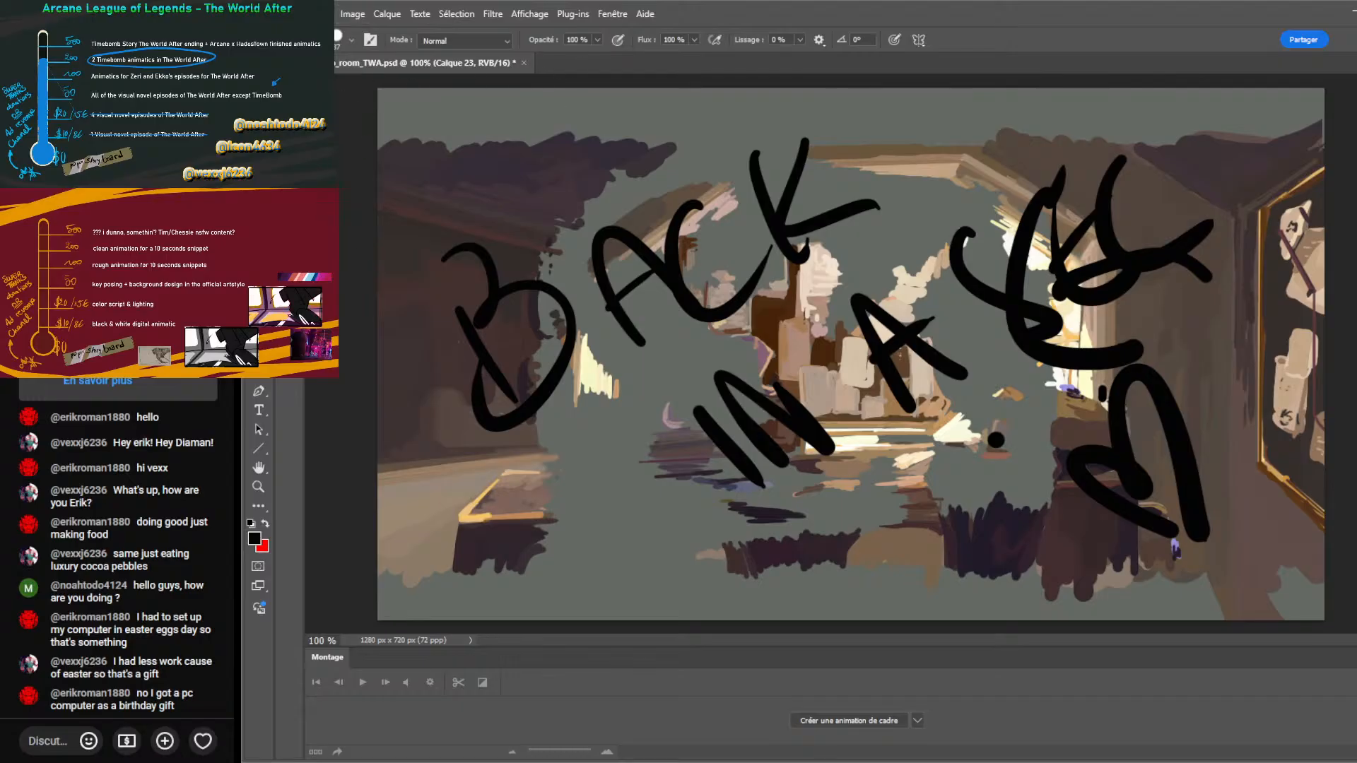
# Remove the handwritten message and clear the room painting from view to leave a plain grey canvas.
pyautogui.press('Delete')
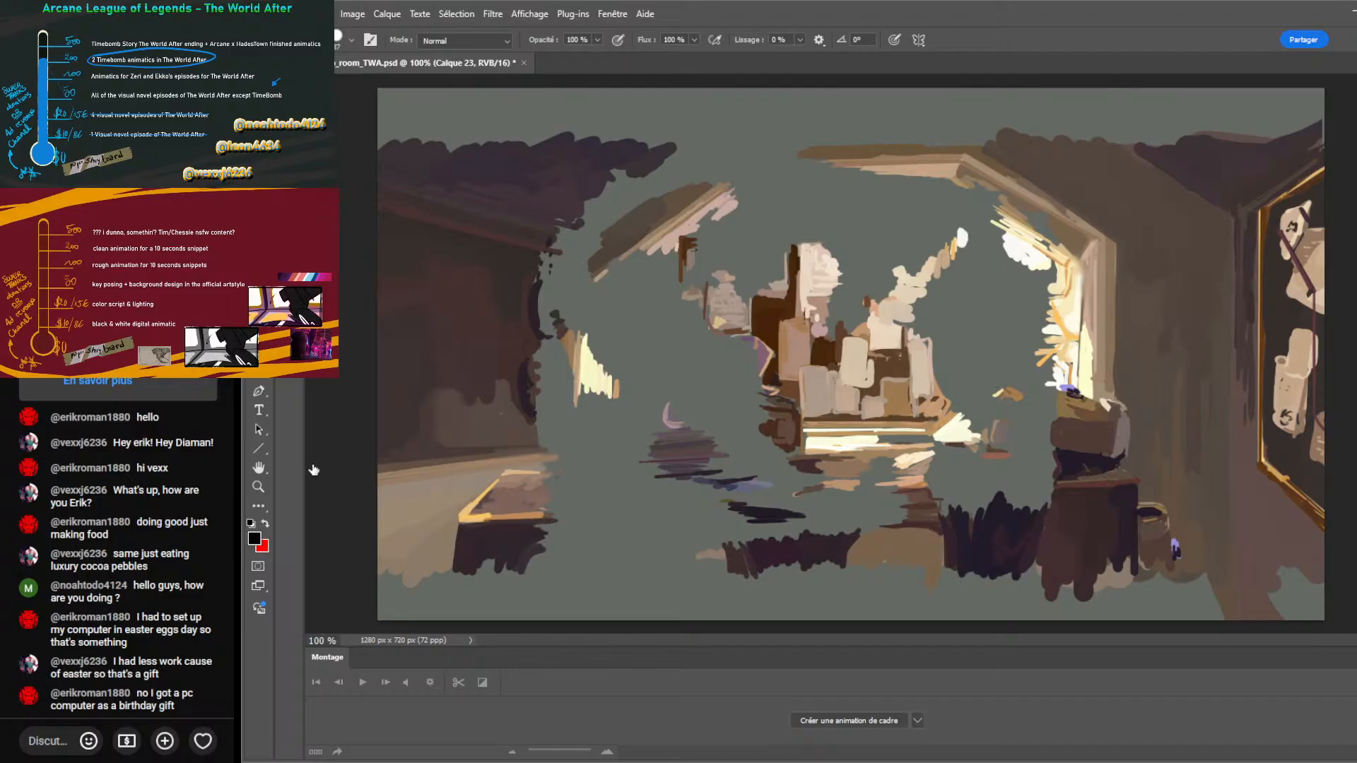
pyautogui.press('Delete')
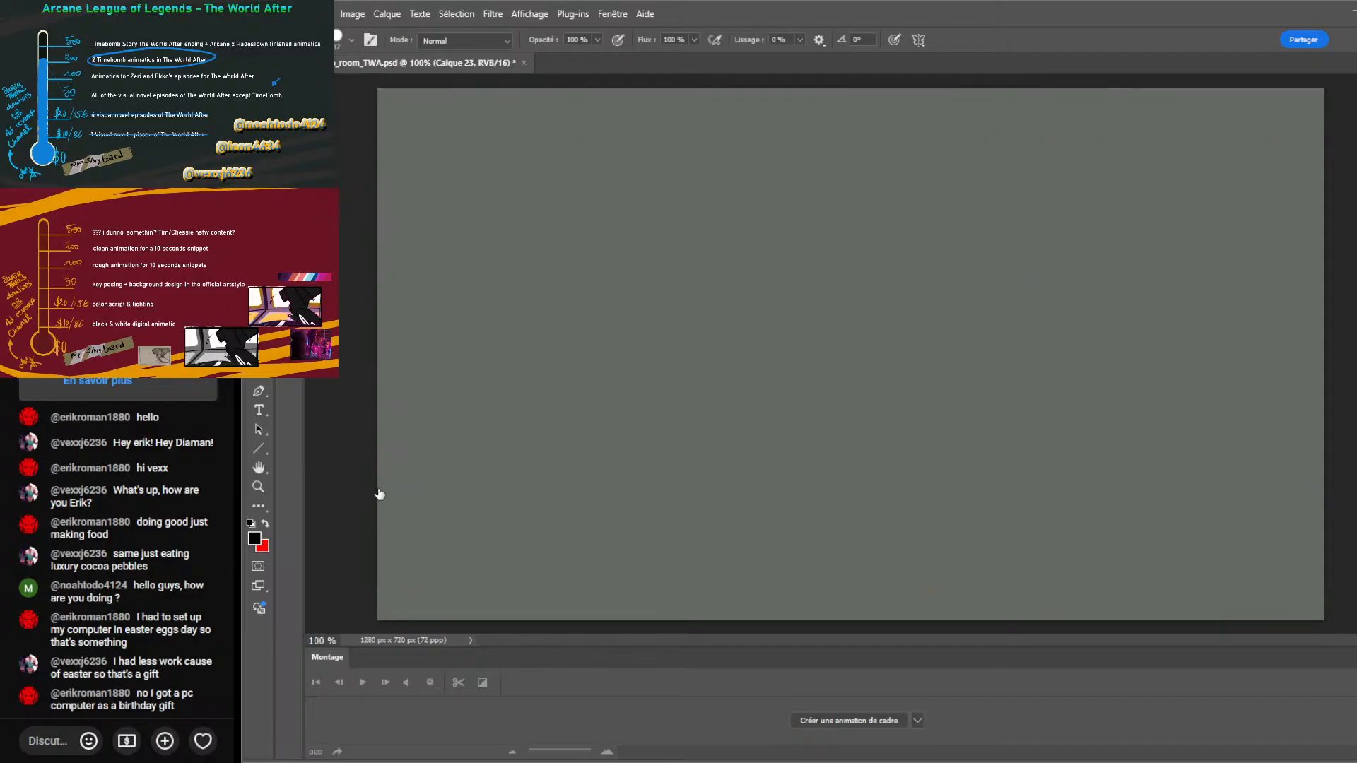
pyautogui.press('Delete')
pyautogui.moveTo(569, 258); pyautogui.dragTo(1251, 218)
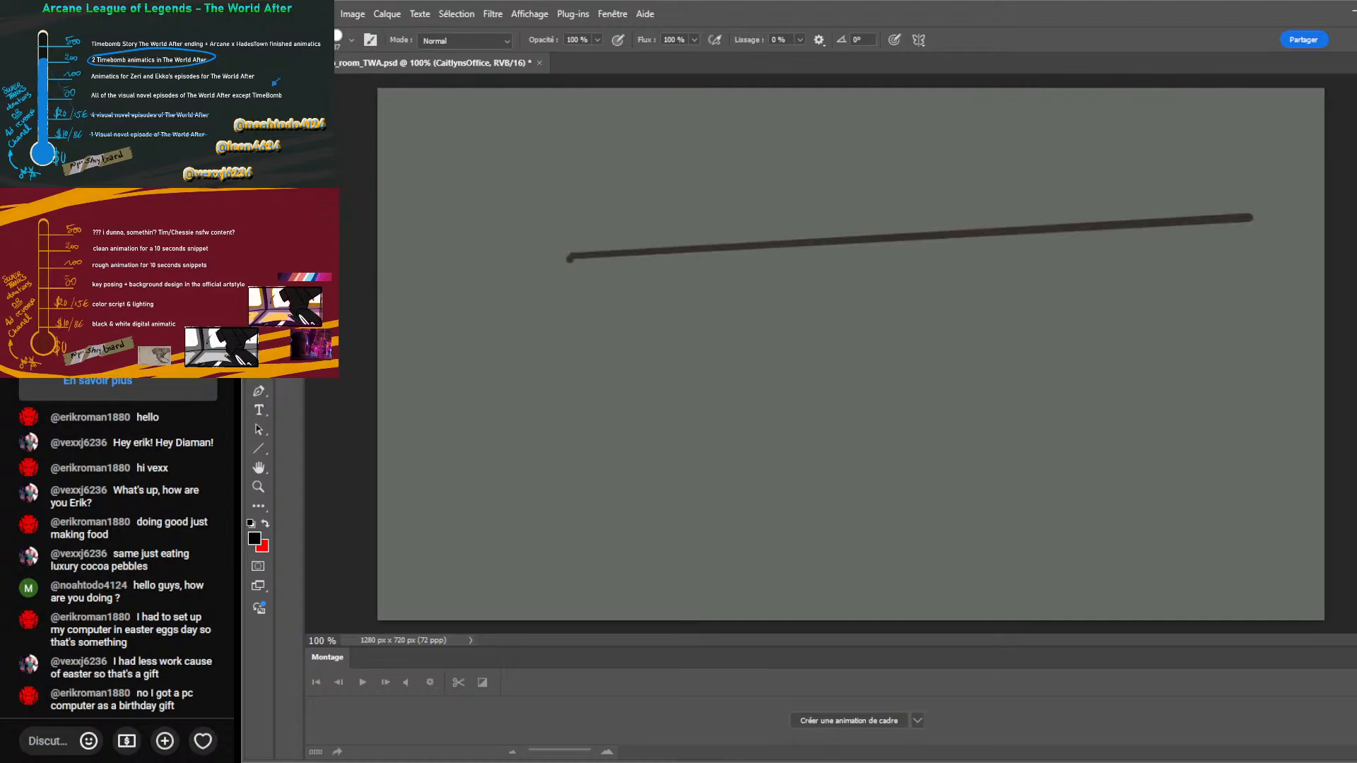
pyautogui.hotkey('ctrl', 'z')
pyautogui.hotkey('ctrl', 'z')
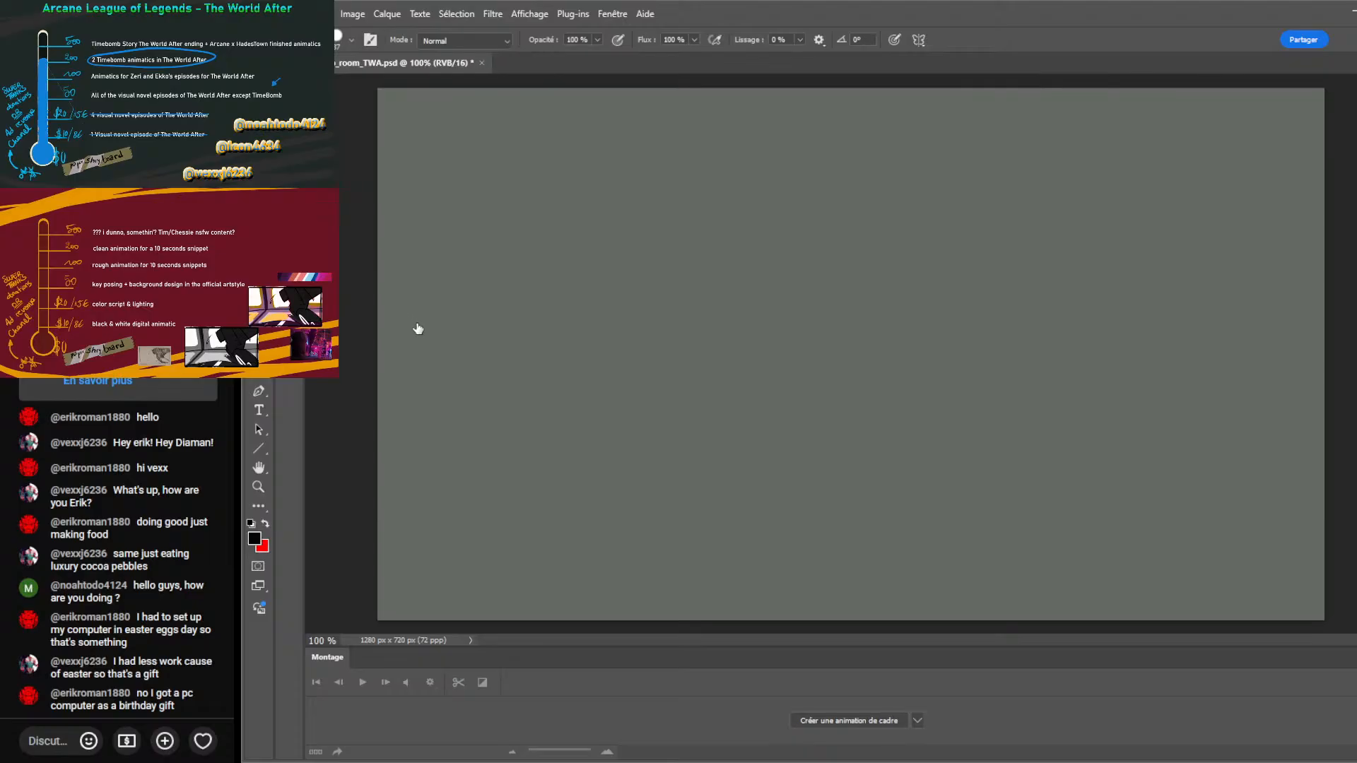
pyautogui.hotkey('ctrl', 'z')
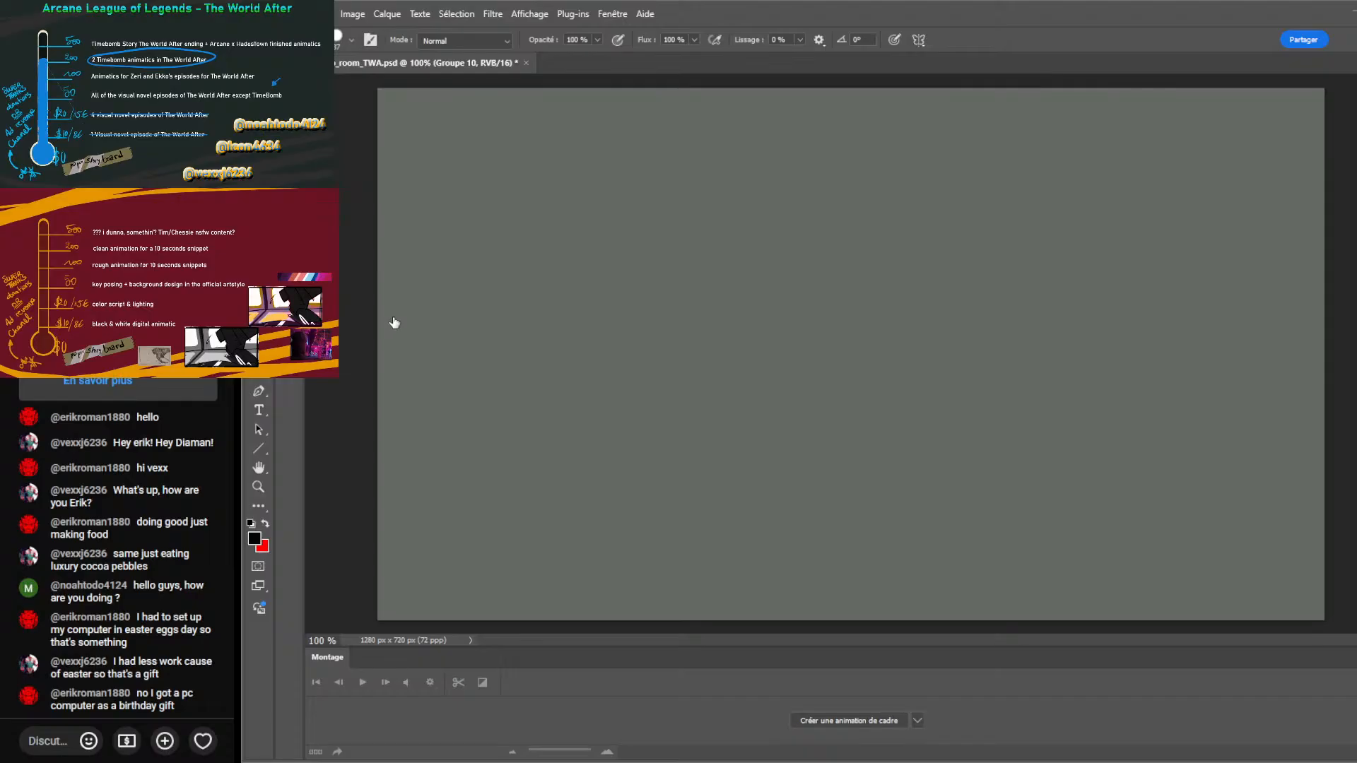
pyautogui.hotkey('ctrl', 'z')
# Show the room painting and its Ekko, Vi, Cait characters to check them, and hide both again.
pyautogui.click(321, 515)
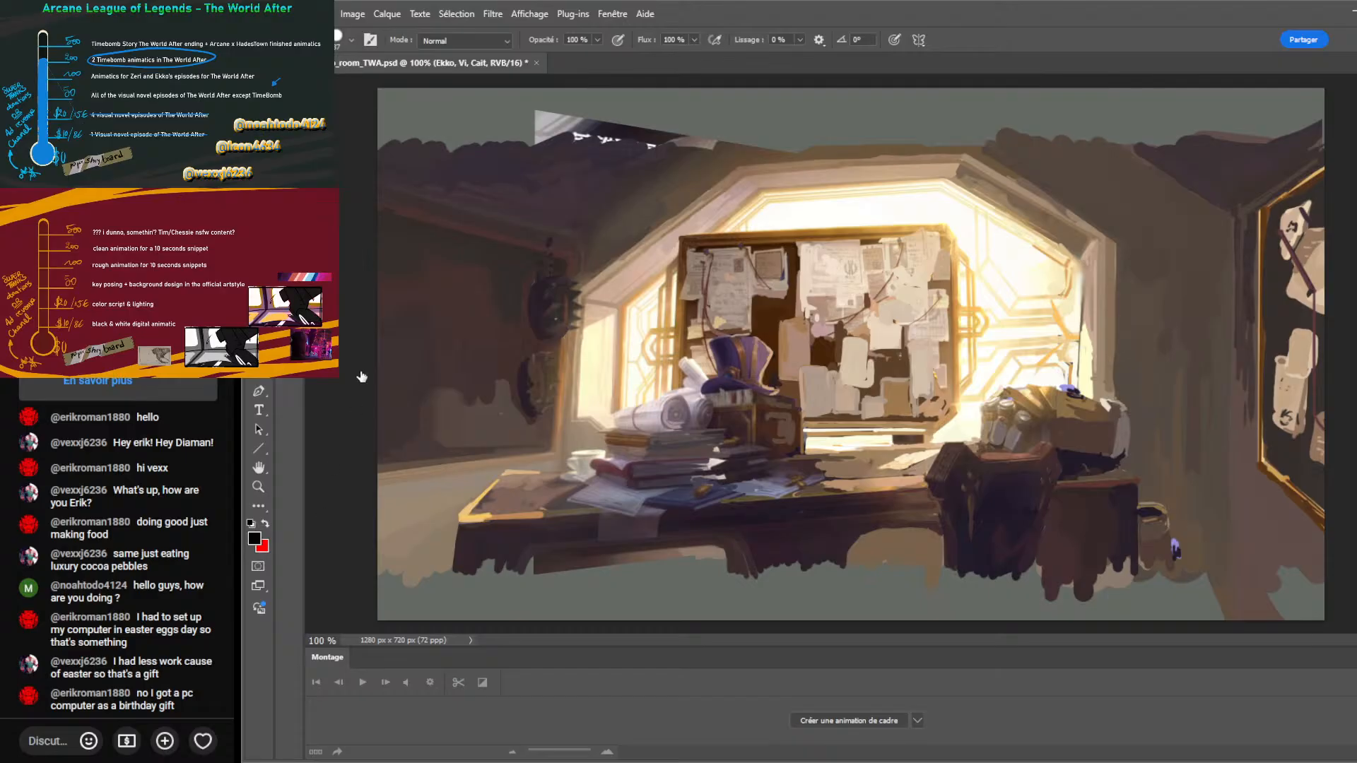
pyautogui.click(322, 491)
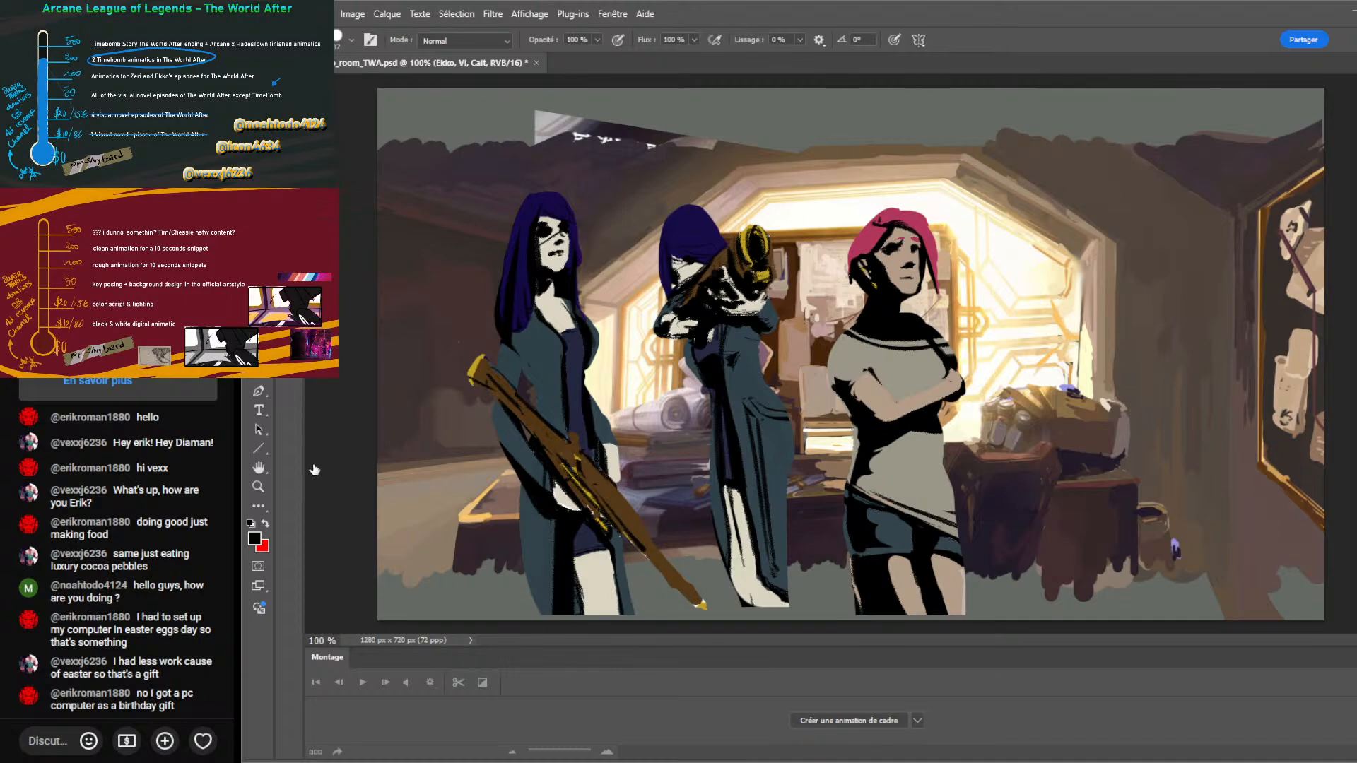
pyautogui.click(315, 472)
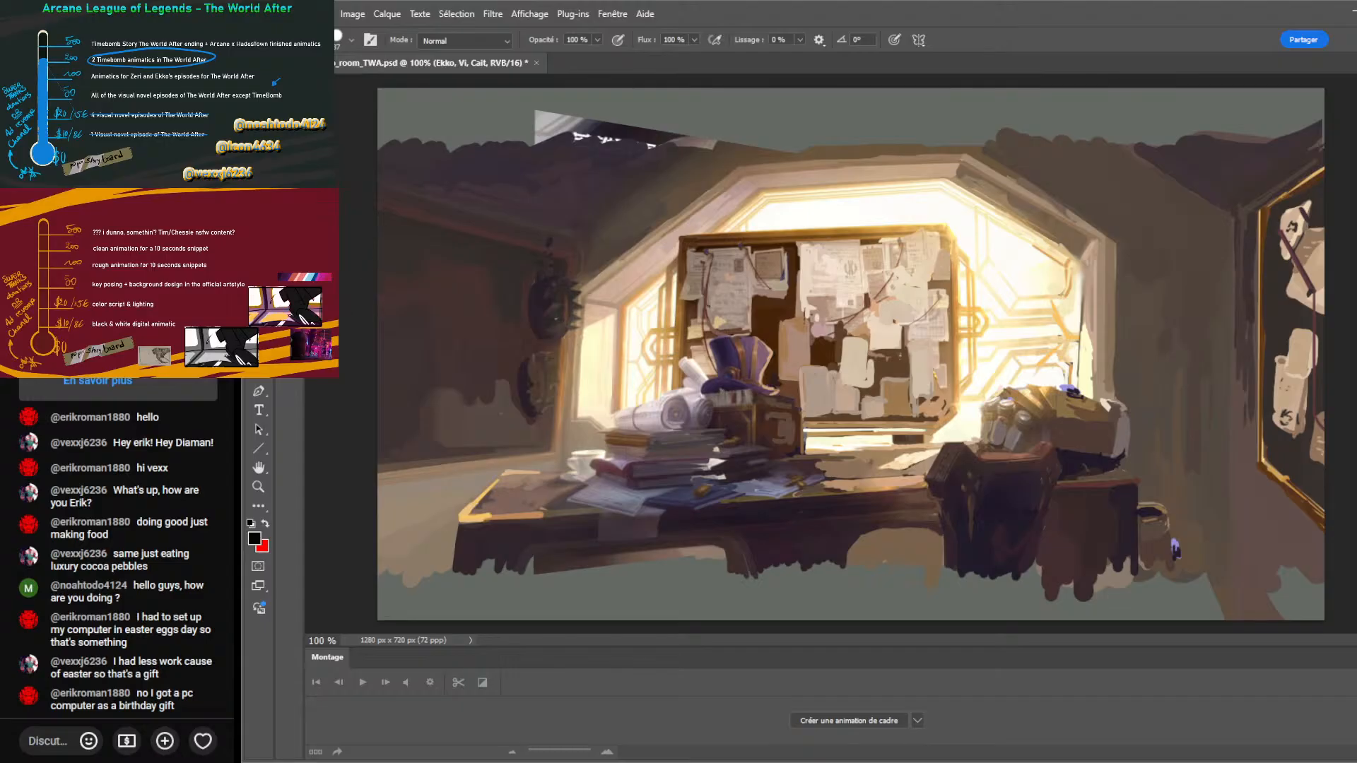
pyautogui.click(327, 290)
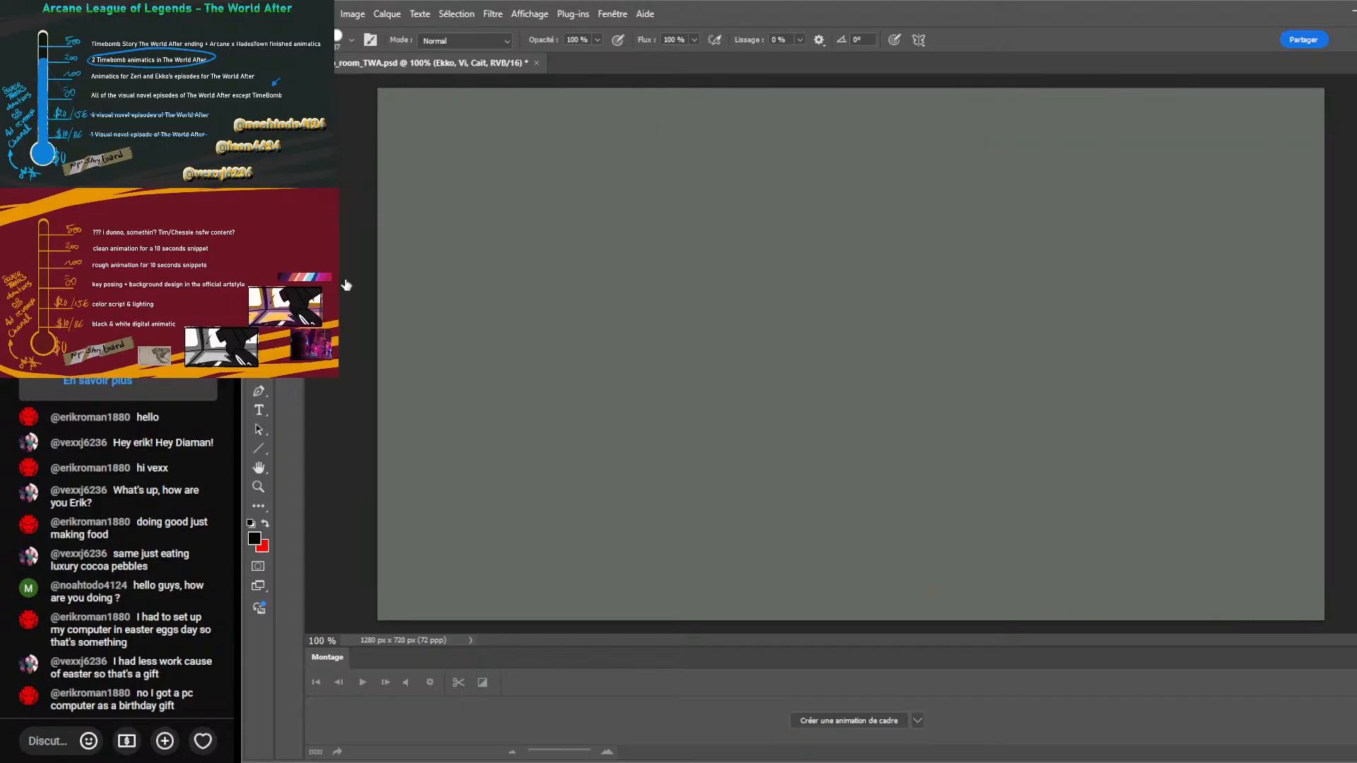
# Add a new layer and sketch the narrow vertical column near the canvas's left side with thin black strokes.
pyautogui.click(490, 746)
pyautogui.moveTo(800, 304); pyautogui.dragTo(778, 315)
pyautogui.moveTo(487, 146); pyautogui.dragTo(503, 130)
pyautogui.moveTo(515, 224); pyautogui.dragTo(518, 260)
pyautogui.click(521, 293)
pyautogui.moveTo(502, 126); pyautogui.dragTo(516, 416)
pyautogui.moveTo(500, 169); pyautogui.dragTo(506, 332)
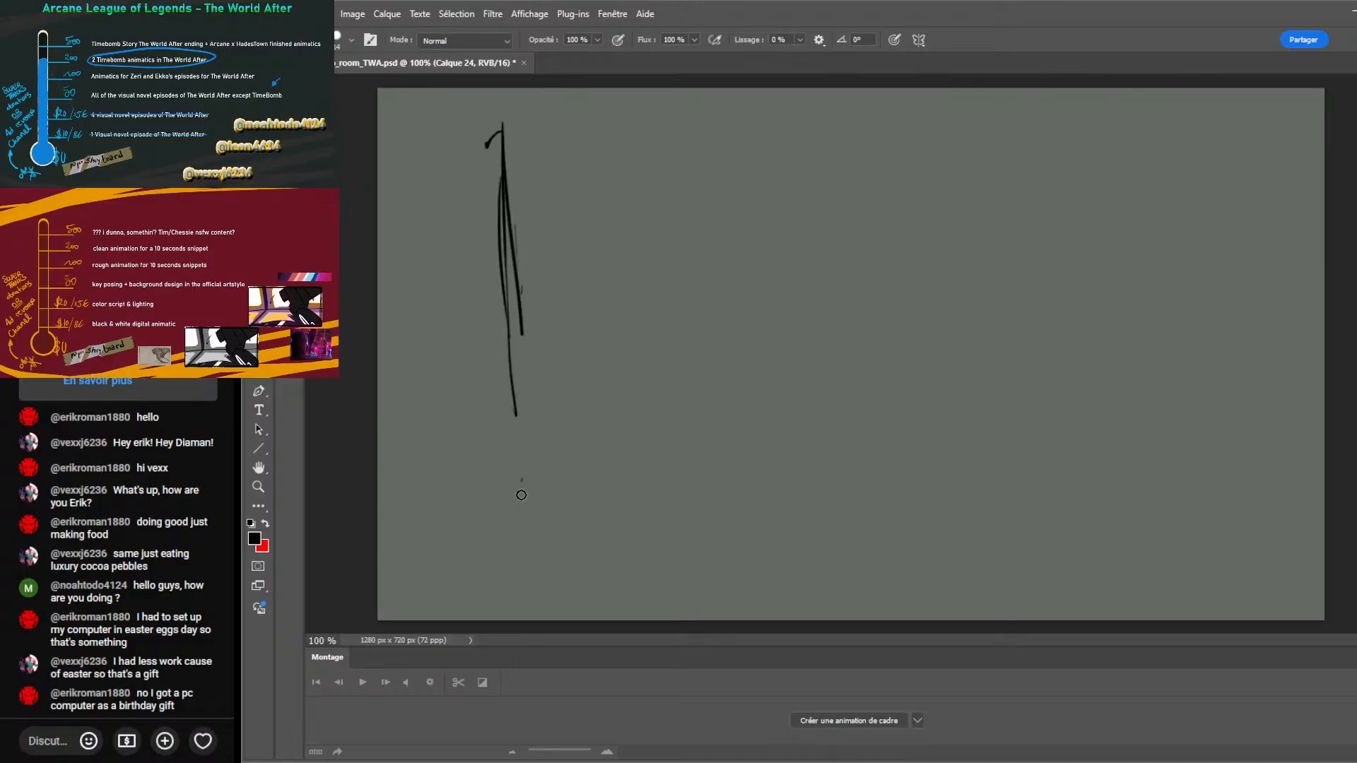
pyautogui.moveTo(510, 503); pyautogui.dragTo(520, 498)
pyautogui.moveTo(522, 516); pyautogui.dragTo(529, 506)
pyautogui.moveTo(522, 139); pyautogui.dragTo(530, 277)
# Sketch a long horizontal ledge across the lower middle, continuing in angular zigzag edges toward the lower right.
pyautogui.moveTo(562, 467)
pyautogui.mouseDown()
pyautogui.moveTo(591, 486)
pyautogui.moveTo(872, 479)
pyautogui.mouseUp()
pyautogui.moveTo(824, 486); pyautogui.dragTo(858, 484)
pyautogui.moveTo(584, 492); pyautogui.dragTo(683, 504)
pyautogui.moveTo(766, 507); pyautogui.dragTo(871, 505)
pyautogui.moveTo(816, 511)
pyautogui.mouseDown()
pyautogui.moveTo(894, 486)
pyautogui.moveTo(945, 507)
pyautogui.moveTo(853, 537)
pyautogui.mouseUp()
pyautogui.moveTo(853, 538)
pyautogui.mouseDown()
pyautogui.moveTo(868, 555)
pyautogui.moveTo(958, 551)
pyautogui.mouseUp()
pyautogui.moveTo(1003, 543)
pyautogui.mouseDown()
pyautogui.moveTo(1120, 527)
pyautogui.moveTo(1103, 562)
pyautogui.moveTo(1032, 592)
pyautogui.moveTo(1067, 602)
pyautogui.mouseUp()
pyautogui.moveTo(1109, 606); pyautogui.dragTo(1131, 622)
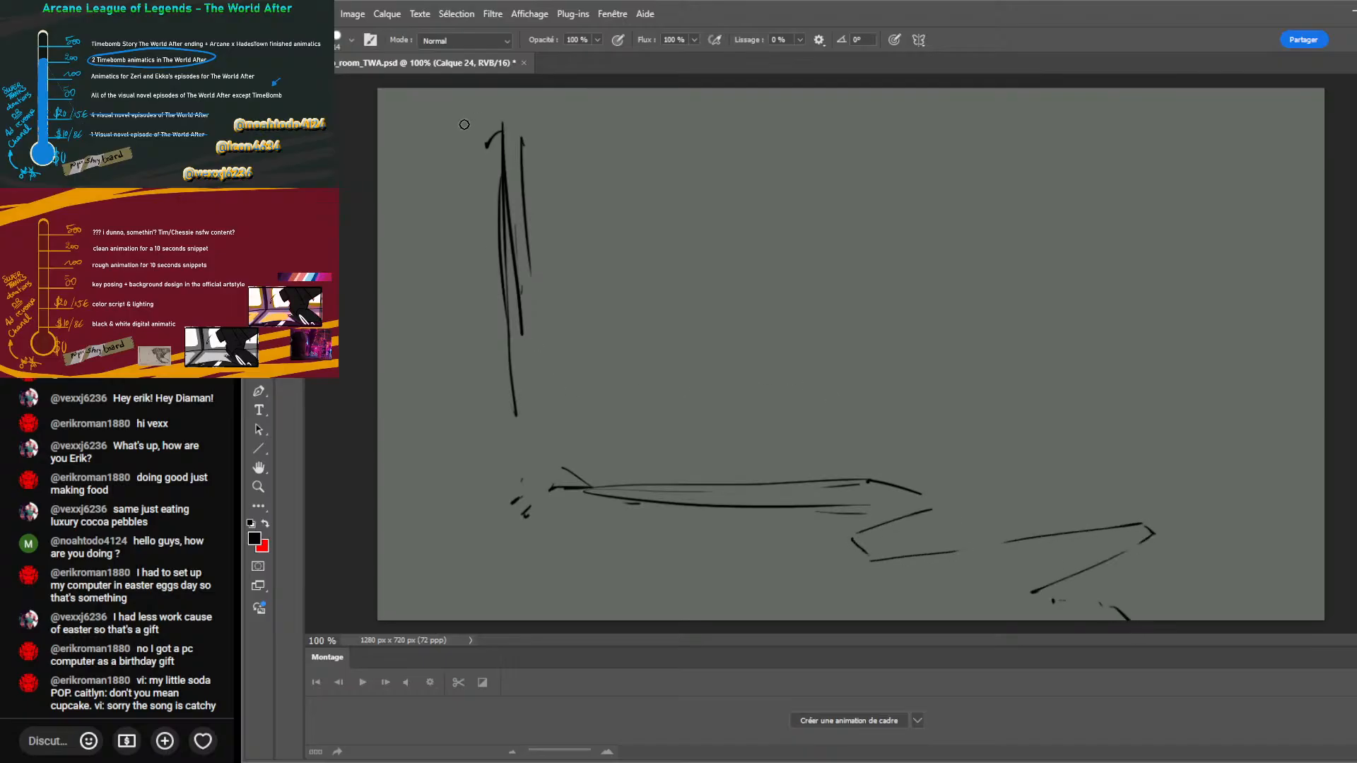
# Draw a tall, heavy vertical edge at the far left that curves into an arch at the canvas top.
pyautogui.moveTo(468, 91)
pyautogui.mouseDown()
pyautogui.moveTo(485, 87)
pyautogui.moveTo(423, 166)
pyautogui.mouseUp()
pyautogui.moveTo(434, 105); pyautogui.dragTo(418, 629)
pyautogui.moveTo(417, 418); pyautogui.dragTo(417, 198)
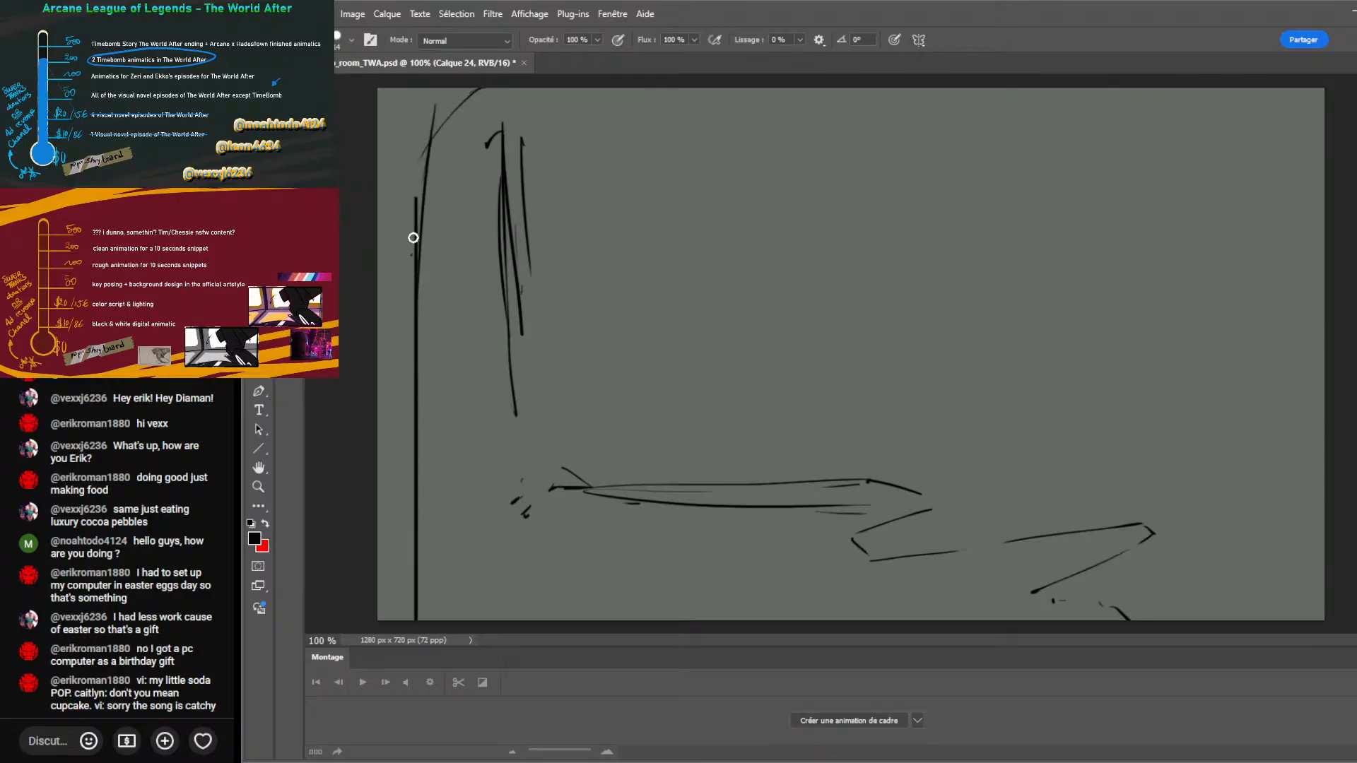
pyautogui.moveTo(412, 247)
pyautogui.mouseDown()
pyautogui.moveTo(473, 94)
pyautogui.moveTo(429, 173)
pyautogui.moveTo(422, 281)
pyautogui.moveTo(422, 181)
pyautogui.moveTo(420, 373)
pyautogui.moveTo(427, 355)
pyautogui.moveTo(446, 645)
pyautogui.moveTo(424, 212)
pyautogui.mouseUp()
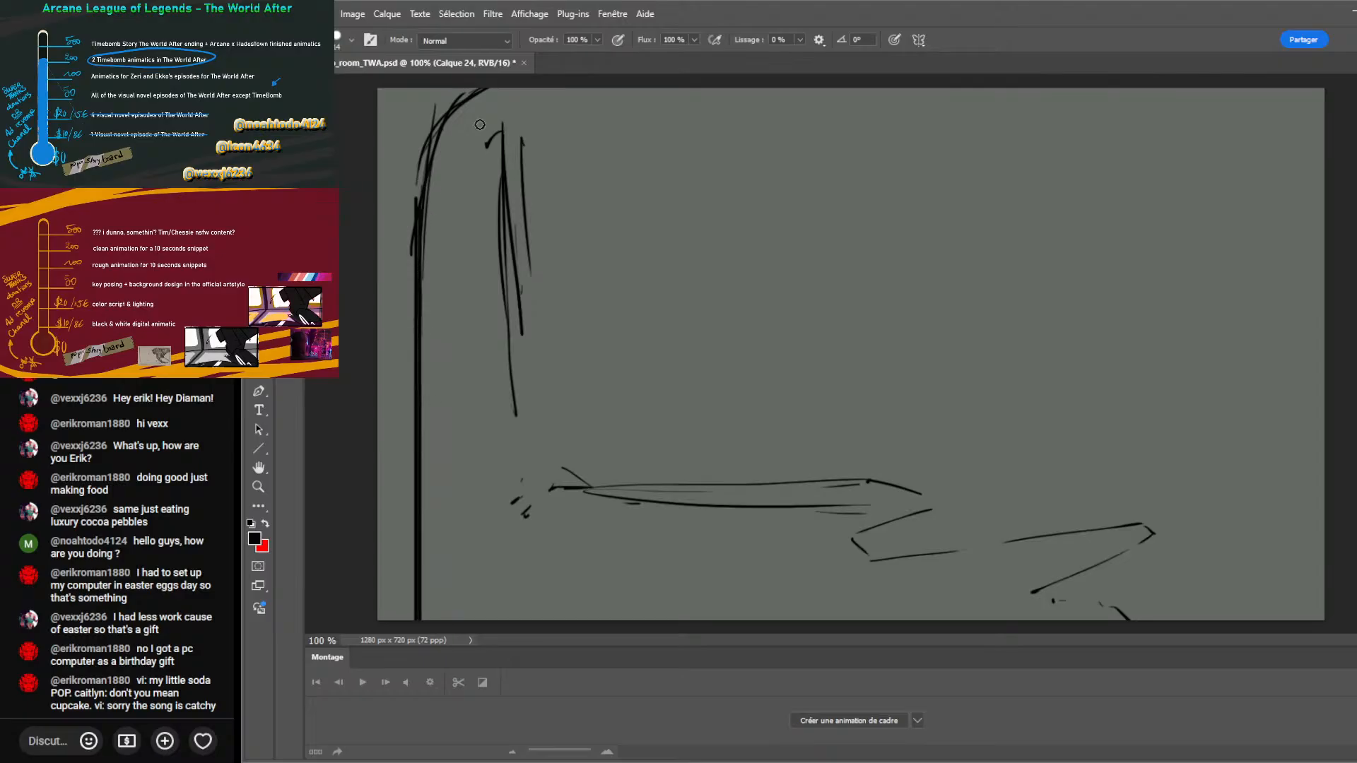
pyautogui.hotkey('ctrl', 'w')
# Sketch a curved corner rising from the ledge's left end, with small angular details above it and beside the column.
pyautogui.moveTo(523, 373)
pyautogui.mouseDown()
pyautogui.moveTo(543, 339)
pyautogui.moveTo(568, 325)
pyautogui.moveTo(530, 362)
pyautogui.moveTo(608, 295)
pyautogui.moveTo(532, 394)
pyautogui.moveTo(532, 484)
pyautogui.mouseUp()
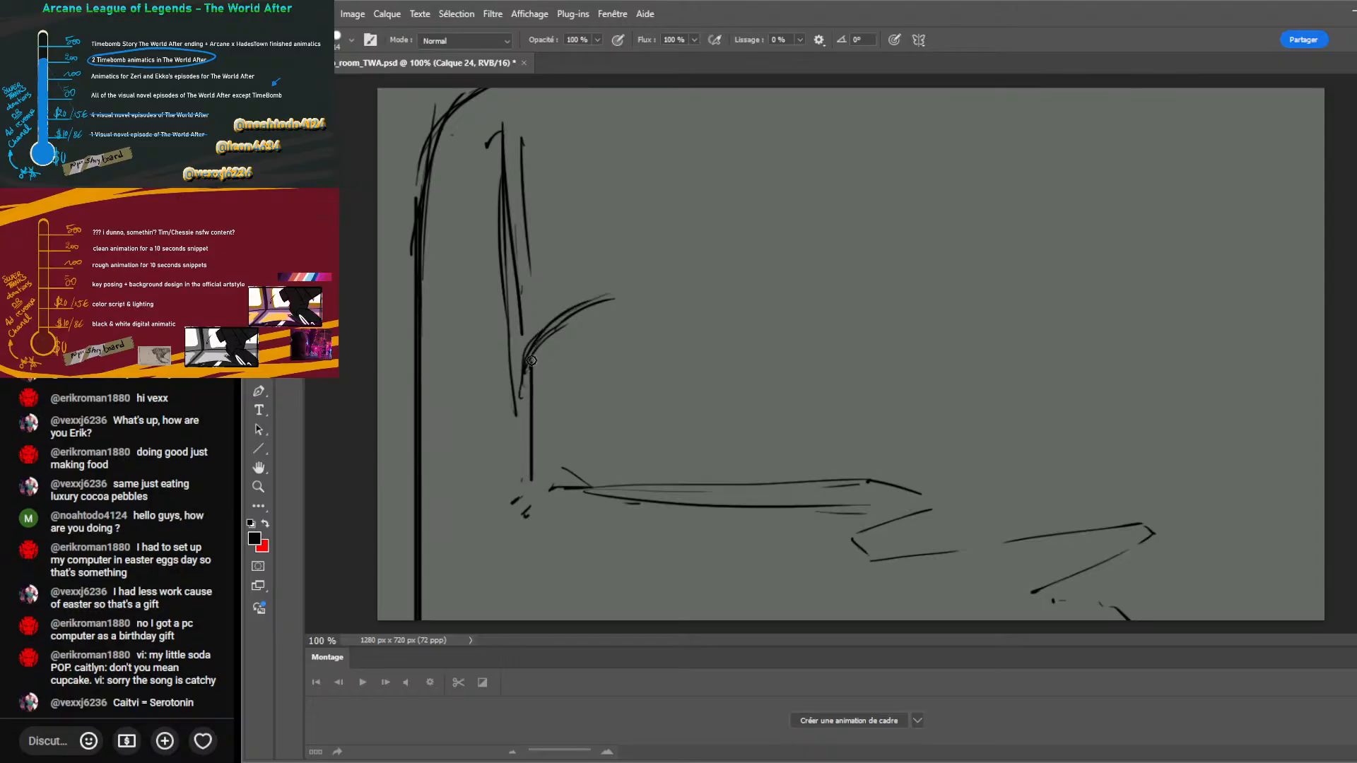
pyautogui.moveTo(529, 375)
pyautogui.mouseDown()
pyautogui.moveTo(563, 318)
pyautogui.moveTo(536, 371)
pyautogui.moveTo(564, 318)
pyautogui.moveTo(551, 340)
pyautogui.moveTo(608, 298)
pyautogui.moveTo(557, 328)
pyautogui.moveTo(533, 398)
pyautogui.moveTo(534, 380)
pyautogui.moveTo(533, 490)
pyautogui.mouseUp()
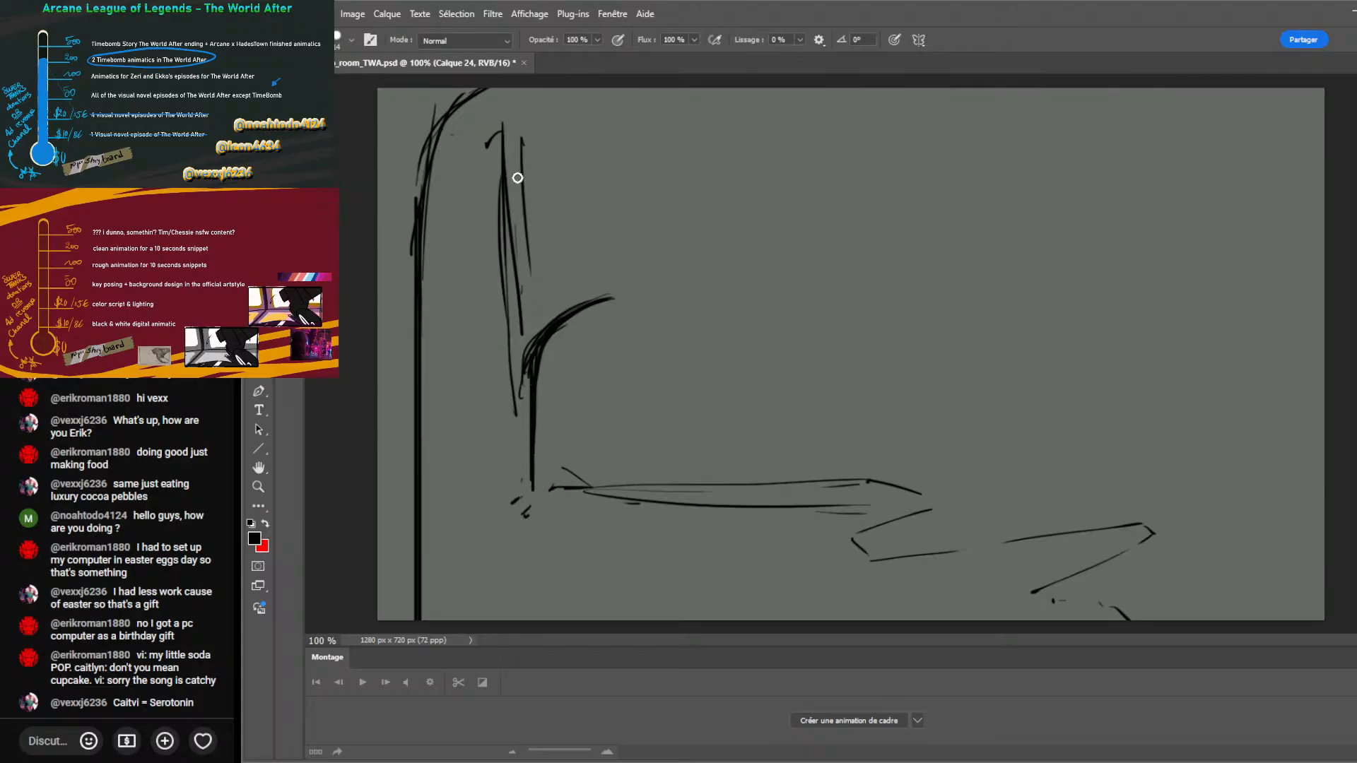
pyautogui.moveTo(465, 123)
pyautogui.mouseDown()
pyautogui.moveTo(506, 129)
pyautogui.moveTo(458, 192)
pyautogui.moveTo(488, 164)
pyautogui.mouseUp()
pyautogui.moveTo(465, 175); pyautogui.dragTo(487, 173)
pyautogui.moveTo(608, 237)
pyautogui.mouseDown()
pyautogui.moveTo(613, 287)
pyautogui.moveTo(616, 259)
pyautogui.mouseUp()
pyautogui.moveTo(683, 225); pyautogui.dragTo(608, 260)
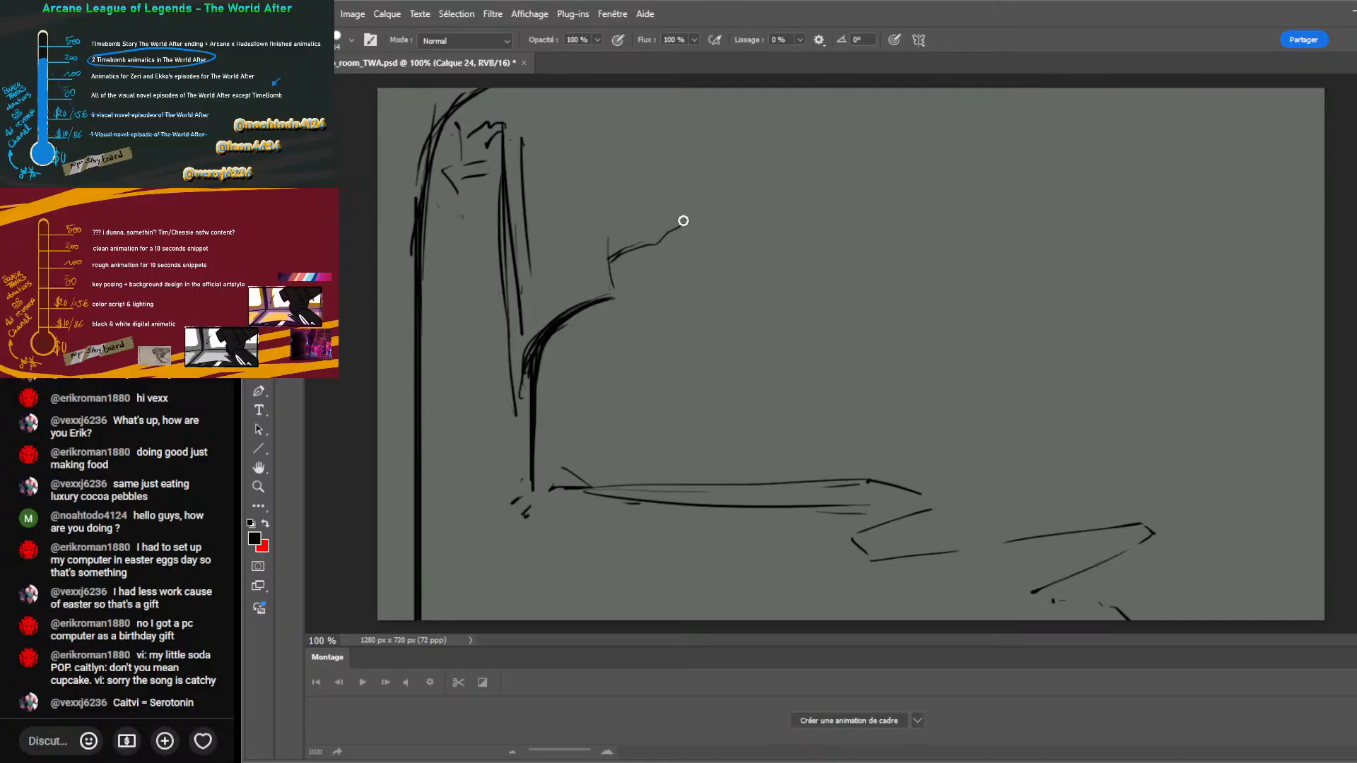
pyautogui.moveTo(685, 218)
pyautogui.mouseDown()
pyautogui.moveTo(610, 258)
pyautogui.moveTo(556, 246)
pyautogui.moveTo(537, 259)
pyautogui.mouseUp()
pyautogui.moveTo(628, 255)
pyautogui.mouseDown()
pyautogui.moveTo(630, 284)
pyautogui.moveTo(614, 298)
pyautogui.moveTo(628, 293)
pyautogui.mouseUp()
# Sketch a large rounded shape resting on the ledge, with an inner contour and a wider outer contour.
pyautogui.moveTo(773, 298)
pyautogui.mouseDown()
pyautogui.moveTo(694, 306)
pyautogui.moveTo(609, 522)
pyautogui.mouseUp()
pyautogui.moveTo(611, 443)
pyautogui.mouseDown()
pyautogui.moveTo(726, 292)
pyautogui.moveTo(613, 405)
pyautogui.moveTo(814, 224)
pyautogui.moveTo(611, 436)
pyautogui.moveTo(817, 248)
pyautogui.moveTo(886, 270)
pyautogui.moveTo(884, 485)
pyautogui.mouseUp()
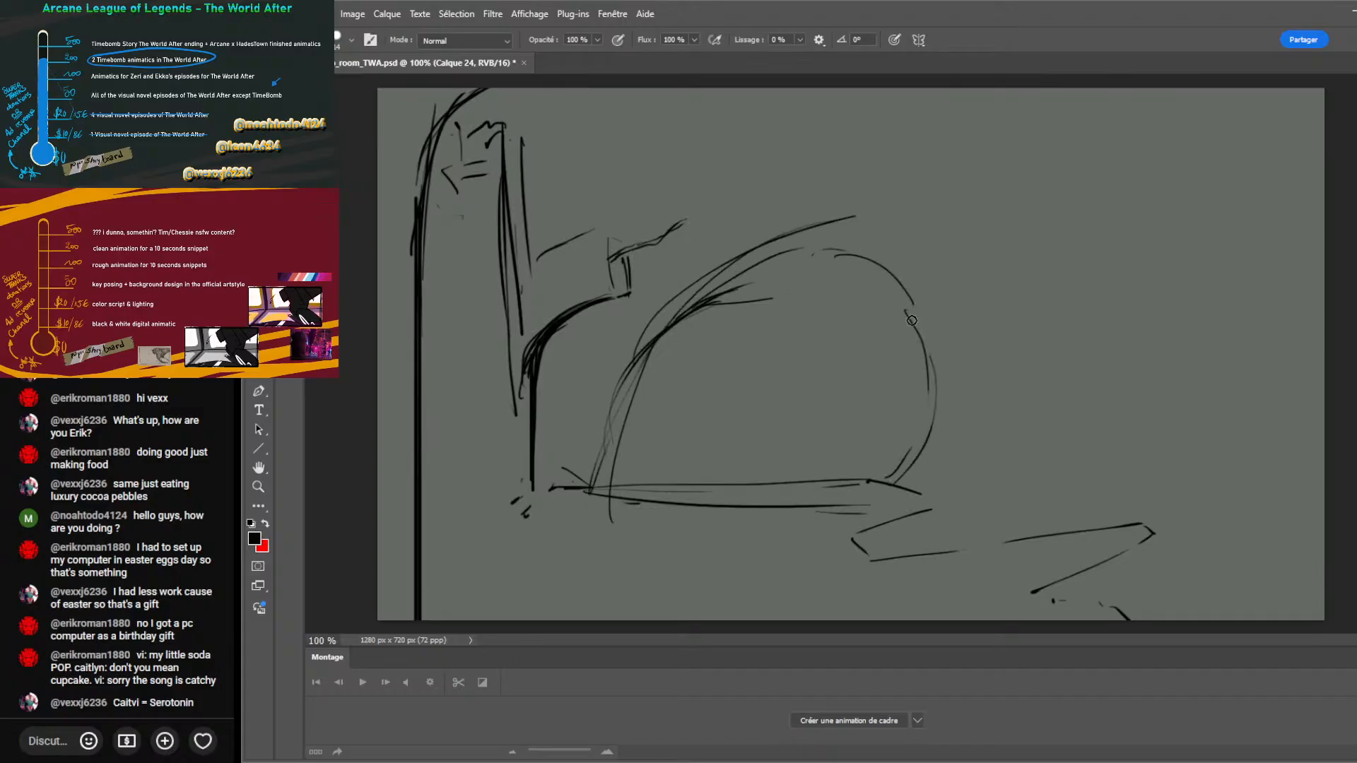
pyautogui.moveTo(770, 269); pyautogui.dragTo(919, 333)
pyautogui.moveTo(785, 237)
pyautogui.mouseDown()
pyautogui.moveTo(929, 214)
pyautogui.moveTo(1002, 328)
pyautogui.moveTo(922, 474)
pyautogui.mouseUp()
pyautogui.moveTo(998, 343); pyautogui.dragTo(972, 413)
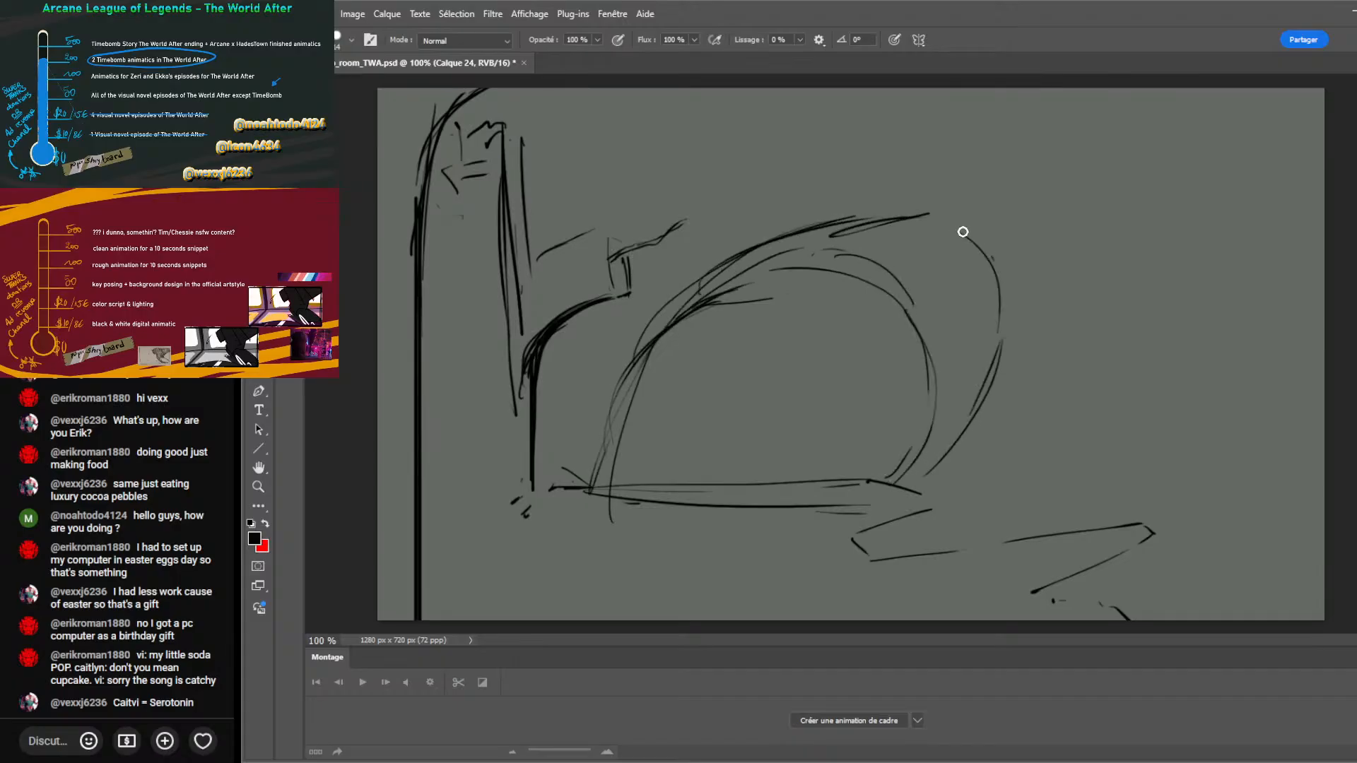
pyautogui.moveTo(990, 255)
pyautogui.mouseDown()
pyautogui.moveTo(772, 236)
pyautogui.moveTo(627, 388)
pyautogui.mouseUp()
# Reinforce the rounded shape's left and lower right contours and add construction lines inside it.
pyautogui.moveTo(604, 390)
pyautogui.mouseDown()
pyautogui.moveTo(593, 459)
pyautogui.moveTo(601, 347)
pyautogui.mouseUp()
pyautogui.moveTo(685, 318); pyautogui.dragTo(754, 475)
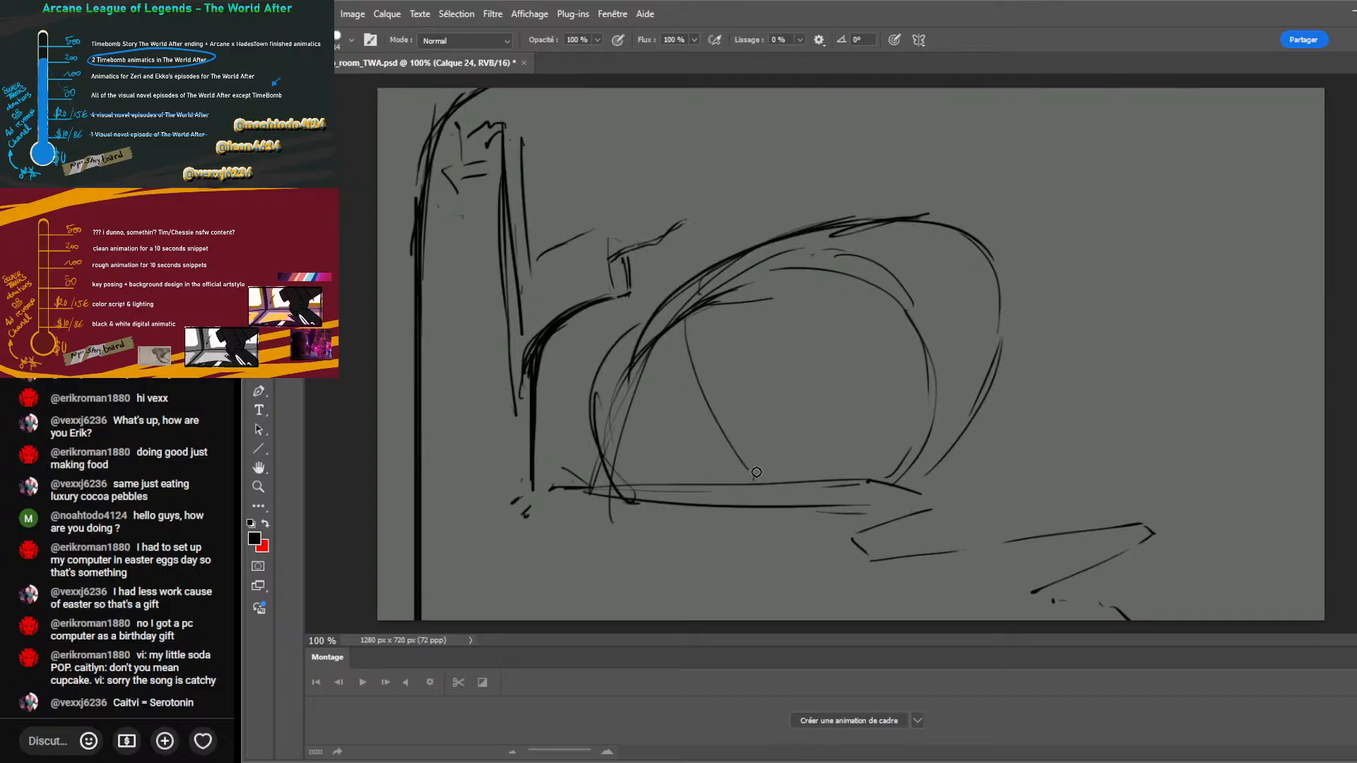
pyautogui.moveTo(620, 342)
pyautogui.mouseDown()
pyautogui.moveTo(704, 245)
pyautogui.moveTo(856, 231)
pyautogui.moveTo(615, 344)
pyautogui.mouseUp()
pyautogui.moveTo(890, 221); pyautogui.dragTo(943, 322)
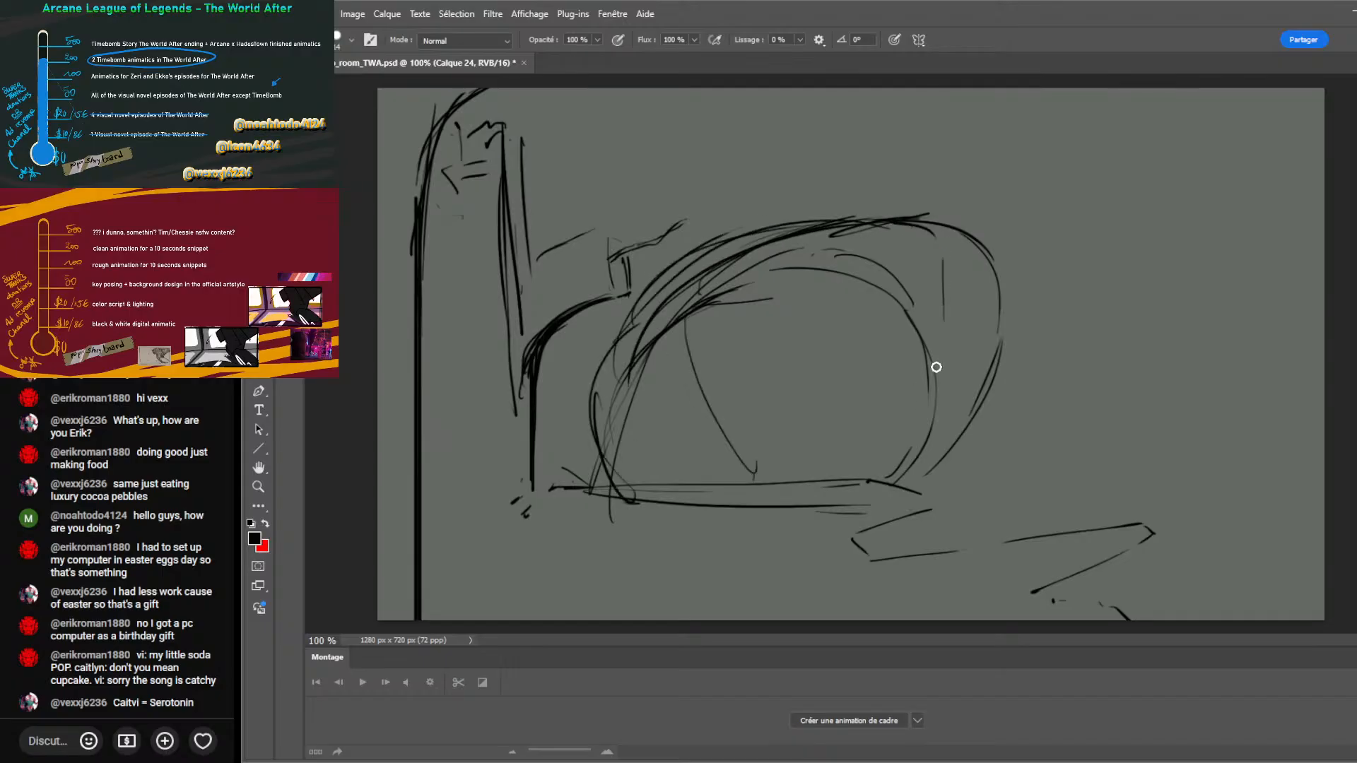
pyautogui.moveTo(937, 390); pyautogui.dragTo(898, 467)
pyautogui.moveTo(639, 353); pyautogui.dragTo(649, 419)
pyautogui.moveTo(616, 385); pyautogui.dragTo(691, 491)
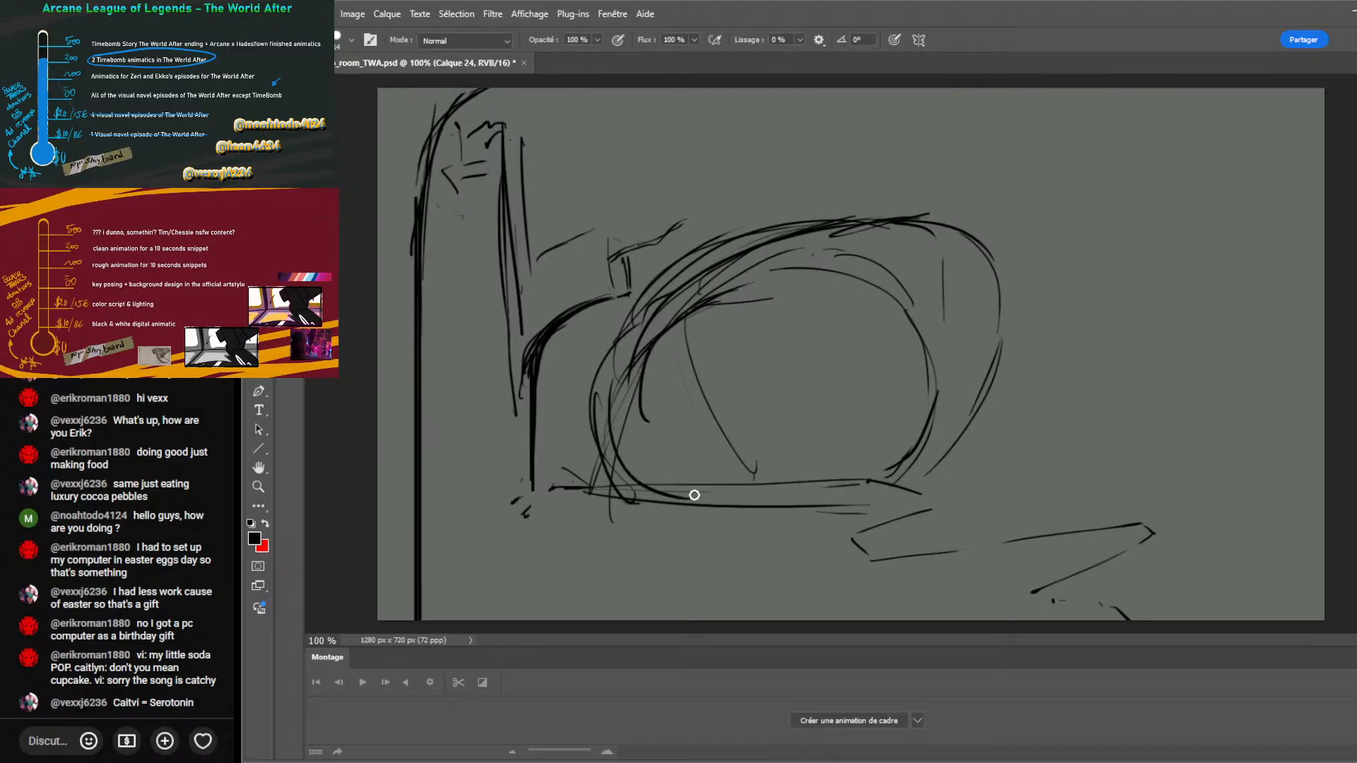
# Draw sweeping drooping curves inside the rounded shape, with a loop on its left and a point at its right.
pyautogui.moveTo(751, 261); pyautogui.dragTo(961, 341)
pyautogui.moveTo(804, 253); pyautogui.dragTo(982, 293)
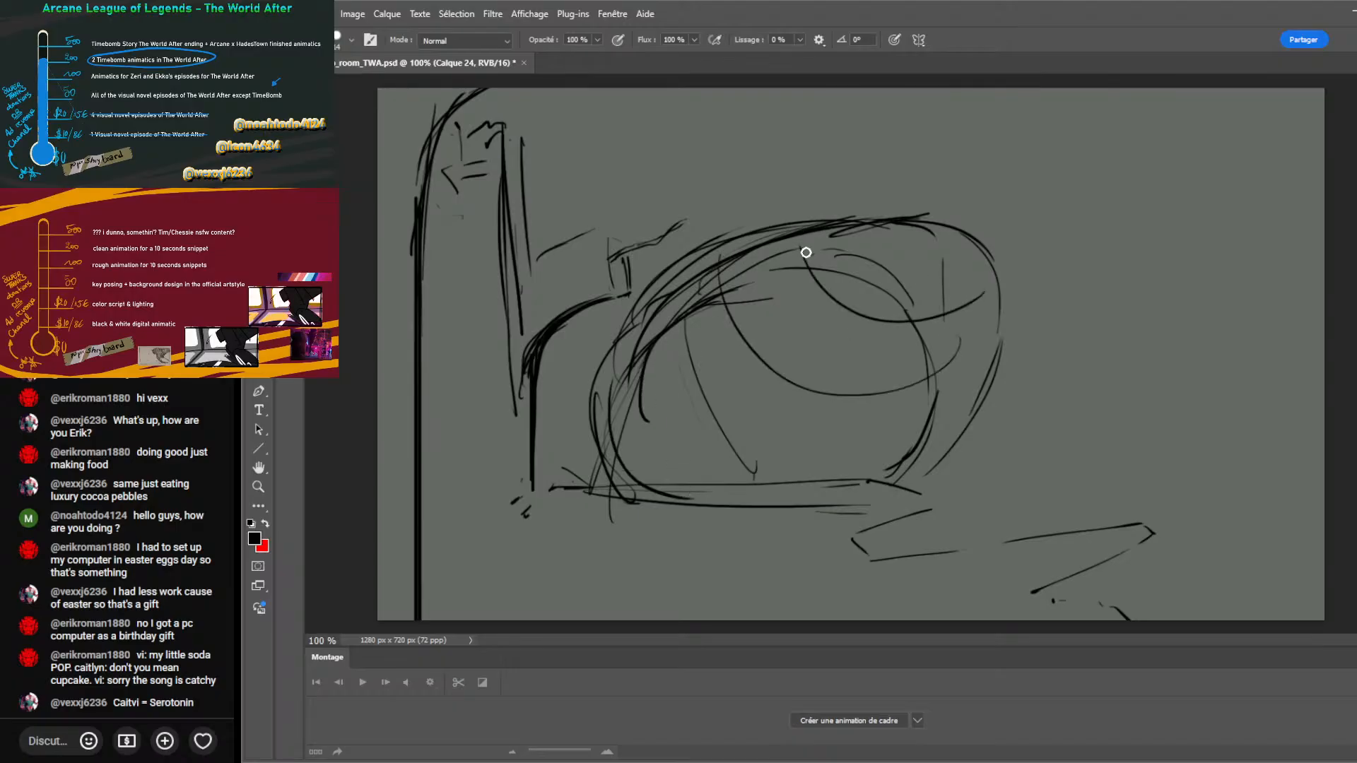
pyautogui.moveTo(806, 255); pyautogui.dragTo(709, 278)
pyautogui.moveTo(685, 384); pyautogui.dragTo(877, 468)
pyautogui.moveTo(922, 347)
pyautogui.mouseDown()
pyautogui.moveTo(912, 417)
pyautogui.moveTo(863, 470)
pyautogui.mouseUp()
pyautogui.moveTo(1009, 371); pyautogui.dragTo(928, 402)
pyautogui.moveTo(981, 306); pyautogui.dragTo(983, 324)
# Erase the rounded shape's upper right contour and draw a pointed peak with a steep descending edge there.
pyautogui.press('e')
pyautogui.moveTo(879, 176)
pyautogui.mouseDown()
pyautogui.moveTo(818, 206)
pyautogui.moveTo(984, 237)
pyautogui.moveTo(1014, 385)
pyautogui.mouseUp()
pyautogui.press('b')
pyautogui.moveTo(996, 283); pyautogui.dragTo(1027, 484)
pyautogui.moveTo(1004, 429); pyautogui.dragTo(1002, 396)
pyautogui.moveTo(955, 323); pyautogui.dragTo(963, 332)
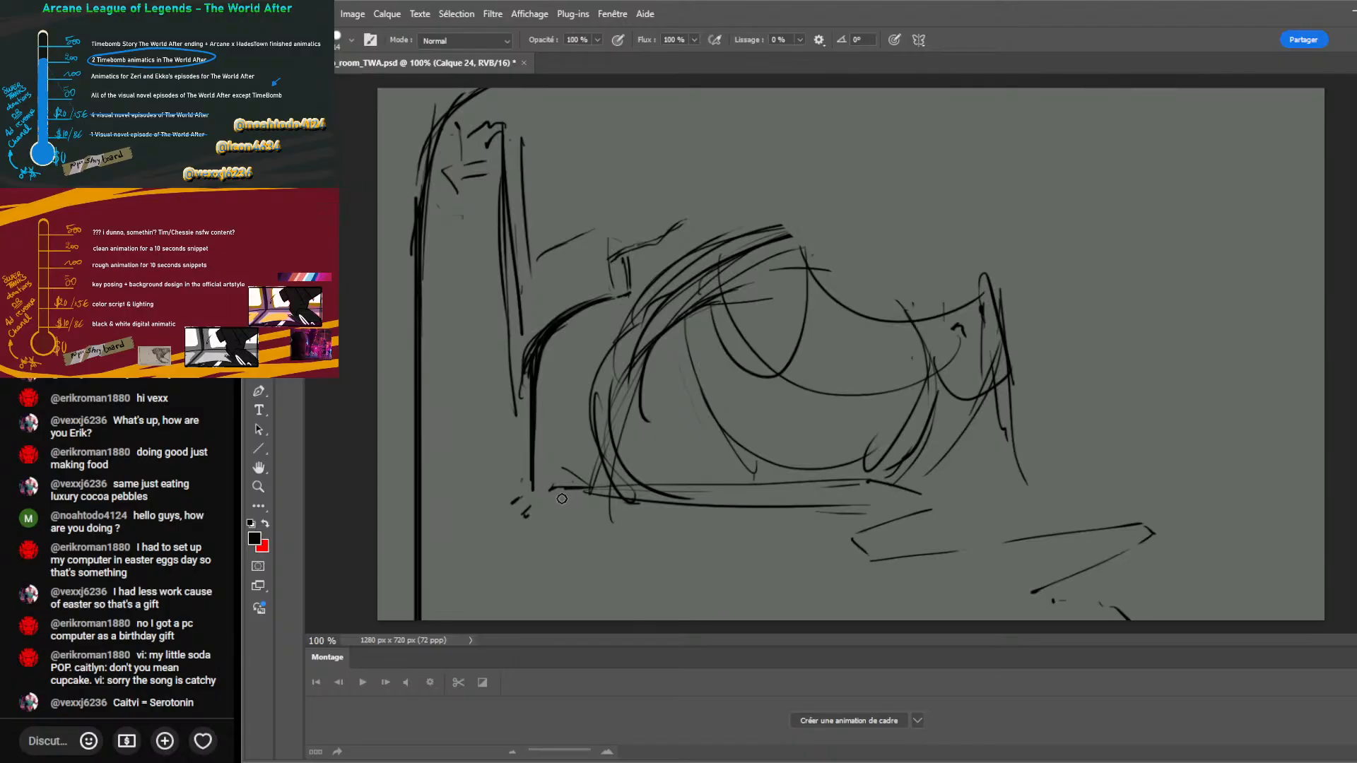
# Draw a diagonal floor line to the lower left corner, with two horizontal lines and a vertical line meeting it.
pyautogui.keyDown('shift'); pyautogui.click(443, 609); pyautogui.keyUp('shift')
pyautogui.moveTo(539, 545); pyautogui.dragTo(701, 532)
pyautogui.moveTo(461, 591); pyautogui.dragTo(605, 587)
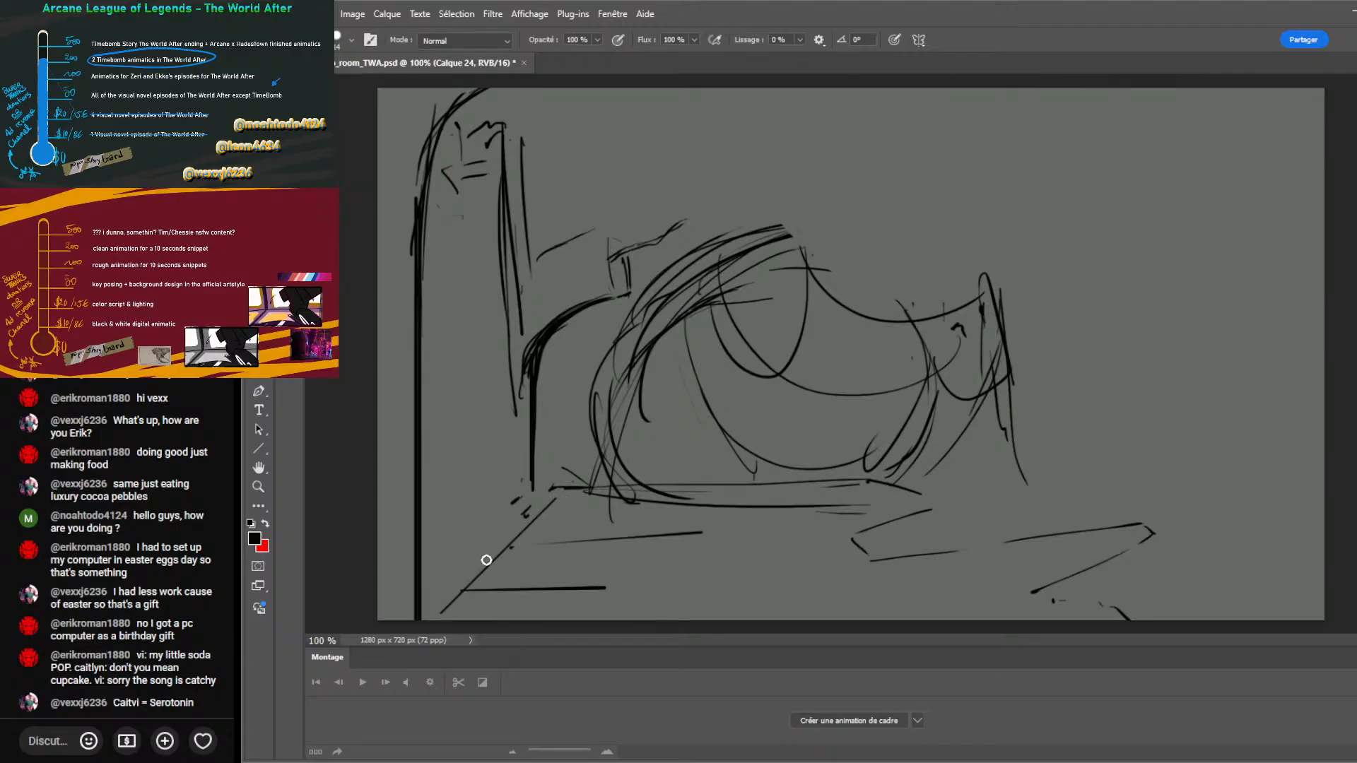
pyautogui.moveTo(484, 565); pyautogui.dragTo(471, 405)
# Scale the sketch layer down twice, the second time to 87.34%, to fit between the black bars, and shift it left.
pyautogui.press('v')
pyautogui.moveTo(1156, 89)
pyautogui.mouseDown()
pyautogui.moveTo(1088, 122)
pyautogui.moveTo(1099, 138)
pyautogui.moveTo(1084, 173)
pyautogui.moveTo(1108, 152)
pyautogui.moveTo(1098, 129)
pyautogui.mouseUp()
pyautogui.click(1092, 39)
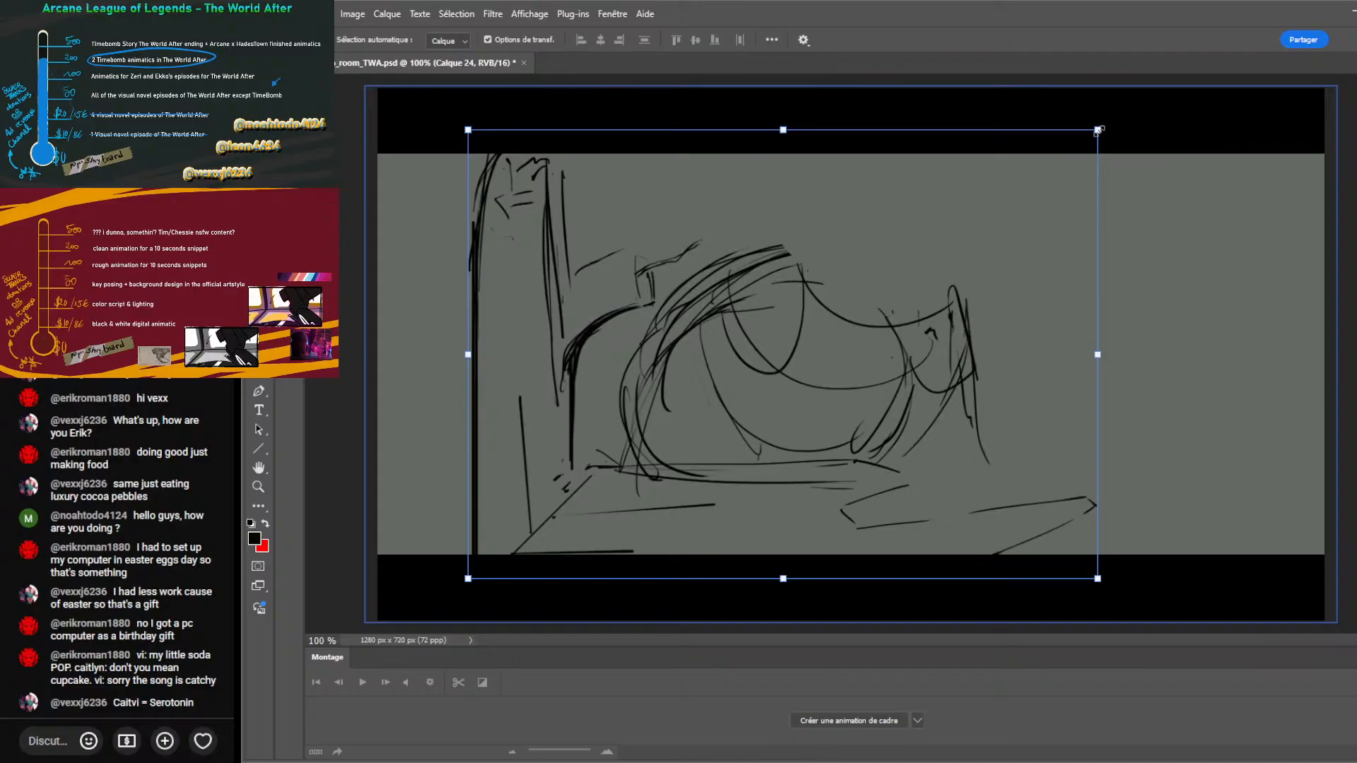
pyautogui.moveTo(1099, 130)
pyautogui.mouseDown()
pyautogui.moveTo(1049, 167)
pyautogui.moveTo(1064, 164)
pyautogui.mouseUp()
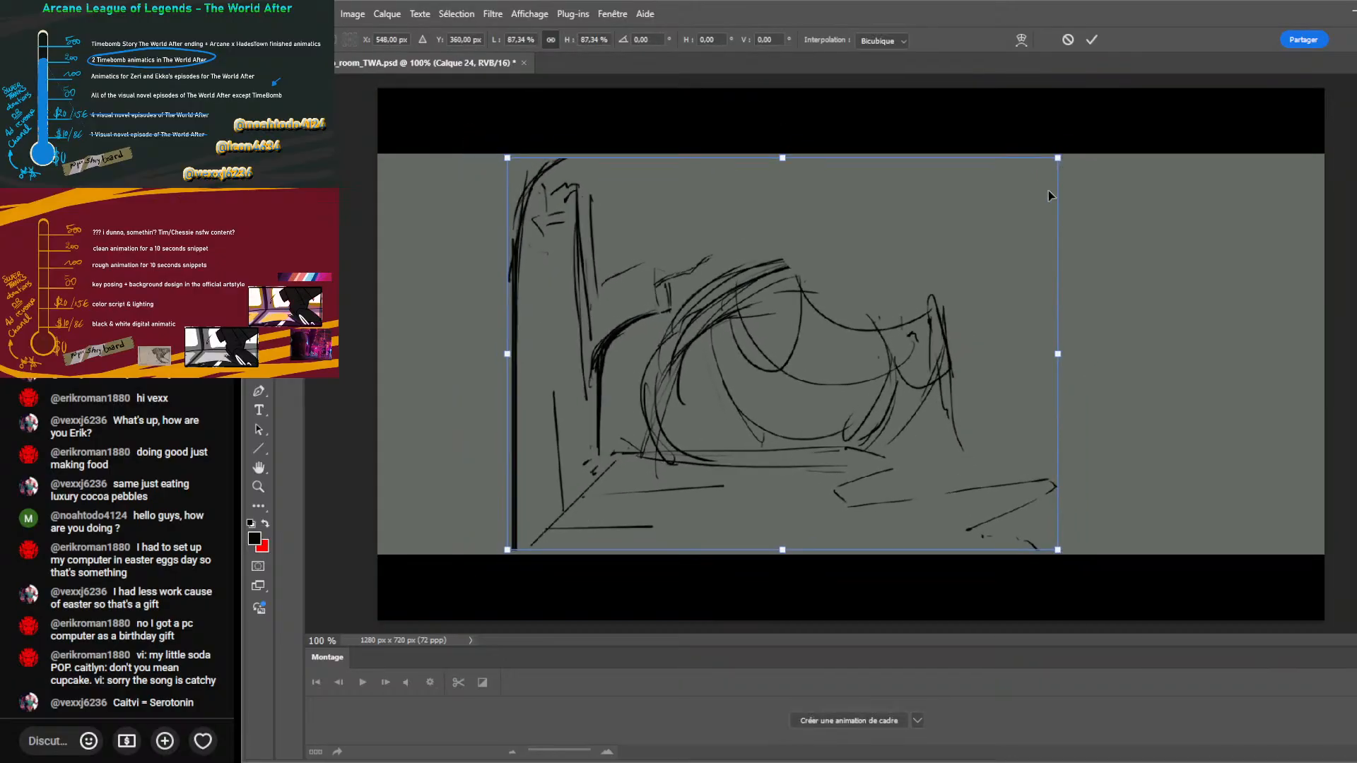
pyautogui.moveTo(778, 357)
pyautogui.mouseDown()
pyautogui.moveTo(732, 354)
pyautogui.moveTo(748, 348)
pyautogui.mouseUp()
pyautogui.click(1092, 40)
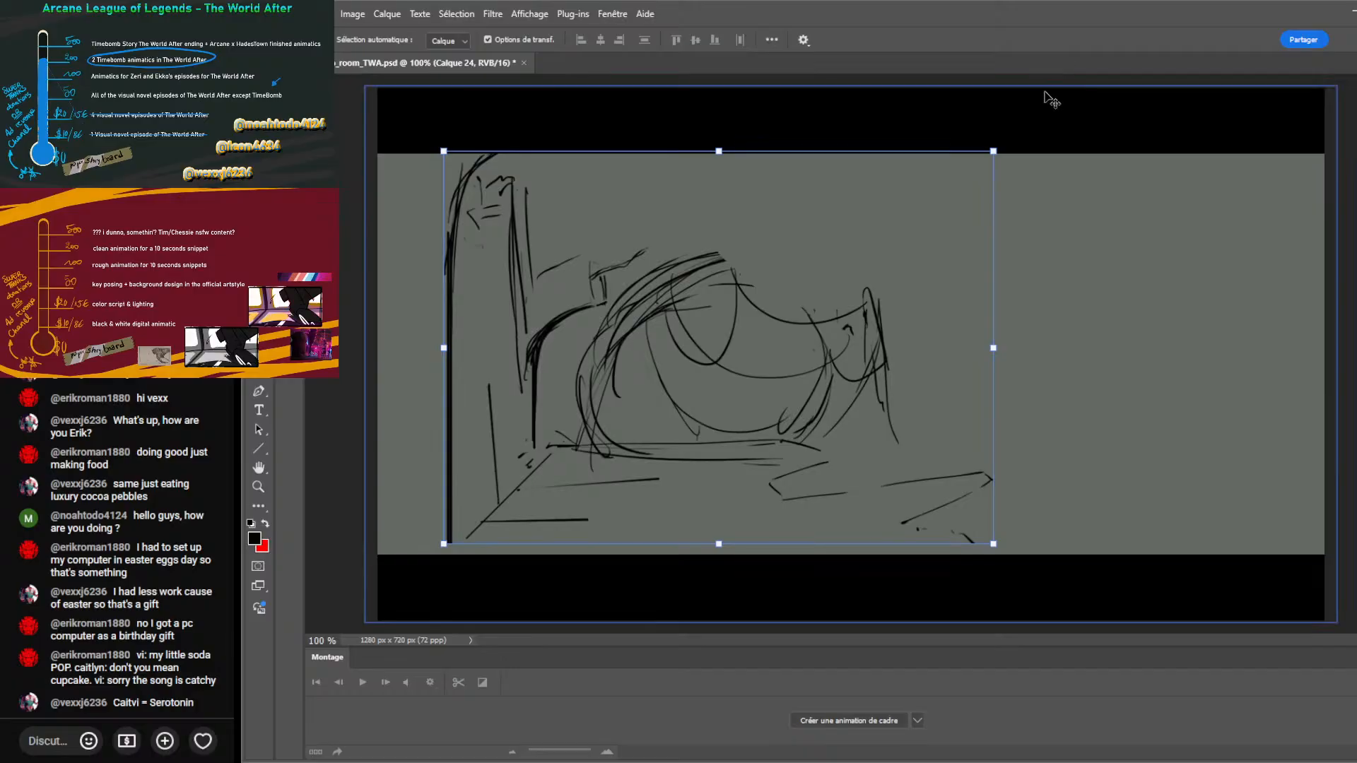
pyautogui.press('b')
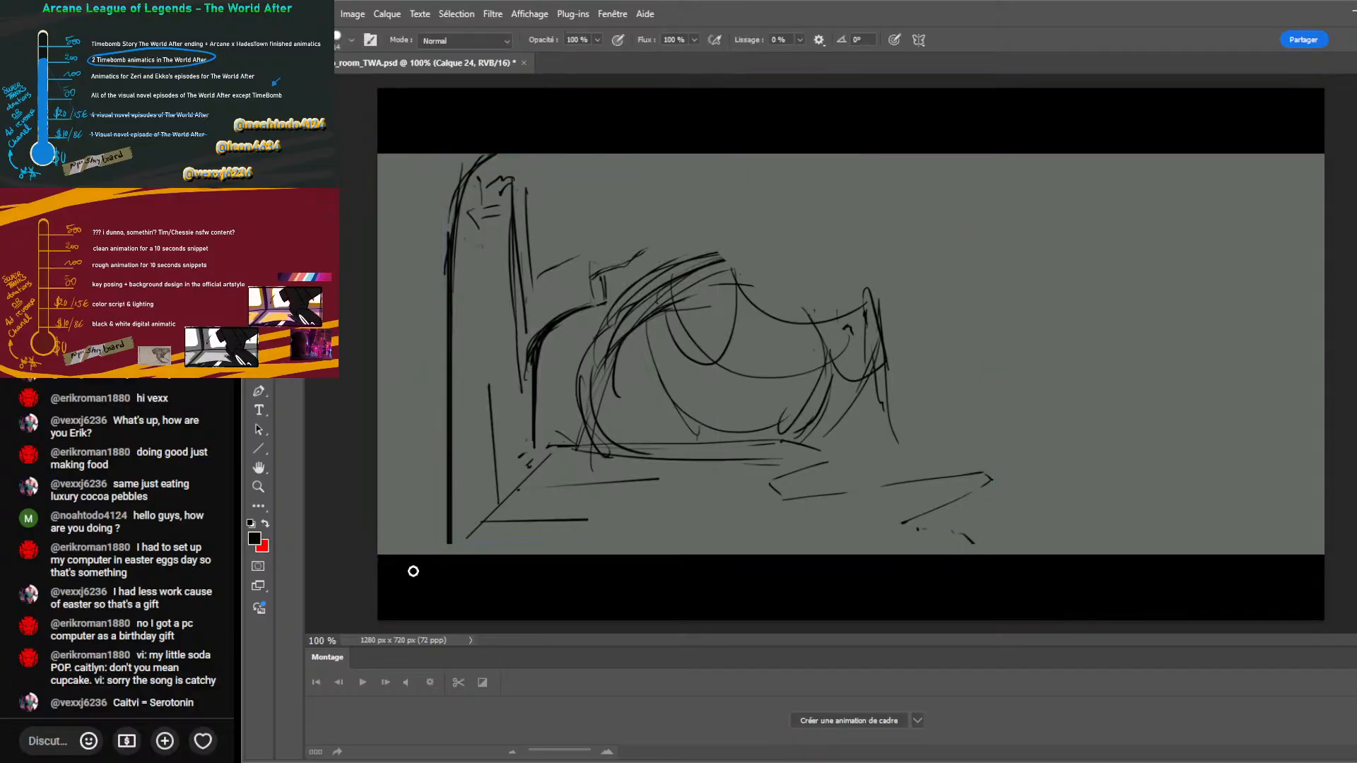
# Draw a second vertical line near the left frame edge, with curved strokes rising from it to the upper black bar.
pyautogui.moveTo(410, 573)
pyautogui.mouseDown()
pyautogui.moveTo(405, 282)
pyautogui.moveTo(445, 155)
pyautogui.mouseUp()
pyautogui.moveTo(414, 220); pyautogui.dragTo(442, 154)
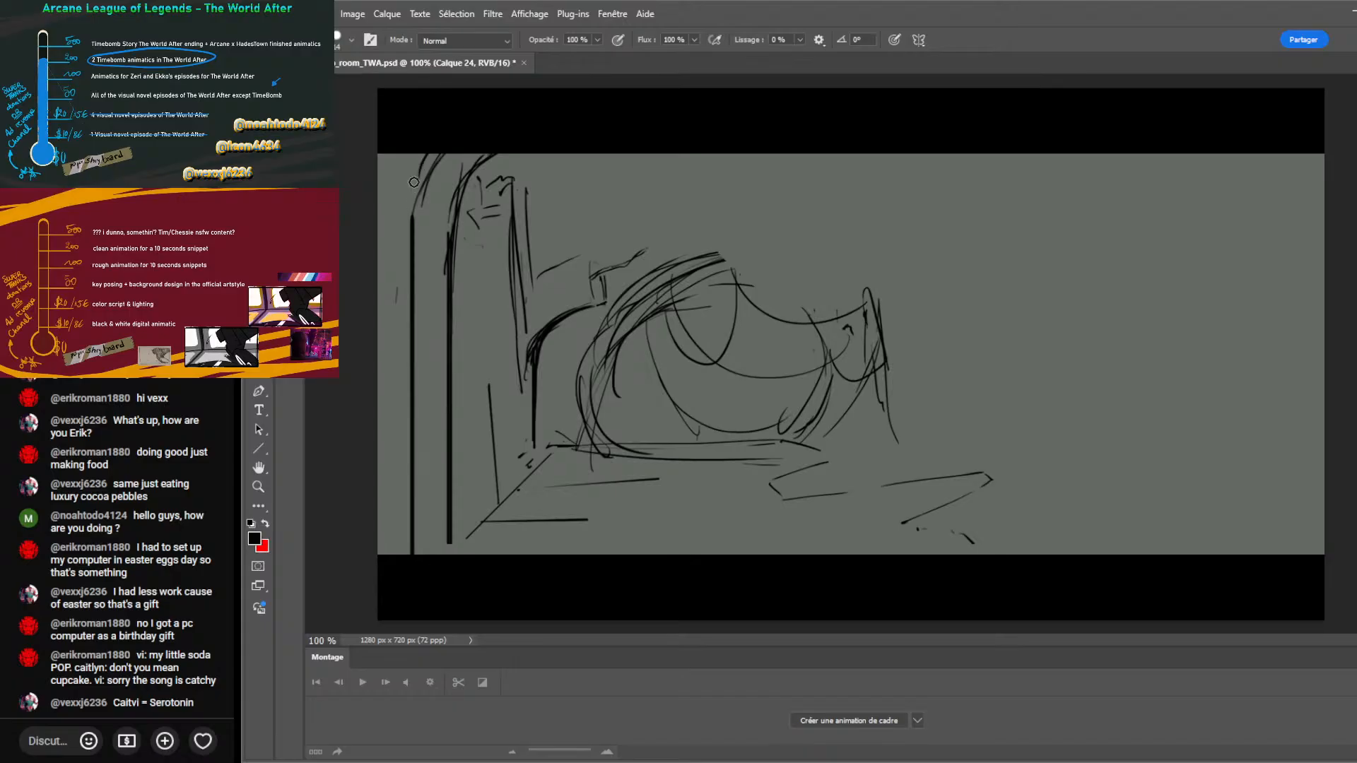
pyautogui.moveTo(414, 180); pyautogui.dragTo(409, 261)
# Darken the zigzag ground edge, mark the rounded shape's upper tip, and draw a horizon line to the right frame edge.
pyautogui.moveTo(827, 461)
pyautogui.mouseDown()
pyautogui.moveTo(788, 487)
pyautogui.moveTo(818, 497)
pyautogui.moveTo(988, 475)
pyautogui.moveTo(990, 490)
pyautogui.moveTo(913, 528)
pyautogui.moveTo(959, 503)
pyautogui.moveTo(931, 530)
pyautogui.moveTo(995, 555)
pyautogui.moveTo(922, 531)
pyautogui.moveTo(986, 549)
pyautogui.mouseUp()
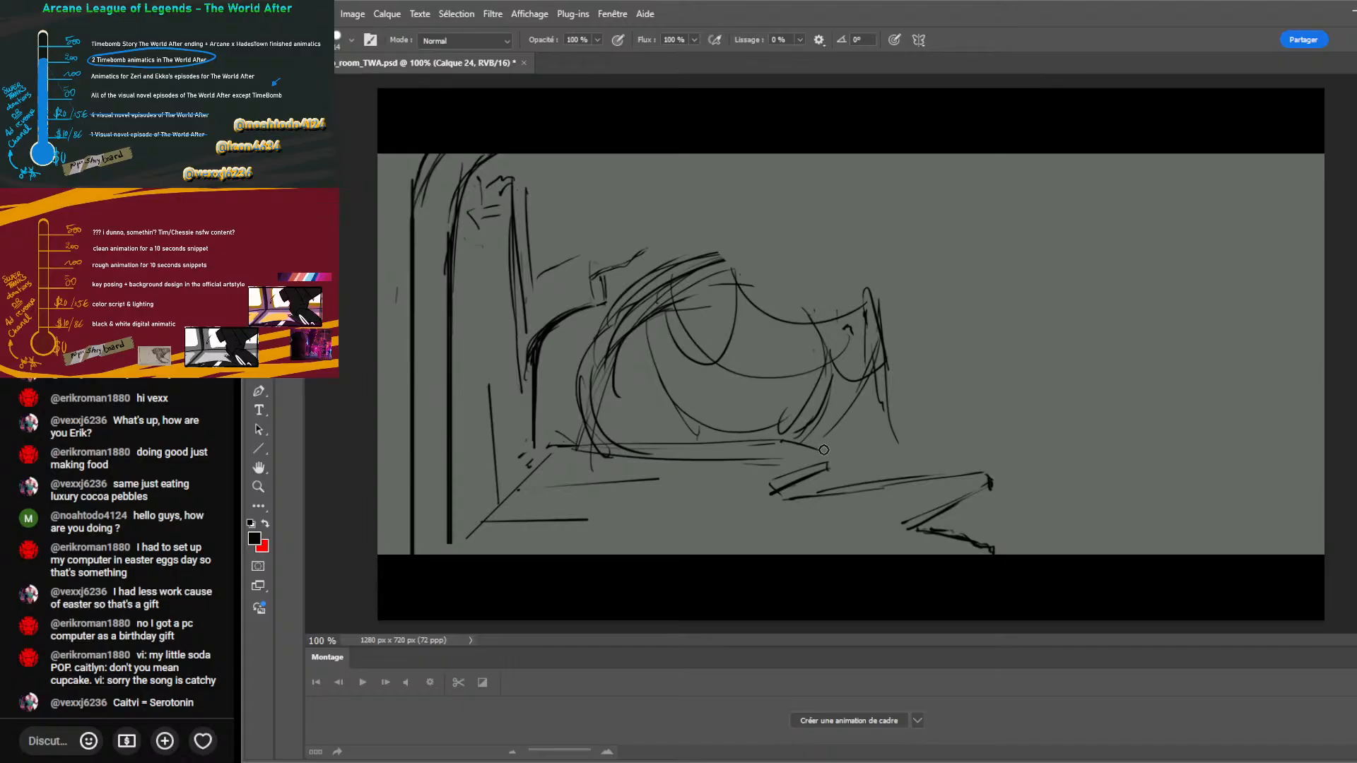
pyautogui.moveTo(829, 455); pyautogui.dragTo(830, 460)
pyautogui.moveTo(717, 249); pyautogui.dragTo(724, 283)
pyautogui.moveTo(835, 443)
pyautogui.mouseDown()
pyautogui.moveTo(1278, 443)
pyautogui.moveTo(1263, 440)
pyautogui.mouseUp()
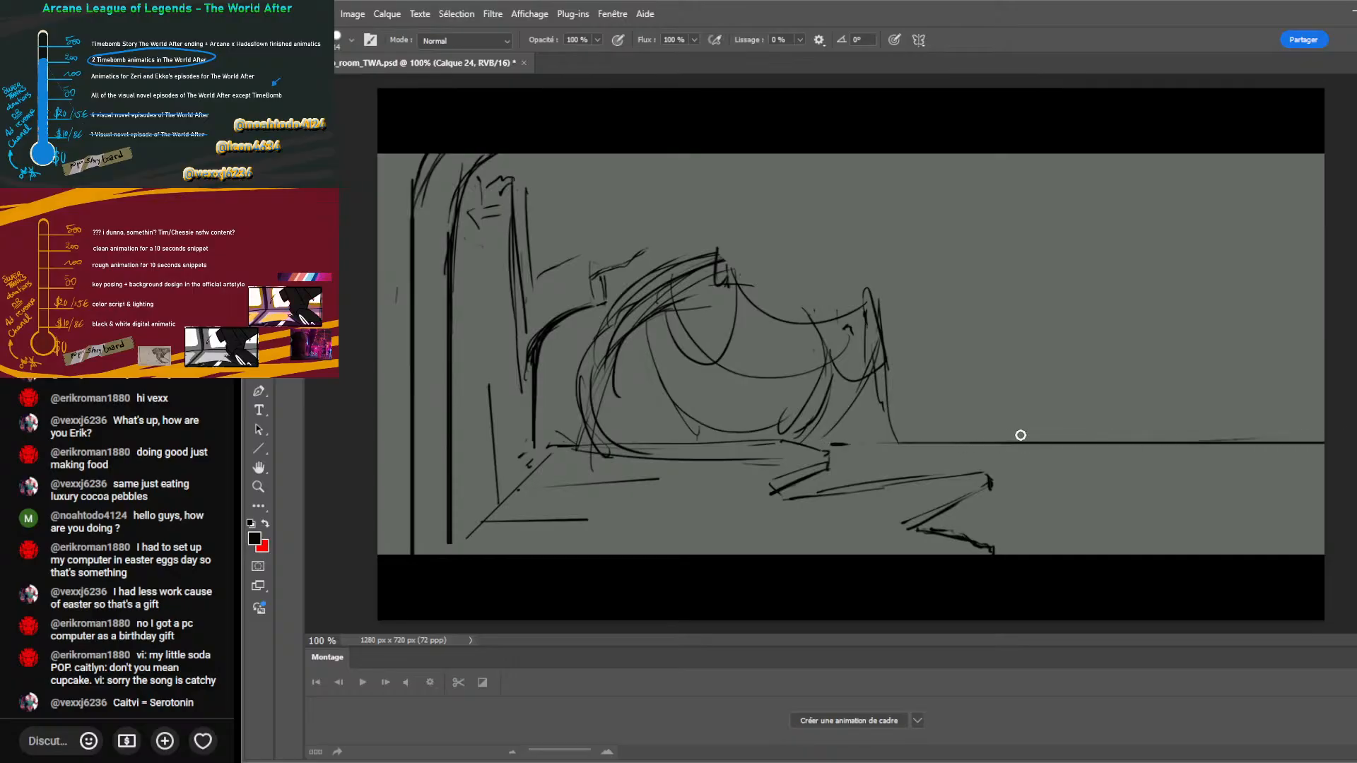
pyautogui.moveTo(1016, 428)
pyautogui.mouseDown()
pyautogui.moveTo(974, 440)
pyautogui.moveTo(1052, 438)
pyautogui.mouseUp()
pyautogui.moveTo(1058, 437); pyautogui.dragTo(1100, 439)
pyautogui.moveTo(981, 443); pyautogui.dragTo(912, 443)
pyautogui.hotkey('ctrl', 'z')
pyautogui.hotkey('ctrl', 'z')
pyautogui.hotkey('ctrl', 'z')
pyautogui.hotkey('ctrl', 'z')
# Sketch broken, dotted terrain outlines below the horizon, with a small bridge-like shape between the low mounds.
pyautogui.moveTo(1047, 474); pyautogui.dragTo(1069, 486)
pyautogui.moveTo(1142, 462)
pyautogui.mouseDown()
pyautogui.moveTo(1201, 439)
pyautogui.moveTo(1310, 441)
pyautogui.moveTo(1265, 453)
pyautogui.mouseUp()
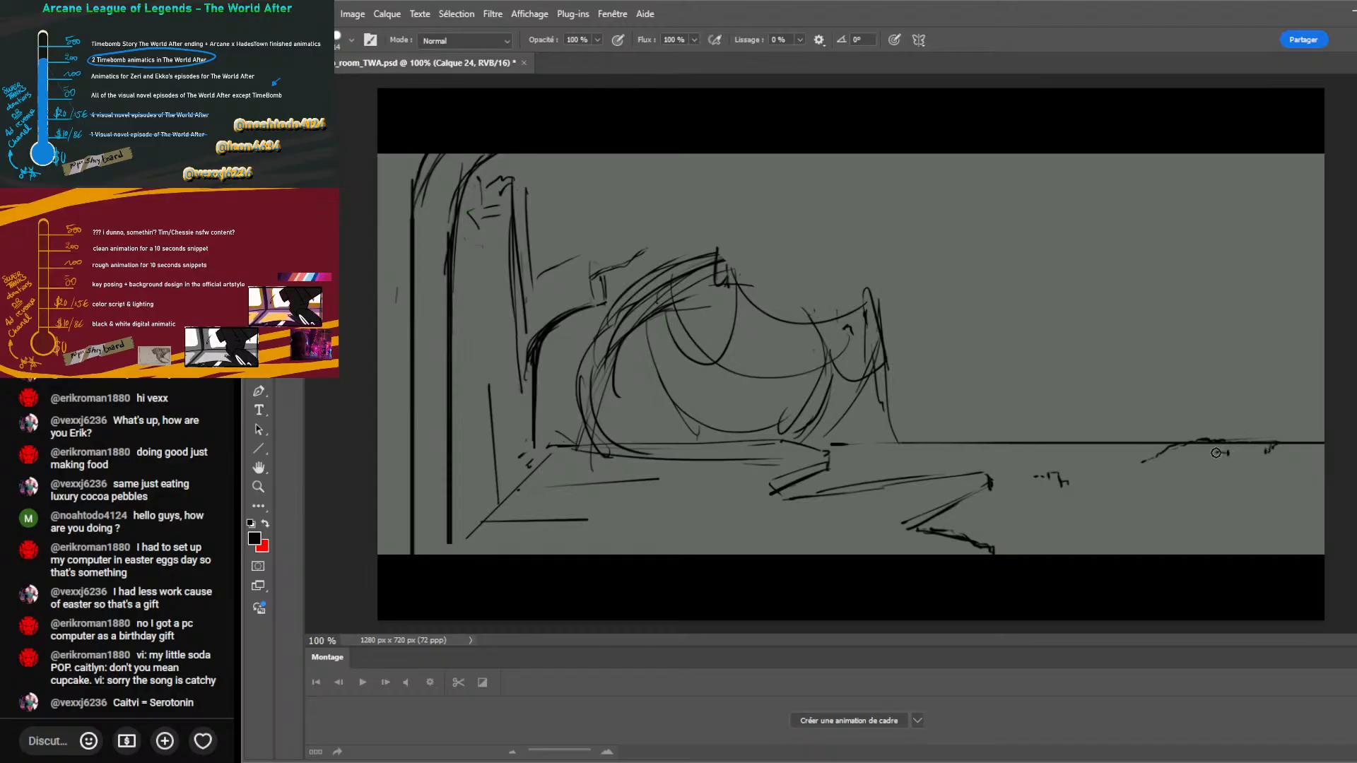
pyautogui.moveTo(1181, 471); pyautogui.dragTo(1167, 482)
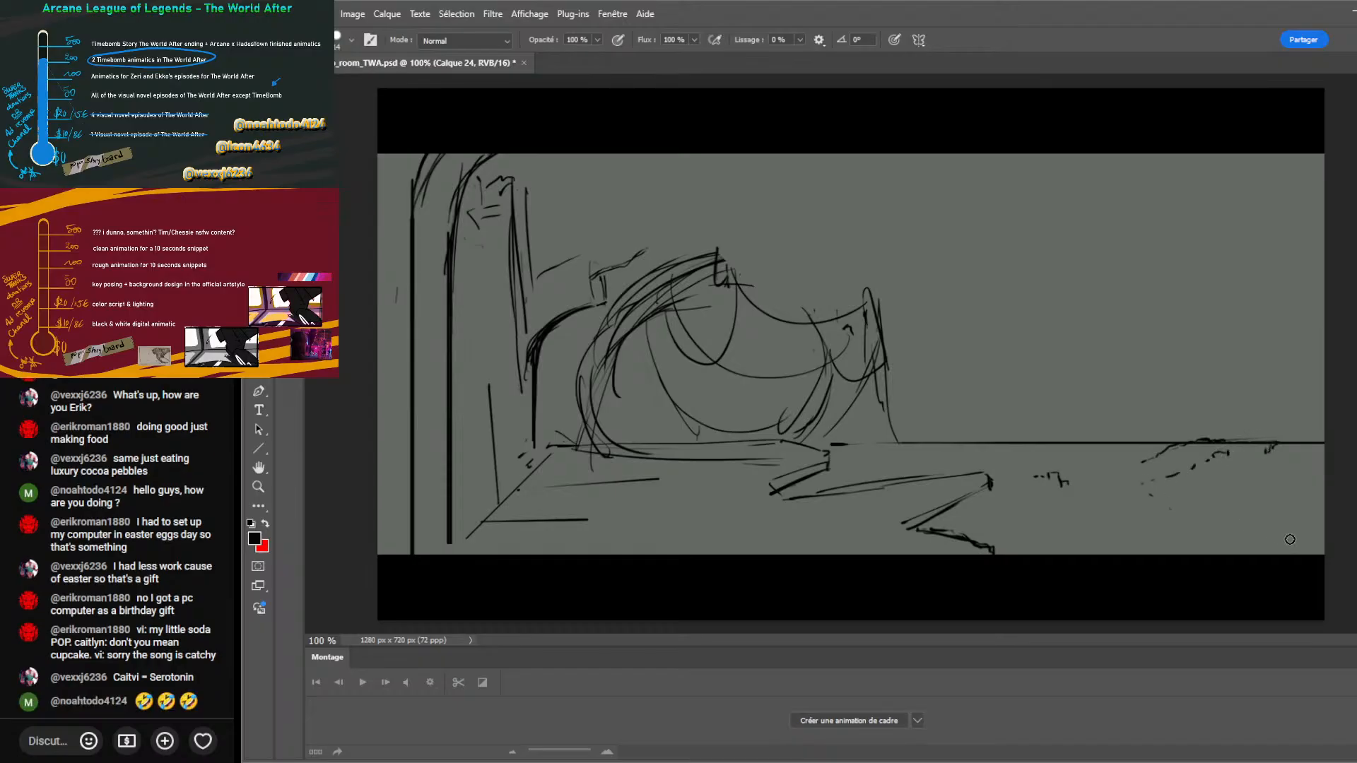
pyautogui.moveTo(1215, 538)
pyautogui.mouseDown()
pyautogui.moveTo(1160, 537)
pyautogui.moveTo(1126, 495)
pyautogui.moveTo(1075, 503)
pyautogui.mouseUp()
pyautogui.moveTo(1135, 468); pyautogui.dragTo(1116, 486)
pyautogui.moveTo(1034, 485)
pyautogui.mouseDown()
pyautogui.moveTo(914, 473)
pyautogui.moveTo(877, 481)
pyautogui.moveTo(838, 445)
pyautogui.moveTo(894, 472)
pyautogui.moveTo(860, 474)
pyautogui.mouseUp()
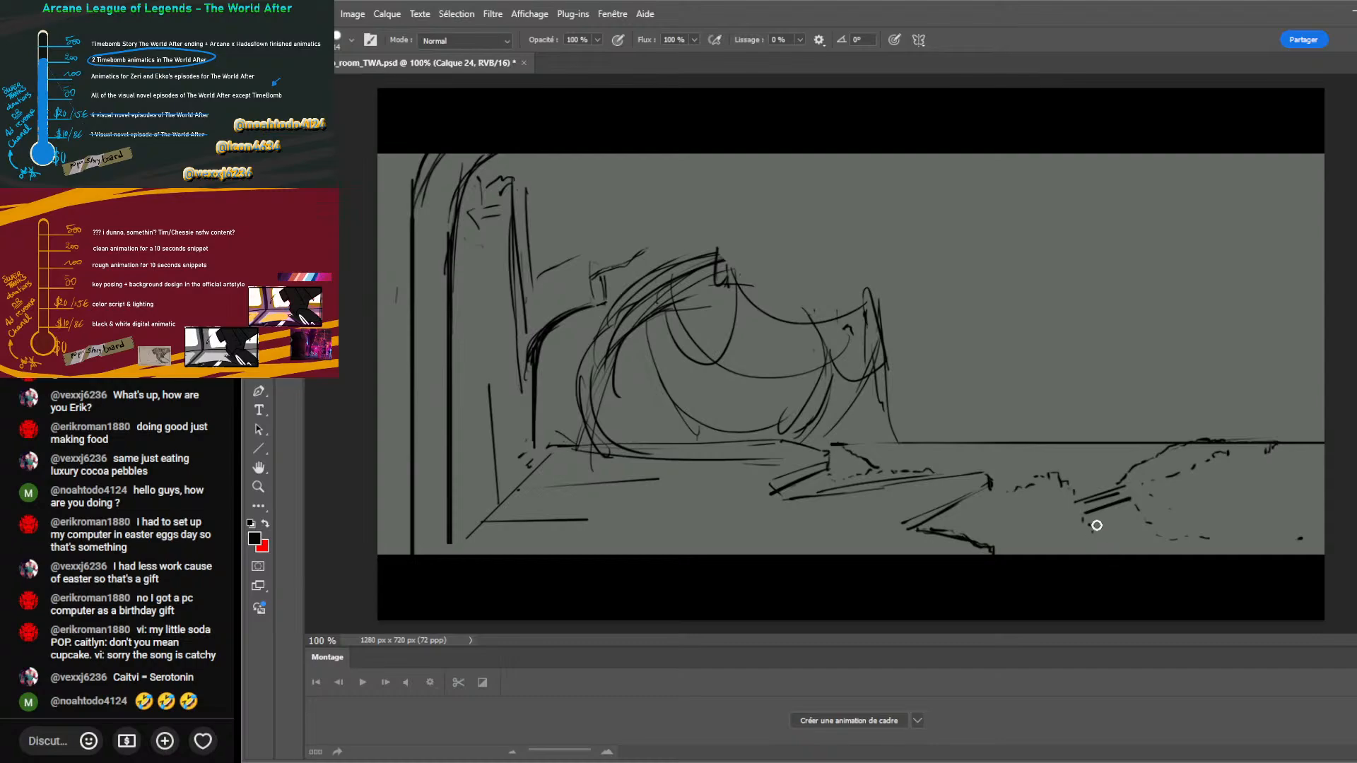
pyautogui.moveTo(1092, 530)
pyautogui.mouseDown()
pyautogui.moveTo(1086, 520)
pyautogui.moveTo(1170, 553)
pyautogui.mouseUp()
pyautogui.moveTo(1083, 480)
pyautogui.mouseDown()
pyautogui.moveTo(1080, 510)
pyautogui.moveTo(1117, 505)
pyautogui.moveTo(1137, 478)
pyautogui.moveTo(1073, 490)
pyautogui.moveTo(1127, 479)
pyautogui.mouseUp()
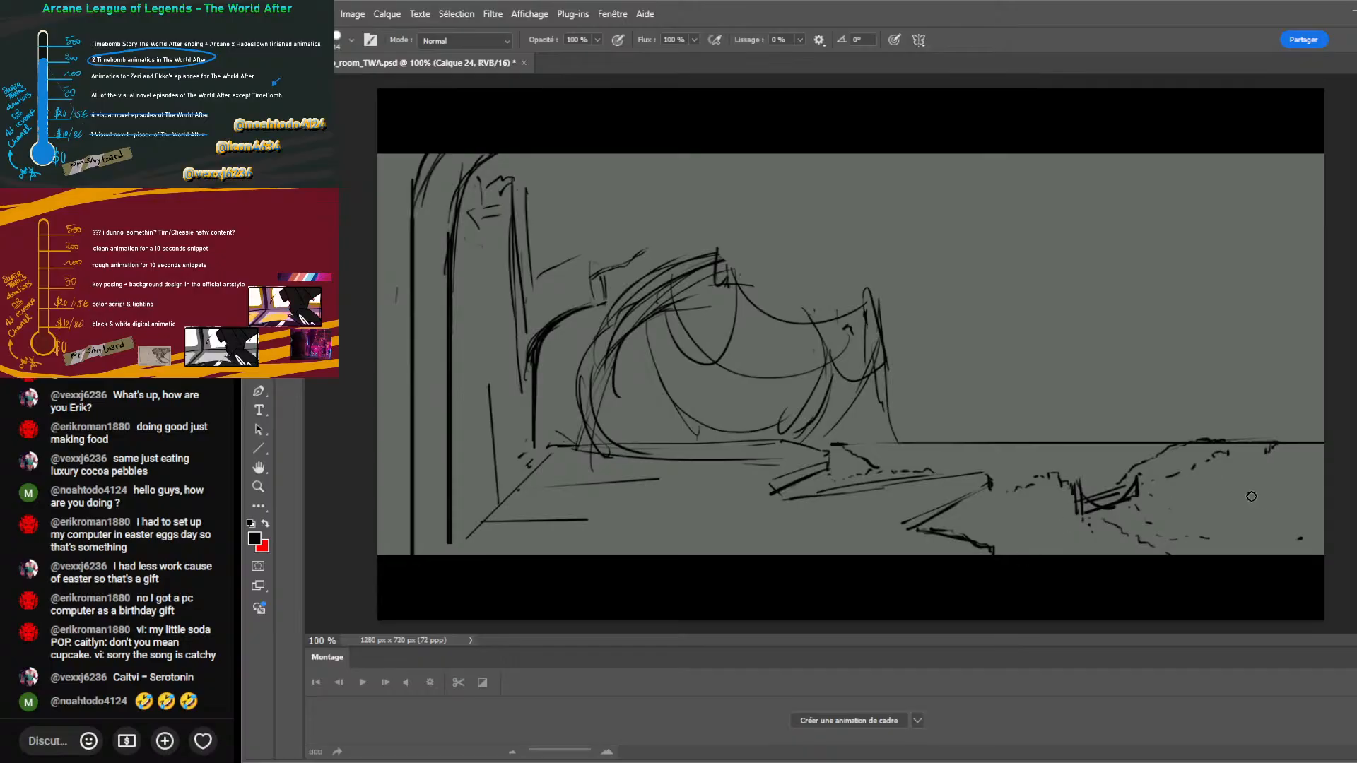
# Add diagonal lines, a small block and curved marks to the terrain near the right frame edge.
pyautogui.moveTo(1251, 497)
pyautogui.mouseDown()
pyautogui.moveTo(1263, 465)
pyautogui.moveTo(1249, 470)
pyautogui.moveTo(1260, 459)
pyautogui.moveTo(1249, 456)
pyautogui.moveTo(1268, 456)
pyautogui.moveTo(1253, 472)
pyautogui.moveTo(1267, 463)
pyautogui.moveTo(1269, 498)
pyautogui.moveTo(1256, 461)
pyautogui.moveTo(1253, 496)
pyautogui.mouseUp()
pyautogui.press('e')
pyautogui.press('b')
pyautogui.moveTo(1323, 543)
pyautogui.mouseDown()
pyautogui.moveTo(1207, 489)
pyautogui.moveTo(1301, 545)
pyautogui.moveTo(1196, 488)
pyautogui.moveTo(1244, 500)
pyautogui.moveTo(1234, 463)
pyautogui.moveTo(1324, 516)
pyautogui.mouseUp()
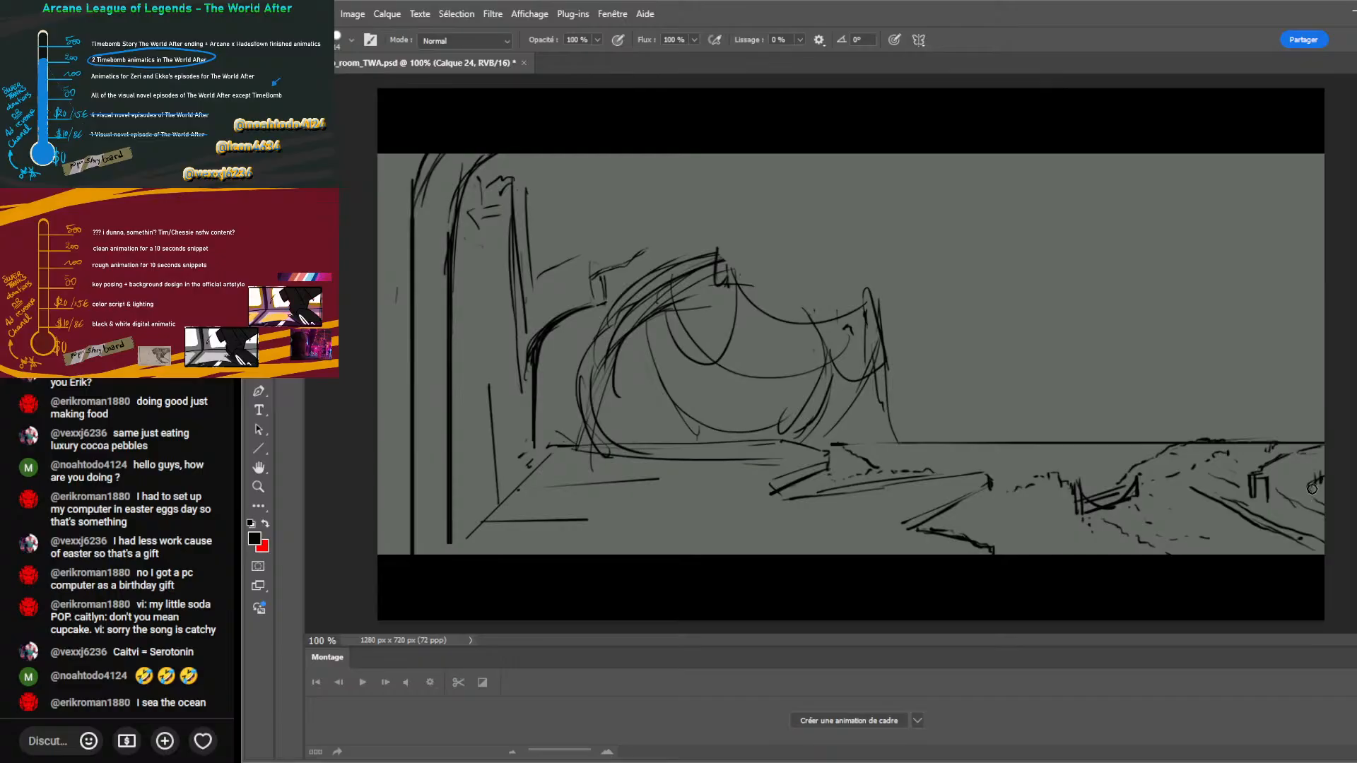
pyautogui.moveTo(1280, 486)
pyautogui.mouseDown()
pyautogui.moveTo(1306, 475)
pyautogui.moveTo(1280, 485)
pyautogui.mouseUp()
pyautogui.moveTo(1190, 544); pyautogui.dragTo(1176, 547)
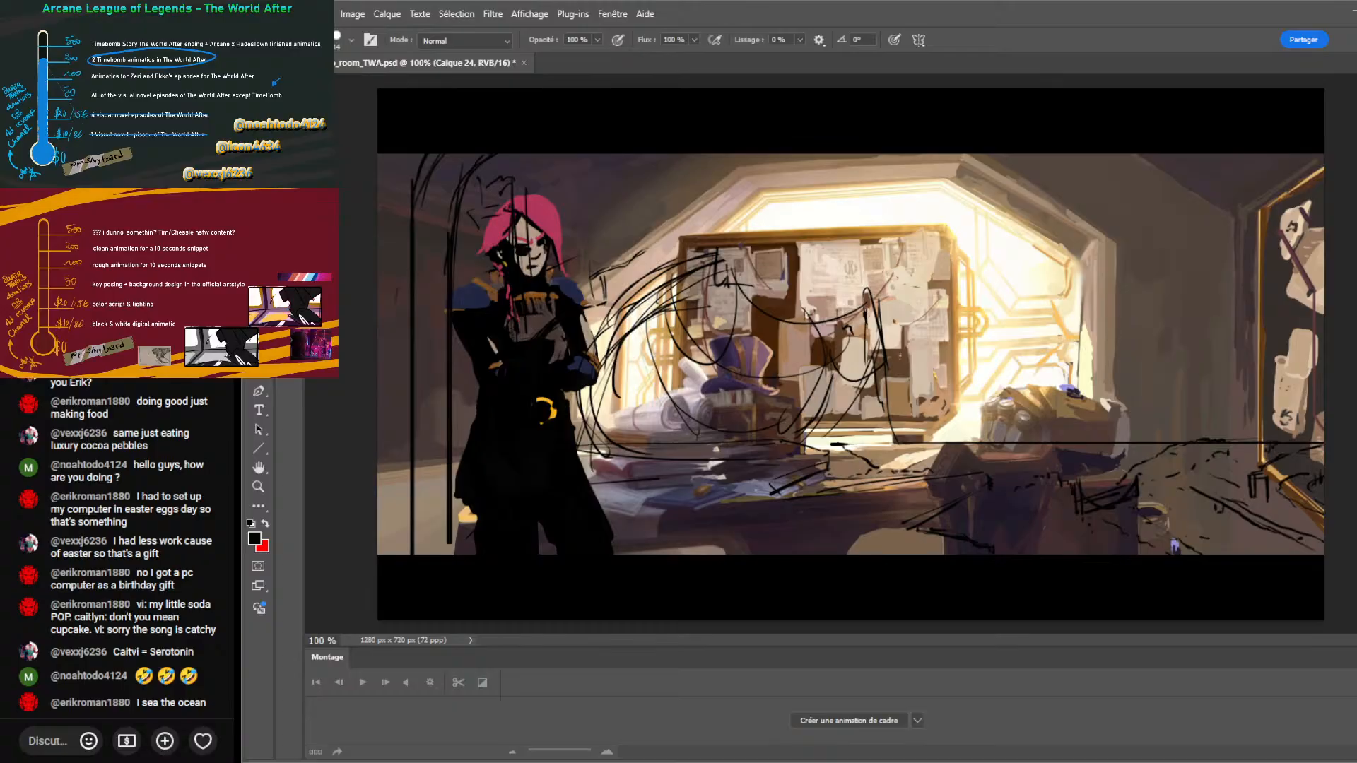
# Compare the sketch with the two characters by showing their layers and hiding the painted room, then reselect the sketch layer.
pyautogui.click(382, 344)
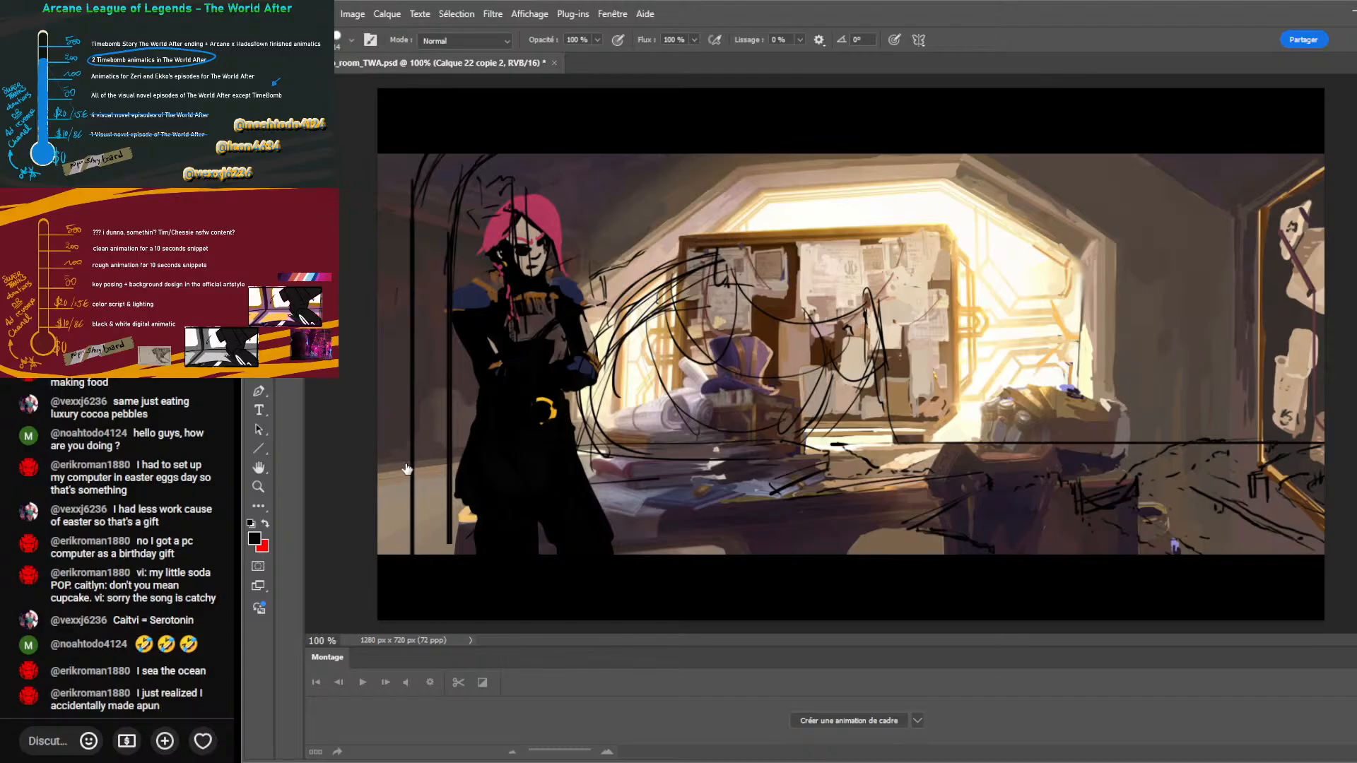
pyautogui.click(316, 442)
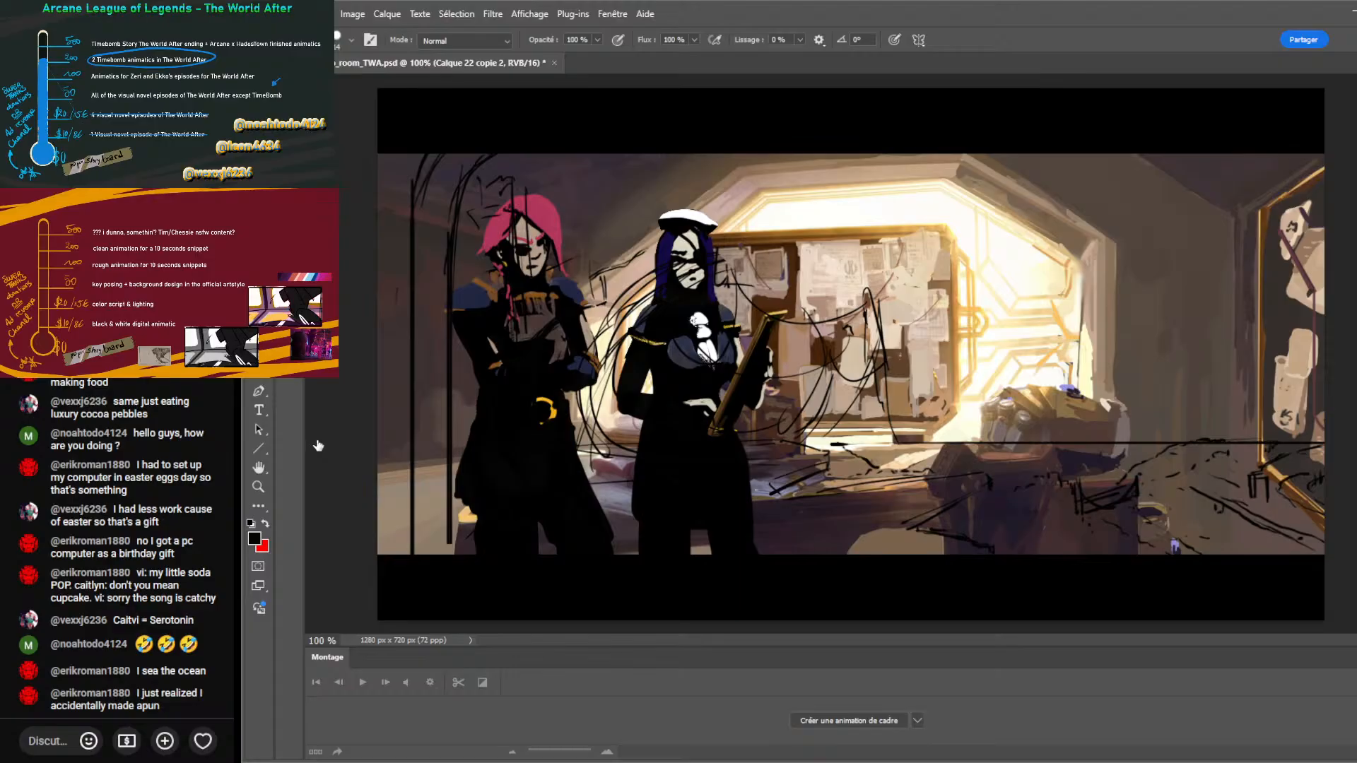
pyautogui.click(384, 377)
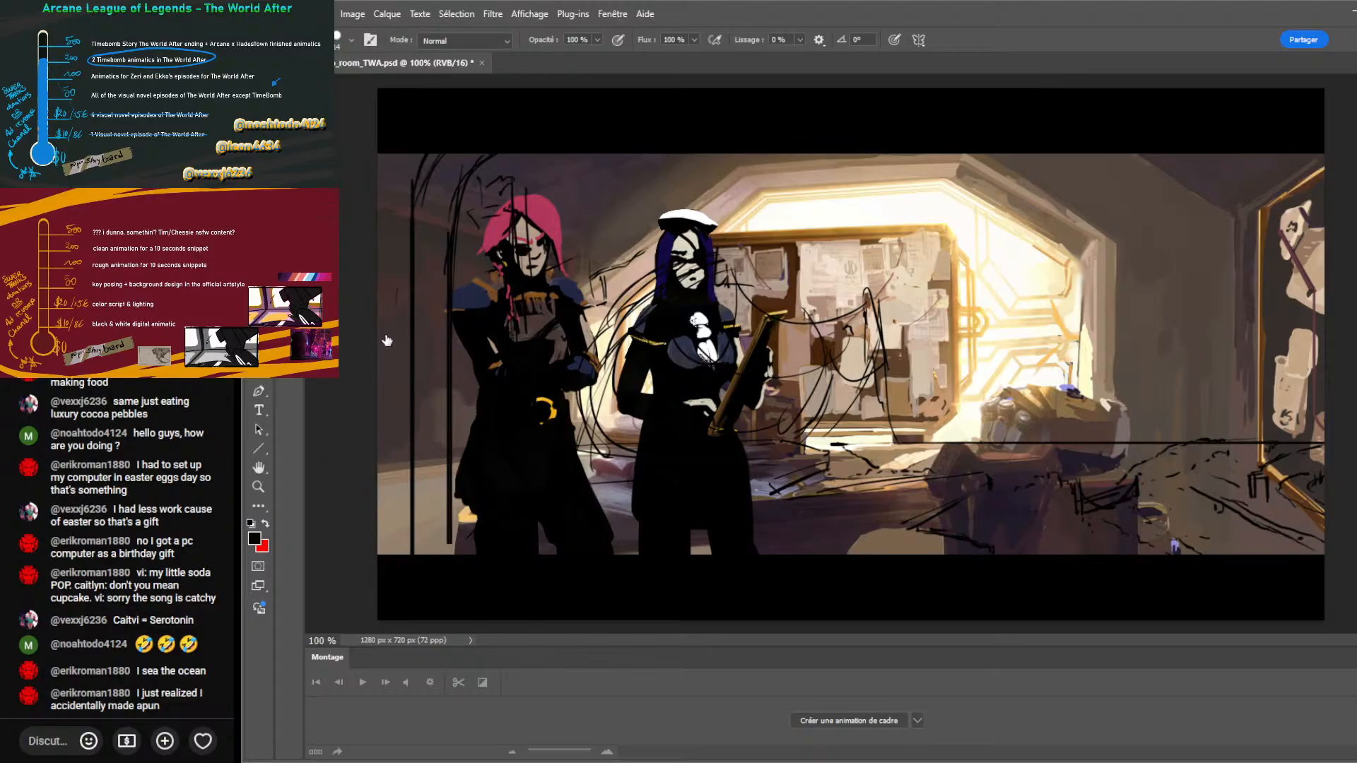
pyautogui.click(383, 294)
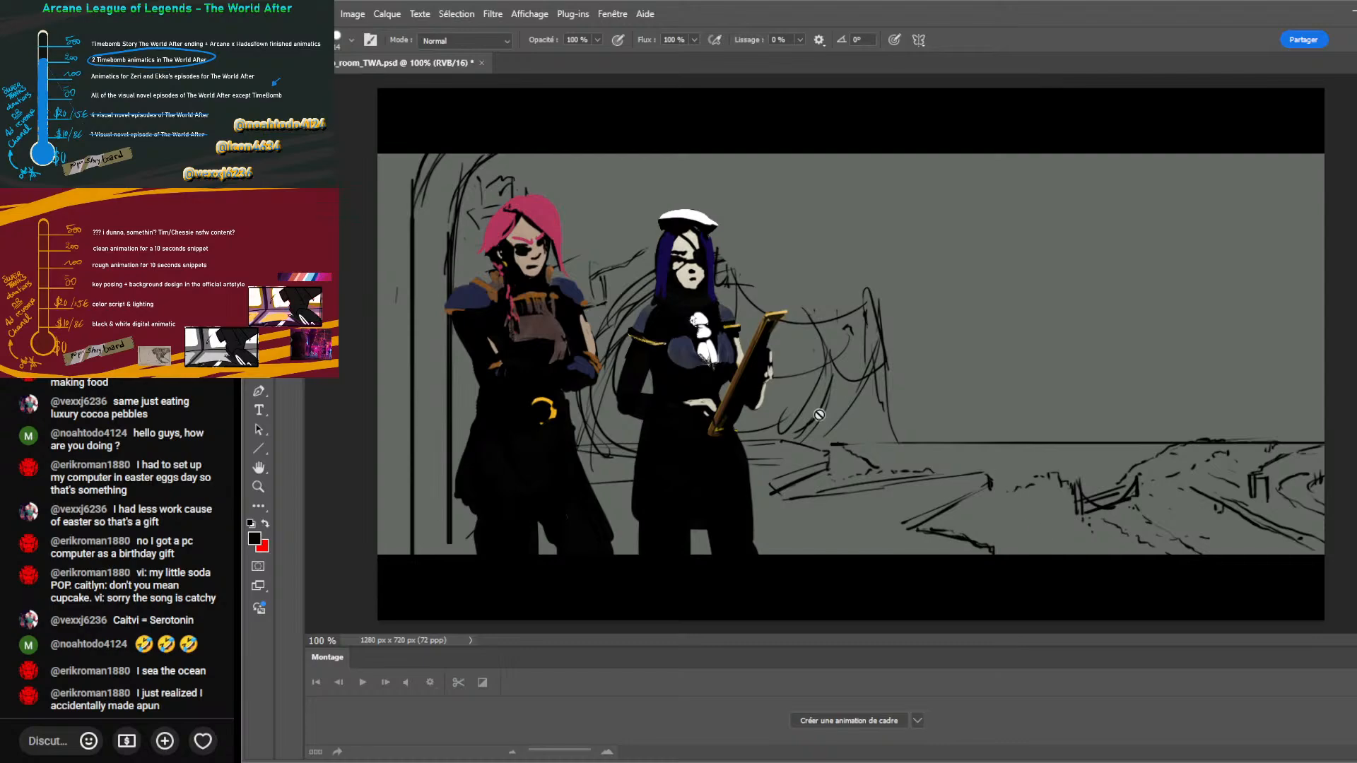
pyautogui.click(401, 326)
pyautogui.click(359, 329)
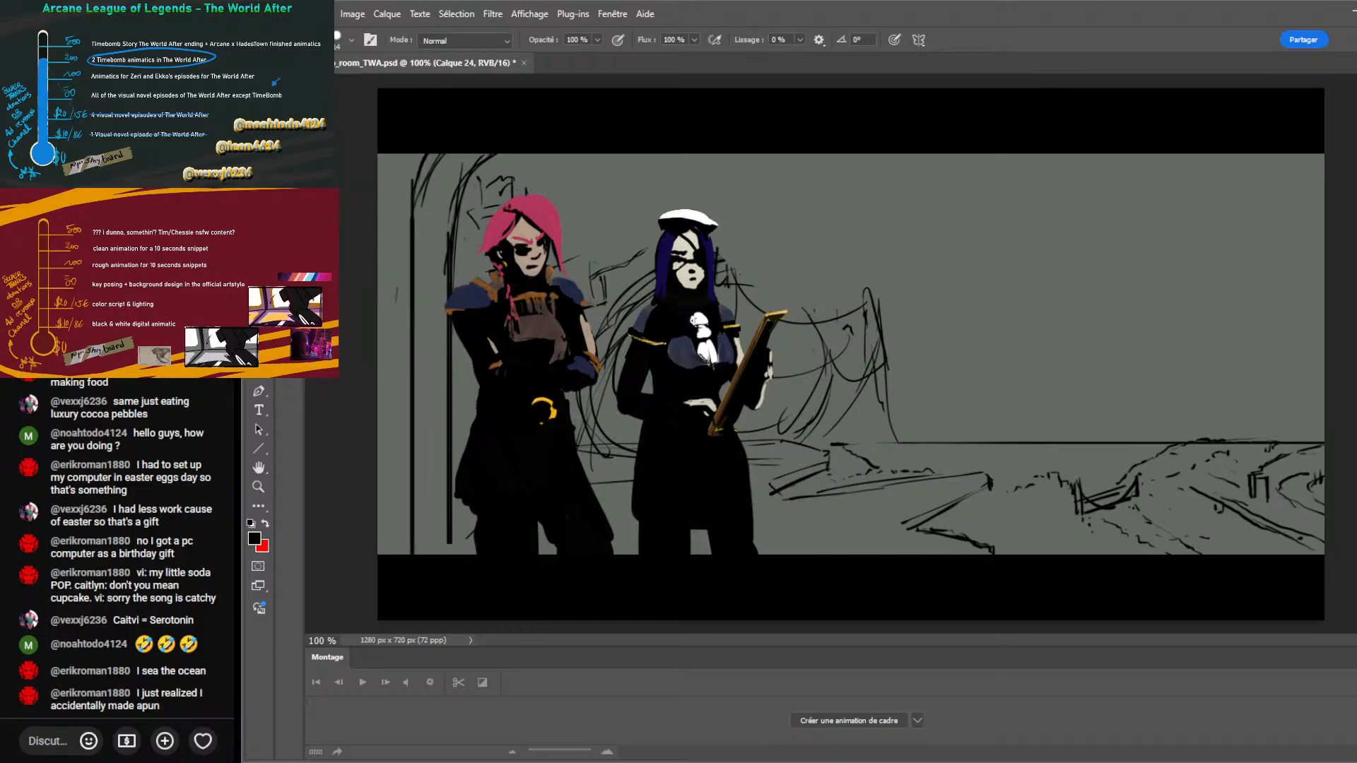
# Lasso the left foreground along the descending edge and zigzag ground, cut it onto its own layer, and hide the characters.
pyautogui.press('l')
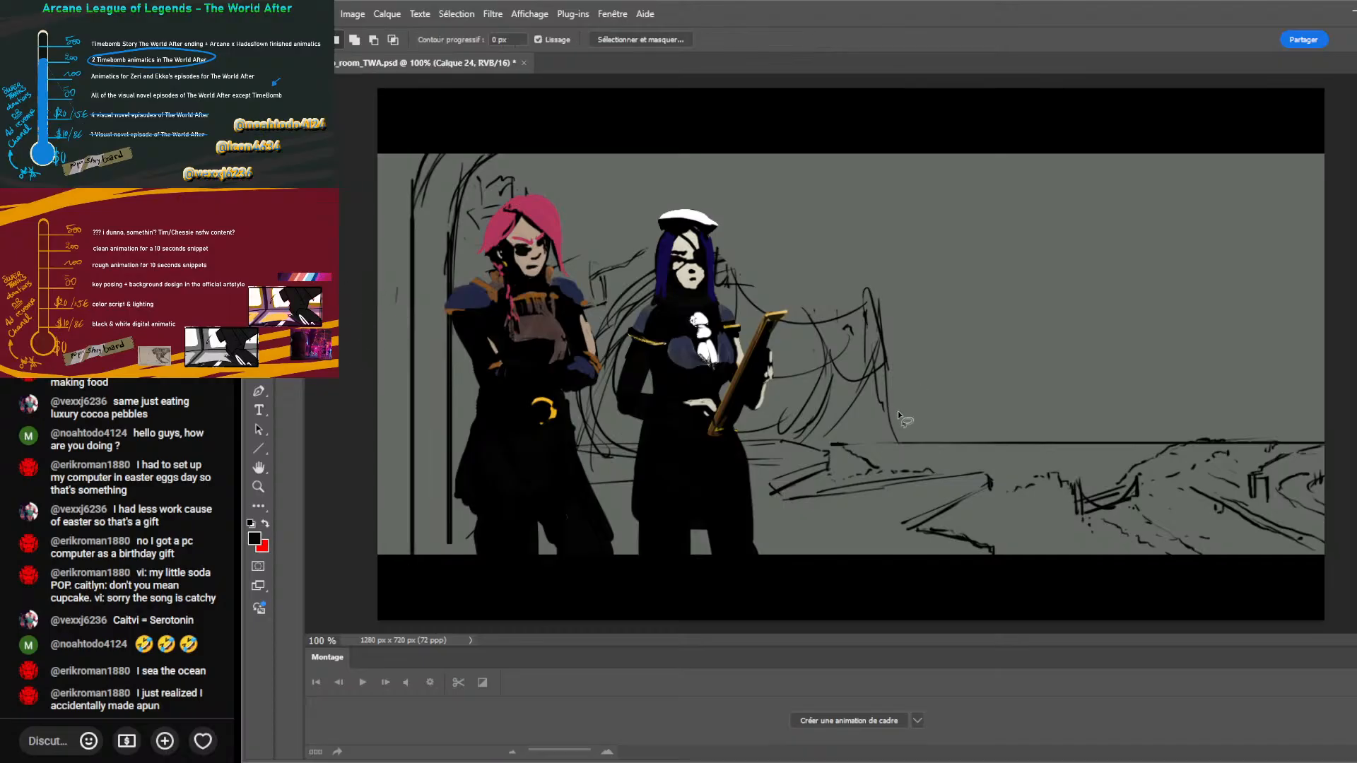
pyautogui.moveTo(914, 351)
pyautogui.mouseDown()
pyautogui.moveTo(899, 442)
pyautogui.moveTo(875, 418)
pyautogui.moveTo(834, 452)
pyautogui.moveTo(898, 477)
pyautogui.moveTo(1007, 482)
pyautogui.moveTo(956, 518)
pyautogui.moveTo(1053, 592)
pyautogui.moveTo(522, 686)
pyautogui.moveTo(267, 437)
pyautogui.moveTo(360, 65)
pyautogui.moveTo(696, 88)
pyautogui.moveTo(945, 313)
pyautogui.moveTo(900, 442)
pyautogui.mouseUp()
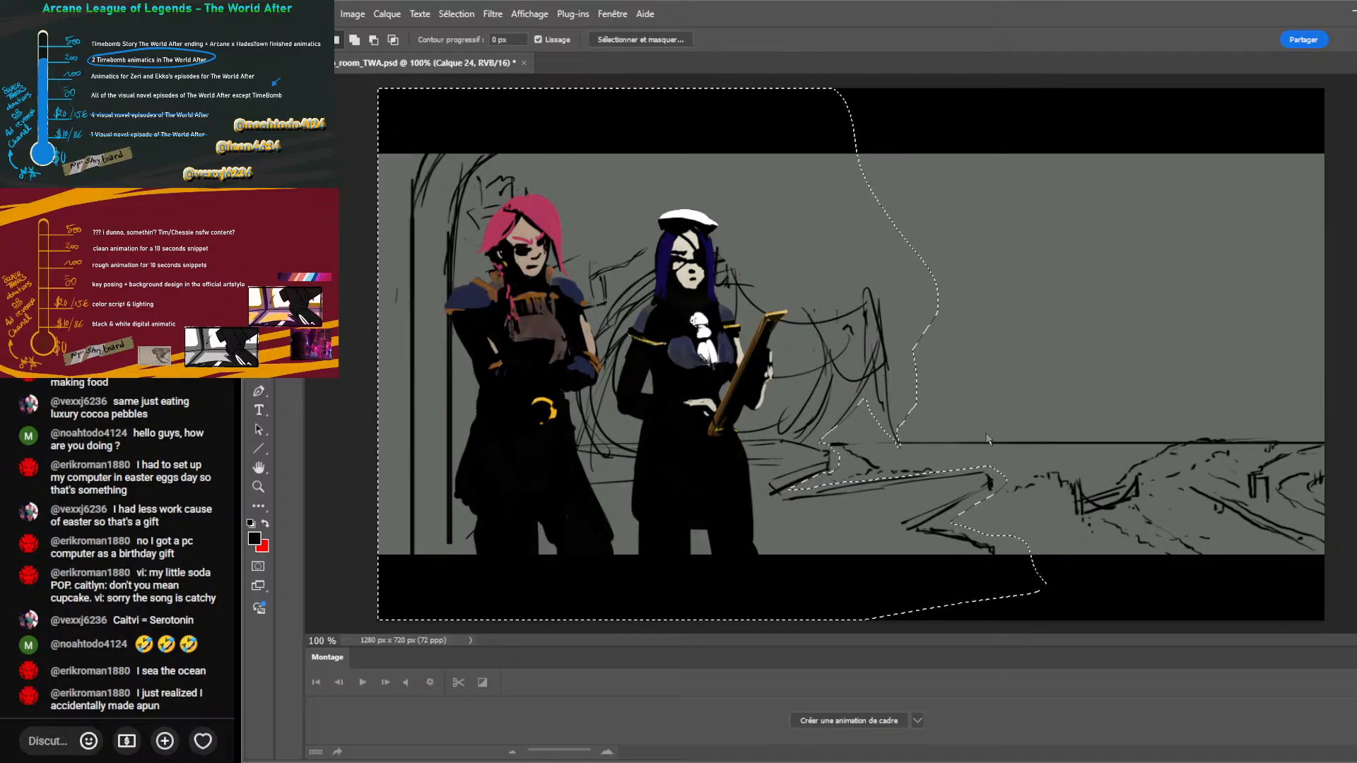
pyautogui.hotkey('ctrl', 'j')
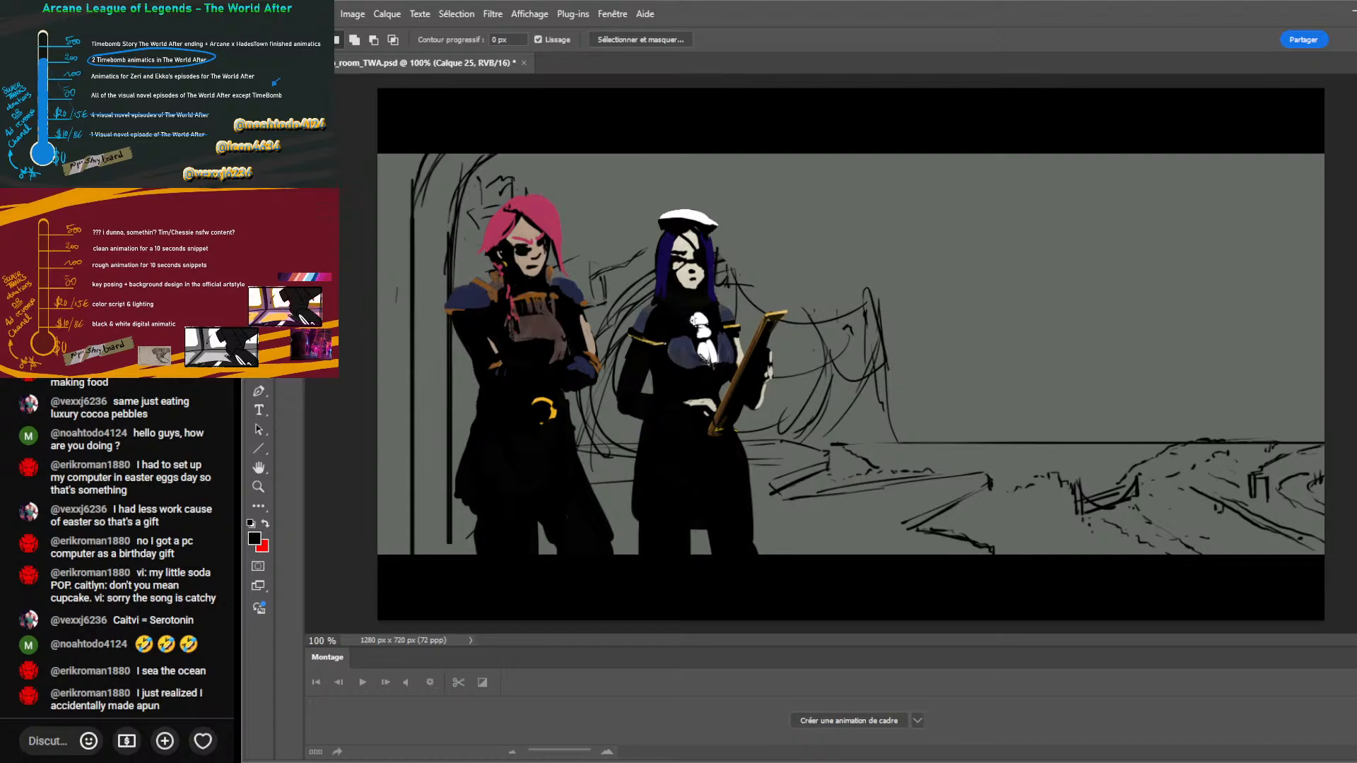
pyautogui.click(343, 292)
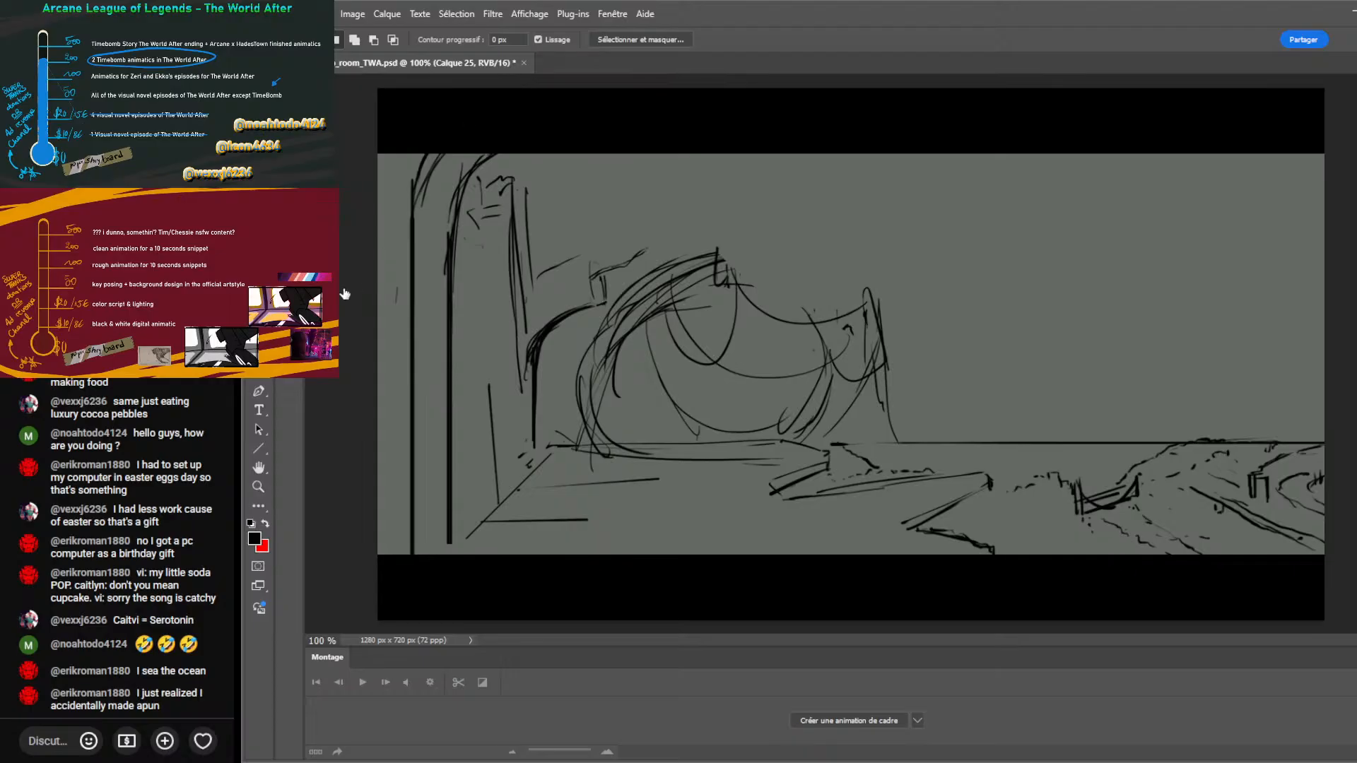
# Hide and show the foreground layer repeatedly to check its separation from the horizon and distant terrain.
pyautogui.press('Delete')
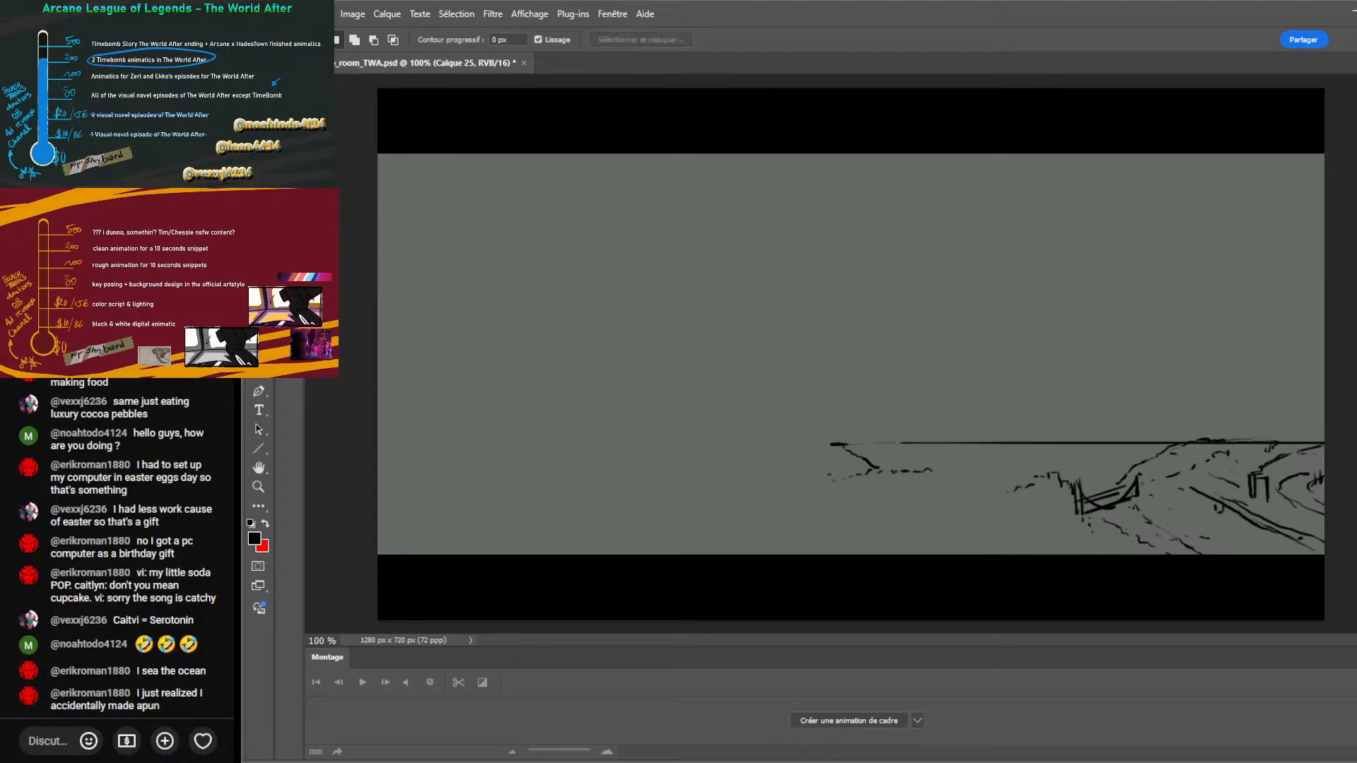
pyautogui.hotkey('ctrl', 'z')
pyautogui.hotkey('ctrl', 'shift', 'z')
pyautogui.hotkey('ctrl', 'z')
pyautogui.hotkey('ctrl', 'shift', 'z')
pyautogui.hotkey('ctrl', 'z')
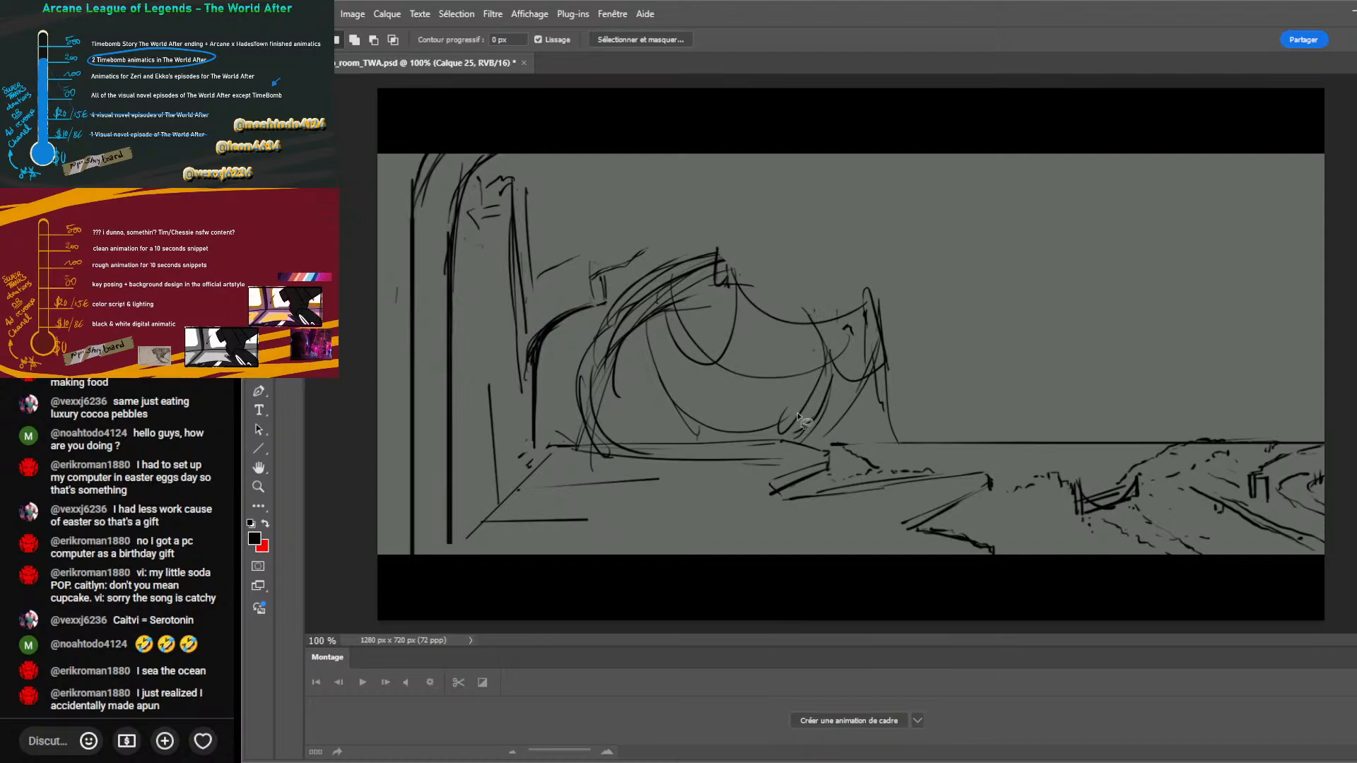
# On a new layer beneath the line art, paint a muted teal patch across the right part of the sky.
pyautogui.press('b')
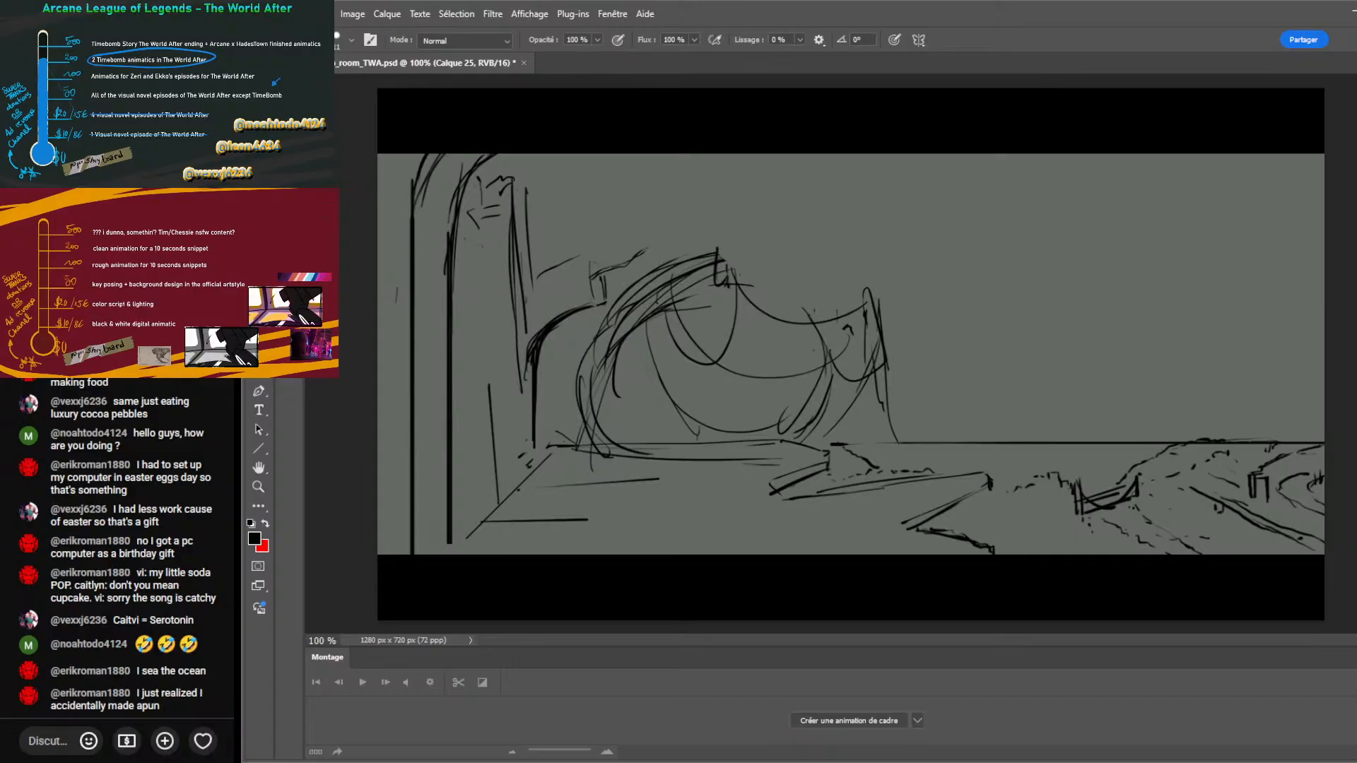
pyautogui.hotkey('alt', '[')
pyautogui.hotkey('alt', ']')
pyautogui.hotkey('alt', ']')
pyautogui.press('i')
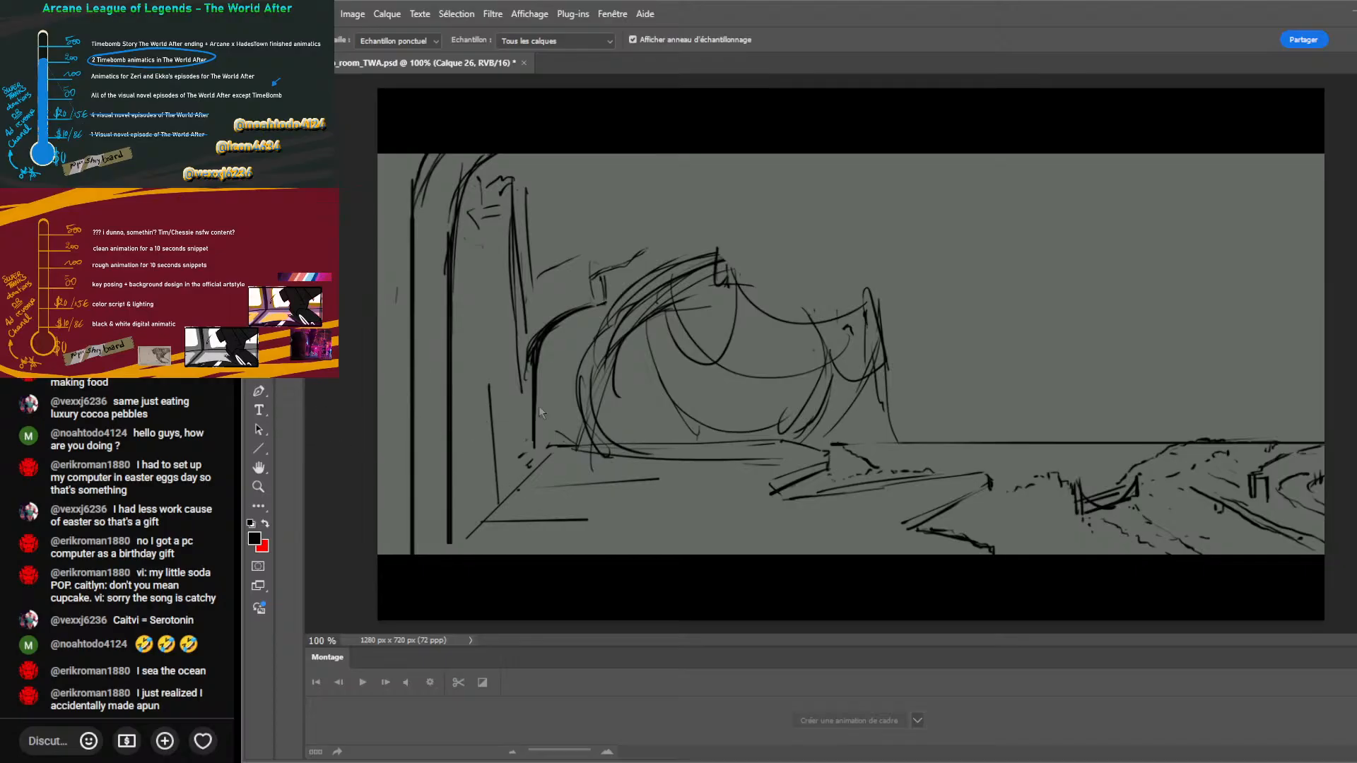
pyautogui.click(612, 298)
pyautogui.press('b')
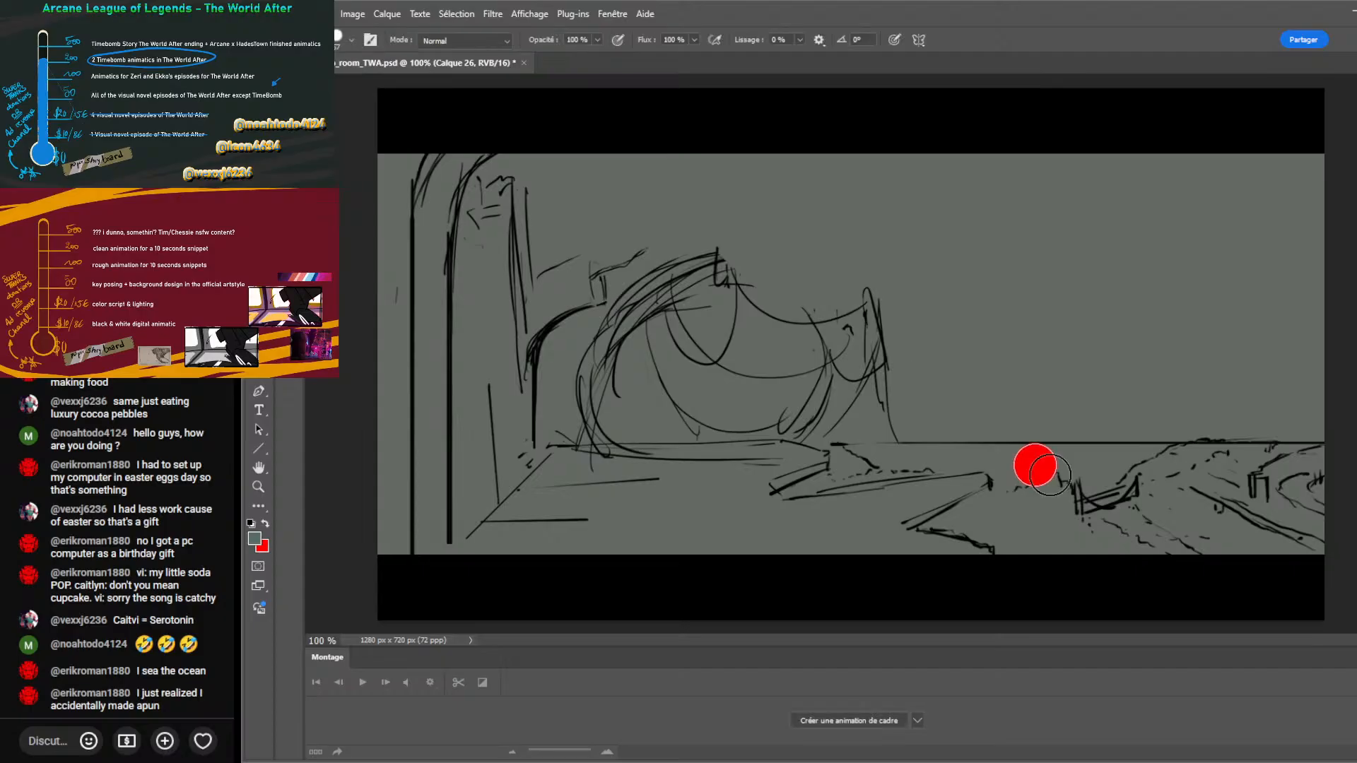
pyautogui.moveTo(1203, 231)
pyautogui.mouseDown()
pyautogui.moveTo(987, 286)
pyautogui.moveTo(1102, 354)
pyautogui.mouseUp()
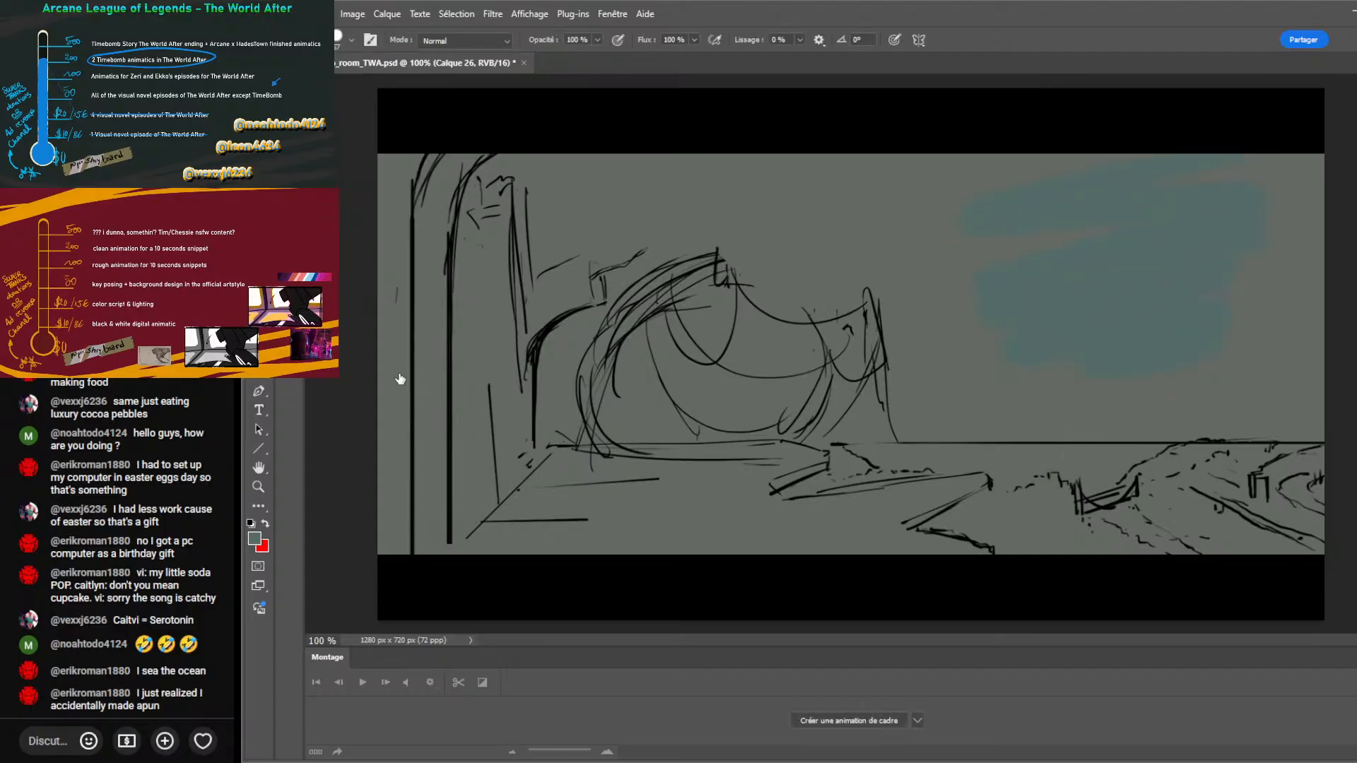
# Paint a pale yellow patch beside the teal area and a cream patch to its left above the rounded shape.
pyautogui.press('i')
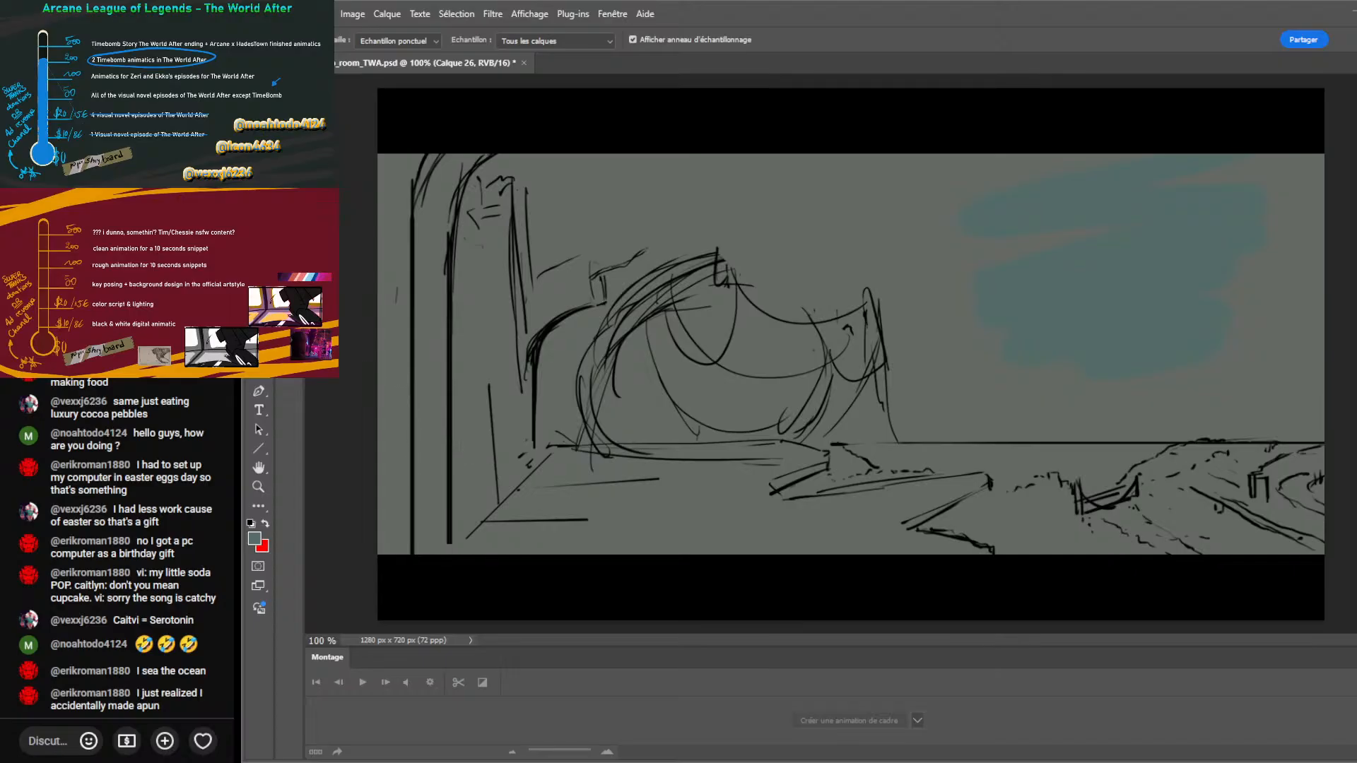
pyautogui.press('b')
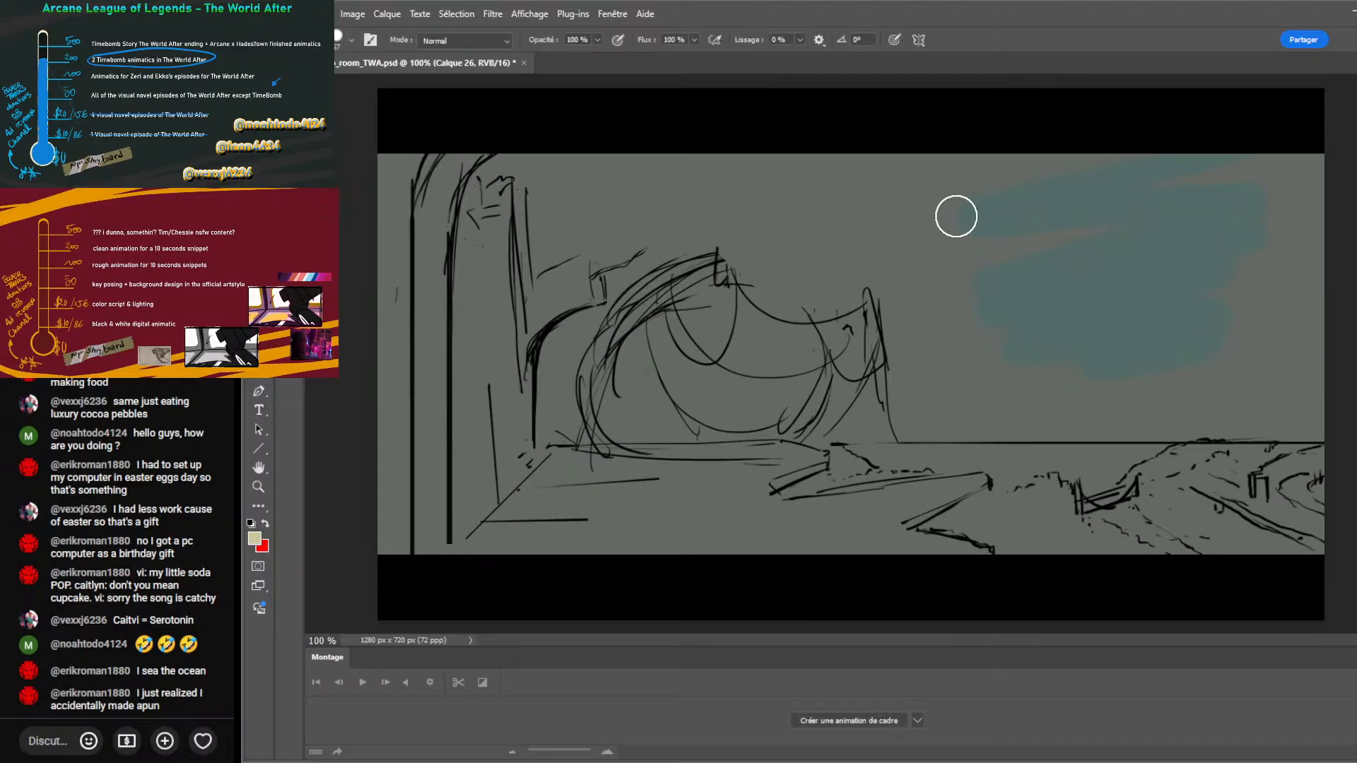
pyautogui.moveTo(954, 218)
pyautogui.mouseDown()
pyautogui.moveTo(1061, 231)
pyautogui.moveTo(967, 364)
pyautogui.mouseUp()
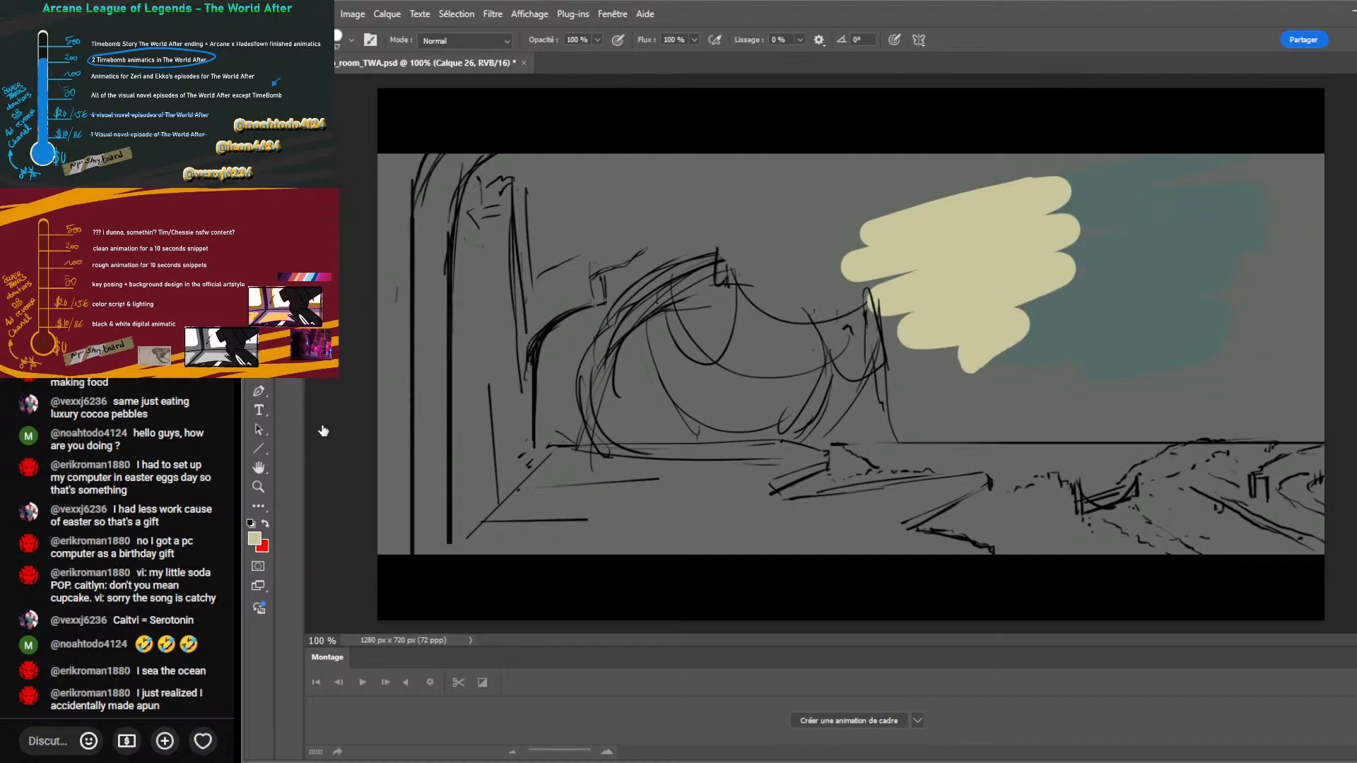
pyautogui.press('i')
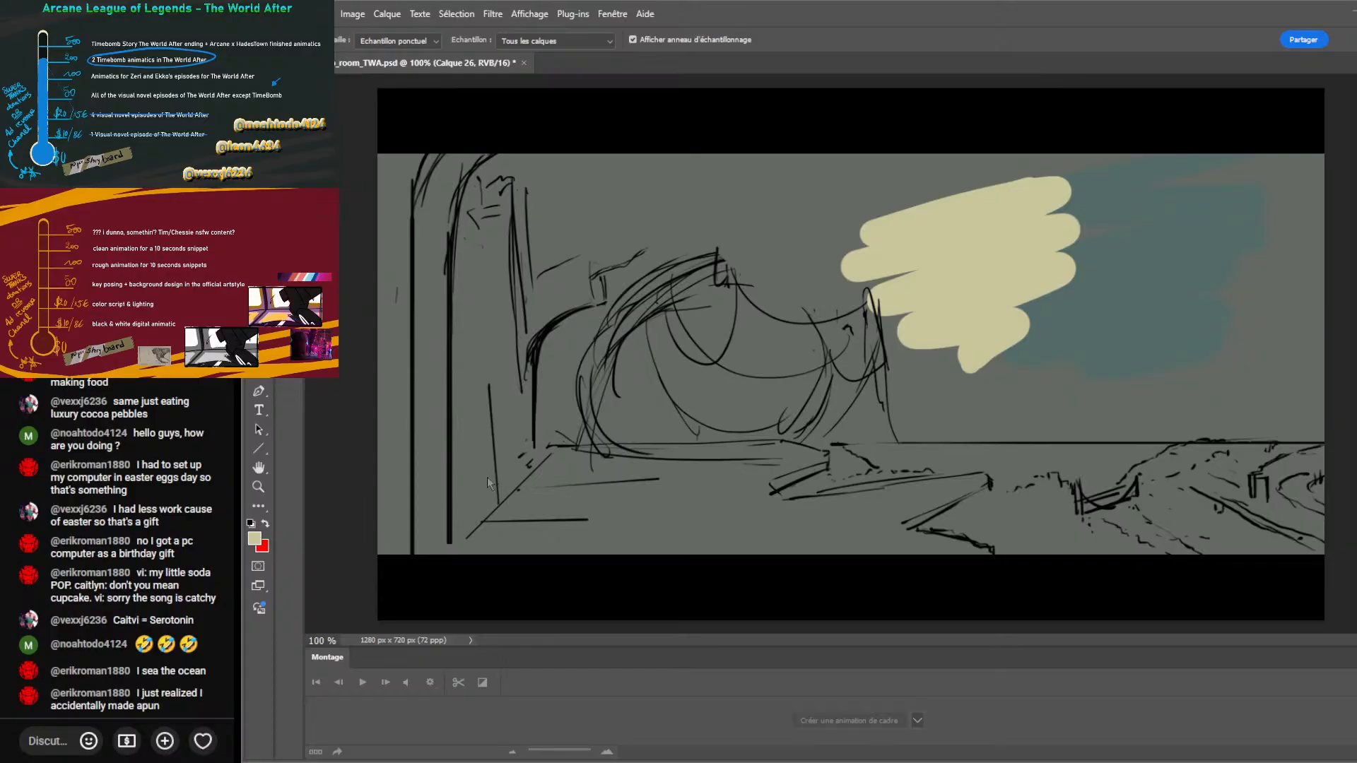
pyautogui.press('b')
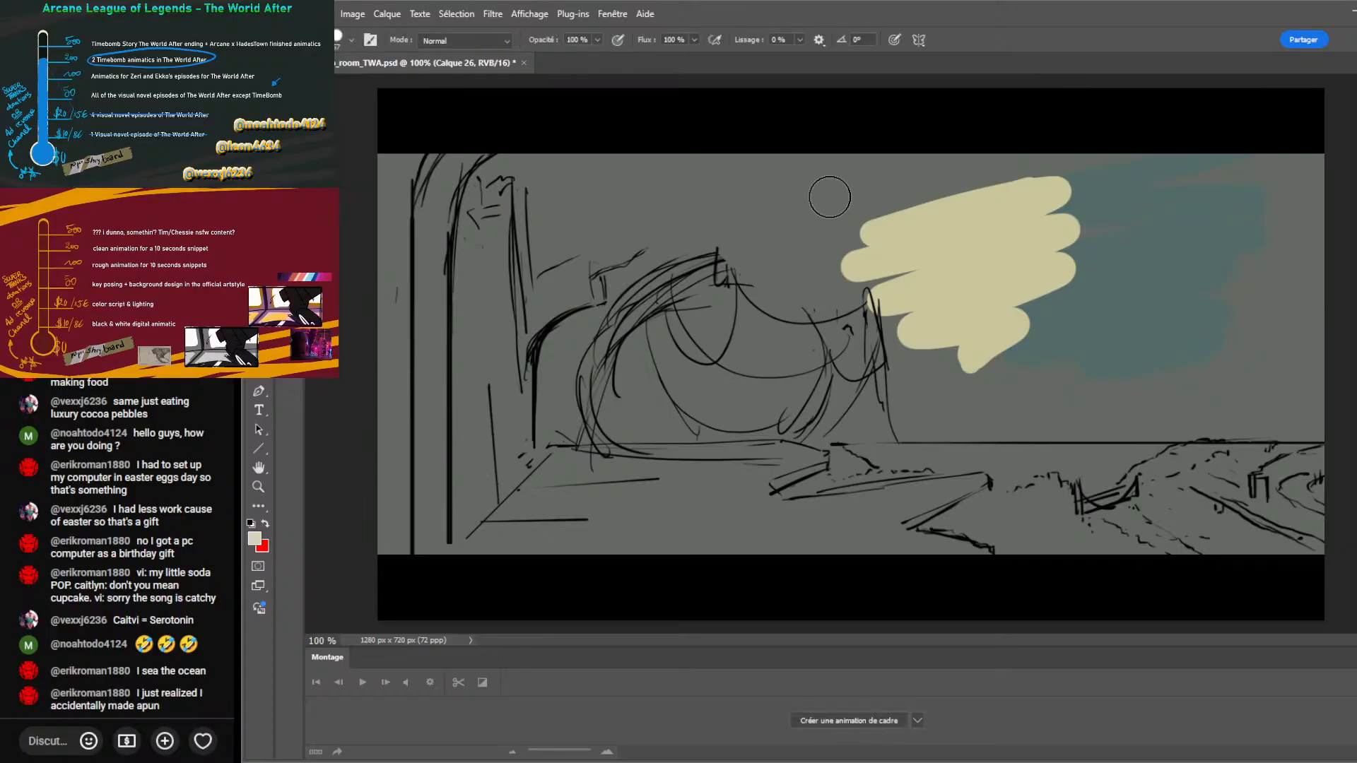
pyautogui.moveTo(825, 188); pyautogui.dragTo(862, 275)
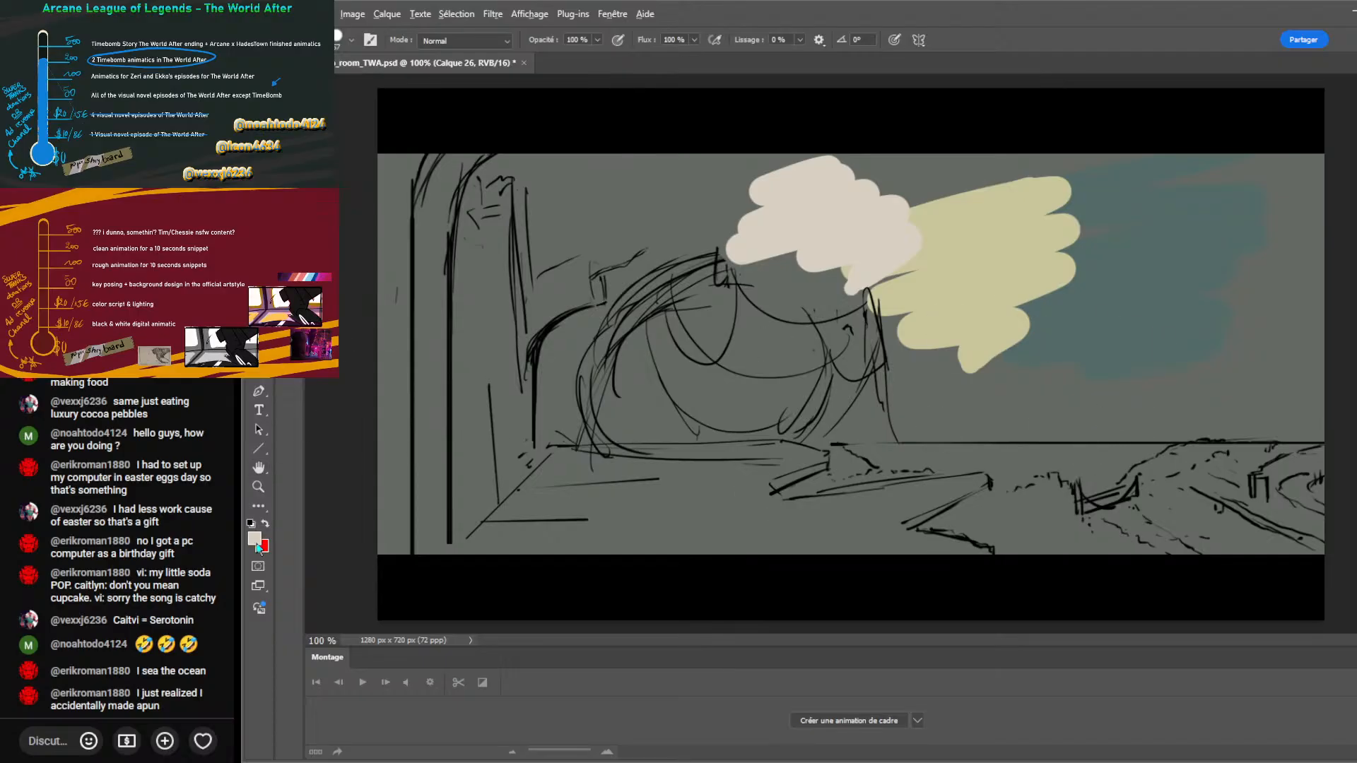
# Paint a deep teal patch over the distant terrain and lower sky, and undo the extra stroke over the cream patch.
pyautogui.keyDown('alt'); pyautogui.click(992, 359); pyautogui.keyUp('alt')
pyautogui.press('i')
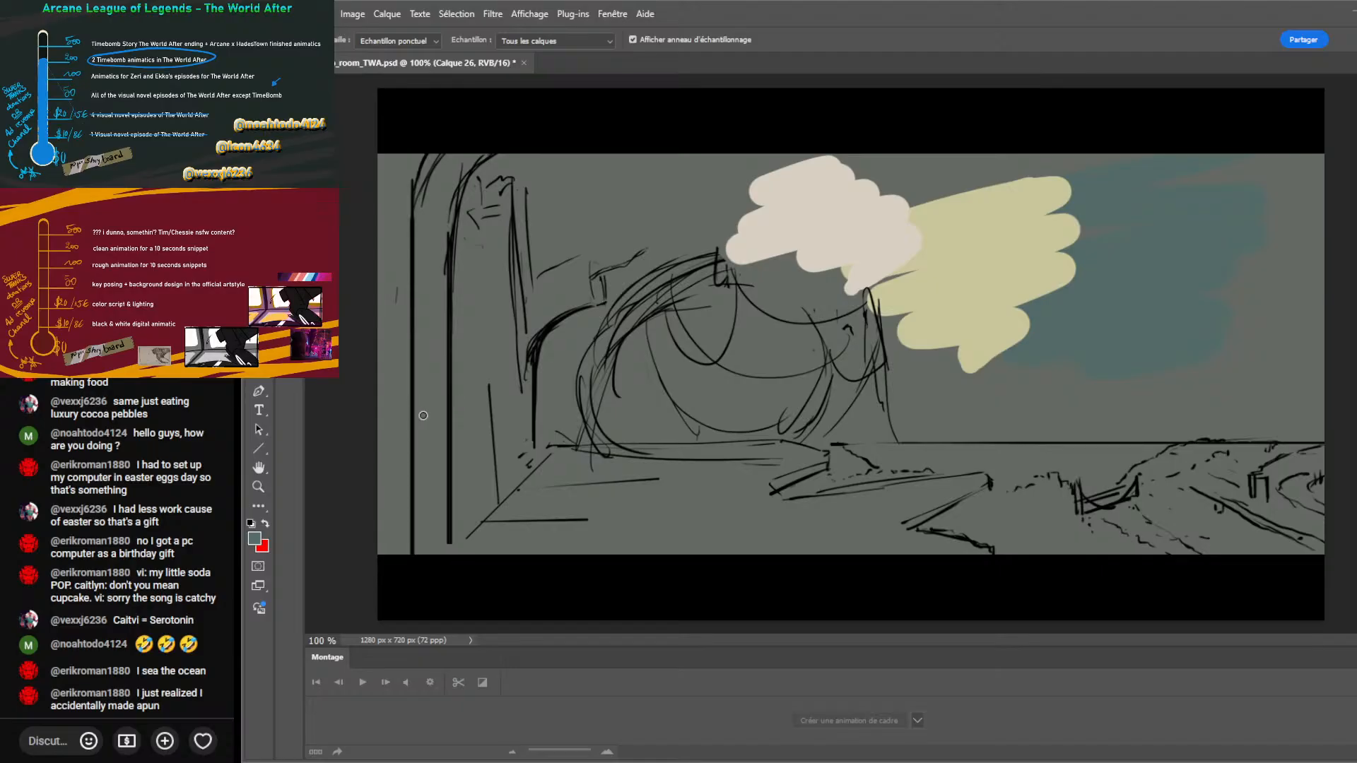
pyautogui.press('b')
pyautogui.moveTo(1120, 424)
pyautogui.mouseDown()
pyautogui.moveTo(1158, 398)
pyautogui.moveTo(1187, 424)
pyautogui.moveTo(1165, 491)
pyautogui.mouseUp()
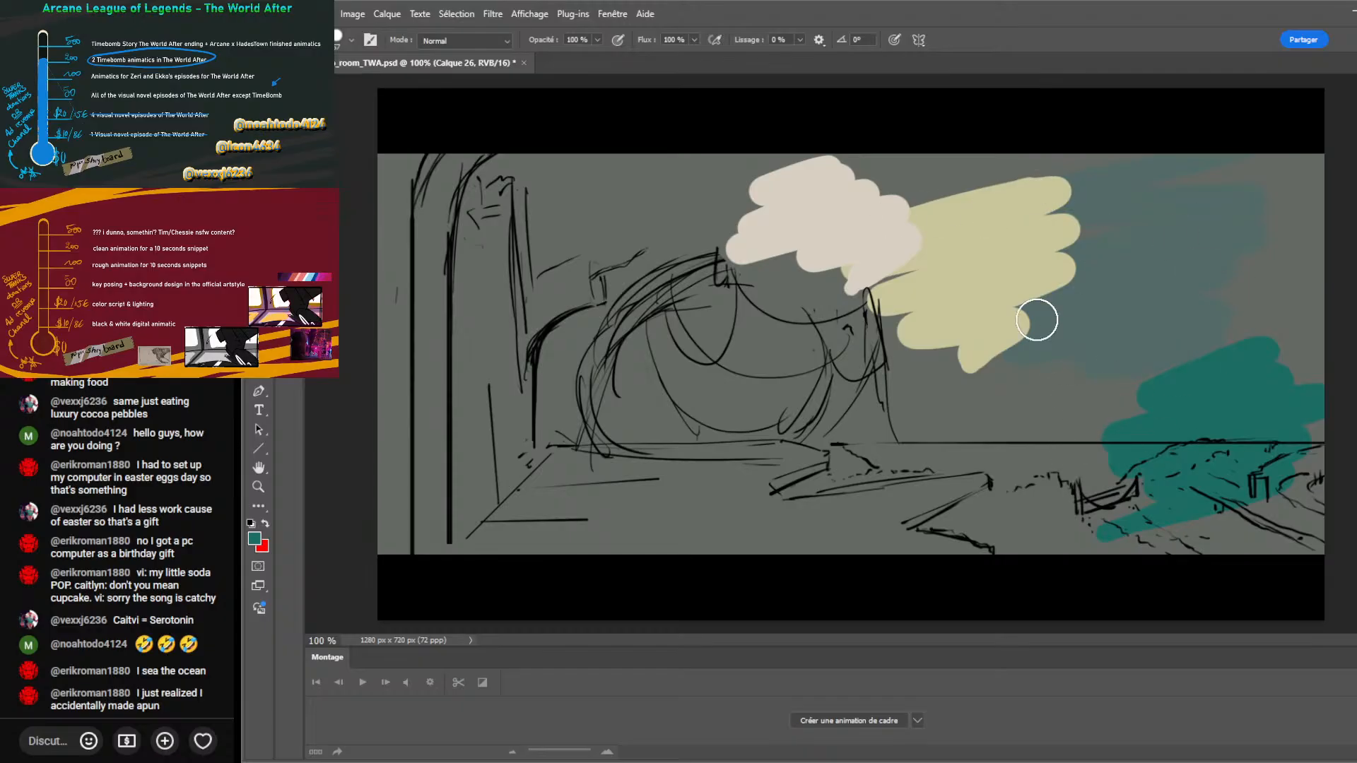
pyautogui.moveTo(892, 256)
pyautogui.mouseDown()
pyautogui.moveTo(936, 272)
pyautogui.moveTo(926, 237)
pyautogui.moveTo(941, 289)
pyautogui.moveTo(905, 206)
pyautogui.mouseUp()
pyautogui.hotkey('ctrl', 'z')
# Smudge the borders between the cream, pale yellow and teal patches to blend the sky colours.
pyautogui.press('r')
pyautogui.moveTo(1005, 289)
pyautogui.mouseDown()
pyautogui.moveTo(1067, 191)
pyautogui.moveTo(1089, 283)
pyautogui.mouseUp()
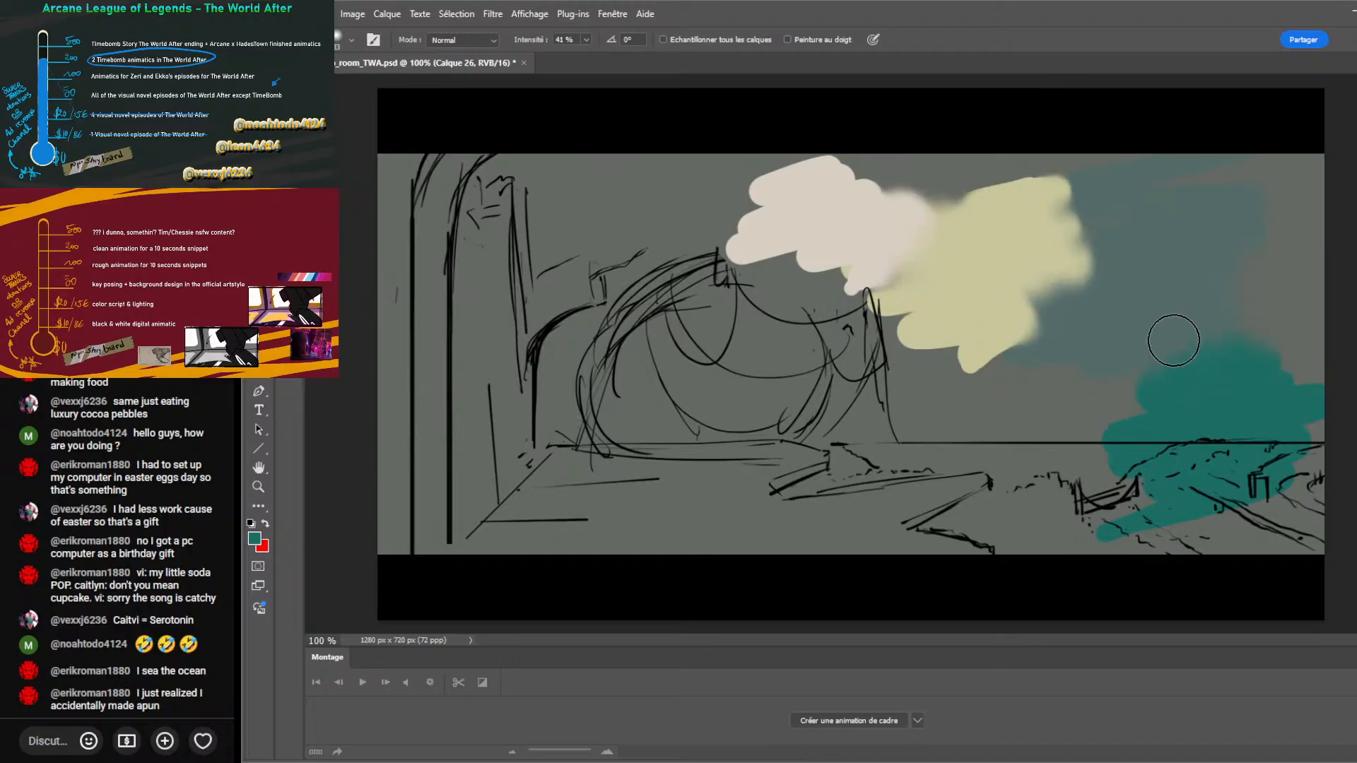
pyautogui.moveTo(1124, 231); pyautogui.dragTo(1004, 339)
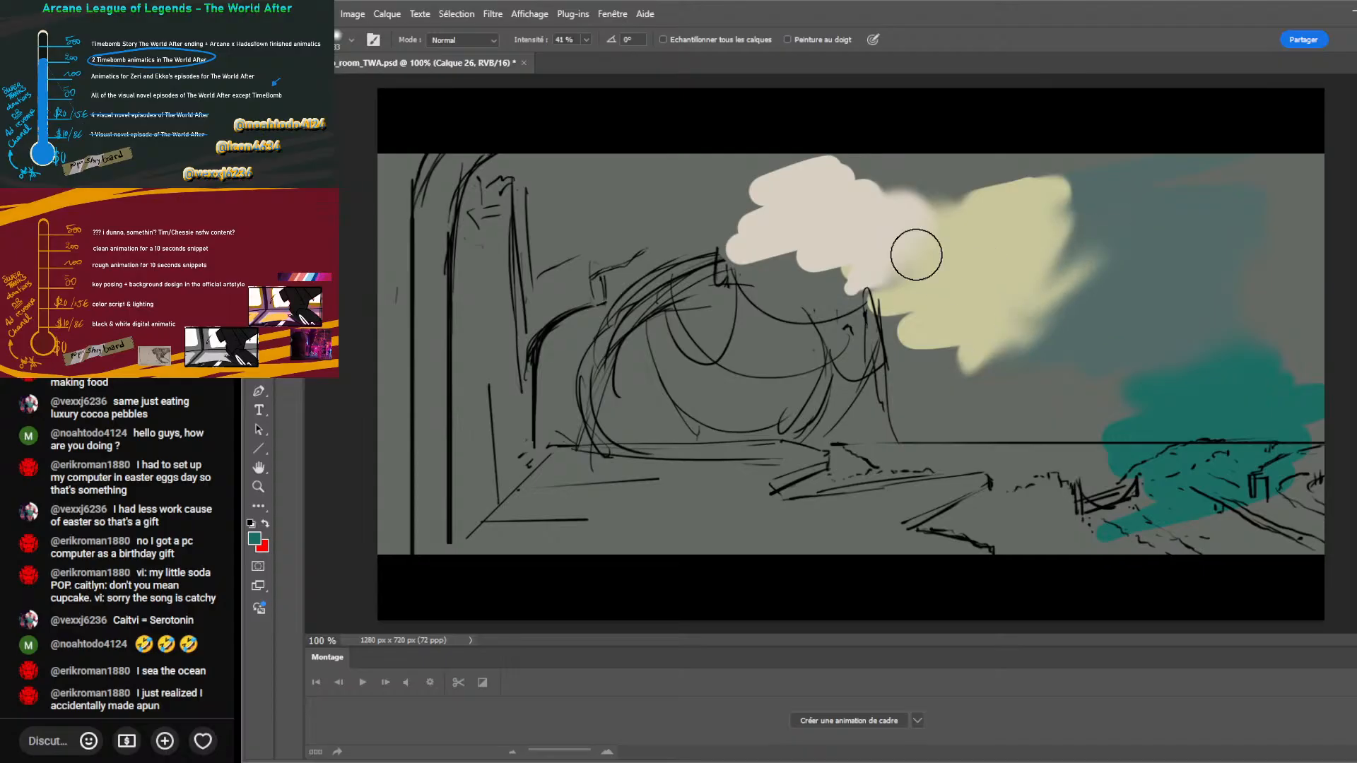
pyautogui.press('b')
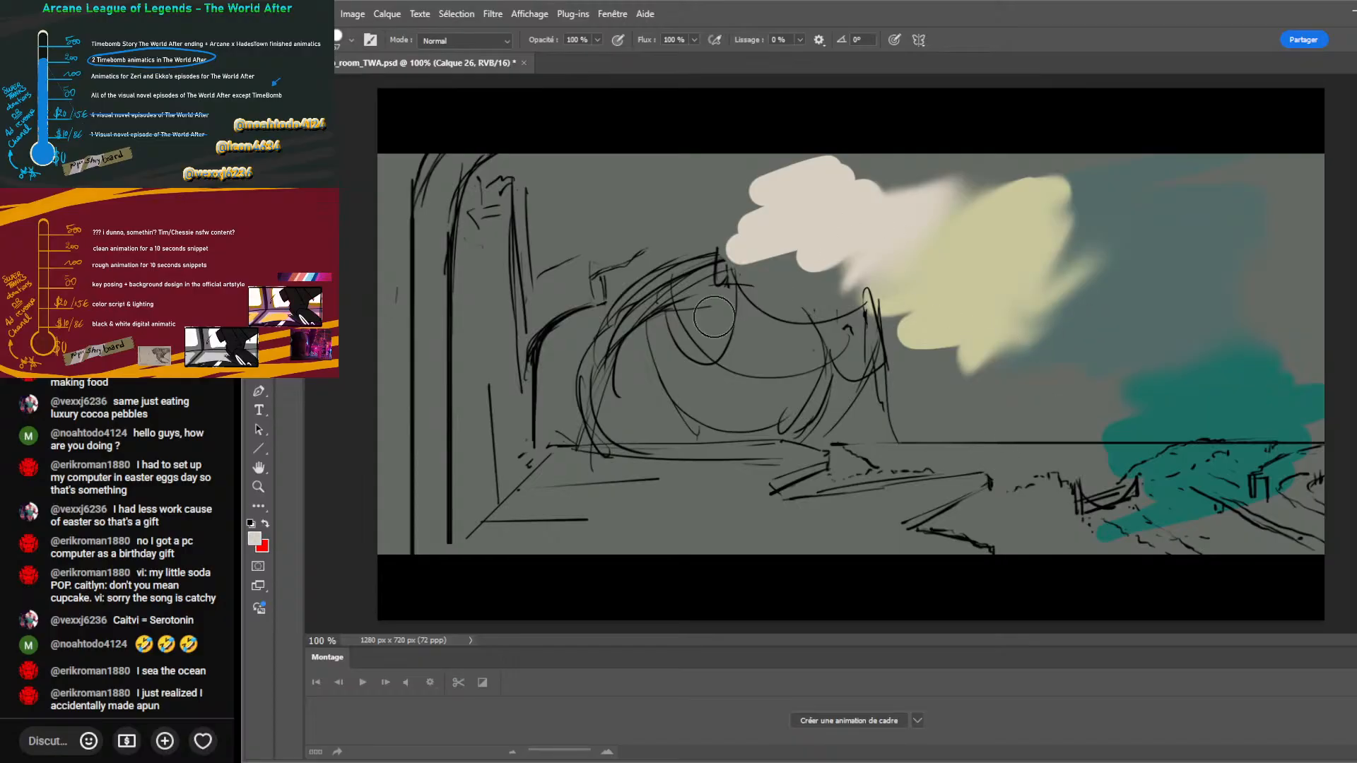
# Reset the brush colours and paint thin white highlight streaks along the sea horizon beside the rounded shape.
pyautogui.click(251, 523)
pyautogui.click(265, 523)
pyautogui.moveTo(1032, 479); pyautogui.dragTo(1047, 479)
pyautogui.moveTo(929, 450); pyautogui.dragTo(1096, 448)
pyautogui.moveTo(861, 446); pyautogui.dragTo(1092, 443)
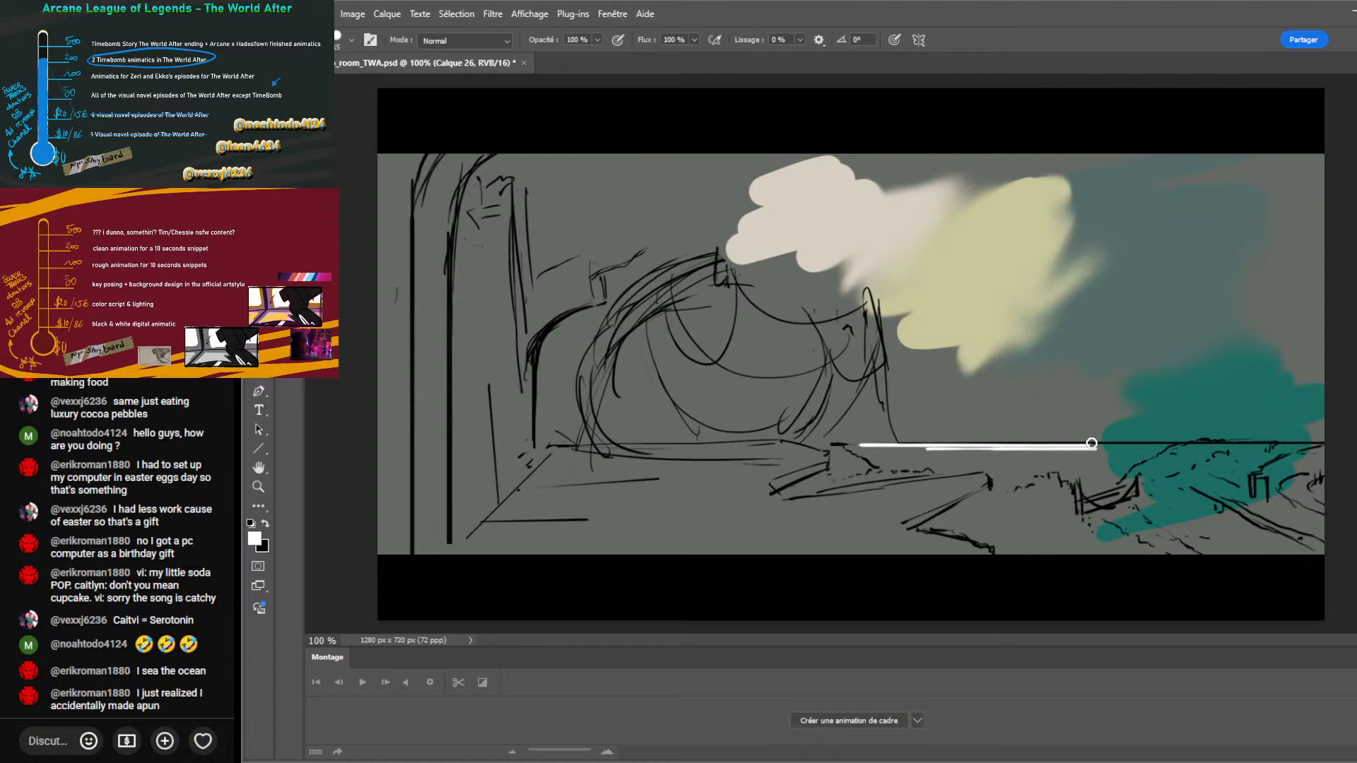
pyautogui.moveTo(955, 440); pyautogui.dragTo(1070, 439)
pyautogui.moveTo(916, 462); pyautogui.dragTo(1044, 461)
# Paint muted teal water just below the horizon, around the white streaks, using the colour sampled from the canvas.
pyautogui.keyDown('alt'); pyautogui.click(1075, 455); pyautogui.keyUp('alt')
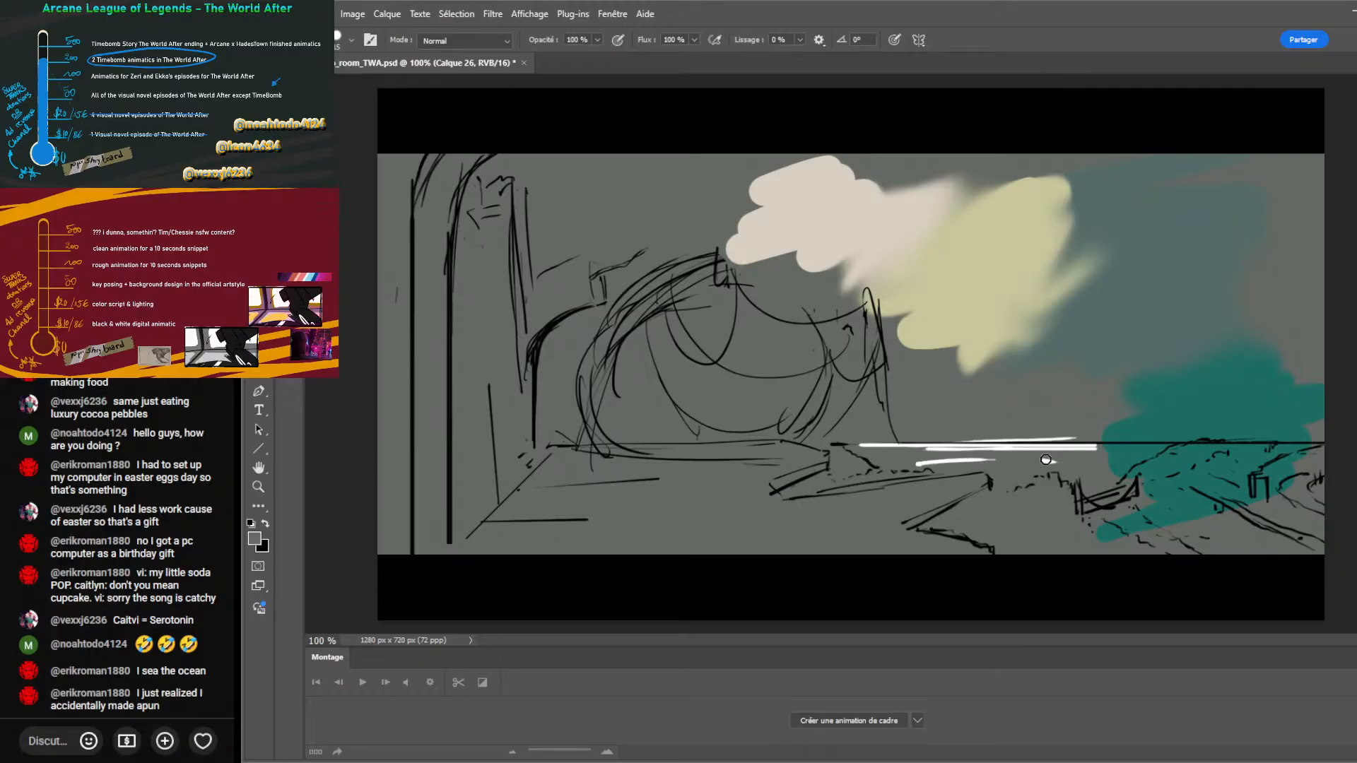
pyautogui.keyDown('alt'); pyautogui.click(1144, 453); pyautogui.keyUp('alt')
pyautogui.moveTo(1078, 447)
pyautogui.mouseDown()
pyautogui.moveTo(1108, 449)
pyautogui.moveTo(971, 448)
pyautogui.mouseUp()
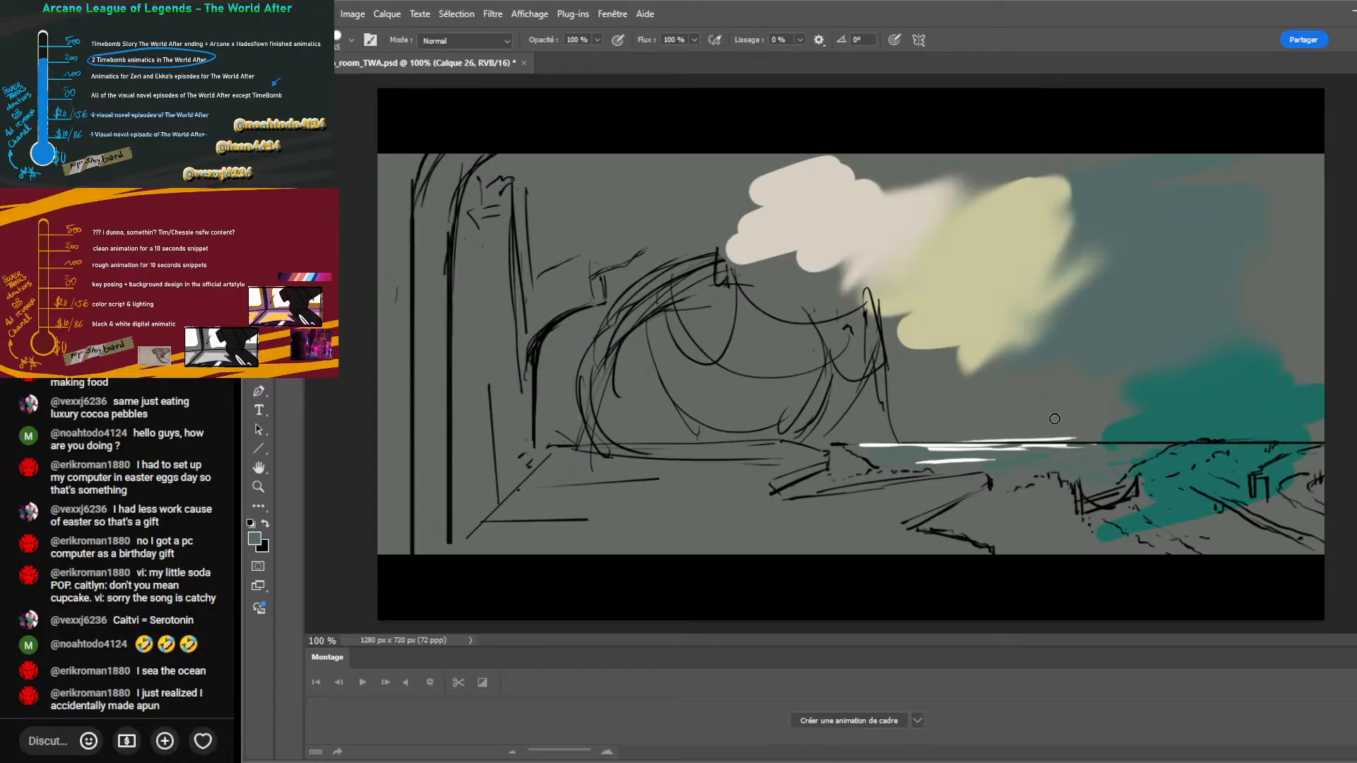
# Paint short pale yellow cloud streaks in the low sky above the horizon, using yellow taken from the cloud patch.
pyautogui.keyDown('alt'); pyautogui.click(818, 216); pyautogui.keyUp('alt')
pyautogui.keyDown('alt'); pyautogui.click(961, 254); pyautogui.keyUp('alt')
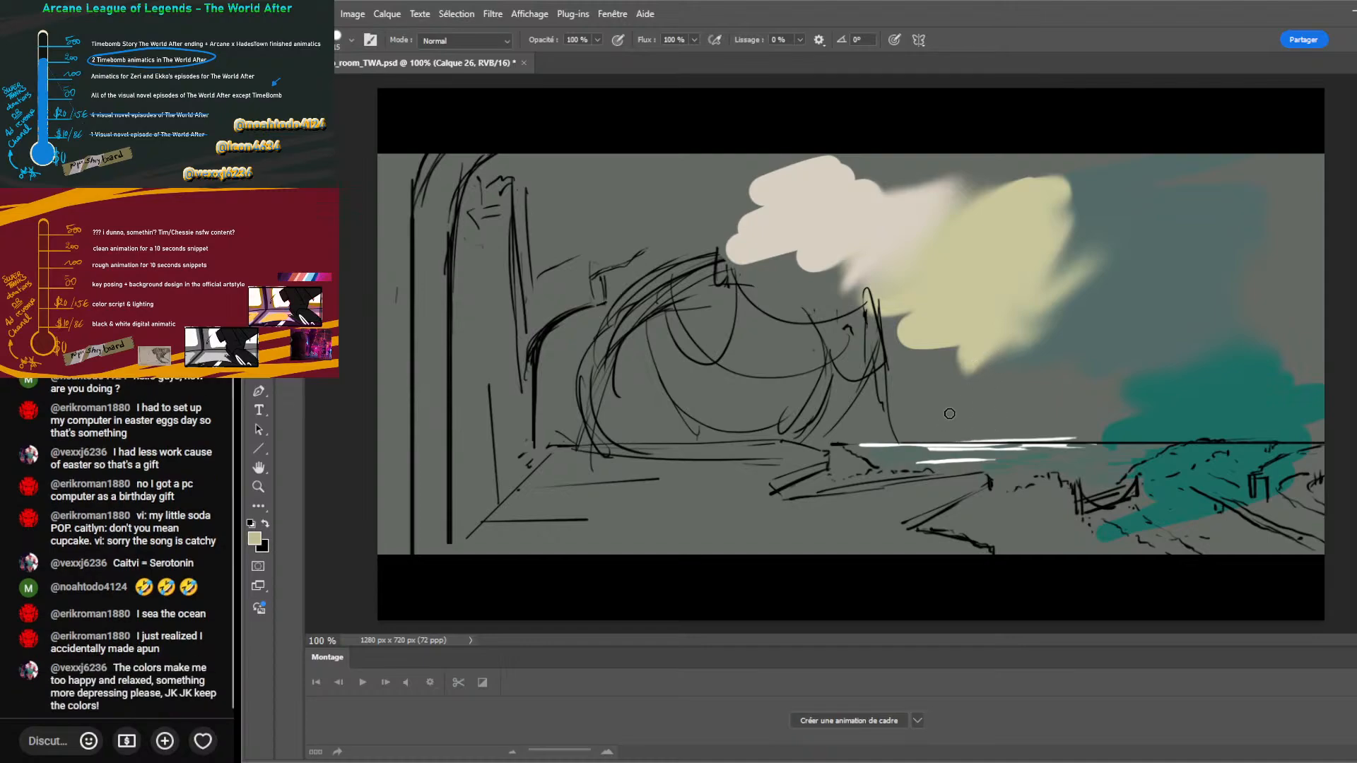
pyautogui.moveTo(930, 400); pyautogui.dragTo(988, 389)
pyautogui.press('i')
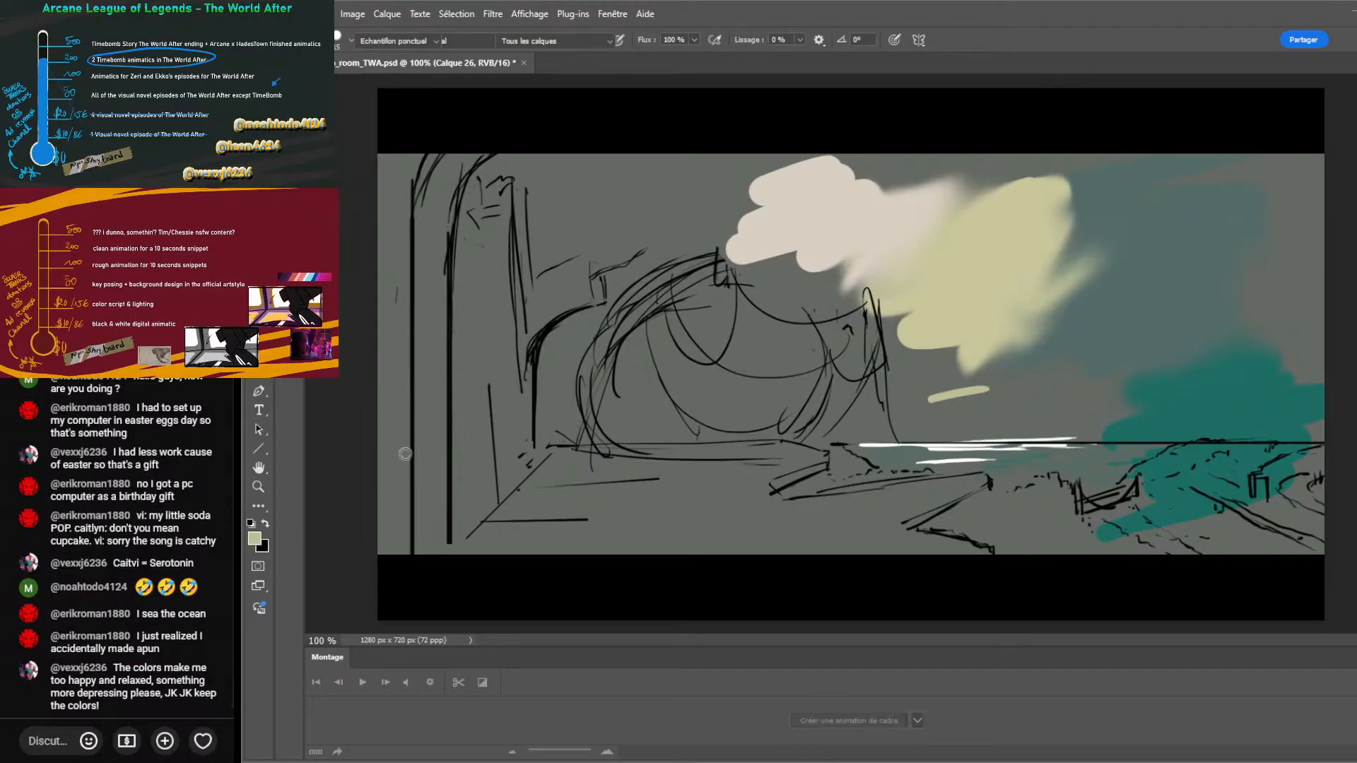
pyautogui.press('b')
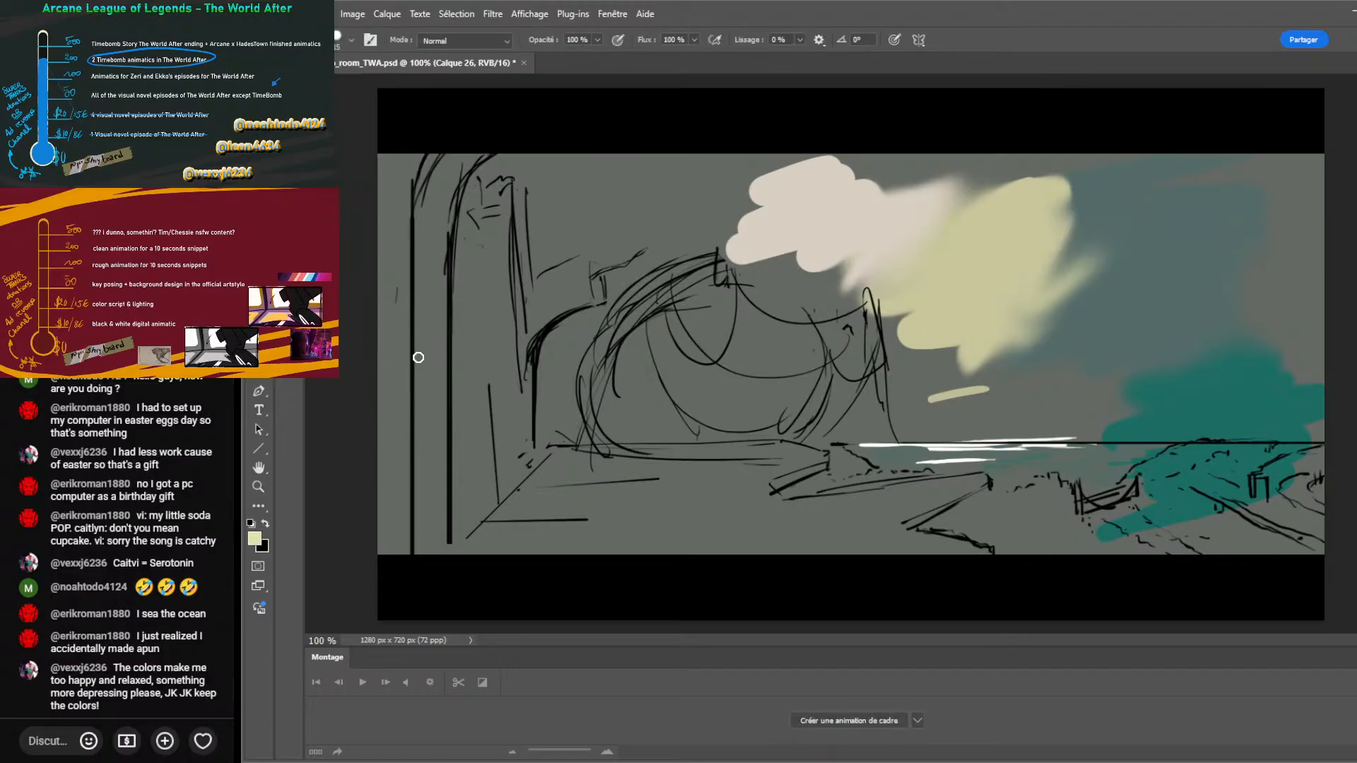
pyautogui.moveTo(922, 415)
pyautogui.mouseDown()
pyautogui.moveTo(971, 402)
pyautogui.moveTo(1022, 415)
pyautogui.mouseUp()
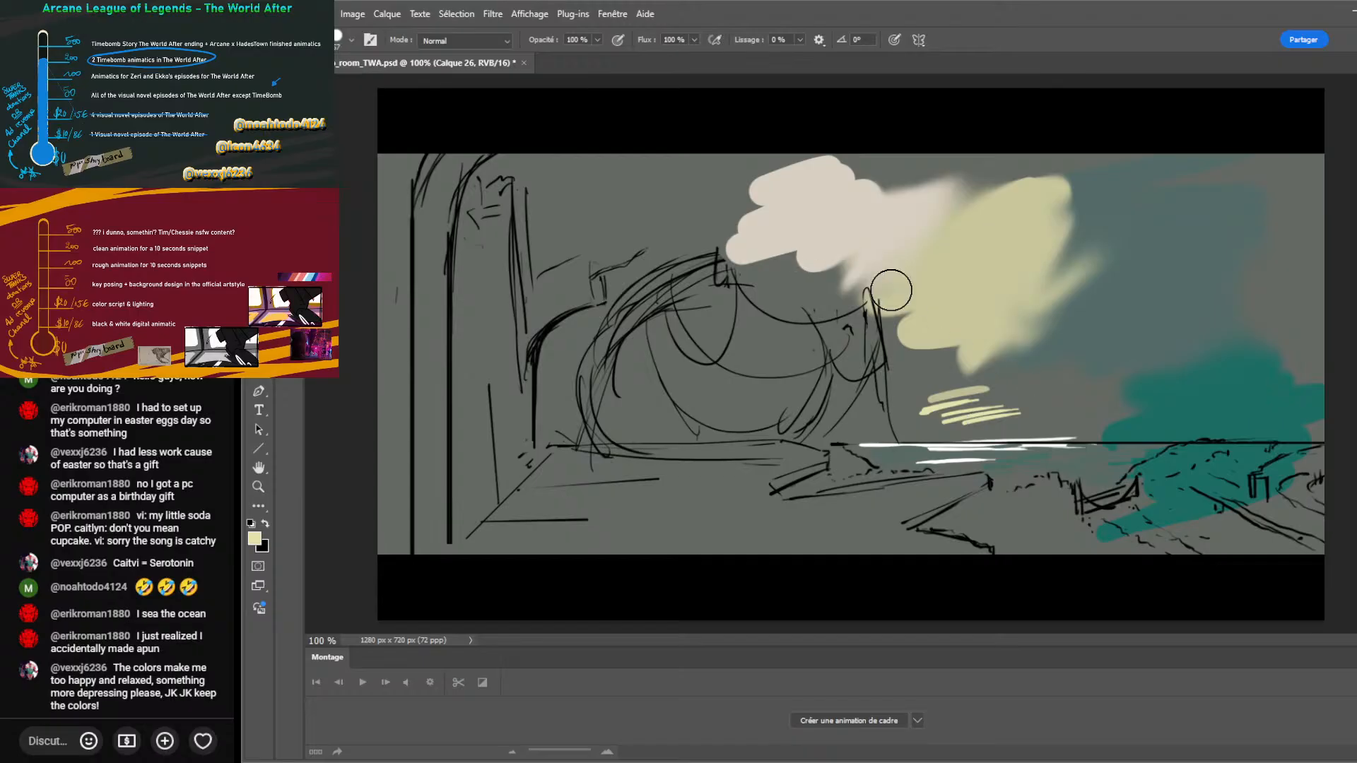
# Block in the shoreline and the central town area below the sea with the cream sampled from the cloud.
pyautogui.keyDown('alt'); pyautogui.click(788, 226); pyautogui.keyUp('alt')
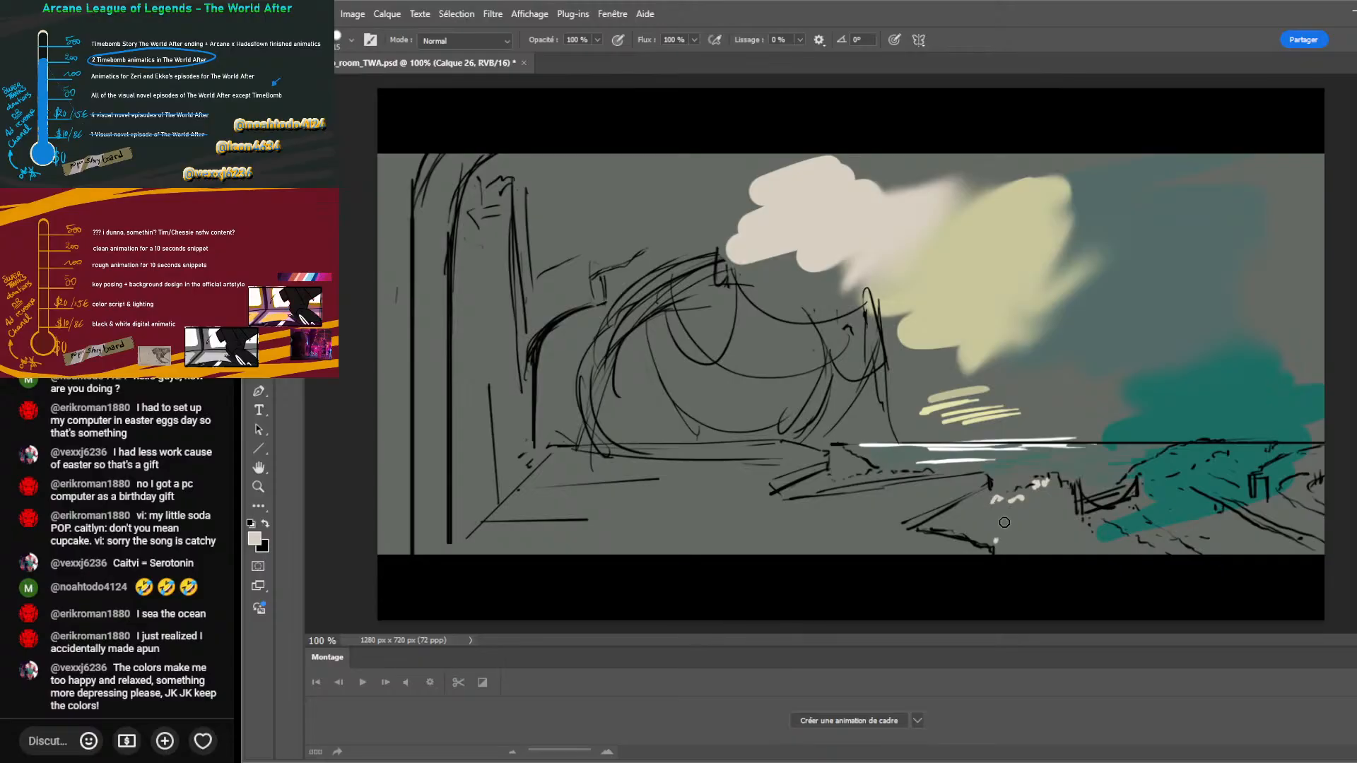
pyautogui.moveTo(1004, 523)
pyautogui.mouseDown()
pyautogui.moveTo(1027, 542)
pyautogui.moveTo(1049, 538)
pyautogui.moveTo(1049, 521)
pyautogui.moveTo(821, 490)
pyautogui.moveTo(778, 497)
pyautogui.moveTo(847, 462)
pyautogui.moveTo(829, 460)
pyautogui.moveTo(882, 490)
pyautogui.moveTo(1051, 498)
pyautogui.moveTo(1106, 575)
pyautogui.moveTo(988, 531)
pyautogui.moveTo(996, 571)
pyautogui.mouseUp()
pyautogui.click(1025, 506)
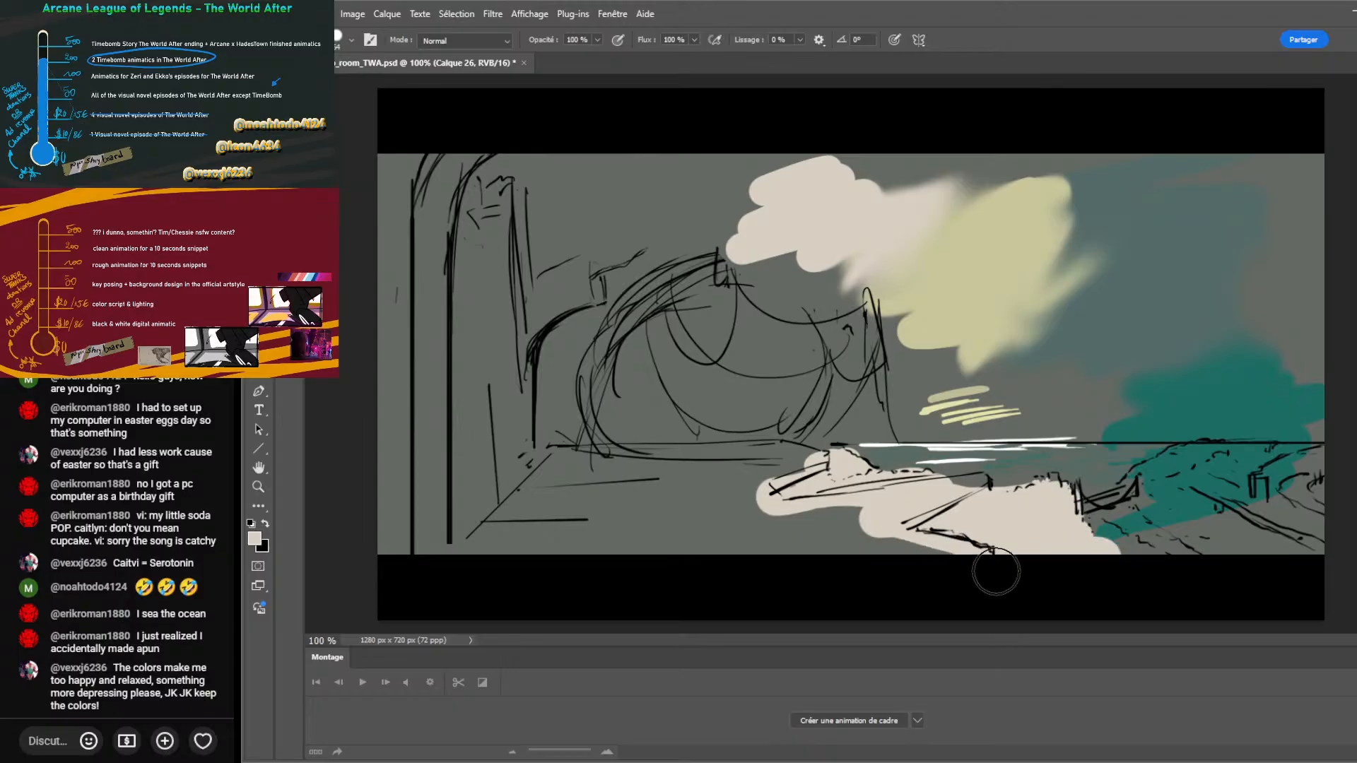
pyautogui.moveTo(1036, 467)
pyautogui.mouseDown()
pyautogui.moveTo(1018, 465)
pyautogui.moveTo(1056, 488)
pyautogui.moveTo(990, 514)
pyautogui.moveTo(802, 488)
pyautogui.moveTo(908, 476)
pyautogui.moveTo(806, 489)
pyautogui.moveTo(901, 485)
pyautogui.mouseUp()
# Speckle the cream town area and shoreline with muted teal and grey dabs.
pyautogui.keyDown('alt'); pyautogui.click(1182, 217); pyautogui.keyUp('alt')
pyautogui.moveTo(1000, 503)
pyautogui.mouseDown()
pyautogui.moveTo(1050, 478)
pyautogui.moveTo(969, 499)
pyautogui.moveTo(979, 528)
pyautogui.moveTo(1020, 543)
pyautogui.moveTo(1035, 529)
pyautogui.moveTo(1013, 513)
pyautogui.moveTo(1067, 555)
pyautogui.moveTo(1067, 533)
pyautogui.moveTo(1071, 553)
pyautogui.moveTo(1050, 510)
pyautogui.moveTo(1116, 555)
pyautogui.moveTo(1061, 495)
pyautogui.moveTo(1115, 562)
pyautogui.moveTo(1037, 512)
pyautogui.moveTo(998, 529)
pyautogui.mouseUp()
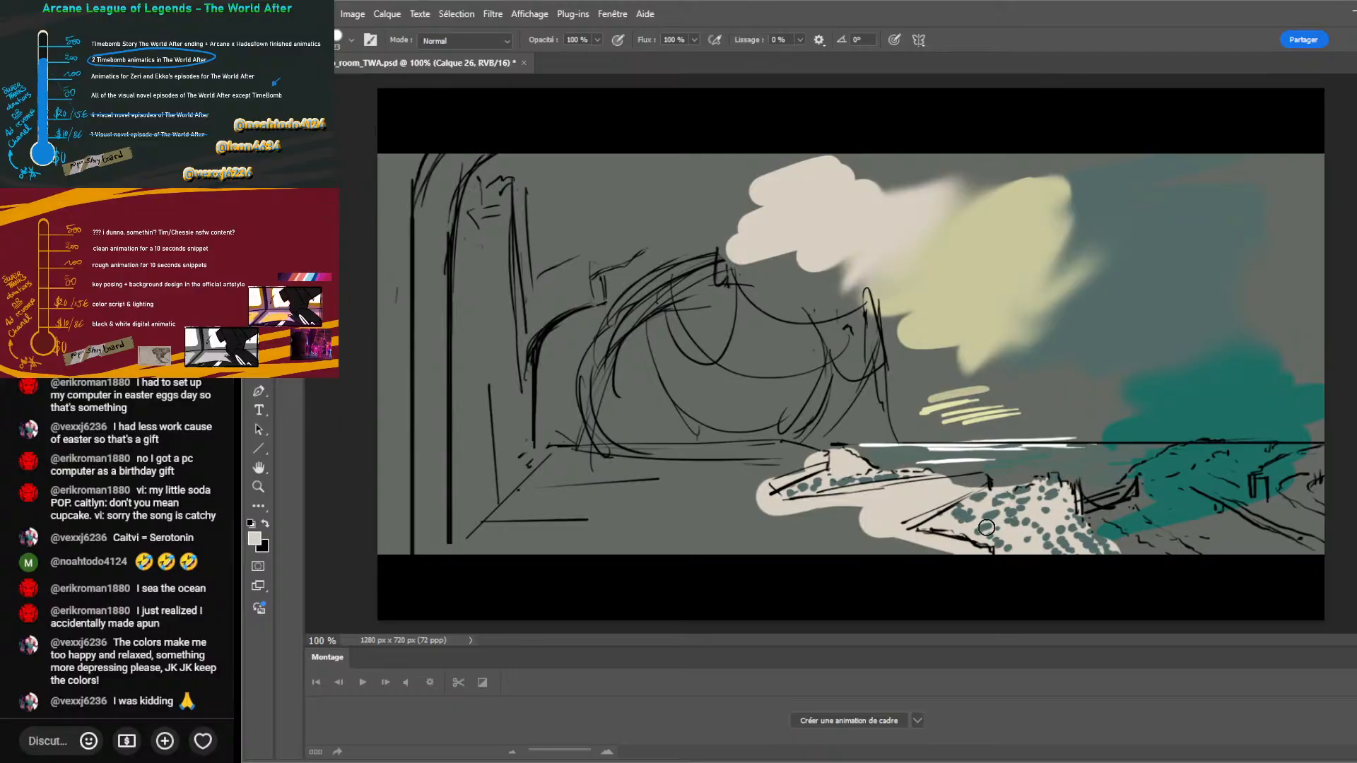
pyautogui.press('i')
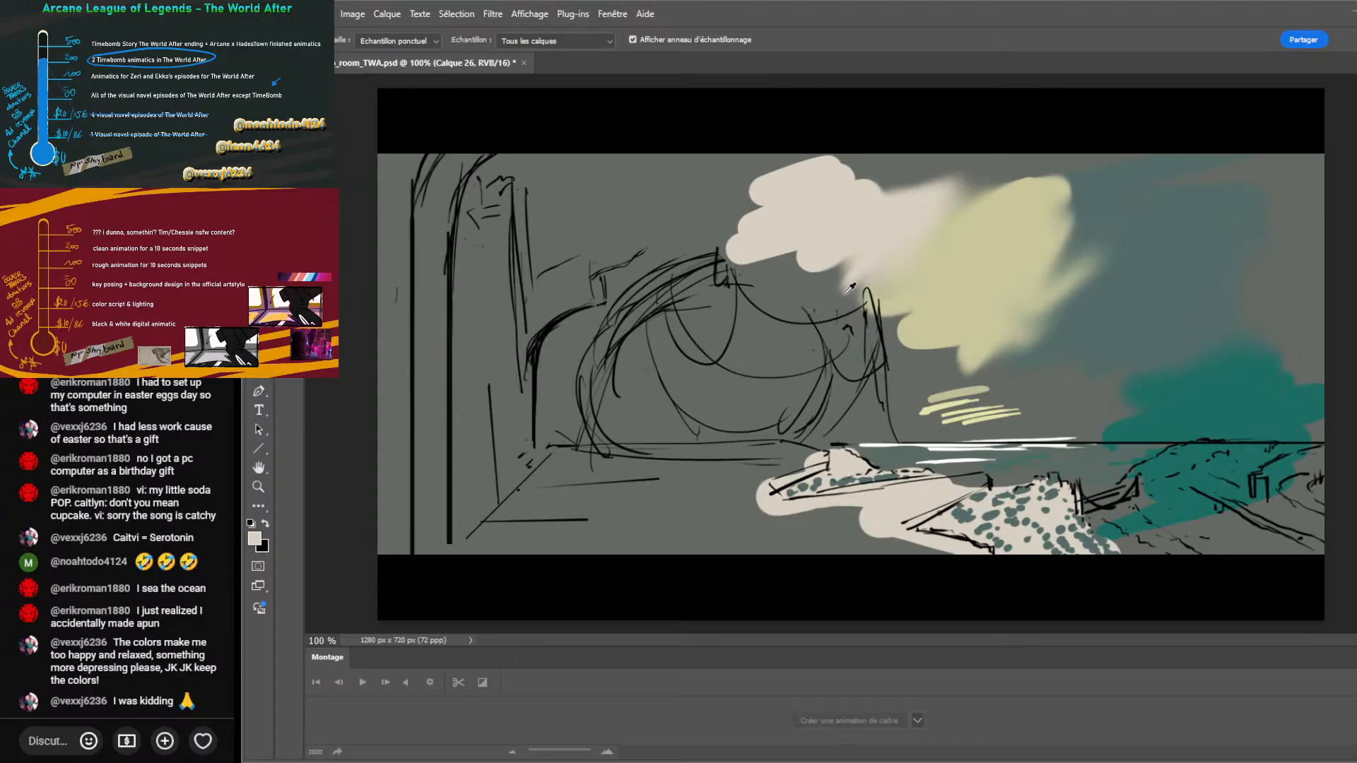
pyautogui.press('b')
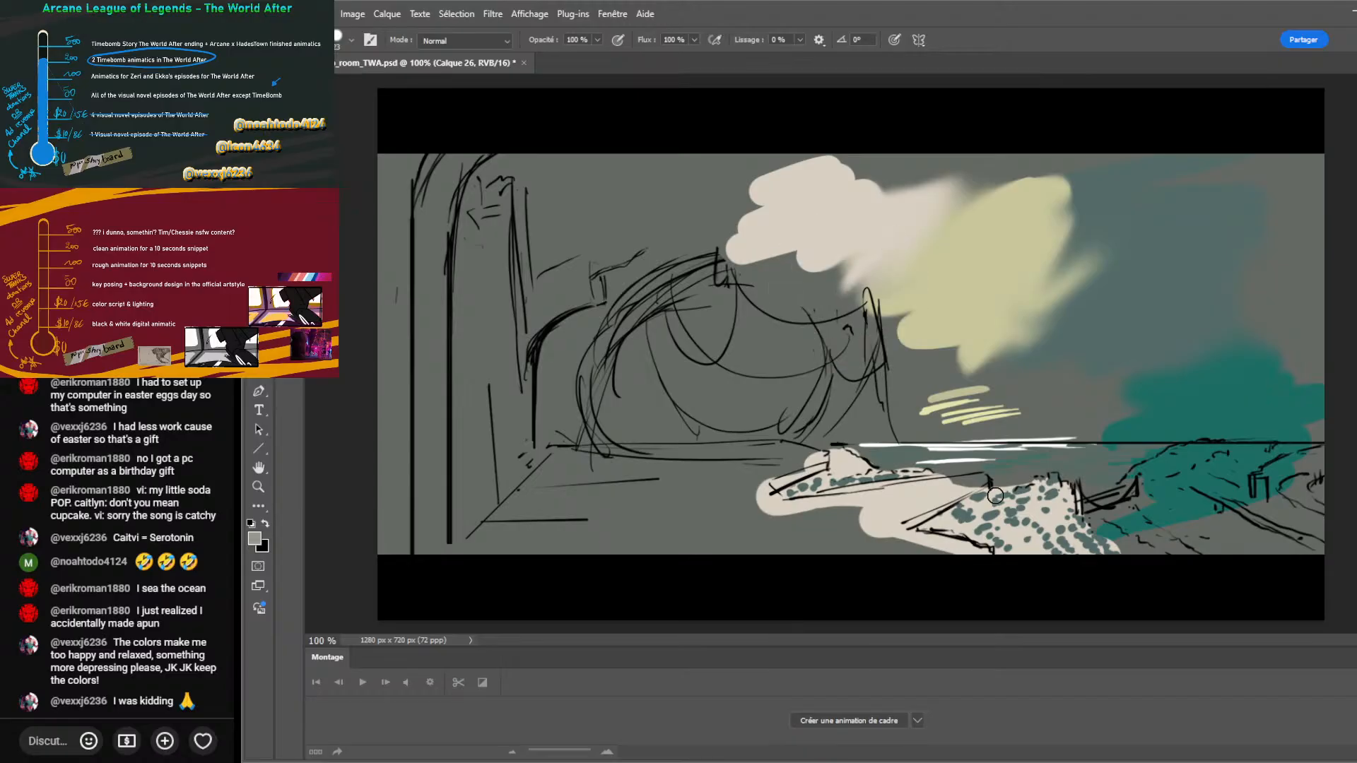
pyautogui.moveTo(1015, 529)
pyautogui.mouseDown()
pyautogui.moveTo(1029, 551)
pyautogui.moveTo(1054, 507)
pyautogui.moveTo(1067, 540)
pyautogui.mouseUp()
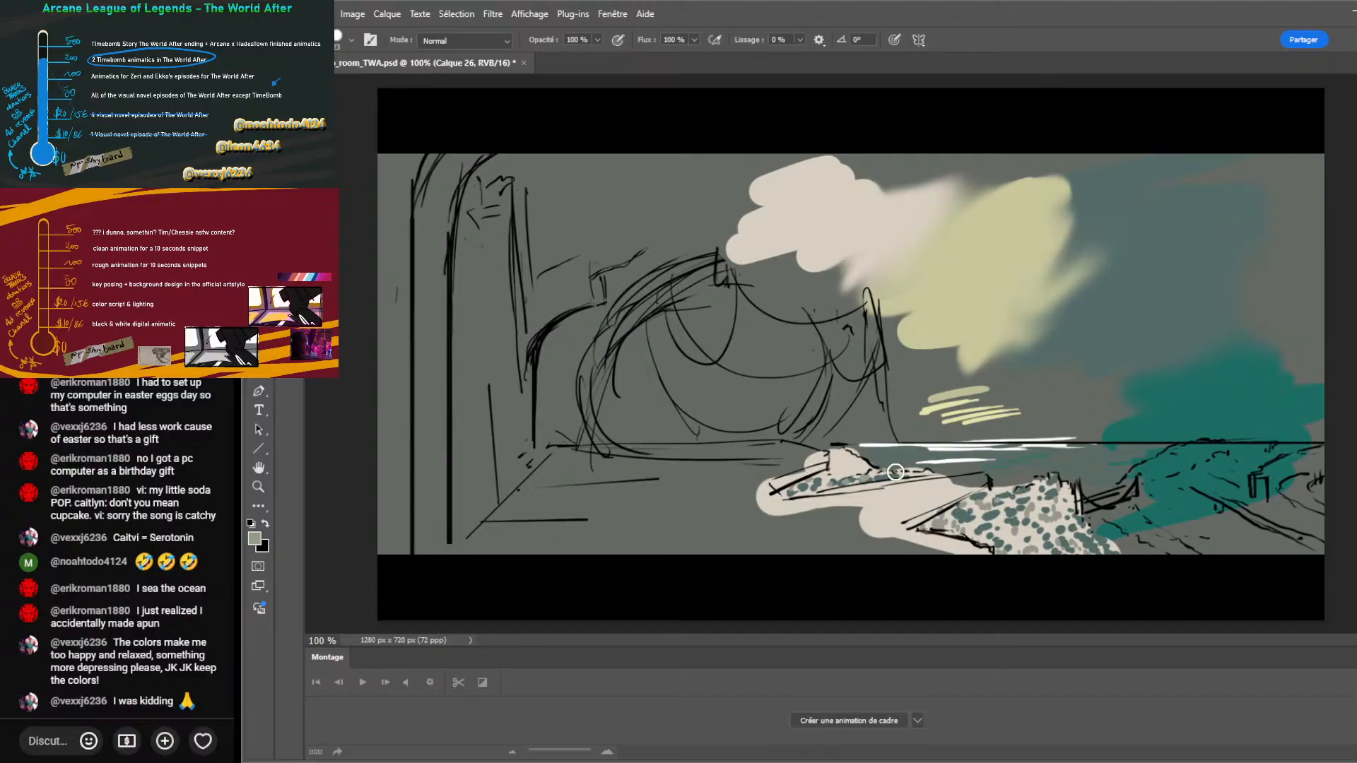
# Paint the small headland grey-green and extend the muted teal water down to the shoreline.
pyautogui.keyDown('alt'); pyautogui.click(1022, 337); pyautogui.keyUp('alt')
pyautogui.moveTo(846, 459)
pyautogui.mouseDown()
pyautogui.moveTo(841, 470)
pyautogui.moveTo(868, 468)
pyautogui.mouseUp()
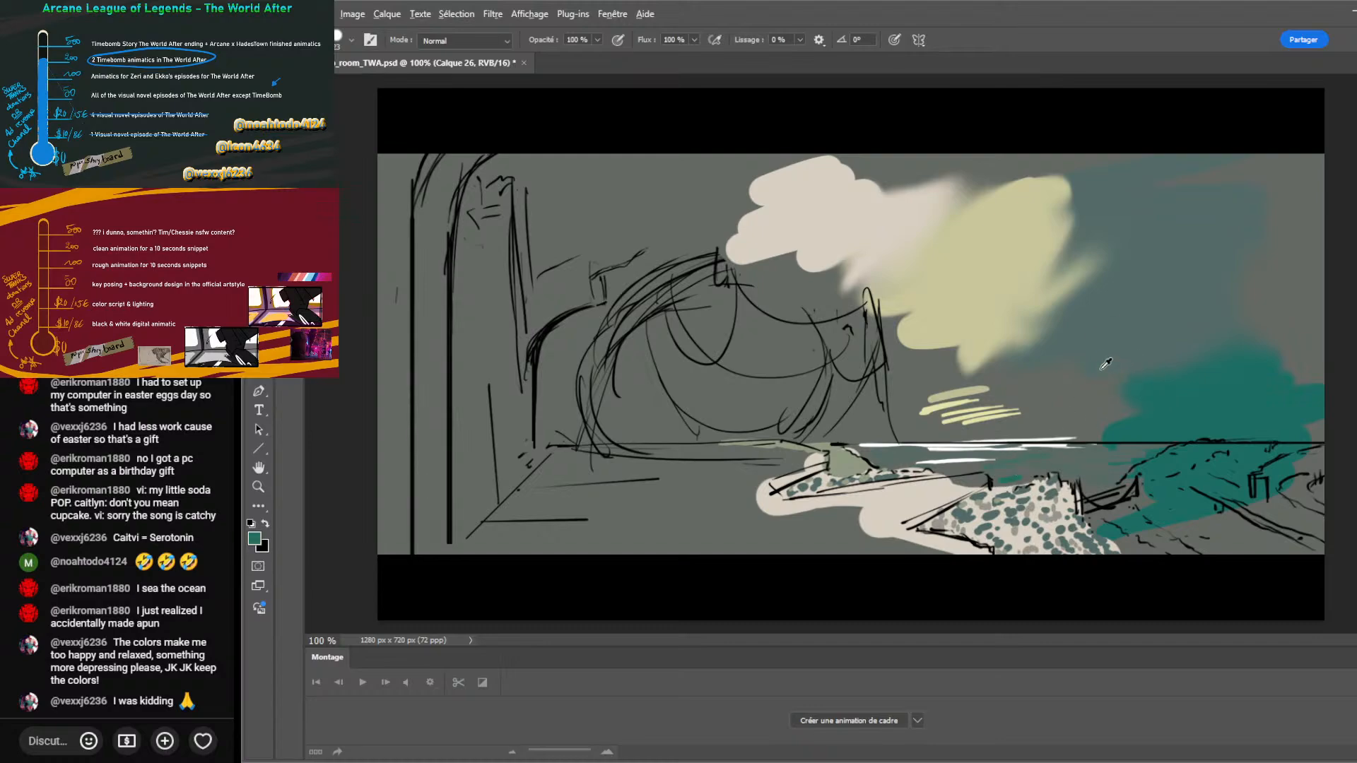
pyautogui.keyDown('alt'); pyautogui.click(982, 483); pyautogui.keyUp('alt')
pyautogui.moveTo(986, 487)
pyautogui.mouseDown()
pyautogui.moveTo(951, 492)
pyautogui.moveTo(944, 471)
pyautogui.mouseUp()
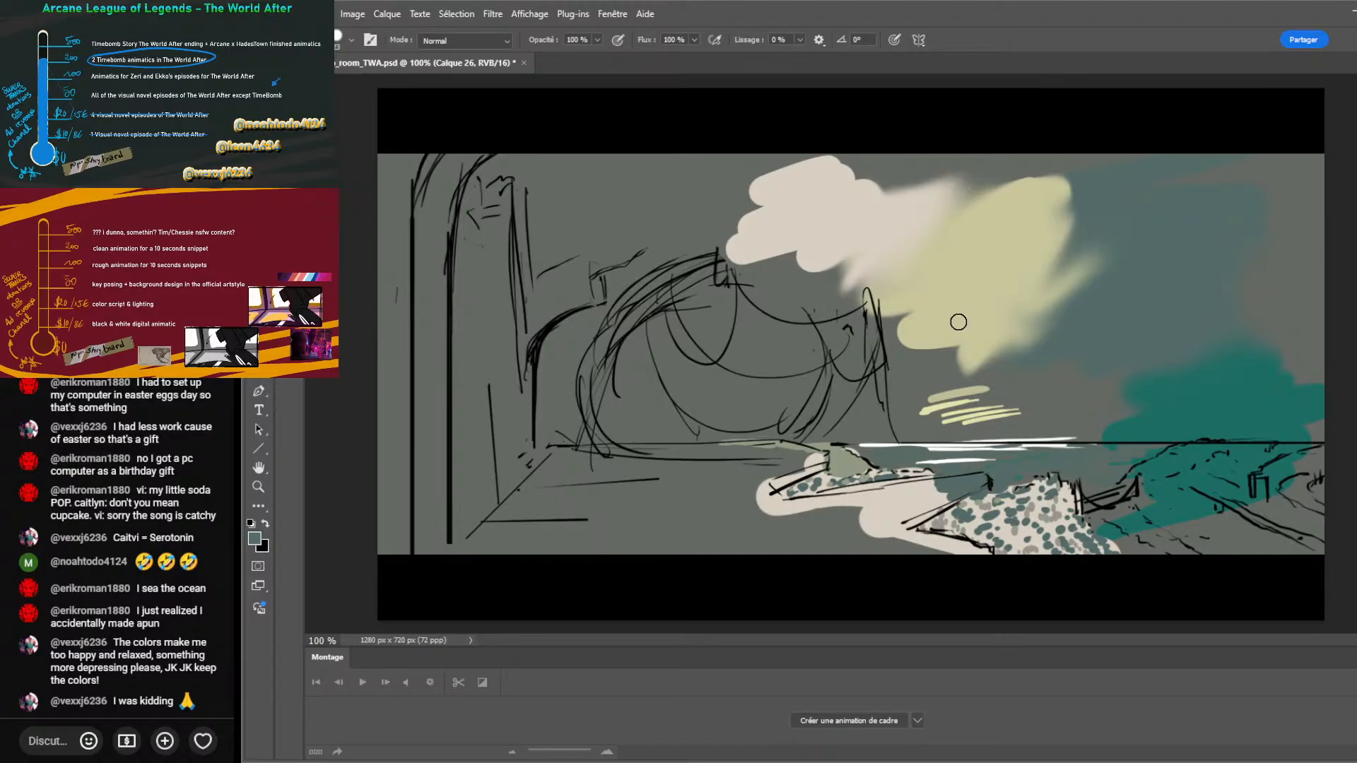
# Cover the deep teal on the right-hand hillside with grey and grey-green, following the road and terrain contours.
pyautogui.keyDown('alt'); pyautogui.click(915, 331); pyautogui.keyUp('alt')
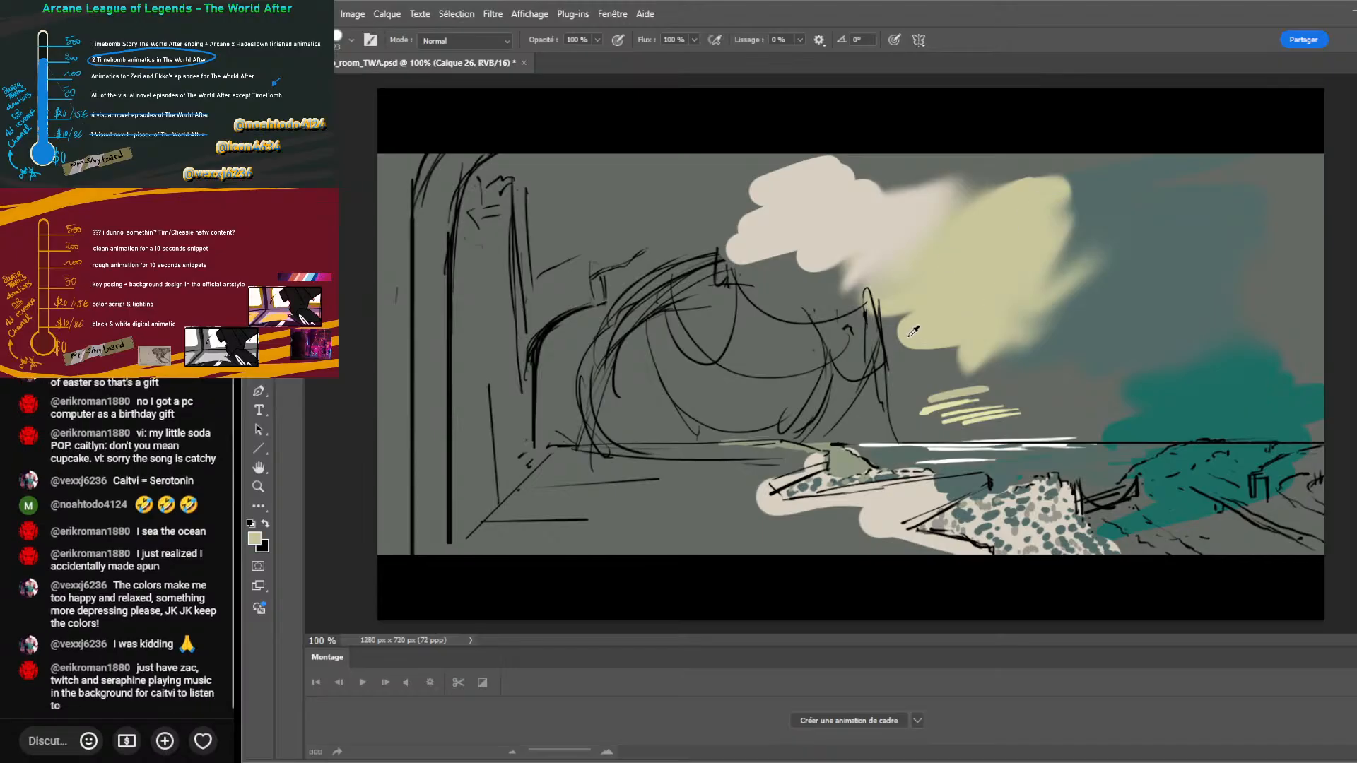
pyautogui.keyDown('alt'); pyautogui.click(1067, 339); pyautogui.keyUp('alt')
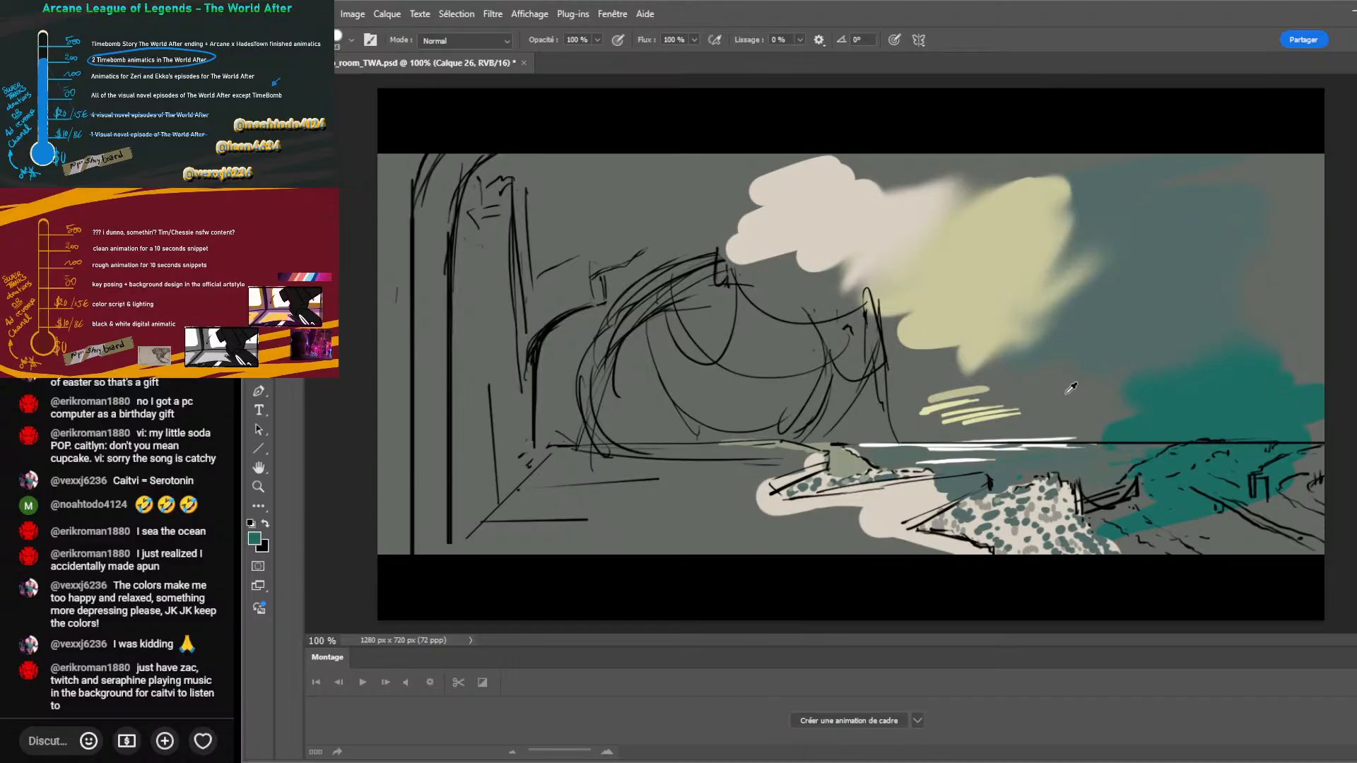
pyautogui.moveTo(1181, 445)
pyautogui.mouseDown()
pyautogui.moveTo(1263, 451)
pyautogui.moveTo(1223, 462)
pyautogui.moveTo(1356, 450)
pyautogui.moveTo(1180, 497)
pyautogui.moveTo(1344, 482)
pyautogui.moveTo(1207, 521)
pyautogui.moveTo(1198, 451)
pyautogui.moveTo(1172, 455)
pyautogui.moveTo(1166, 513)
pyautogui.moveTo(1181, 479)
pyautogui.moveTo(1304, 463)
pyautogui.moveTo(1272, 474)
pyautogui.moveTo(1264, 500)
pyautogui.moveTo(1325, 531)
pyautogui.moveTo(1259, 529)
pyautogui.moveTo(1192, 484)
pyautogui.moveTo(1328, 551)
pyautogui.mouseUp()
pyautogui.keyDown('alt'); pyautogui.click(839, 464); pyautogui.keyUp('alt')
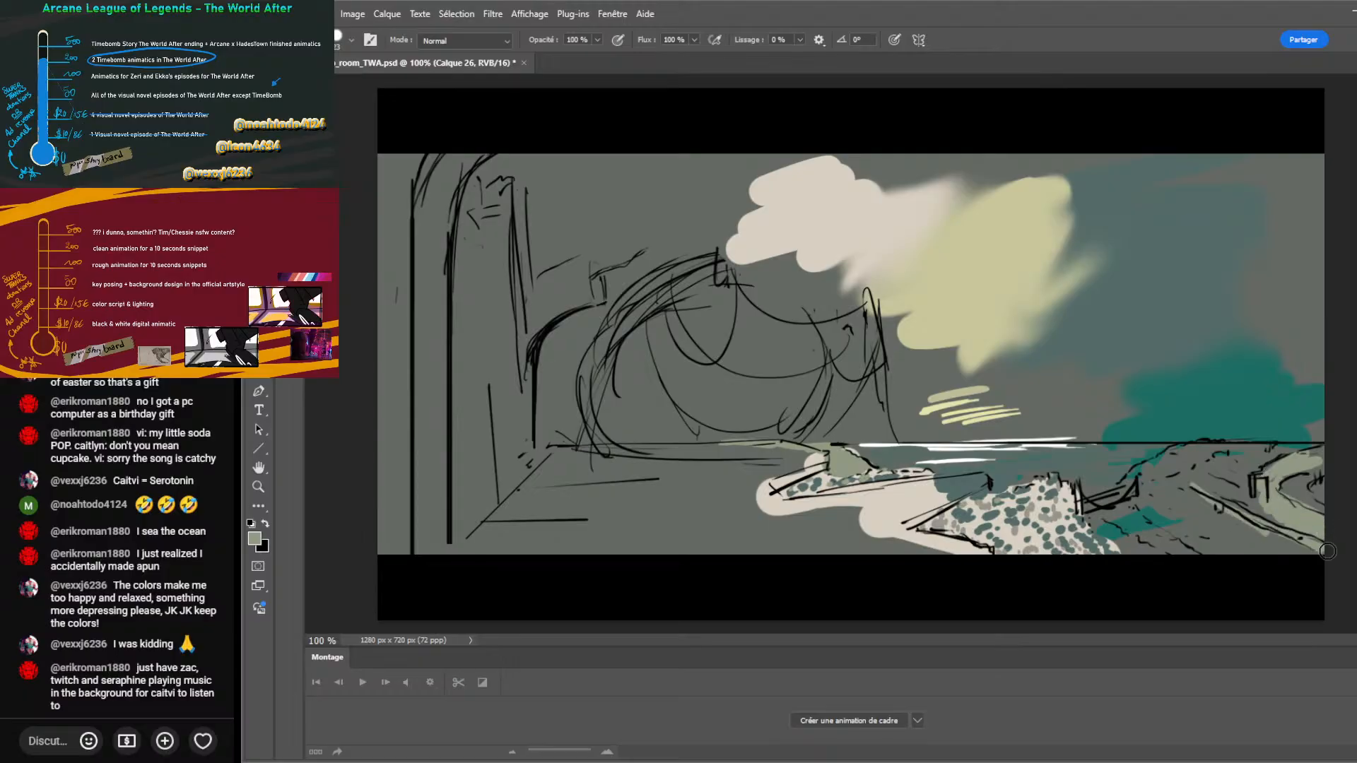
pyautogui.keyDown('alt'); pyautogui.click(1236, 536); pyautogui.keyUp('alt')
pyautogui.moveTo(1236, 537)
pyautogui.mouseDown()
pyautogui.moveTo(1310, 540)
pyautogui.moveTo(1296, 517)
pyautogui.moveTo(1330, 523)
pyautogui.mouseUp()
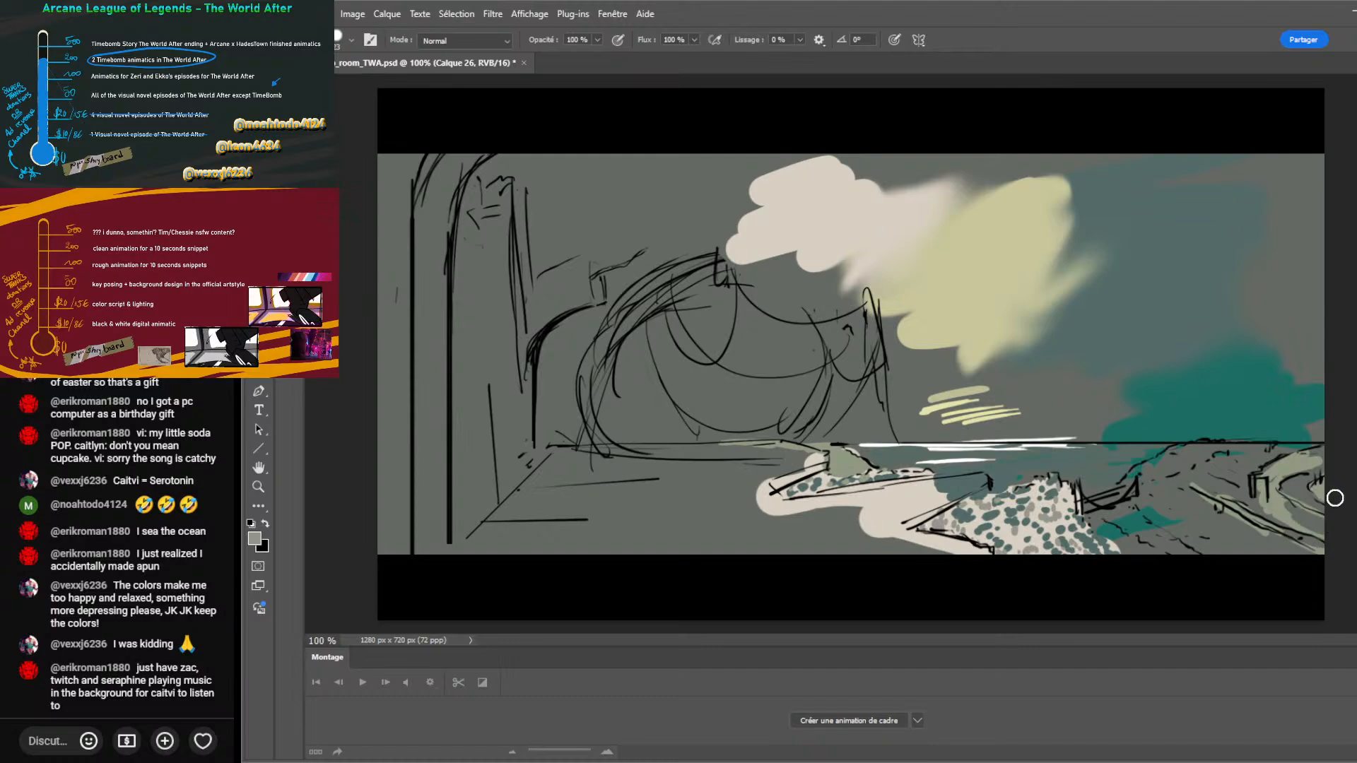
pyautogui.moveTo(1249, 452)
pyautogui.mouseDown()
pyautogui.moveTo(1167, 465)
pyautogui.moveTo(1208, 449)
pyautogui.moveTo(1235, 465)
pyautogui.moveTo(1189, 470)
pyautogui.moveTo(1208, 488)
pyautogui.moveTo(1162, 477)
pyautogui.moveTo(1179, 450)
pyautogui.moveTo(1138, 477)
pyautogui.moveTo(1147, 503)
pyautogui.moveTo(1210, 541)
pyautogui.mouseUp()
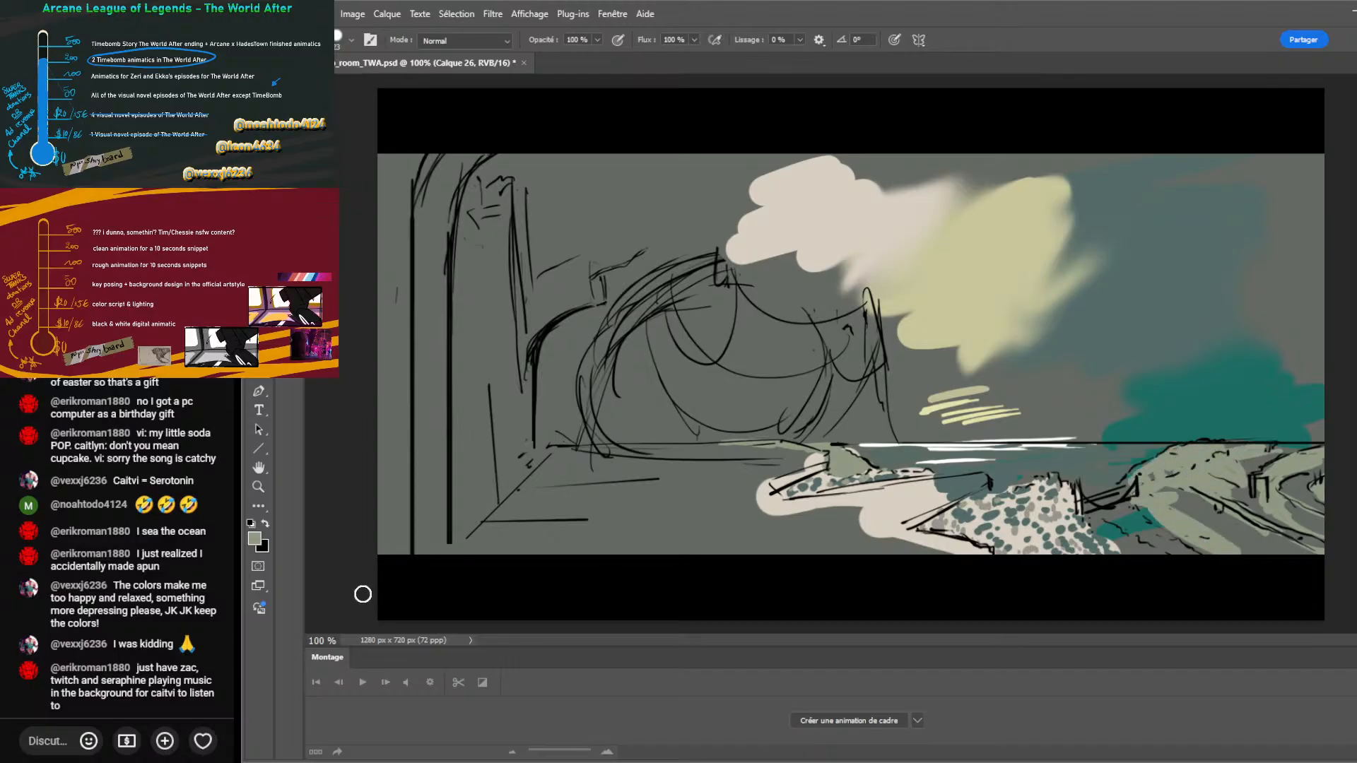
# Shade the right-hand hillside with dark olive strokes between the grey-green areas.
pyautogui.press('i')
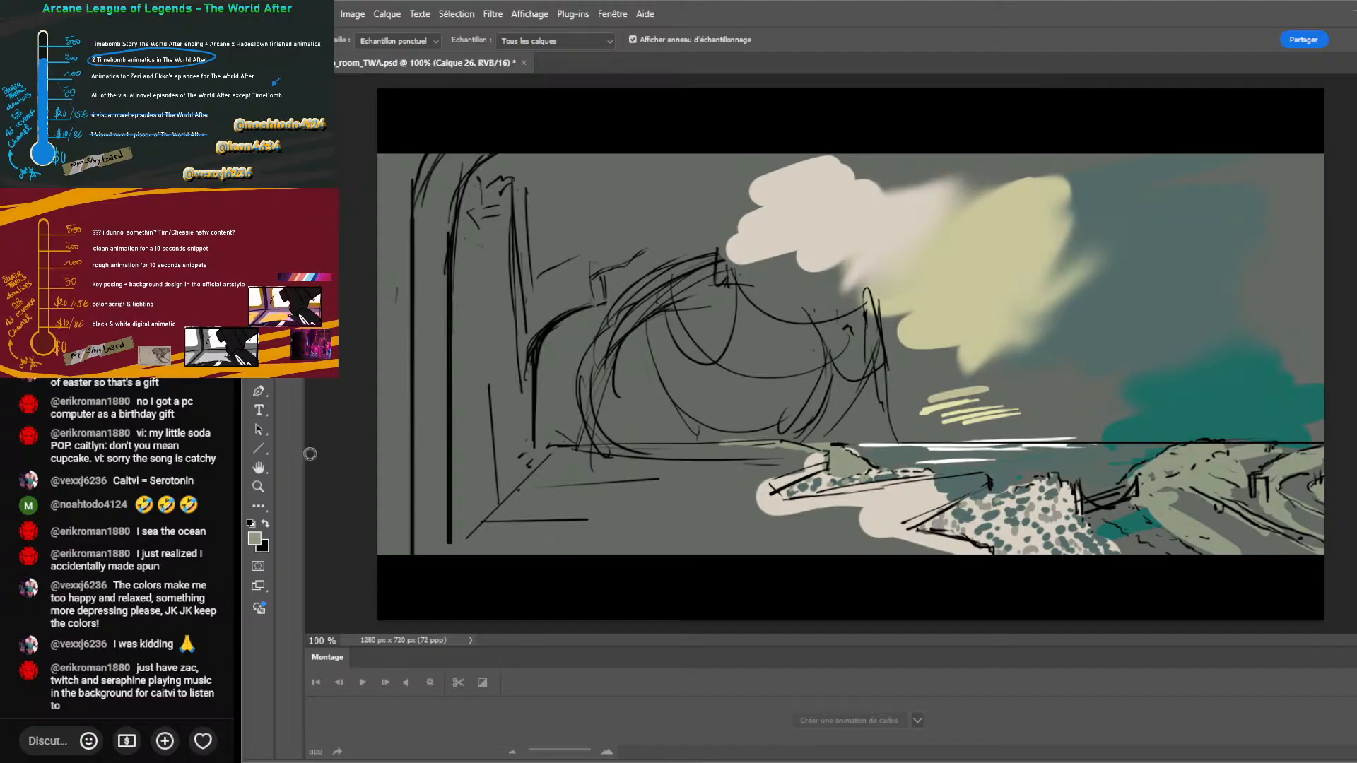
pyautogui.press('b')
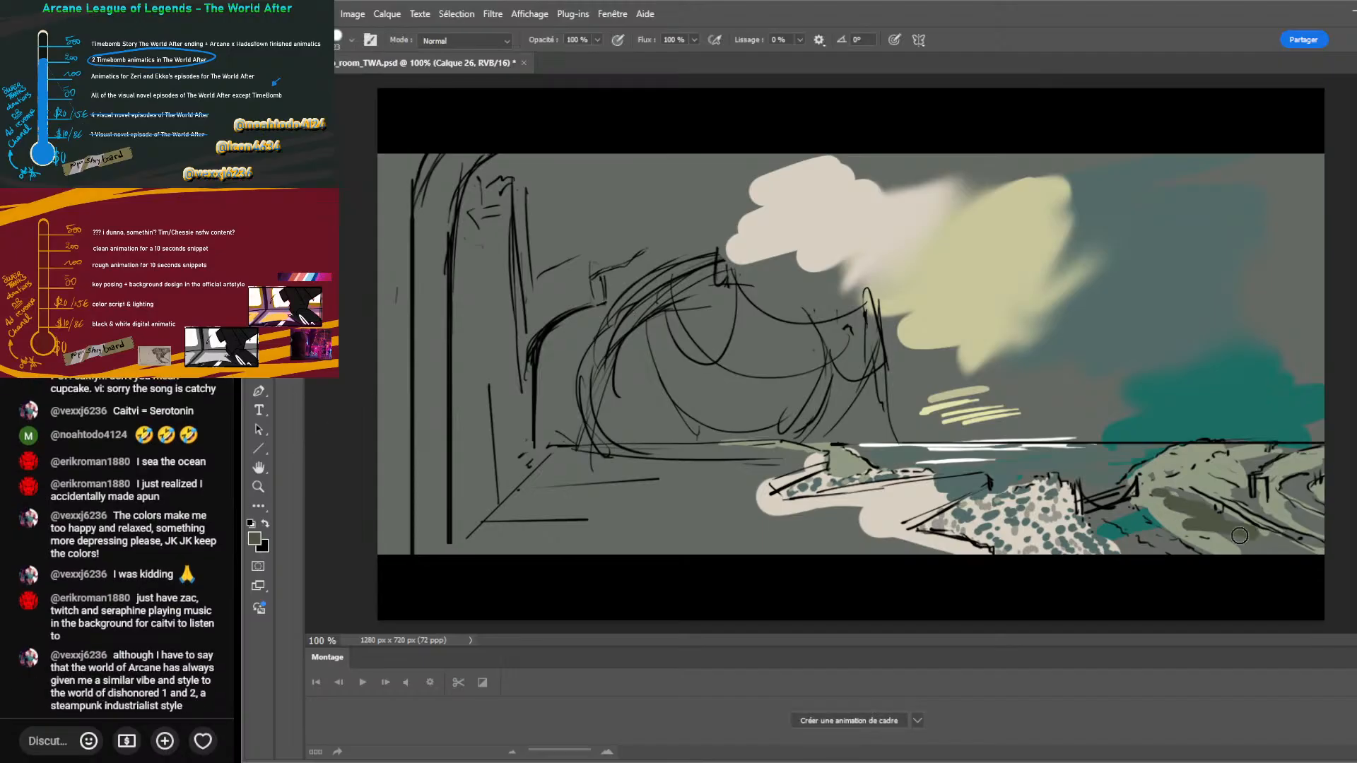
pyautogui.moveTo(1175, 490)
pyautogui.mouseDown()
pyautogui.moveTo(1282, 548)
pyautogui.moveTo(1194, 535)
pyautogui.moveTo(1213, 507)
pyautogui.mouseUp()
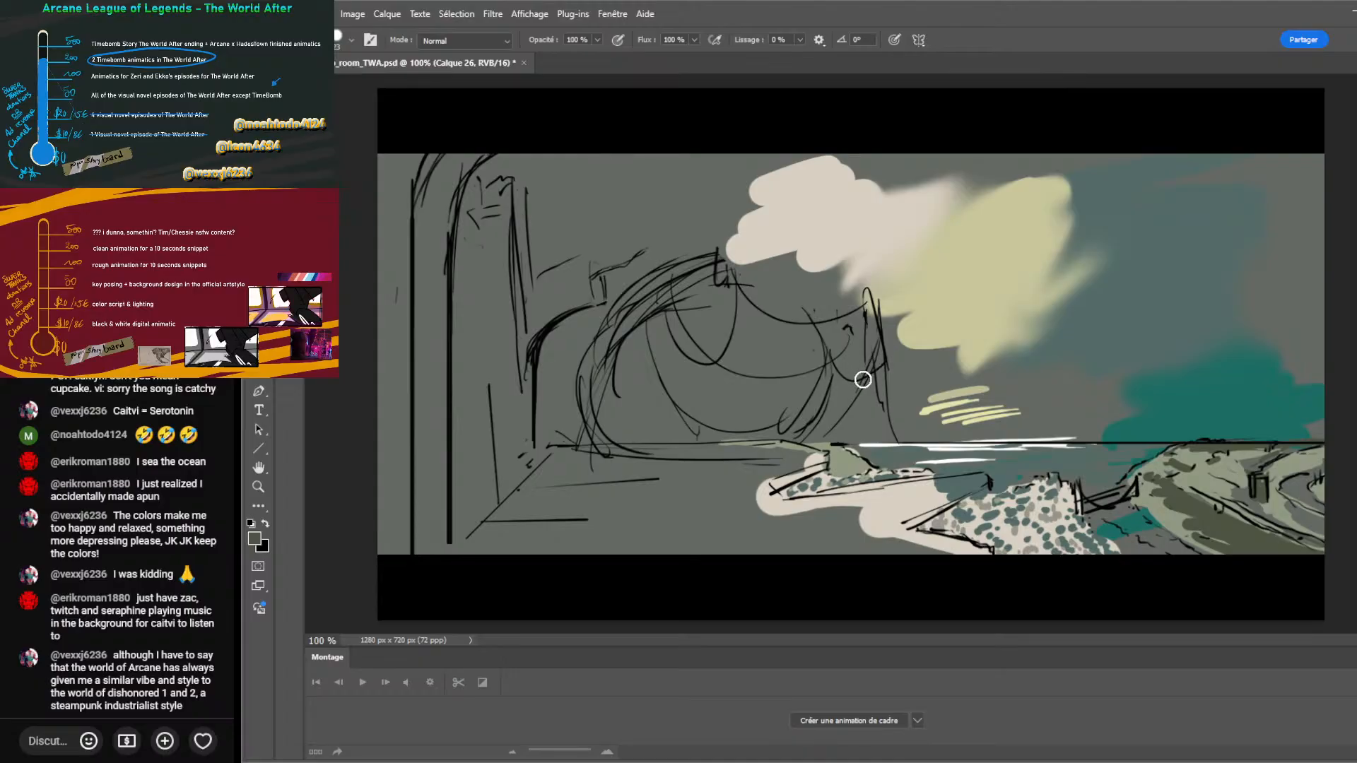
pyautogui.keyDown('alt'); pyautogui.click(1021, 189); pyautogui.keyUp('alt')
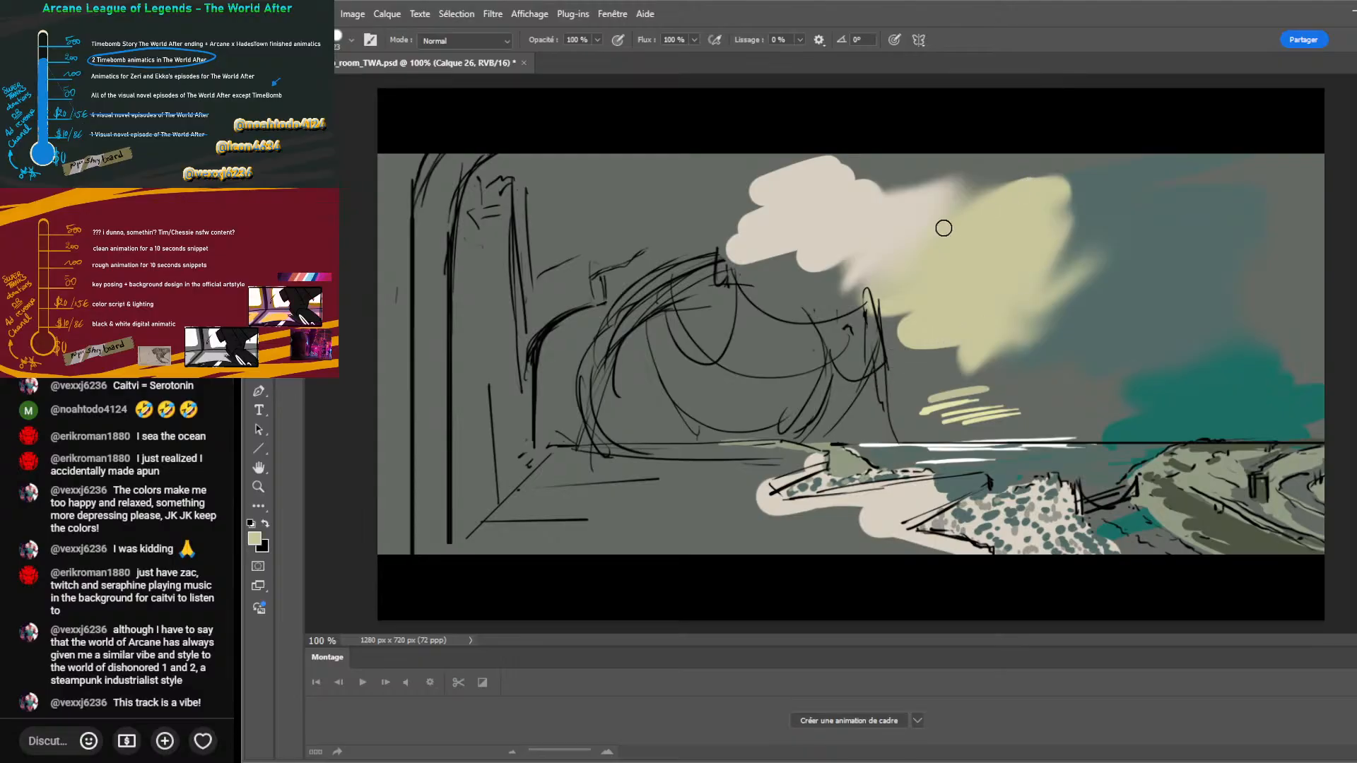
pyautogui.moveTo(579, 263)
pyautogui.mouseDown()
pyautogui.moveTo(587, 316)
pyautogui.moveTo(578, 296)
pyautogui.moveTo(544, 325)
pyautogui.moveTo(583, 266)
pyautogui.mouseUp()
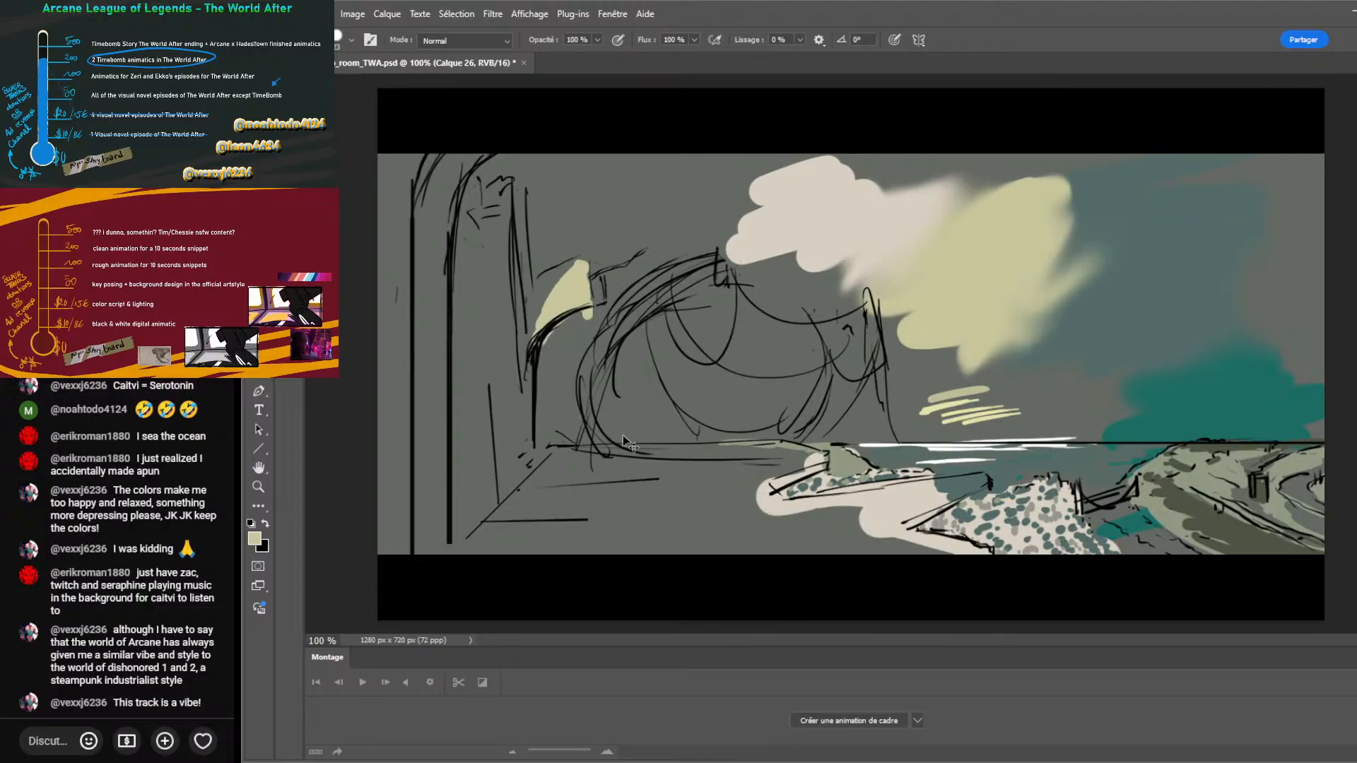
pyautogui.hotkey('ctrl', 'z')
pyautogui.hotkey('ctrl', 'z')
pyautogui.hotkey('ctrl', 'z')
pyautogui.hotkey('ctrl', 'z')
pyautogui.hotkey('ctrl', 'z')
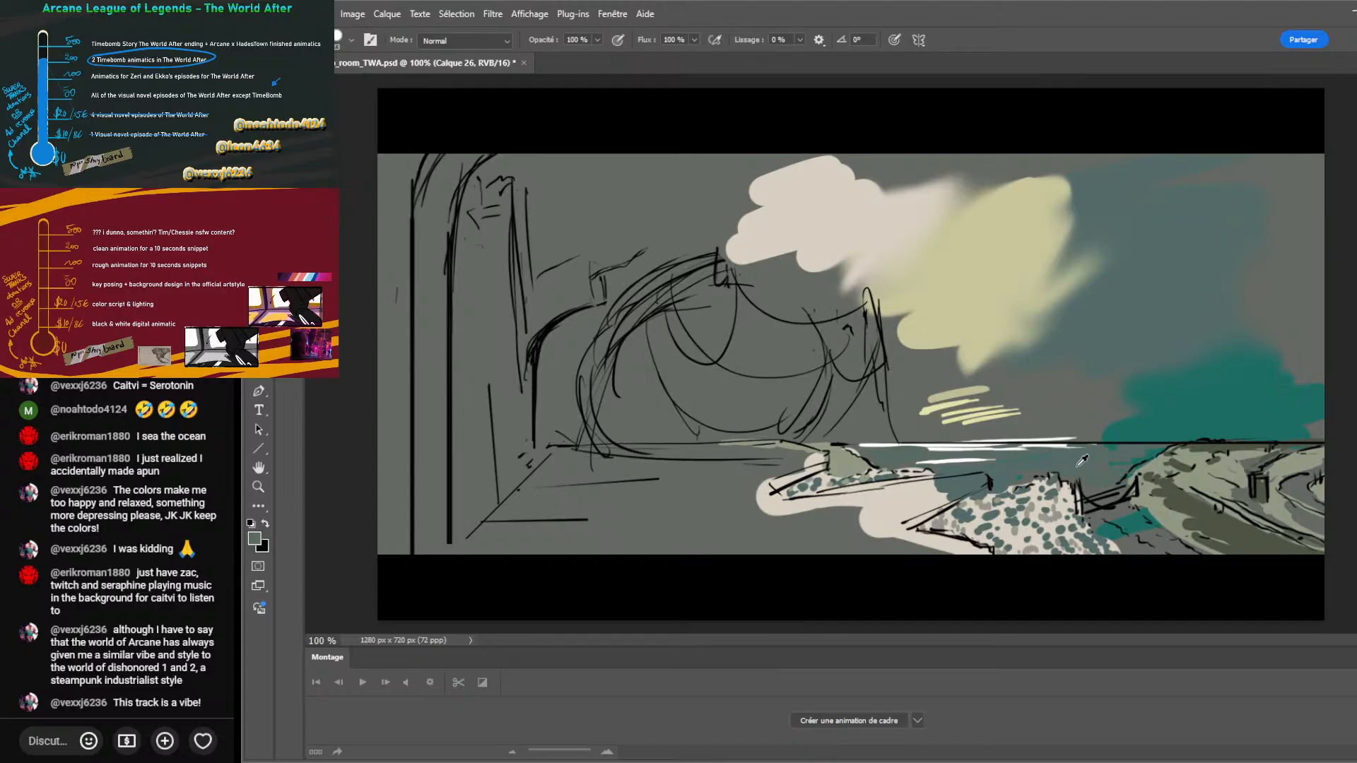
# Add pale yellow reflections to the water and small light accents between the speckled town and the hillside.
pyautogui.click(962, 398)
pyautogui.moveTo(924, 455)
pyautogui.mouseDown()
pyautogui.moveTo(969, 451)
pyautogui.moveTo(898, 454)
pyautogui.moveTo(1117, 455)
pyautogui.moveTo(937, 455)
pyautogui.mouseUp()
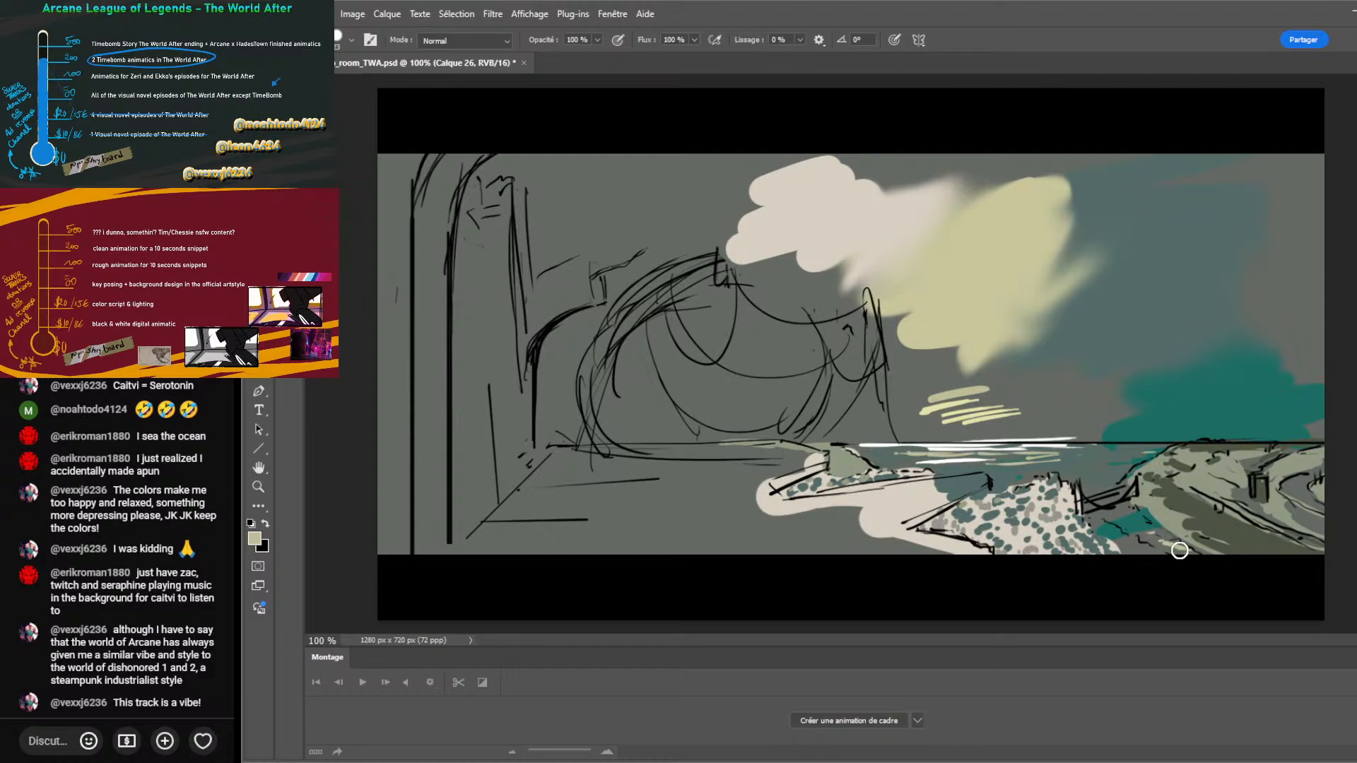
pyautogui.press('alt')
pyautogui.press('alt')
pyautogui.keyDown('alt'); pyautogui.click(1089, 523); pyautogui.keyUp('alt')
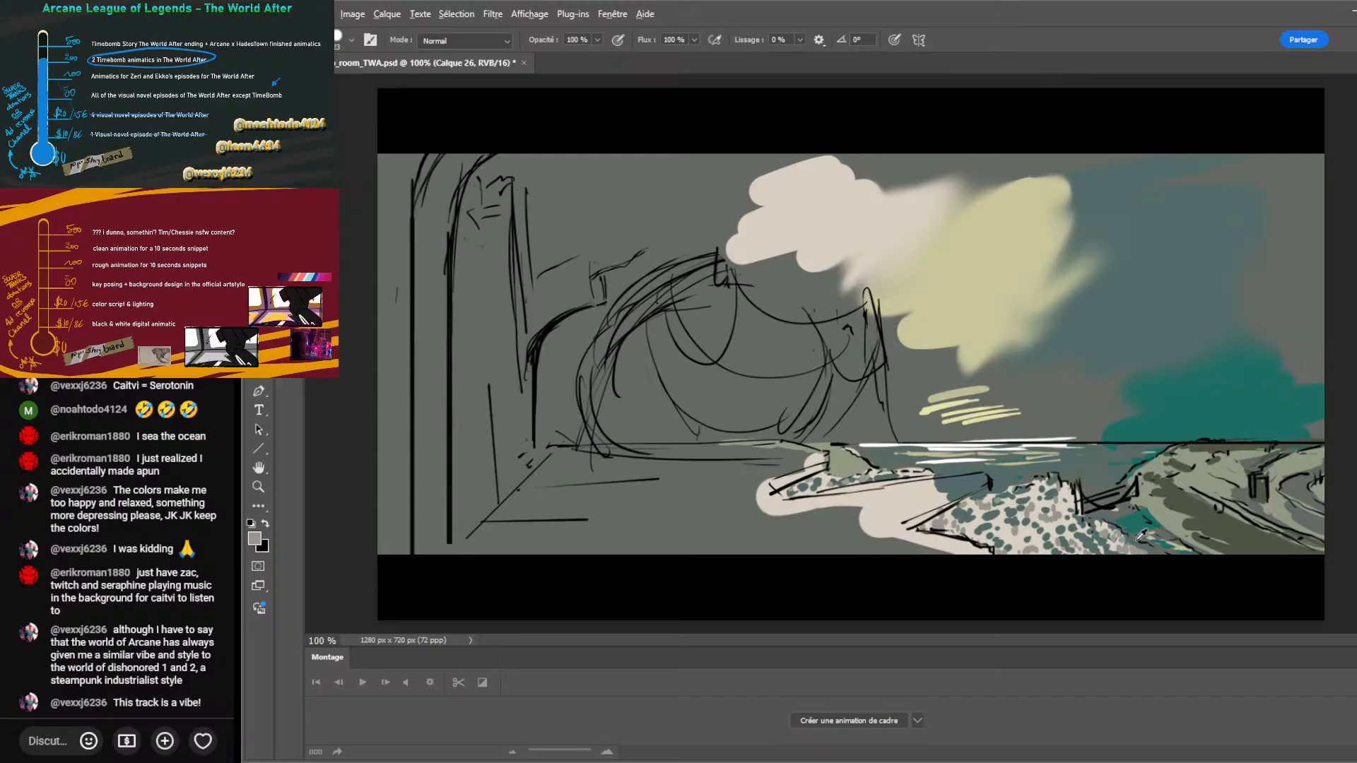
pyautogui.keyDown('alt'); pyautogui.click(1137, 539); pyautogui.keyUp('alt')
pyautogui.moveTo(1025, 236)
pyautogui.mouseDown()
pyautogui.moveTo(1055, 249)
pyautogui.moveTo(1039, 244)
pyautogui.mouseUp()
# Select the painted area from the horizon line down and copy it to a new layer.
pyautogui.press('m')
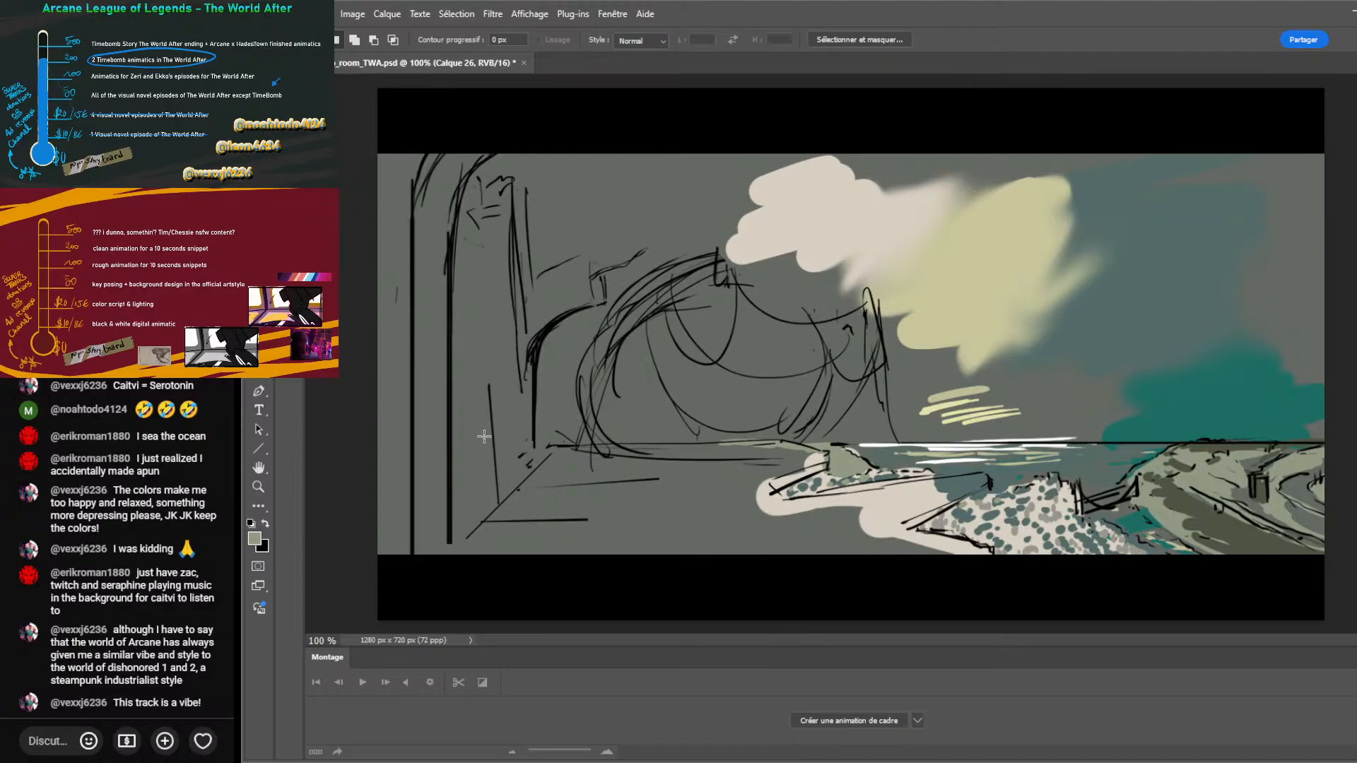
pyautogui.moveTo(544, 445); pyautogui.dragTo(1323, 586)
pyautogui.hotkey('ctrl', 'j')
pyautogui.press('b')
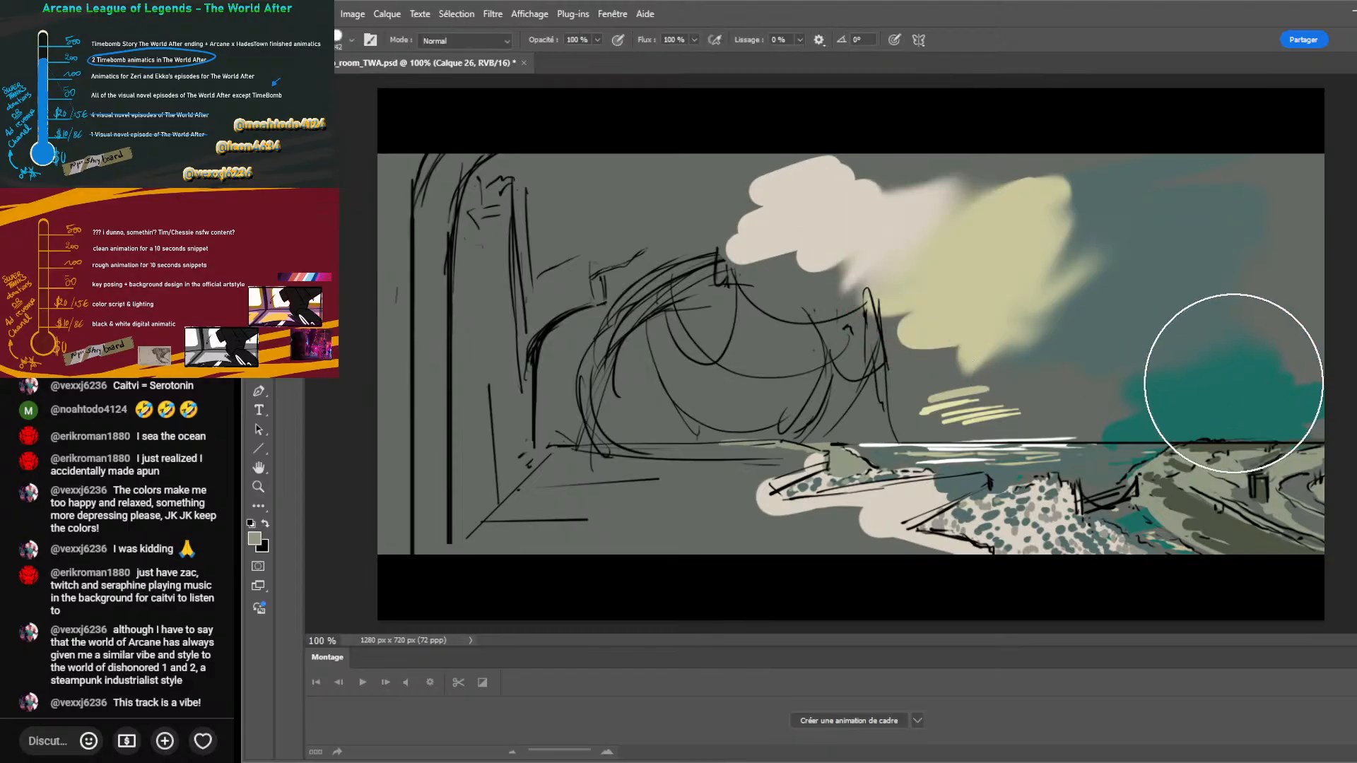
pyautogui.moveTo(1081, 409)
pyautogui.mouseDown()
pyautogui.moveTo(855, 409)
pyautogui.moveTo(1170, 372)
pyautogui.mouseUp()
pyautogui.hotkey('ctrl', 'z')
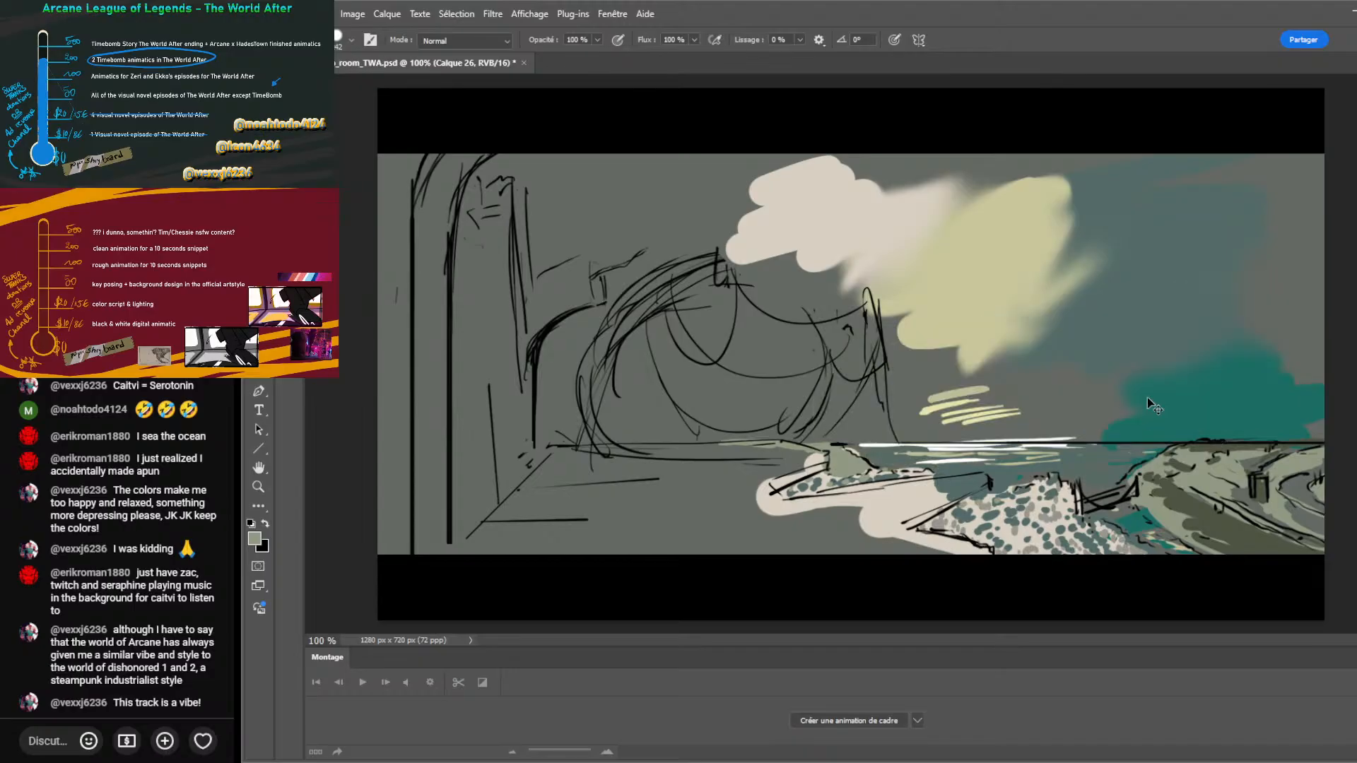
# Smudge the sky at 41% intensity, blending the teal and yellow and pulling the cream cloud across the upper sky.
pyautogui.press('r')
pyautogui.moveTo(1264, 353)
pyautogui.mouseDown()
pyautogui.moveTo(868, 389)
pyautogui.moveTo(1205, 359)
pyautogui.moveTo(1024, 339)
pyautogui.mouseUp()
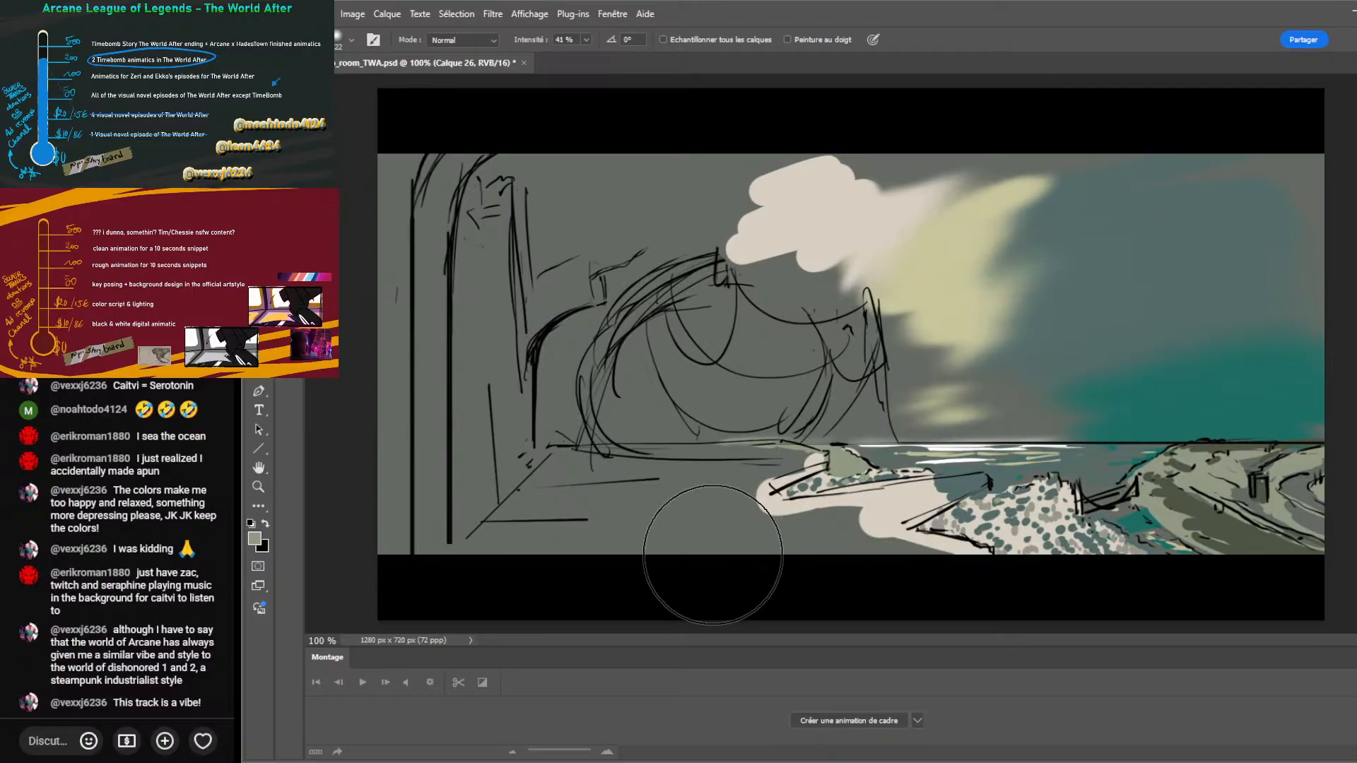
pyautogui.moveTo(848, 212); pyautogui.dragTo(622, 240)
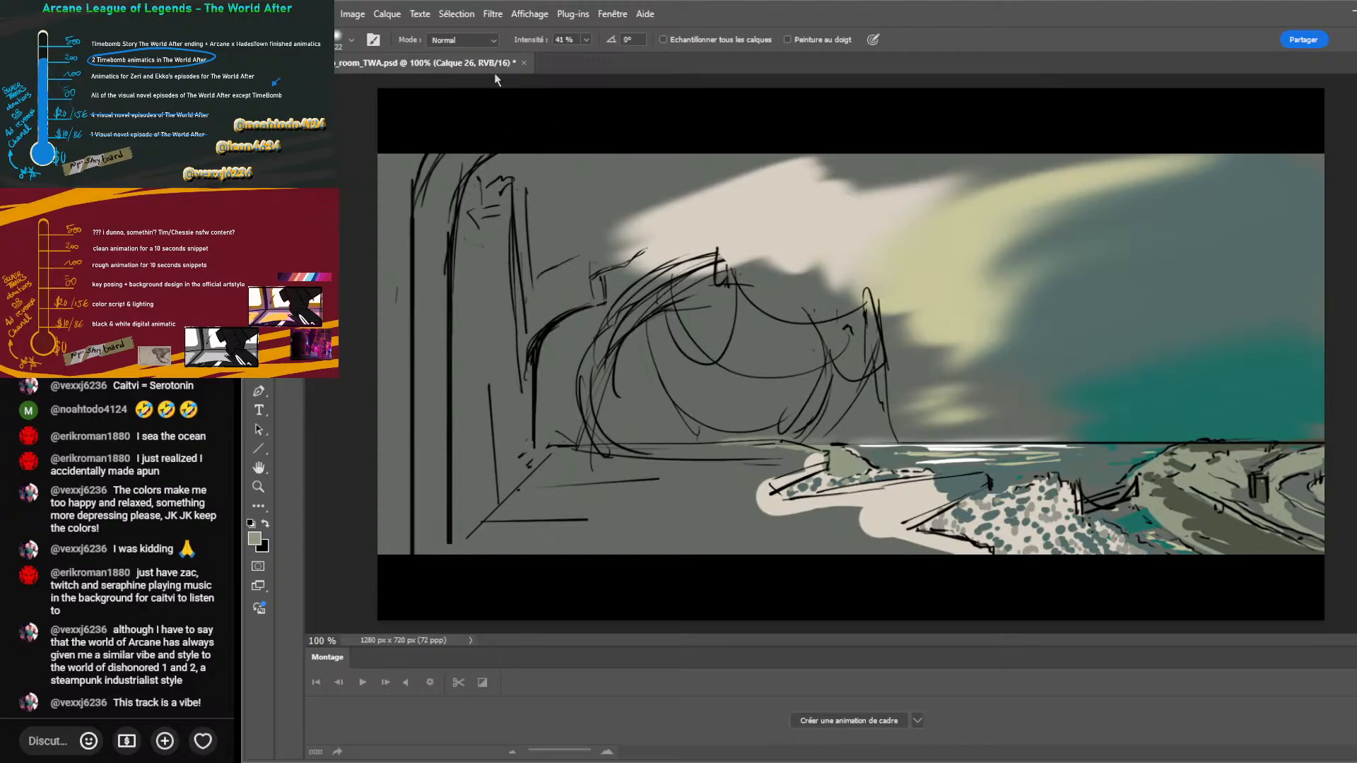
pyautogui.moveTo(662, 213)
pyautogui.mouseDown()
pyautogui.moveTo(509, 164)
pyautogui.moveTo(618, 194)
pyautogui.moveTo(528, 156)
pyautogui.moveTo(651, 174)
pyautogui.moveTo(622, 124)
pyautogui.moveTo(804, 185)
pyautogui.moveTo(775, 170)
pyautogui.moveTo(853, 131)
pyautogui.moveTo(939, 121)
pyautogui.mouseUp()
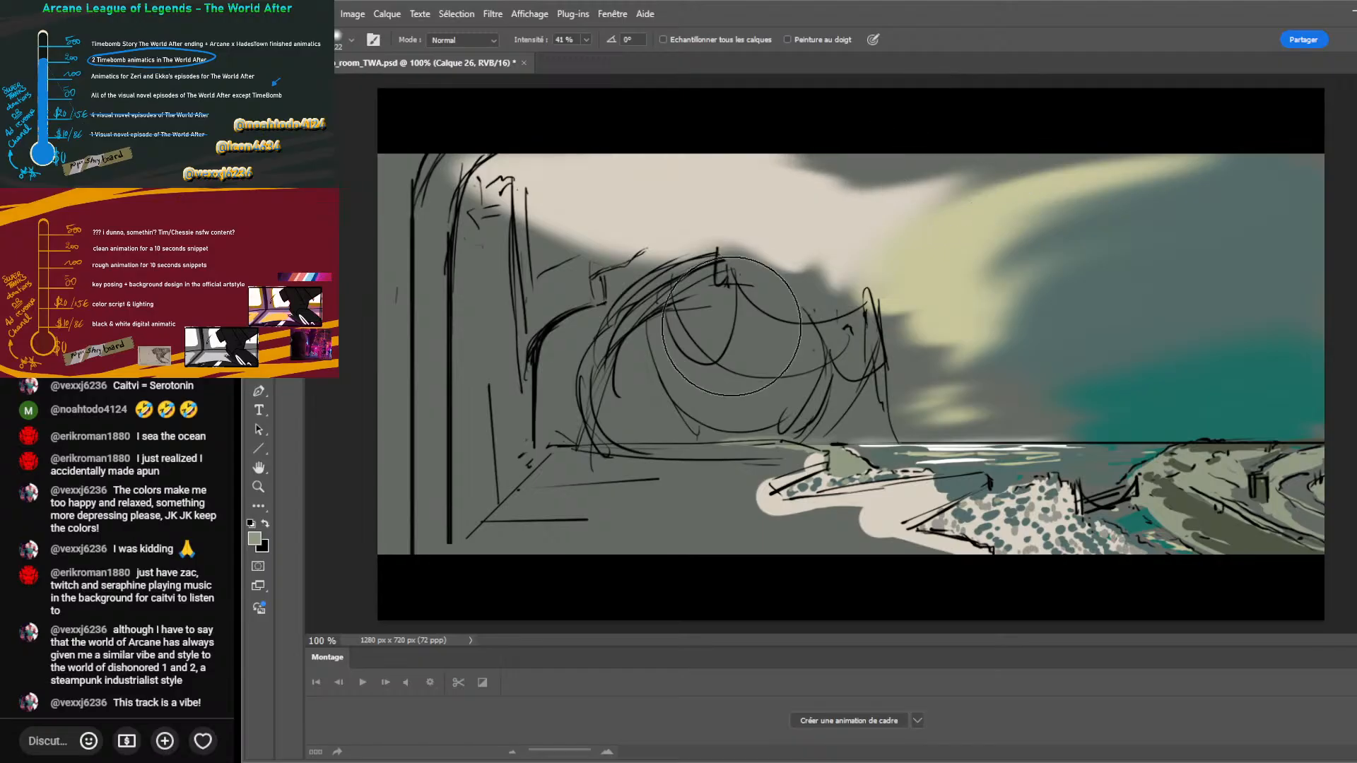
pyautogui.moveTo(798, 177); pyautogui.dragTo(975, 166)
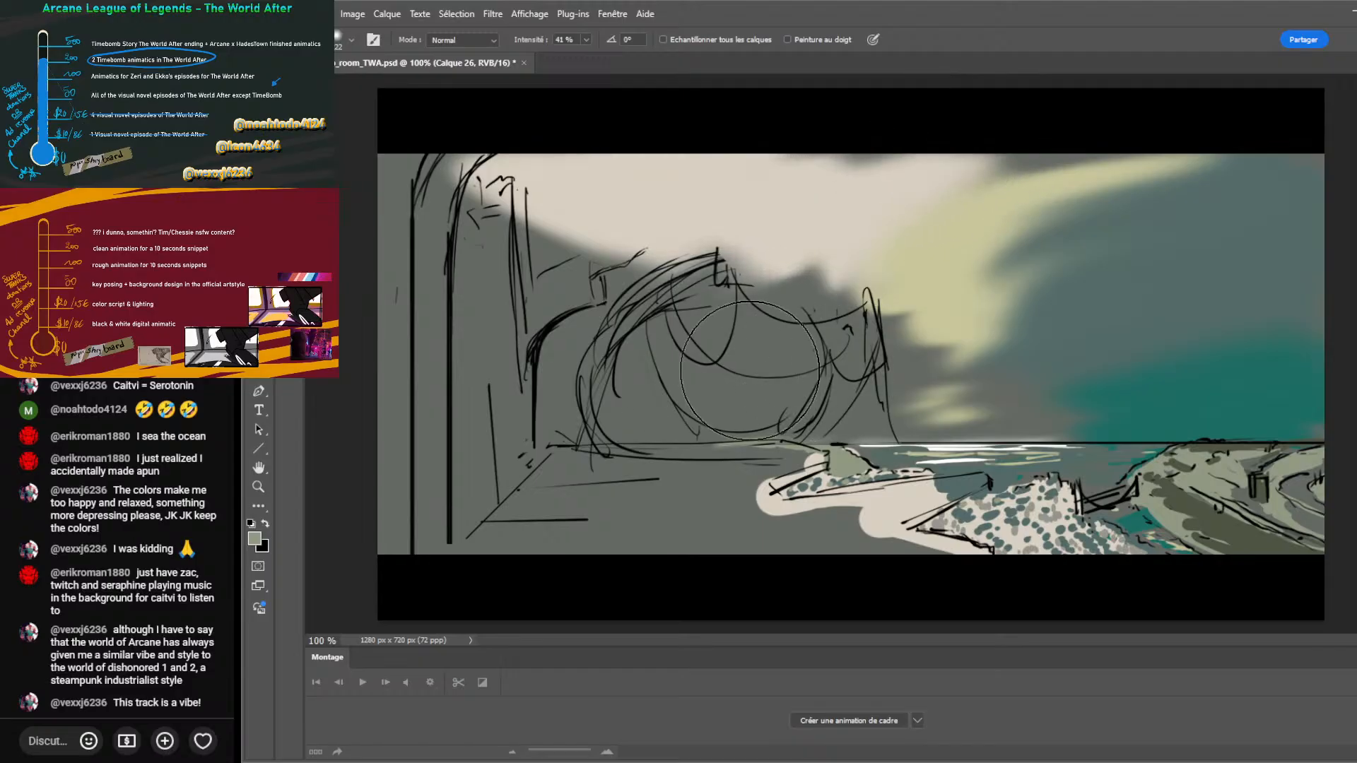
# Smudge the pale yellow leftward through the grey lower sky behind the arch sketch, down to the horizon.
pyautogui.moveTo(750, 371)
pyautogui.mouseDown()
pyautogui.moveTo(848, 339)
pyautogui.moveTo(805, 382)
pyautogui.moveTo(728, 367)
pyautogui.mouseUp()
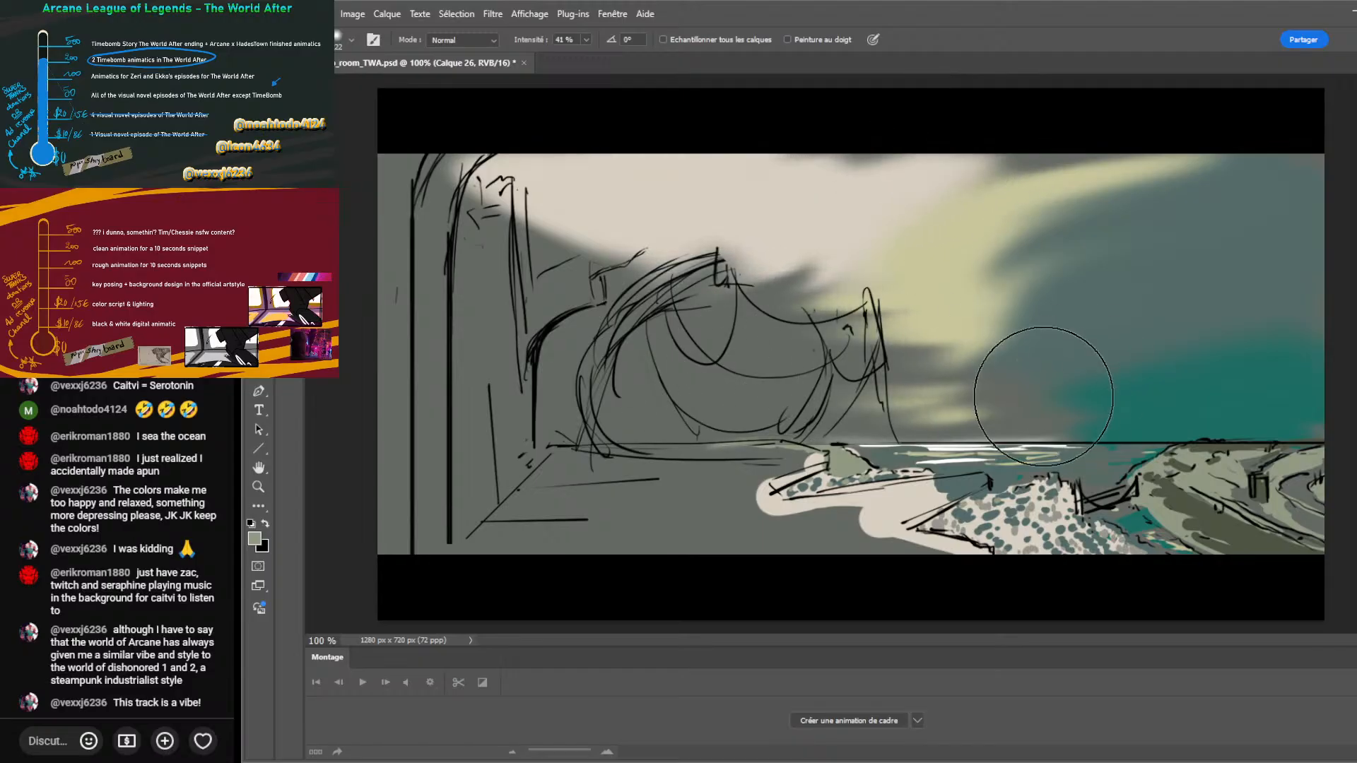
pyautogui.moveTo(1044, 396)
pyautogui.mouseDown()
pyautogui.moveTo(879, 396)
pyautogui.moveTo(936, 347)
pyautogui.moveTo(836, 332)
pyautogui.moveTo(646, 387)
pyautogui.moveTo(585, 367)
pyautogui.moveTo(716, 322)
pyautogui.mouseUp()
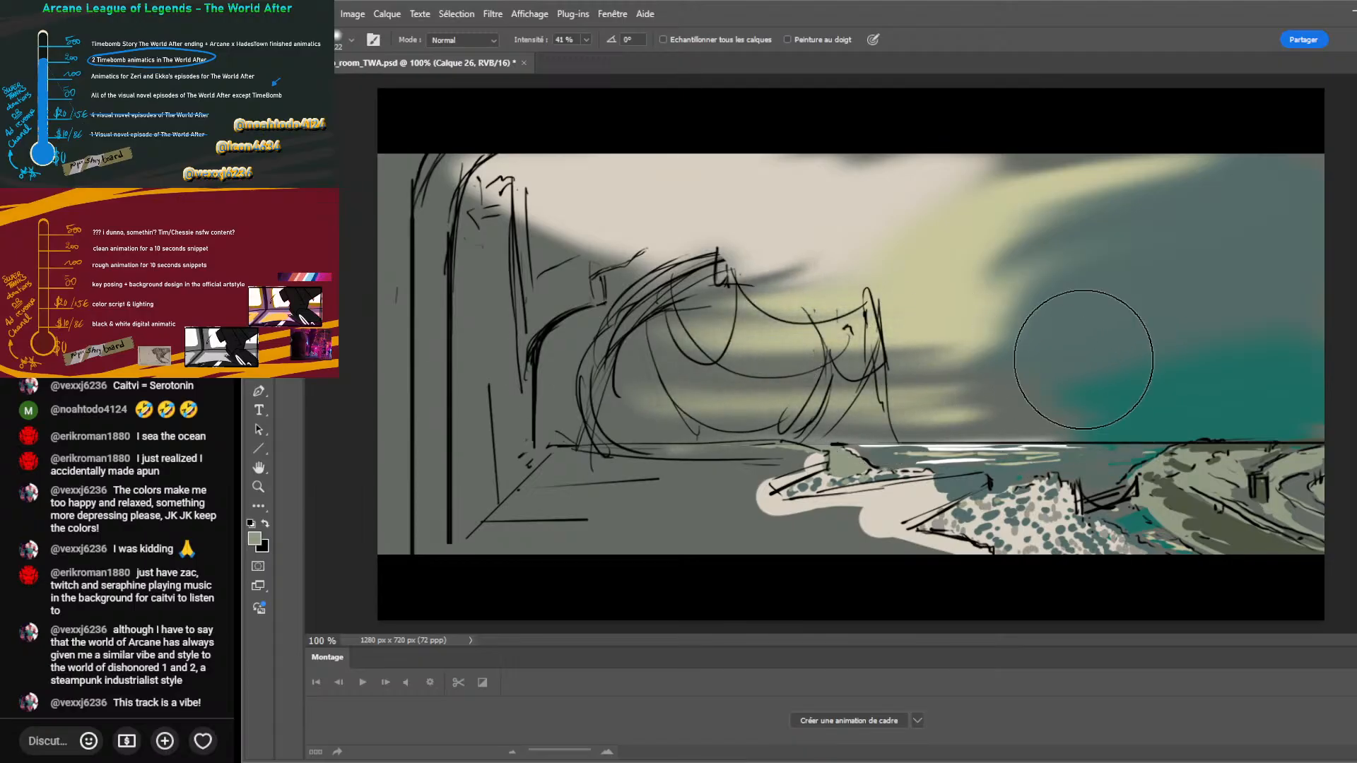
pyautogui.moveTo(1083, 359)
pyautogui.mouseDown()
pyautogui.moveTo(893, 333)
pyautogui.moveTo(1154, 325)
pyautogui.moveTo(1106, 361)
pyautogui.moveTo(905, 241)
pyautogui.moveTo(799, 247)
pyautogui.moveTo(542, 382)
pyautogui.mouseUp()
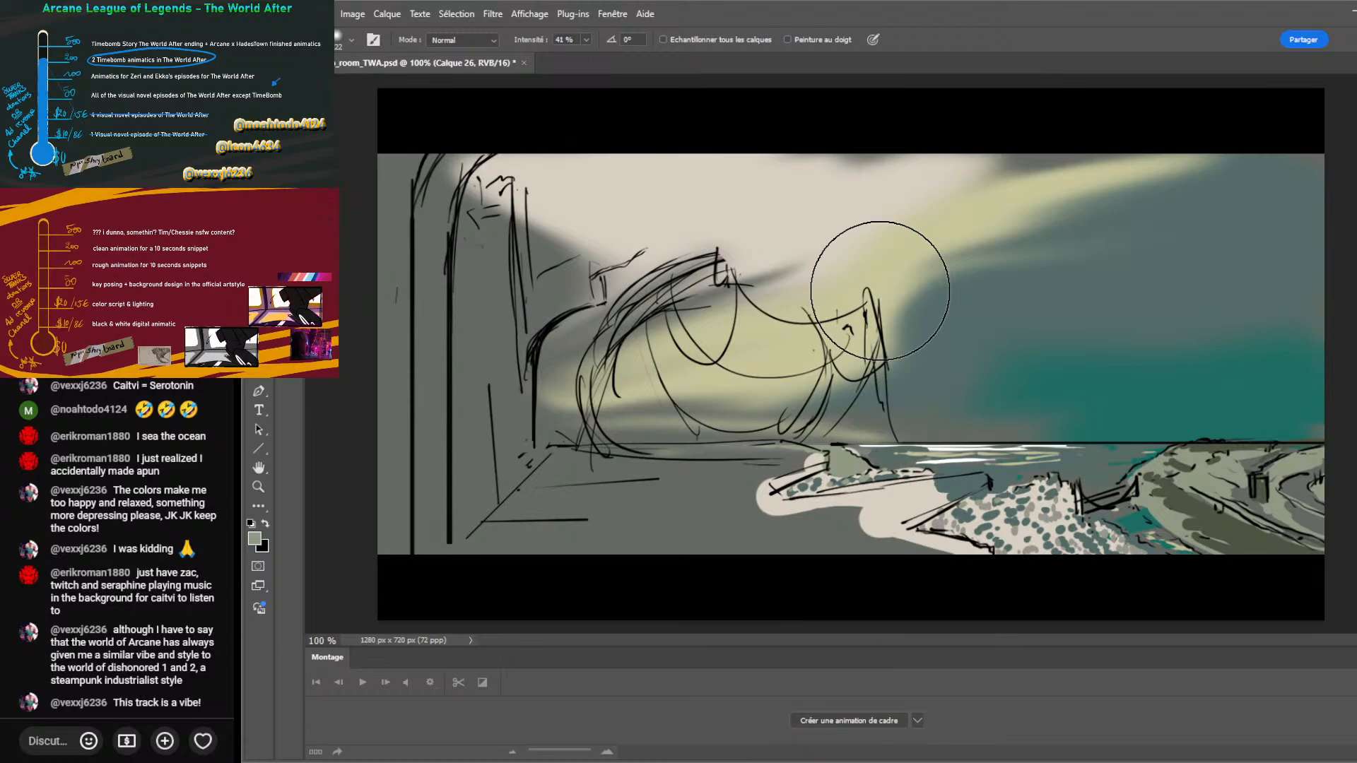
pyautogui.moveTo(880, 291)
pyautogui.mouseDown()
pyautogui.moveTo(918, 401)
pyautogui.moveTo(907, 350)
pyautogui.moveTo(939, 248)
pyautogui.moveTo(1020, 310)
pyautogui.moveTo(1122, 265)
pyautogui.moveTo(1080, 208)
pyautogui.moveTo(1087, 152)
pyautogui.moveTo(1068, 210)
pyautogui.moveTo(1091, 200)
pyautogui.moveTo(1036, 206)
pyautogui.moveTo(1059, 284)
pyautogui.moveTo(1105, 239)
pyautogui.moveTo(1062, 175)
pyautogui.moveTo(1022, 176)
pyautogui.moveTo(1062, 123)
pyautogui.moveTo(1031, 179)
pyautogui.moveTo(783, 331)
pyautogui.moveTo(474, 276)
pyautogui.moveTo(498, 238)
pyautogui.moveTo(685, 244)
pyautogui.moveTo(703, 363)
pyautogui.moveTo(623, 403)
pyautogui.moveTo(591, 448)
pyautogui.moveTo(724, 399)
pyautogui.moveTo(740, 413)
pyautogui.moveTo(919, 381)
pyautogui.mouseUp()
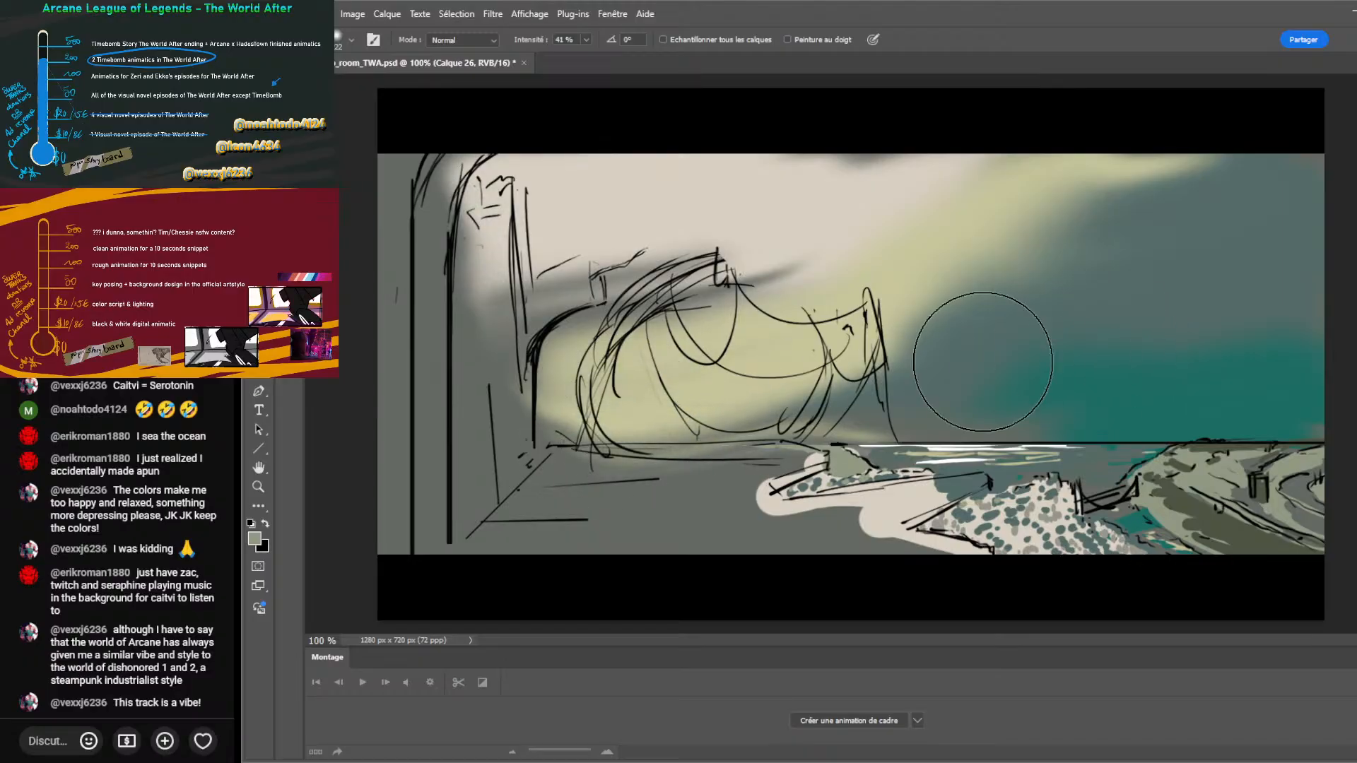
# Smudge the teal into a band above the horizon and stretch the cream cloud with its yellow edge across the right-hand sky.
pyautogui.moveTo(766, 349)
pyautogui.mouseDown()
pyautogui.moveTo(918, 354)
pyautogui.moveTo(939, 318)
pyautogui.moveTo(703, 324)
pyautogui.moveTo(707, 340)
pyautogui.moveTo(1045, 257)
pyautogui.mouseUp()
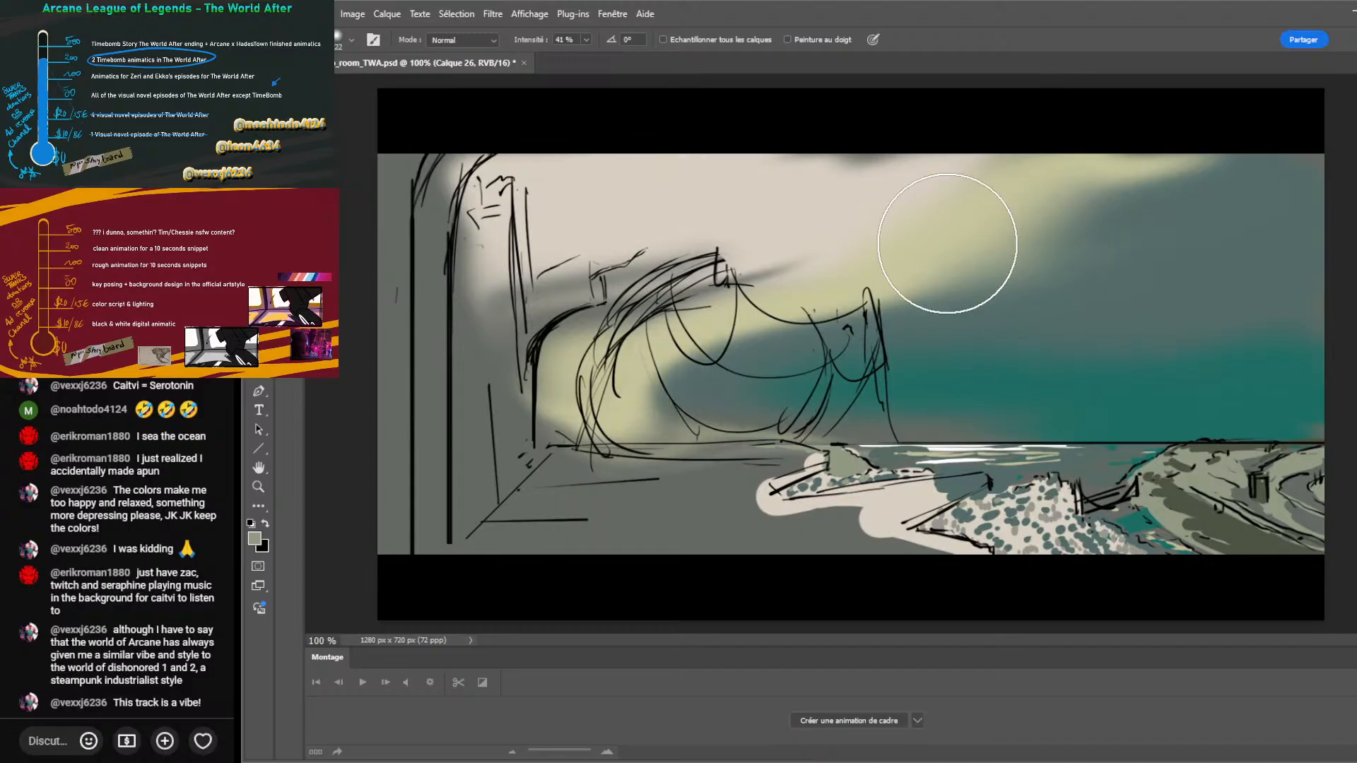
pyautogui.moveTo(1169, 291)
pyautogui.mouseDown()
pyautogui.moveTo(921, 343)
pyautogui.moveTo(584, 286)
pyautogui.moveTo(764, 327)
pyautogui.moveTo(685, 406)
pyautogui.moveTo(708, 416)
pyautogui.moveTo(777, 412)
pyautogui.moveTo(814, 373)
pyautogui.moveTo(807, 358)
pyautogui.moveTo(778, 420)
pyautogui.moveTo(769, 405)
pyautogui.moveTo(785, 374)
pyautogui.moveTo(709, 382)
pyautogui.moveTo(675, 407)
pyautogui.moveTo(667, 393)
pyautogui.moveTo(697, 375)
pyautogui.moveTo(745, 400)
pyautogui.moveTo(747, 378)
pyautogui.moveTo(735, 381)
pyautogui.moveTo(769, 327)
pyautogui.moveTo(642, 402)
pyautogui.mouseUp()
pyautogui.moveTo(556, 440)
pyautogui.mouseDown()
pyautogui.moveTo(577, 420)
pyautogui.moveTo(602, 424)
pyautogui.moveTo(578, 394)
pyautogui.moveTo(615, 404)
pyautogui.moveTo(550, 395)
pyautogui.mouseUp()
pyautogui.moveTo(1119, 241)
pyautogui.mouseDown()
pyautogui.moveTo(1073, 224)
pyautogui.moveTo(1281, 212)
pyautogui.moveTo(1104, 165)
pyautogui.moveTo(983, 220)
pyautogui.moveTo(876, 235)
pyautogui.moveTo(876, 172)
pyautogui.moveTo(825, 182)
pyautogui.moveTo(789, 154)
pyautogui.moveTo(769, 183)
pyautogui.moveTo(703, 164)
pyautogui.moveTo(825, 161)
pyautogui.moveTo(796, 204)
pyautogui.moveTo(852, 229)
pyautogui.moveTo(848, 171)
pyautogui.moveTo(773, 162)
pyautogui.moveTo(734, 178)
pyautogui.moveTo(771, 206)
pyautogui.moveTo(852, 135)
pyautogui.moveTo(909, 204)
pyautogui.moveTo(862, 176)
pyautogui.moveTo(911, 248)
pyautogui.moveTo(989, 142)
pyautogui.moveTo(674, 165)
pyautogui.moveTo(669, 308)
pyautogui.moveTo(711, 334)
pyautogui.moveTo(651, 284)
pyautogui.moveTo(674, 292)
pyautogui.moveTo(474, 324)
pyautogui.moveTo(561, 379)
pyautogui.moveTo(749, 362)
pyautogui.moveTo(867, 327)
pyautogui.moveTo(807, 308)
pyautogui.moveTo(893, 317)
pyautogui.moveTo(885, 334)
pyautogui.moveTo(872, 299)
pyautogui.moveTo(853, 305)
pyautogui.mouseUp()
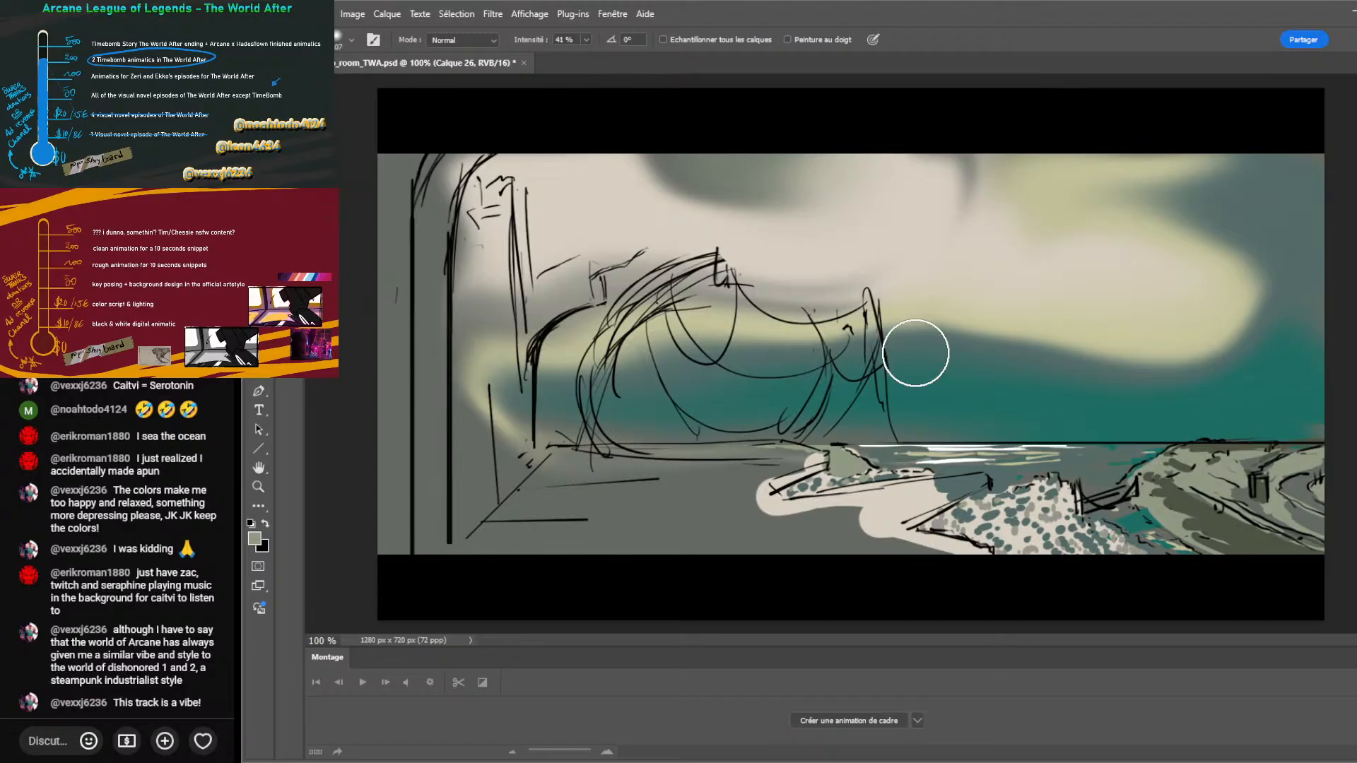
# Break up the cloud edges with a smaller smudge brush along the teal band, the right-hand cloud and the grey patch above.
pyautogui.moveTo(924, 351)
pyautogui.mouseDown()
pyautogui.moveTo(902, 303)
pyautogui.moveTo(1000, 382)
pyautogui.mouseUp()
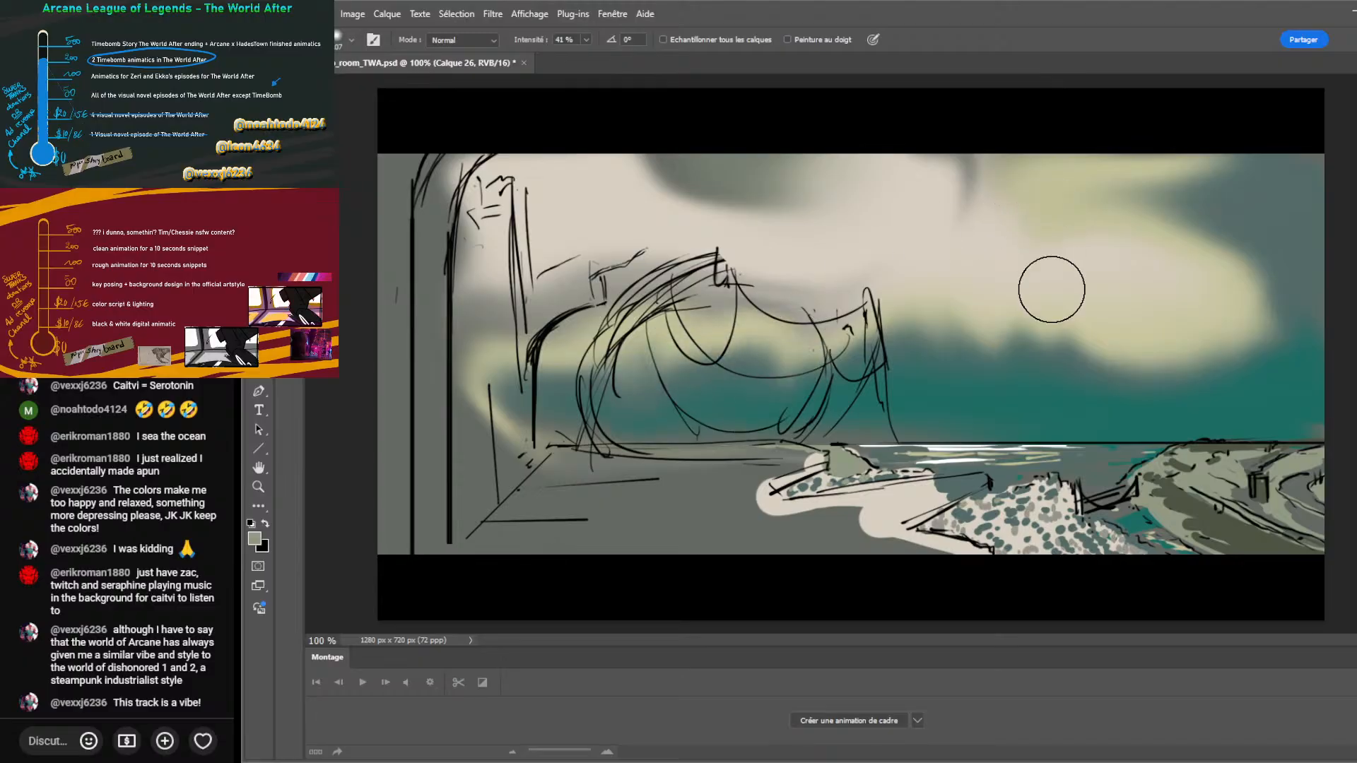
pyautogui.moveTo(1052, 290)
pyautogui.mouseDown()
pyautogui.moveTo(1130, 262)
pyautogui.moveTo(1189, 183)
pyautogui.moveTo(1219, 233)
pyautogui.moveTo(1266, 248)
pyautogui.mouseUp()
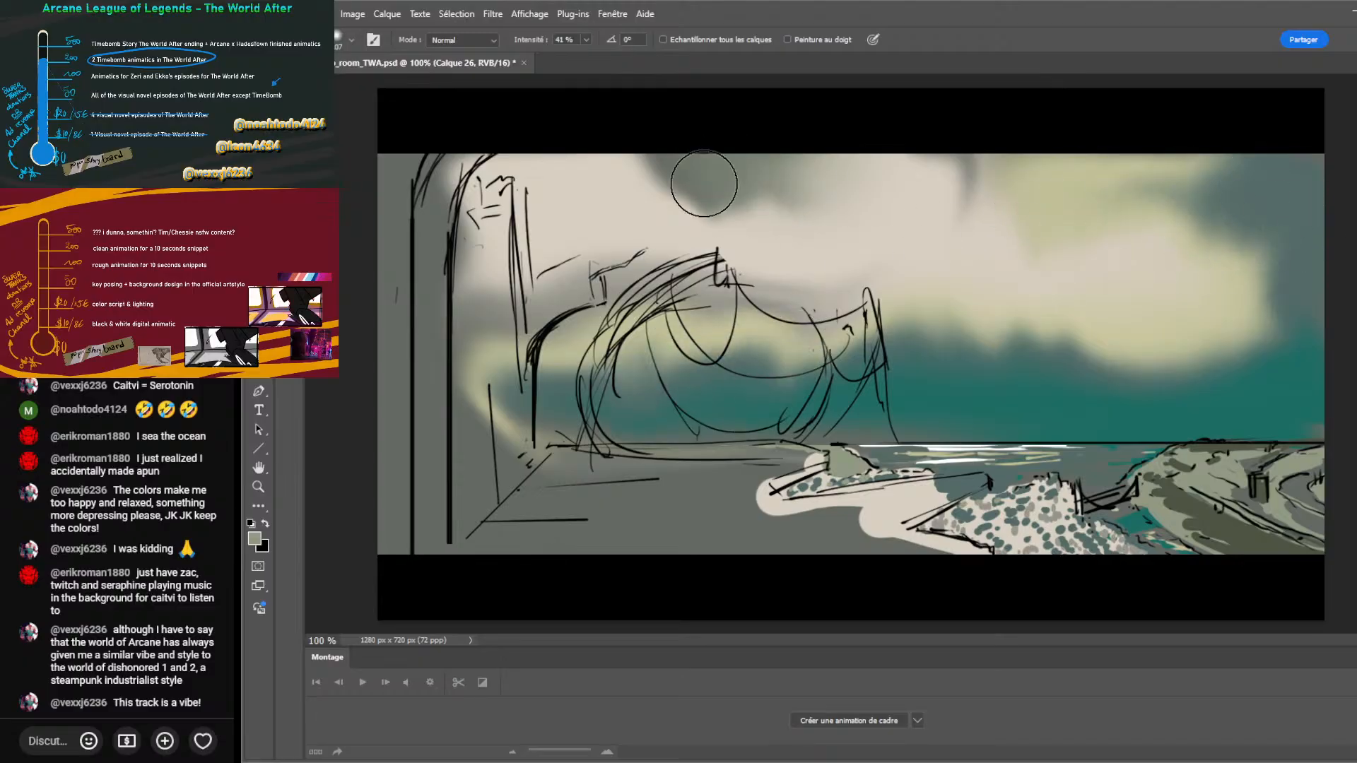
pyautogui.moveTo(704, 184)
pyautogui.mouseDown()
pyautogui.moveTo(606, 142)
pyautogui.moveTo(460, 205)
pyautogui.mouseUp()
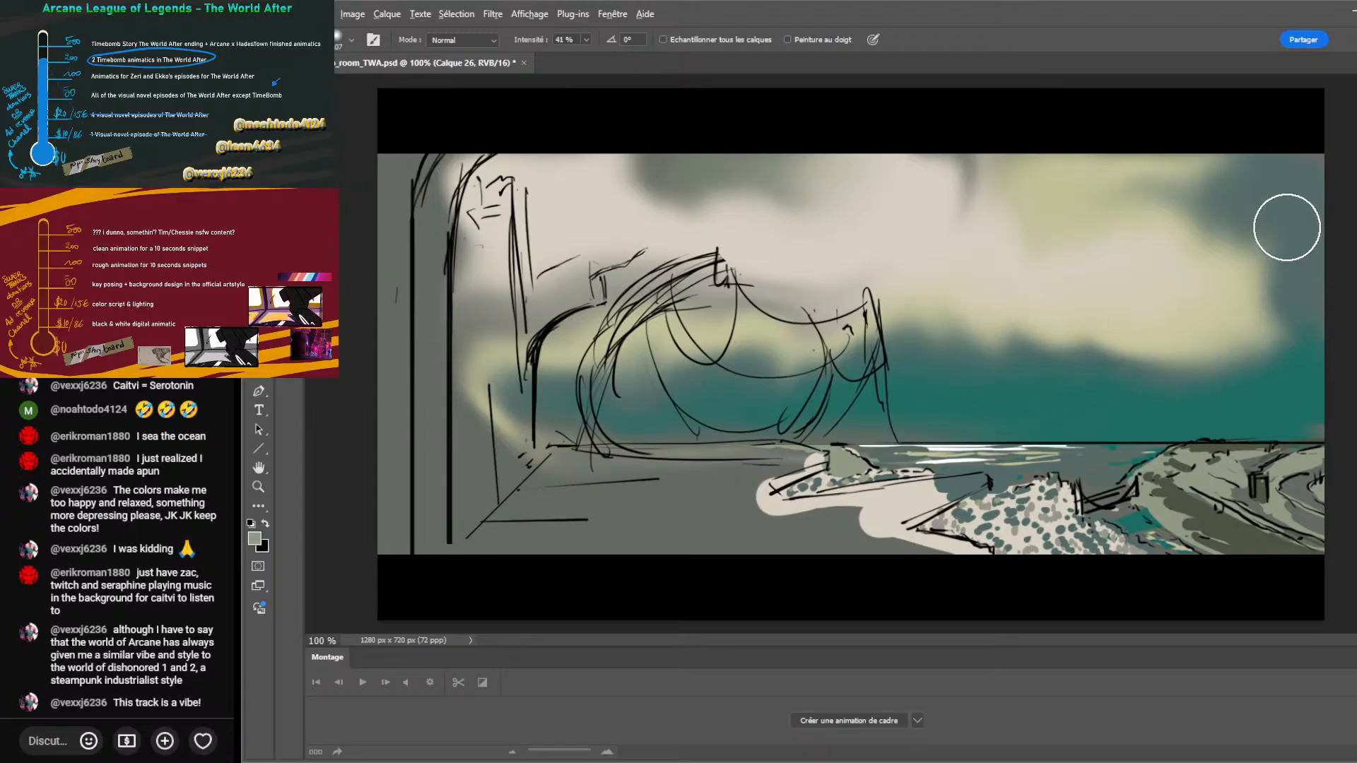
# Paint a long, thin grey cloud streak across the teal band just above the horizon, using a grey sampled from the sky.
pyautogui.press('b')
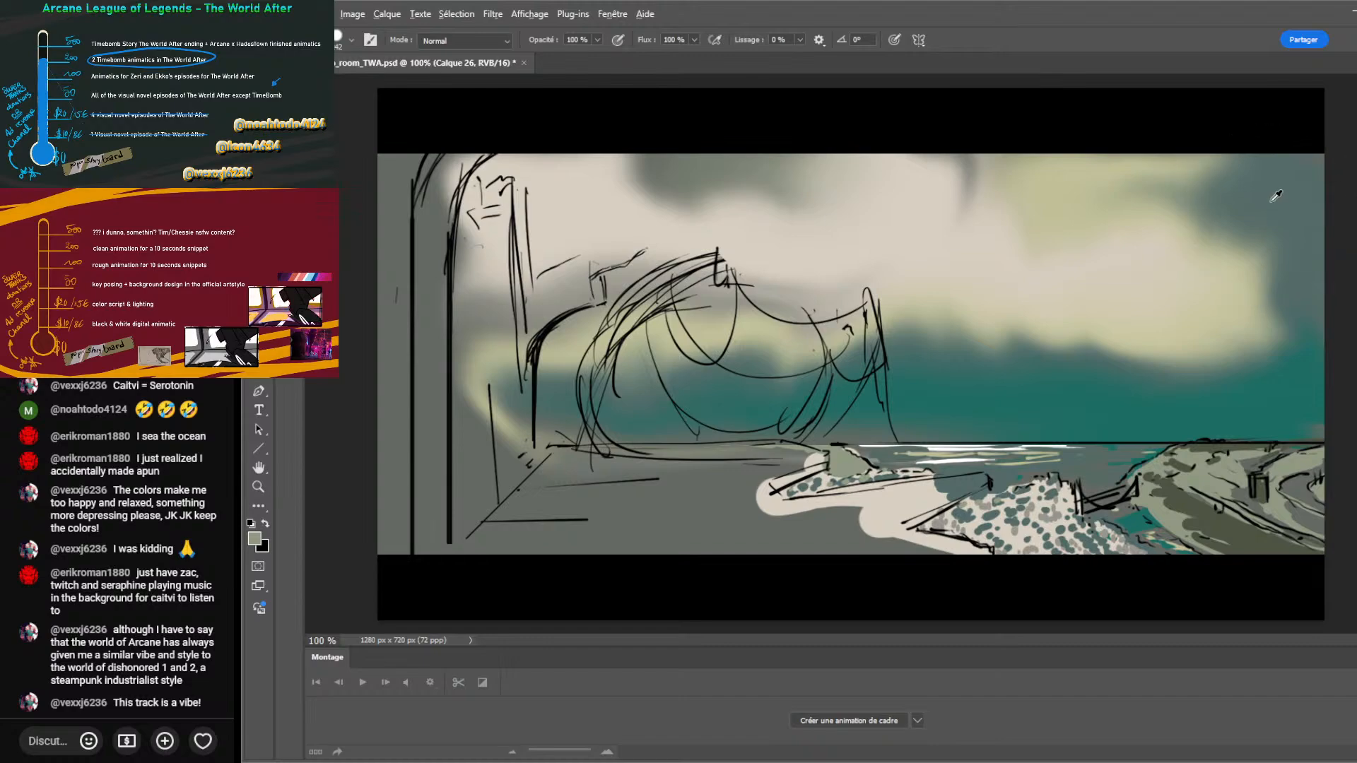
pyautogui.keyDown('alt'); pyautogui.rightClick(1198, 346); pyautogui.keyUp('alt')
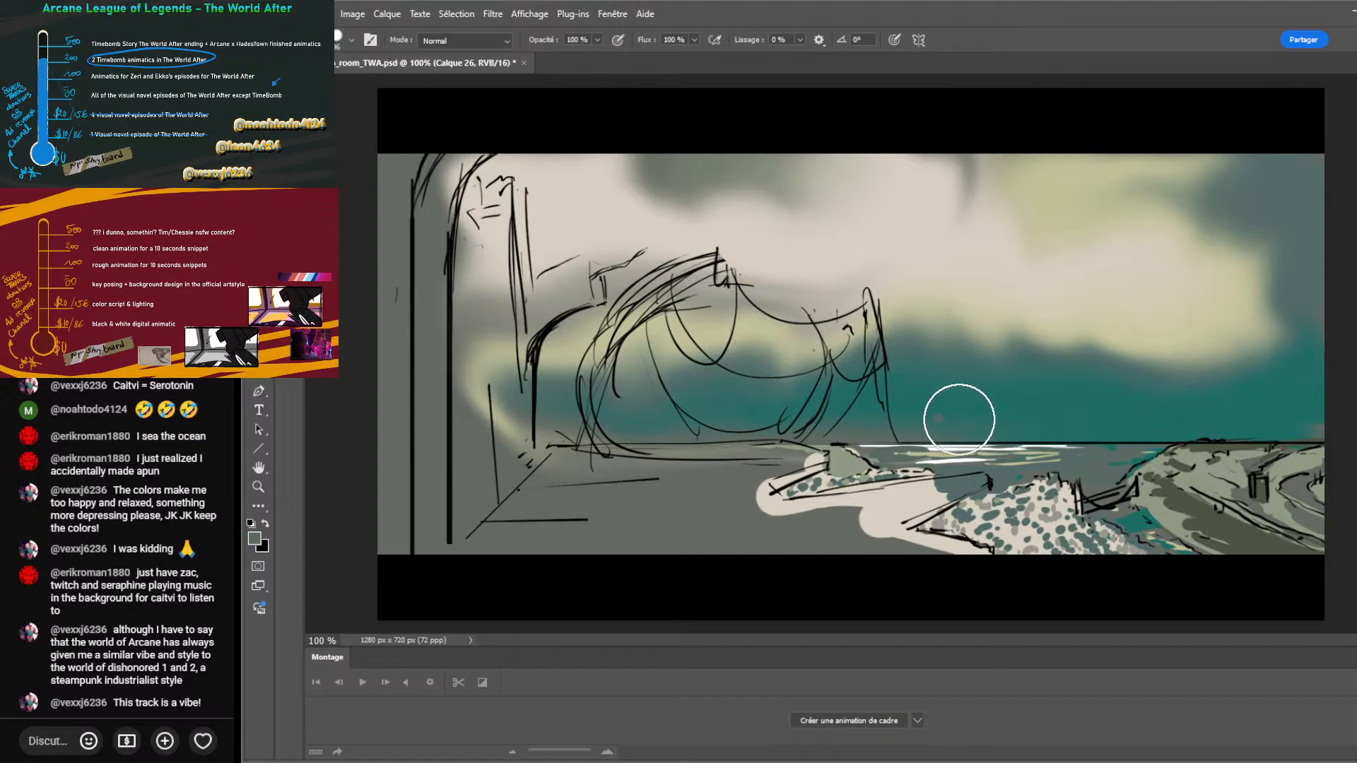
pyautogui.moveTo(954, 406); pyautogui.dragTo(1271, 407)
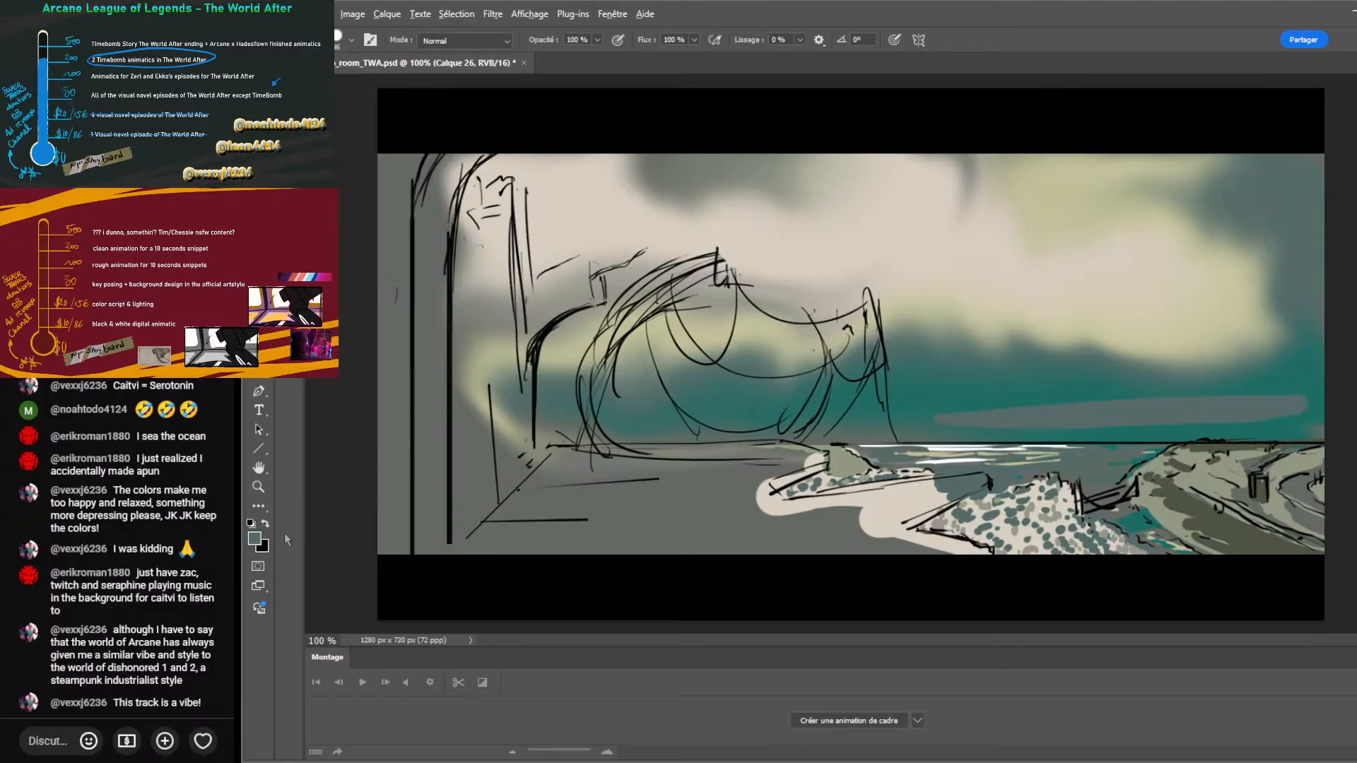
# Dab mint-green patches across the clouds and the teal band above the horizon.
pyautogui.press('i')
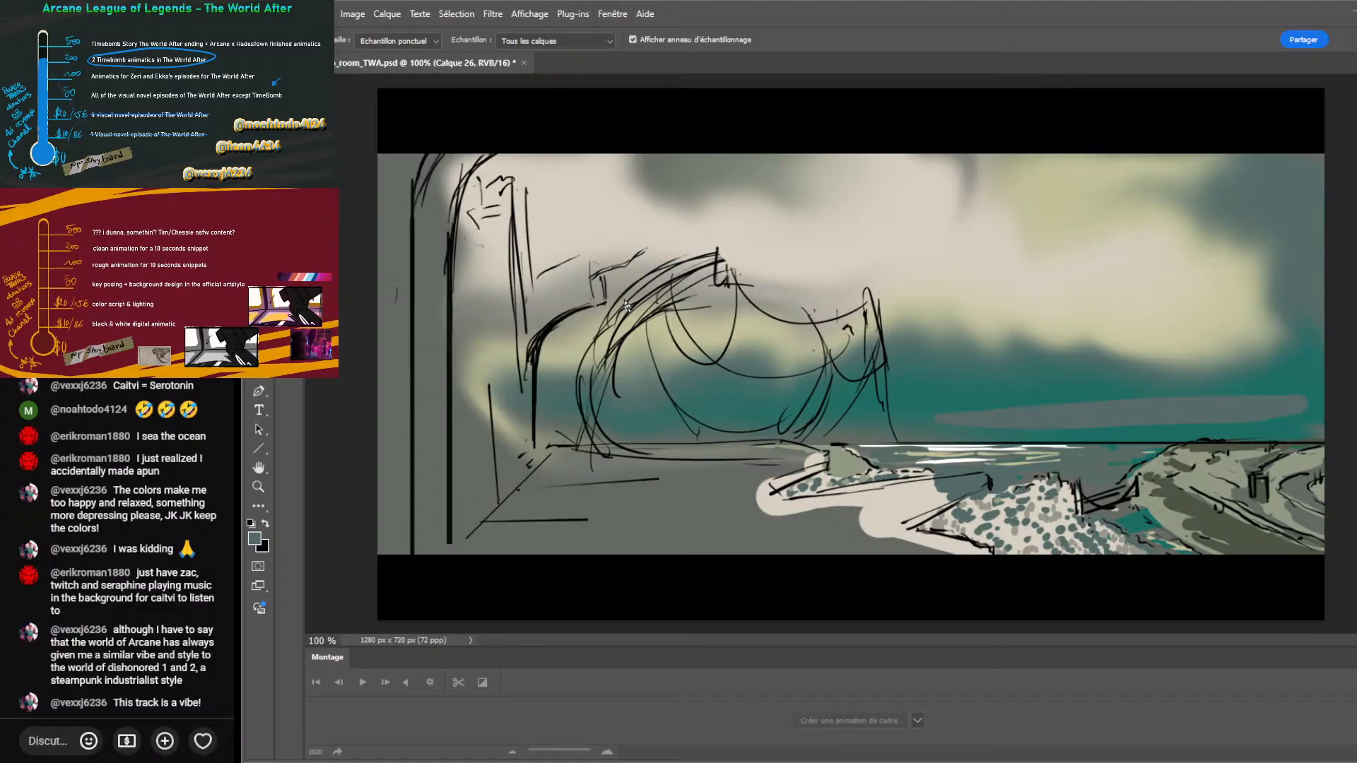
pyautogui.press('b')
pyautogui.moveTo(1023, 383); pyautogui.dragTo(984, 386)
pyautogui.moveTo(788, 260); pyautogui.dragTo(727, 267)
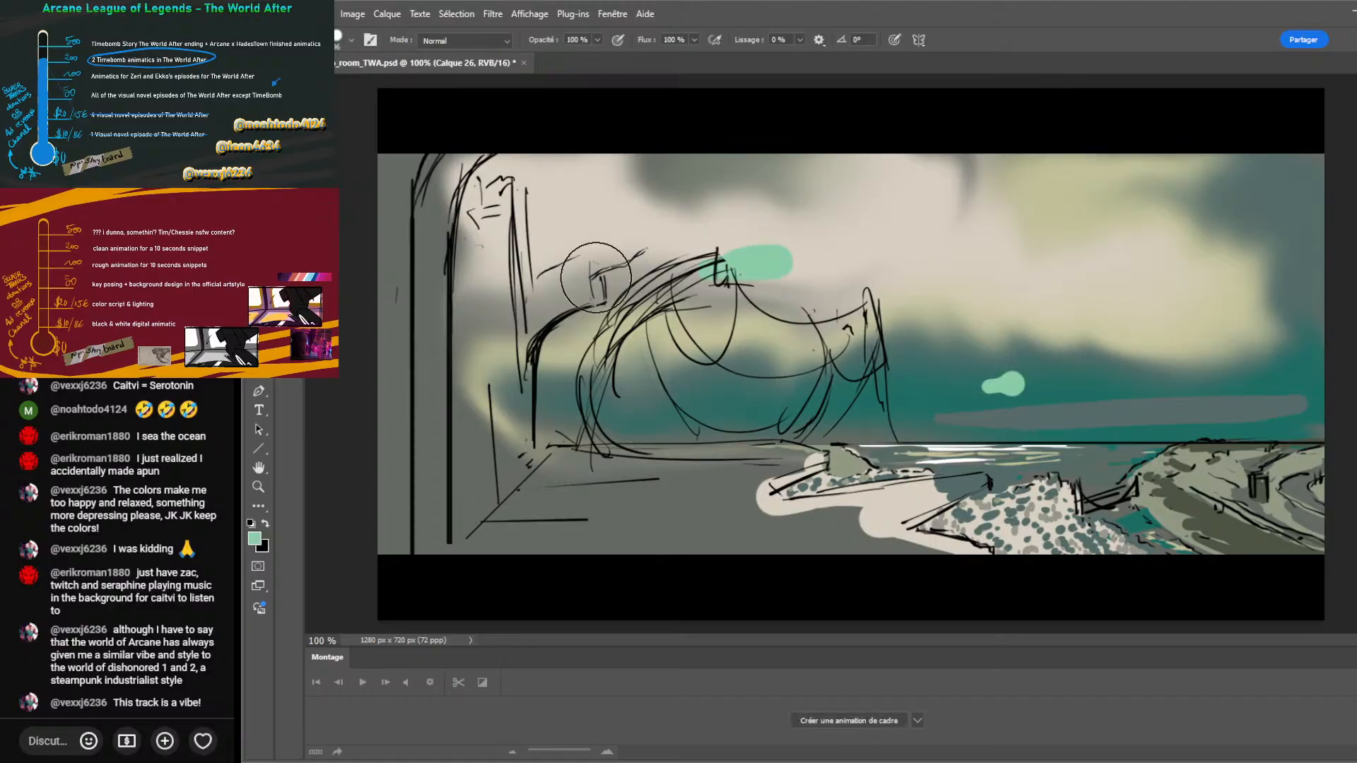
pyautogui.moveTo(495, 246); pyautogui.dragTo(559, 240)
pyautogui.moveTo(1138, 191); pyautogui.dragTo(1195, 185)
pyautogui.moveTo(1047, 228); pyautogui.dragTo(1095, 224)
pyautogui.moveTo(1304, 273); pyautogui.dragTo(1322, 267)
pyautogui.moveTo(866, 407)
pyautogui.mouseDown()
pyautogui.moveTo(880, 401)
pyautogui.moveTo(813, 406)
pyautogui.mouseUp()
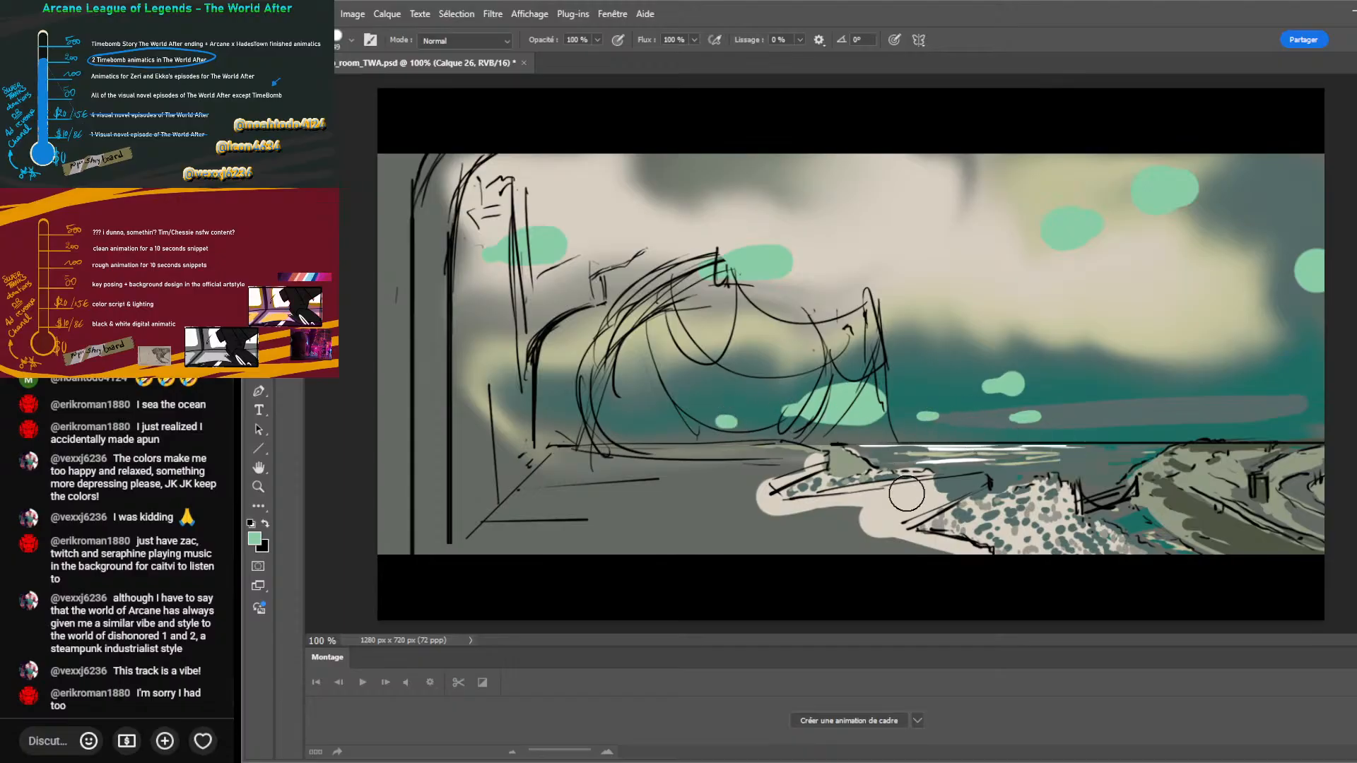
# Smudge the mint patches above the horizon and in the left and central clouds into soft, wispy shapes.
pyautogui.press('r')
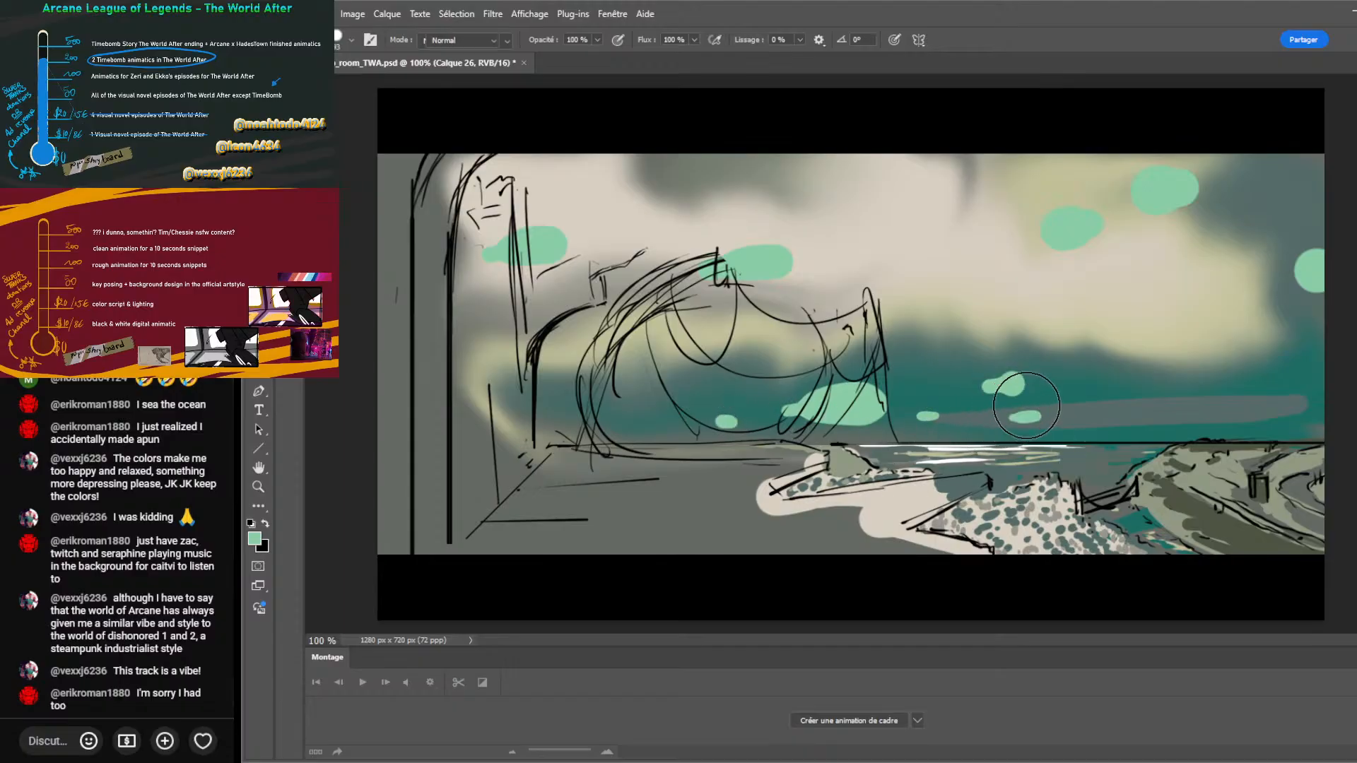
pyautogui.moveTo(1024, 401)
pyautogui.mouseDown()
pyautogui.moveTo(1009, 411)
pyautogui.moveTo(1001, 388)
pyautogui.moveTo(979, 389)
pyautogui.mouseUp()
pyautogui.moveTo(1011, 385); pyautogui.dragTo(1056, 372)
pyautogui.moveTo(948, 385)
pyautogui.mouseDown()
pyautogui.moveTo(1023, 432)
pyautogui.moveTo(1192, 423)
pyautogui.moveTo(988, 421)
pyautogui.mouseUp()
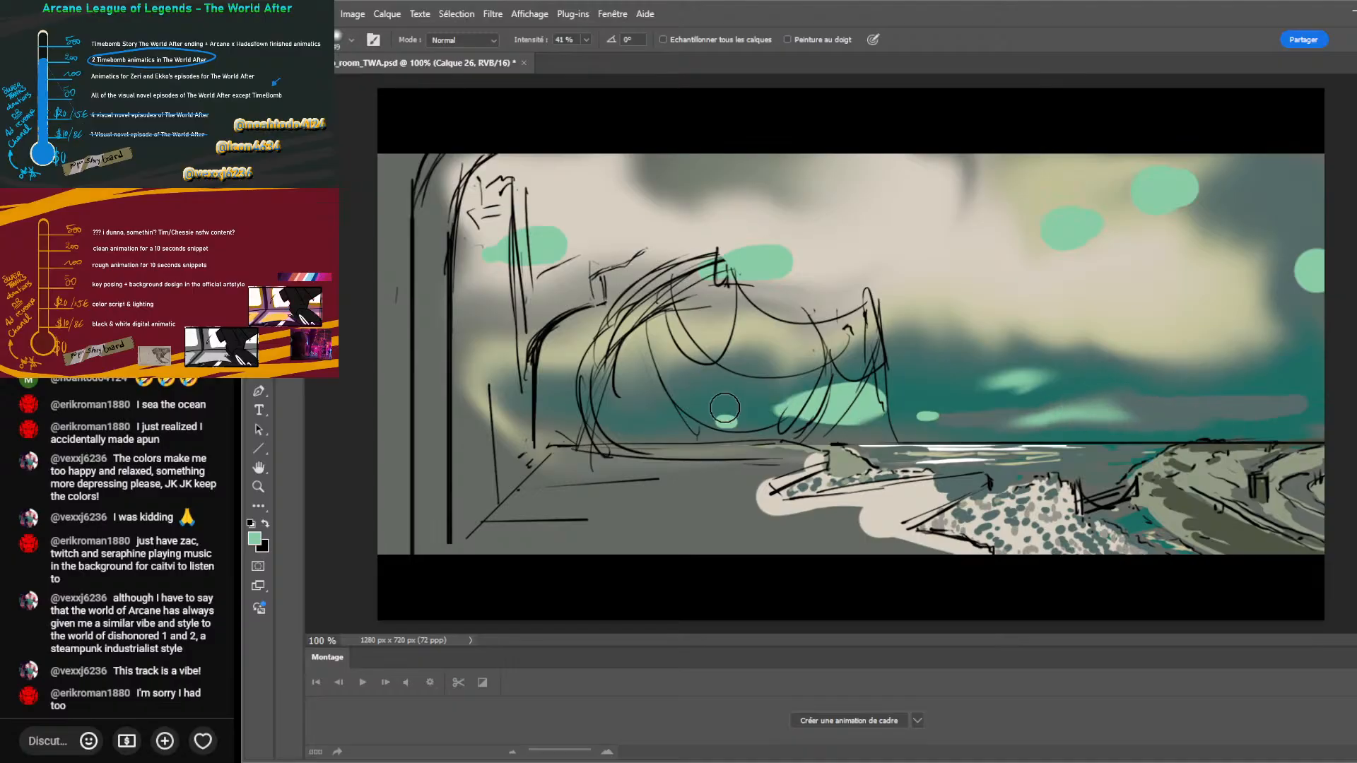
pyautogui.moveTo(866, 417)
pyautogui.mouseDown()
pyautogui.moveTo(897, 372)
pyautogui.moveTo(860, 363)
pyautogui.moveTo(873, 354)
pyautogui.moveTo(849, 415)
pyautogui.moveTo(852, 391)
pyautogui.moveTo(897, 410)
pyautogui.moveTo(694, 430)
pyautogui.moveTo(840, 398)
pyautogui.mouseUp()
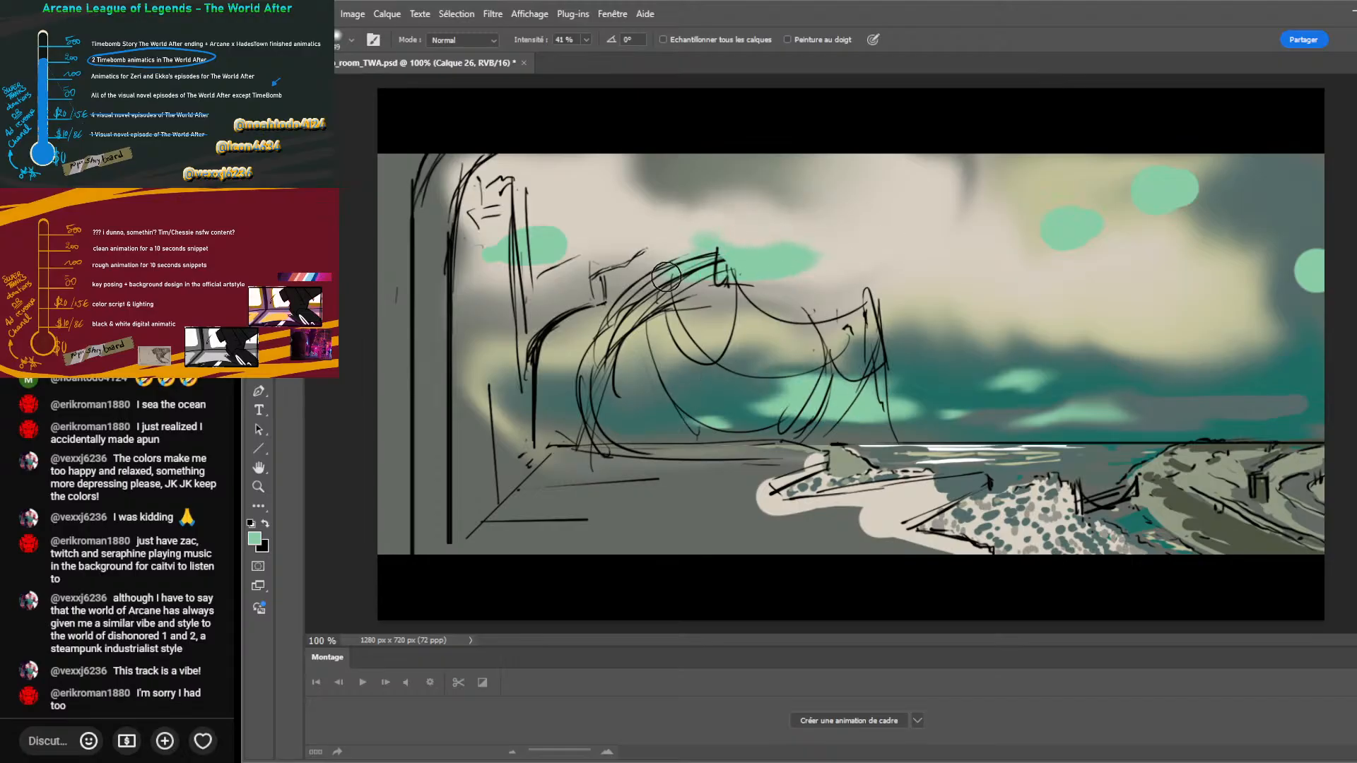
pyautogui.moveTo(826, 282); pyautogui.dragTo(790, 264)
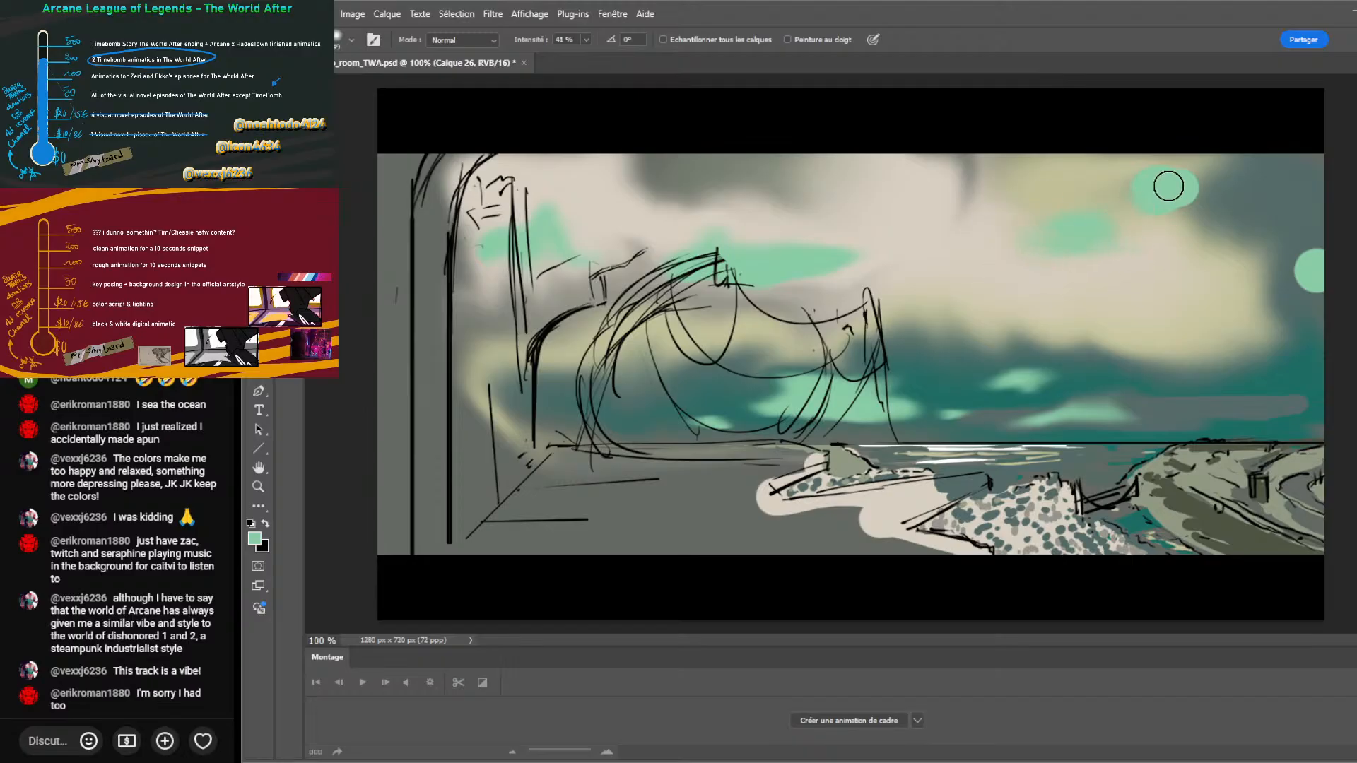
# Blend the mint patches in the right-hand sky into the surrounding clouds and roughen the cloud edge below them.
pyautogui.moveTo(1243, 163)
pyautogui.mouseDown()
pyautogui.moveTo(1150, 192)
pyautogui.moveTo(1222, 202)
pyautogui.moveTo(1180, 207)
pyautogui.moveTo(1186, 176)
pyautogui.moveTo(1162, 231)
pyautogui.mouseUp()
pyautogui.moveTo(1145, 179)
pyautogui.mouseDown()
pyautogui.moveTo(1152, 226)
pyautogui.moveTo(1243, 221)
pyautogui.moveTo(1144, 226)
pyautogui.mouseUp()
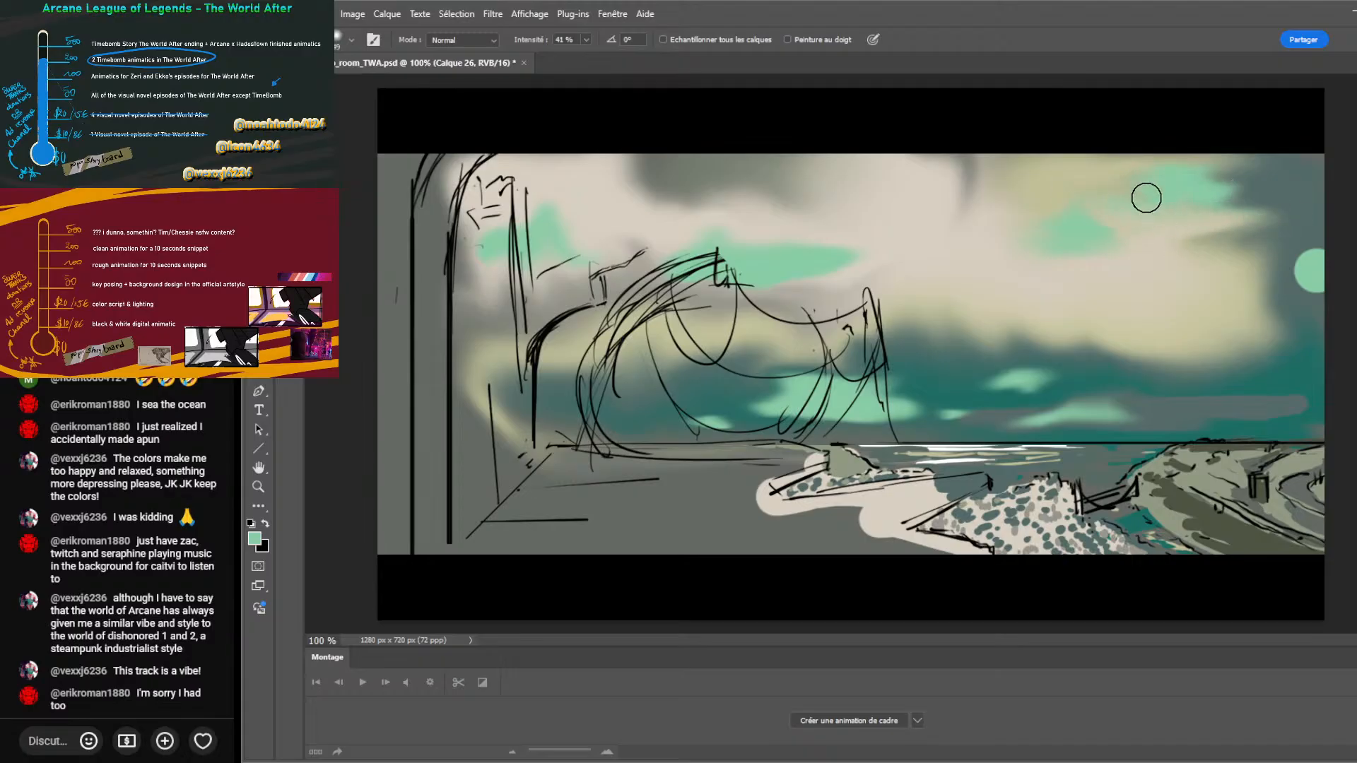
pyautogui.moveTo(1232, 207)
pyautogui.mouseDown()
pyautogui.moveTo(1256, 266)
pyautogui.moveTo(1301, 277)
pyautogui.moveTo(1259, 272)
pyautogui.moveTo(1332, 291)
pyautogui.moveTo(1279, 308)
pyautogui.moveTo(1281, 327)
pyautogui.moveTo(1283, 272)
pyautogui.moveTo(1266, 250)
pyautogui.moveTo(1220, 297)
pyautogui.moveTo(1356, 270)
pyautogui.moveTo(1329, 247)
pyautogui.moveTo(1281, 254)
pyautogui.moveTo(1318, 307)
pyautogui.moveTo(1300, 329)
pyautogui.moveTo(1258, 268)
pyautogui.moveTo(1229, 304)
pyautogui.moveTo(1215, 287)
pyautogui.moveTo(1220, 298)
pyautogui.moveTo(1290, 291)
pyautogui.moveTo(1216, 289)
pyautogui.moveTo(1266, 294)
pyautogui.moveTo(1250, 270)
pyautogui.moveTo(1226, 306)
pyautogui.moveTo(1177, 264)
pyautogui.moveTo(1250, 291)
pyautogui.moveTo(1214, 268)
pyautogui.moveTo(1174, 280)
pyautogui.mouseUp()
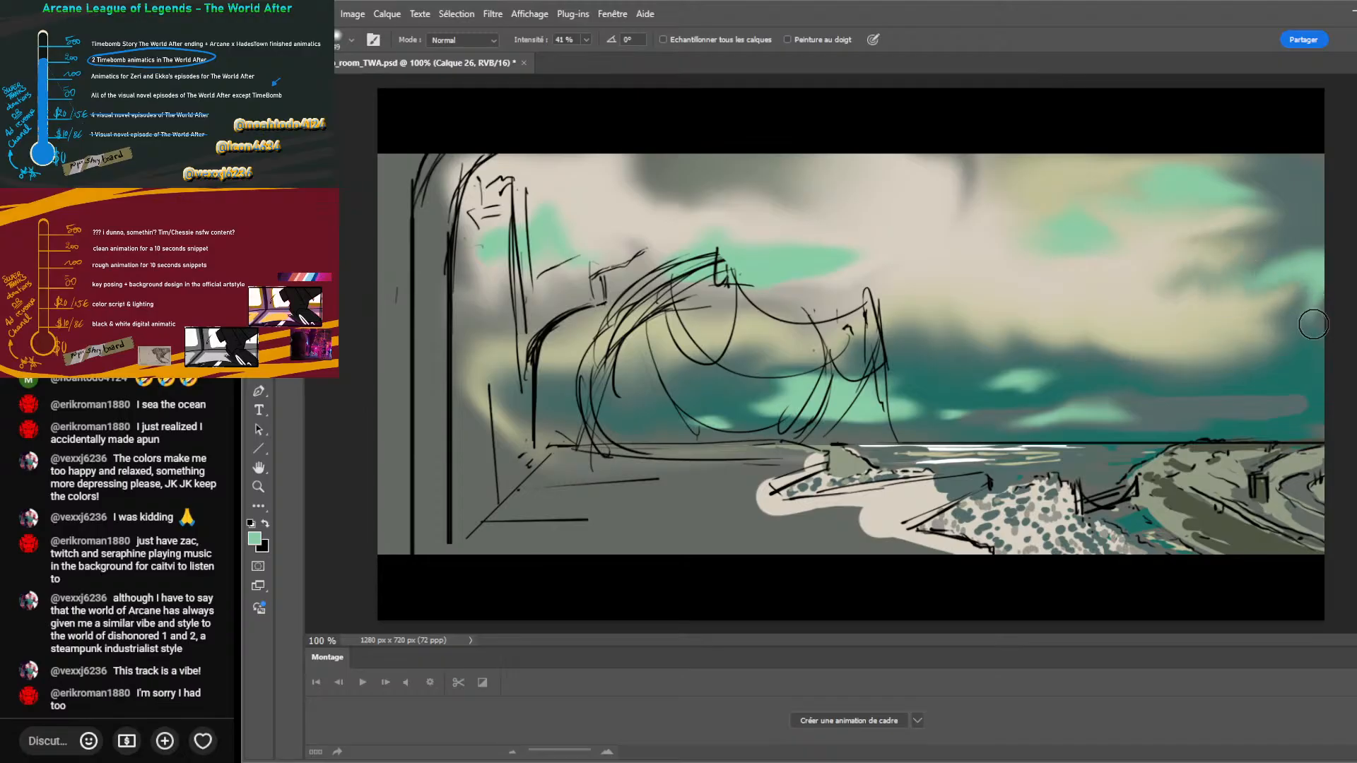
pyautogui.moveTo(1246, 248); pyautogui.dragTo(1188, 266)
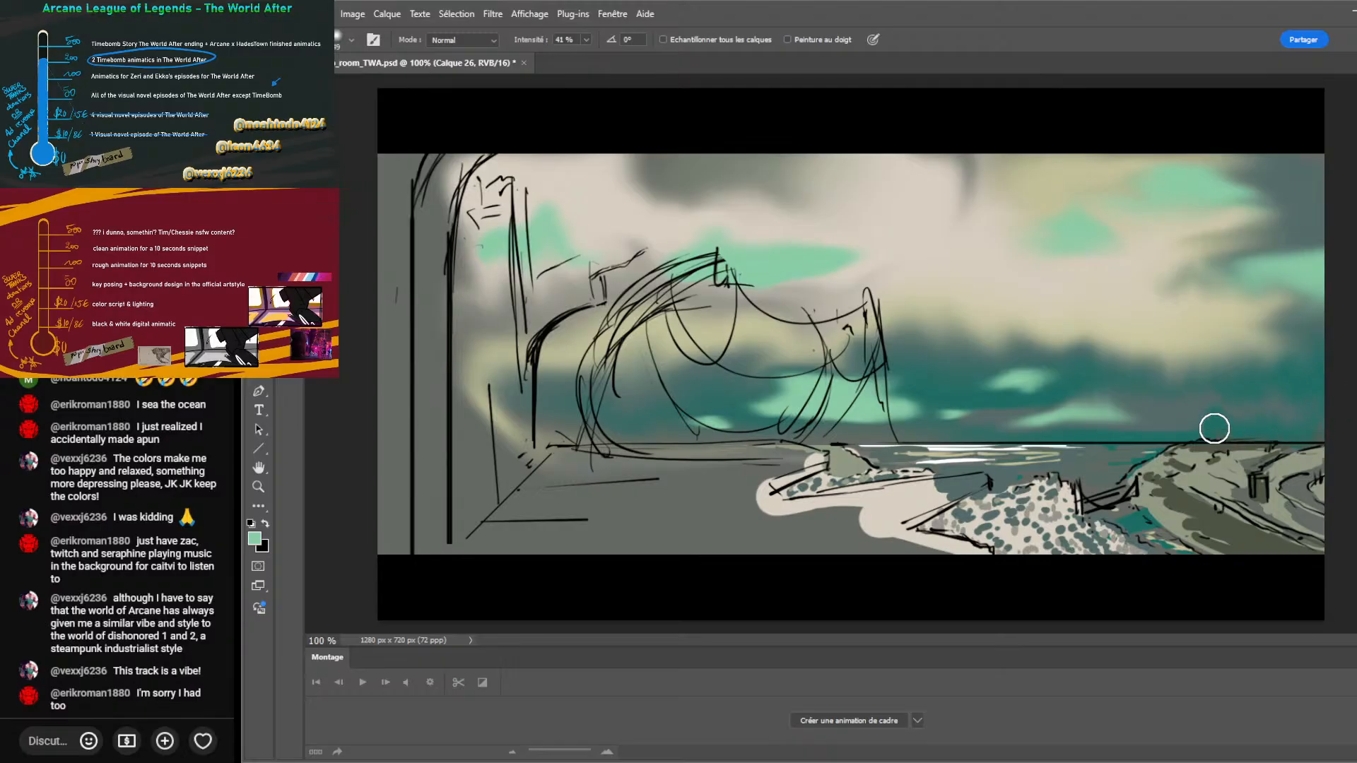
# Smudge the grey streak and mint patches sideways along the horizon and soften the clouds above.
pyautogui.moveTo(1073, 420)
pyautogui.mouseDown()
pyautogui.moveTo(1016, 444)
pyautogui.moveTo(955, 402)
pyautogui.moveTo(938, 433)
pyautogui.moveTo(898, 453)
pyautogui.moveTo(853, 393)
pyautogui.moveTo(775, 432)
pyautogui.mouseUp()
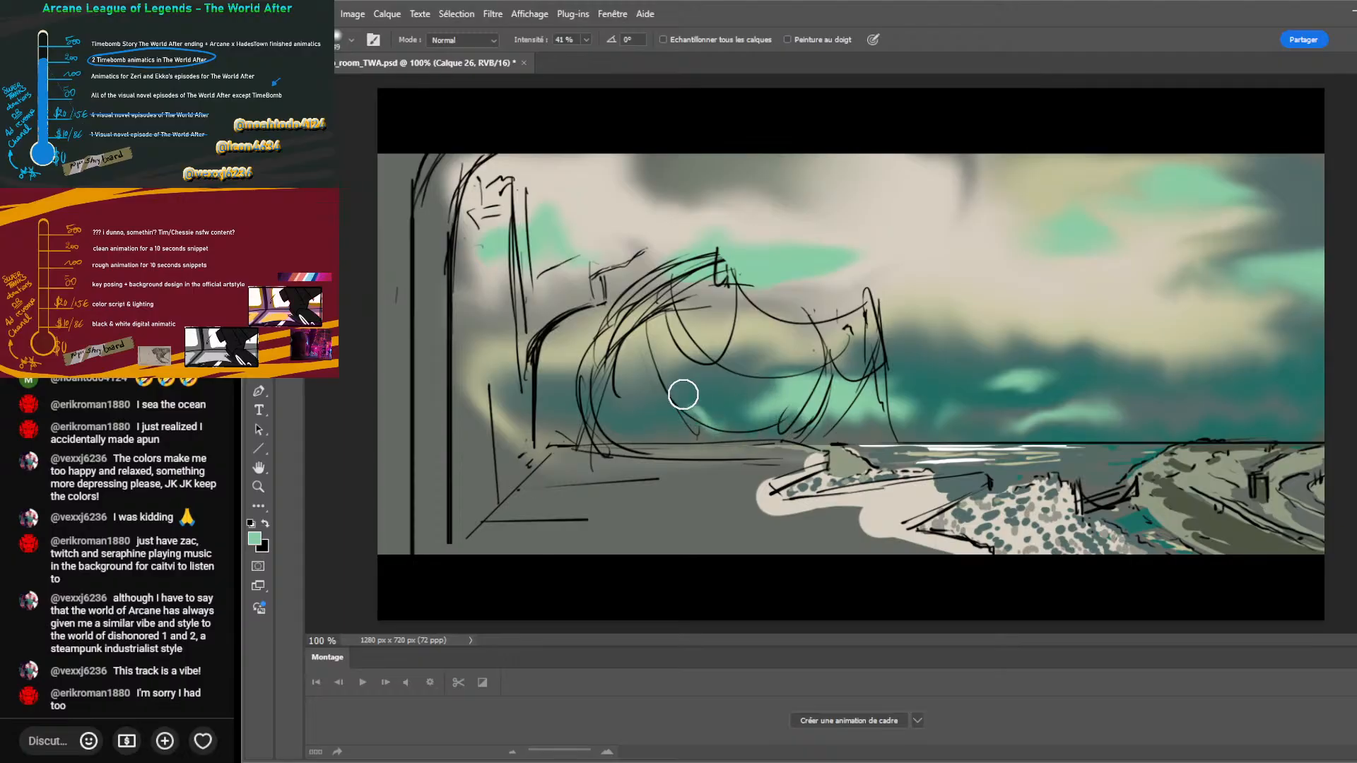
pyautogui.moveTo(573, 430)
pyautogui.mouseDown()
pyautogui.moveTo(1164, 383)
pyautogui.moveTo(883, 389)
pyautogui.moveTo(813, 346)
pyautogui.moveTo(1050, 344)
pyautogui.moveTo(1116, 374)
pyautogui.mouseUp()
pyautogui.moveTo(1138, 324)
pyautogui.mouseDown()
pyautogui.moveTo(1229, 353)
pyautogui.moveTo(1179, 330)
pyautogui.moveTo(1147, 364)
pyautogui.moveTo(908, 335)
pyautogui.moveTo(550, 367)
pyautogui.moveTo(617, 321)
pyautogui.moveTo(546, 316)
pyautogui.moveTo(922, 184)
pyautogui.moveTo(950, 152)
pyautogui.moveTo(983, 177)
pyautogui.moveTo(892, 206)
pyautogui.moveTo(615, 190)
pyautogui.moveTo(706, 159)
pyautogui.moveTo(600, 193)
pyautogui.mouseUp()
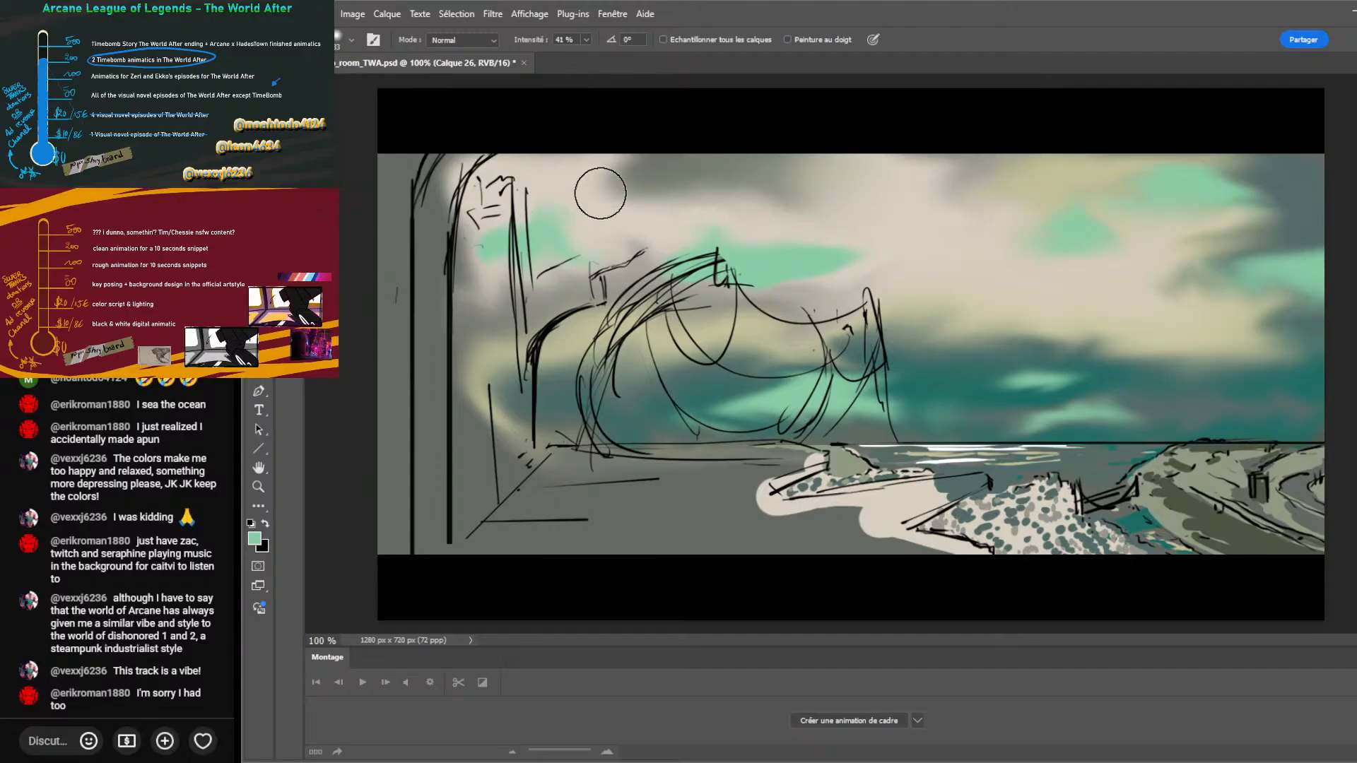
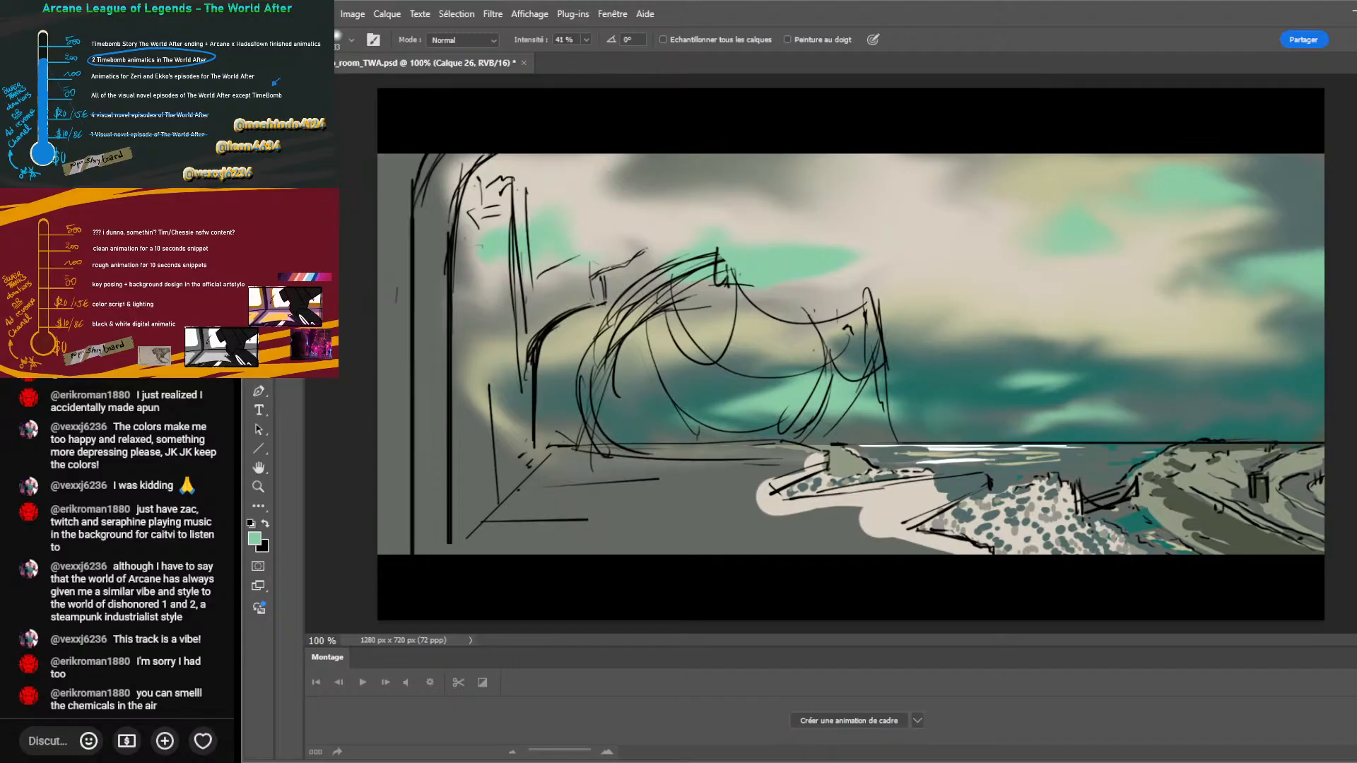
# Flip the sky layer horizontally and vertically, and move it up to X 725 px, Y 218 px.
pyautogui.press('v')
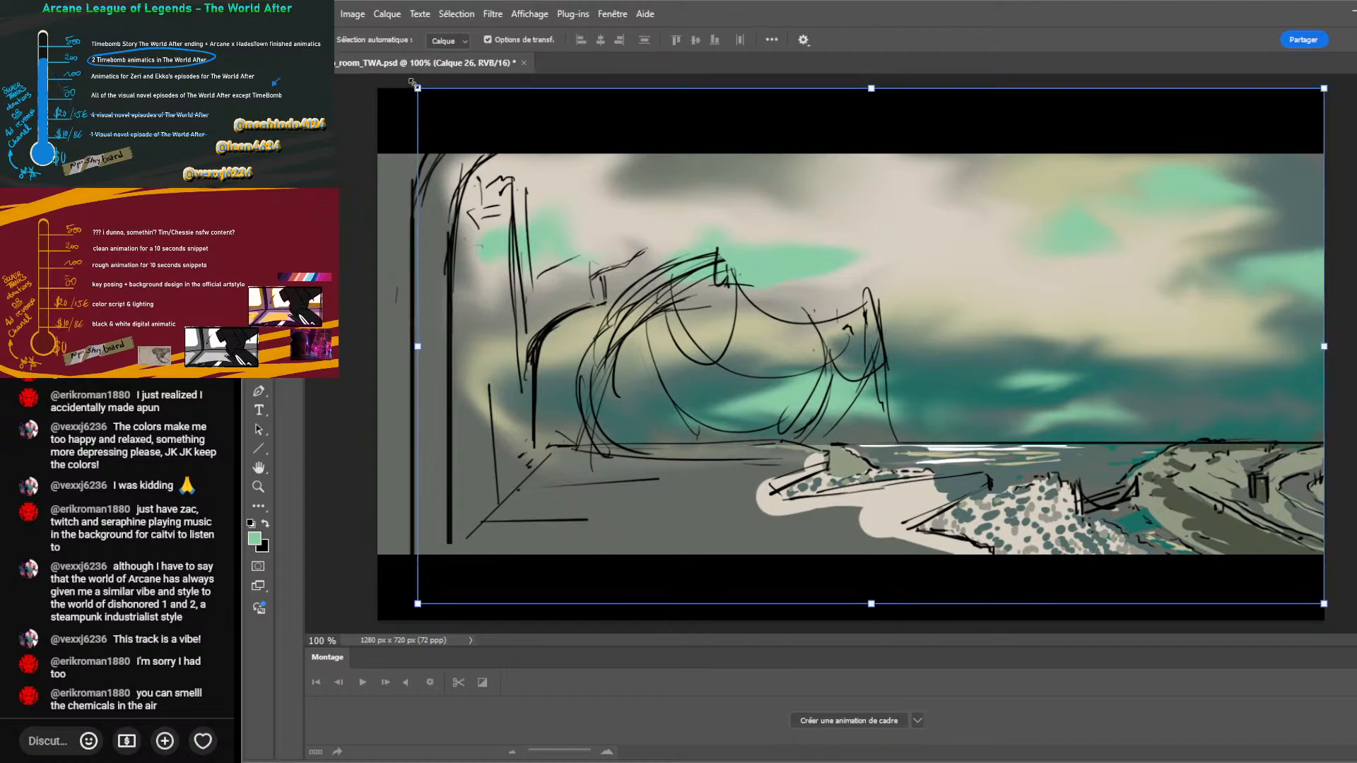
pyautogui.moveTo(413, 72); pyautogui.dragTo(1231, 559)
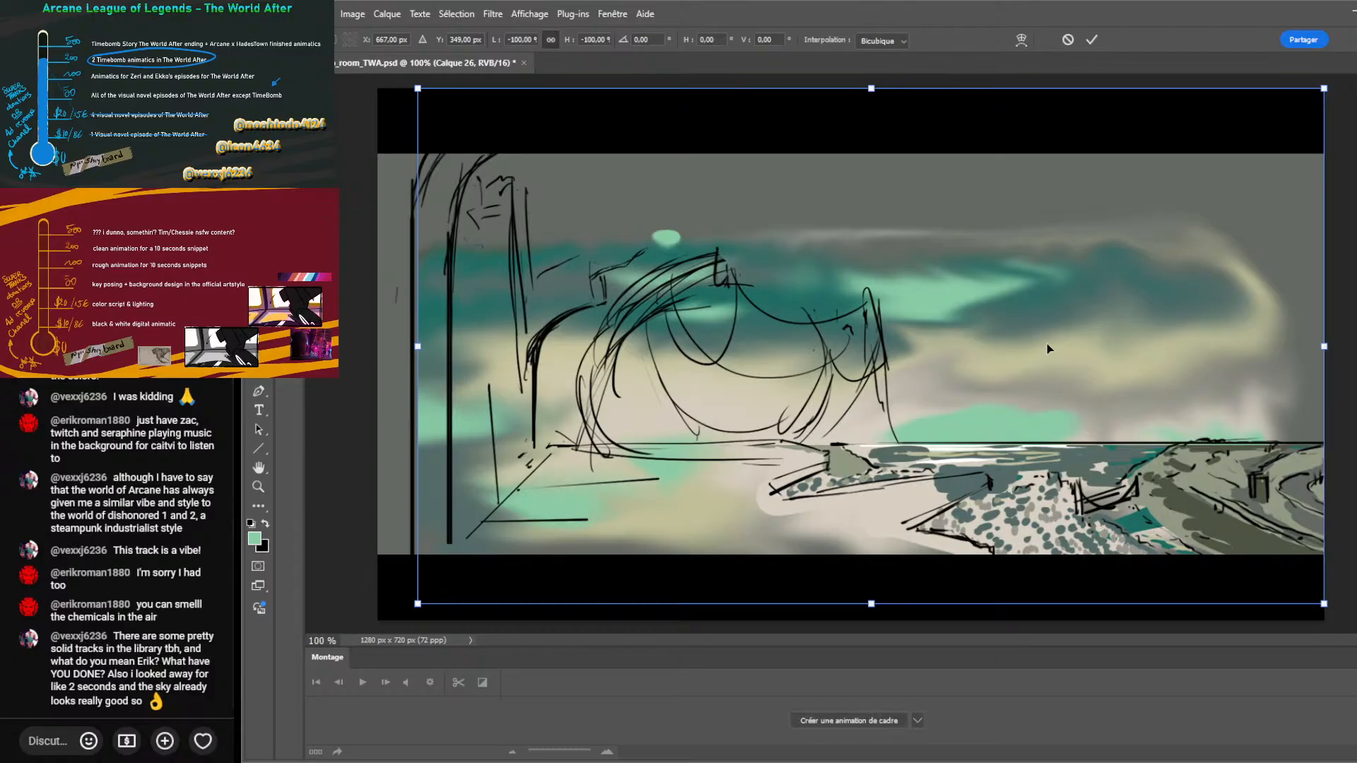
pyautogui.moveTo(1044, 334); pyautogui.dragTo(1082, 259)
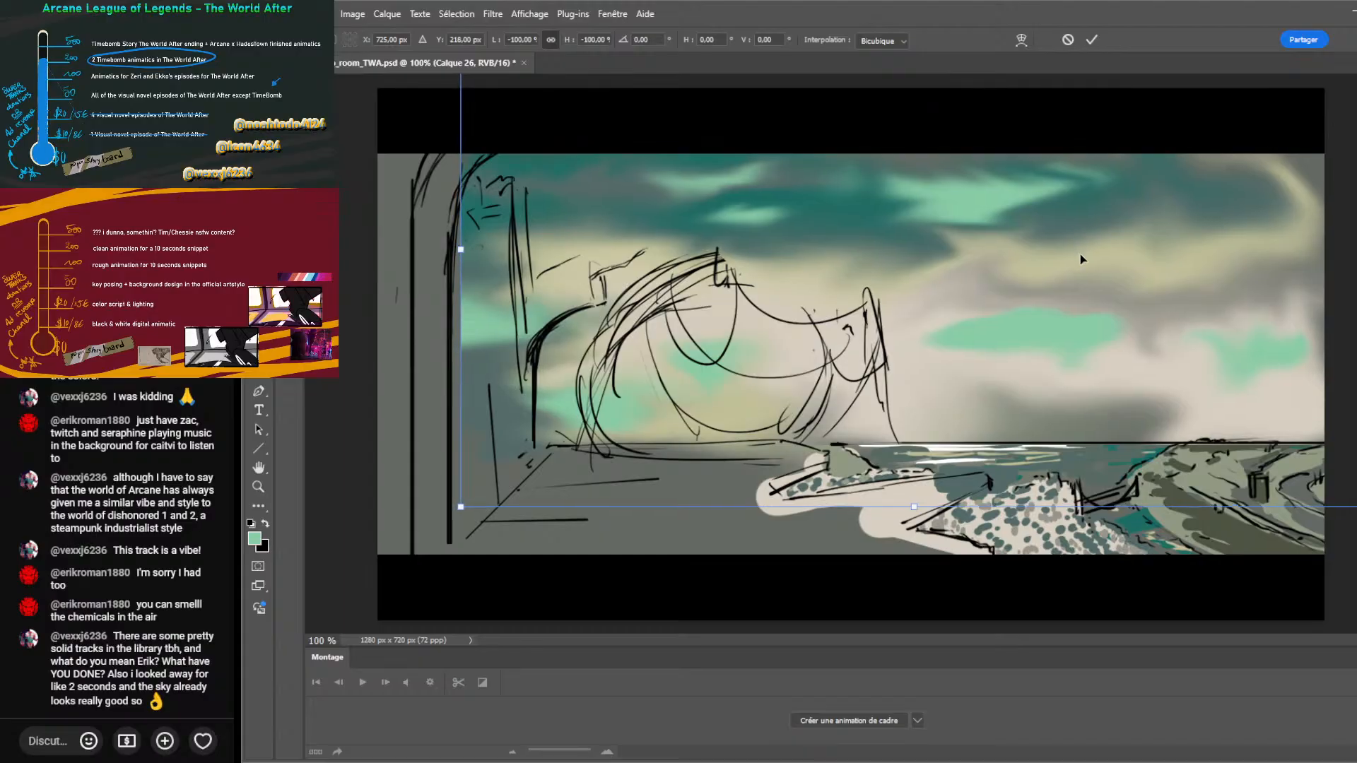
pyautogui.press('Return')
pyautogui.press('b')
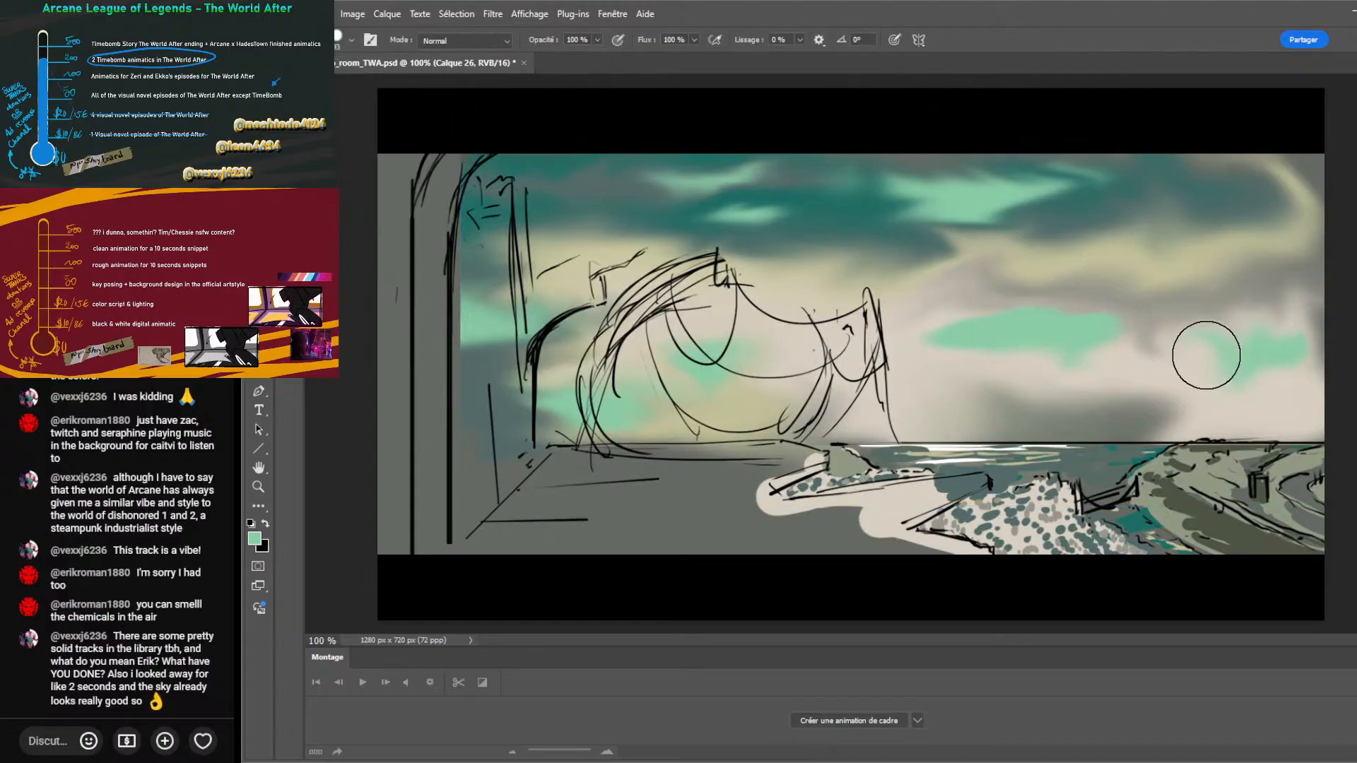
pyautogui.moveTo(1212, 258)
pyautogui.mouseDown()
pyautogui.moveTo(1318, 230)
pyautogui.moveTo(1261, 221)
pyautogui.moveTo(1202, 159)
pyautogui.mouseUp()
pyautogui.hotkey('ctrl', 'z')
# Smudge the flipped sky's right edge, mint patches and grey cloud near the horizon so their edges blend.
pyautogui.press('r')
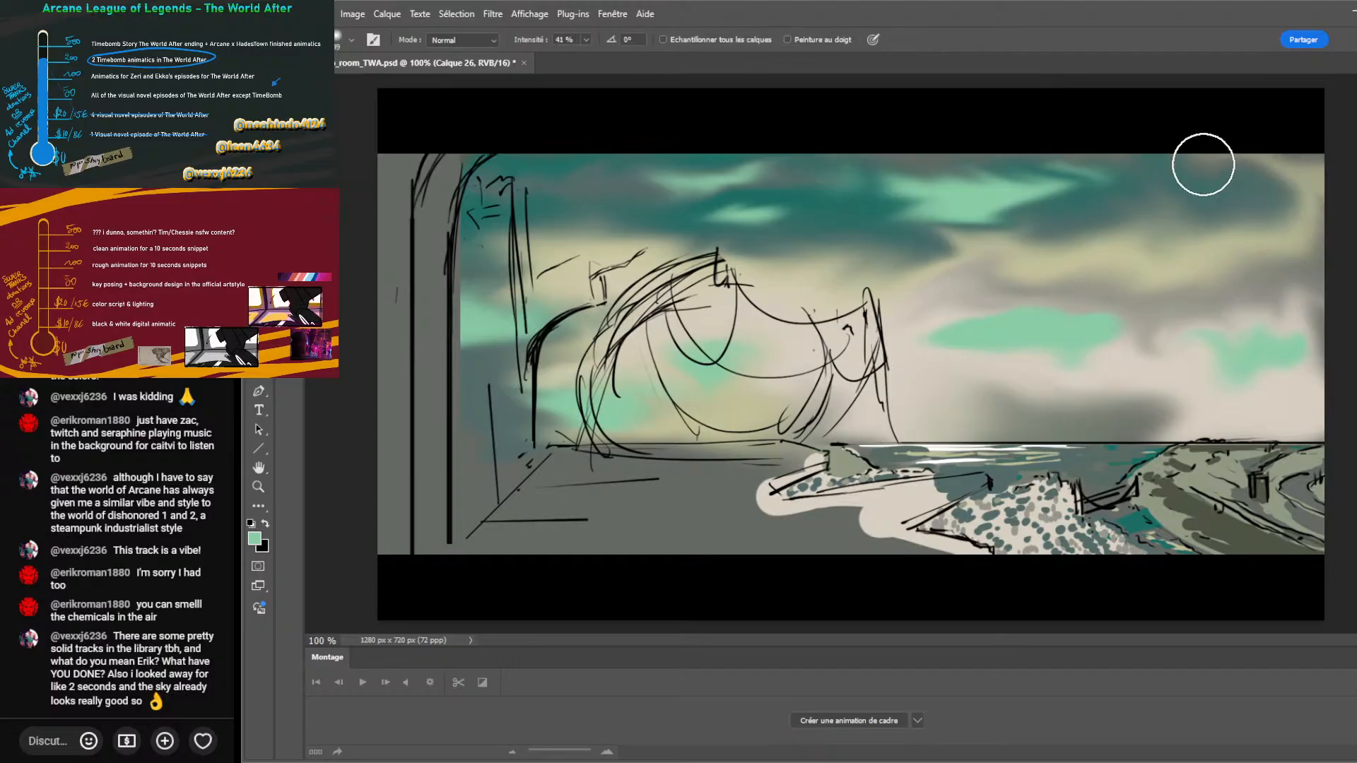
pyautogui.moveTo(1234, 339); pyautogui.dragTo(1323, 341)
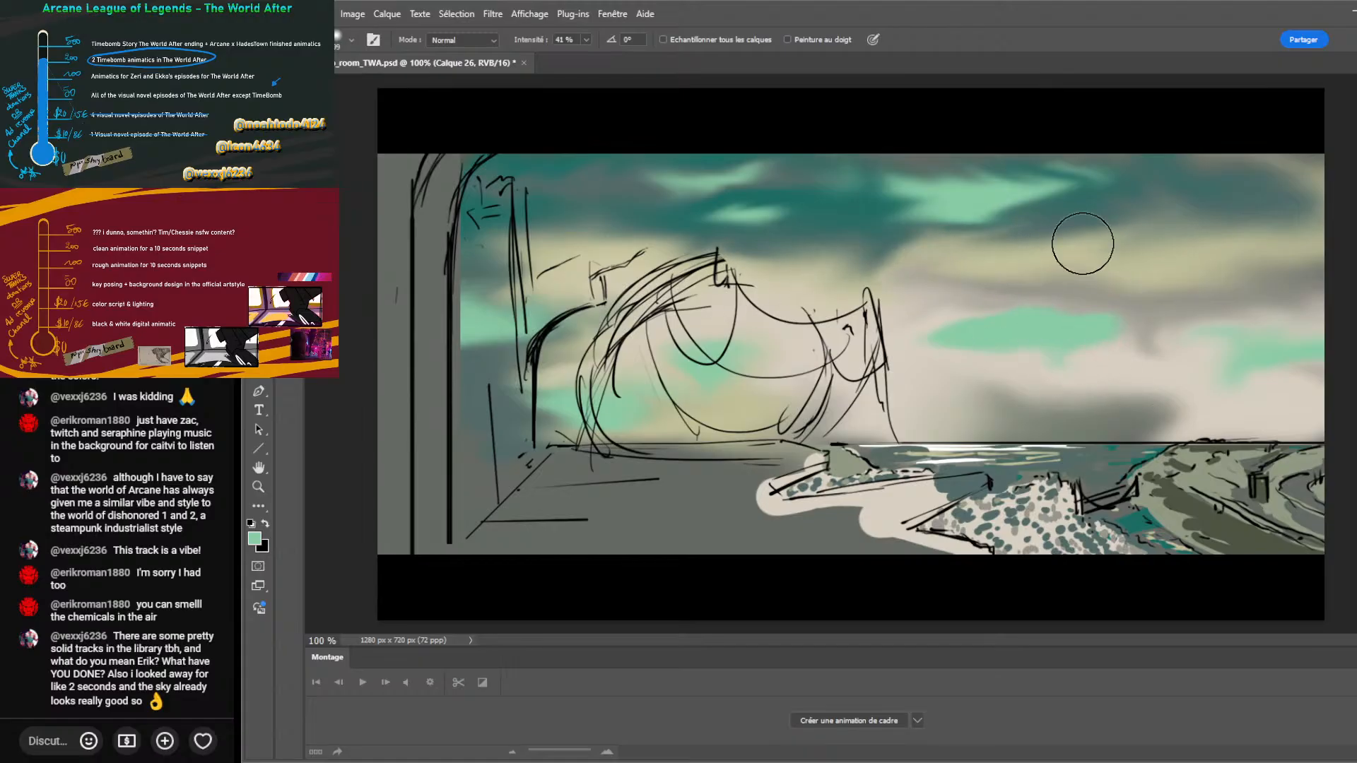
pyautogui.moveTo(1081, 243)
pyautogui.mouseDown()
pyautogui.moveTo(1143, 240)
pyautogui.moveTo(1046, 241)
pyautogui.mouseUp()
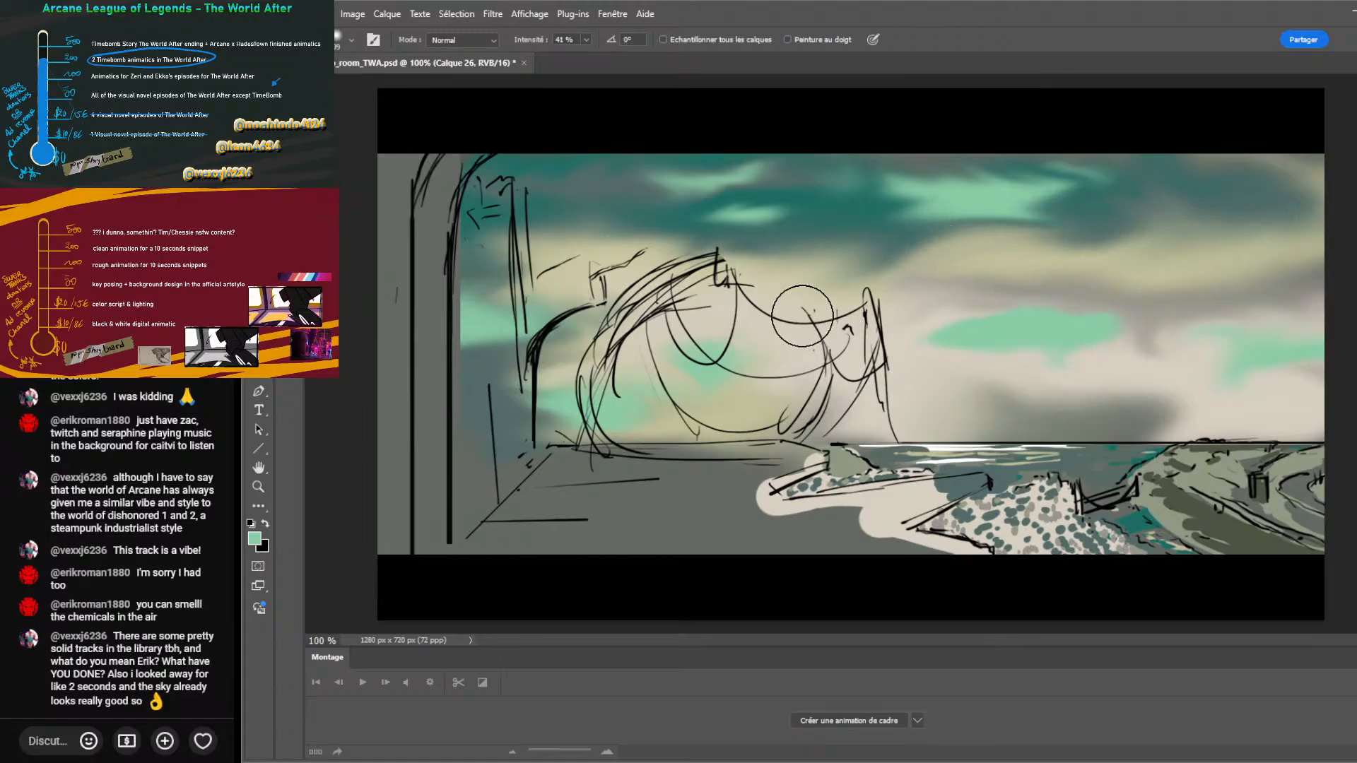
pyautogui.moveTo(952, 411)
pyautogui.mouseDown()
pyautogui.moveTo(1145, 414)
pyautogui.moveTo(918, 415)
pyautogui.mouseUp()
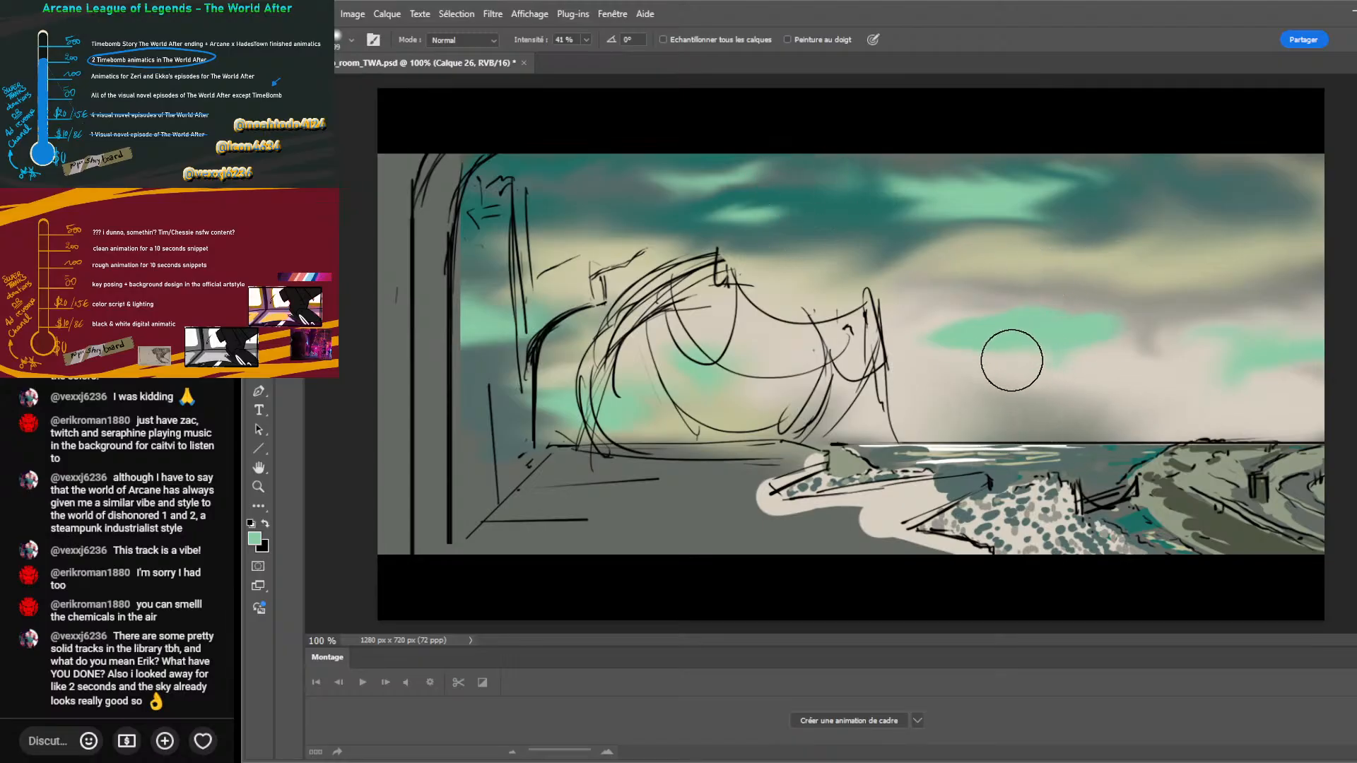
# Paint a sage-green patch in the sky just above the sea horizon and smudge its edges into the clouds.
pyautogui.press('b')
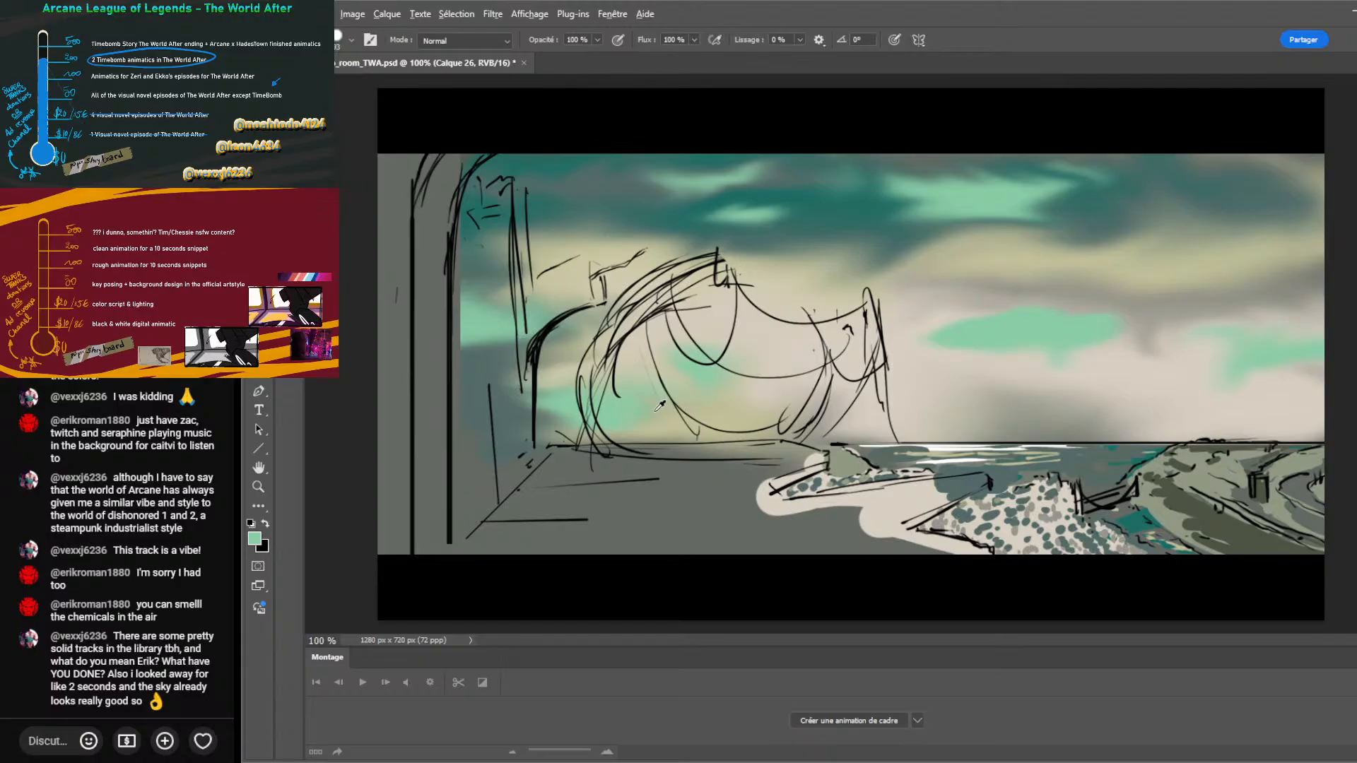
pyautogui.moveTo(996, 421); pyautogui.dragTo(1054, 417)
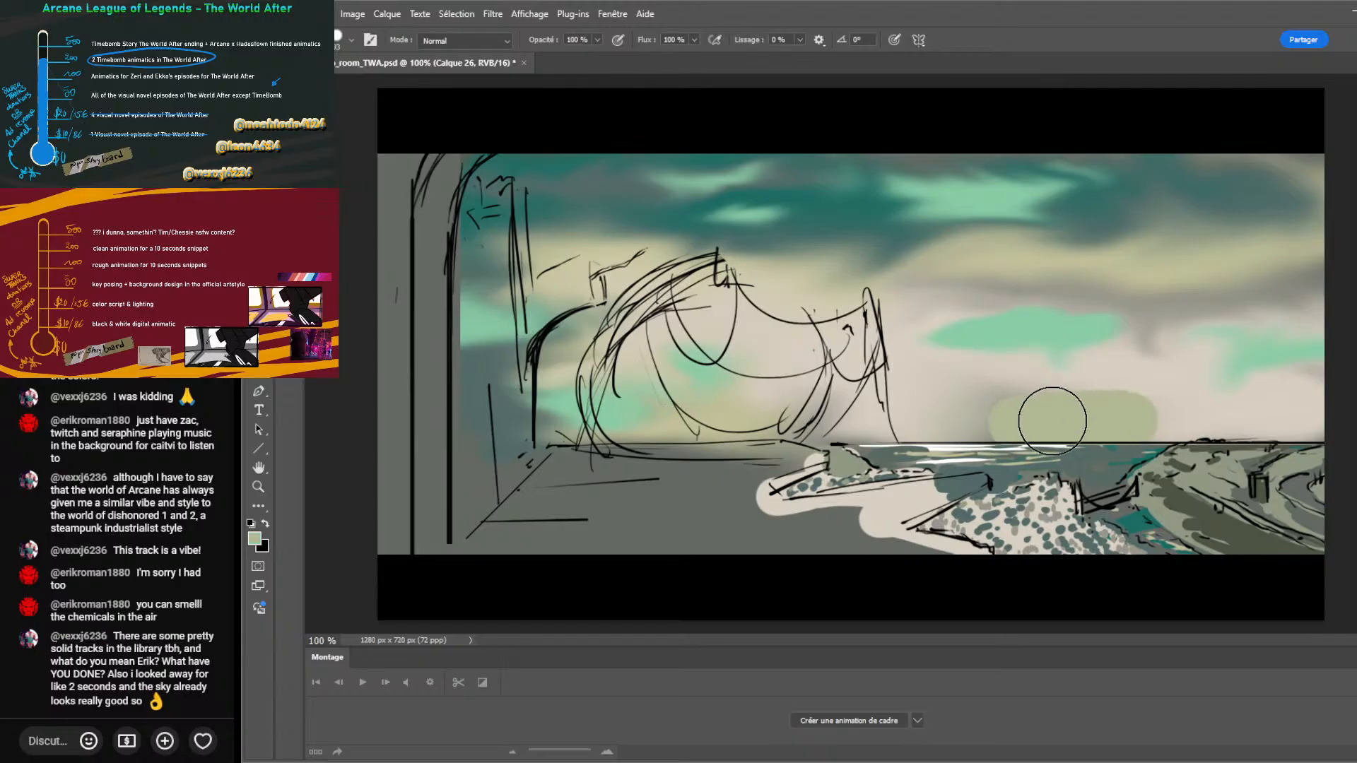
pyautogui.press('r')
pyautogui.moveTo(1039, 417)
pyautogui.mouseDown()
pyautogui.moveTo(1092, 396)
pyautogui.moveTo(990, 393)
pyautogui.moveTo(963, 424)
pyautogui.moveTo(916, 431)
pyautogui.moveTo(1023, 439)
pyautogui.moveTo(950, 451)
pyautogui.mouseUp()
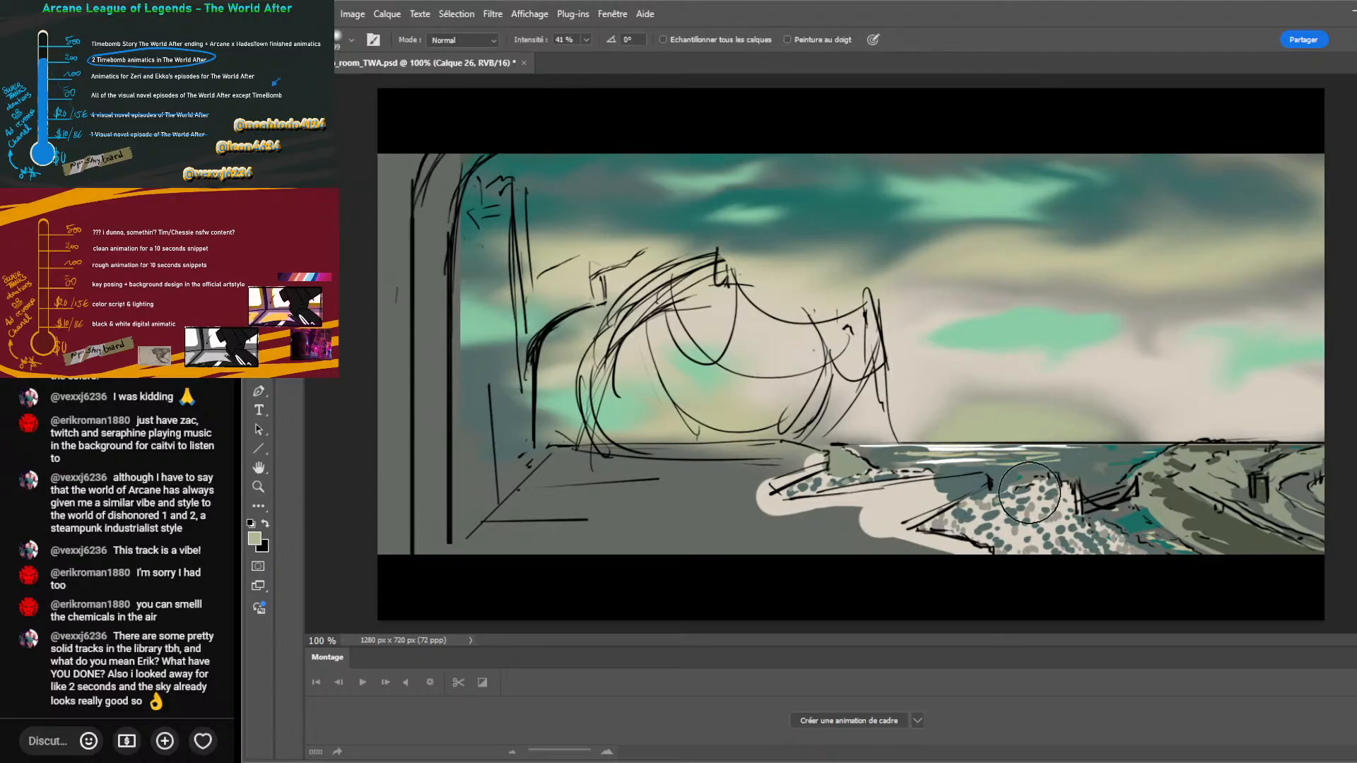
# Paint a thin pale-pink streak on the horizon within the sage-green patch and add cream sampled from the canvas over it.
pyautogui.press('b')
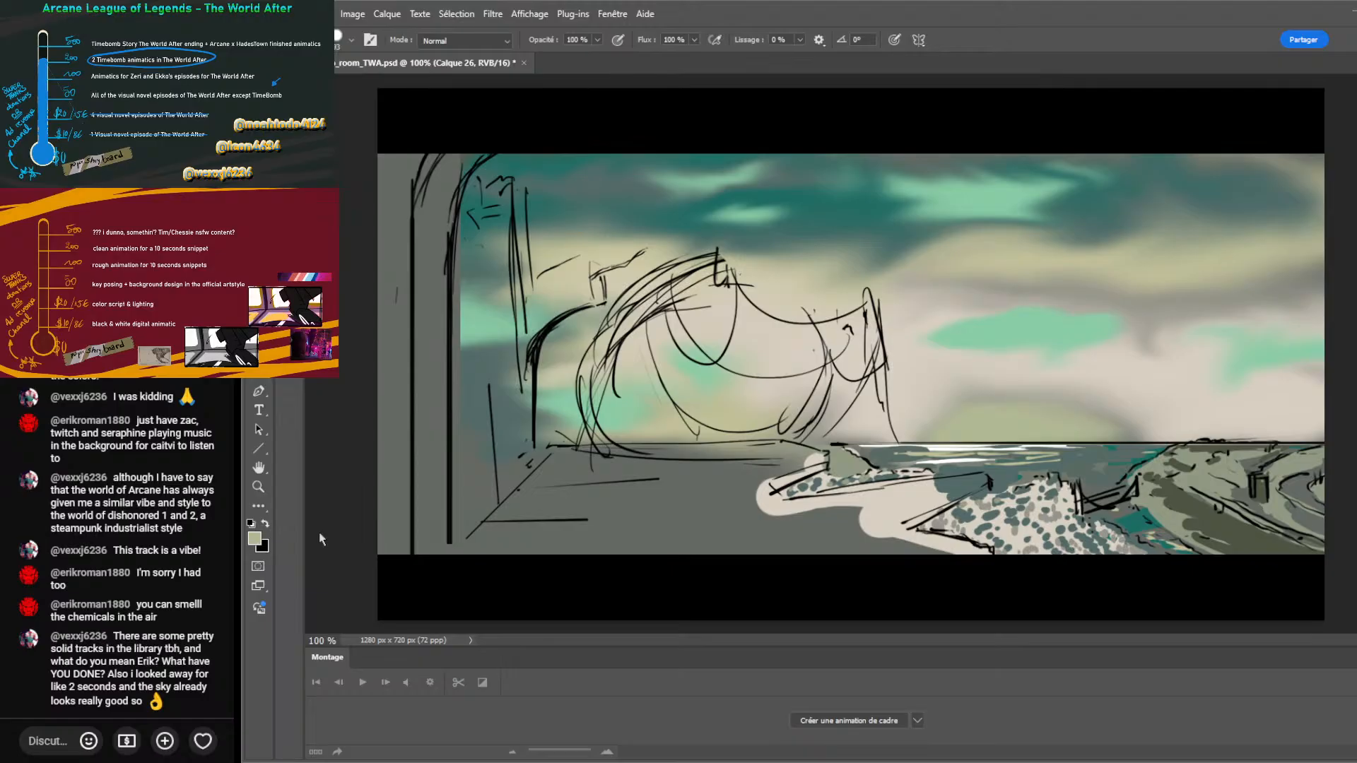
pyautogui.press('i')
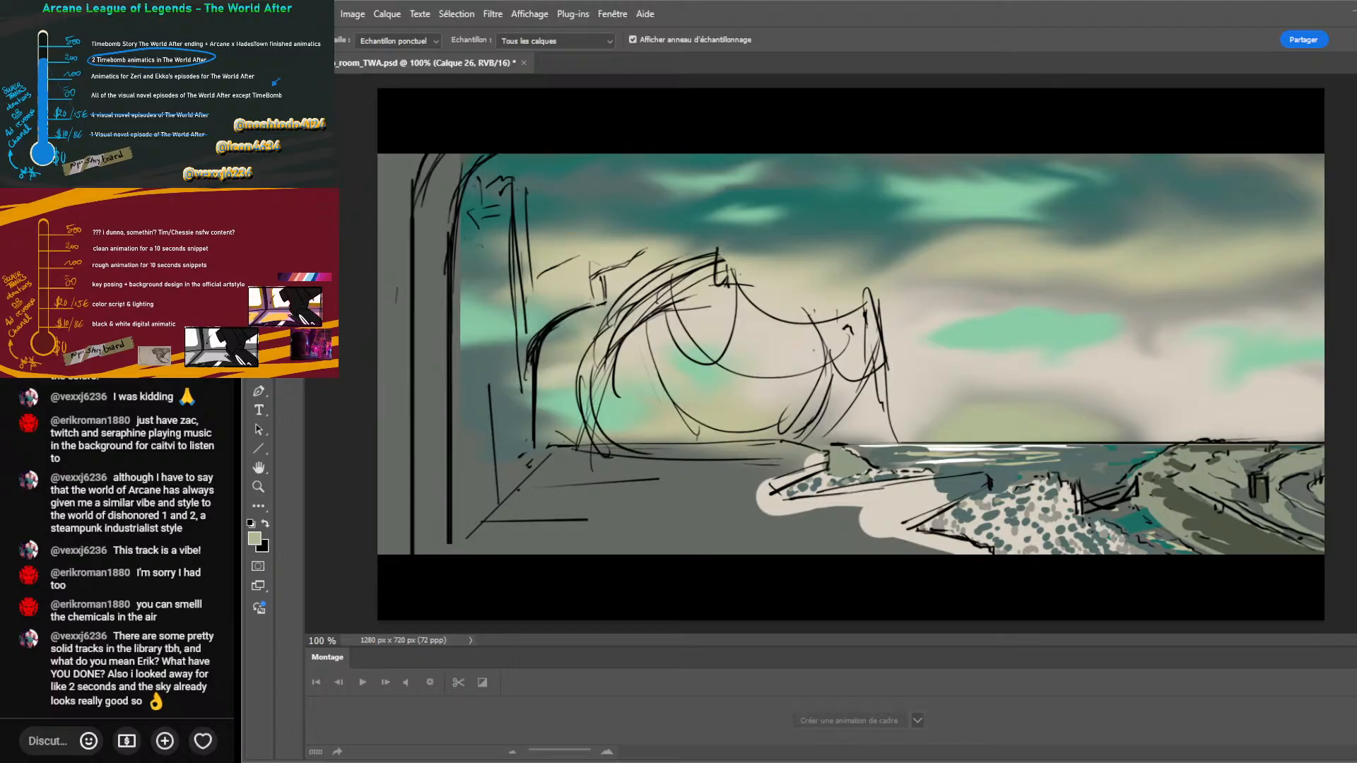
pyautogui.click(681, 305)
pyautogui.press('b')
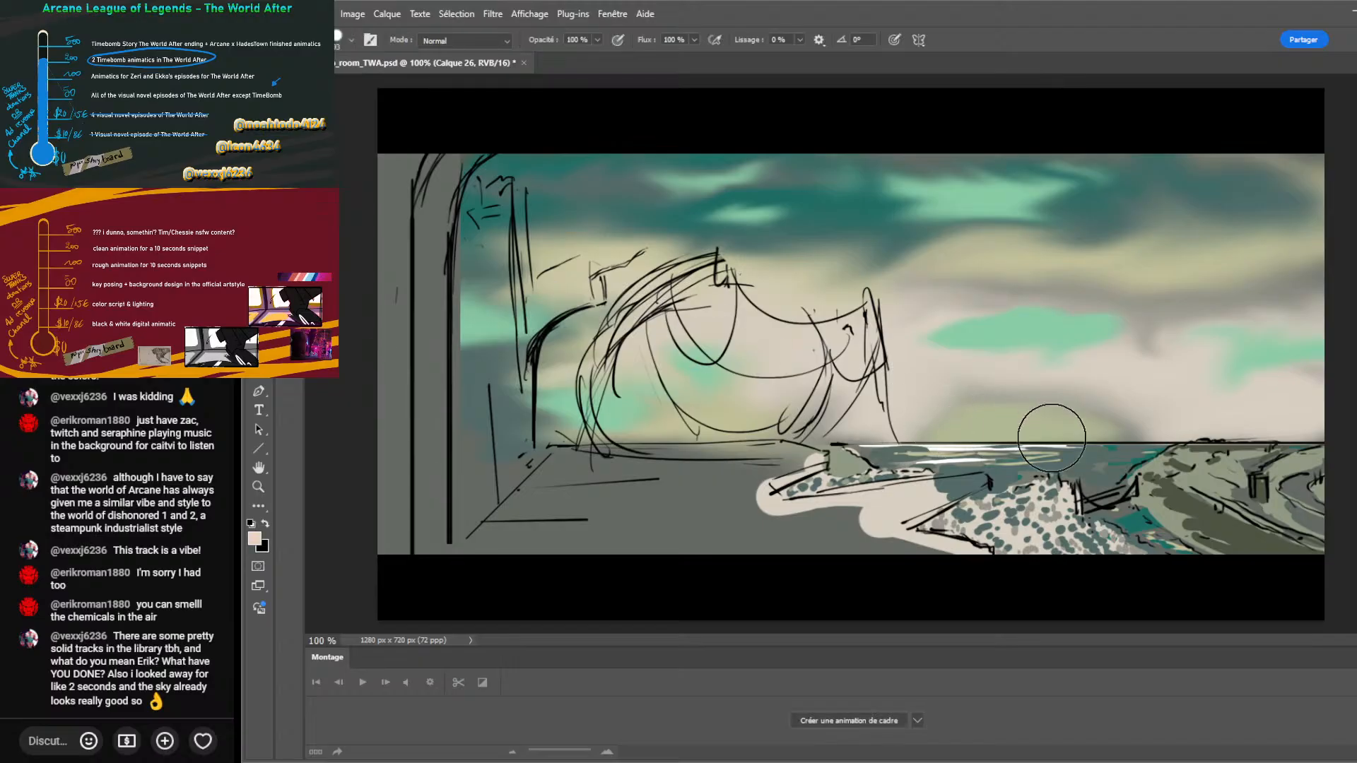
pyautogui.keyDown('alt'); pyautogui.rightClick(1052, 441); pyautogui.keyUp('alt')
pyautogui.moveTo(1033, 444)
pyautogui.mouseDown()
pyautogui.moveTo(984, 440)
pyautogui.moveTo(1024, 439)
pyautogui.mouseUp()
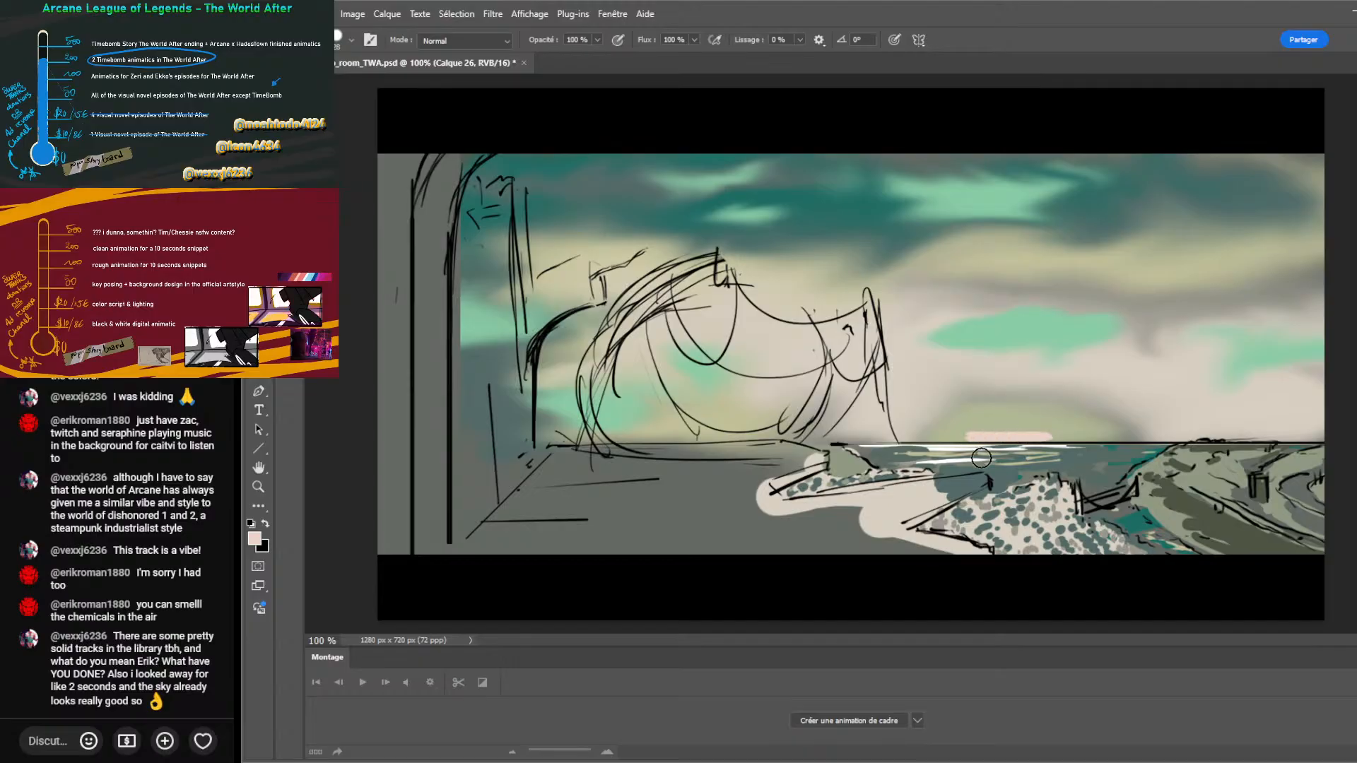
pyautogui.press('i')
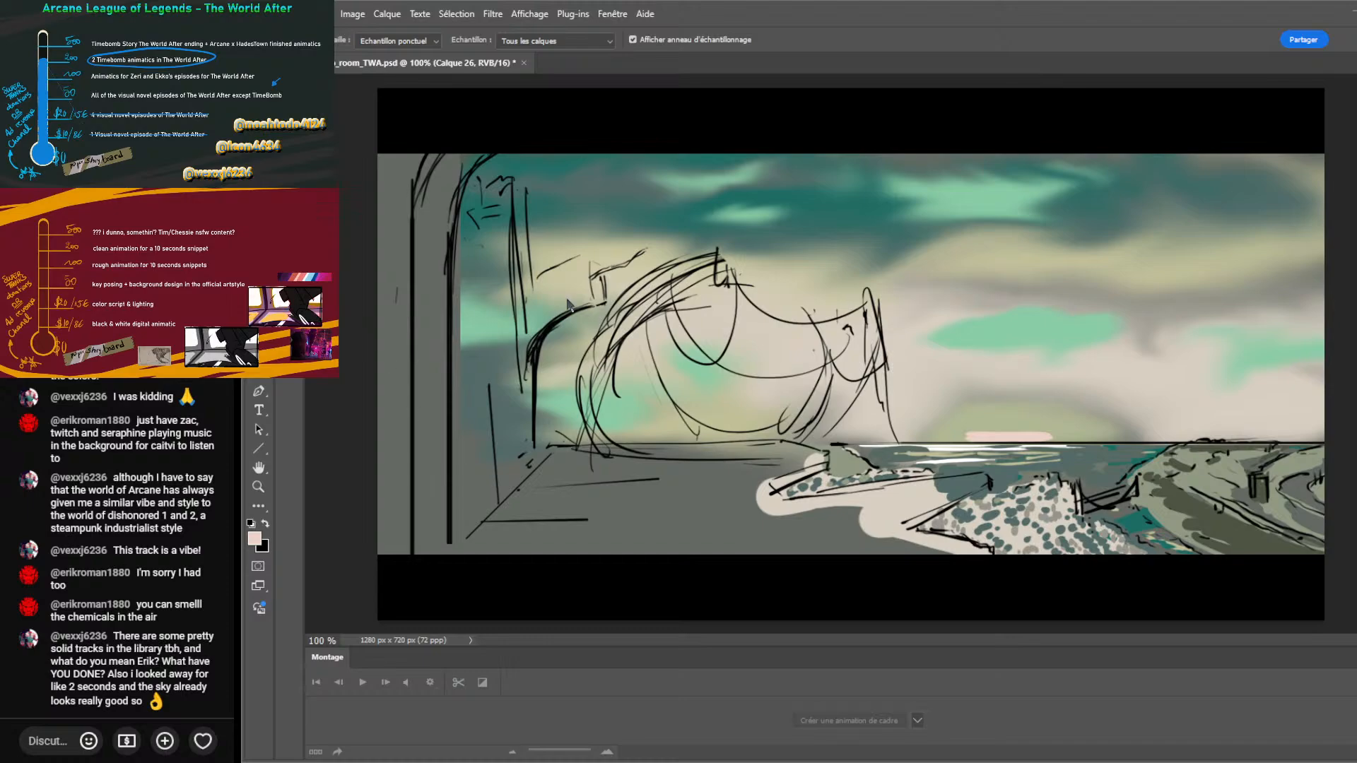
pyautogui.click(1017, 437)
pyautogui.press('b')
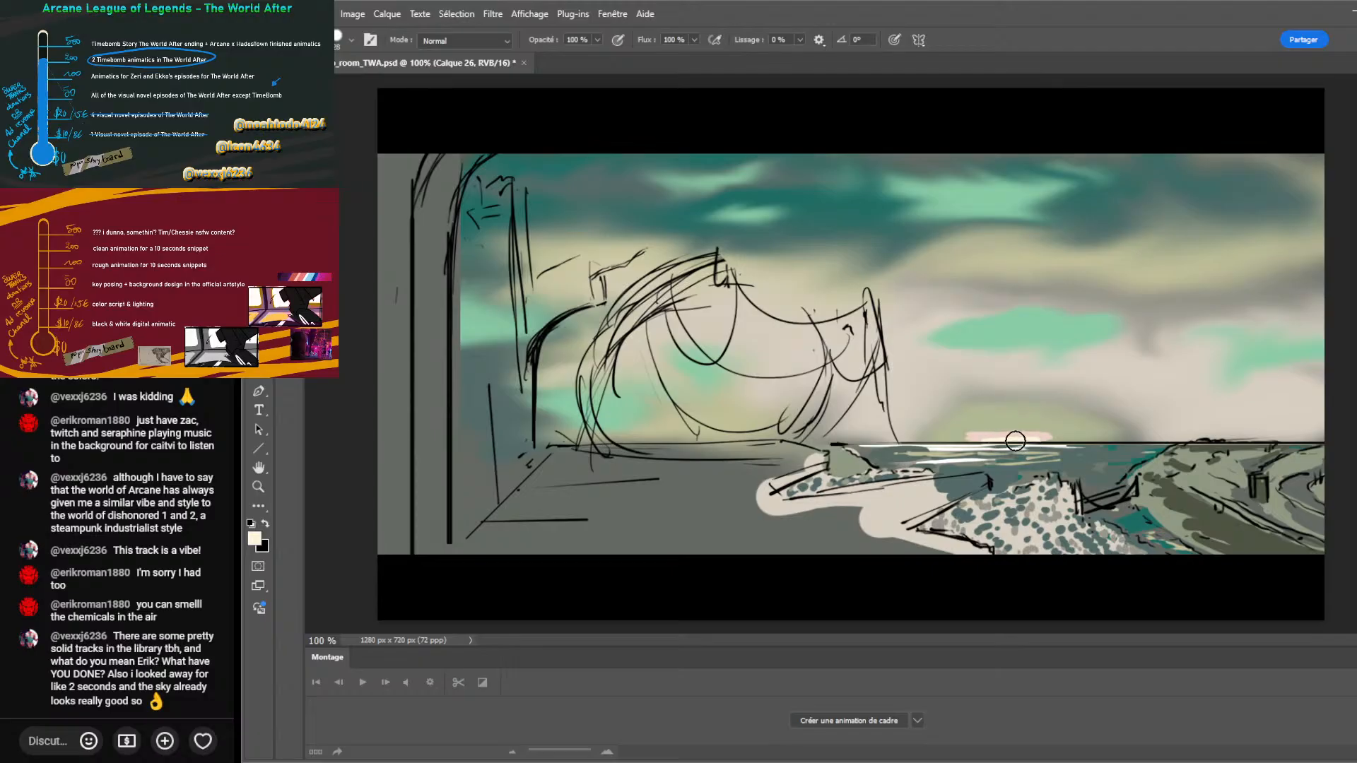
# Smudge the pink and cream streak into a soft glow on the horizon and blend the mint clouds above into wisps.
pyautogui.press('r')
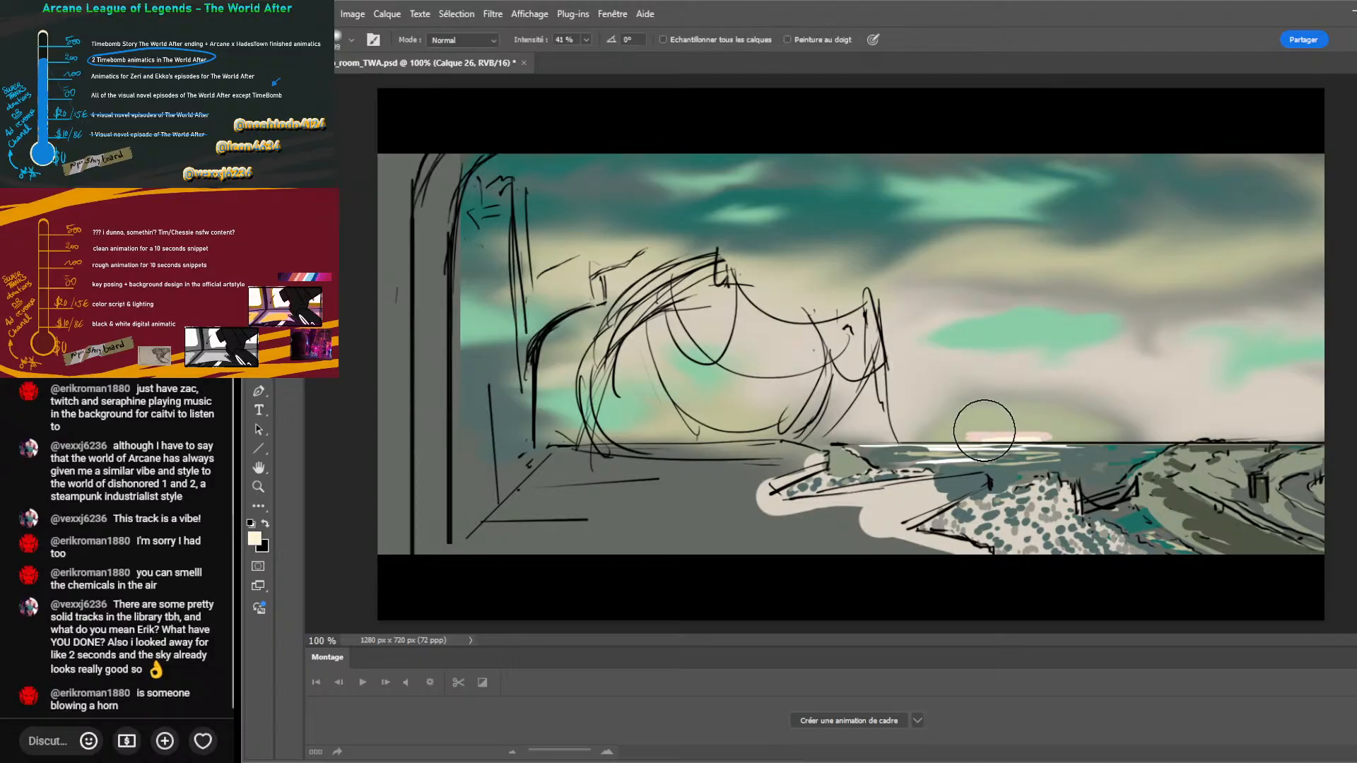
pyautogui.moveTo(991, 430)
pyautogui.mouseDown()
pyautogui.moveTo(1047, 434)
pyautogui.moveTo(1021, 450)
pyautogui.moveTo(980, 431)
pyautogui.moveTo(1017, 430)
pyautogui.moveTo(1031, 410)
pyautogui.moveTo(1019, 398)
pyautogui.moveTo(986, 399)
pyautogui.moveTo(989, 446)
pyautogui.moveTo(972, 450)
pyautogui.moveTo(979, 462)
pyautogui.moveTo(1031, 457)
pyautogui.moveTo(1004, 421)
pyautogui.moveTo(937, 428)
pyautogui.moveTo(1054, 403)
pyautogui.mouseUp()
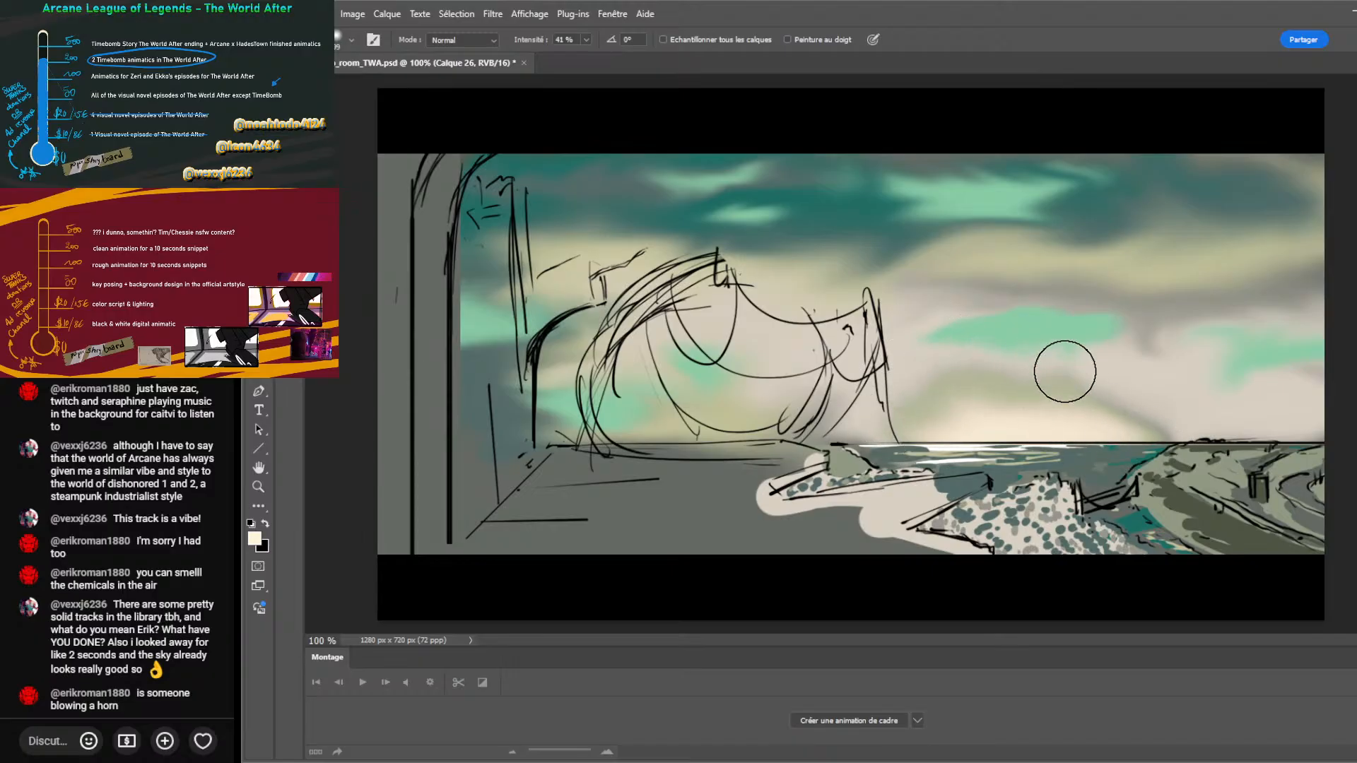
pyautogui.moveTo(1225, 391)
pyautogui.mouseDown()
pyautogui.moveTo(897, 430)
pyautogui.moveTo(997, 400)
pyautogui.moveTo(959, 407)
pyautogui.moveTo(1158, 424)
pyautogui.moveTo(1184, 411)
pyautogui.moveTo(1165, 387)
pyautogui.moveTo(1195, 407)
pyautogui.moveTo(1239, 408)
pyautogui.moveTo(1121, 323)
pyautogui.moveTo(1175, 284)
pyautogui.moveTo(1201, 282)
pyautogui.moveTo(1228, 329)
pyautogui.moveTo(1268, 294)
pyautogui.moveTo(1313, 323)
pyautogui.moveTo(1157, 302)
pyautogui.moveTo(1137, 313)
pyautogui.moveTo(1173, 359)
pyautogui.moveTo(1242, 336)
pyautogui.moveTo(1221, 324)
pyautogui.moveTo(1241, 304)
pyautogui.moveTo(1152, 288)
pyautogui.moveTo(1025, 292)
pyautogui.moveTo(1094, 304)
pyautogui.moveTo(1328, 268)
pyautogui.moveTo(937, 319)
pyautogui.moveTo(964, 354)
pyautogui.moveTo(947, 354)
pyautogui.moveTo(1122, 356)
pyautogui.moveTo(1026, 318)
pyautogui.moveTo(1022, 354)
pyautogui.moveTo(1122, 330)
pyautogui.moveTo(990, 316)
pyautogui.moveTo(1121, 327)
pyautogui.moveTo(1153, 306)
pyautogui.moveTo(955, 326)
pyautogui.moveTo(1179, 306)
pyautogui.moveTo(1067, 319)
pyautogui.moveTo(1157, 321)
pyautogui.moveTo(1029, 324)
pyautogui.moveTo(1052, 319)
pyautogui.moveTo(973, 298)
pyautogui.moveTo(1003, 331)
pyautogui.moveTo(1001, 352)
pyautogui.moveTo(1213, 339)
pyautogui.moveTo(896, 341)
pyautogui.moveTo(1013, 351)
pyautogui.moveTo(969, 391)
pyautogui.moveTo(992, 365)
pyautogui.moveTo(983, 335)
pyautogui.moveTo(931, 342)
pyautogui.moveTo(1000, 331)
pyautogui.mouseUp()
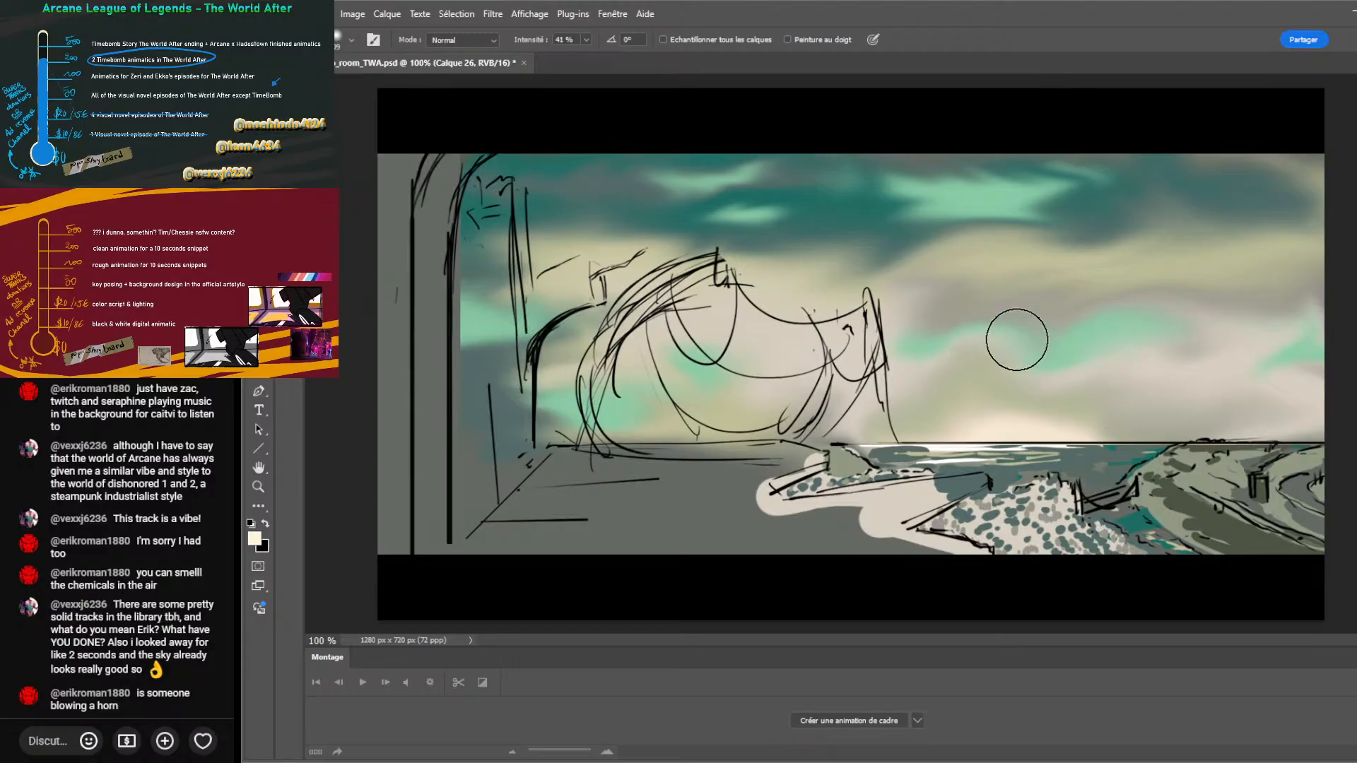
pyautogui.moveTo(1043, 351)
pyautogui.mouseDown()
pyautogui.moveTo(1045, 339)
pyautogui.moveTo(1009, 324)
pyautogui.mouseUp()
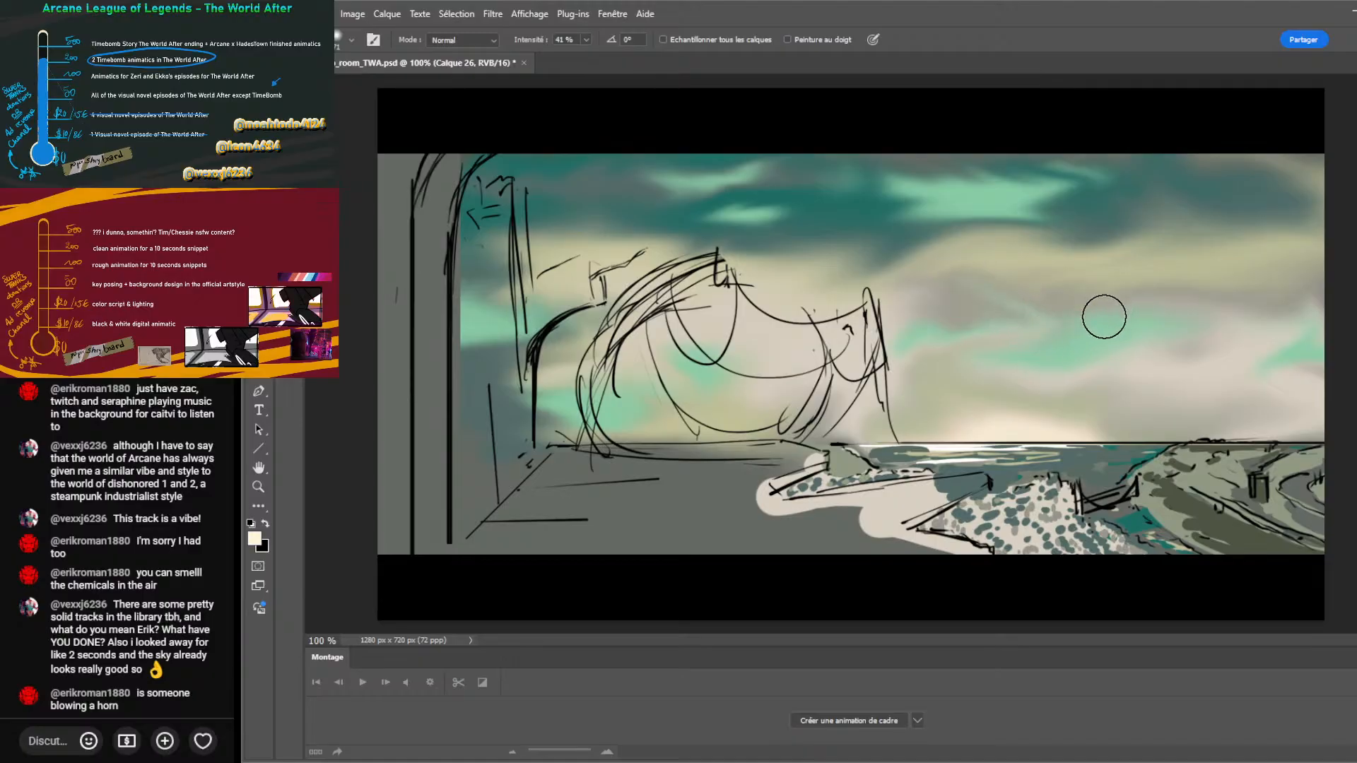
# Dab light pink beside the horizon glow, smudge it into the sky, and soften the edge of the upper mint cloud.
pyautogui.press('b')
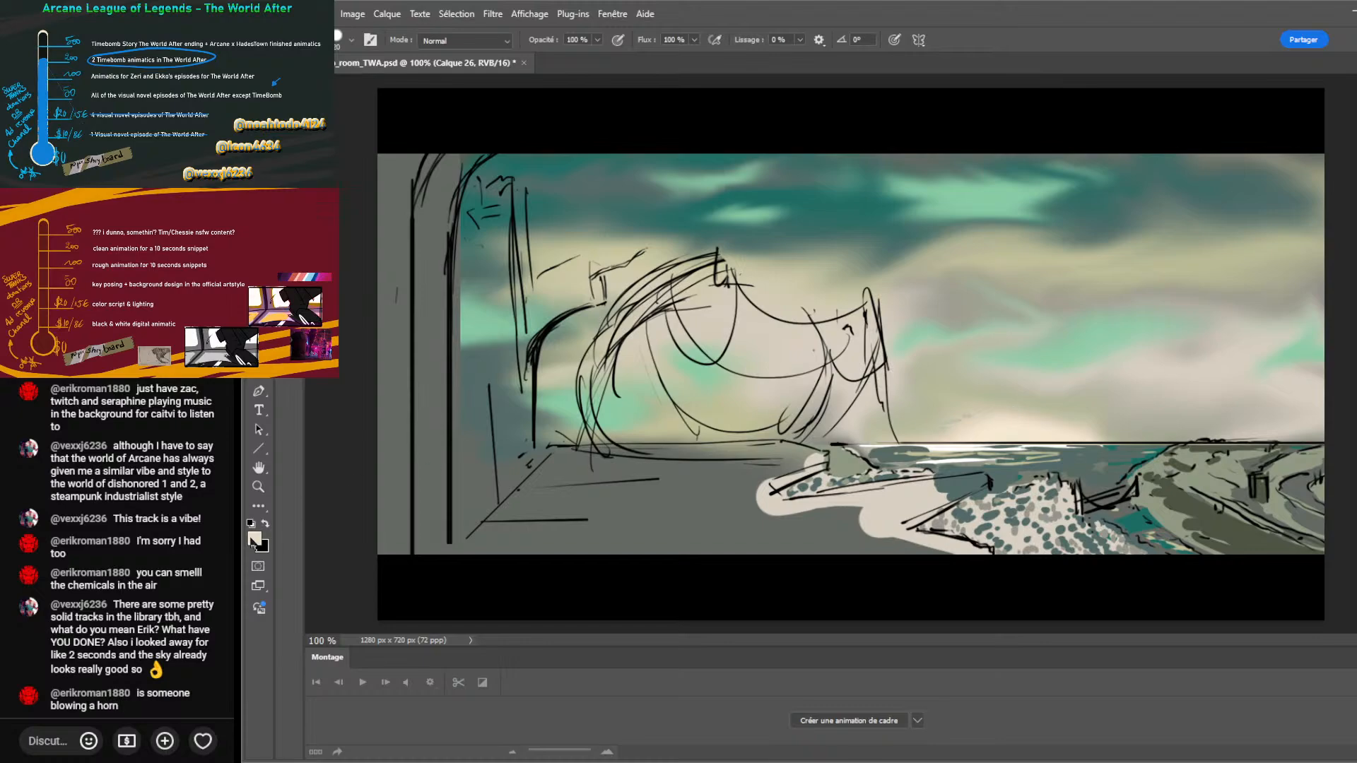
pyautogui.press('i')
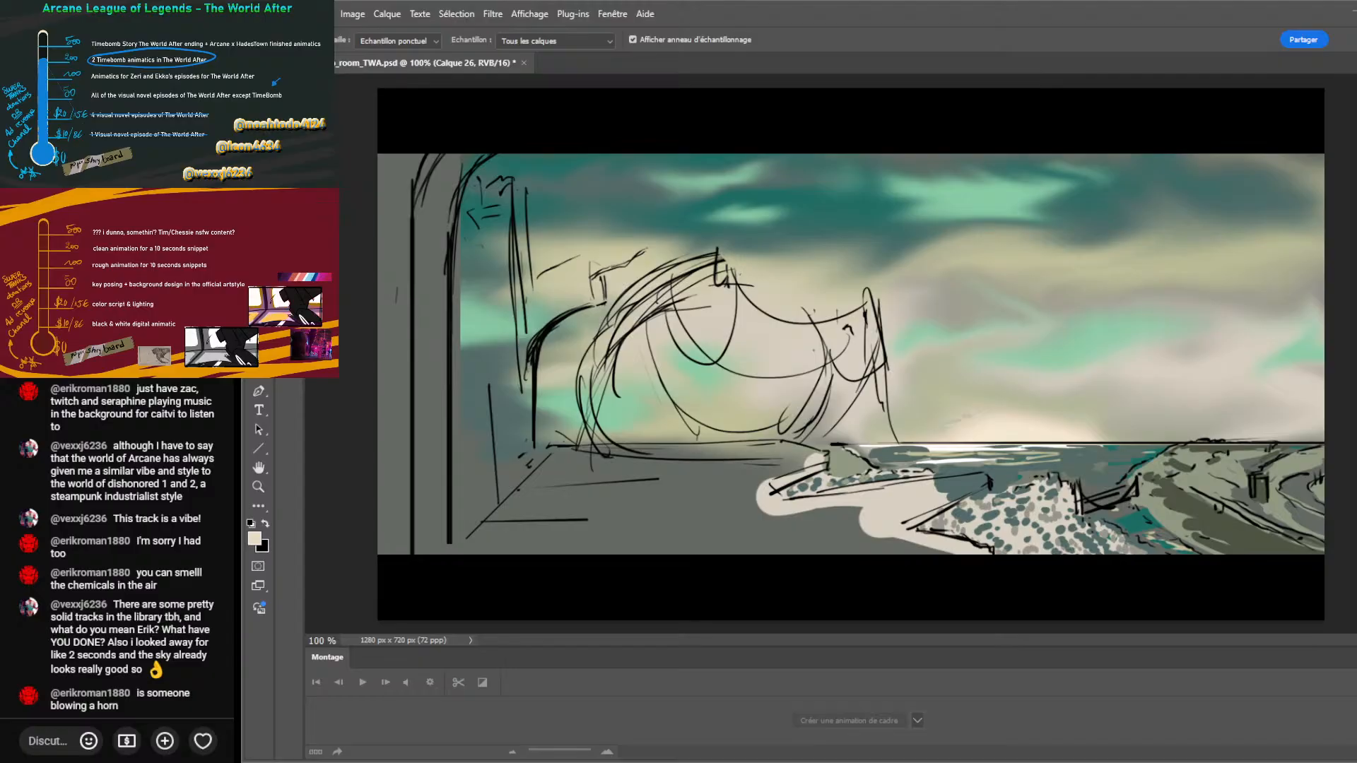
pyautogui.click(949, 422)
pyautogui.press('b')
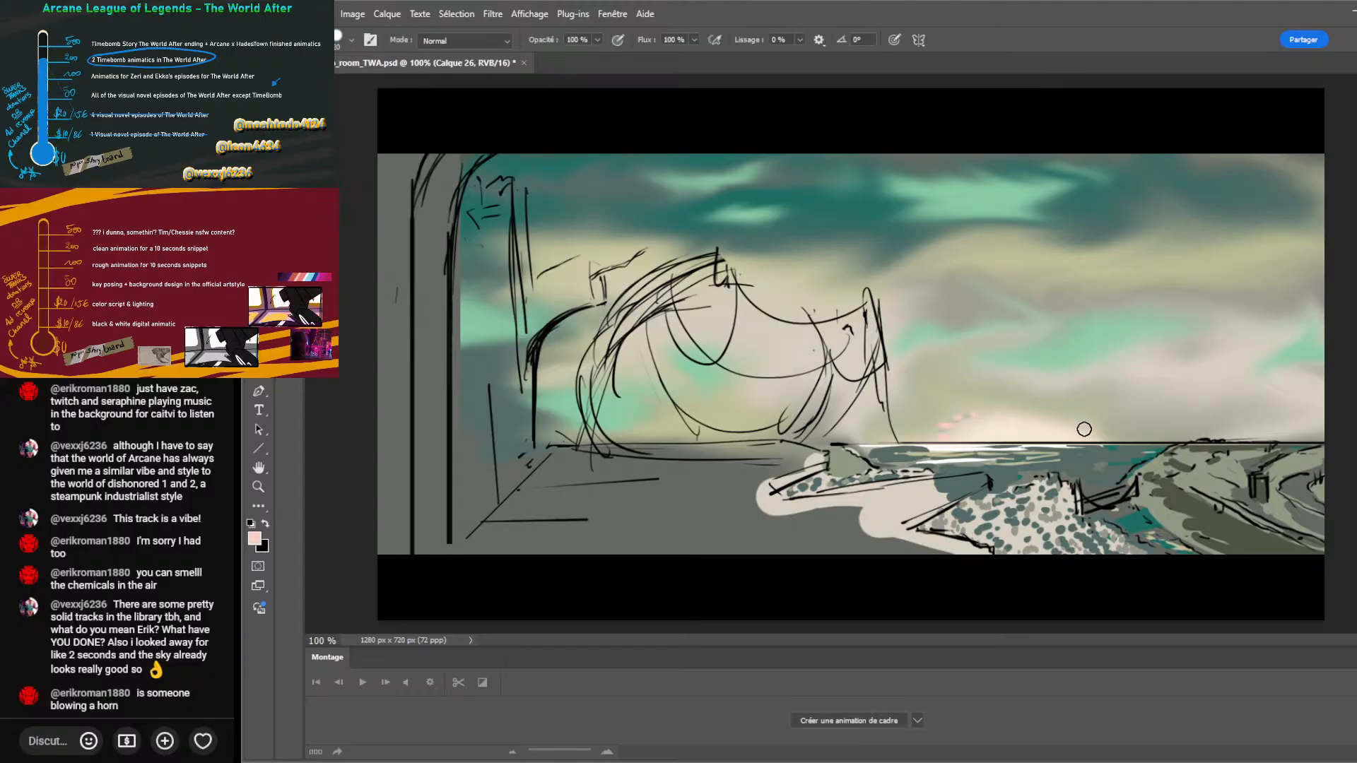
pyautogui.press('r')
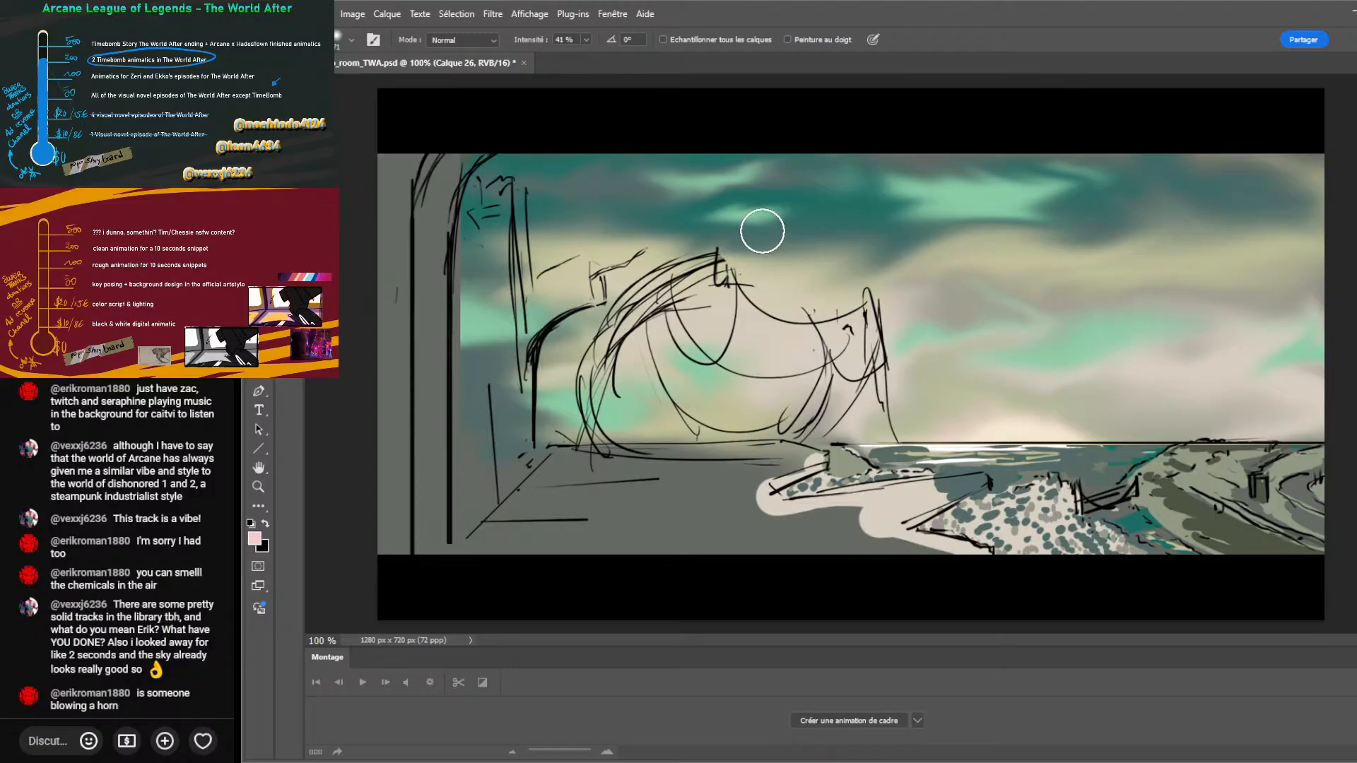
pyautogui.moveTo(879, 193); pyautogui.dragTo(887, 200)
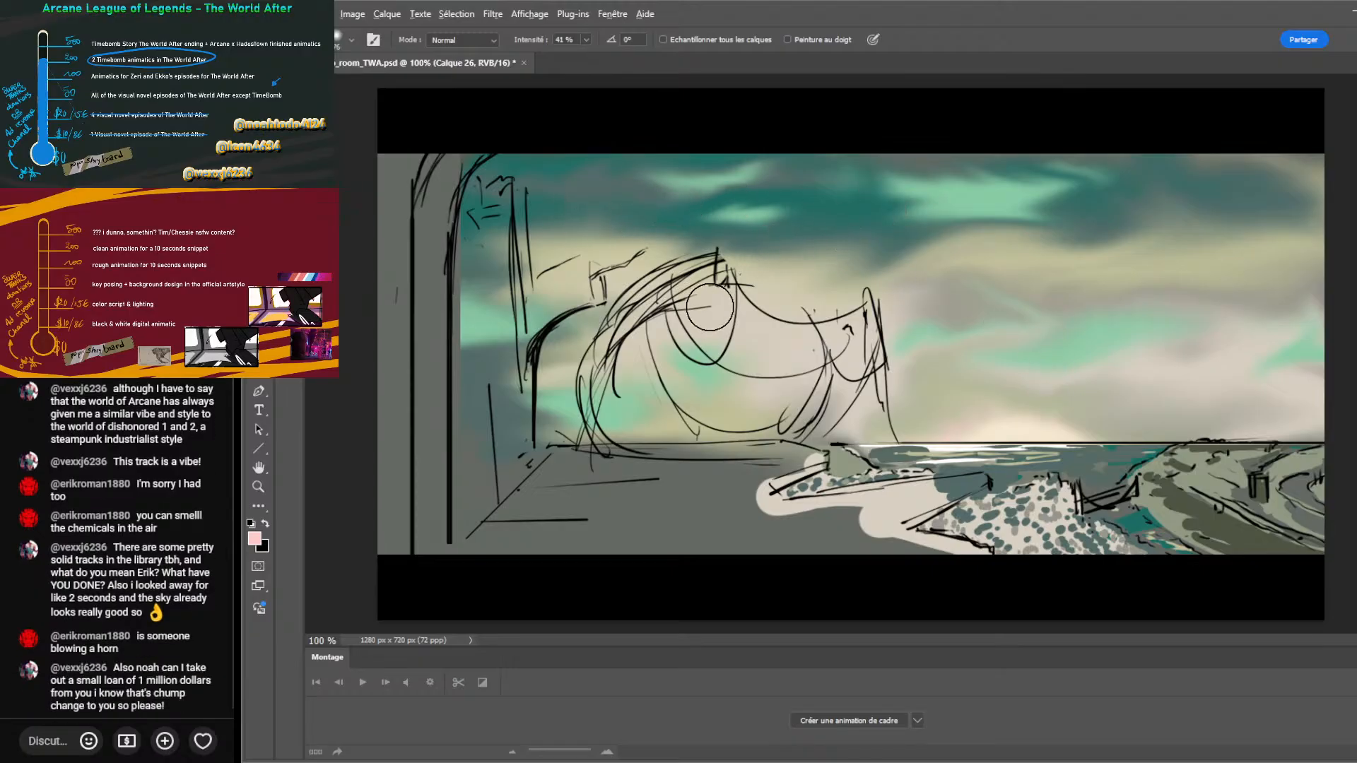
# Paint slate-blue strokes in the sky's upper-left corner and darken them with a near-black blue.
pyautogui.press('b')
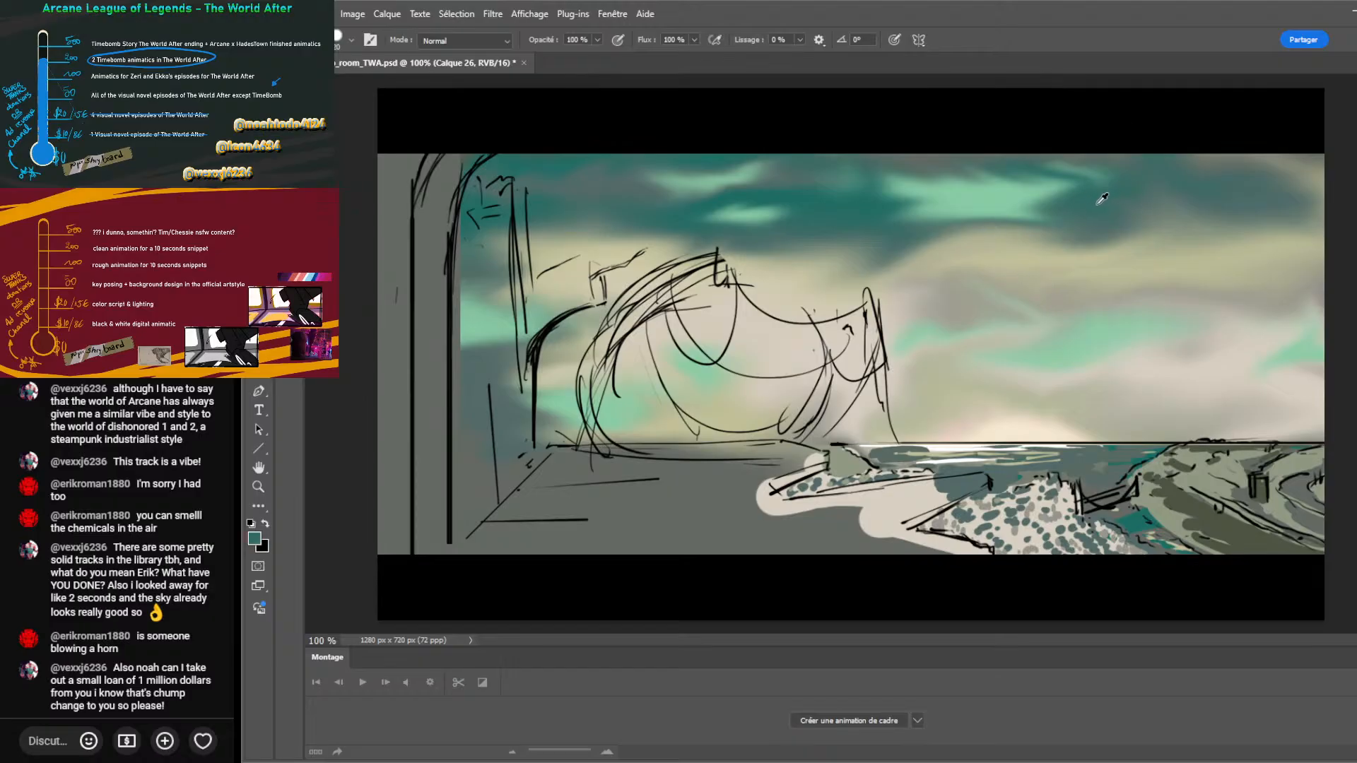
pyautogui.press('i')
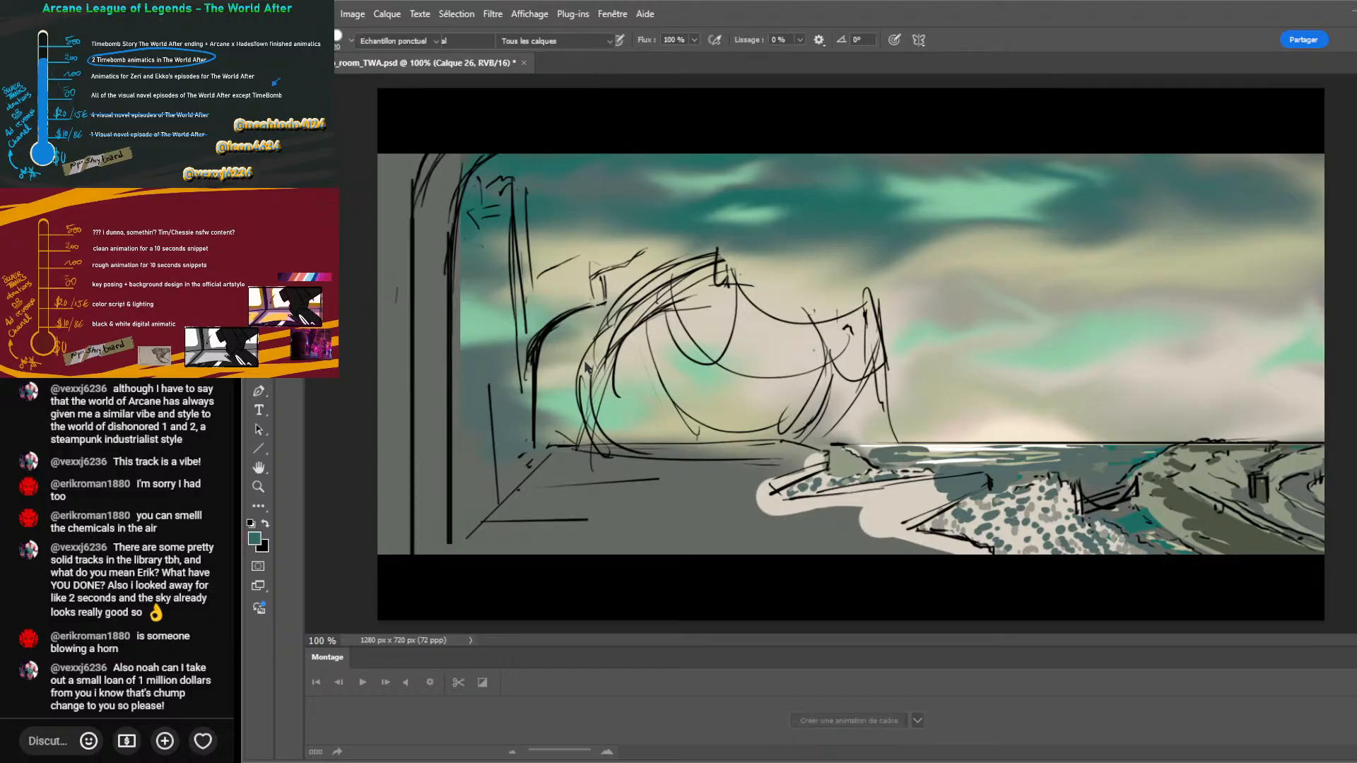
pyautogui.click(486, 380)
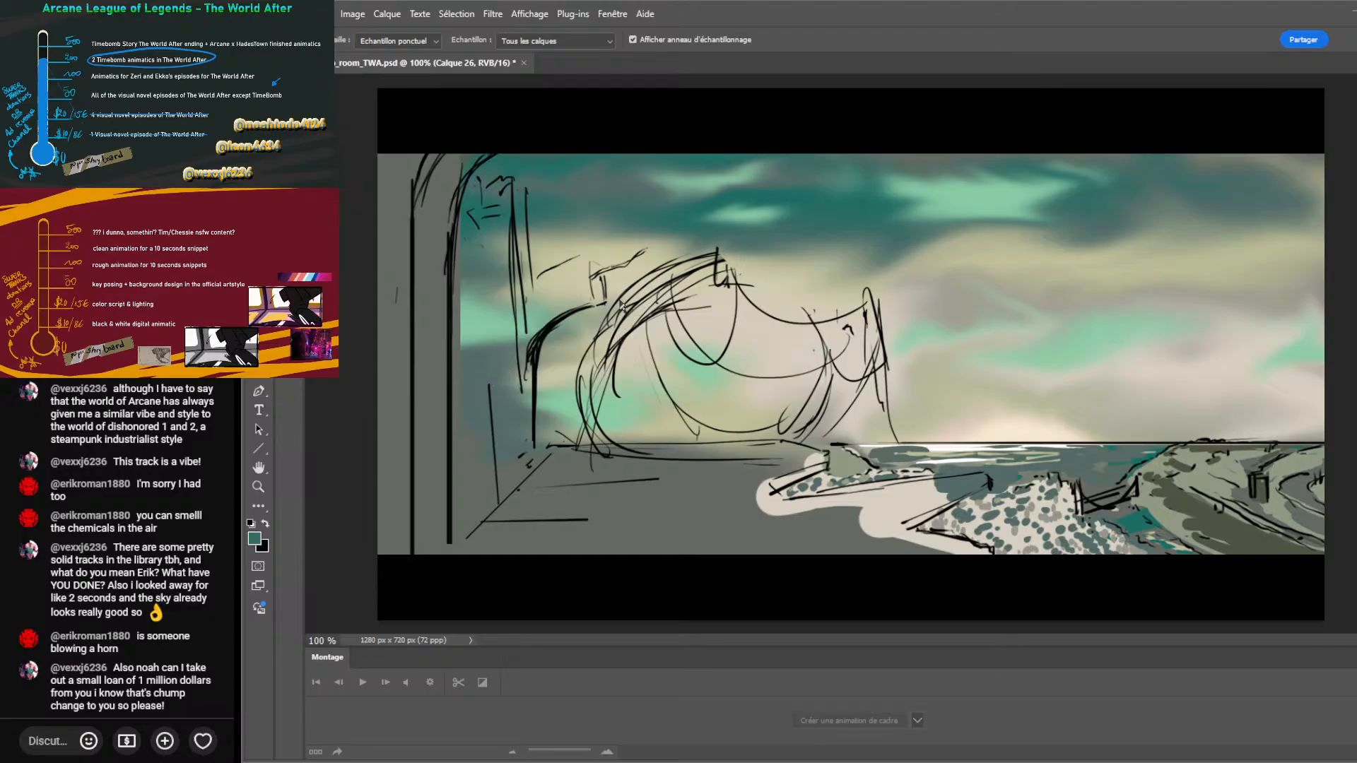
pyautogui.press('b')
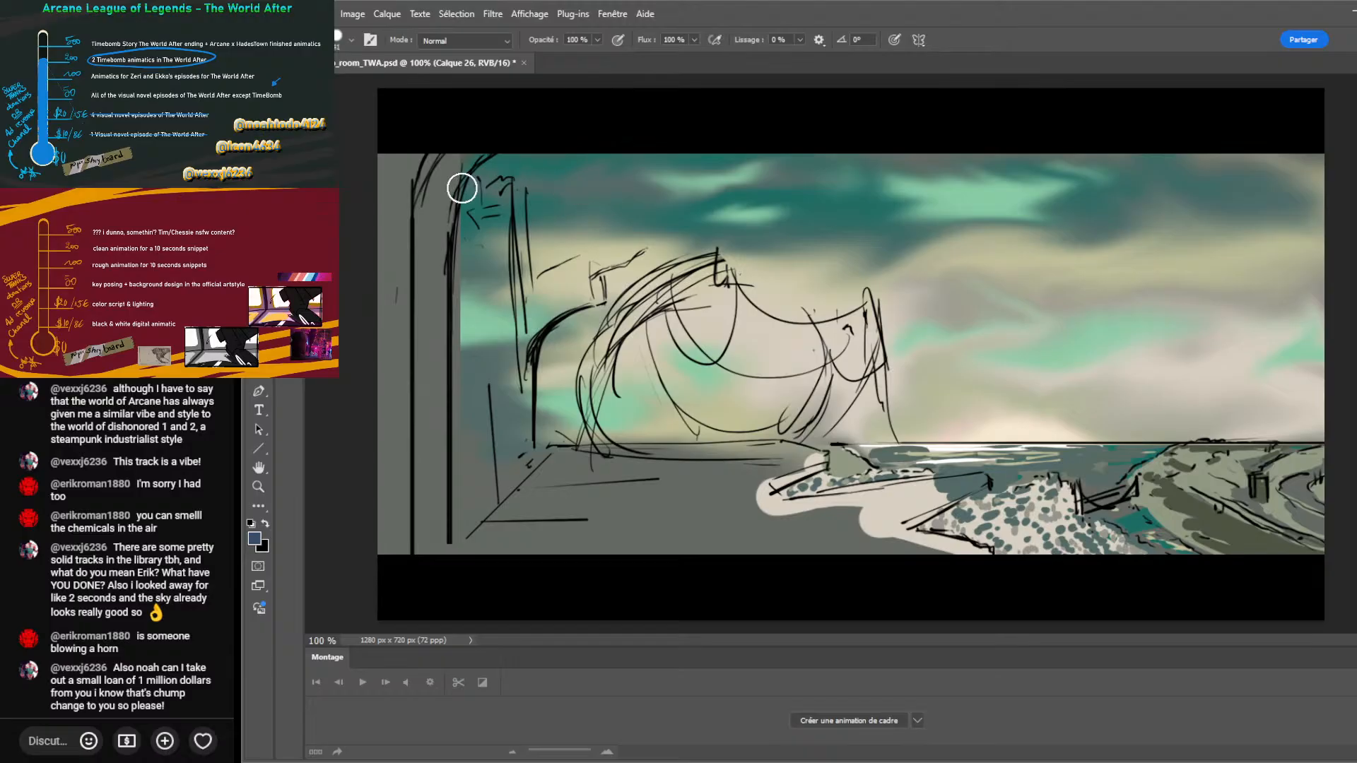
pyautogui.moveTo(462, 189); pyautogui.dragTo(561, 140)
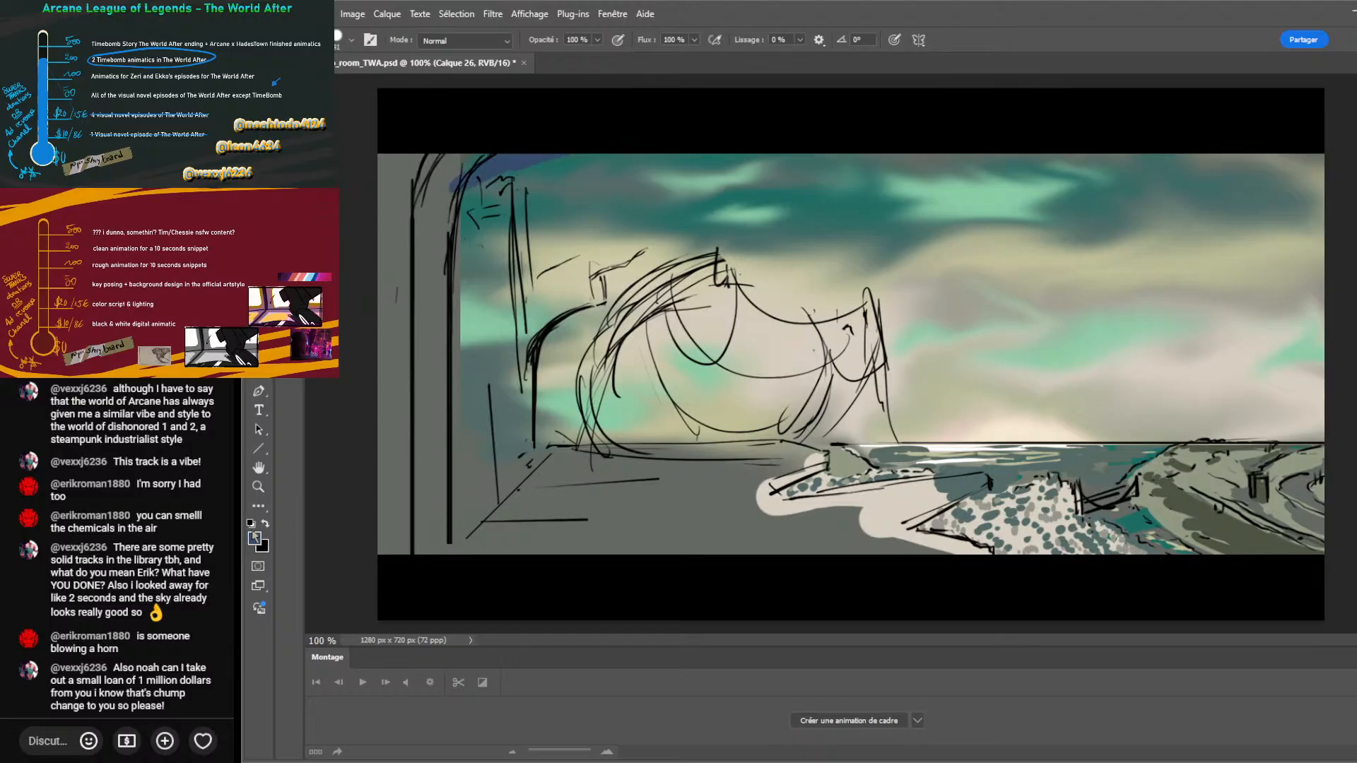
pyautogui.press('i')
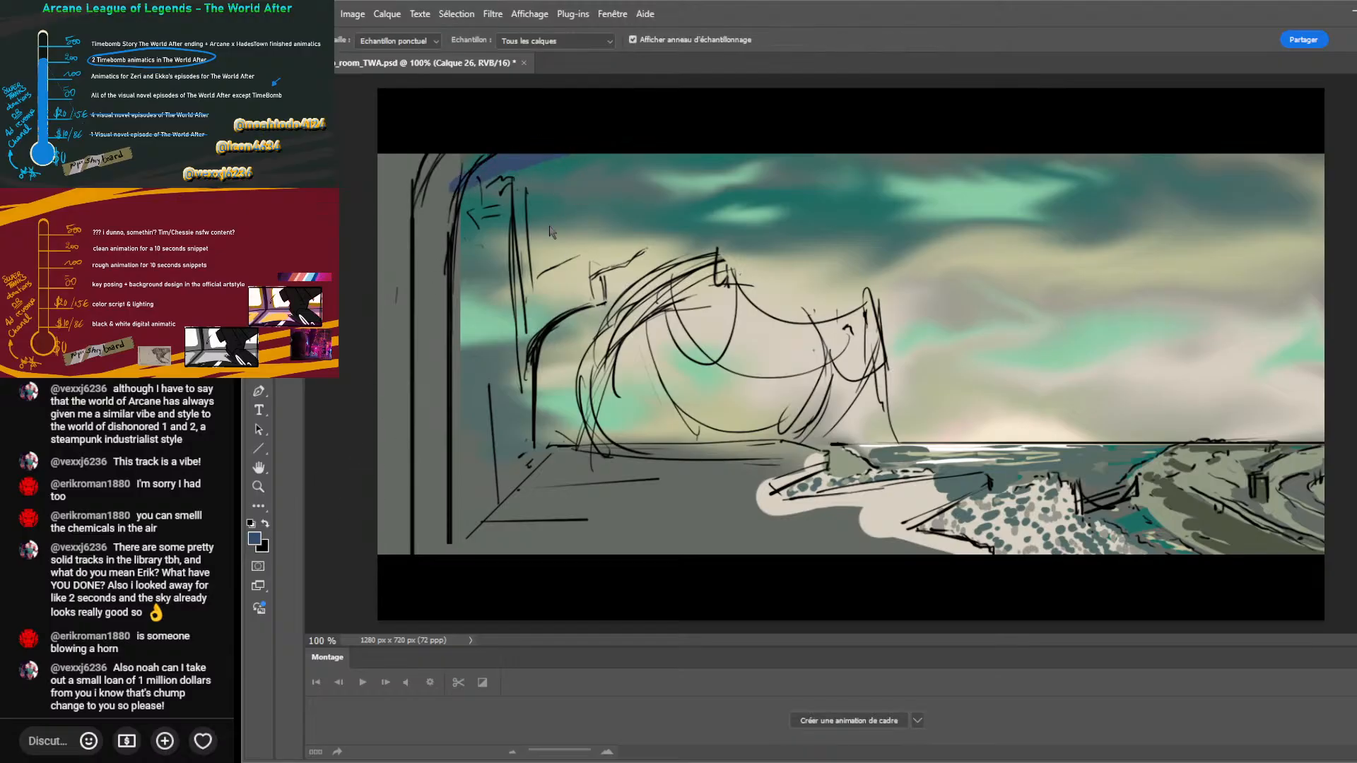
pyautogui.press('b')
pyautogui.moveTo(479, 161); pyautogui.dragTo(472, 161)
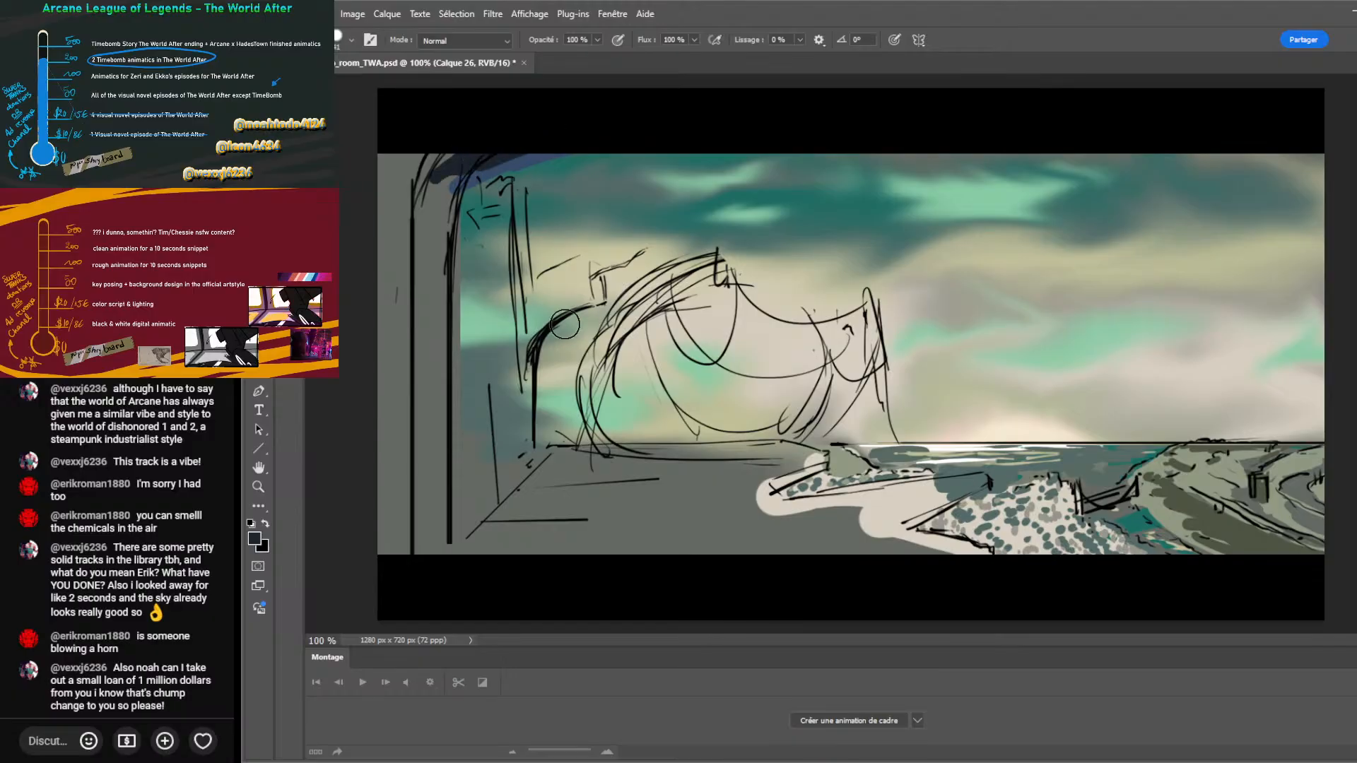
# Smudge the dark blue corner of the sky into the teal clouds and outward over the grey wall.
pyautogui.press('r')
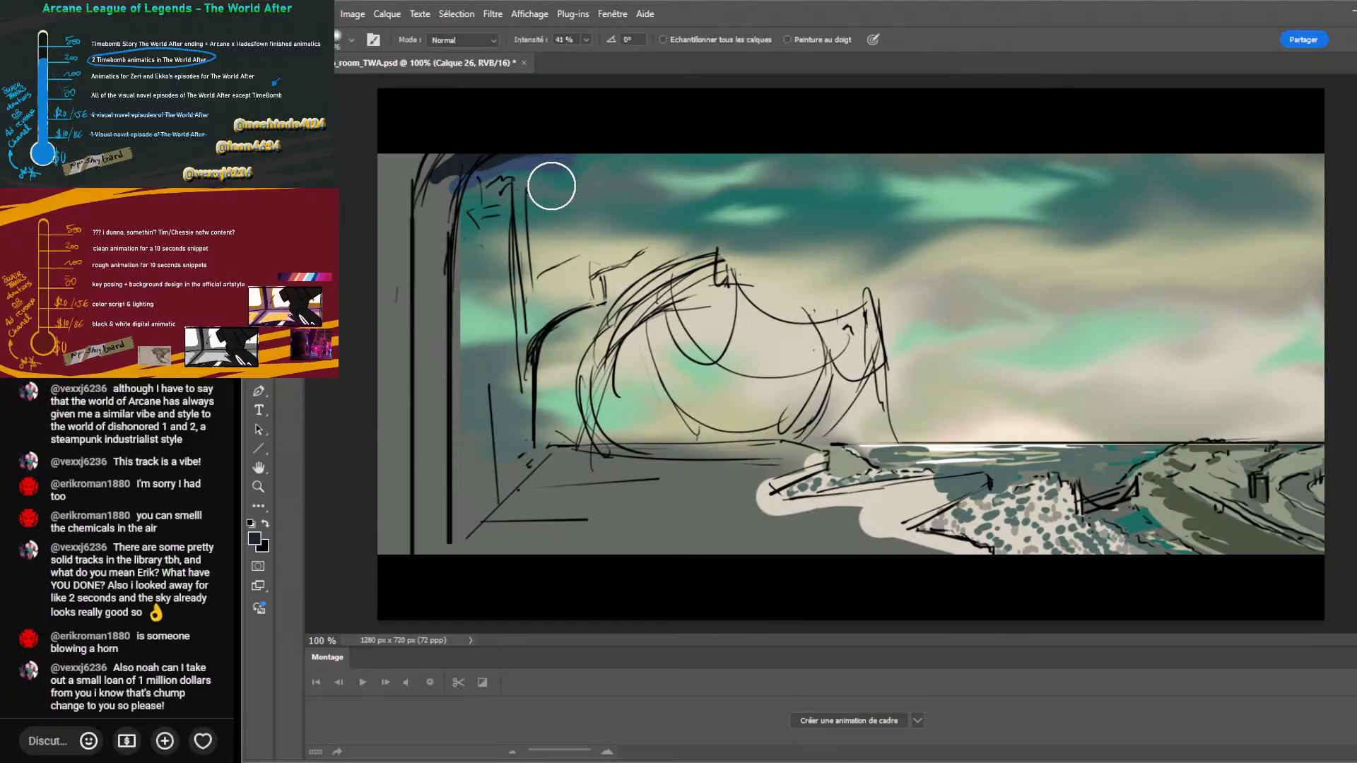
pyautogui.moveTo(519, 191)
pyautogui.mouseDown()
pyautogui.moveTo(489, 189)
pyautogui.moveTo(484, 216)
pyautogui.moveTo(454, 207)
pyautogui.moveTo(512, 156)
pyautogui.moveTo(439, 214)
pyautogui.moveTo(580, 142)
pyautogui.moveTo(464, 196)
pyautogui.moveTo(586, 169)
pyautogui.moveTo(547, 194)
pyautogui.moveTo(487, 201)
pyautogui.moveTo(450, 234)
pyautogui.moveTo(556, 182)
pyautogui.moveTo(550, 173)
pyautogui.moveTo(479, 201)
pyautogui.moveTo(669, 142)
pyautogui.moveTo(744, 139)
pyautogui.moveTo(473, 188)
pyautogui.moveTo(466, 176)
pyautogui.moveTo(428, 183)
pyautogui.moveTo(437, 174)
pyautogui.moveTo(400, 194)
pyautogui.moveTo(544, 202)
pyautogui.mouseUp()
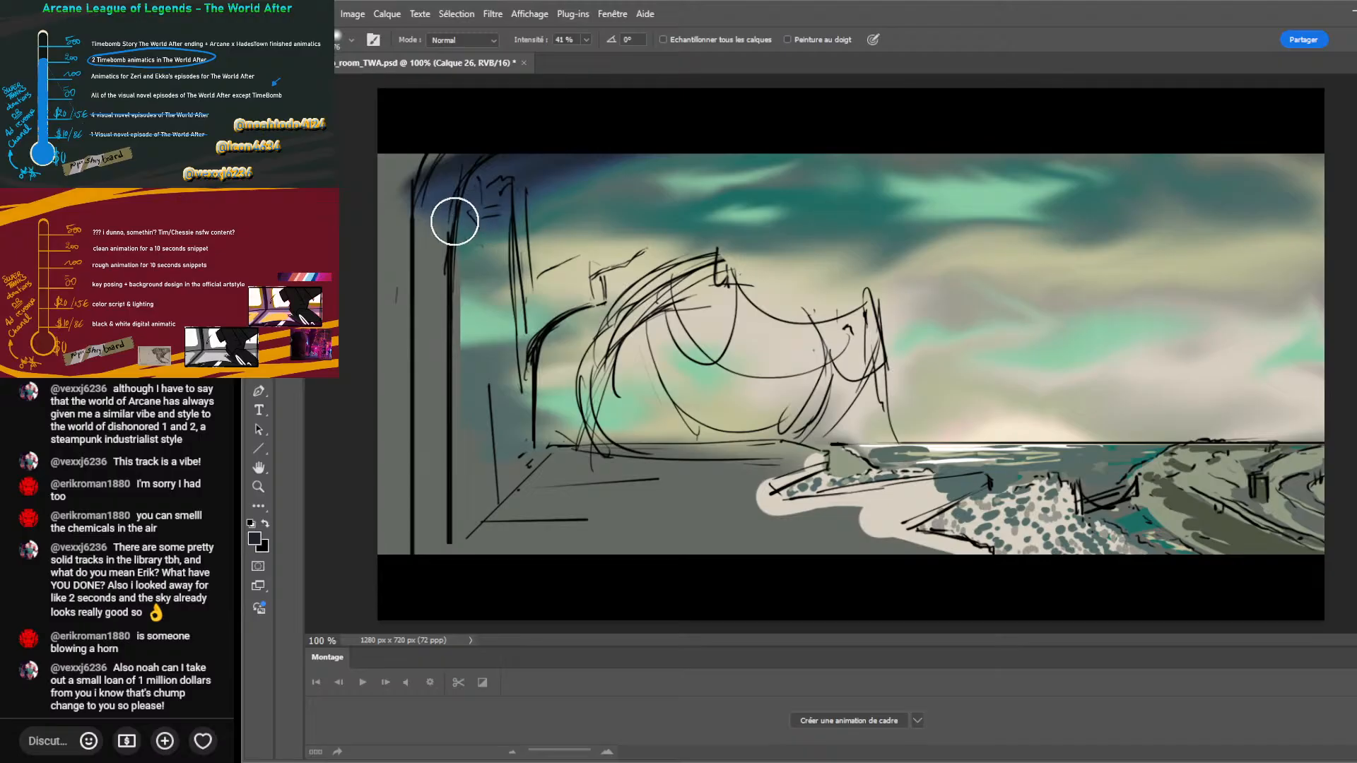
pyautogui.moveTo(417, 256)
pyautogui.mouseDown()
pyautogui.moveTo(447, 245)
pyautogui.moveTo(410, 266)
pyautogui.moveTo(559, 183)
pyautogui.moveTo(428, 245)
pyautogui.moveTo(471, 169)
pyautogui.moveTo(393, 186)
pyautogui.mouseUp()
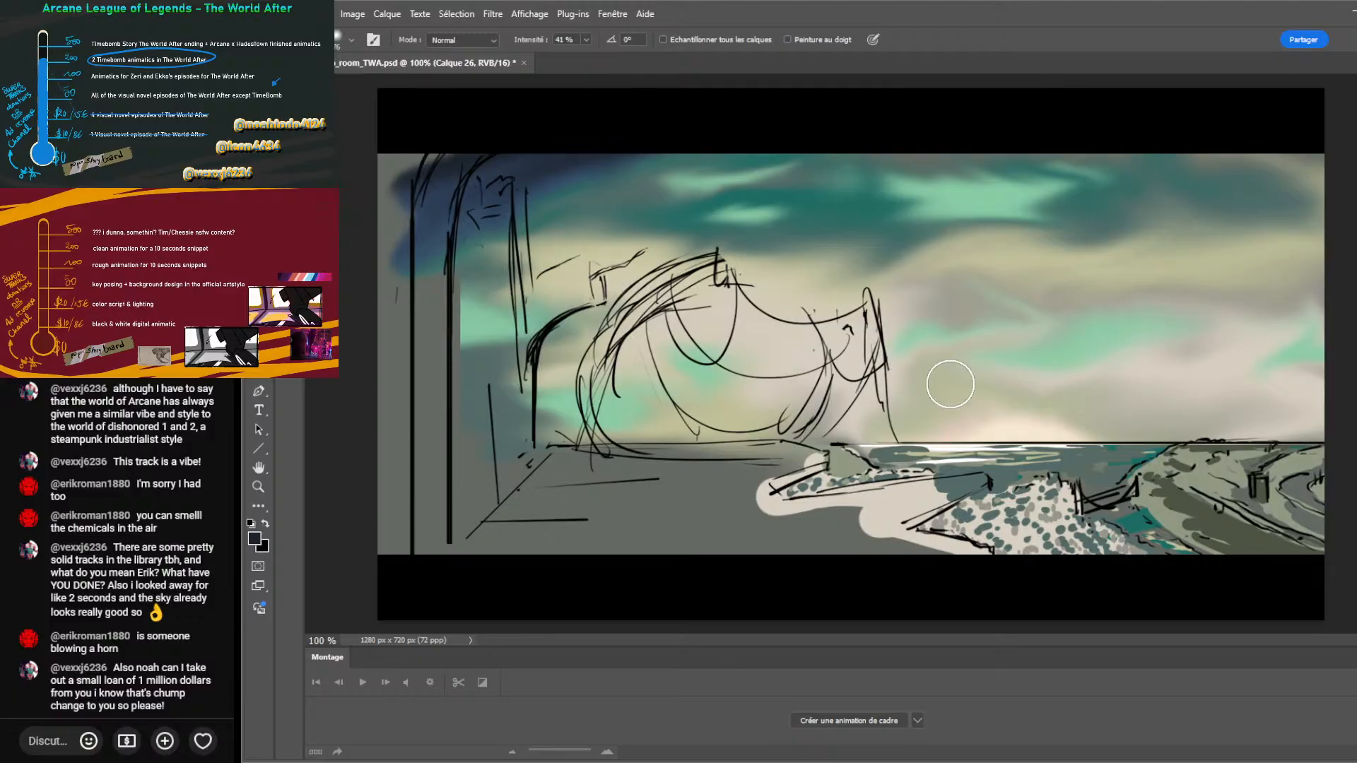
# Paint near-black and dark olive shading strokes over the hillside at the scene's right edge on a separate layer.
pyautogui.press('b')
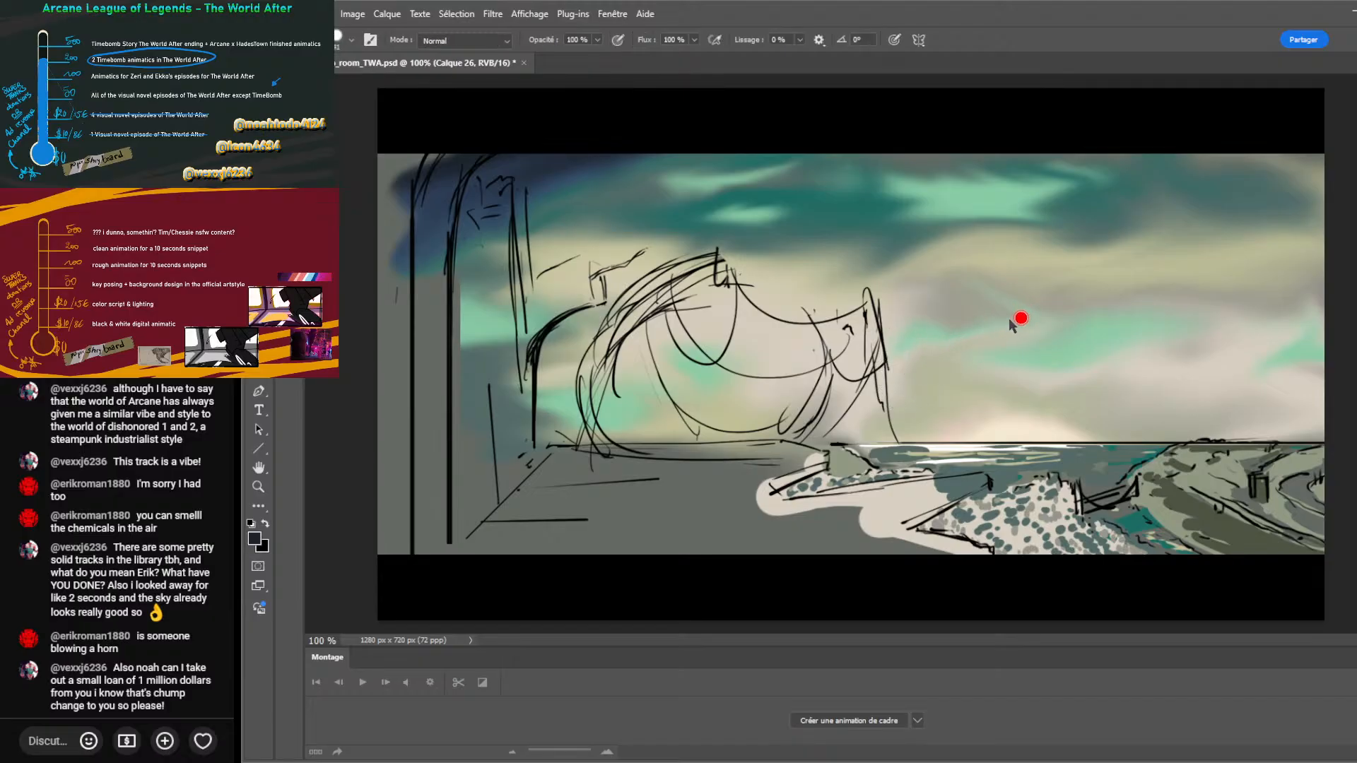
pyautogui.press('[')
pyautogui.keyDown('alt'); pyautogui.click(1284, 539); pyautogui.keyUp('alt')
pyautogui.keyDown('alt'); pyautogui.click(1307, 489); pyautogui.keyUp('alt')
pyautogui.press('i')
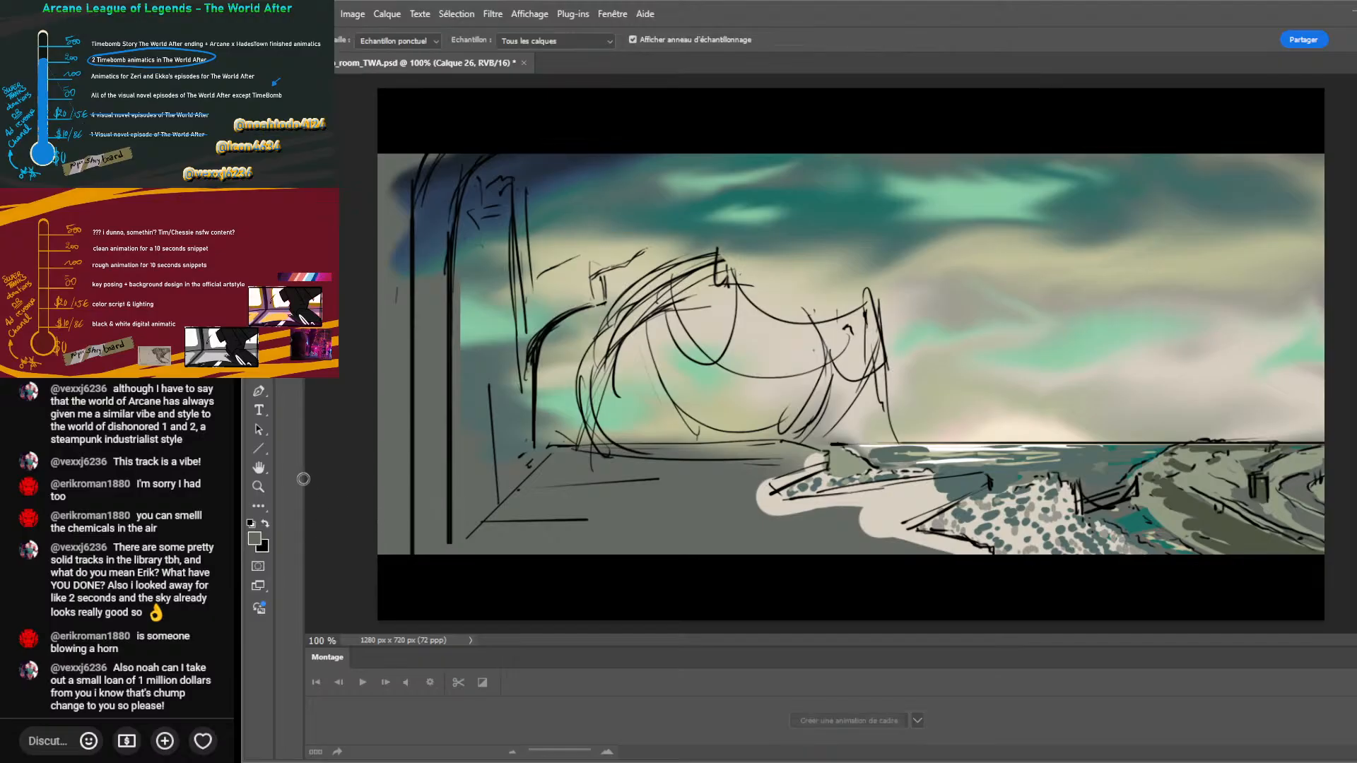
pyautogui.press('b')
pyautogui.press('x')
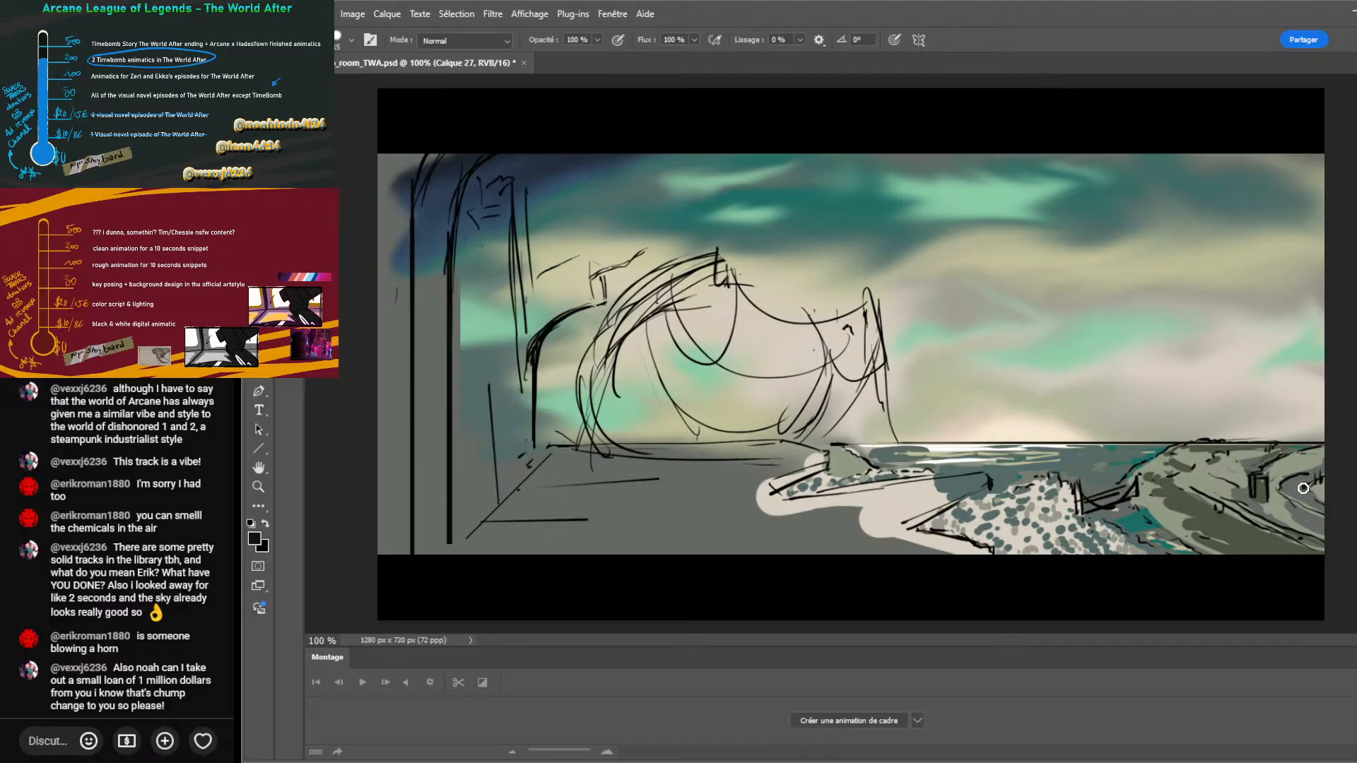
pyautogui.moveTo(1304, 489)
pyautogui.mouseDown()
pyautogui.moveTo(1293, 494)
pyautogui.moveTo(1309, 506)
pyautogui.mouseUp()
pyautogui.press('i')
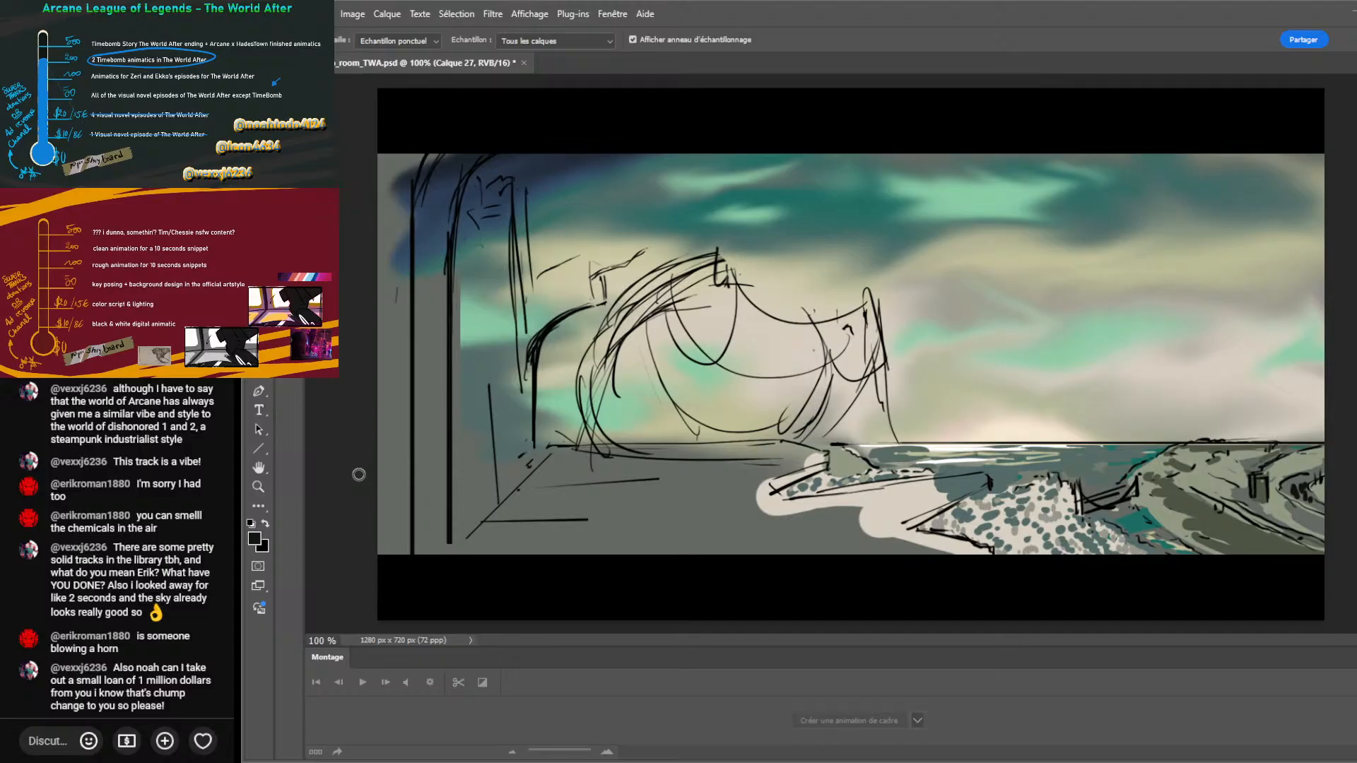
pyautogui.press('b')
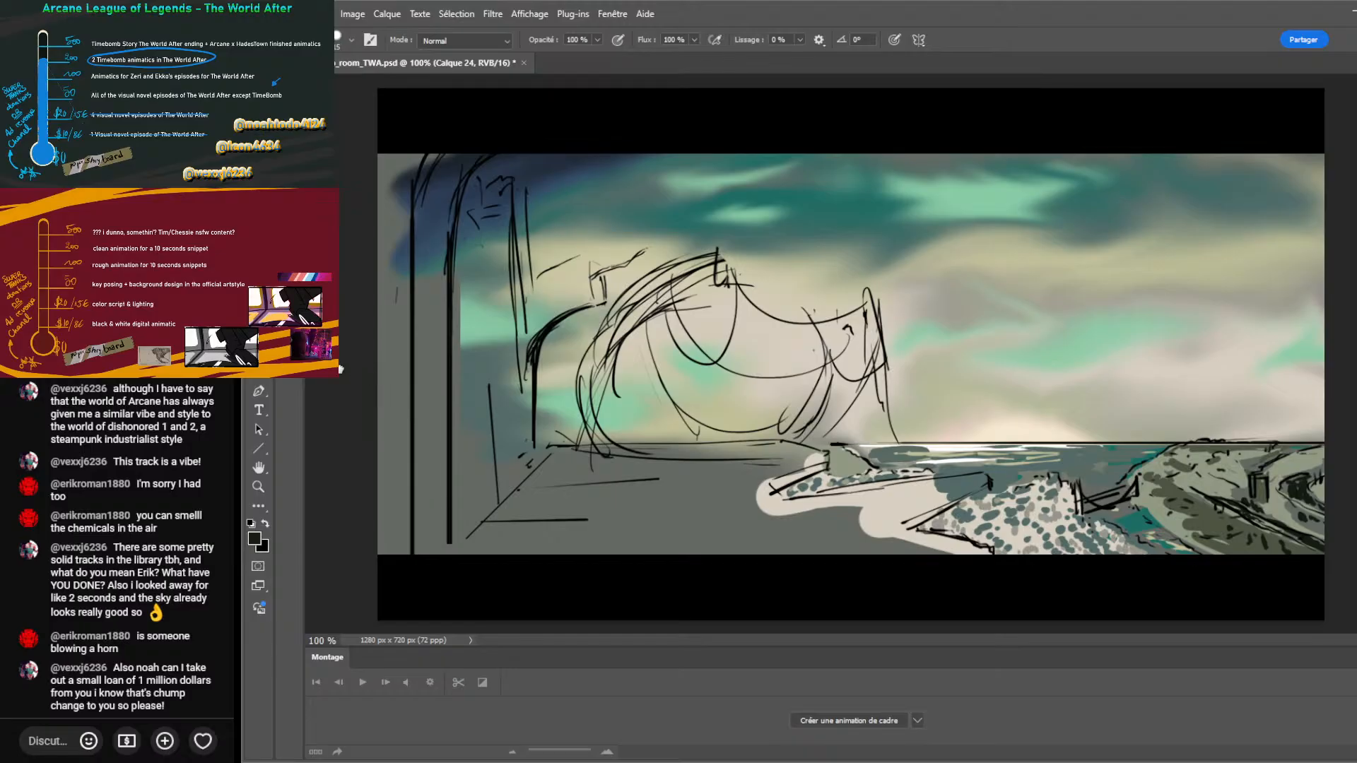
# Fill the wall at the scene's left edge with dark teal sampled from the sky, painting on a new layer.
pyautogui.hotkey('ctrl', 'z')
pyautogui.hotkey('ctrl', 'shift', 'z')
pyautogui.hotkey('ctrl', ',')
pyautogui.hotkey('ctrl', ',')
pyautogui.keyDown('alt'); pyautogui.click(592, 180); pyautogui.keyUp('alt')
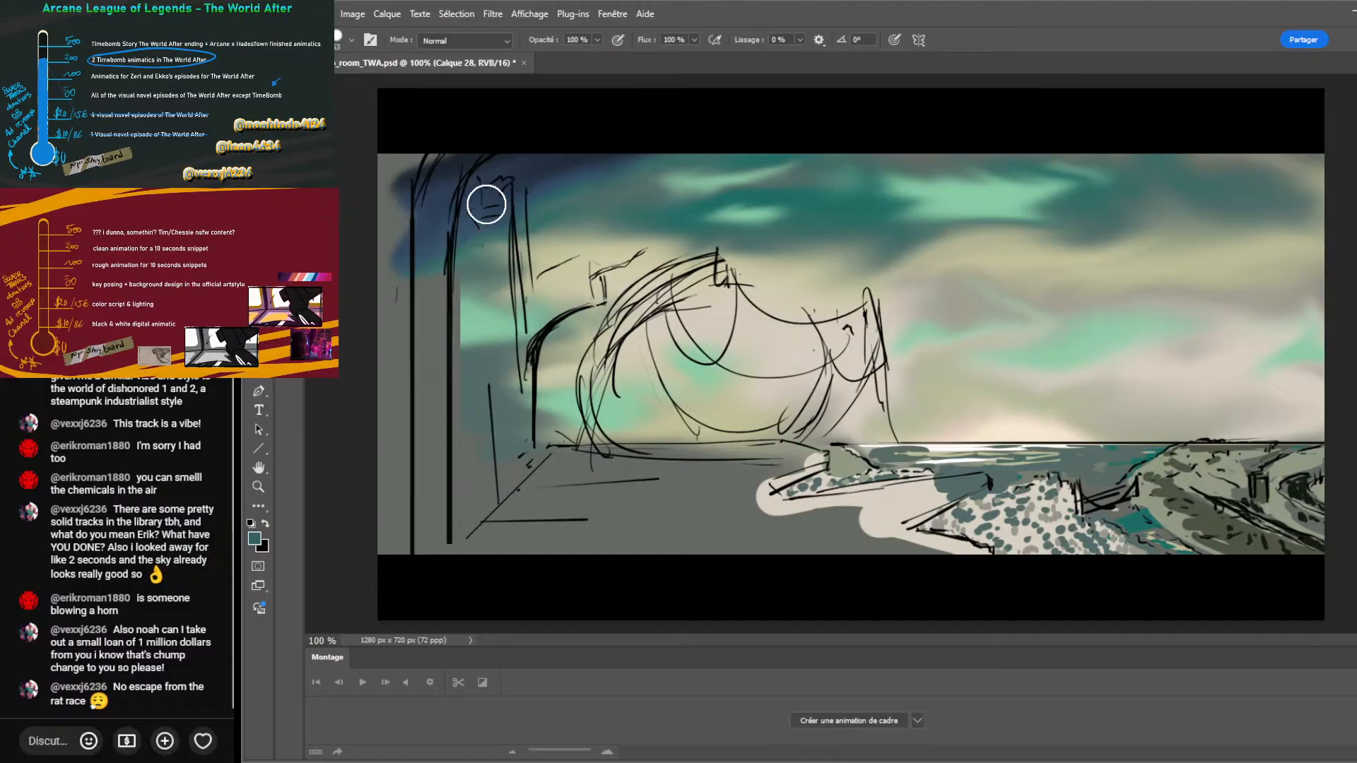
pyautogui.moveTo(470, 152)
pyautogui.mouseDown()
pyautogui.moveTo(413, 285)
pyautogui.moveTo(426, 349)
pyautogui.moveTo(431, 198)
pyautogui.moveTo(427, 327)
pyautogui.mouseUp()
pyautogui.moveTo(436, 235); pyautogui.dragTo(439, 388)
pyautogui.moveTo(382, 227)
pyautogui.mouseDown()
pyautogui.moveTo(412, 555)
pyautogui.moveTo(415, 448)
pyautogui.moveTo(382, 484)
pyautogui.mouseUp()
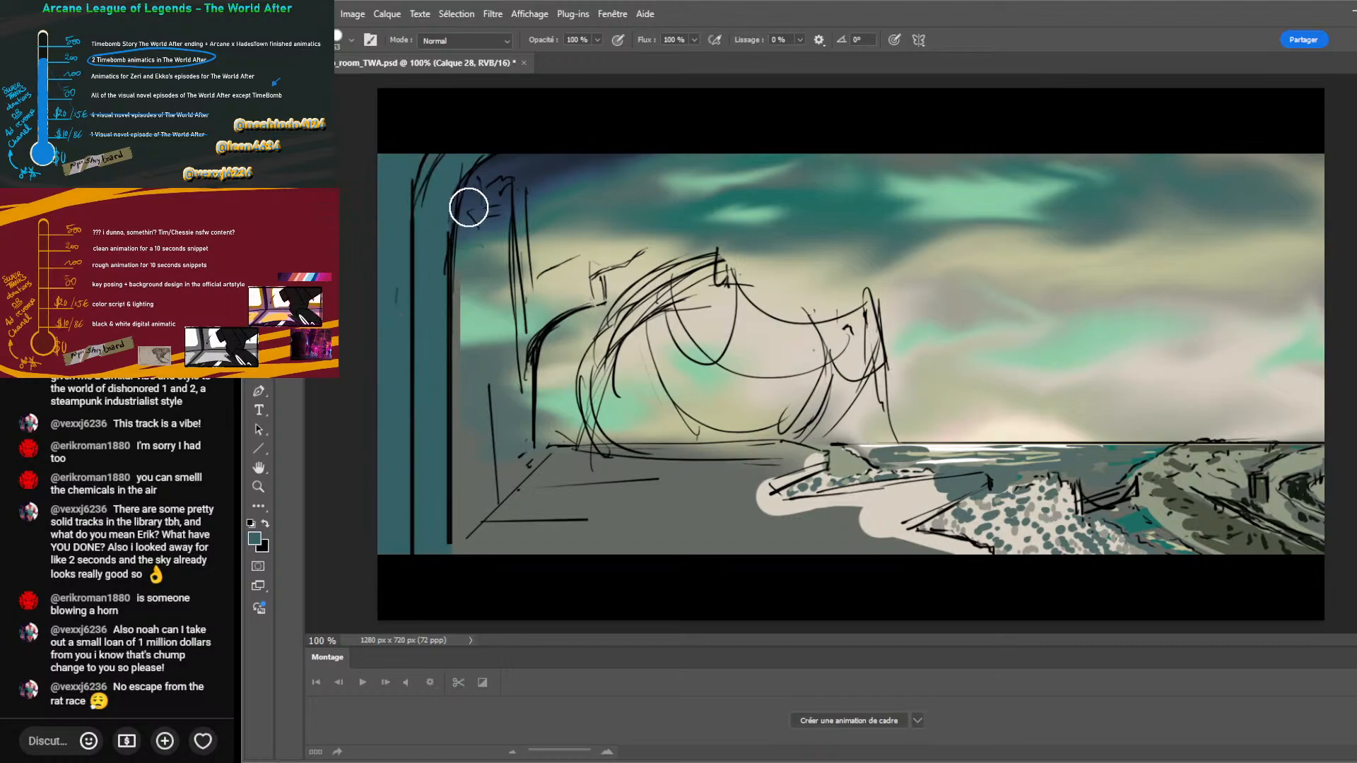
# Extend the dark teal fill over the remaining wall panels, the floor and the bracket protruding from the wall.
pyautogui.moveTo(455, 212)
pyautogui.mouseDown()
pyautogui.moveTo(460, 360)
pyautogui.moveTo(460, 223)
pyautogui.moveTo(477, 195)
pyautogui.moveTo(487, 227)
pyautogui.moveTo(491, 201)
pyautogui.moveTo(513, 196)
pyautogui.moveTo(508, 359)
pyautogui.moveTo(526, 491)
pyautogui.moveTo(511, 239)
pyautogui.moveTo(493, 315)
pyautogui.moveTo(477, 258)
pyautogui.moveTo(473, 481)
pyautogui.mouseUp()
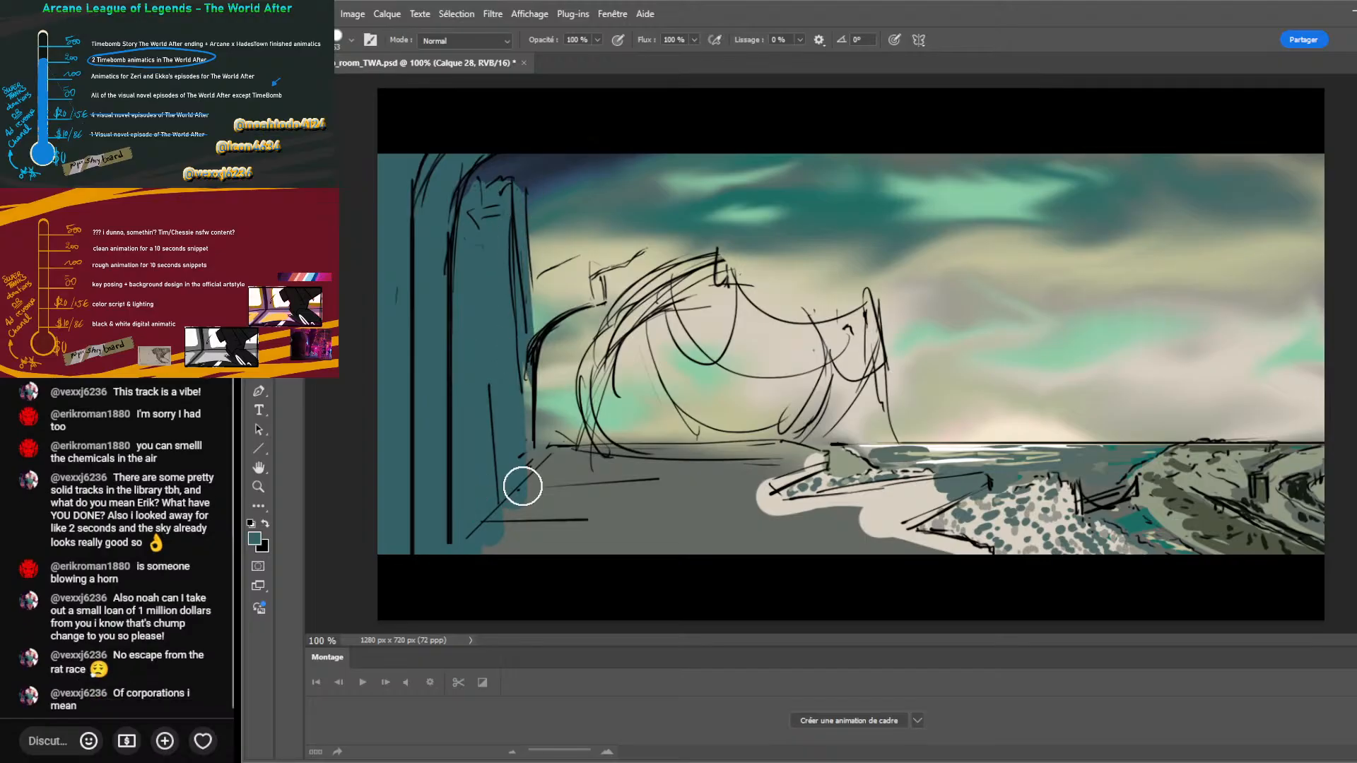
pyautogui.moveTo(541, 318)
pyautogui.mouseDown()
pyautogui.moveTo(570, 271)
pyautogui.moveTo(517, 327)
pyautogui.moveTo(586, 299)
pyautogui.moveTo(593, 277)
pyautogui.moveTo(554, 344)
pyautogui.moveTo(523, 344)
pyautogui.moveTo(542, 520)
pyautogui.moveTo(533, 449)
pyautogui.moveTo(536, 472)
pyautogui.moveTo(553, 455)
pyautogui.moveTo(816, 454)
pyautogui.moveTo(765, 495)
pyautogui.moveTo(780, 516)
pyautogui.moveTo(765, 493)
pyautogui.moveTo(793, 514)
pyautogui.moveTo(984, 479)
pyautogui.moveTo(909, 516)
pyautogui.moveTo(983, 478)
pyautogui.moveTo(897, 528)
pyautogui.moveTo(981, 558)
pyautogui.moveTo(901, 568)
pyautogui.moveTo(937, 555)
pyautogui.moveTo(859, 530)
pyautogui.moveTo(904, 503)
pyautogui.moveTo(854, 530)
pyautogui.moveTo(868, 523)
pyautogui.moveTo(649, 564)
pyautogui.moveTo(750, 492)
pyautogui.moveTo(644, 548)
pyautogui.moveTo(713, 472)
pyautogui.moveTo(484, 579)
pyautogui.moveTo(549, 491)
pyautogui.moveTo(412, 560)
pyautogui.mouseUp()
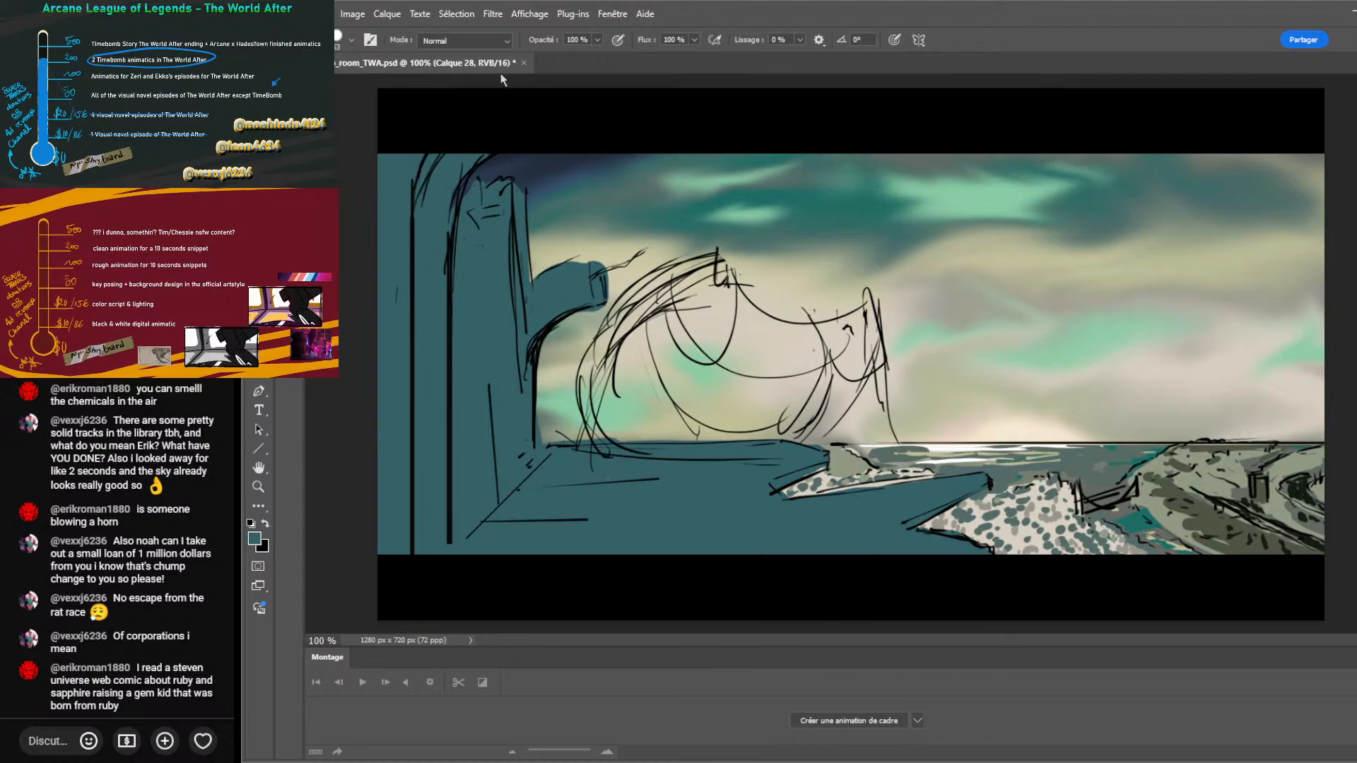
# Paint a dark teal border with a smaller brush along the outline of the large round form above the floor.
pyautogui.moveTo(591, 445)
pyautogui.mouseDown()
pyautogui.moveTo(622, 436)
pyautogui.moveTo(592, 411)
pyautogui.moveTo(617, 337)
pyautogui.moveTo(677, 325)
pyautogui.moveTo(673, 289)
pyautogui.moveTo(632, 261)
pyautogui.moveTo(594, 277)
pyautogui.mouseUp()
pyautogui.press('[')
pyautogui.press('[')
pyautogui.press('[')
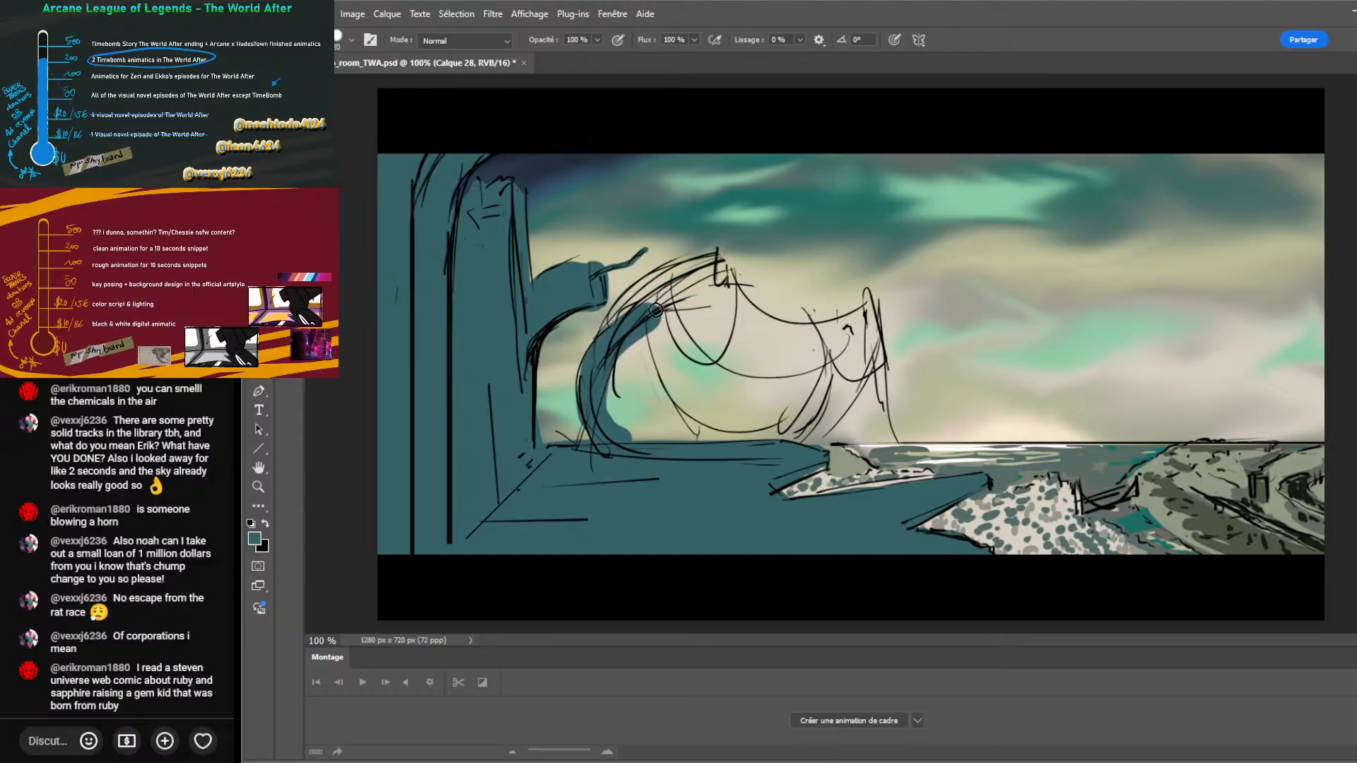
pyautogui.moveTo(606, 334)
pyautogui.mouseDown()
pyautogui.moveTo(647, 280)
pyautogui.moveTo(709, 251)
pyautogui.moveTo(760, 322)
pyautogui.moveTo(800, 334)
pyautogui.moveTo(861, 321)
pyautogui.mouseUp()
pyautogui.moveTo(732, 296)
pyautogui.mouseDown()
pyautogui.moveTo(799, 327)
pyautogui.moveTo(859, 314)
pyautogui.moveTo(868, 291)
pyautogui.moveTo(892, 402)
pyautogui.mouseUp()
pyautogui.moveTo(875, 322)
pyautogui.mouseDown()
pyautogui.moveTo(887, 410)
pyautogui.moveTo(880, 396)
pyautogui.mouseUp()
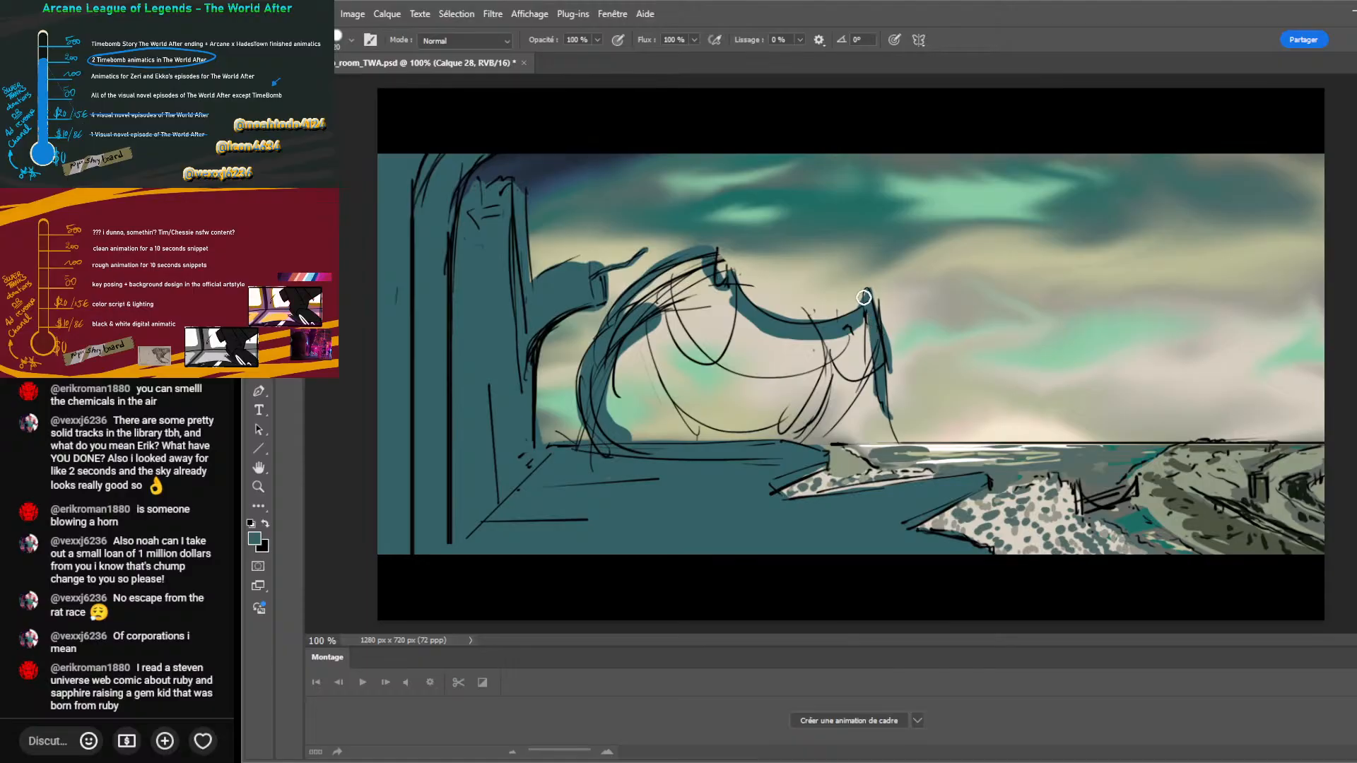
pyautogui.moveTo(863, 297)
pyautogui.mouseDown()
pyautogui.moveTo(868, 370)
pyautogui.moveTo(795, 442)
pyautogui.mouseUp()
pyautogui.moveTo(866, 375); pyautogui.dragTo(806, 431)
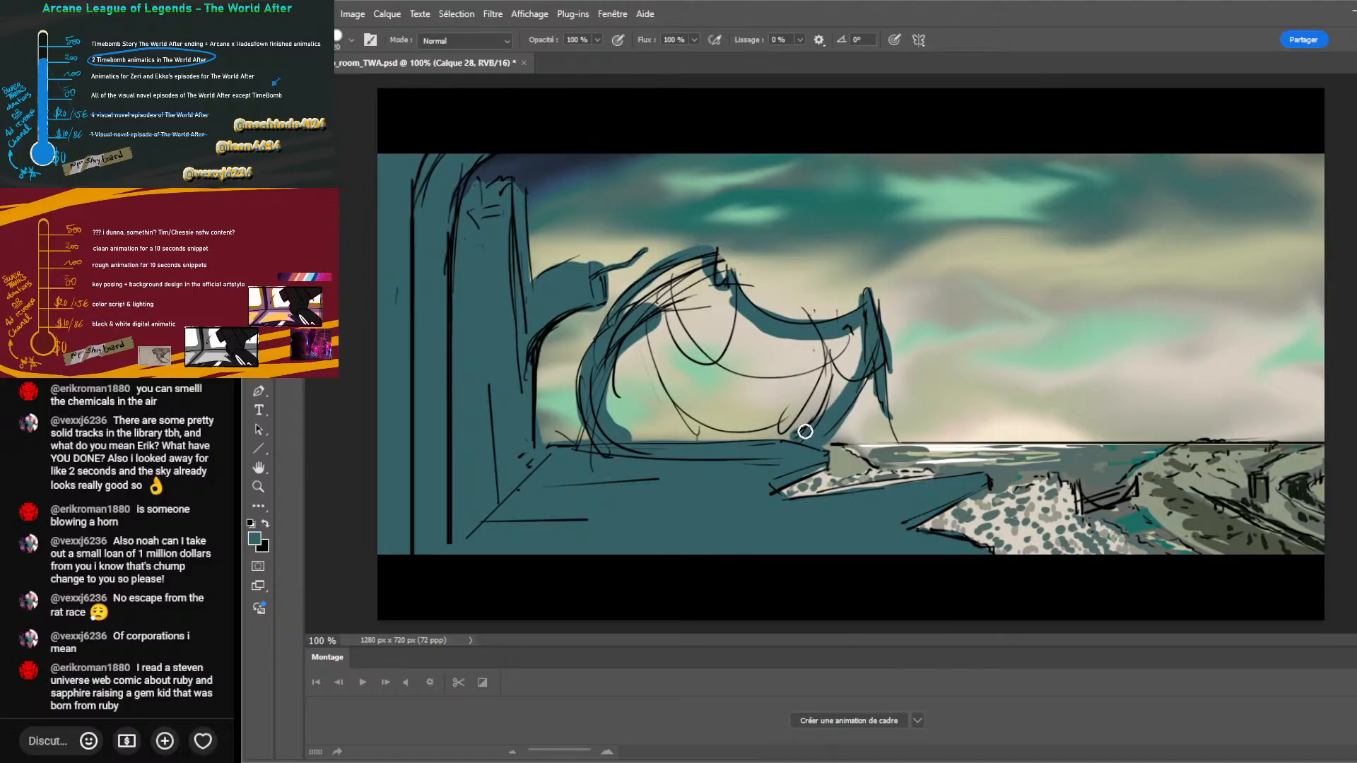
# Enlarge the brush and fill the interior of the large round form with dark teal.
pyautogui.press(']')
pyautogui.press(']')
pyautogui.press(']')
pyautogui.moveTo(787, 354)
pyautogui.mouseDown()
pyautogui.moveTo(844, 360)
pyautogui.moveTo(859, 321)
pyautogui.moveTo(787, 378)
pyautogui.moveTo(724, 395)
pyautogui.moveTo(728, 318)
pyautogui.moveTo(698, 276)
pyautogui.moveTo(622, 340)
pyautogui.moveTo(654, 318)
pyautogui.moveTo(636, 438)
pyautogui.moveTo(725, 366)
pyautogui.mouseUp()
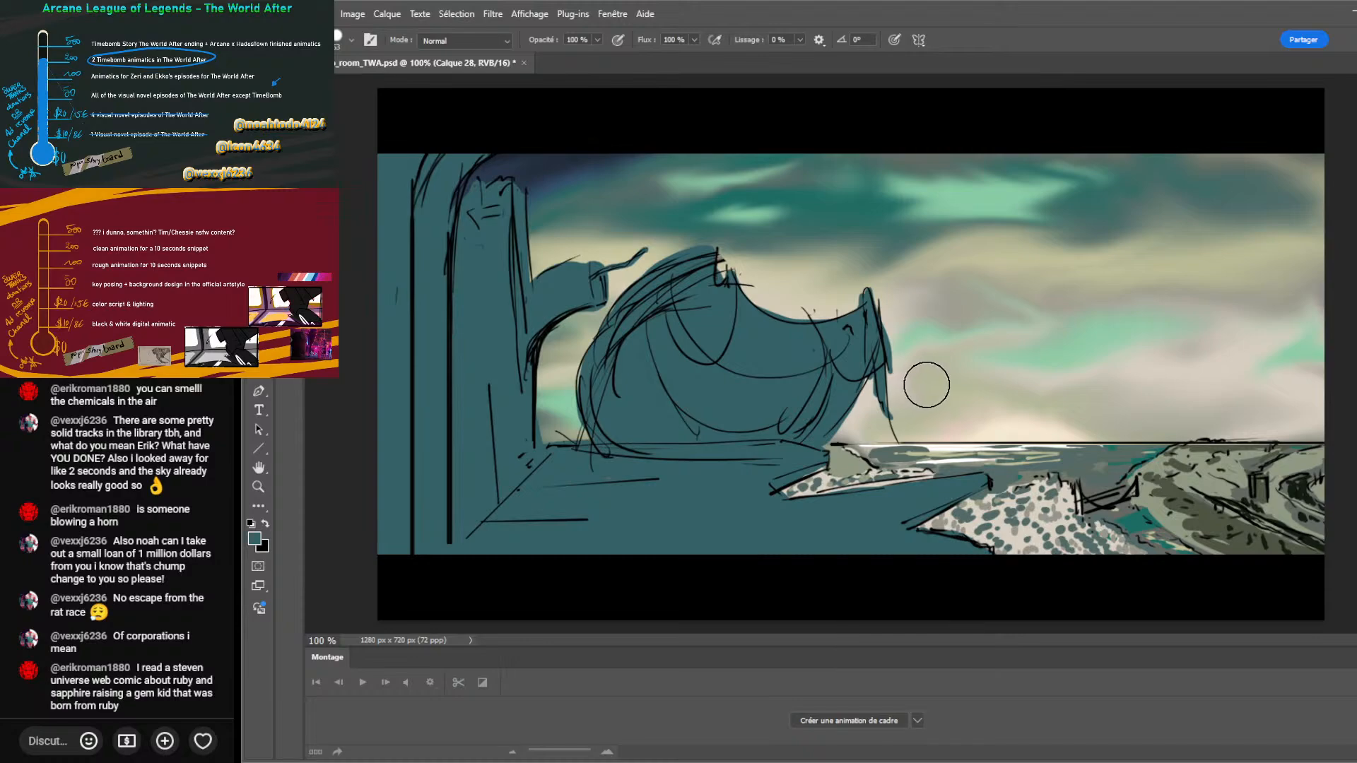
pyautogui.moveTo(591, 267)
pyautogui.mouseDown()
pyautogui.moveTo(567, 265)
pyautogui.moveTo(601, 268)
pyautogui.moveTo(548, 290)
pyautogui.moveTo(524, 357)
pyautogui.mouseUp()
# Paint the small bridge between the pebbled shore and the hillside pale cream on the shoreline's layer.
pyautogui.press('i')
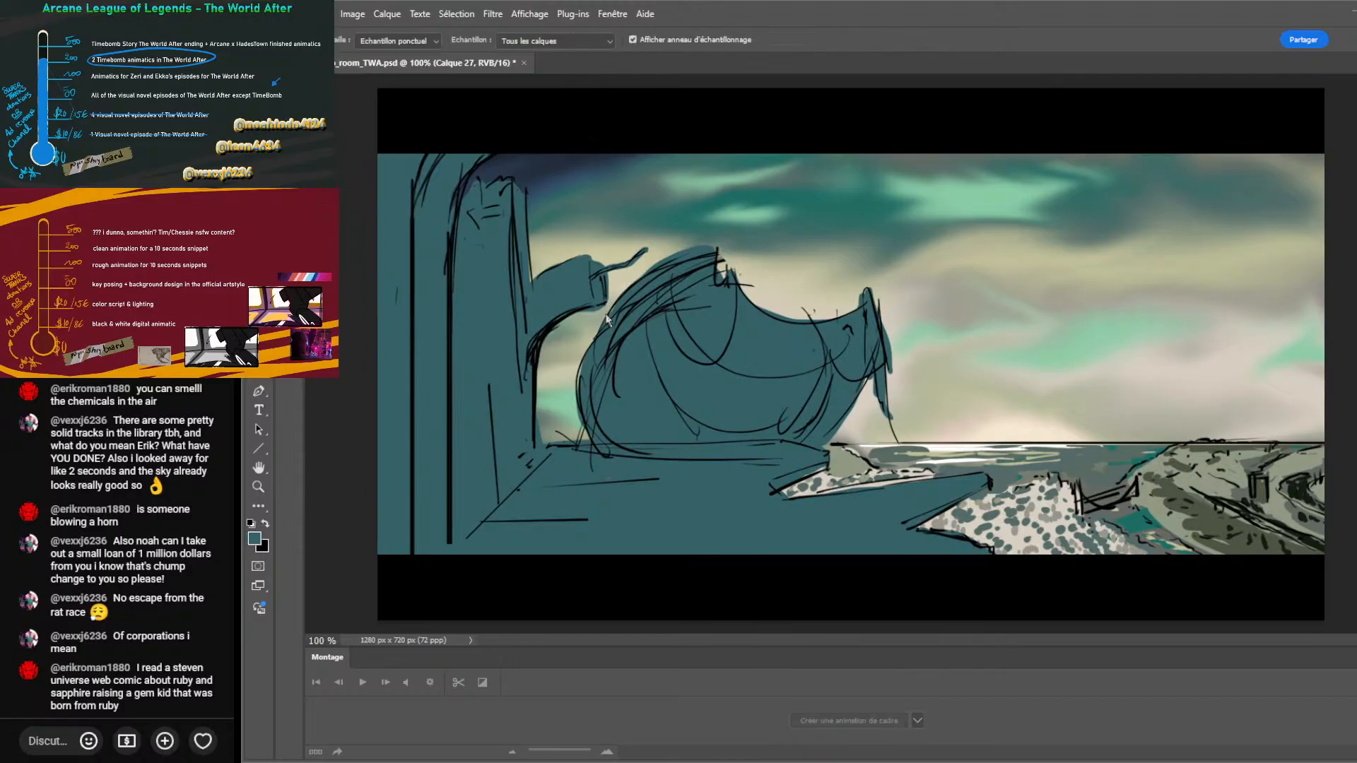
pyautogui.press('b')
pyautogui.keyDown('alt'); pyautogui.click(1094, 506); pyautogui.keyUp('alt')
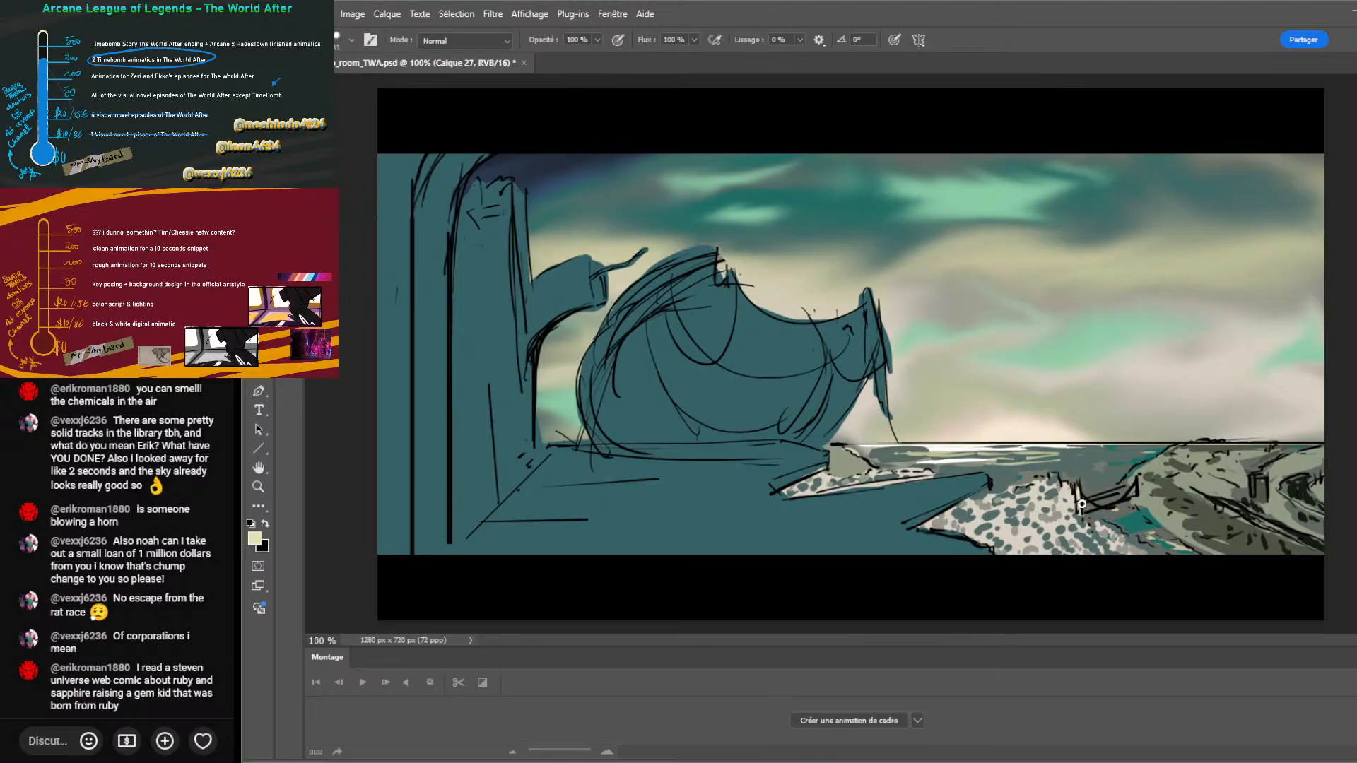
pyautogui.moveTo(1088, 499)
pyautogui.mouseDown()
pyautogui.moveTo(1132, 491)
pyautogui.moveTo(1080, 509)
pyautogui.mouseUp()
pyautogui.moveTo(1084, 507); pyautogui.dragTo(1135, 491)
pyautogui.keyDown('alt'); pyautogui.click(1145, 518); pyautogui.keyUp('alt')
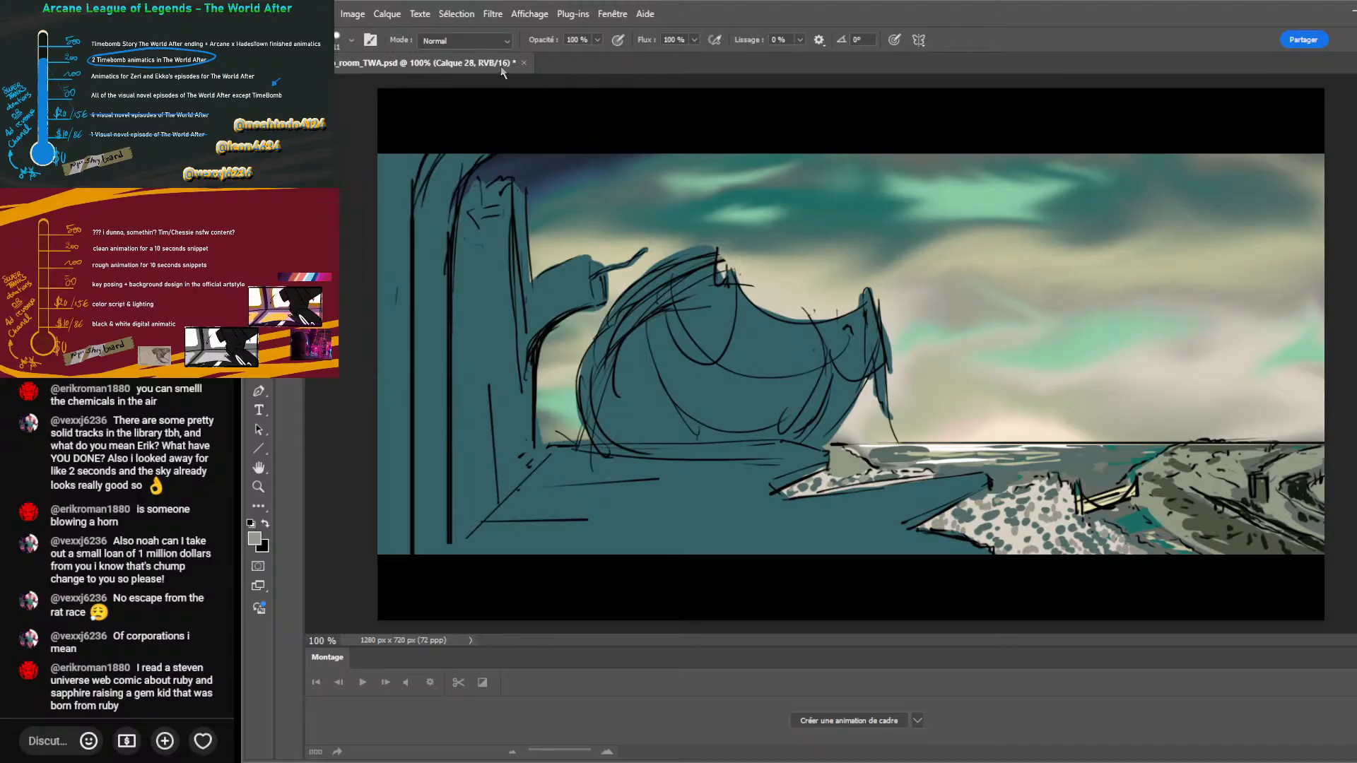
# Lay a linear gradient in dark blue sampled from the sky, fading to transparent from the scene's upper-left corner toward its lower-right.
pyautogui.press('l')
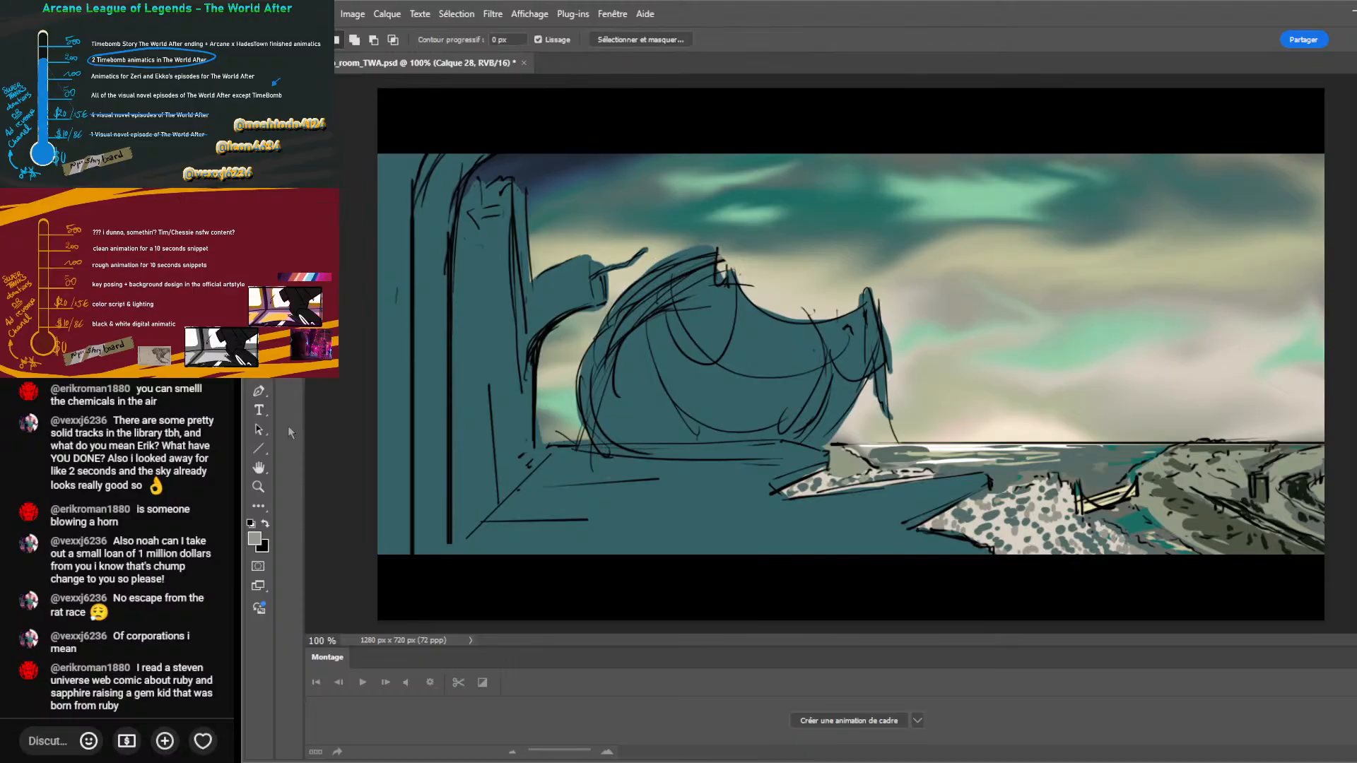
pyautogui.press('g')
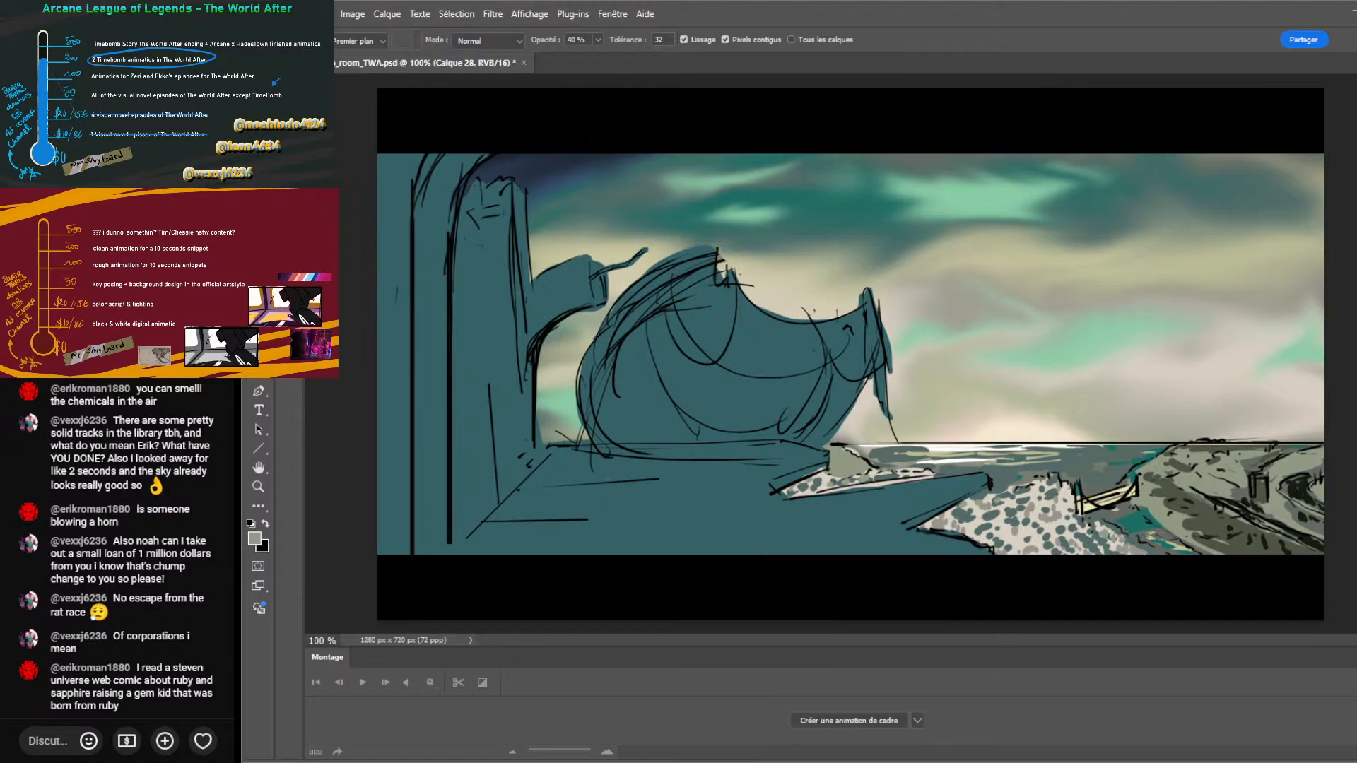
pyautogui.hotkey('shift', 'g')
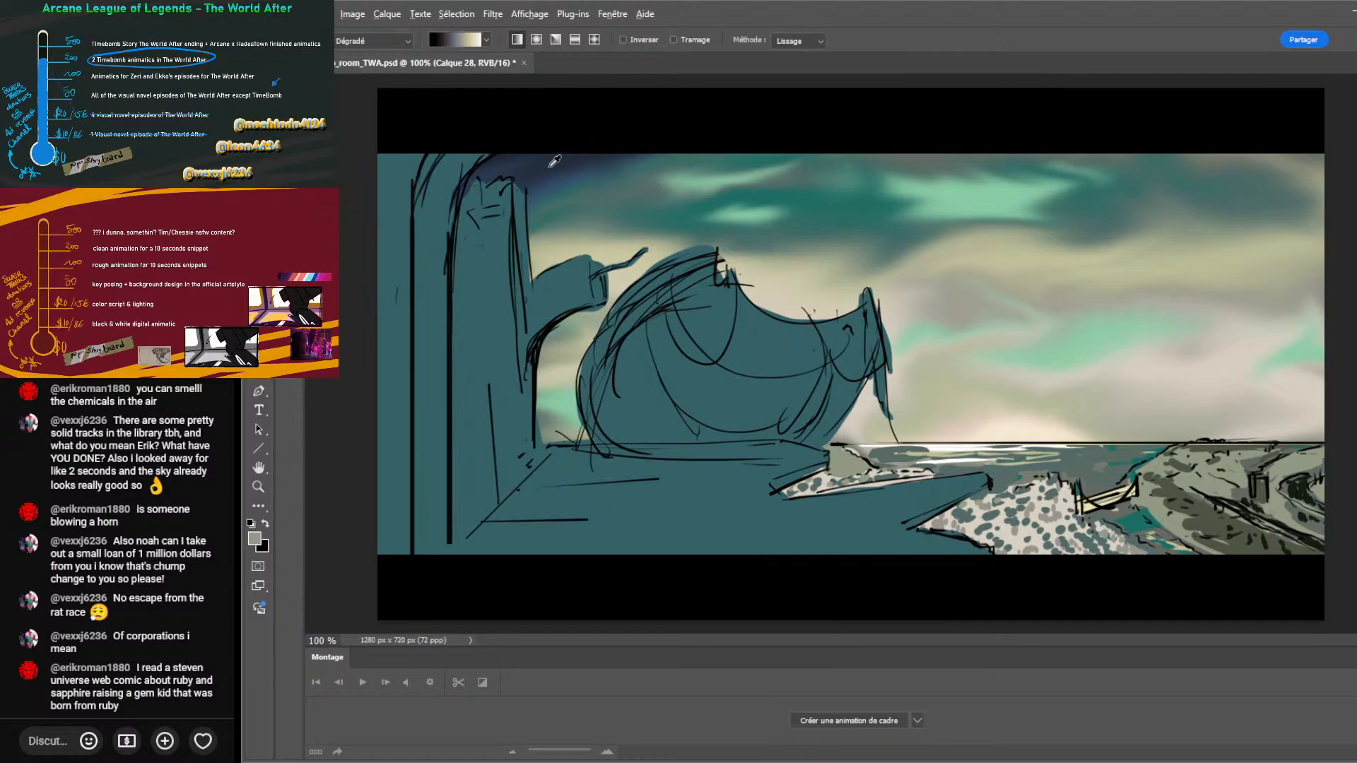
pyautogui.keyDown('alt'); pyautogui.click(526, 169); pyautogui.keyUp('alt')
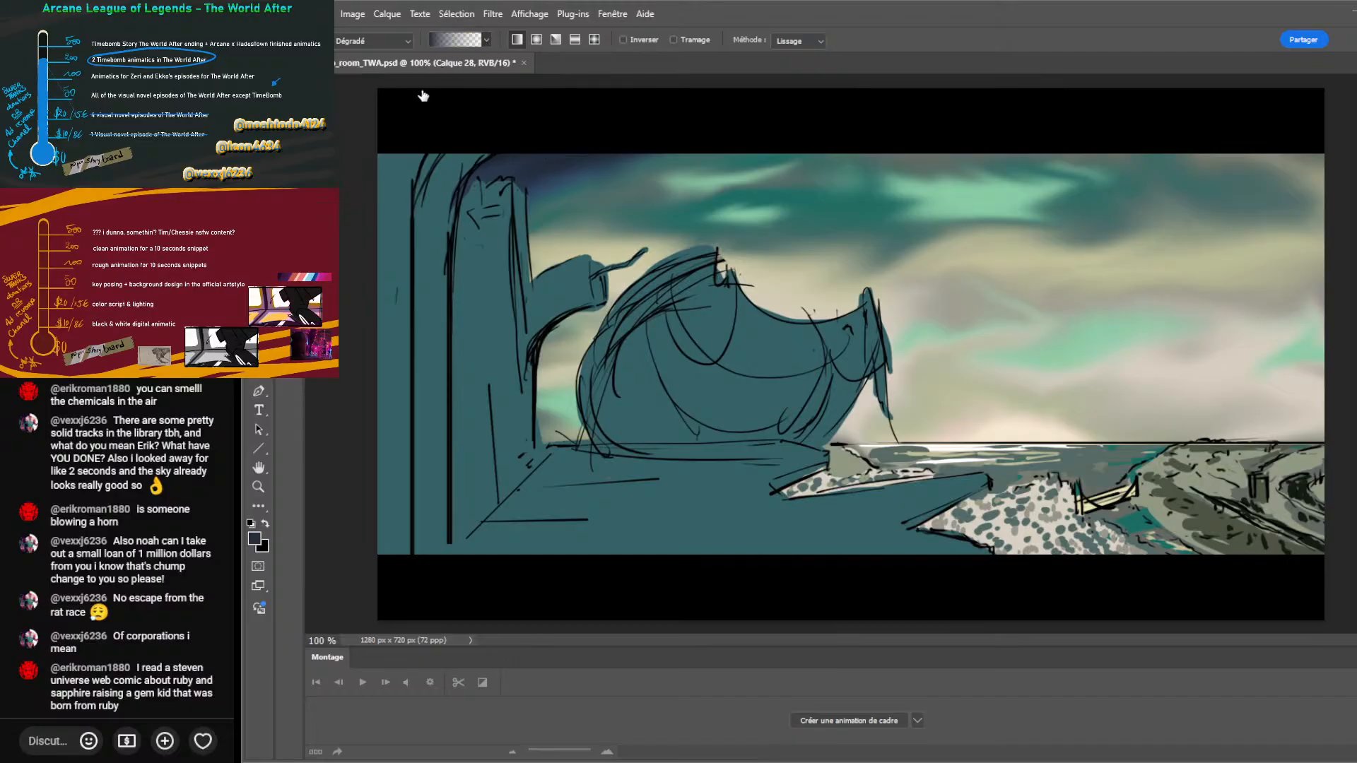
pyautogui.press('.')
pyautogui.moveTo(341, 172); pyautogui.dragTo(1160, 597)
pyautogui.moveTo(453, 203); pyautogui.dragTo(485, 230)
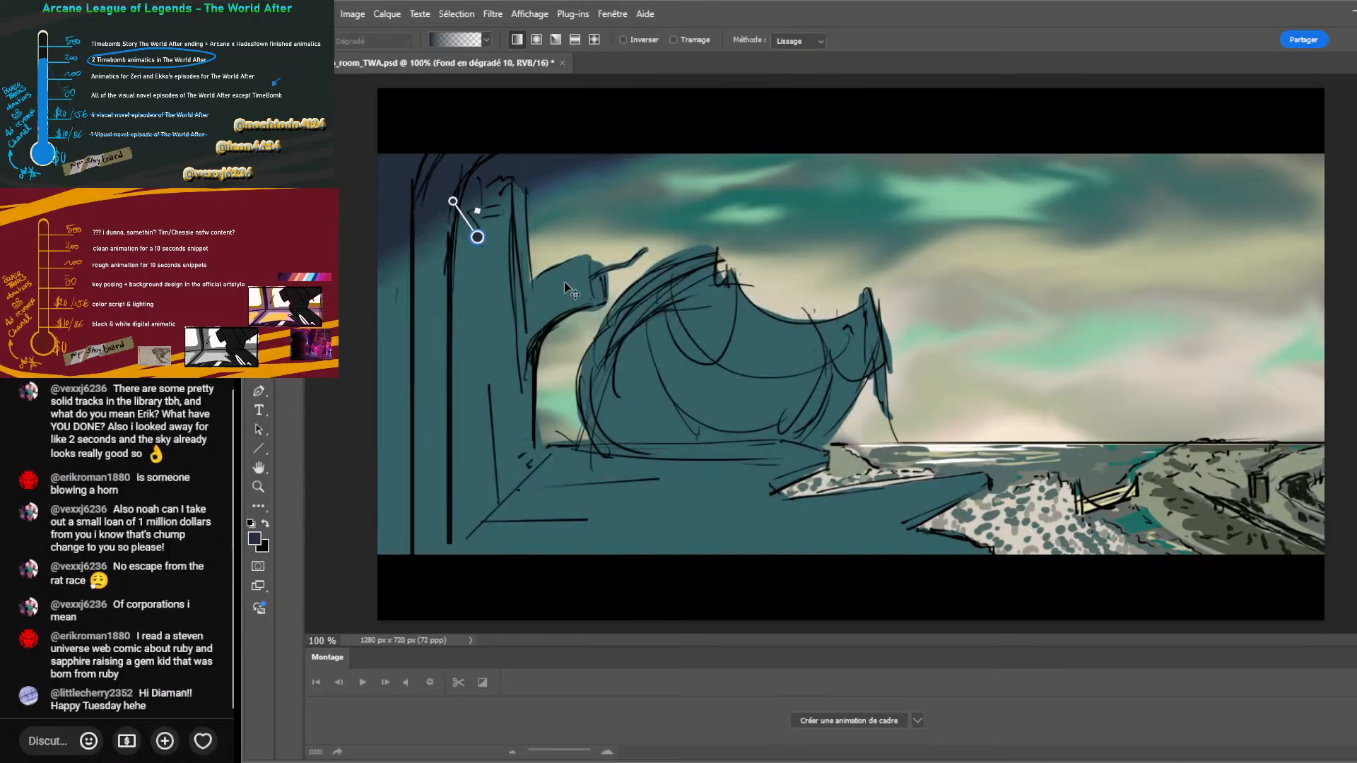
pyautogui.hotkey('ctrl', 'z')
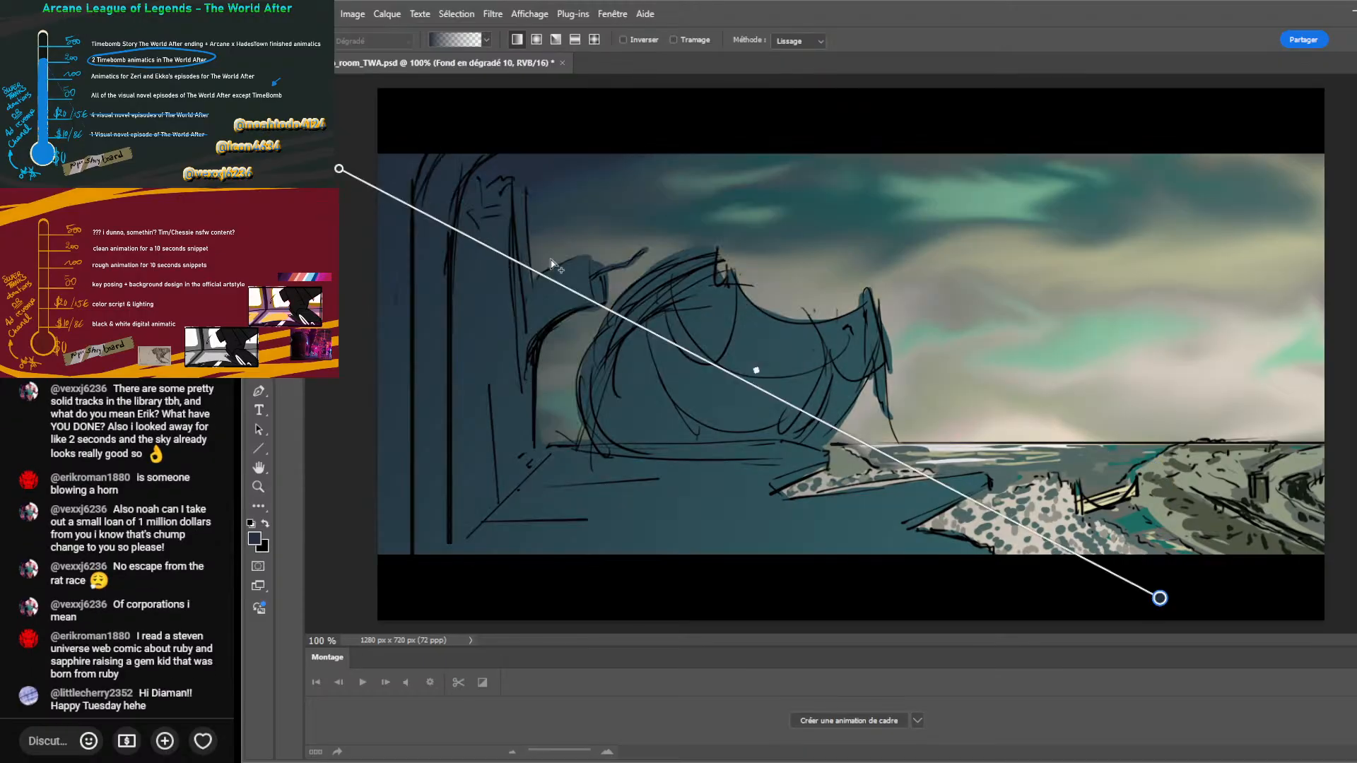
pyautogui.moveTo(1160, 598); pyautogui.dragTo(1195, 603)
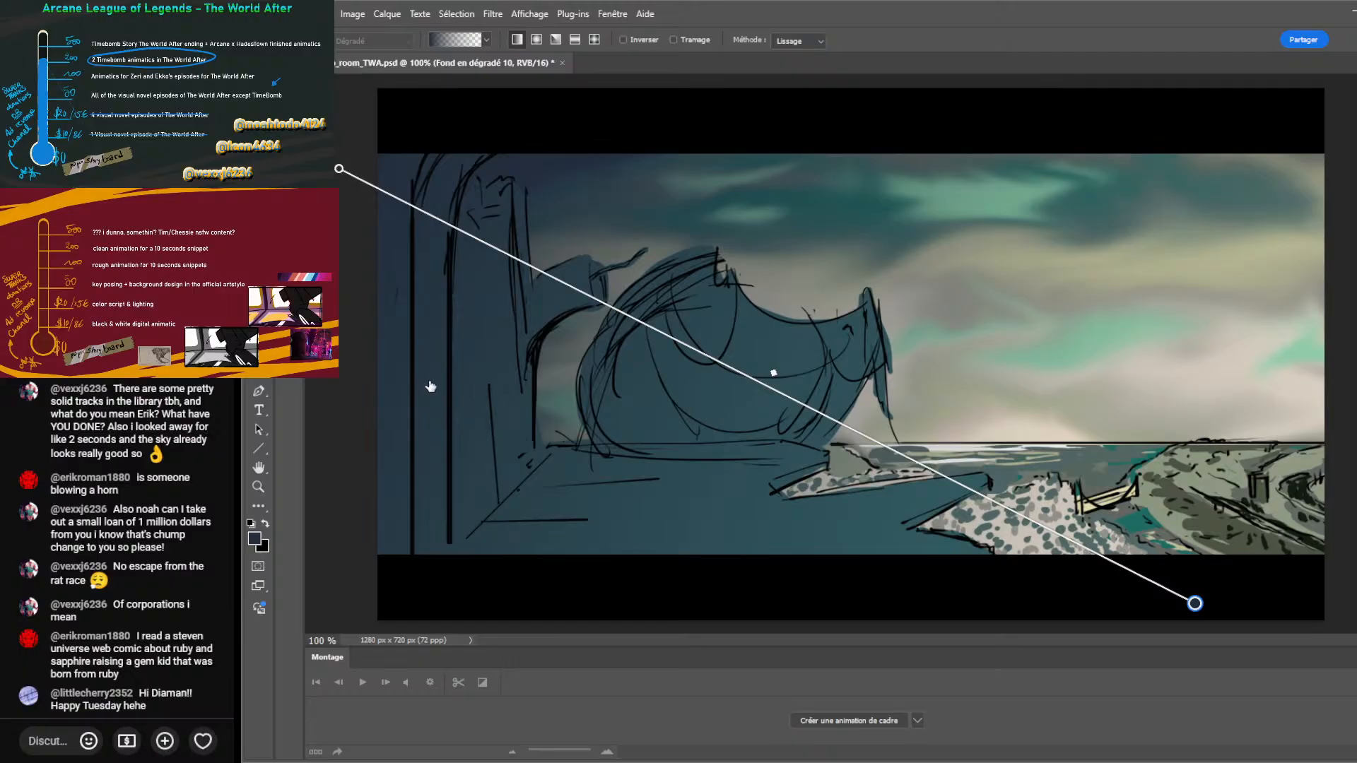
# Restrict the dark blue gradient to the teal room shapes and add a new layer for painting.
pyautogui.hotkey('alt', ']')
pyautogui.hotkey('alt', '[')
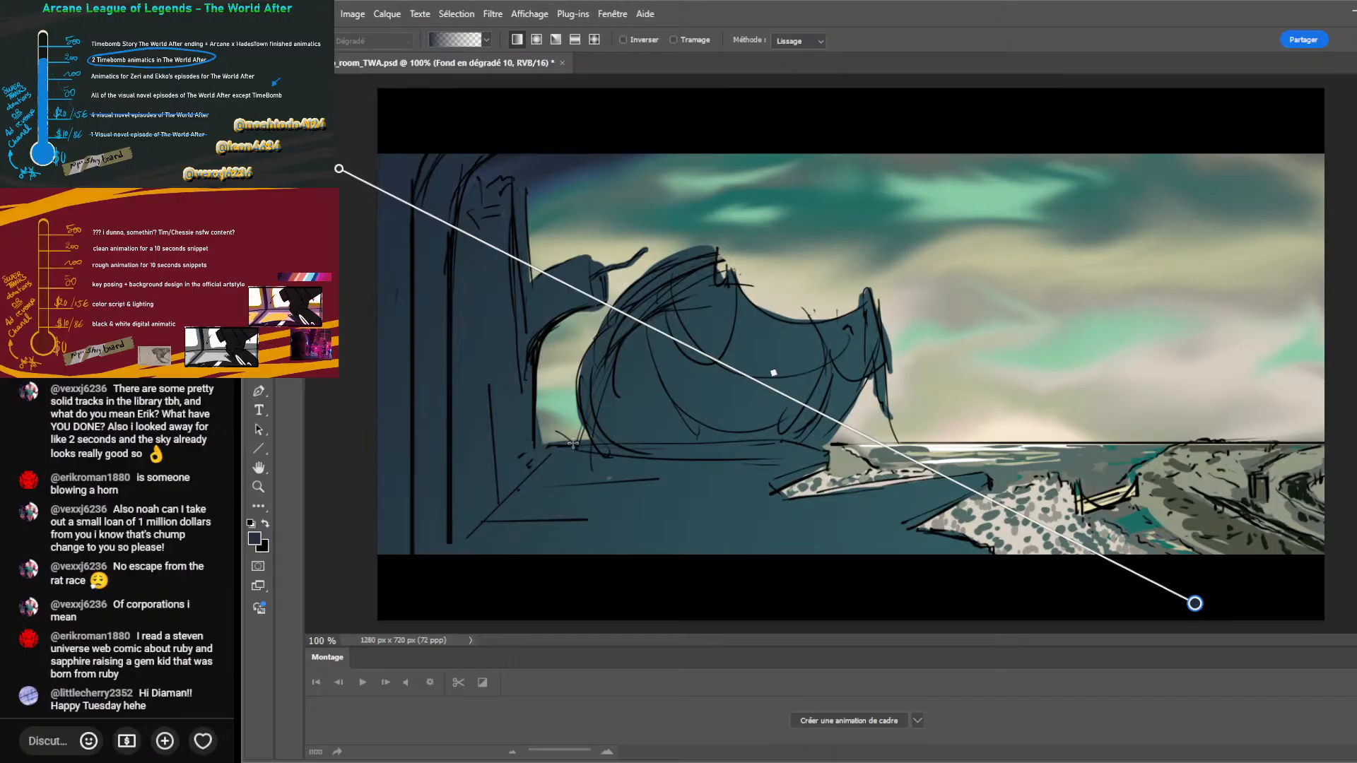
pyautogui.press('b')
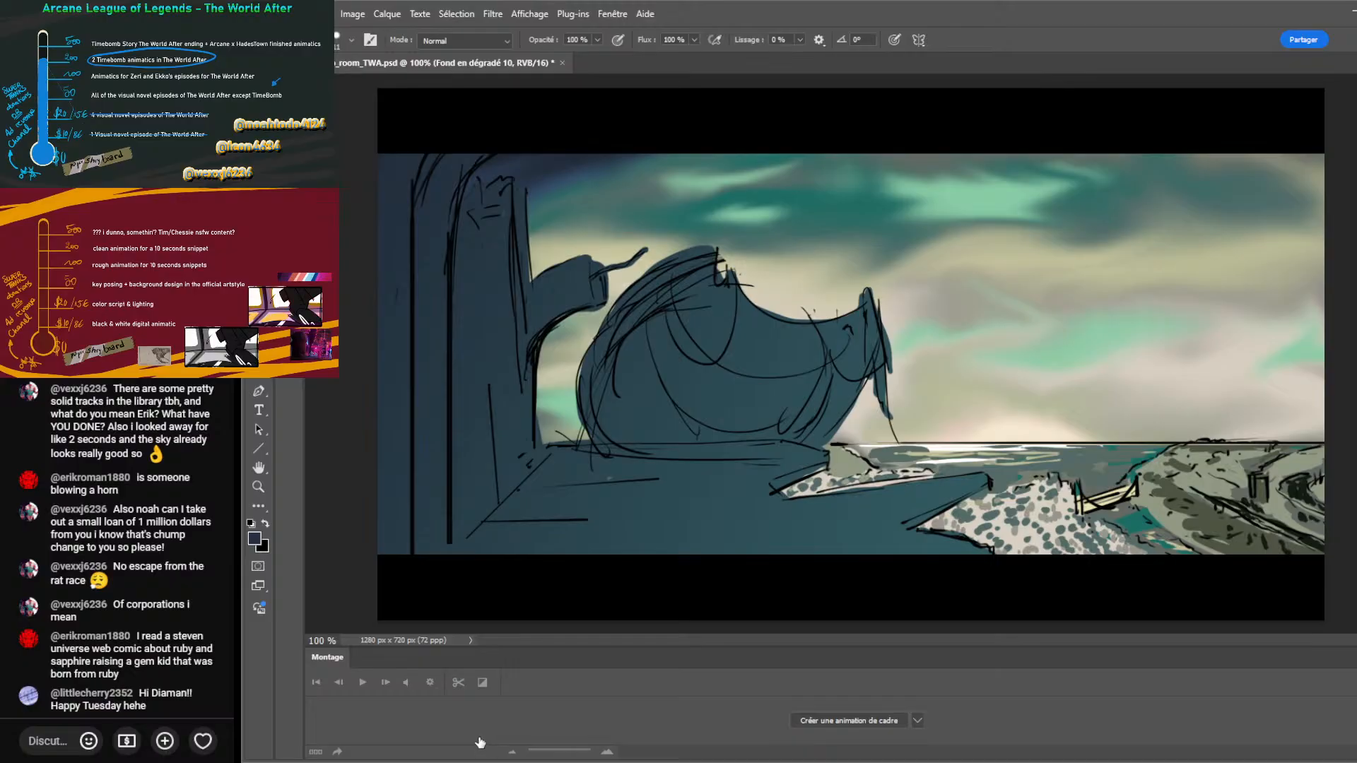
pyautogui.hotkey('ctrl', 'shift', 'alt', 'n')
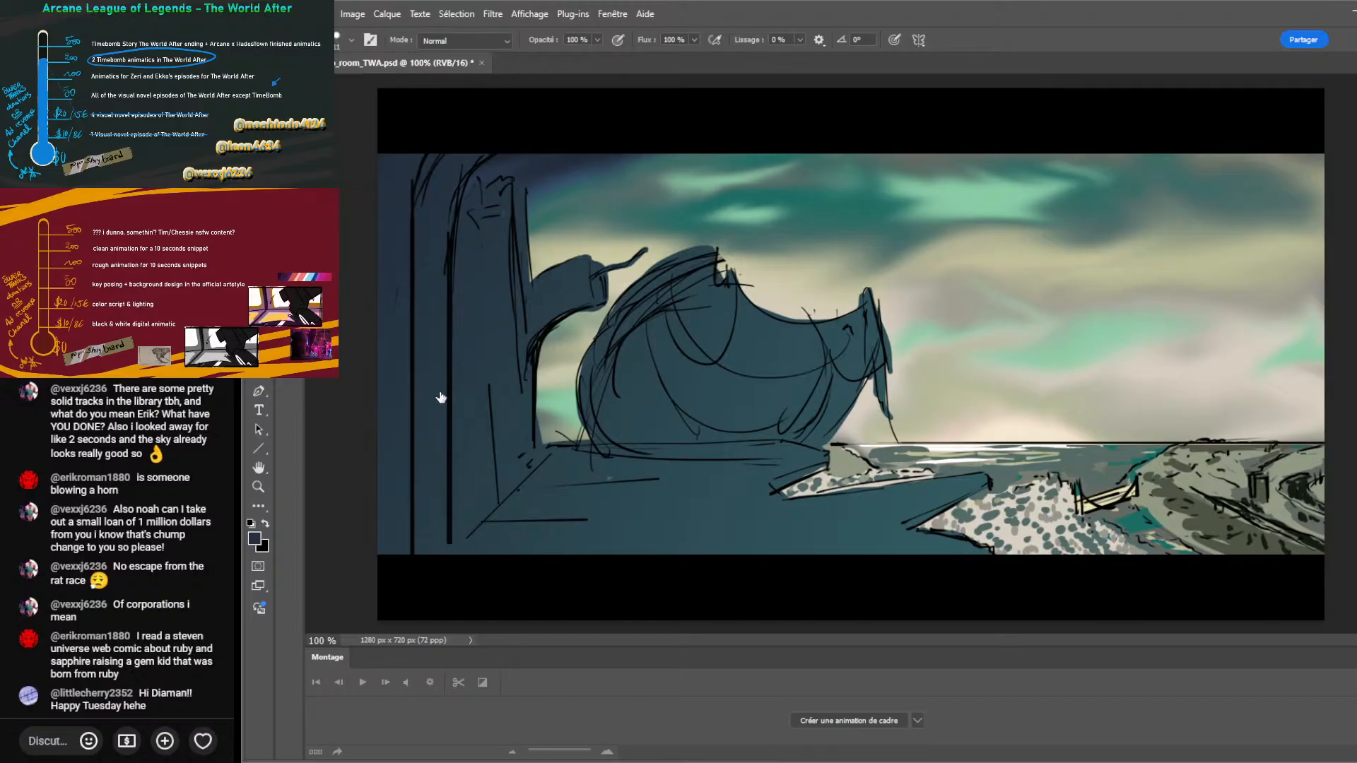
pyautogui.hotkey('ctrl', 'z')
pyautogui.hotkey('ctrl', 'z')
pyautogui.hotkey('ctrl', 'z')
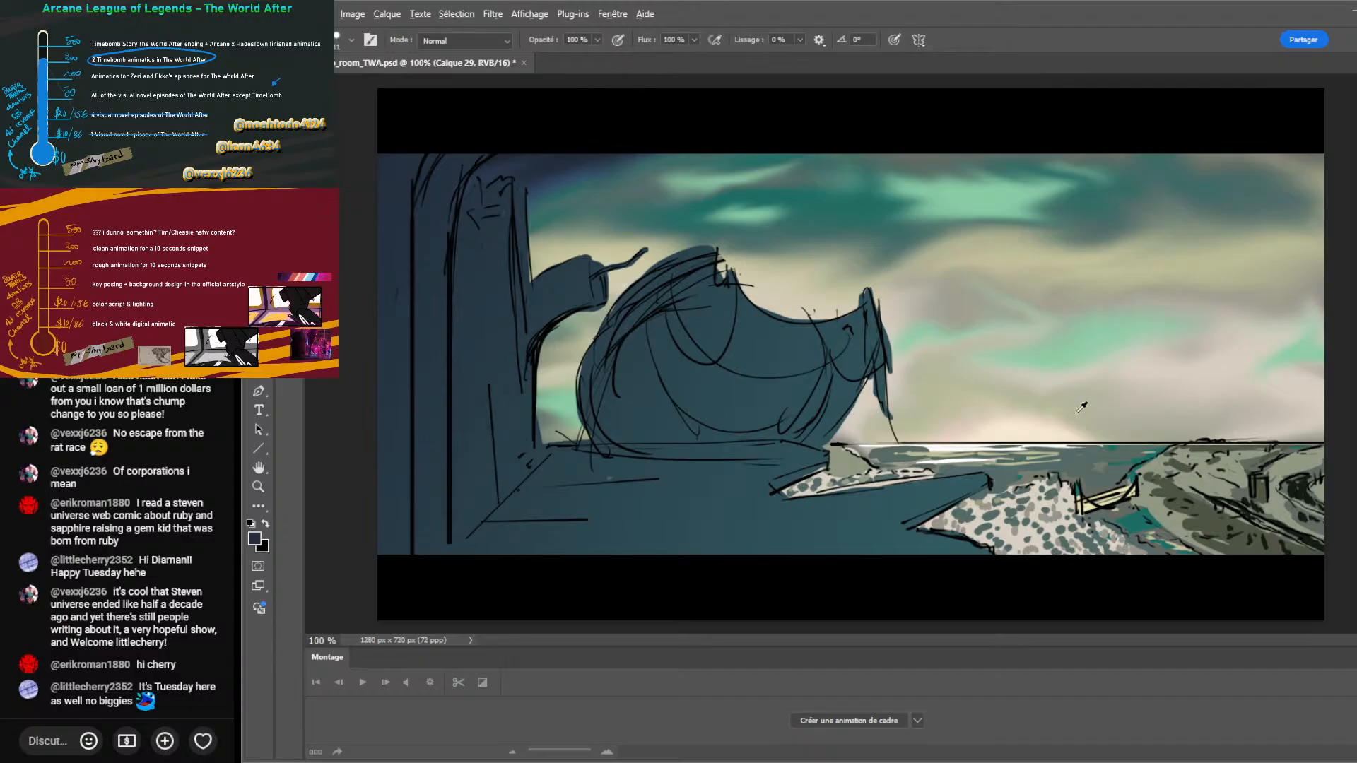
# Paint an olive band down the wall at the scene's left edge and a light grey band along the adjoining pillar.
pyautogui.click(1011, 240)
pyautogui.press('i')
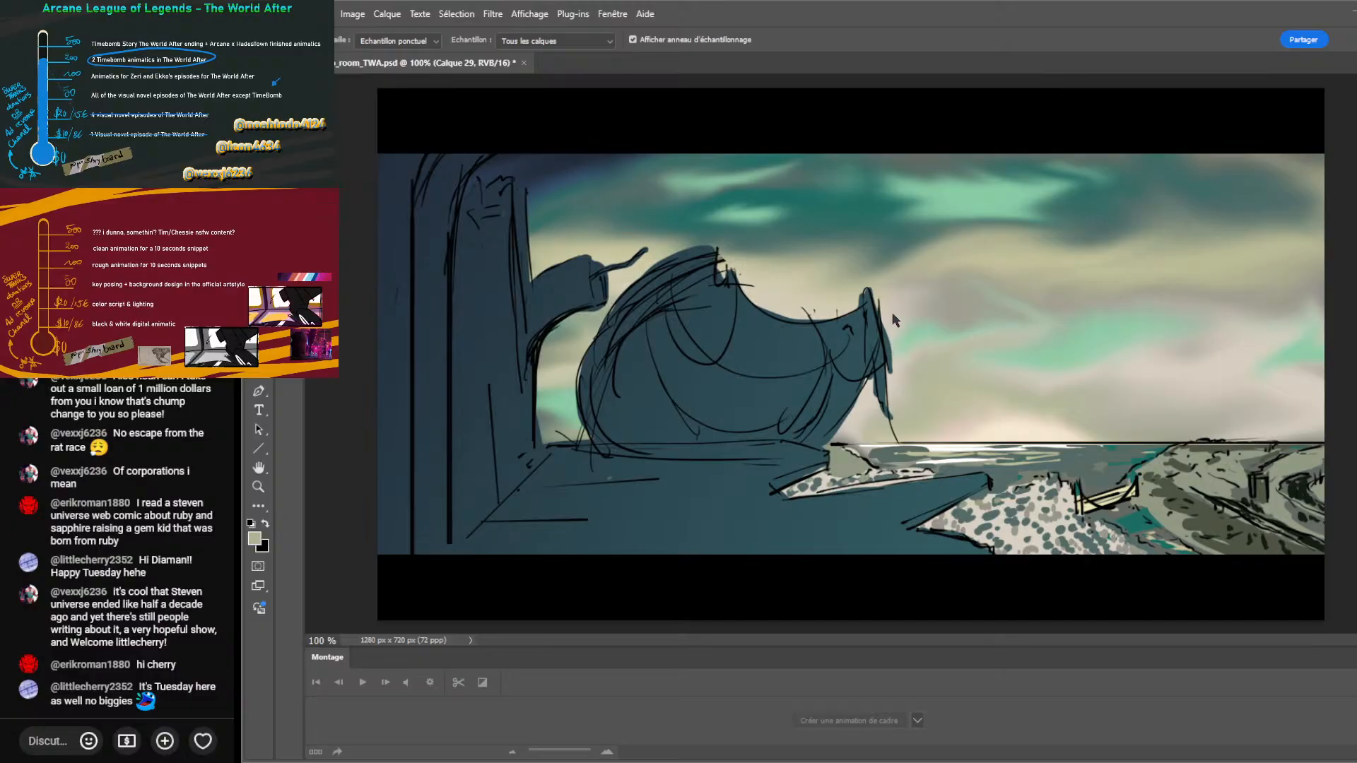
pyautogui.click(1036, 189)
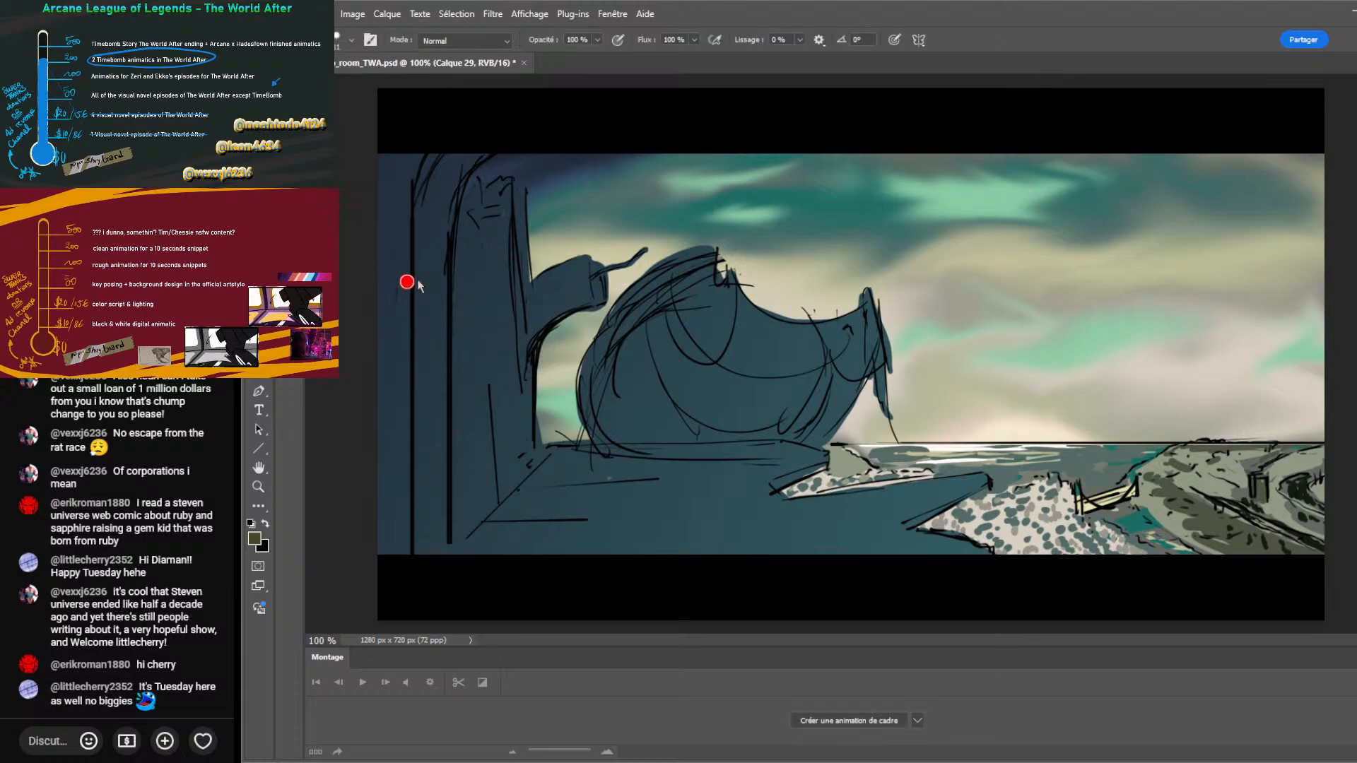
pyautogui.moveTo(405, 292)
pyautogui.mouseDown()
pyautogui.moveTo(403, 406)
pyautogui.moveTo(396, 258)
pyautogui.moveTo(391, 466)
pyautogui.moveTo(390, 287)
pyautogui.moveTo(391, 436)
pyautogui.mouseUp()
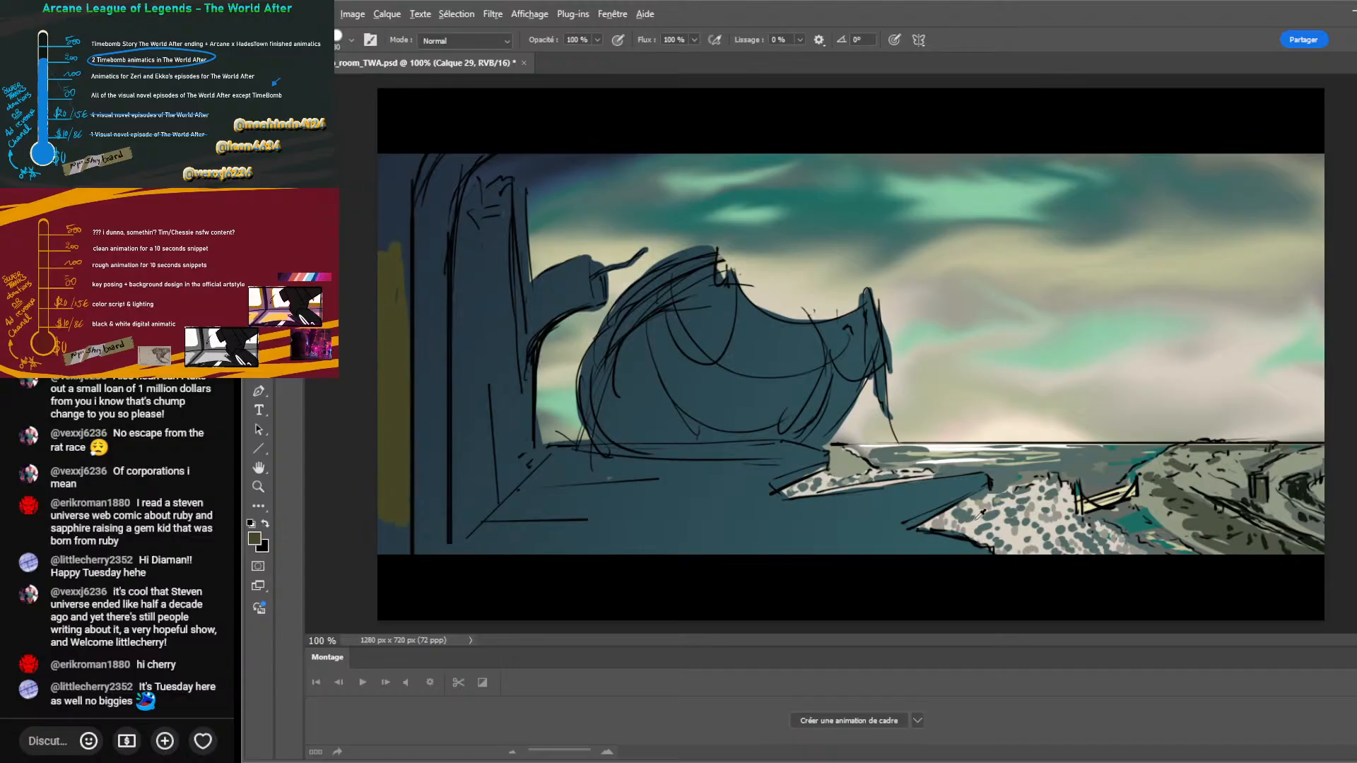
pyautogui.keyDown('alt'); pyautogui.click(1023, 526); pyautogui.keyUp('alt')
pyautogui.moveTo(425, 288)
pyautogui.mouseDown()
pyautogui.moveTo(436, 352)
pyautogui.moveTo(417, 255)
pyautogui.moveTo(439, 459)
pyautogui.moveTo(440, 343)
pyautogui.moveTo(424, 538)
pyautogui.moveTo(428, 248)
pyautogui.moveTo(398, 313)
pyautogui.moveTo(401, 463)
pyautogui.mouseUp()
pyautogui.keyDown('alt'); pyautogui.click(395, 316); pyautogui.keyUp('alt')
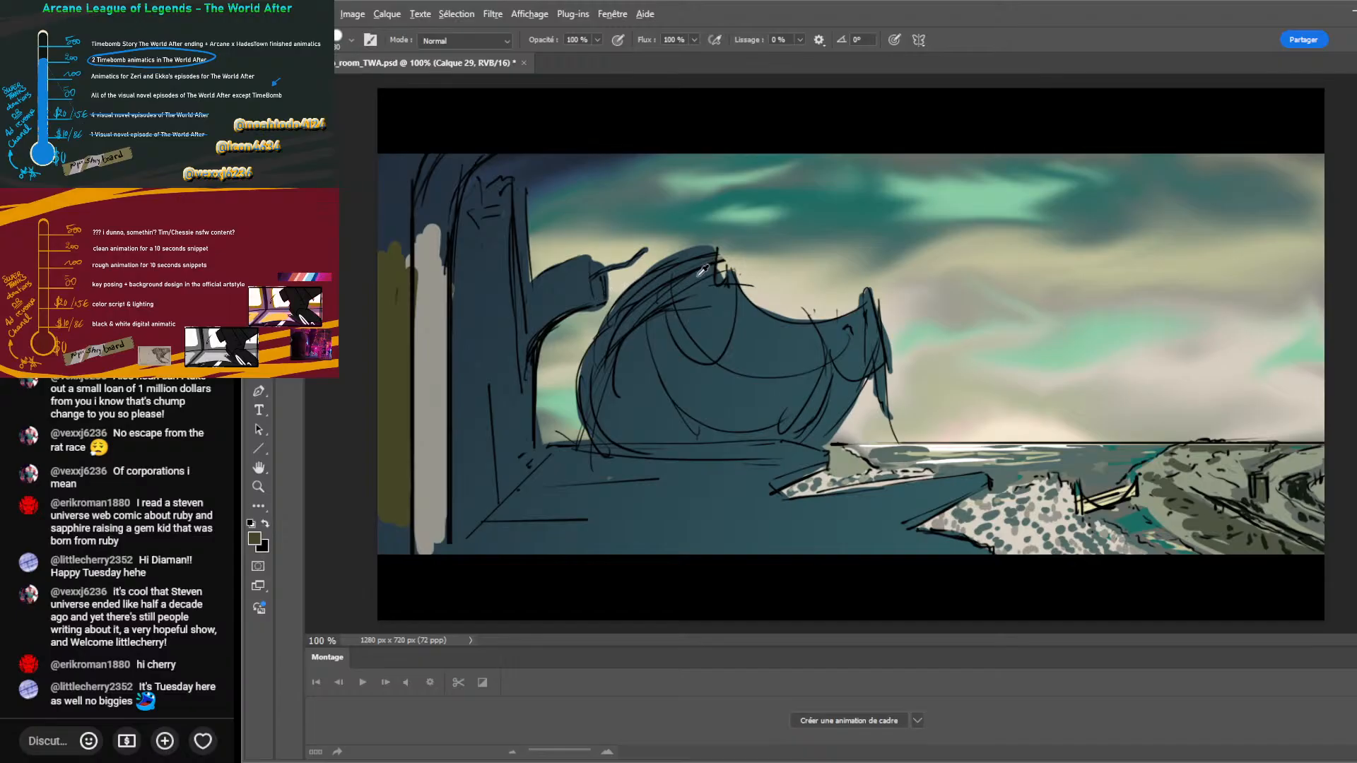
# Paint the upper wall and pillar top in pale beige and cream, and lighten the pillar's length with off-white.
pyautogui.keyDown('alt'); pyautogui.click(958, 246); pyautogui.keyUp('alt')
pyautogui.moveTo(407, 173)
pyautogui.mouseDown()
pyautogui.moveTo(397, 260)
pyautogui.moveTo(439, 221)
pyautogui.mouseUp()
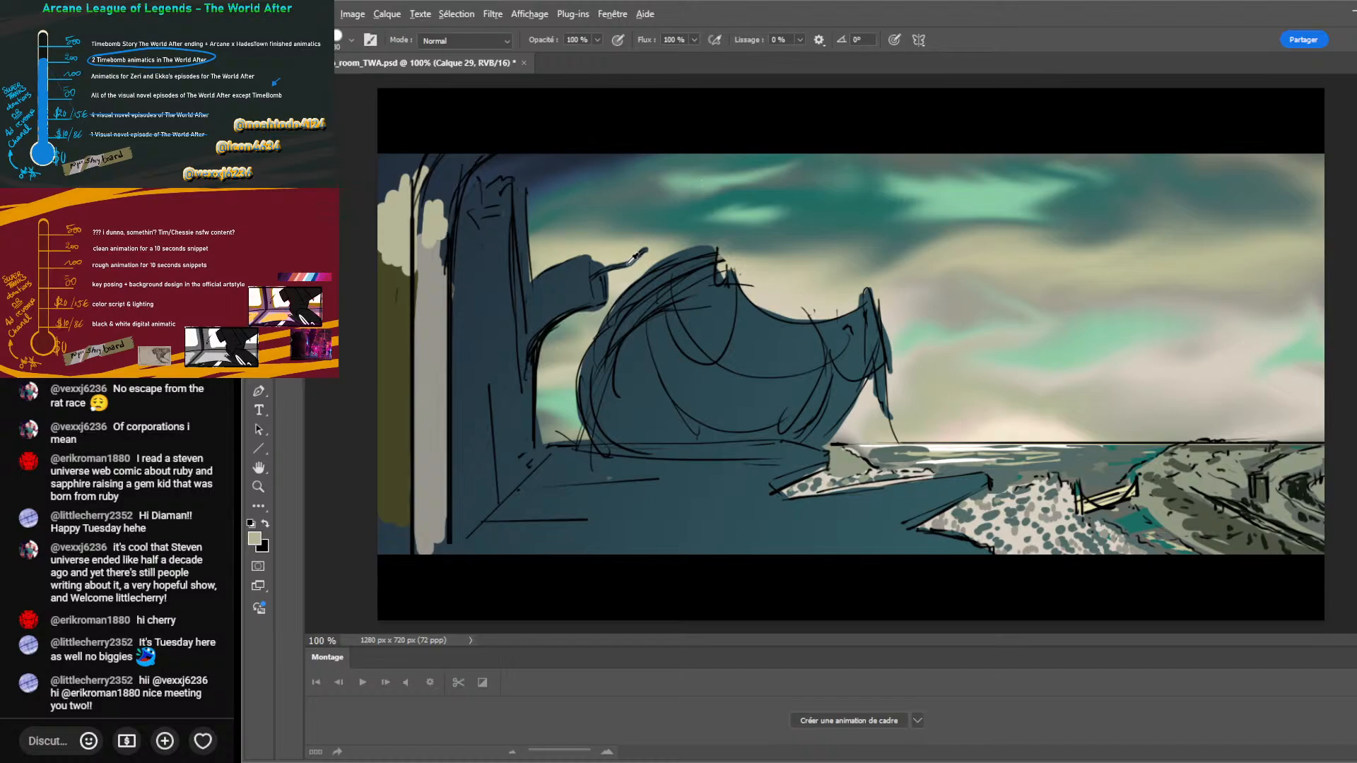
pyautogui.keyDown('alt'); pyautogui.click(628, 242); pyautogui.keyUp('alt')
pyautogui.moveTo(464, 206)
pyautogui.mouseDown()
pyautogui.moveTo(483, 149)
pyautogui.moveTo(455, 180)
pyautogui.moveTo(452, 151)
pyautogui.moveTo(439, 178)
pyautogui.moveTo(445, 307)
pyautogui.mouseUp()
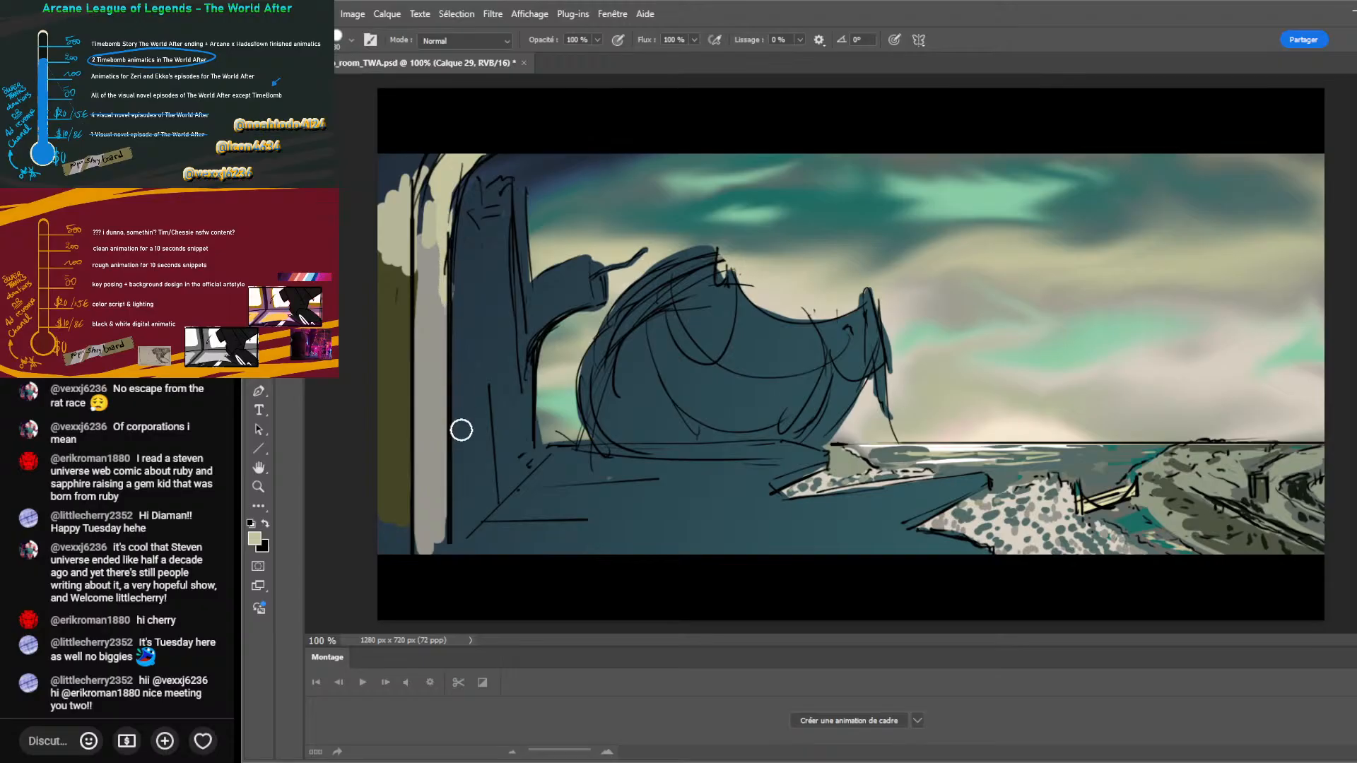
pyautogui.keyDown('alt'); pyautogui.click(433, 521); pyautogui.keyUp('alt')
pyautogui.keyDown('alt'); pyautogui.click(828, 472); pyautogui.keyUp('alt')
pyautogui.moveTo(435, 266); pyautogui.dragTo(444, 531)
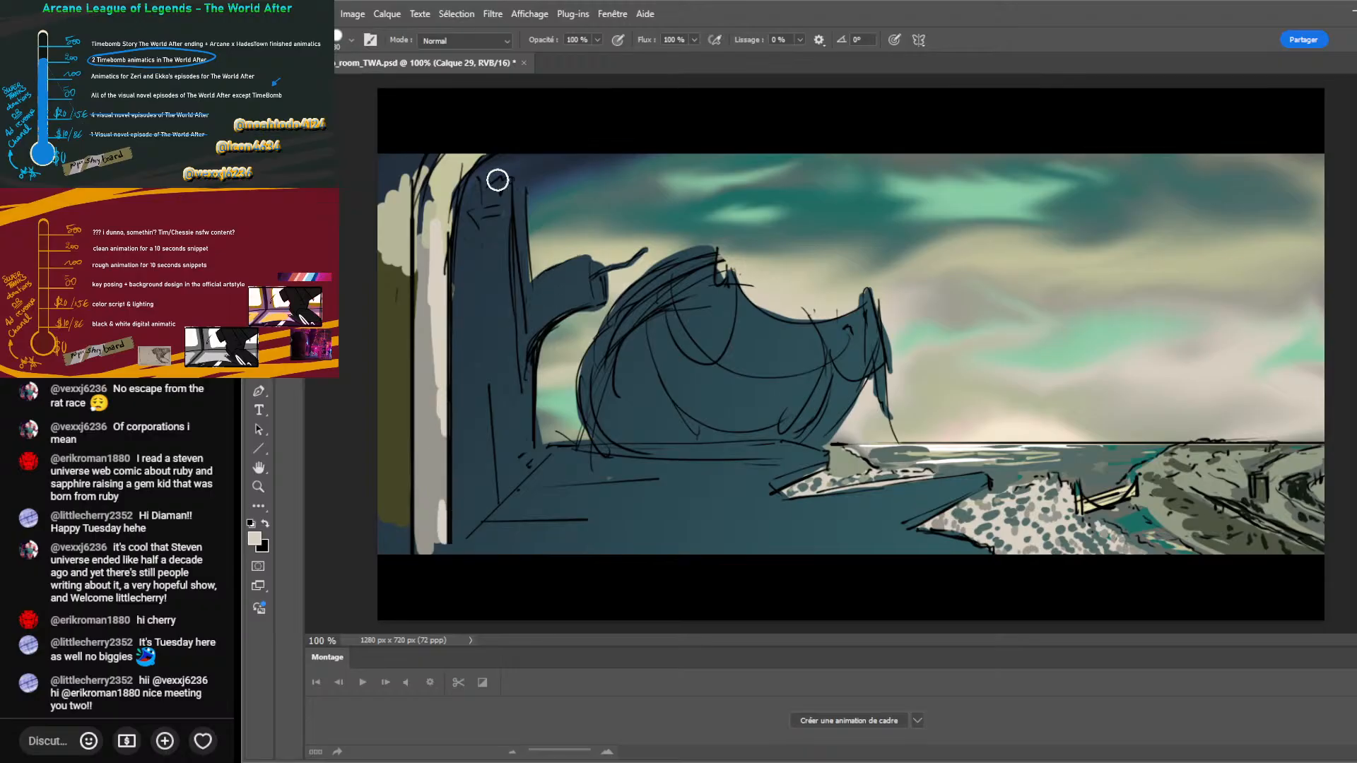
# Paint off-white strokes on the wall bracket and down the narrow post beneath it.
pyautogui.moveTo(498, 181); pyautogui.dragTo(475, 185)
pyautogui.moveTo(585, 278)
pyautogui.mouseDown()
pyautogui.moveTo(532, 358)
pyautogui.moveTo(534, 452)
pyautogui.mouseUp()
pyautogui.moveTo(546, 300); pyautogui.dragTo(533, 361)
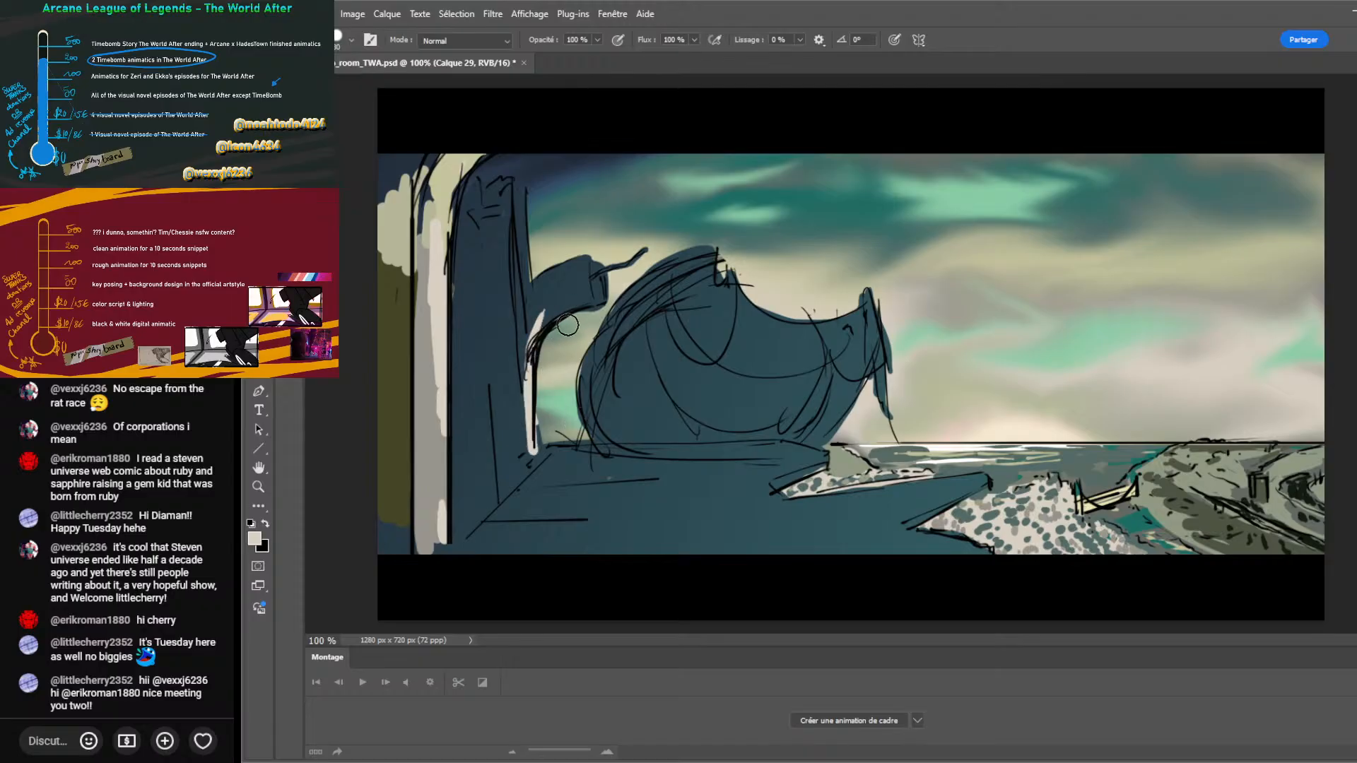
# Paint the bracket's body olive and trace its underside and end cap in white.
pyautogui.keyDown('alt'); pyautogui.click(425, 392); pyautogui.keyUp('alt')
pyautogui.moveTo(520, 312)
pyautogui.mouseDown()
pyautogui.moveTo(554, 279)
pyautogui.moveTo(538, 285)
pyautogui.moveTo(538, 300)
pyautogui.moveTo(560, 278)
pyautogui.moveTo(533, 316)
pyautogui.moveTo(569, 296)
pyautogui.moveTo(577, 271)
pyautogui.moveTo(544, 325)
pyautogui.mouseUp()
pyautogui.keyDown('alt'); pyautogui.click(397, 301); pyautogui.keyUp('alt')
pyautogui.keyDown('alt'); pyautogui.click(406, 259); pyautogui.keyUp('alt')
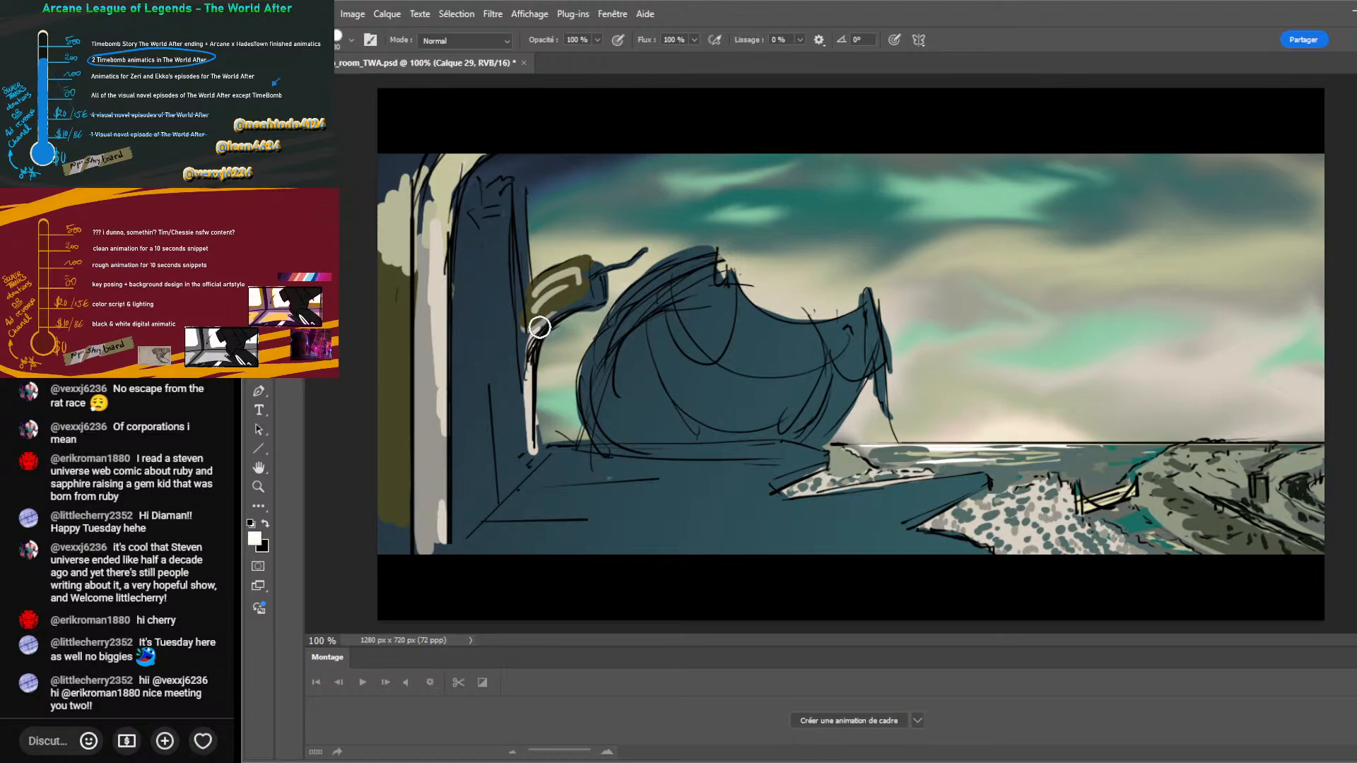
pyautogui.moveTo(539, 327)
pyautogui.mouseDown()
pyautogui.moveTo(605, 295)
pyautogui.moveTo(597, 270)
pyautogui.moveTo(644, 259)
pyautogui.mouseUp()
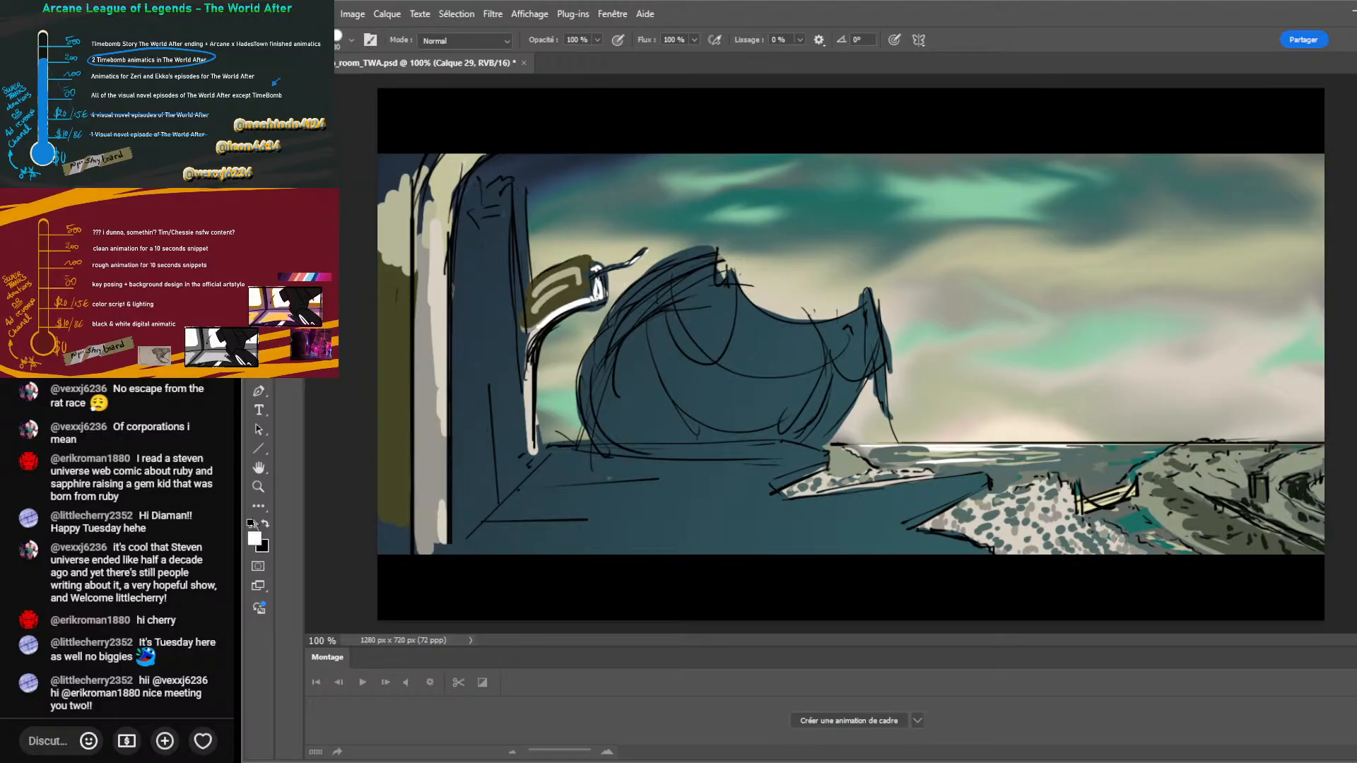
# Recolour the bracket's body with orange-brown strokes over the olive.
pyautogui.press('i')
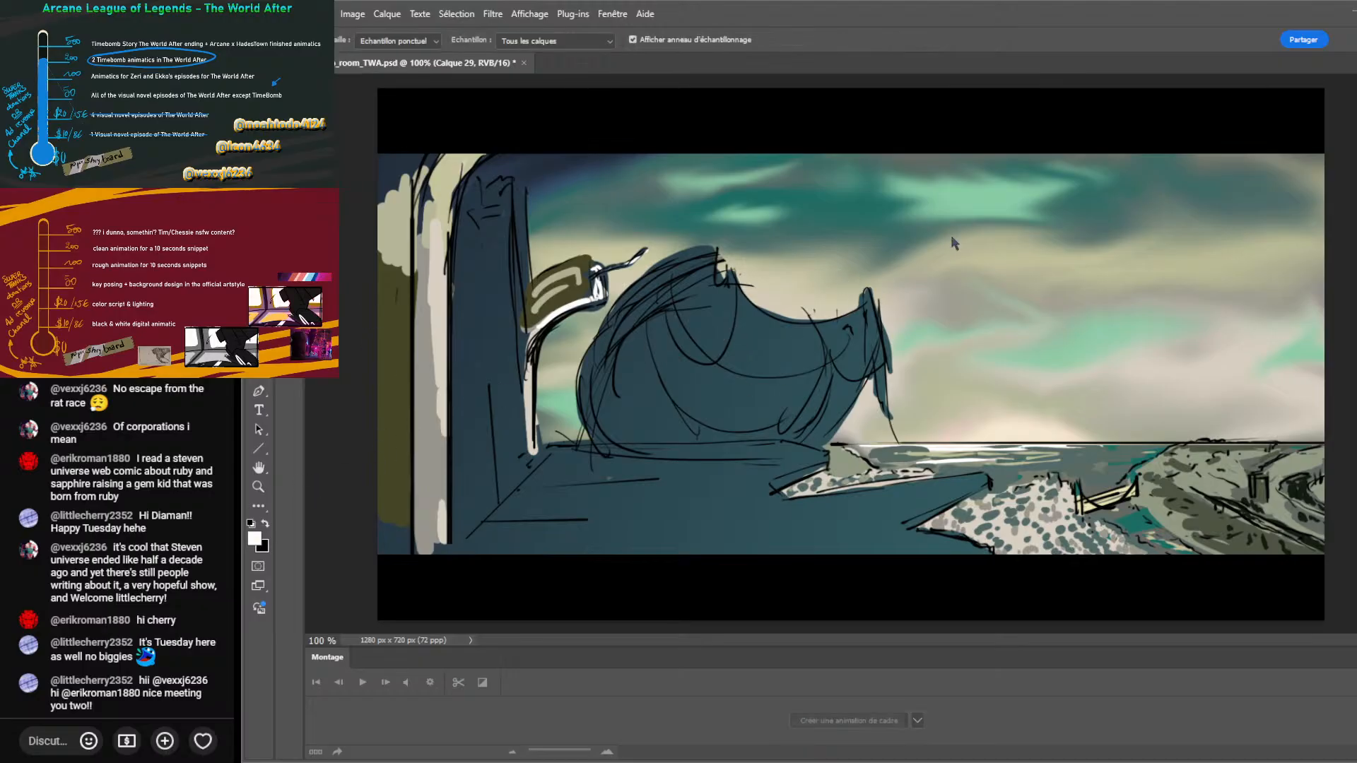
pyautogui.click(562, 279)
pyautogui.press('b')
pyautogui.moveTo(566, 297)
pyautogui.mouseDown()
pyautogui.moveTo(533, 297)
pyautogui.moveTo(584, 267)
pyautogui.moveTo(535, 314)
pyautogui.moveTo(569, 271)
pyautogui.moveTo(529, 293)
pyautogui.moveTo(577, 269)
pyautogui.moveTo(554, 298)
pyautogui.mouseUp()
# Shade the bracket's body with darker brown, then add black line strokes and white highlight dashes.
pyautogui.press('i')
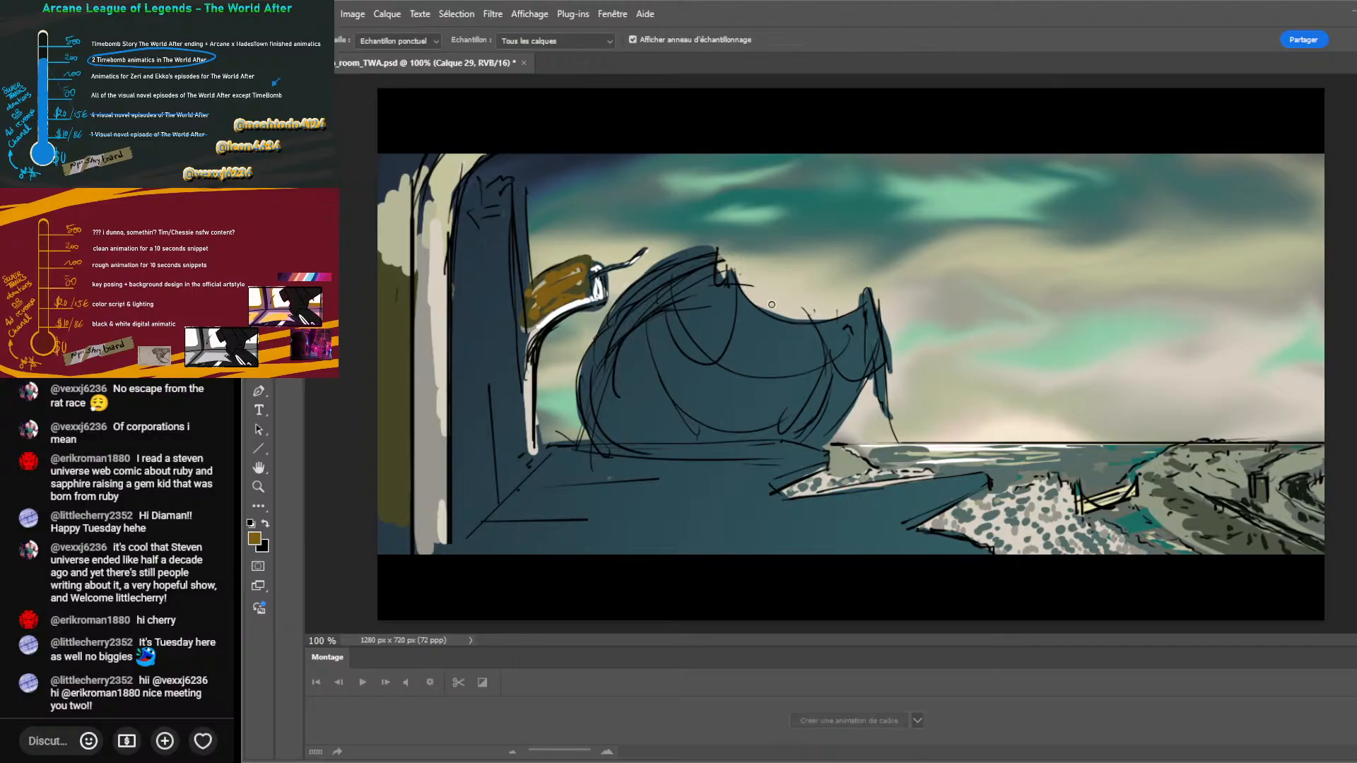
pyautogui.press('b')
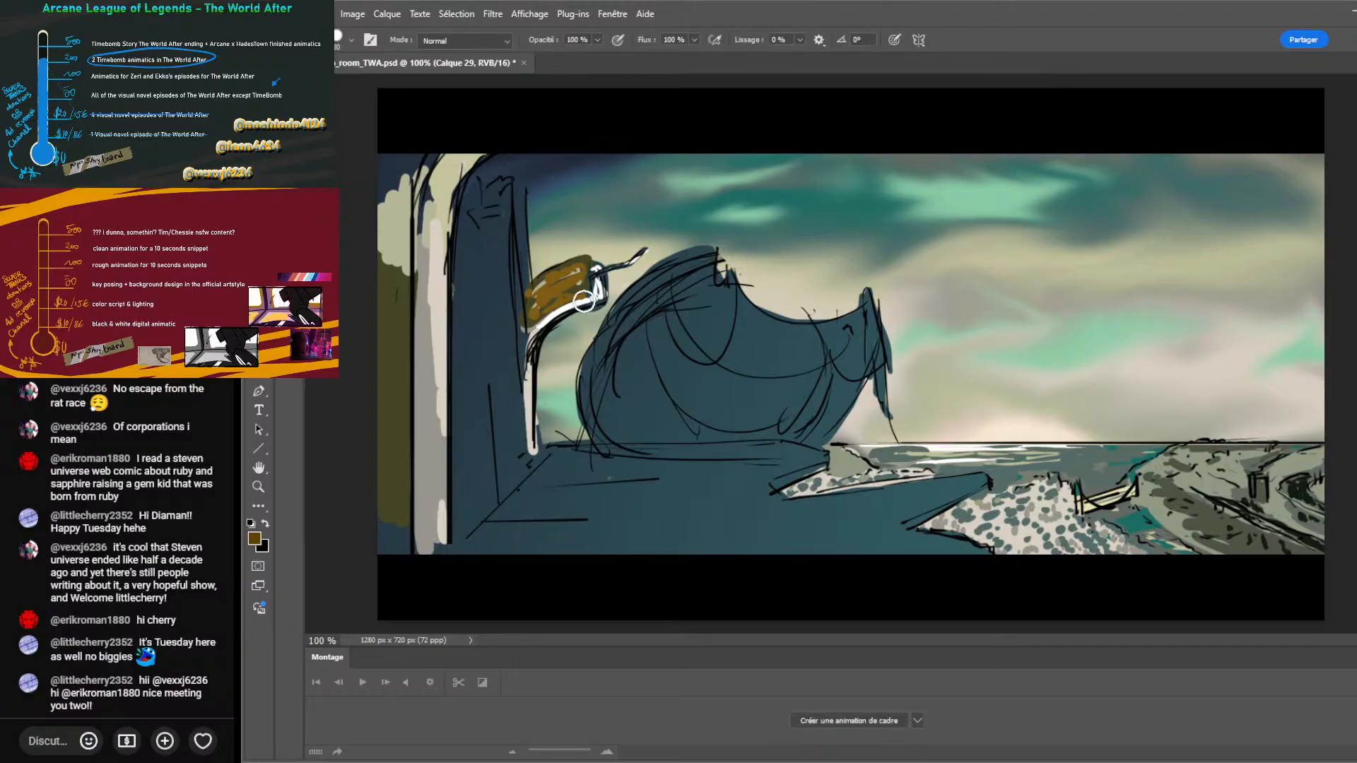
pyautogui.moveTo(584, 301)
pyautogui.mouseDown()
pyautogui.moveTo(528, 315)
pyautogui.moveTo(541, 285)
pyautogui.moveTo(582, 260)
pyautogui.moveTo(570, 287)
pyautogui.mouseUp()
pyautogui.keyDown('alt'); pyautogui.click(570, 287); pyautogui.keyUp('alt')
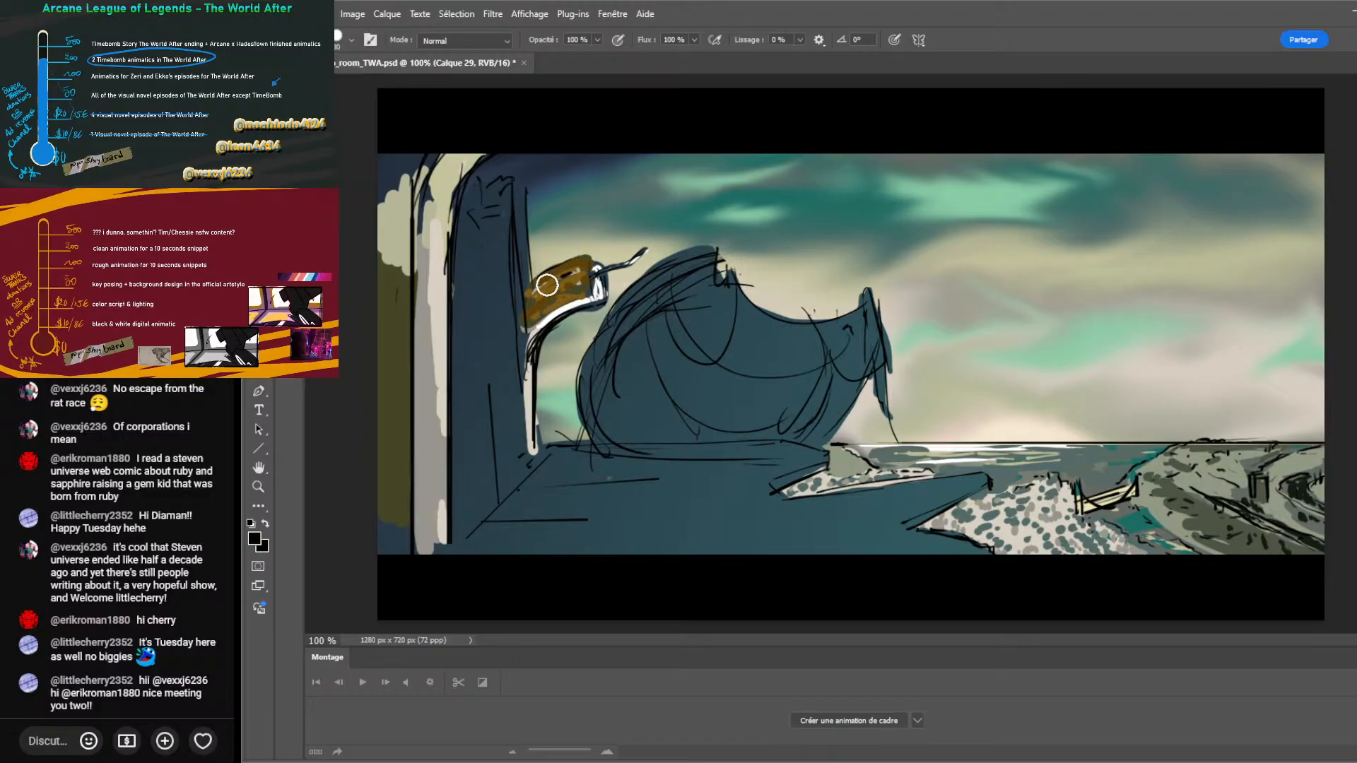
pyautogui.moveTo(548, 285)
pyautogui.mouseDown()
pyautogui.moveTo(587, 263)
pyautogui.moveTo(585, 283)
pyautogui.moveTo(523, 327)
pyautogui.moveTo(577, 287)
pyautogui.moveTo(562, 262)
pyautogui.moveTo(538, 369)
pyautogui.moveTo(597, 315)
pyautogui.mouseUp()
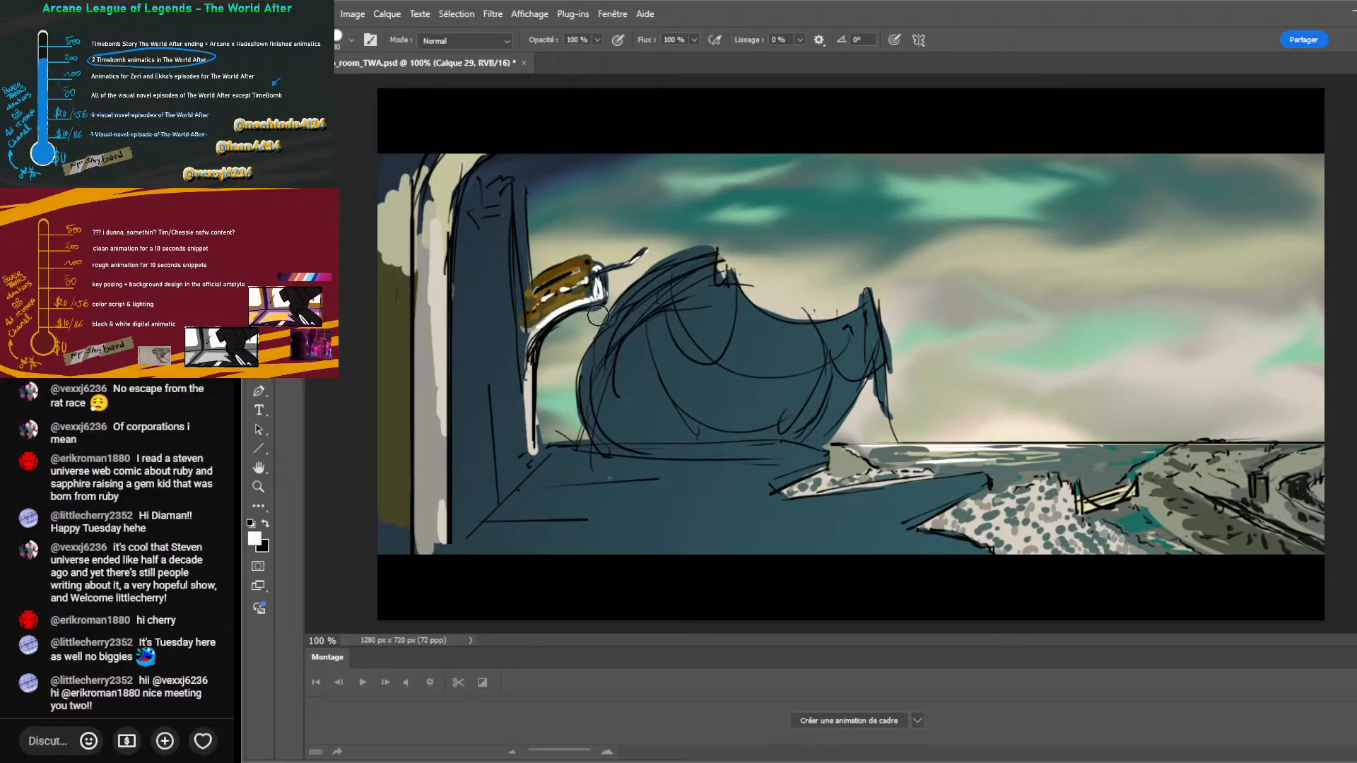
# Paint brown and ochre strokes on the wall bracket's body, curved underside, upper post and protruding rod.
pyautogui.keyDown('alt'); pyautogui.click(1000, 250); pyautogui.keyUp('alt')
pyautogui.moveTo(552, 286)
pyautogui.mouseDown()
pyautogui.moveTo(580, 260)
pyautogui.moveTo(566, 318)
pyautogui.moveTo(550, 310)
pyautogui.moveTo(535, 326)
pyautogui.moveTo(567, 293)
pyautogui.mouseUp()
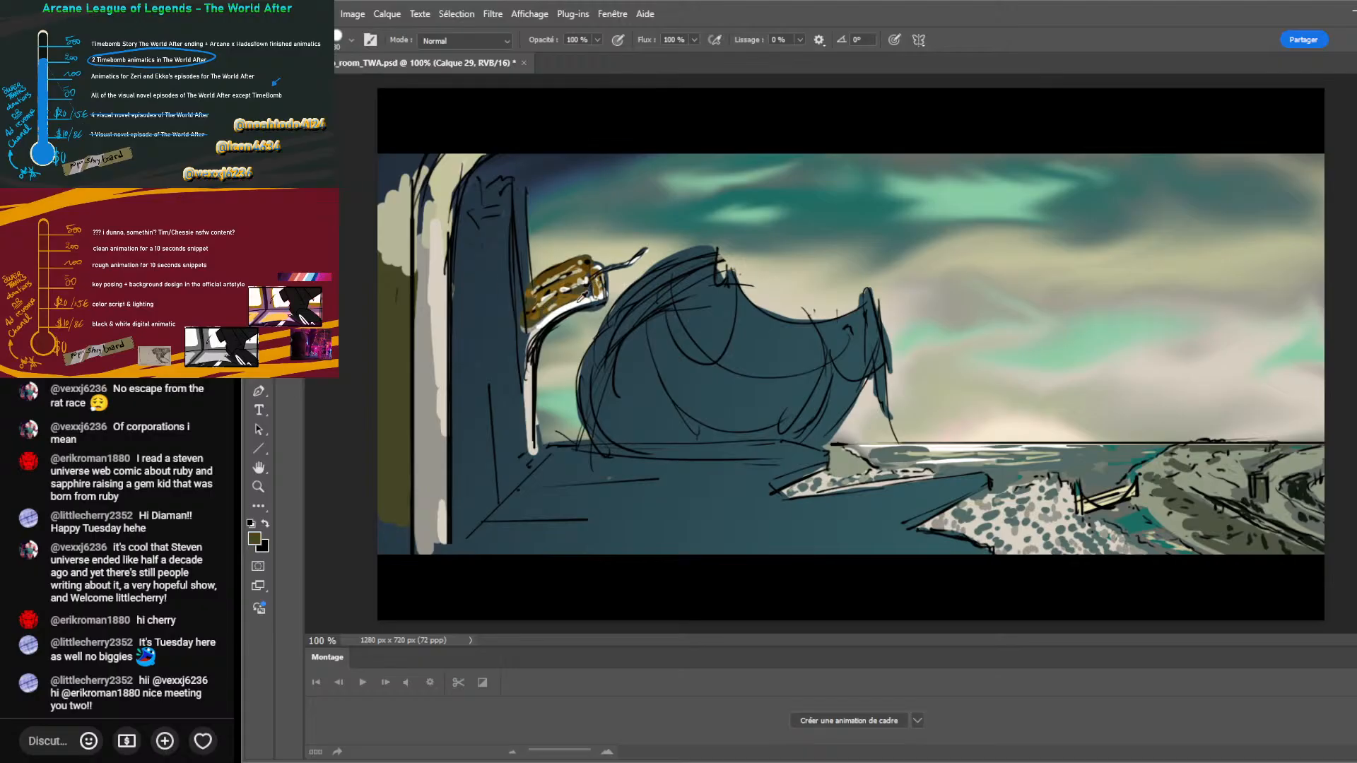
pyautogui.keyDown('alt'); pyautogui.click(990, 242); pyautogui.keyUp('alt')
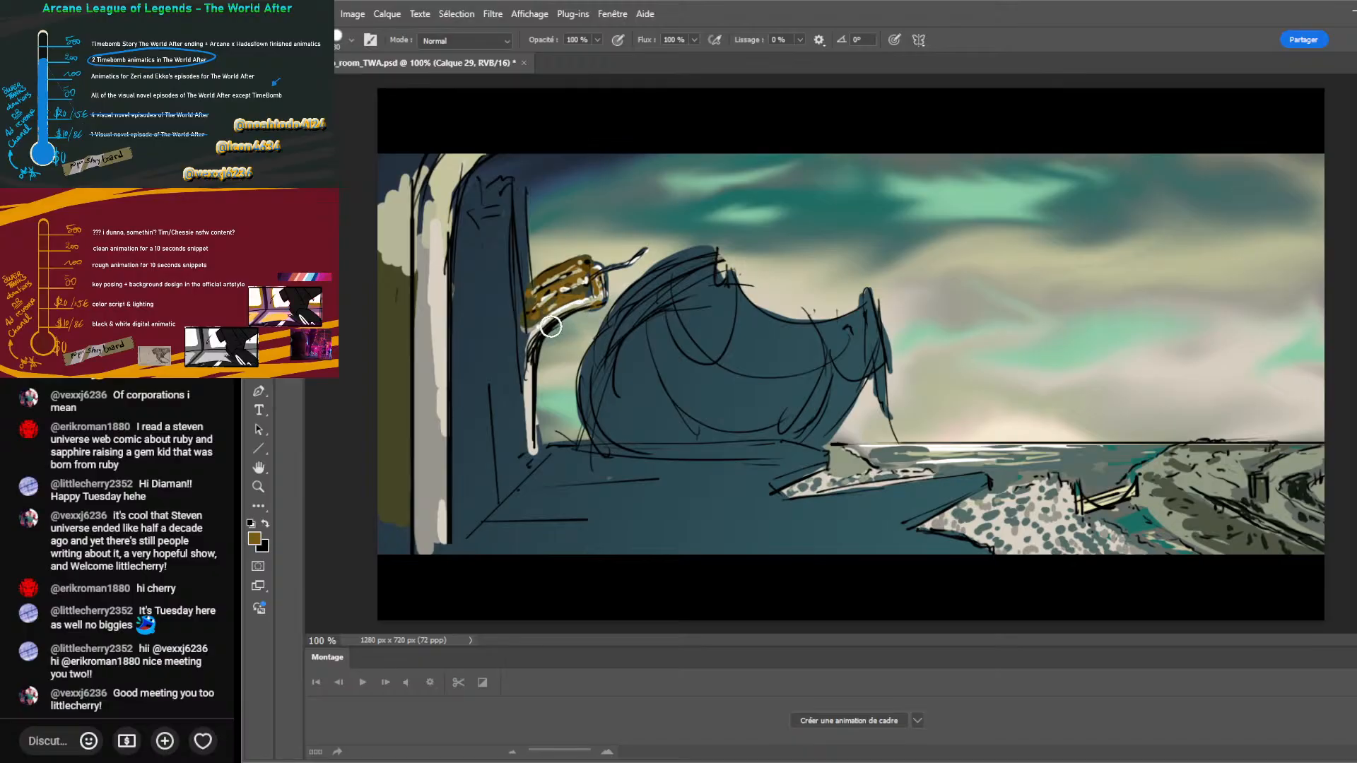
pyautogui.moveTo(592, 302)
pyautogui.mouseDown()
pyautogui.moveTo(526, 353)
pyautogui.moveTo(524, 320)
pyautogui.mouseUp()
pyautogui.moveTo(600, 278)
pyautogui.mouseDown()
pyautogui.moveTo(562, 273)
pyautogui.moveTo(600, 267)
pyautogui.moveTo(596, 297)
pyautogui.moveTo(601, 270)
pyautogui.moveTo(602, 294)
pyautogui.moveTo(592, 291)
pyautogui.moveTo(604, 270)
pyautogui.moveTo(641, 246)
pyautogui.moveTo(609, 269)
pyautogui.moveTo(641, 250)
pyautogui.mouseUp()
pyautogui.keyDown('alt'); pyautogui.click(564, 272); pyautogui.keyUp('alt')
pyautogui.keyDown('alt'); pyautogui.click(562, 265); pyautogui.keyUp('alt')
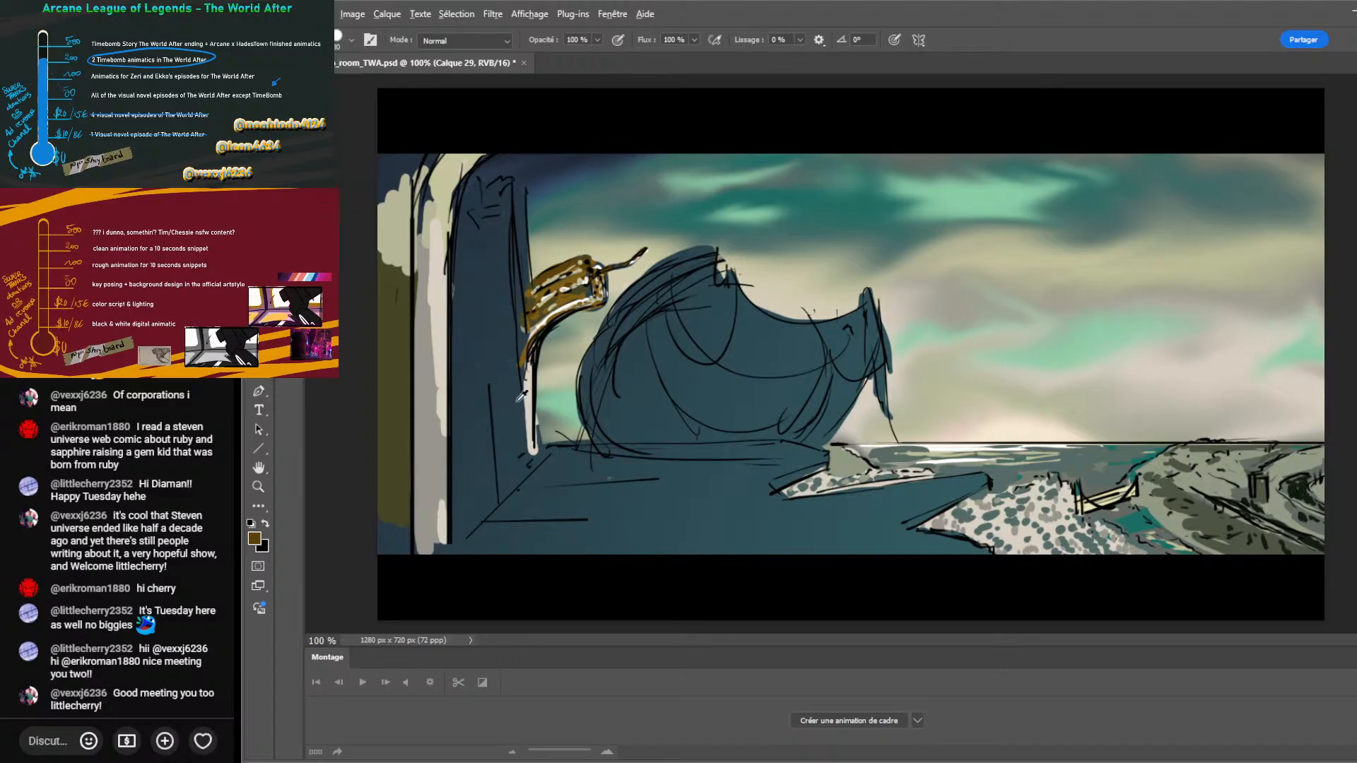
# Paint grey patches on the wall panel beside the bracket and dark blue over its upper edge and the outermost wall.
pyautogui.keyDown('alt'); pyautogui.click(434, 438); pyautogui.keyUp('alt')
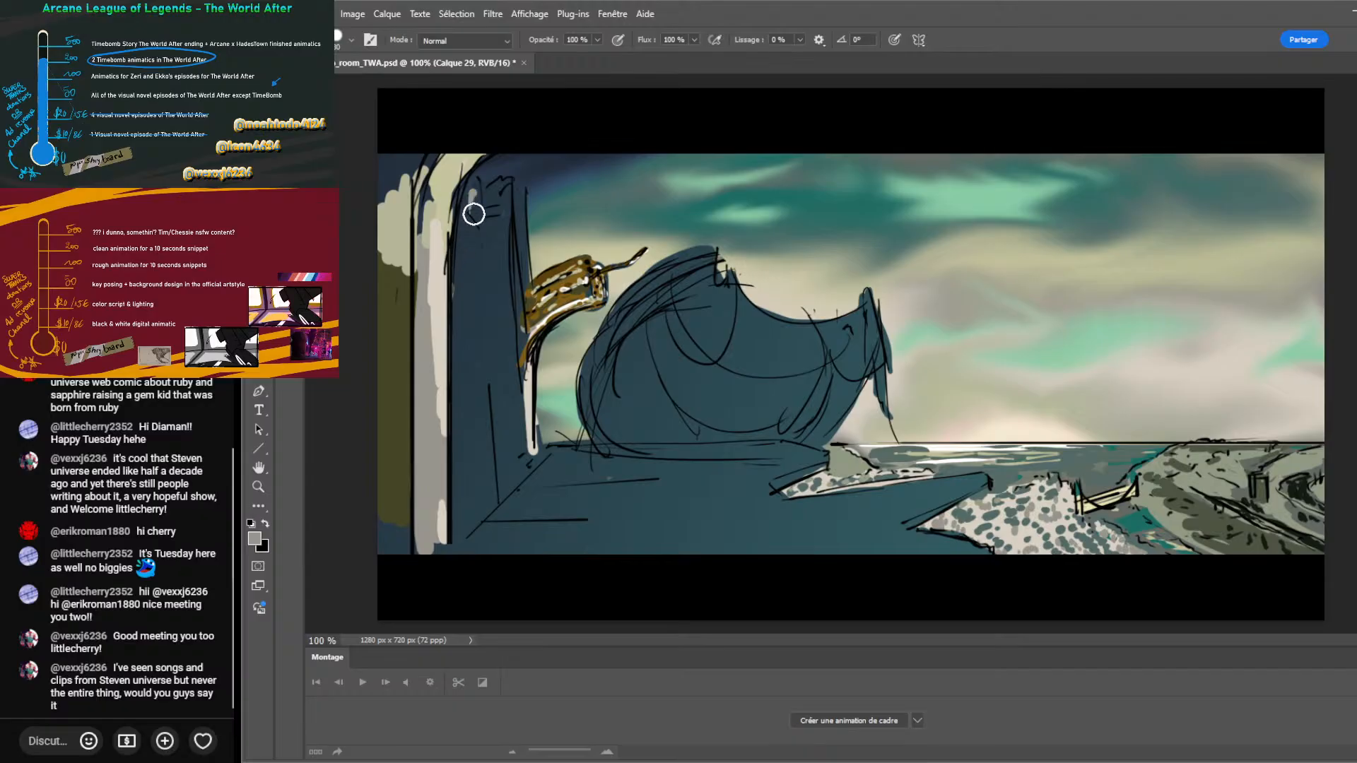
pyautogui.moveTo(474, 213)
pyautogui.mouseDown()
pyautogui.moveTo(472, 185)
pyautogui.moveTo(472, 315)
pyautogui.moveTo(486, 210)
pyautogui.moveTo(500, 194)
pyautogui.moveTo(509, 211)
pyautogui.moveTo(530, 200)
pyautogui.moveTo(497, 185)
pyautogui.moveTo(464, 210)
pyautogui.moveTo(483, 178)
pyautogui.moveTo(468, 205)
pyautogui.moveTo(505, 187)
pyautogui.mouseUp()
pyautogui.keyDown('alt'); pyautogui.click(537, 188); pyautogui.keyUp('alt')
pyautogui.moveTo(436, 142)
pyautogui.mouseDown()
pyautogui.moveTo(402, 248)
pyautogui.moveTo(385, 151)
pyautogui.mouseUp()
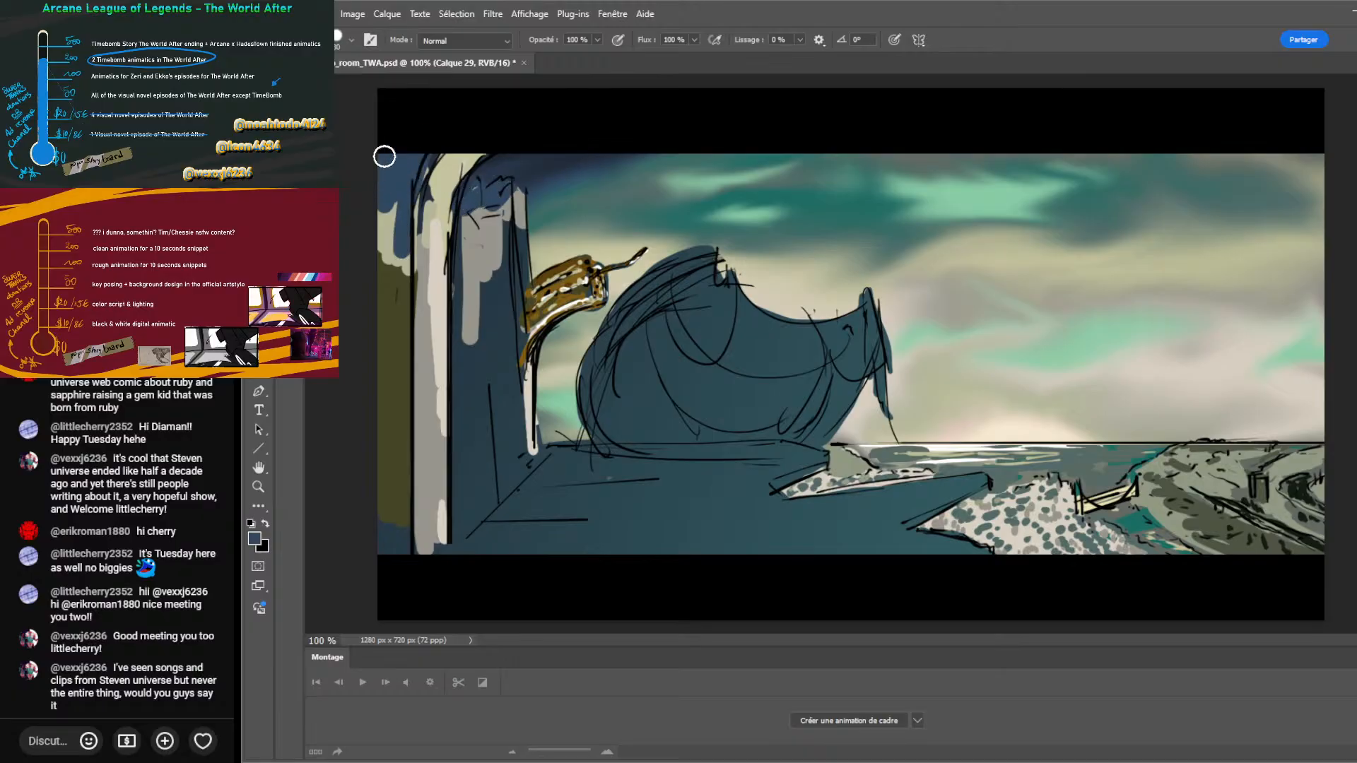
pyautogui.moveTo(381, 263)
pyautogui.mouseDown()
pyautogui.moveTo(385, 555)
pyautogui.moveTo(375, 434)
pyautogui.moveTo(399, 239)
pyautogui.moveTo(386, 280)
pyautogui.moveTo(379, 202)
pyautogui.mouseUp()
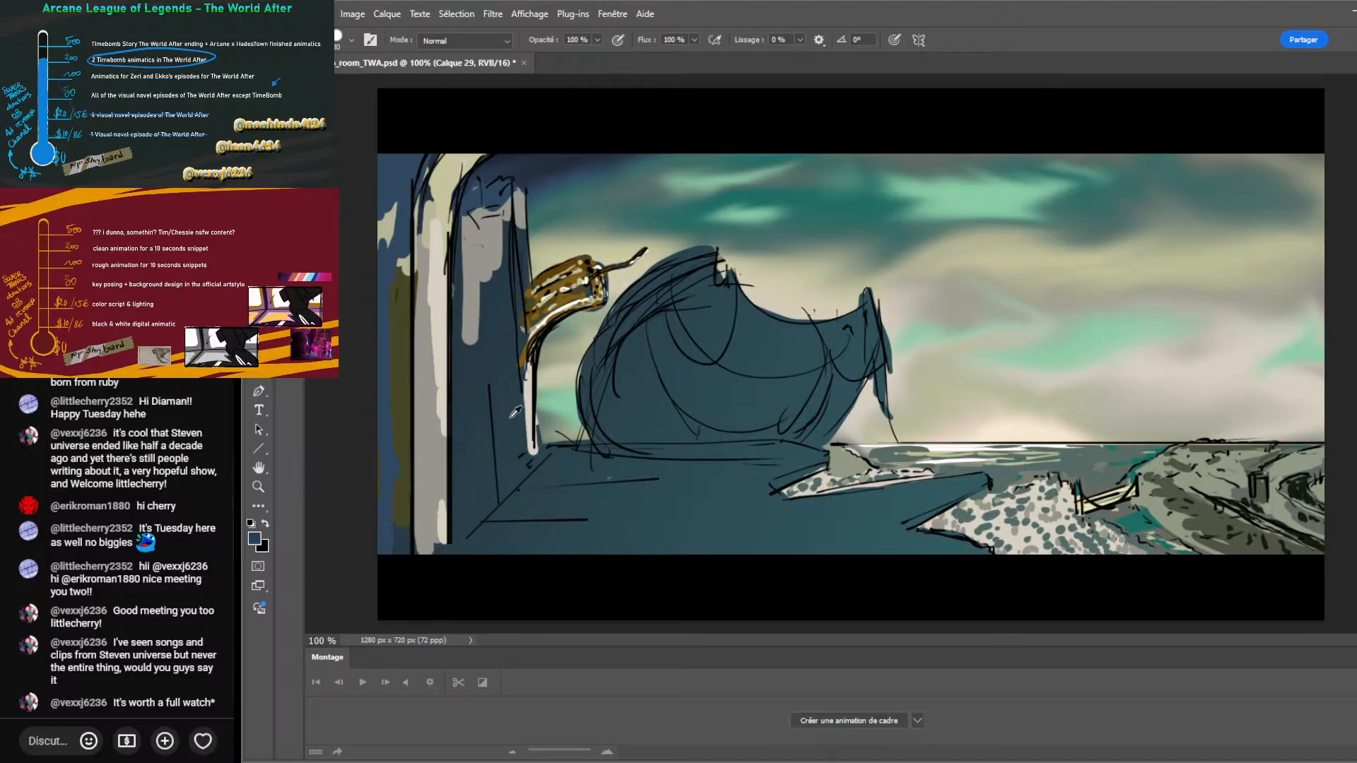
pyautogui.keyDown('alt'); pyautogui.click(497, 285); pyautogui.keyUp('alt')
pyautogui.moveTo(493, 305); pyautogui.dragTo(509, 397)
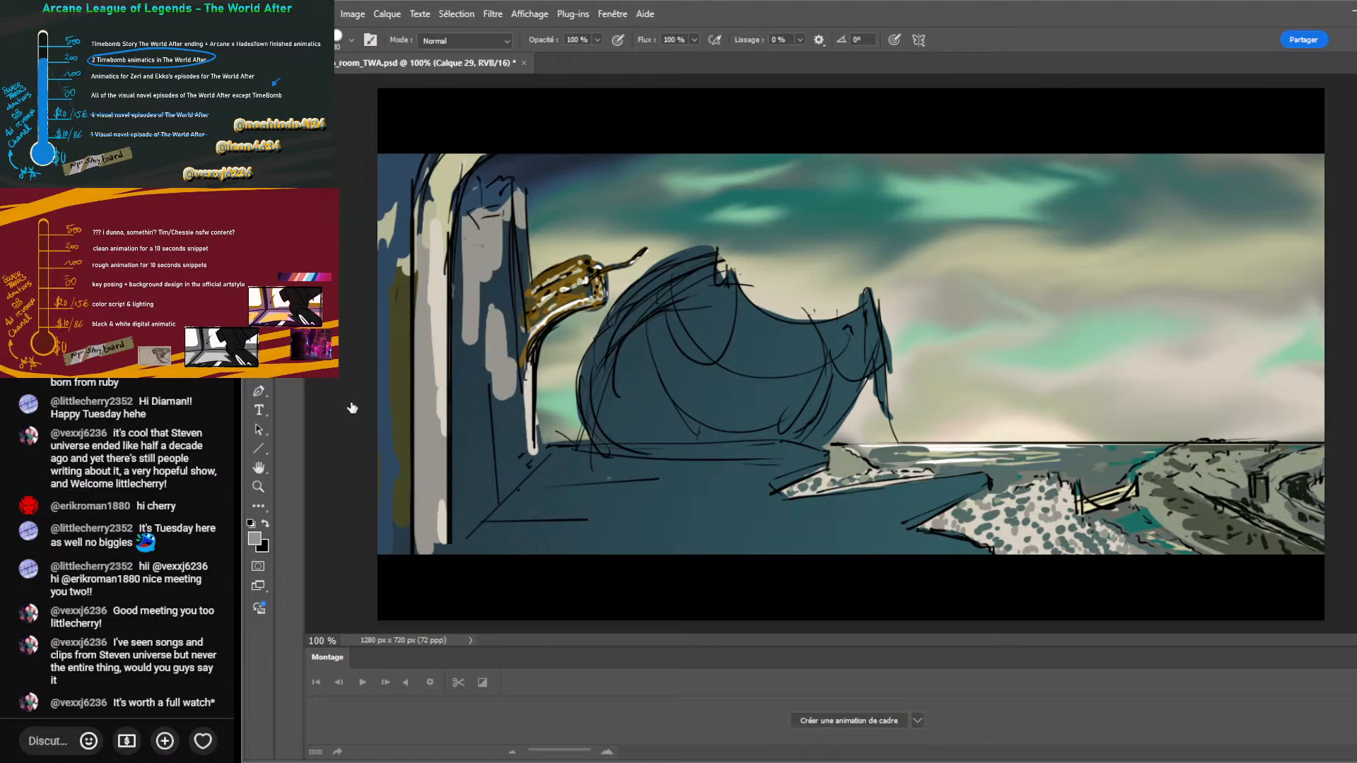
# Select the Fond en dégradé 10 gradient fill layer and show its shading over the room.
pyautogui.hotkey('ctrl', 'z')
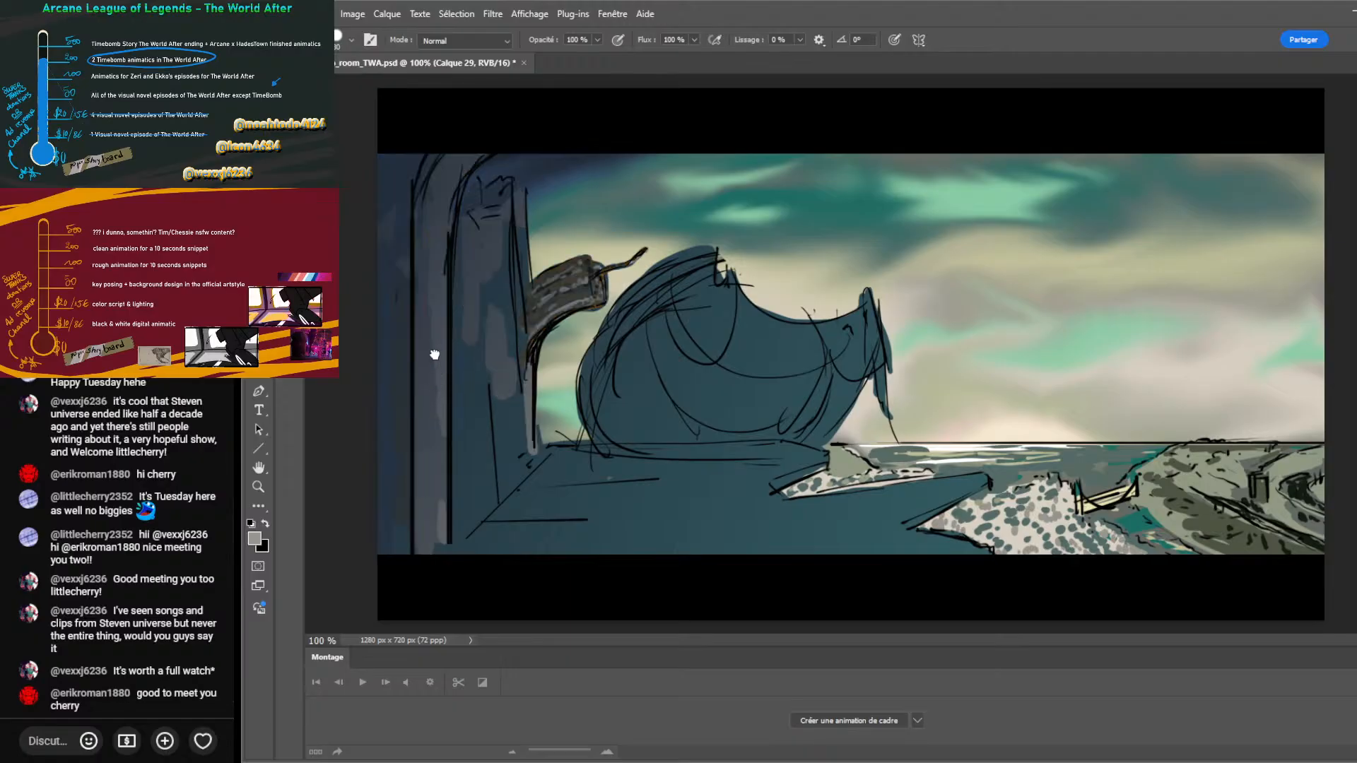
pyautogui.click(436, 376)
pyautogui.click(434, 407)
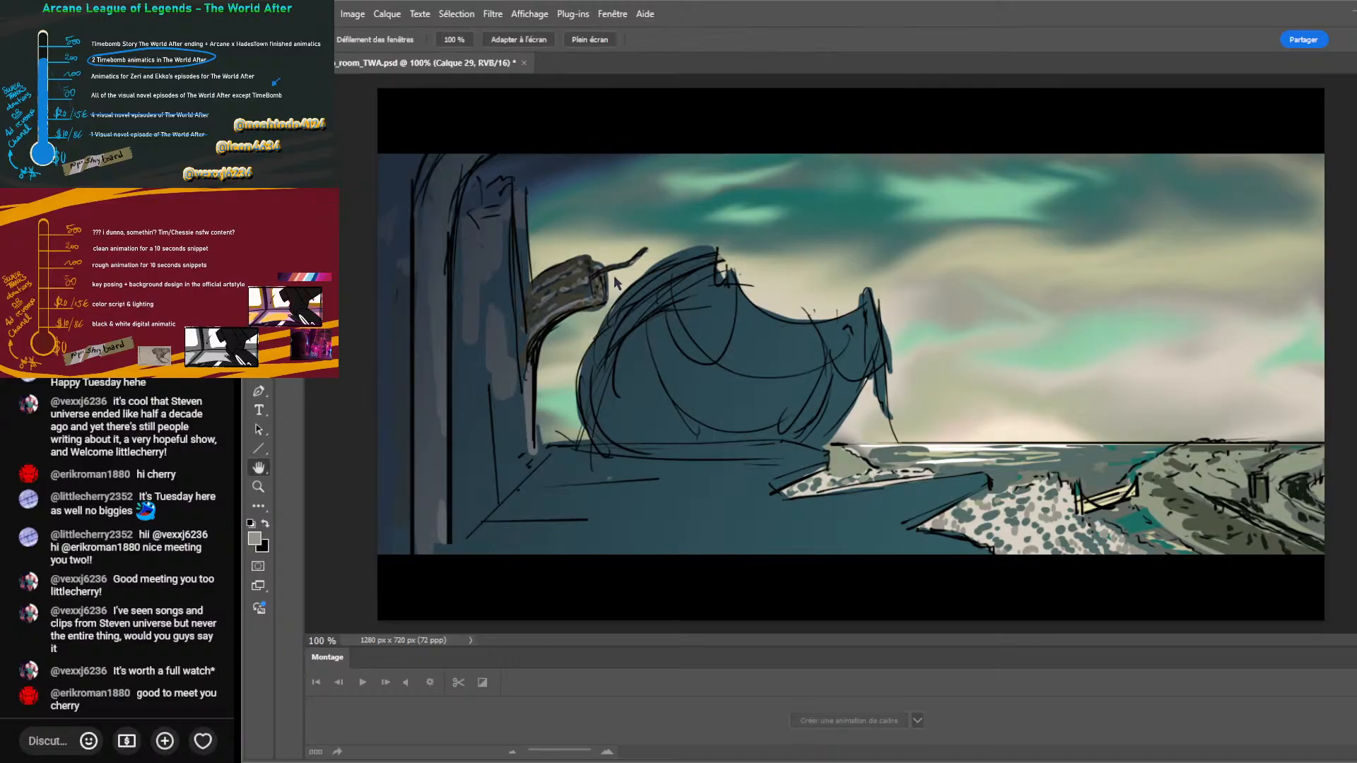
pyautogui.click(431, 382)
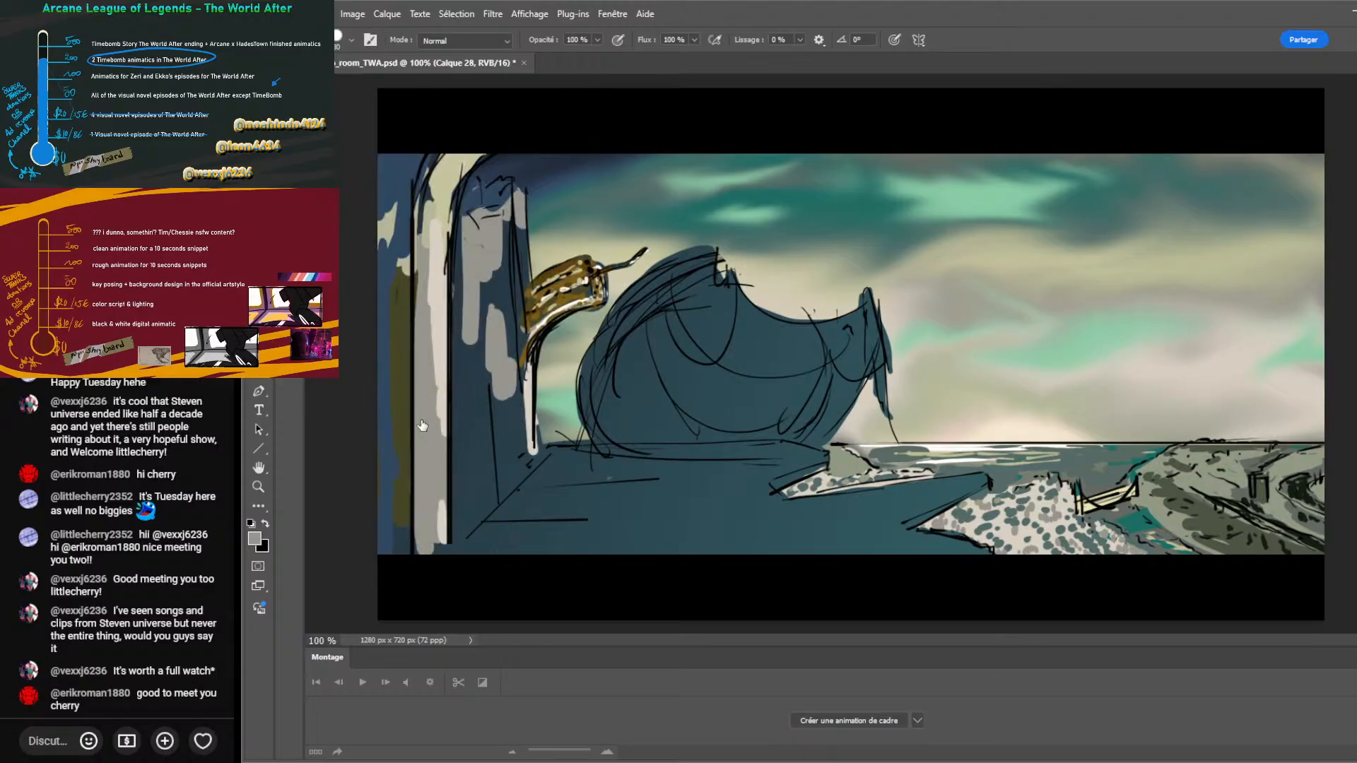
pyautogui.click(454, 401)
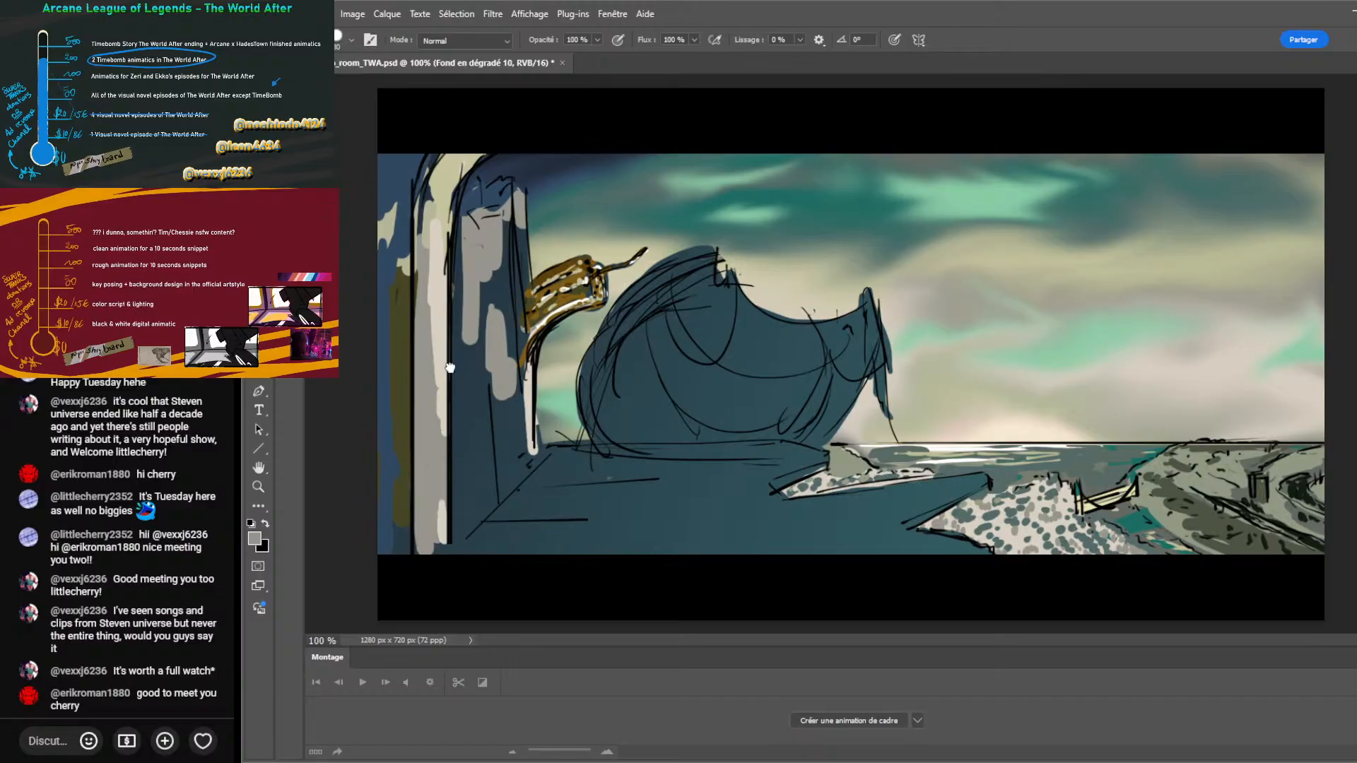
pyautogui.click(450, 368)
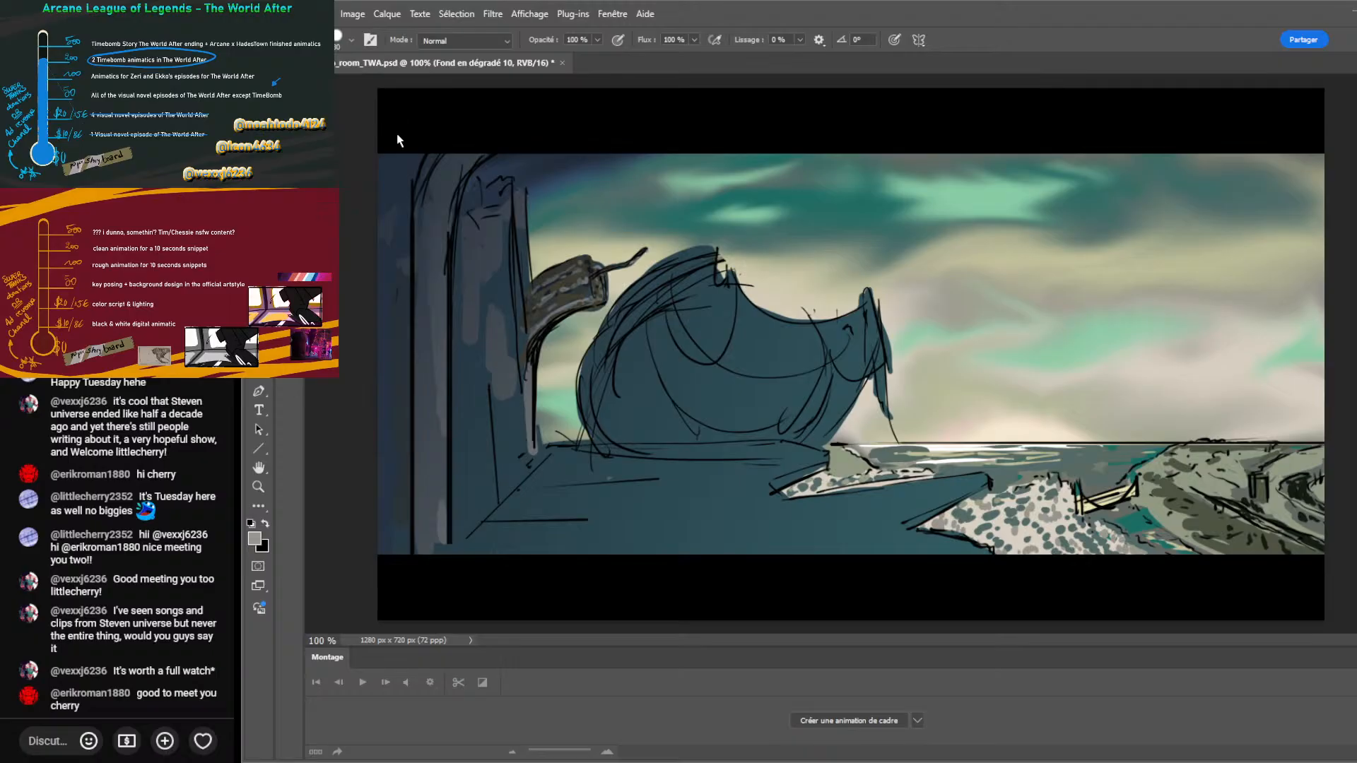
# Change how the gradient fill layer blends so it darkens the room while keeping the painted colours beneath.
pyautogui.hotkey('ctrl', 'z')
pyautogui.hotkey('ctrl', 'shift', 'z')
pyautogui.hotkey('ctrl', 'z')
pyautogui.hotkey('ctrl', 'shift', 'z')
pyautogui.hotkey('ctrl', 'z')
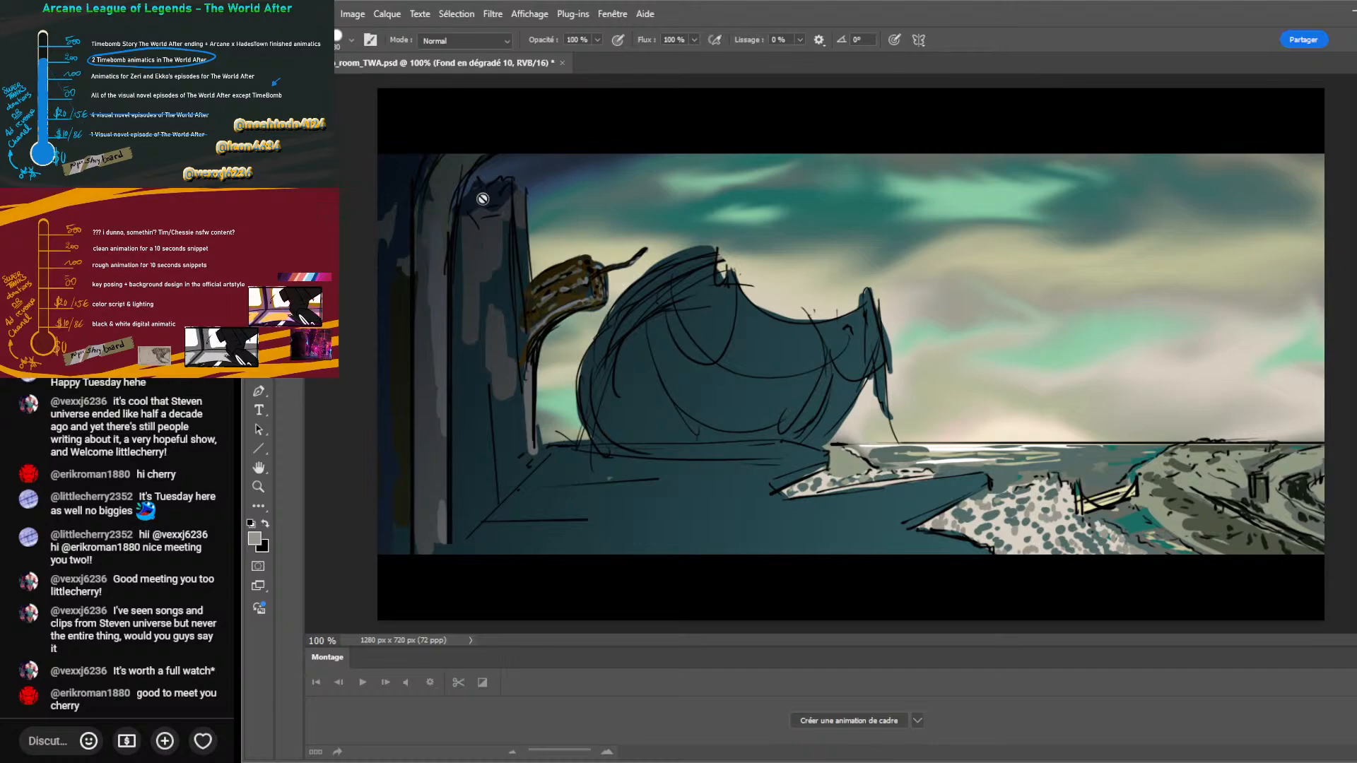
# Paint broad charcoal strokes across the floor on Calque 29 and add olive-grey strokes between them.
pyautogui.keyDown('ctrl'); pyautogui.click(423, 412); pyautogui.keyUp('ctrl')
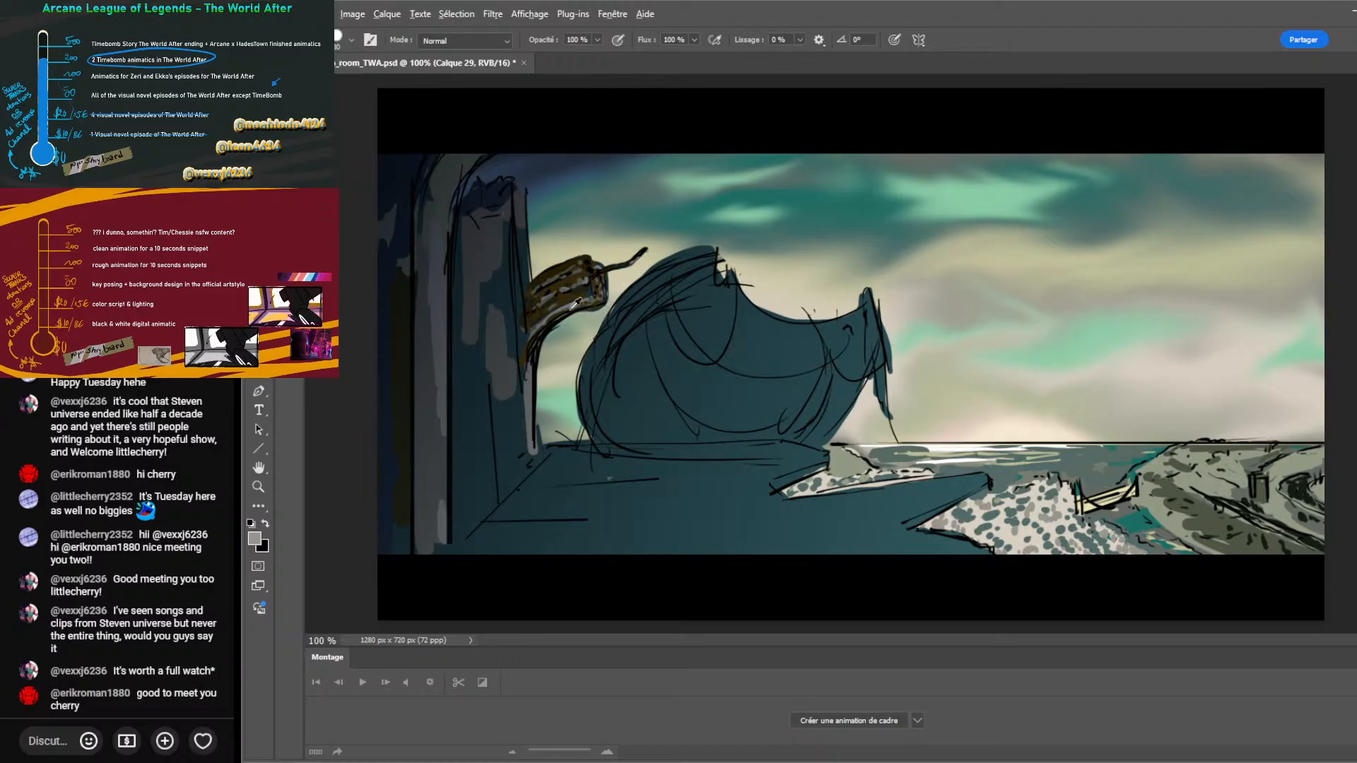
pyautogui.keyDown('alt'); pyautogui.click(435, 200); pyautogui.keyUp('alt')
pyautogui.moveTo(710, 465)
pyautogui.mouseDown()
pyautogui.moveTo(544, 469)
pyautogui.moveTo(797, 452)
pyautogui.moveTo(703, 495)
pyautogui.moveTo(757, 478)
pyautogui.mouseUp()
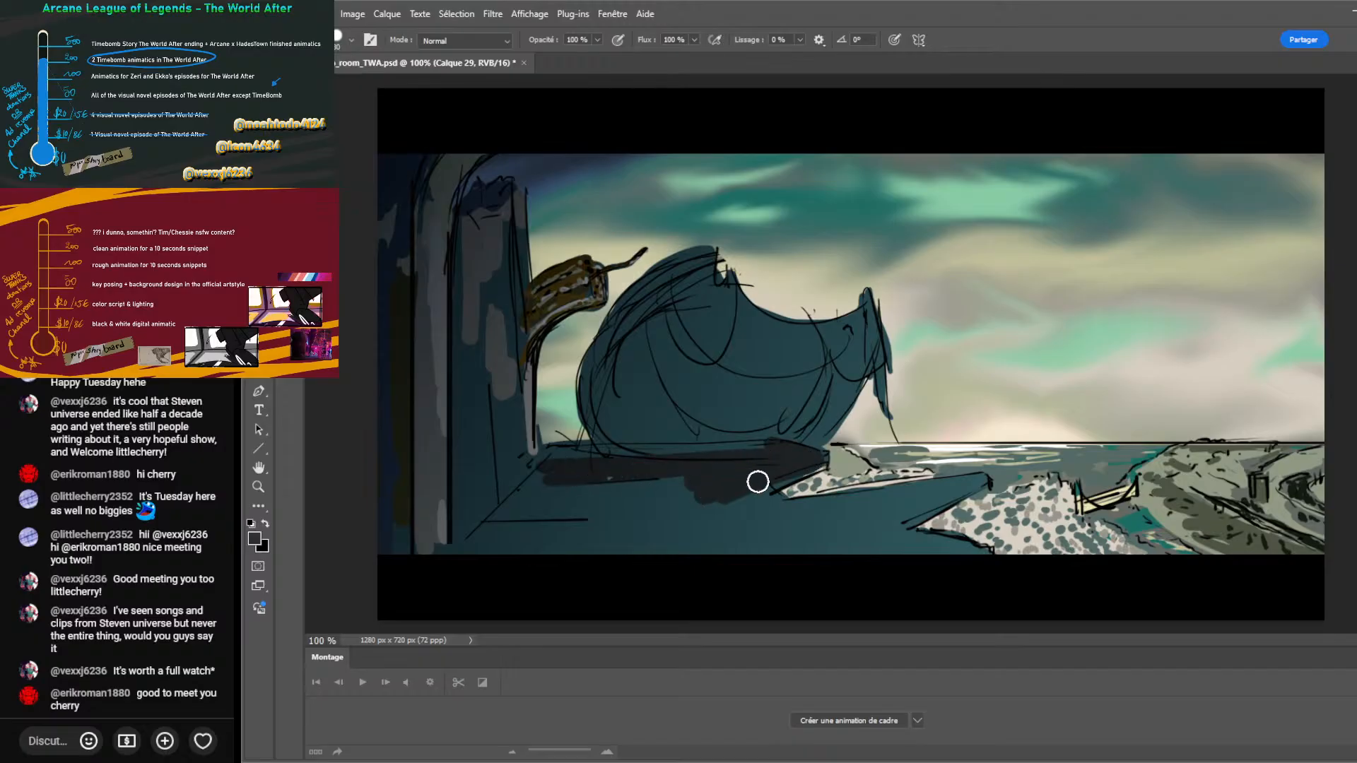
pyautogui.moveTo(882, 494)
pyautogui.mouseDown()
pyautogui.moveTo(975, 476)
pyautogui.moveTo(770, 560)
pyautogui.moveTo(875, 508)
pyautogui.moveTo(709, 531)
pyautogui.moveTo(726, 554)
pyautogui.moveTo(790, 536)
pyautogui.moveTo(571, 555)
pyautogui.moveTo(528, 532)
pyautogui.moveTo(882, 503)
pyautogui.mouseUp()
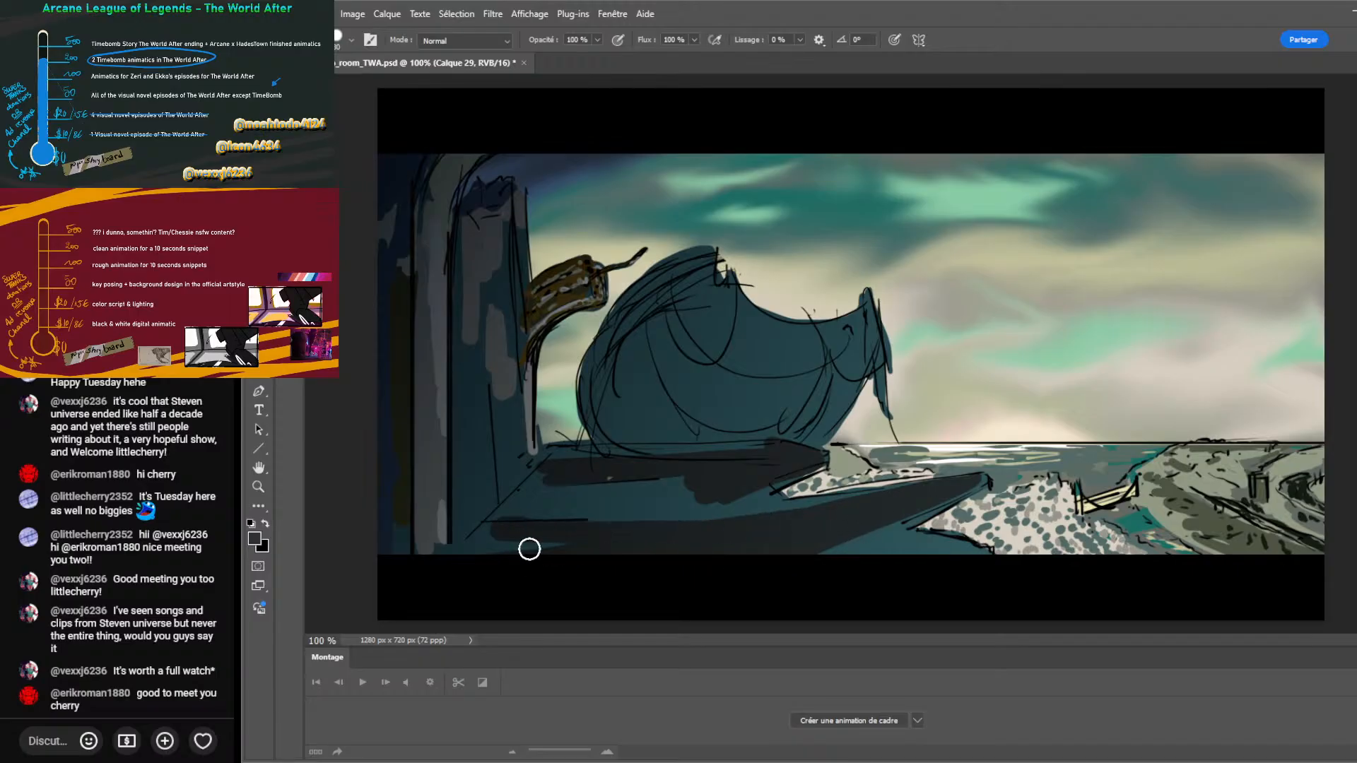
pyautogui.moveTo(500, 506)
pyautogui.mouseDown()
pyautogui.moveTo(597, 509)
pyautogui.moveTo(537, 508)
pyautogui.mouseUp()
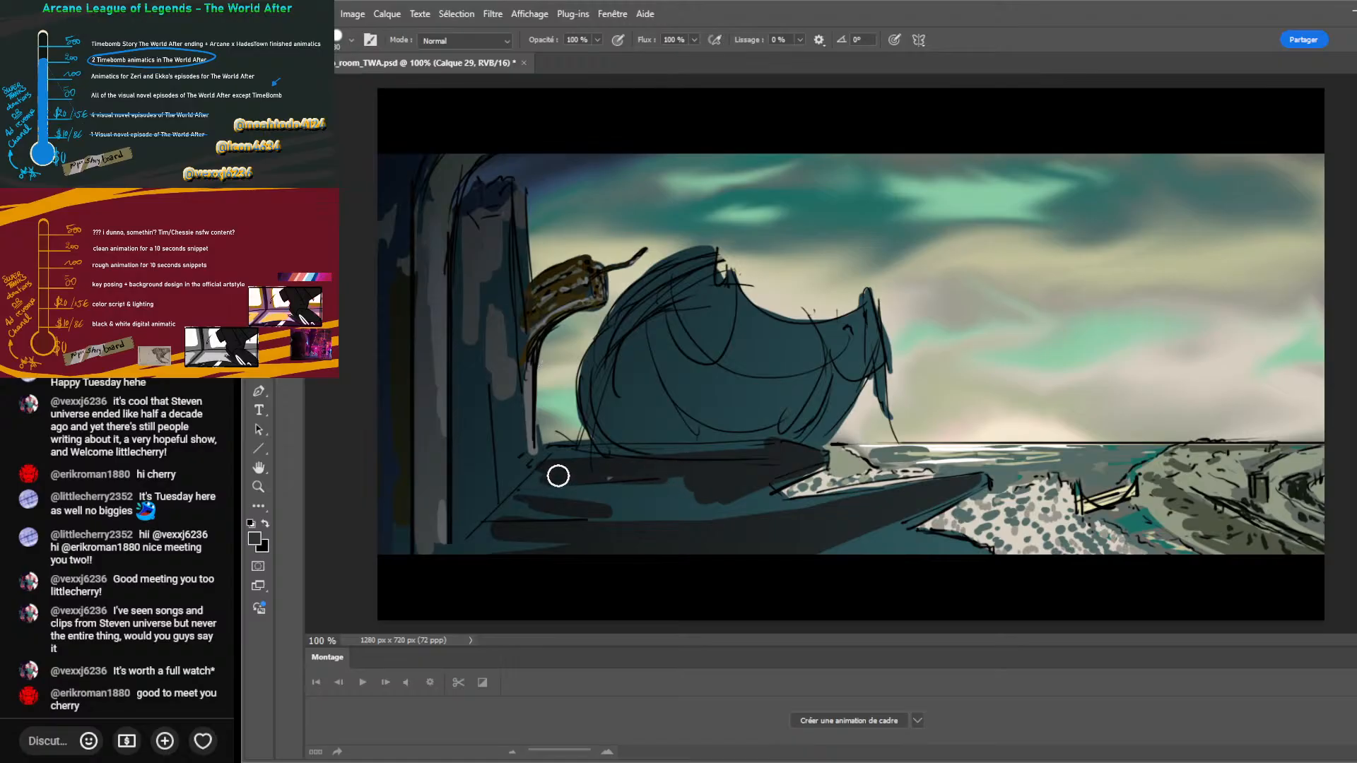
pyautogui.keyDown('alt'); pyautogui.click(1210, 519); pyautogui.keyUp('alt')
pyautogui.moveTo(709, 514)
pyautogui.mouseDown()
pyautogui.moveTo(840, 504)
pyautogui.moveTo(743, 514)
pyautogui.mouseUp()
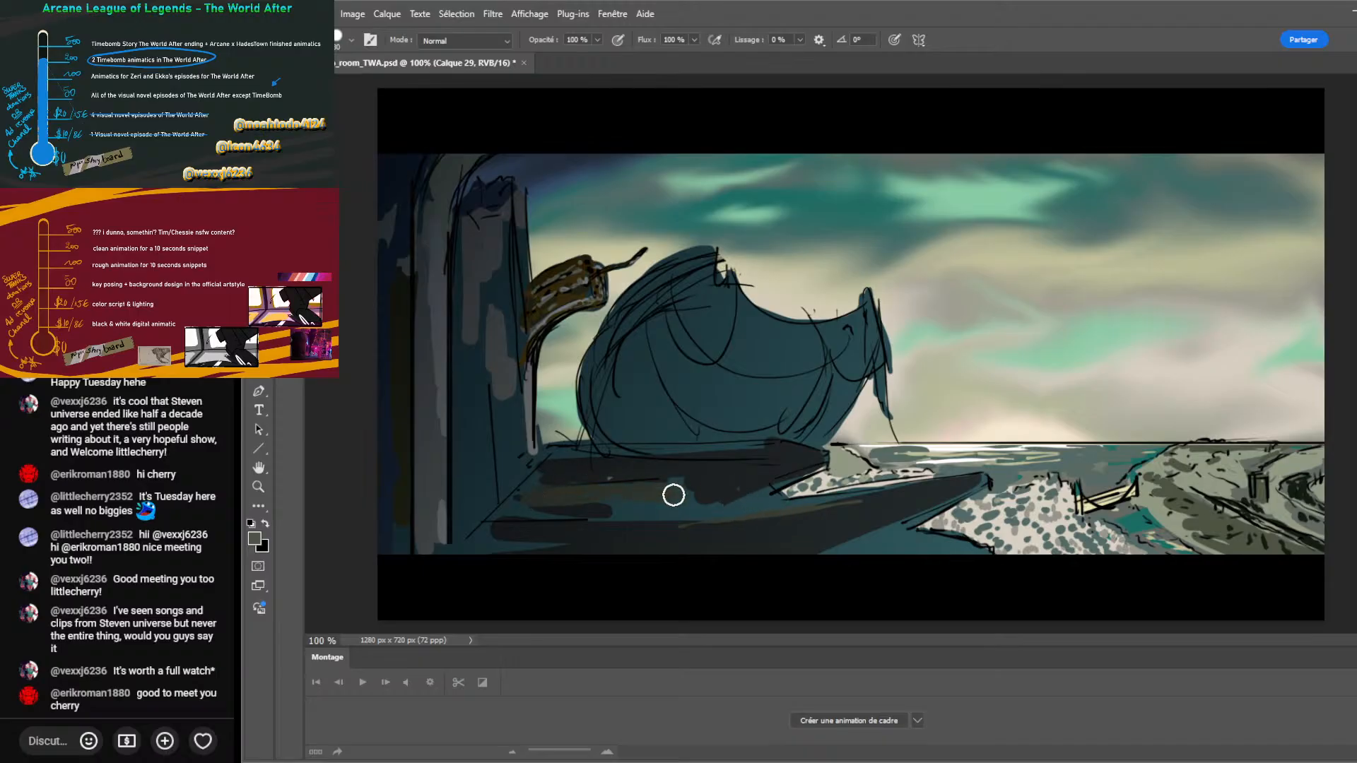
# Paint the window ledge's planks with sampled dark olive-brown and charcoal tones, and check the colours with the line art hidden.
pyautogui.moveTo(527, 494)
pyautogui.mouseDown()
pyautogui.moveTo(660, 506)
pyautogui.moveTo(542, 507)
pyautogui.moveTo(678, 485)
pyautogui.moveTo(671, 504)
pyautogui.moveTo(693, 481)
pyautogui.moveTo(705, 502)
pyautogui.moveTo(709, 482)
pyautogui.moveTo(695, 479)
pyautogui.moveTo(696, 508)
pyautogui.moveTo(697, 480)
pyautogui.moveTo(676, 486)
pyautogui.moveTo(695, 492)
pyautogui.moveTo(692, 511)
pyautogui.moveTo(751, 509)
pyautogui.moveTo(678, 483)
pyautogui.moveTo(603, 497)
pyautogui.mouseUp()
pyautogui.keyDown('alt'); pyautogui.click(993, 411); pyautogui.keyUp('alt')
pyautogui.keyDown('alt'); pyautogui.click(700, 483); pyautogui.keyUp('alt')
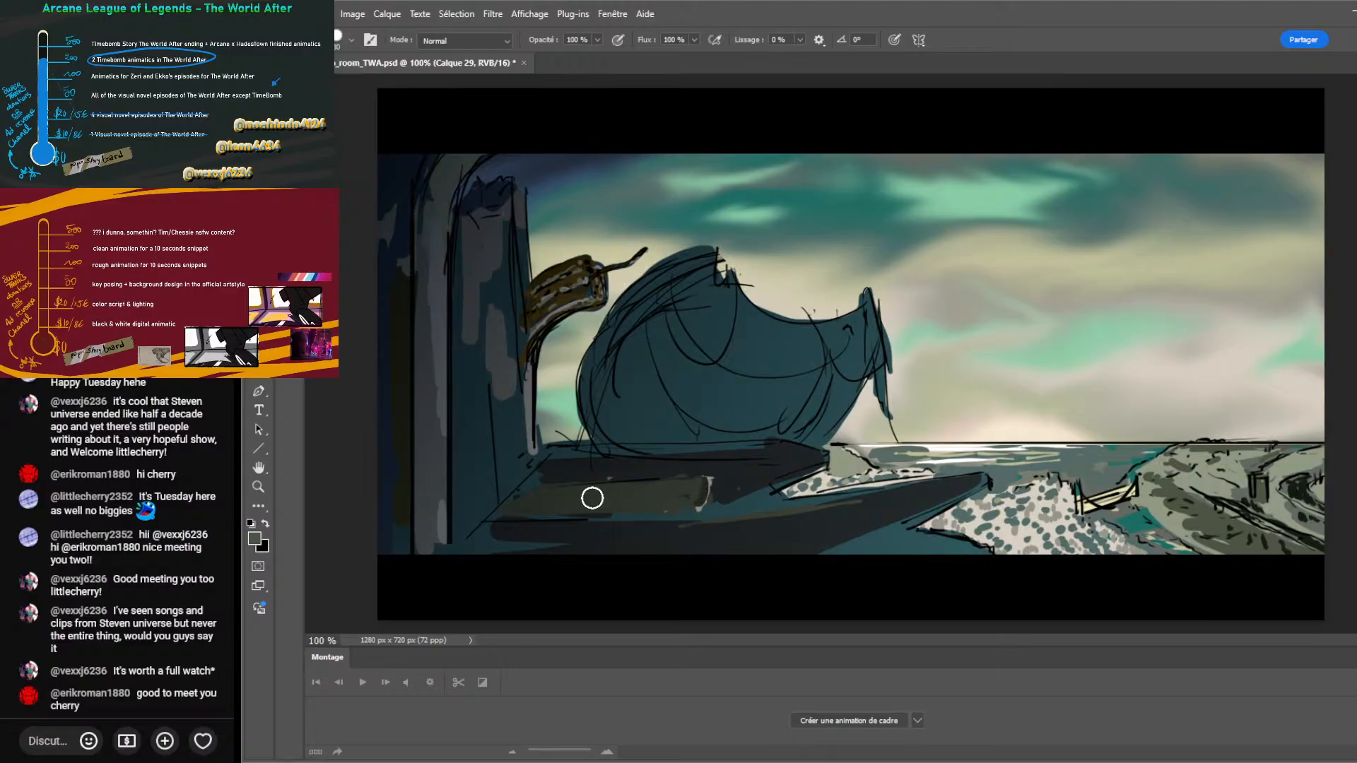
pyautogui.moveTo(523, 551)
pyautogui.mouseDown()
pyautogui.moveTo(756, 525)
pyautogui.moveTo(576, 539)
pyautogui.moveTo(748, 546)
pyautogui.mouseUp()
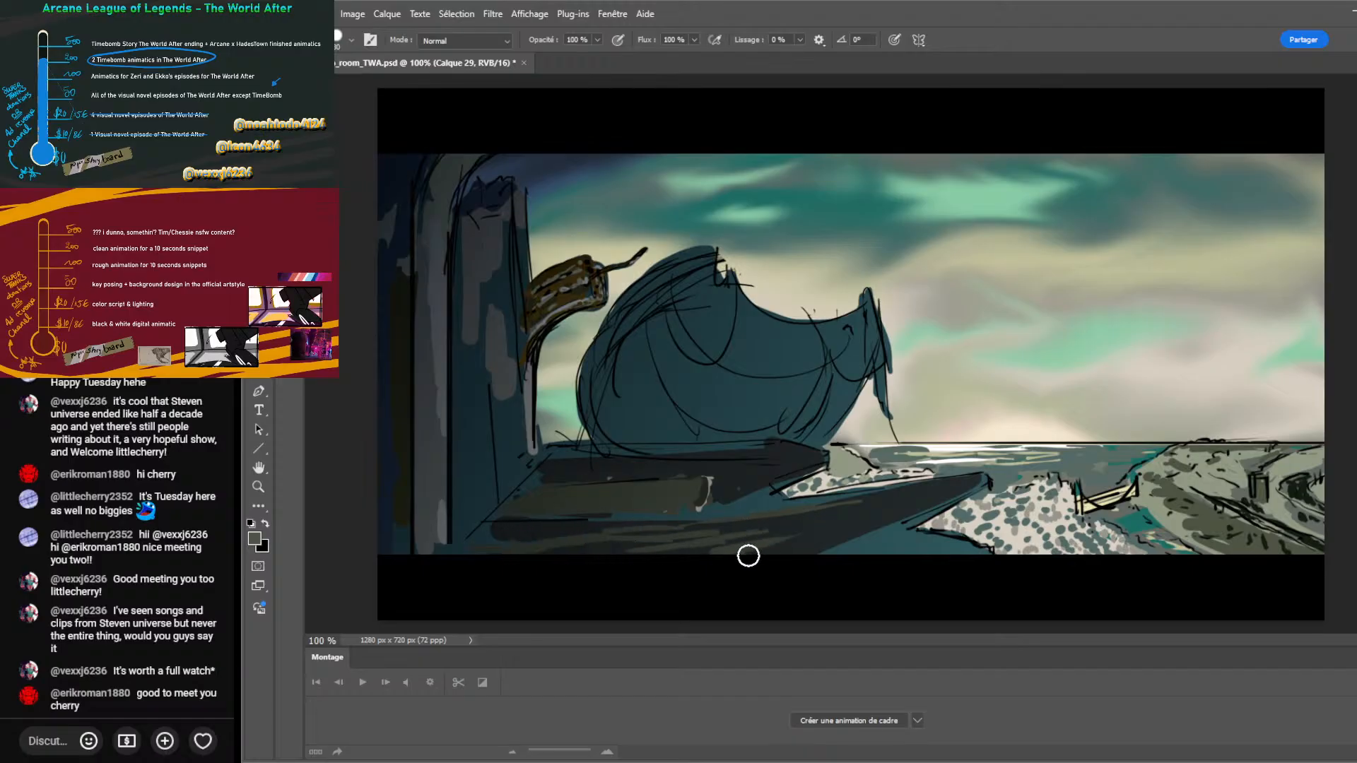
pyautogui.keyDown('alt'); pyautogui.click(959, 483); pyautogui.keyUp('alt')
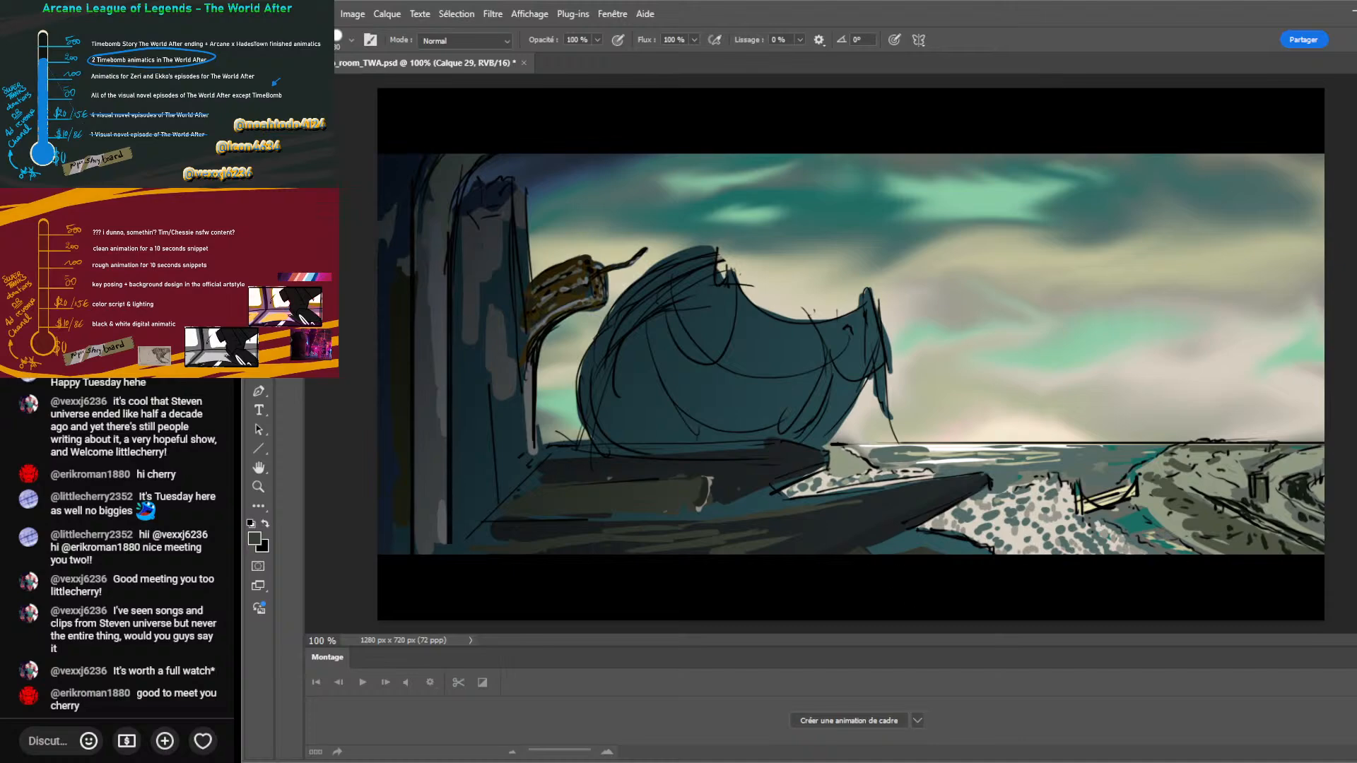
pyautogui.hotkey('ctrl', ',')
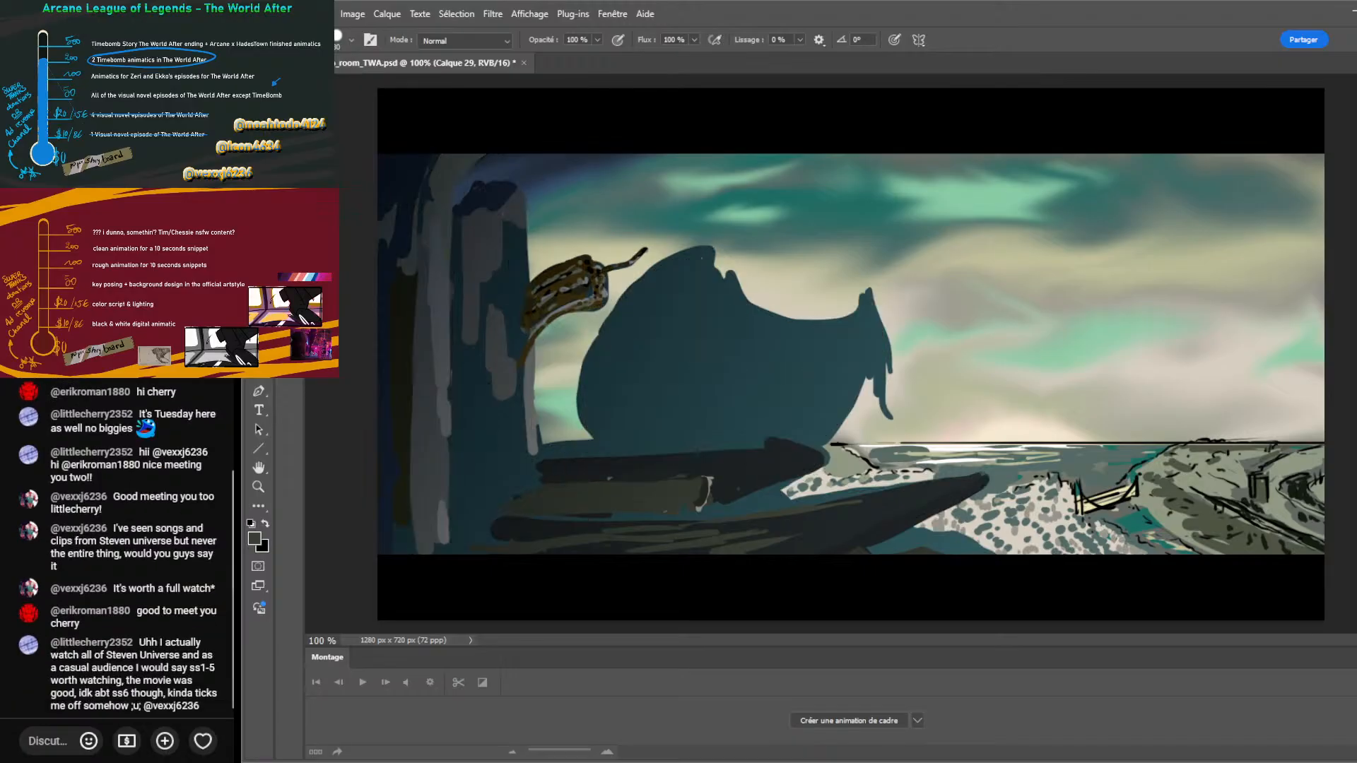
pyautogui.hotkey('ctrl', ',')
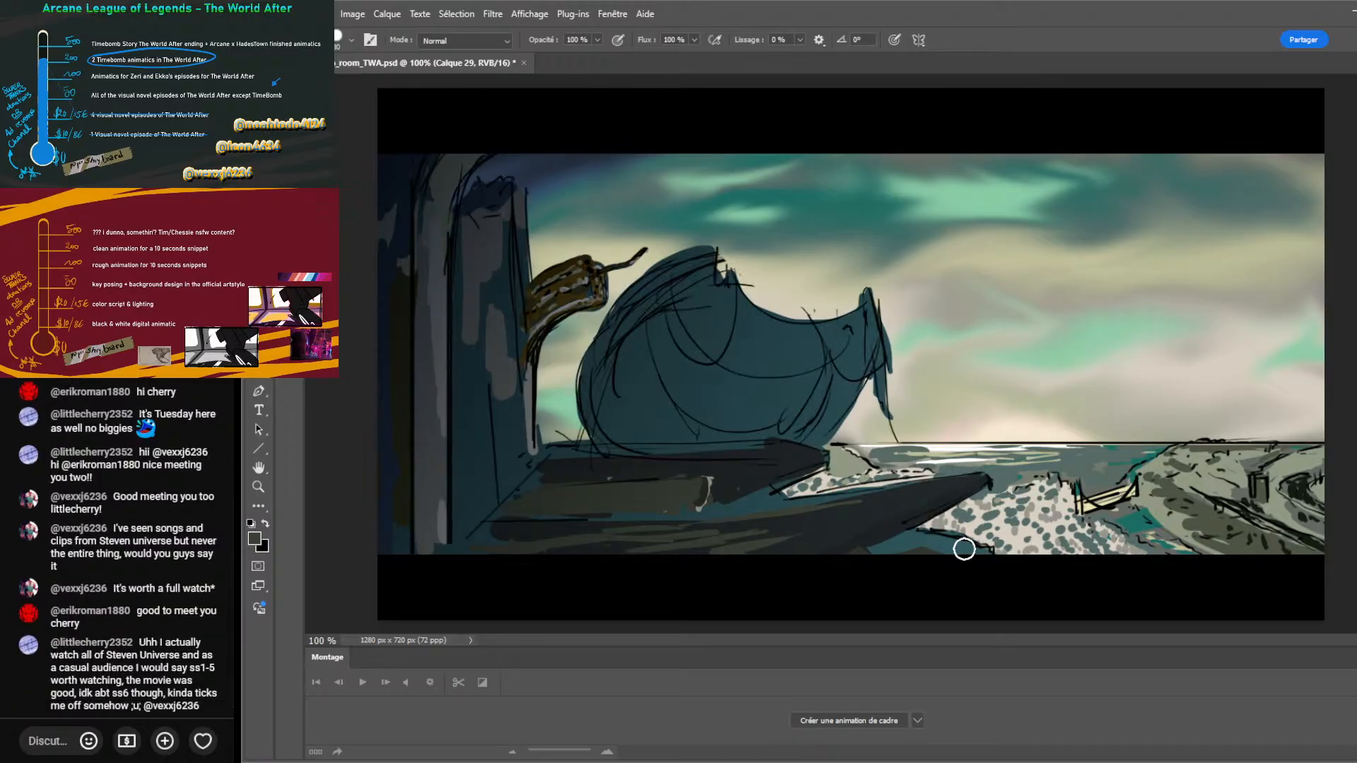
# Cover the lower corner of the ledge beside the pebble beach with sampled colours, ending in dark grey-olive.
pyautogui.press('alt')
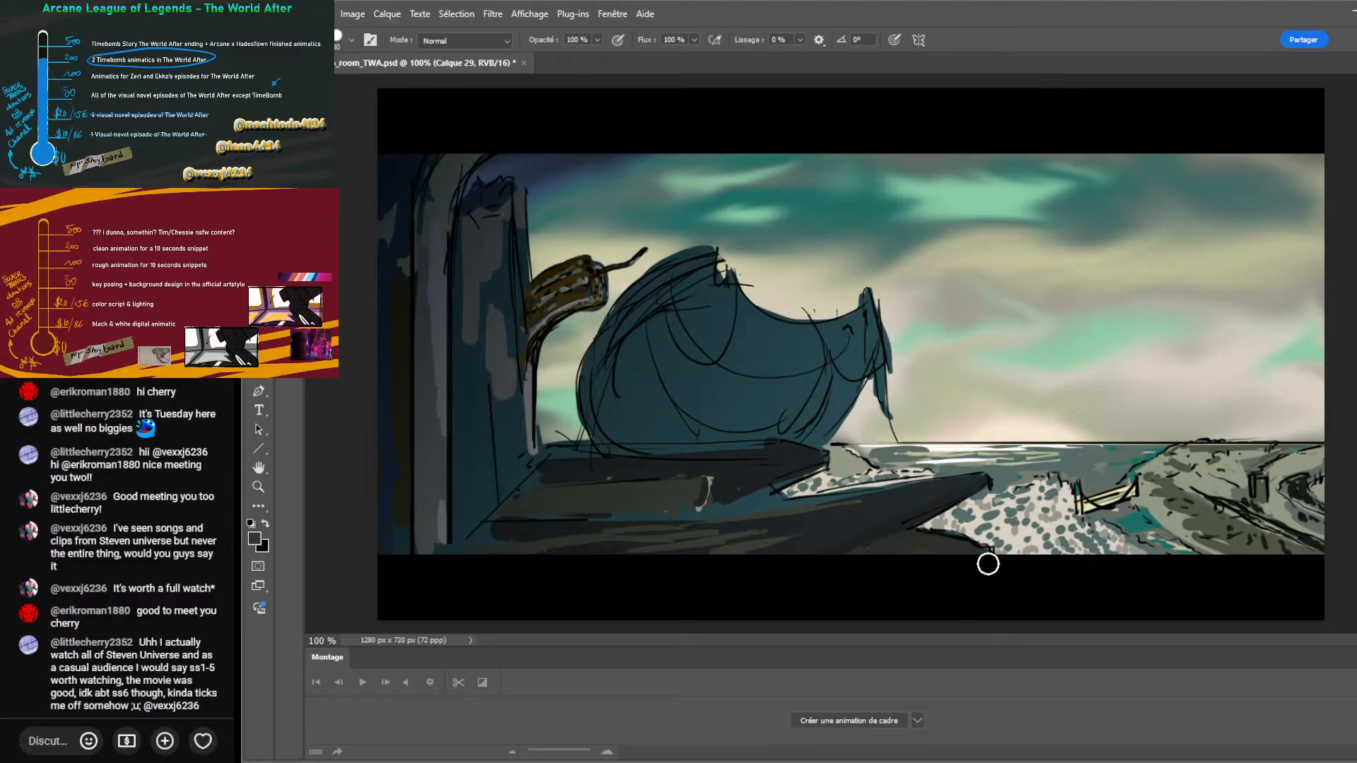
pyautogui.keyDown('alt'); pyautogui.click(749, 546); pyautogui.keyUp('alt')
pyautogui.keyDown('alt'); pyautogui.click(1082, 503); pyautogui.keyUp('alt')
pyautogui.moveTo(906, 545); pyautogui.dragTo(929, 540)
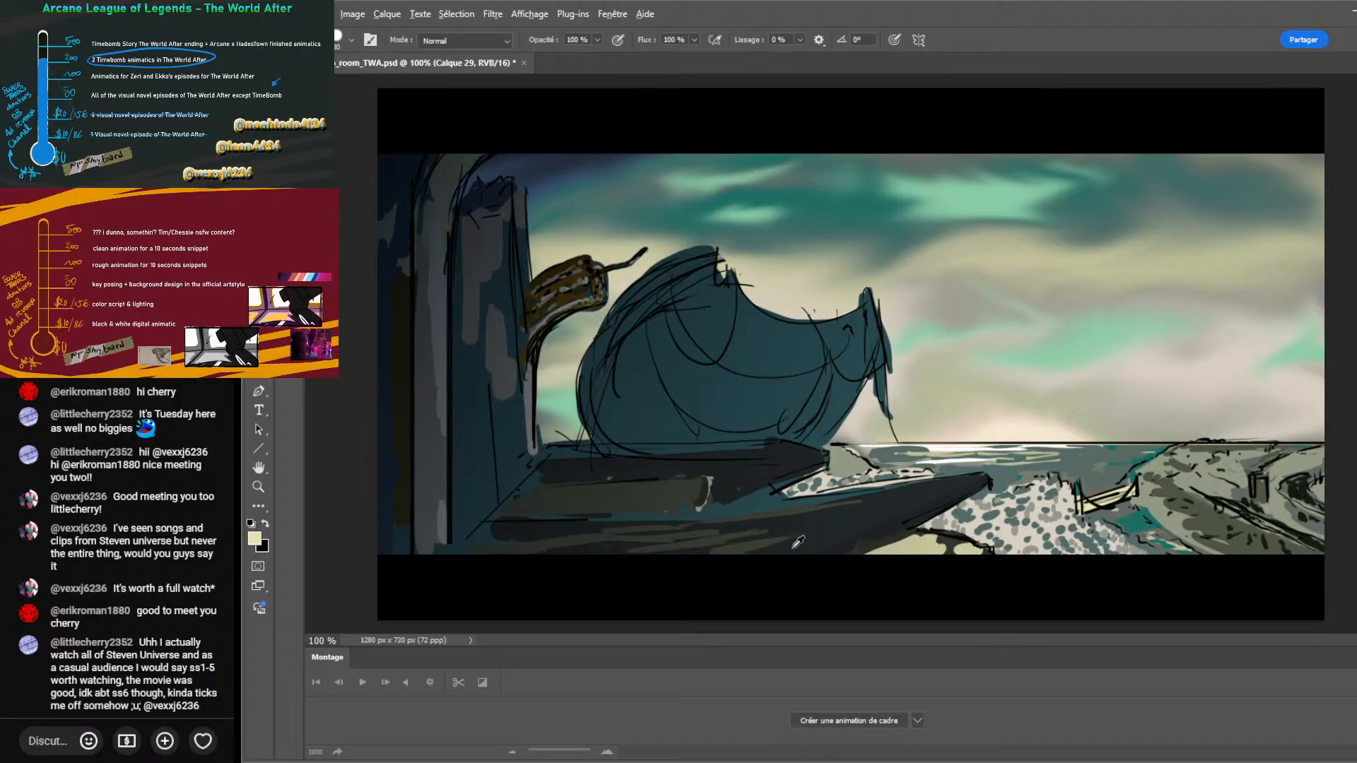
pyautogui.keyDown('alt'); pyautogui.click(955, 536); pyautogui.keyUp('alt')
pyautogui.moveTo(919, 541); pyautogui.dragTo(911, 556)
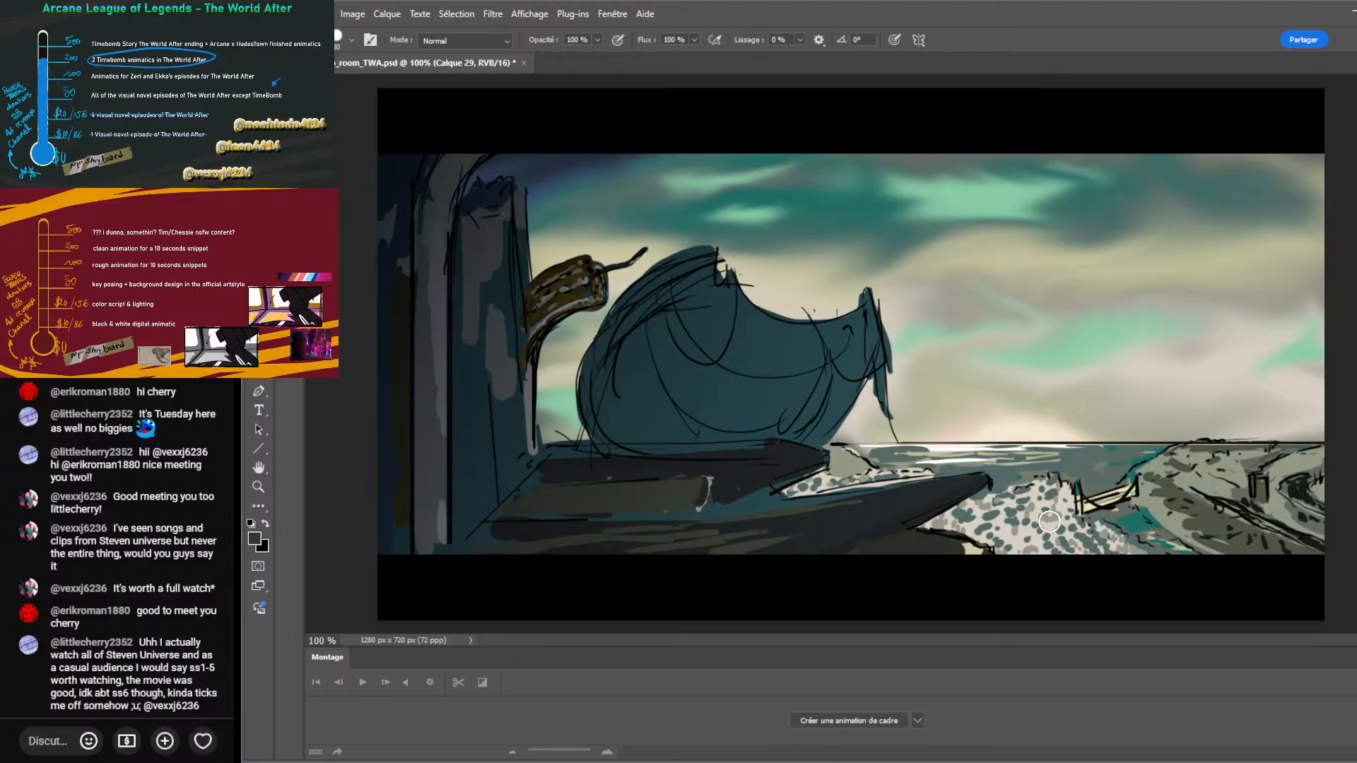
pyautogui.keyDown('alt'); pyautogui.click(1207, 514); pyautogui.keyUp('alt')
pyautogui.moveTo(945, 554)
pyautogui.mouseDown()
pyautogui.moveTo(976, 548)
pyautogui.moveTo(887, 557)
pyautogui.moveTo(944, 540)
pyautogui.mouseUp()
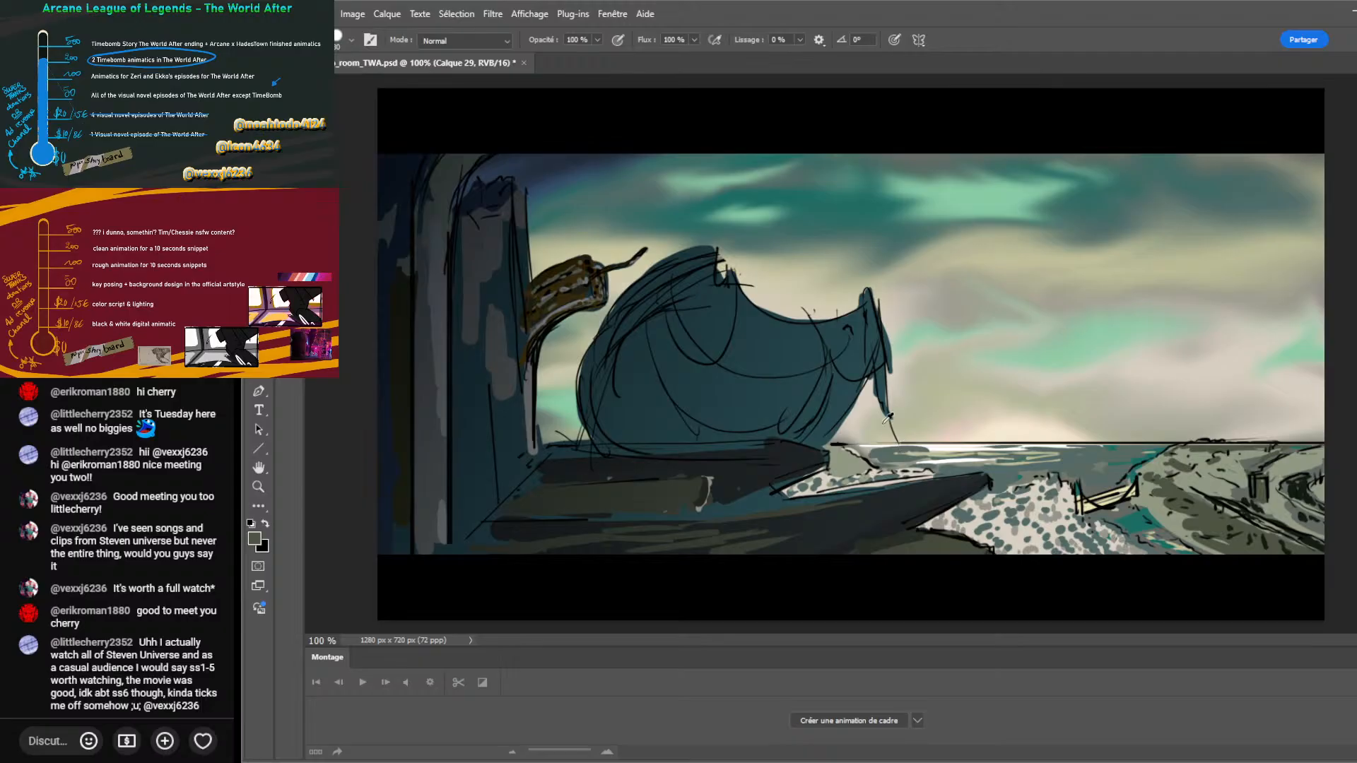
# Paint near-black shadows between the ledge planks and a lighter grey-green surface on the lower plank's tip.
pyautogui.press('alt')
pyautogui.keyDown('alt'); pyautogui.click(897, 523); pyautogui.keyUp('alt')
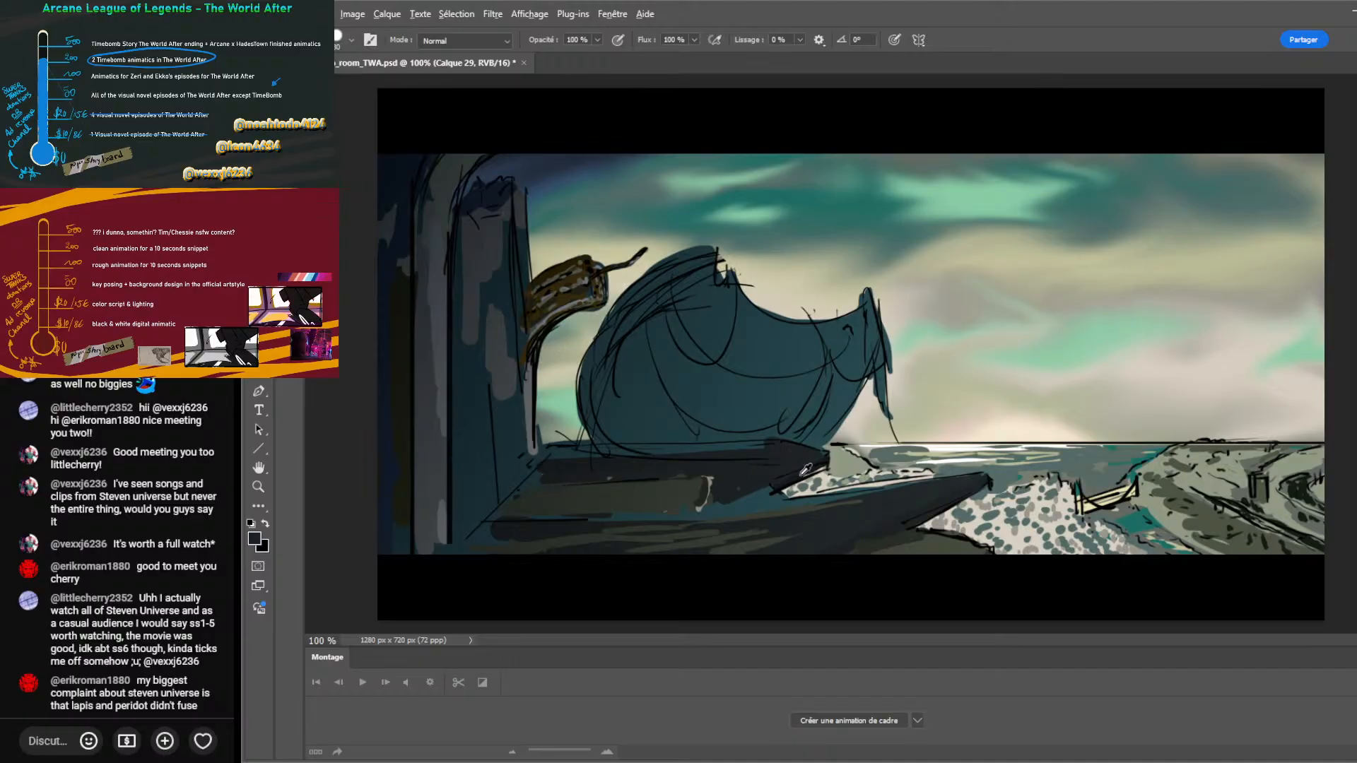
pyautogui.moveTo(766, 502)
pyautogui.mouseDown()
pyautogui.moveTo(784, 516)
pyautogui.moveTo(772, 494)
pyautogui.moveTo(782, 506)
pyautogui.moveTo(833, 495)
pyautogui.mouseUp()
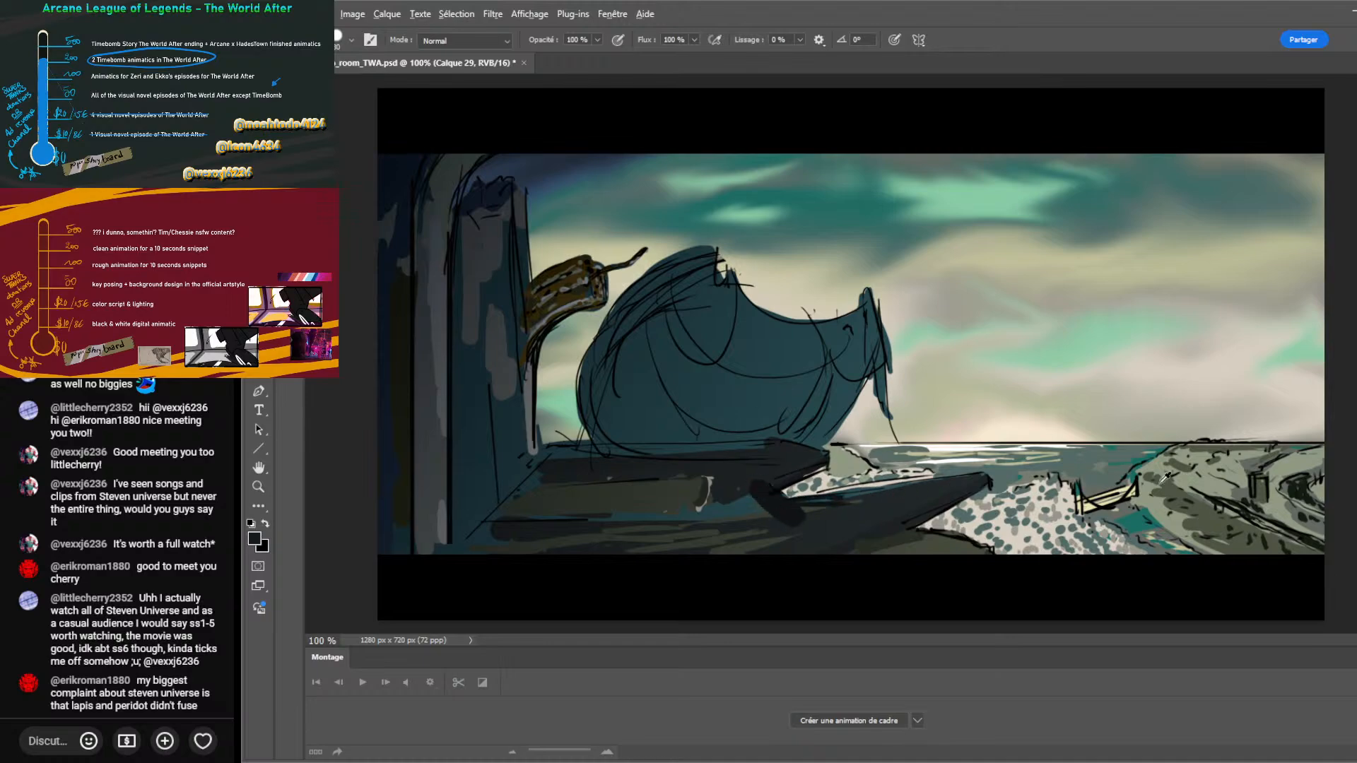
pyautogui.keyDown('alt'); pyautogui.click(1284, 212); pyautogui.keyUp('alt')
pyautogui.moveTo(788, 521)
pyautogui.mouseDown()
pyautogui.moveTo(890, 493)
pyautogui.moveTo(767, 518)
pyautogui.moveTo(822, 514)
pyautogui.mouseUp()
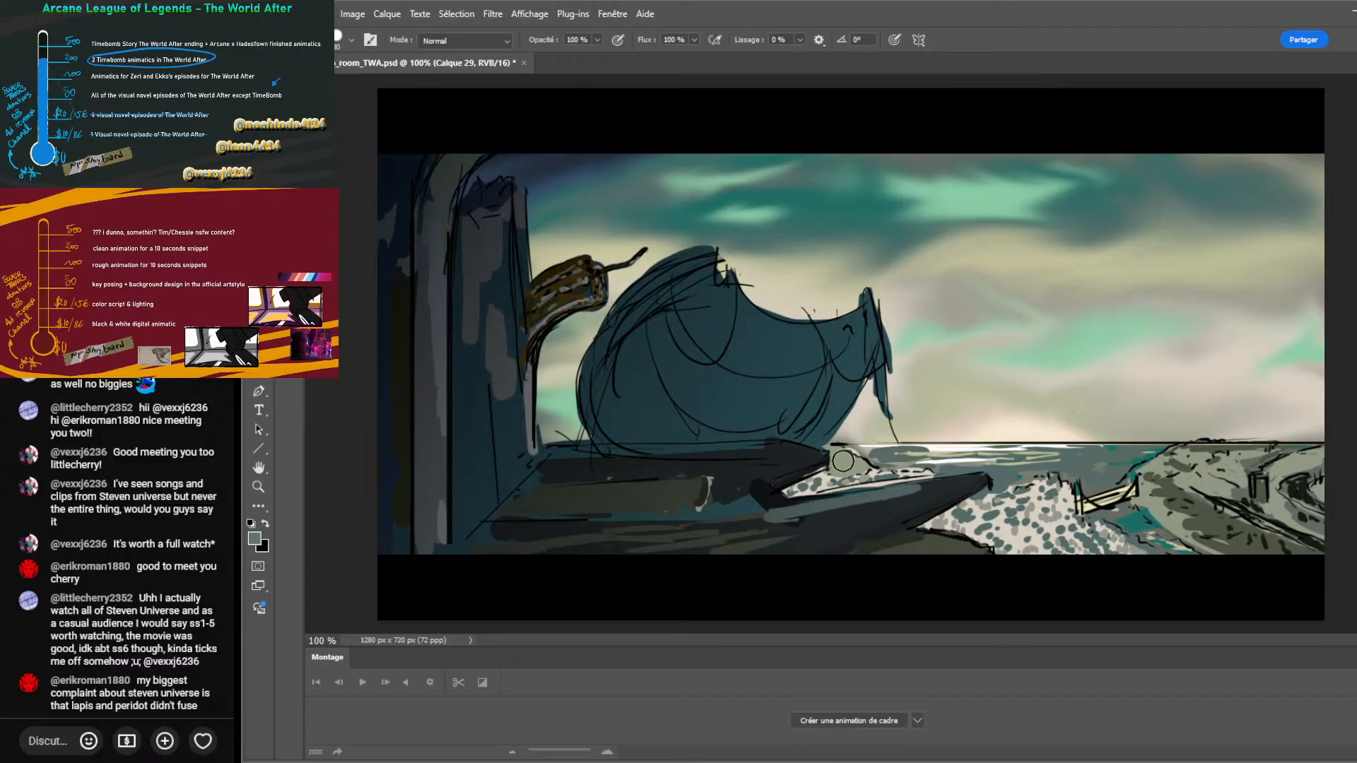
pyautogui.keyDown('alt'); pyautogui.click(827, 426); pyautogui.keyUp('alt')
pyautogui.keyDown('alt'); pyautogui.click(584, 225); pyautogui.keyUp('alt')
pyautogui.moveTo(794, 520)
pyautogui.mouseDown()
pyautogui.moveTo(939, 475)
pyautogui.moveTo(814, 526)
pyautogui.moveTo(976, 470)
pyautogui.moveTo(808, 544)
pyautogui.moveTo(789, 518)
pyautogui.moveTo(734, 523)
pyautogui.moveTo(767, 503)
pyautogui.moveTo(716, 518)
pyautogui.moveTo(599, 508)
pyautogui.moveTo(696, 509)
pyautogui.mouseUp()
pyautogui.keyDown('alt'); pyautogui.click(773, 487); pyautogui.keyUp('alt')
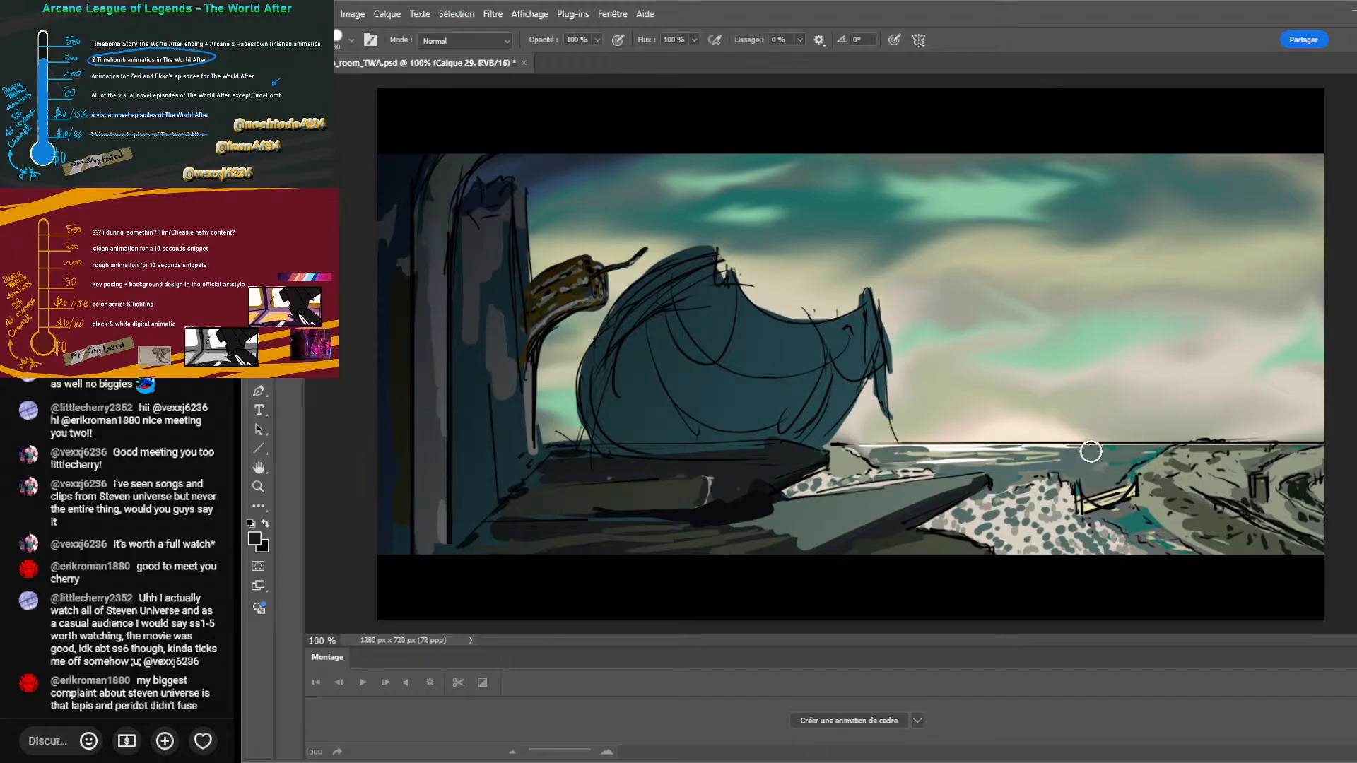
# Add pale grey highlights and grey-green patches to the window post using colours sampled from the sky and ledge.
pyautogui.keyDown('alt'); pyautogui.click(1284, 337); pyautogui.keyUp('alt')
pyautogui.moveTo(536, 448)
pyautogui.mouseDown()
pyautogui.moveTo(515, 470)
pyautogui.moveTo(505, 450)
pyautogui.mouseUp()
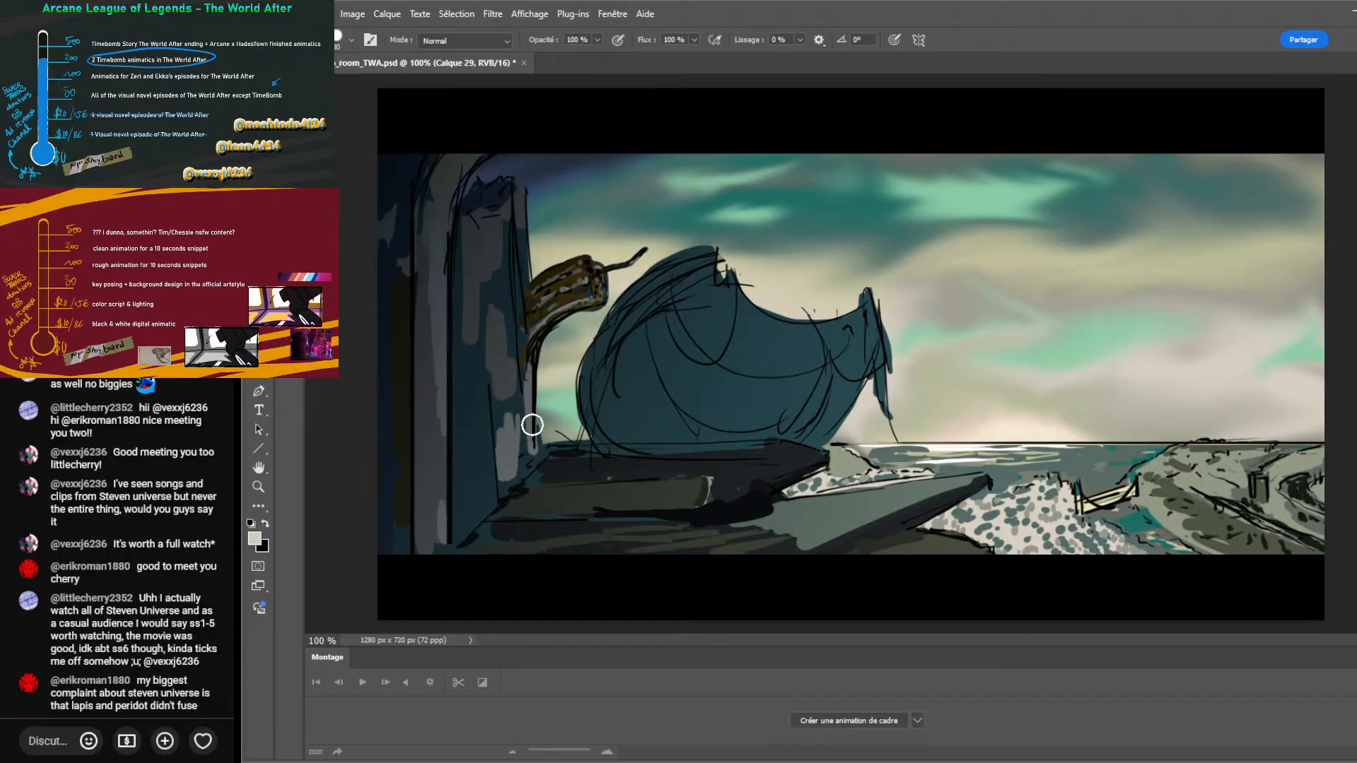
pyautogui.keyDown('alt'); pyautogui.click(944, 479); pyautogui.keyUp('alt')
pyautogui.moveTo(499, 394)
pyautogui.mouseDown()
pyautogui.moveTo(468, 390)
pyautogui.moveTo(470, 494)
pyautogui.moveTo(460, 470)
pyautogui.moveTo(482, 512)
pyautogui.mouseUp()
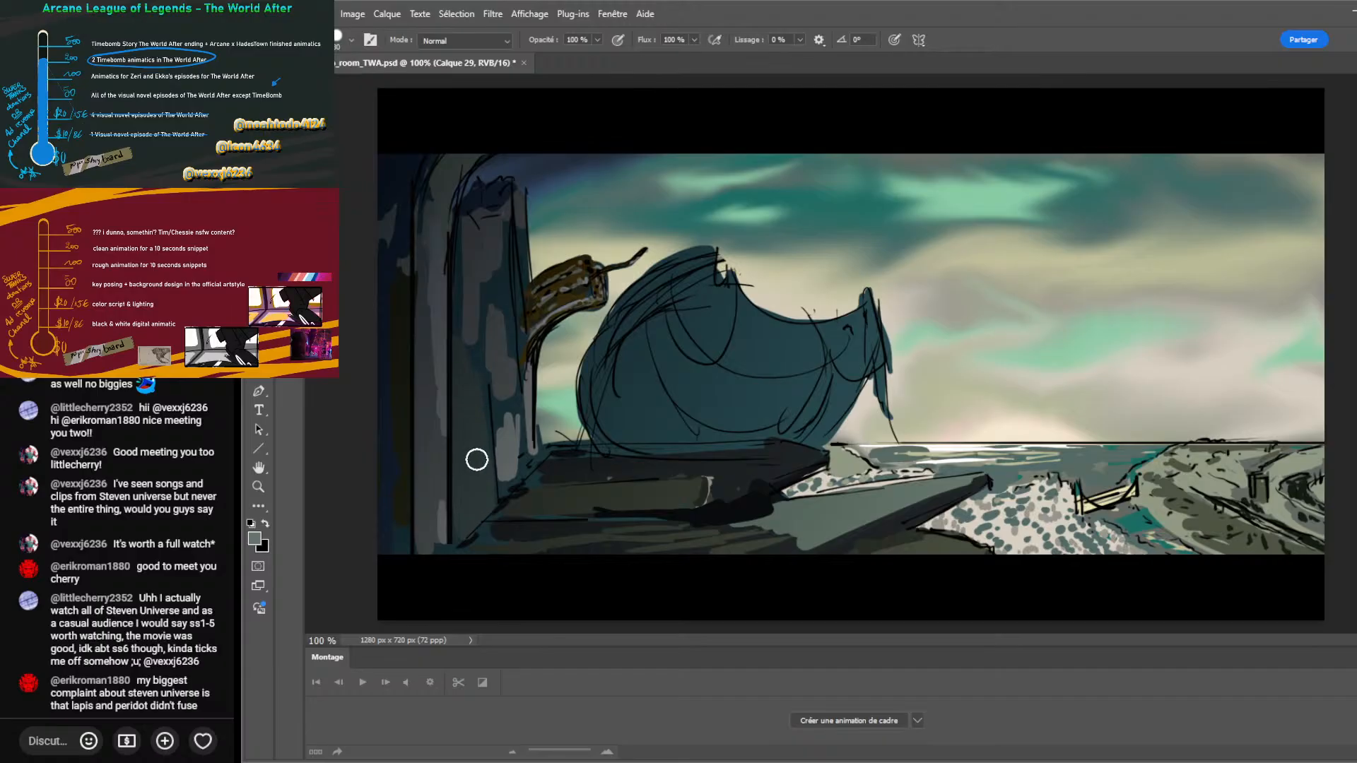
pyautogui.keyDown('alt'); pyautogui.click(1251, 343); pyautogui.keyUp('alt')
pyautogui.moveTo(473, 306)
pyautogui.mouseDown()
pyautogui.moveTo(459, 352)
pyautogui.moveTo(460, 232)
pyautogui.moveTo(468, 362)
pyautogui.moveTo(493, 285)
pyautogui.mouseUp()
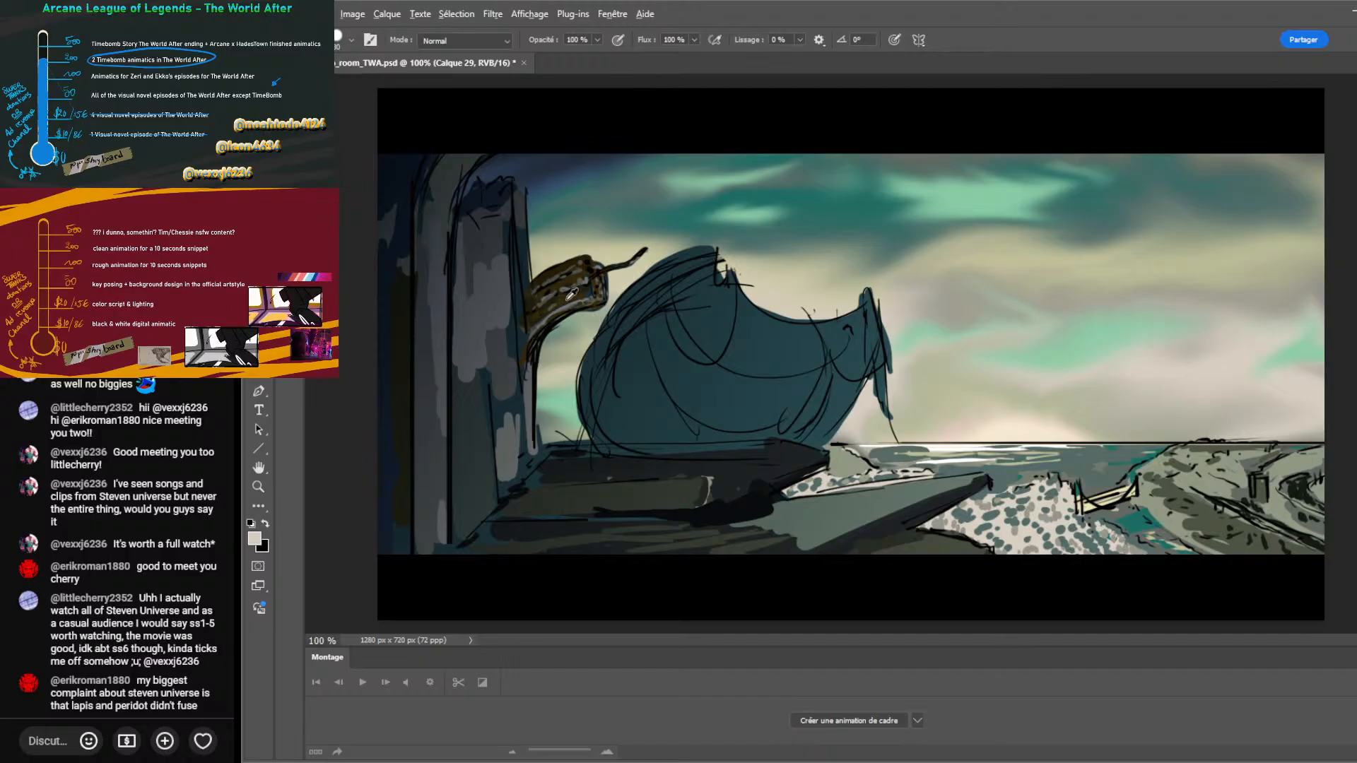
# Touch up the broken beam protruding from the window post with brown tones sampled from it.
pyautogui.keyDown('alt'); pyautogui.click(571, 293); pyautogui.keyUp('alt')
pyautogui.keyDown('alt'); pyautogui.click(555, 274); pyautogui.keyUp('alt')
pyautogui.moveTo(552, 281)
pyautogui.mouseDown()
pyautogui.moveTo(528, 302)
pyautogui.moveTo(583, 261)
pyautogui.moveTo(551, 283)
pyautogui.mouseUp()
# Try to lasso the large broken round shape onto a separate layer, and undo the attempt.
pyautogui.press('l')
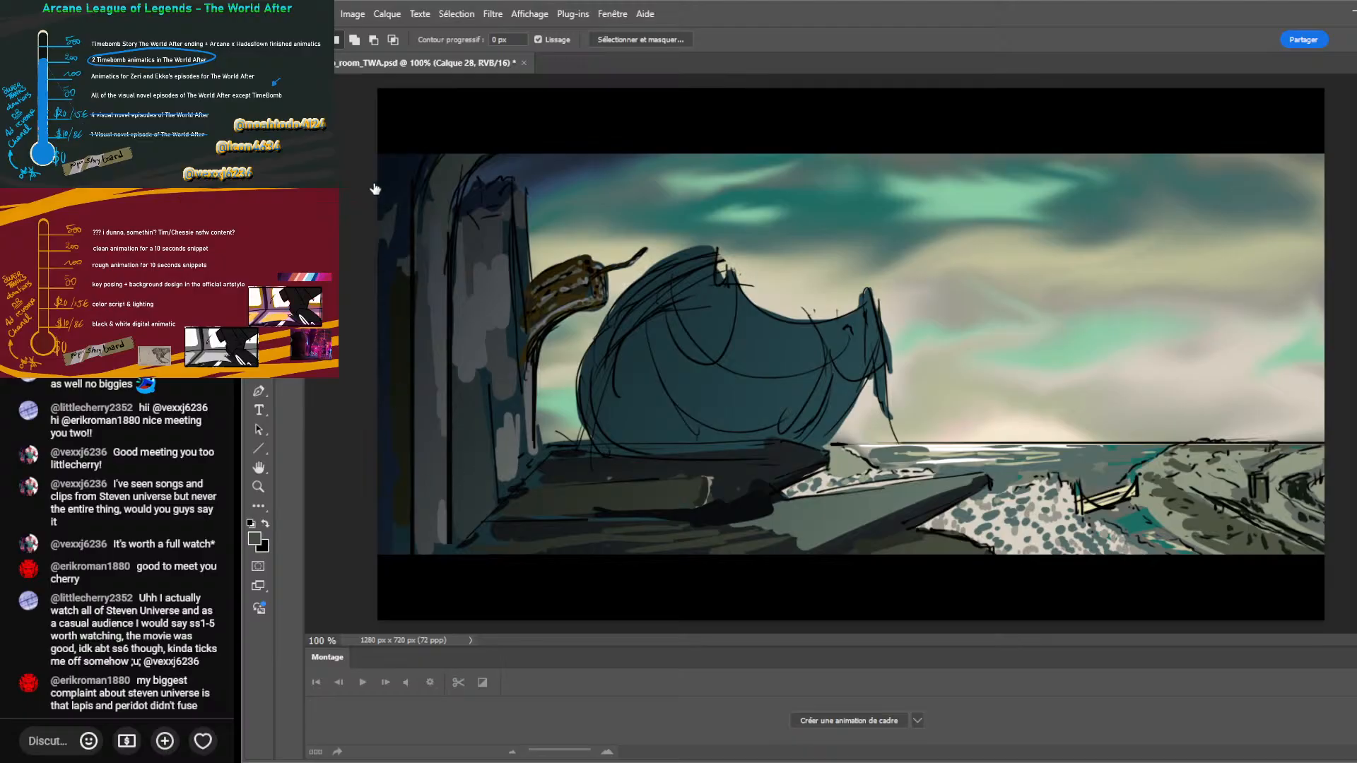
pyautogui.moveTo(680, 240)
pyautogui.mouseDown()
pyautogui.moveTo(613, 297)
pyautogui.moveTo(578, 368)
pyautogui.moveTo(587, 442)
pyautogui.moveTo(670, 457)
pyautogui.moveTo(899, 443)
pyautogui.moveTo(919, 357)
pyautogui.moveTo(845, 233)
pyautogui.moveTo(711, 227)
pyautogui.mouseUp()
pyautogui.hotkey('ctrl', 'z')
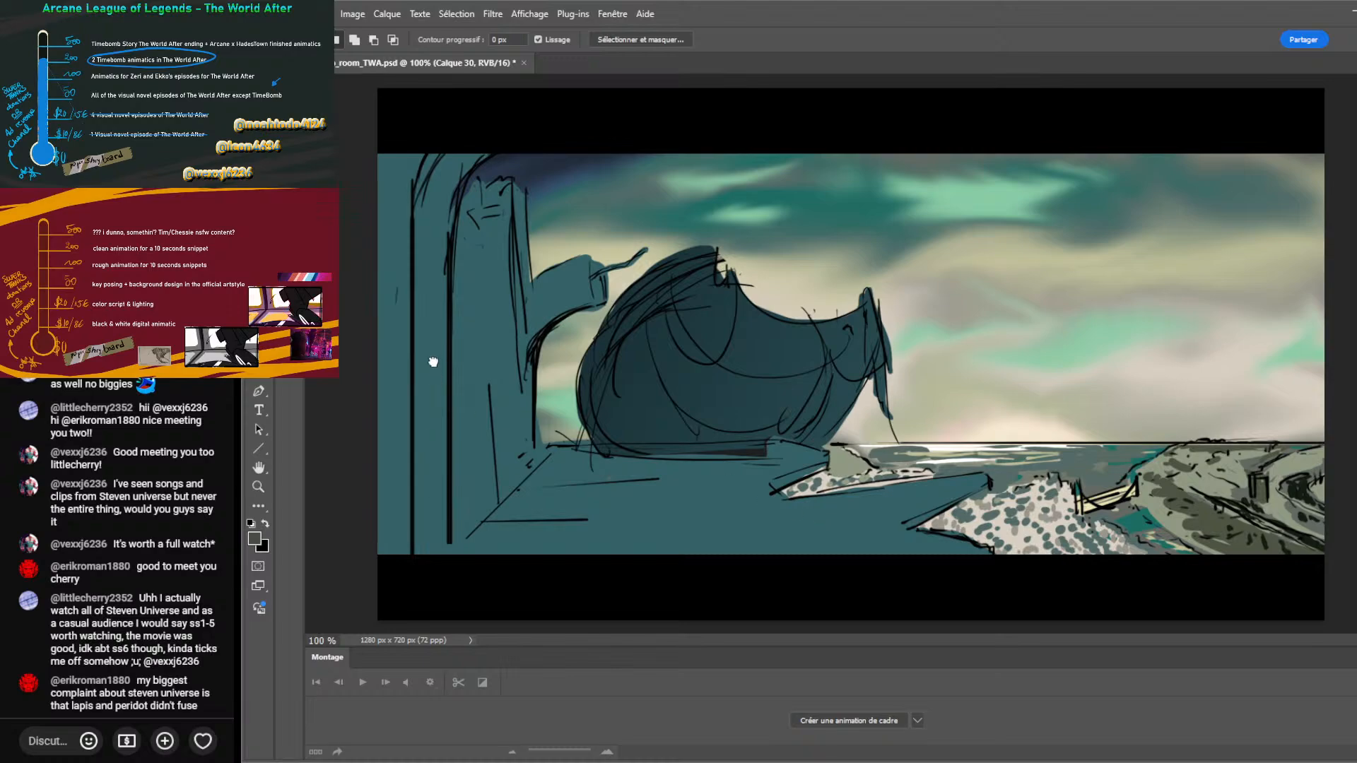
pyautogui.hotkey('ctrl', 'z')
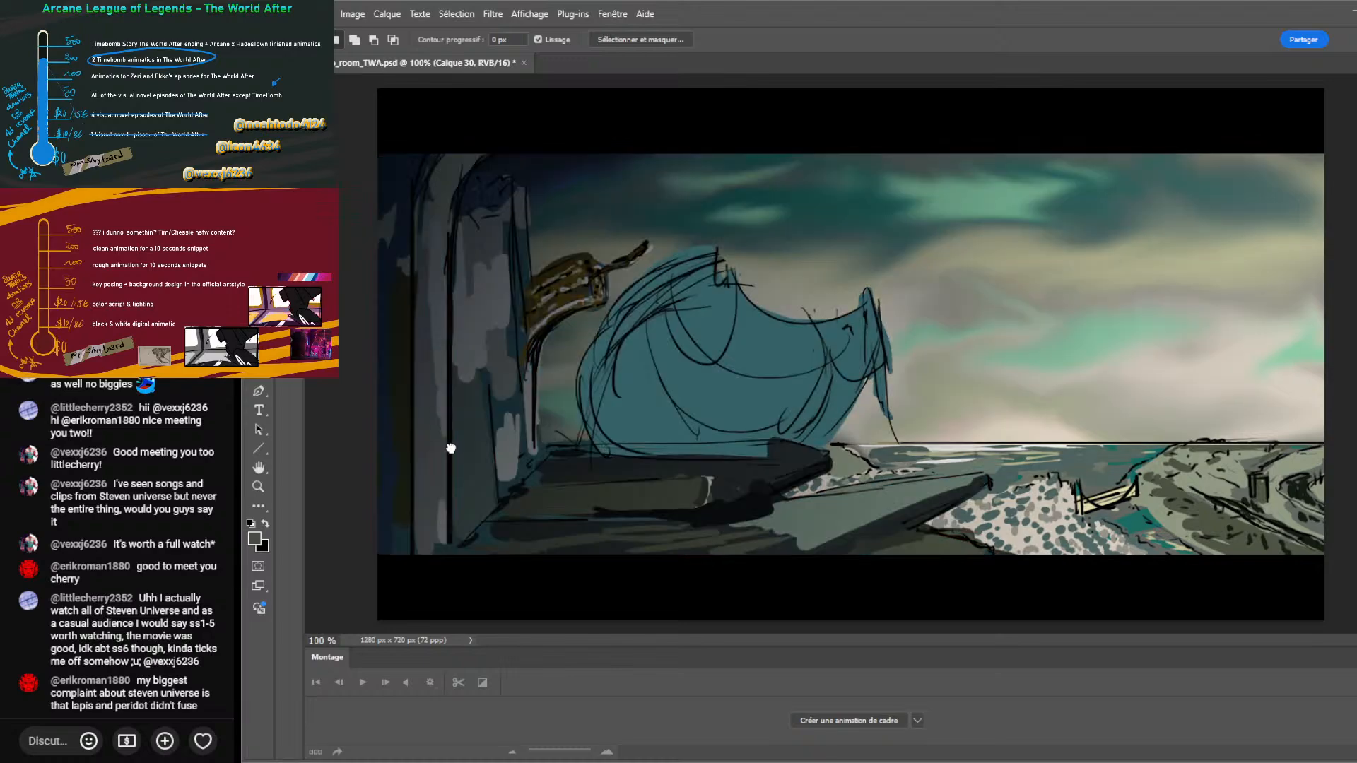
pyautogui.hotkey('ctrl', 'z')
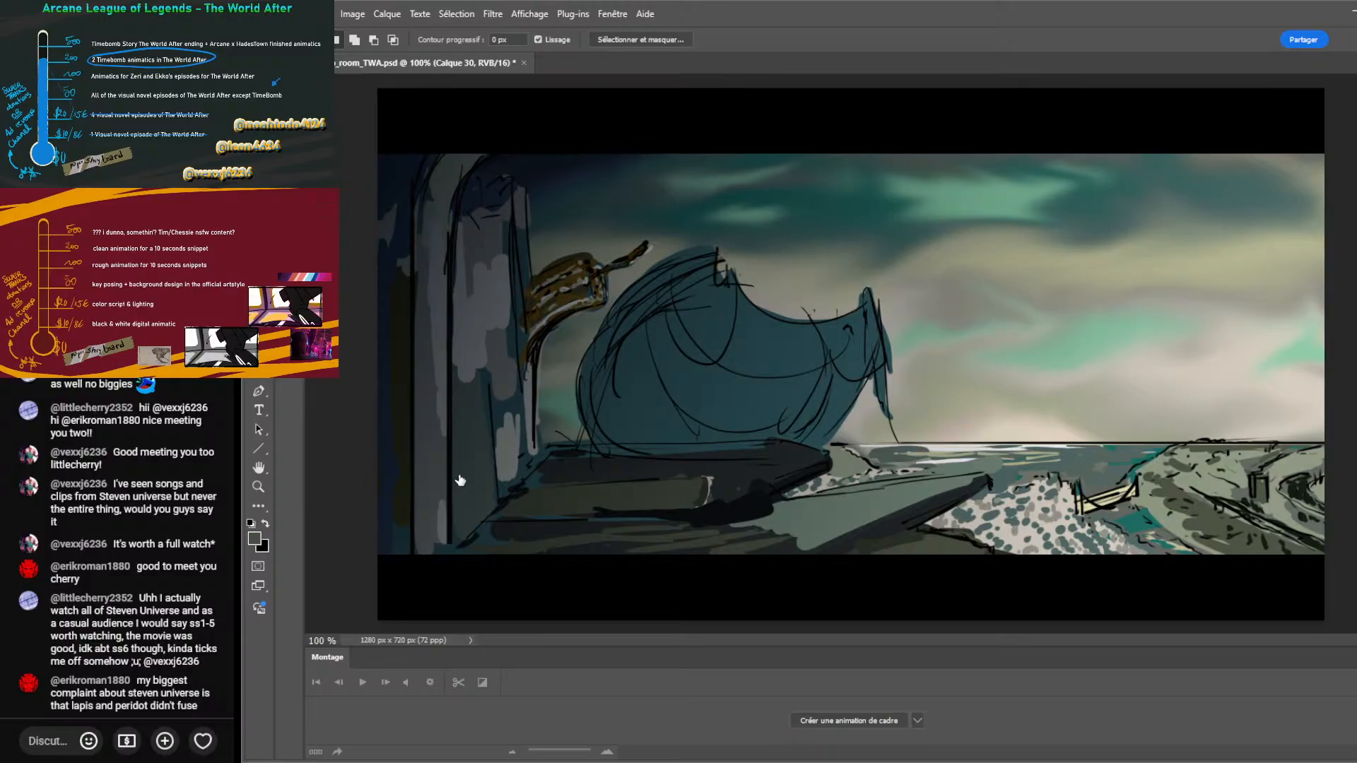
pyautogui.hotkey('ctrl', 'z')
pyautogui.hotkey('ctrl', 'z')
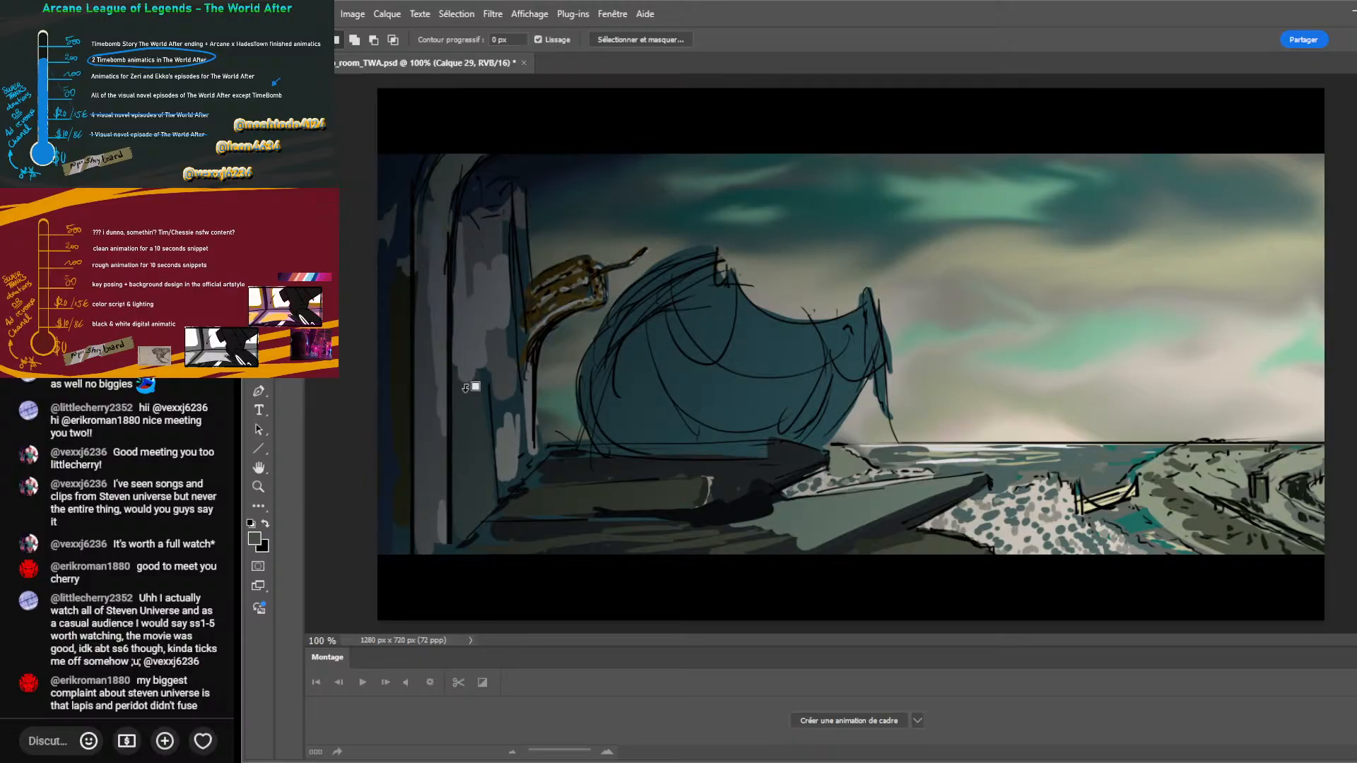
pyautogui.hotkey('ctrl', 'z')
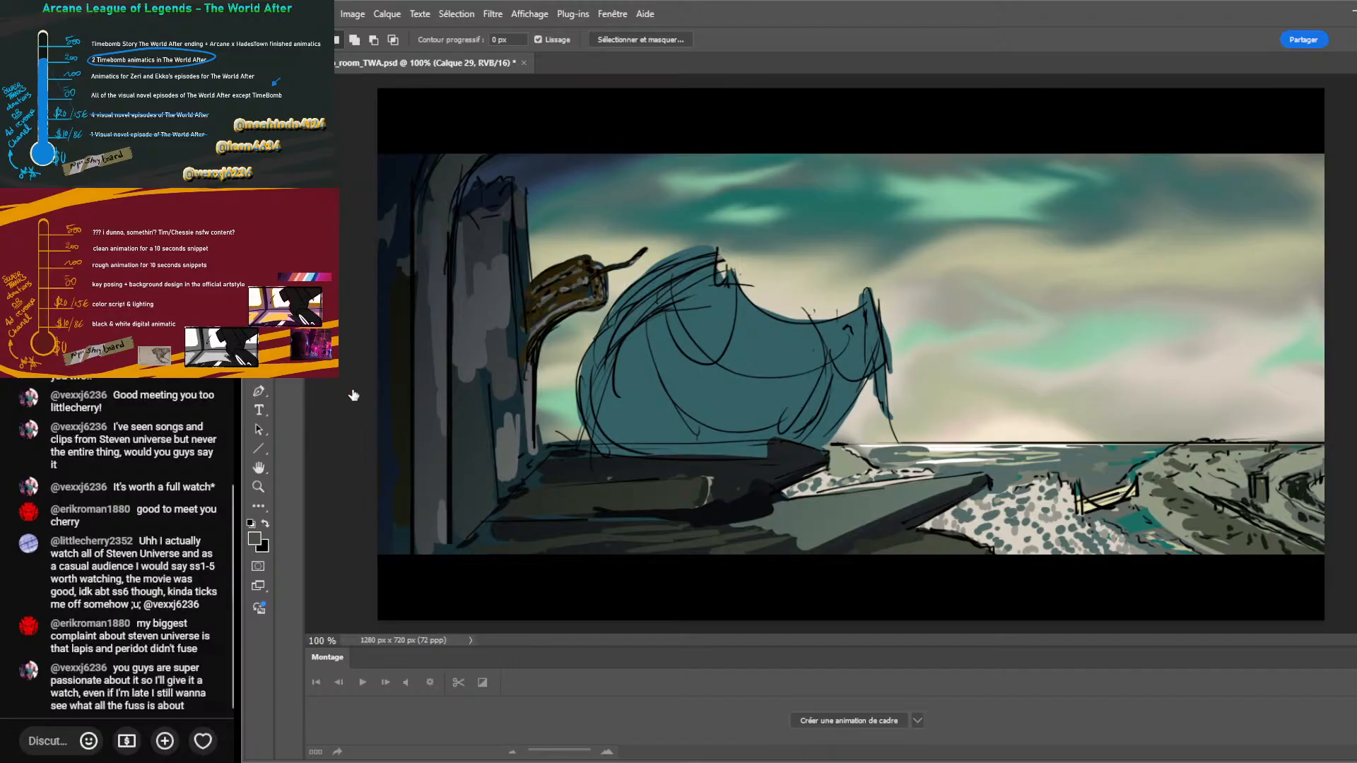
# Lasso around the large broken round shape on layer Calque 25 and copy it onto its own layer.
pyautogui.hotkey('alt', '[')
pyautogui.hotkey('alt', '[')
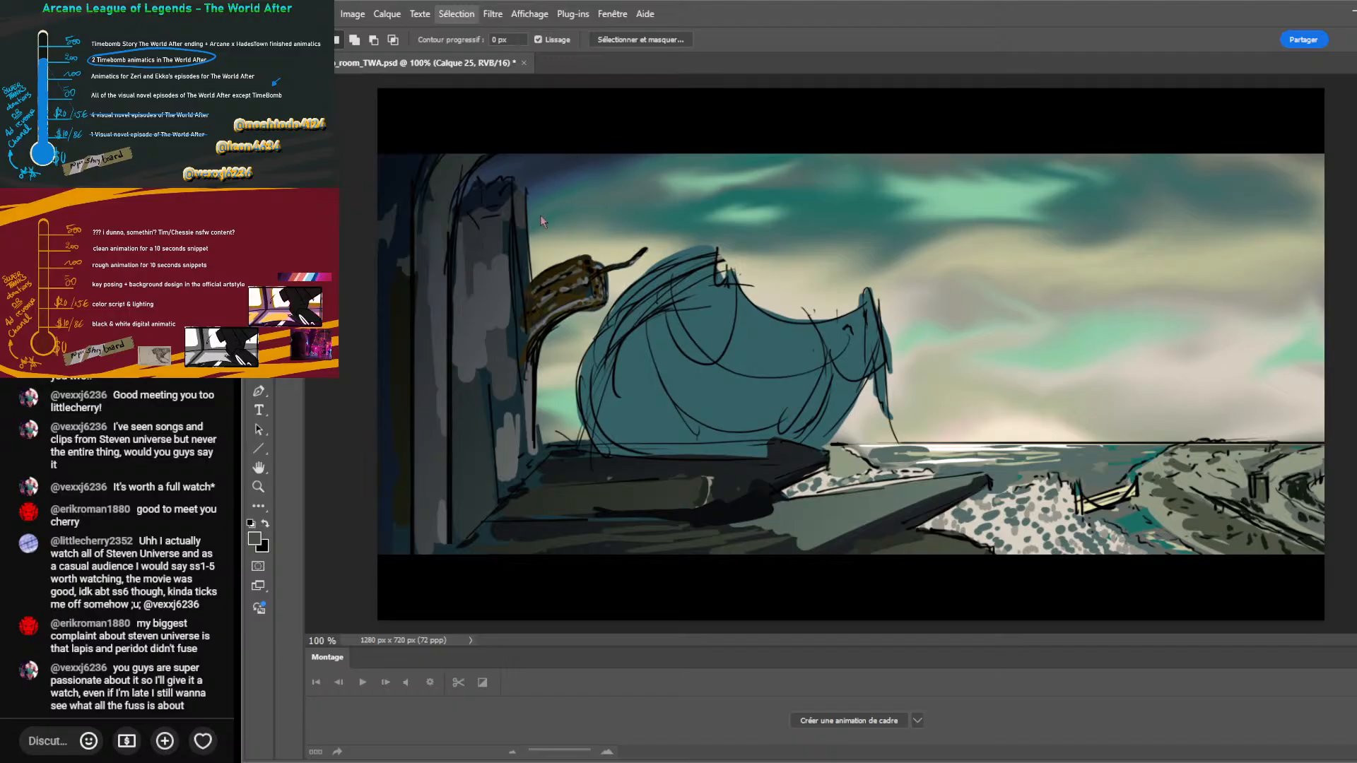
pyautogui.moveTo(565, 351); pyautogui.dragTo(561, 368)
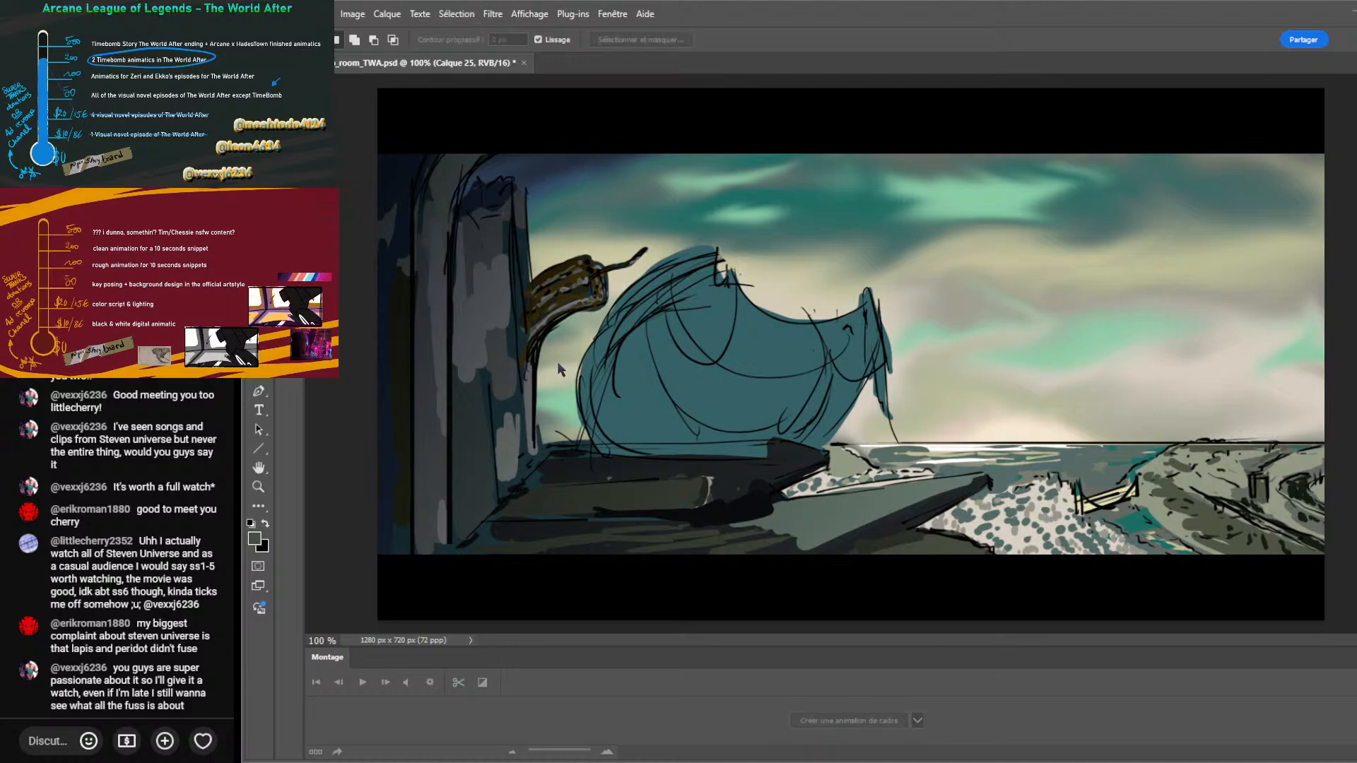
pyautogui.moveTo(557, 362); pyautogui.dragTo(557, 362)
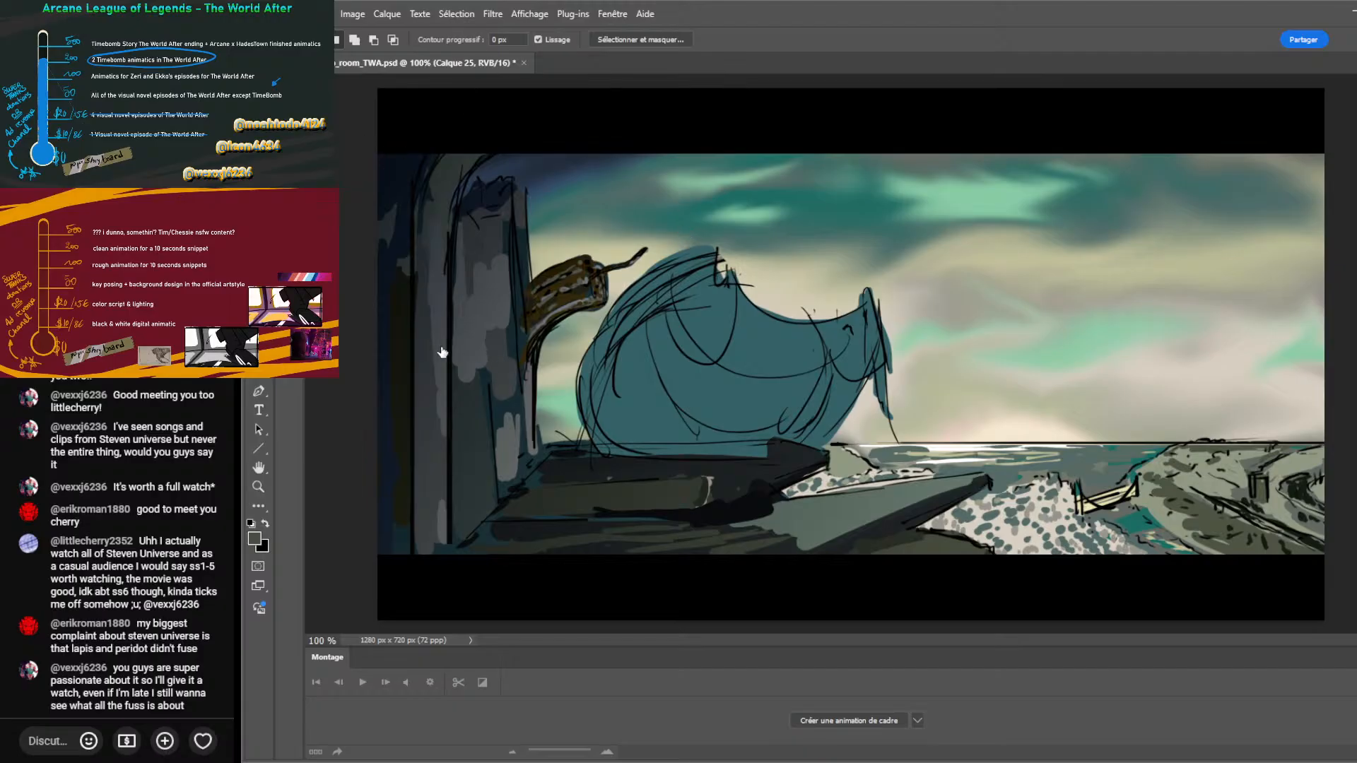
pyautogui.hotkey('ctrl', ',')
pyautogui.hotkey('ctrl', ',')
pyautogui.moveTo(705, 221)
pyautogui.mouseDown()
pyautogui.moveTo(613, 300)
pyautogui.moveTo(573, 400)
pyautogui.moveTo(598, 453)
pyautogui.moveTo(722, 459)
pyautogui.moveTo(788, 438)
pyautogui.moveTo(877, 441)
pyautogui.mouseUp()
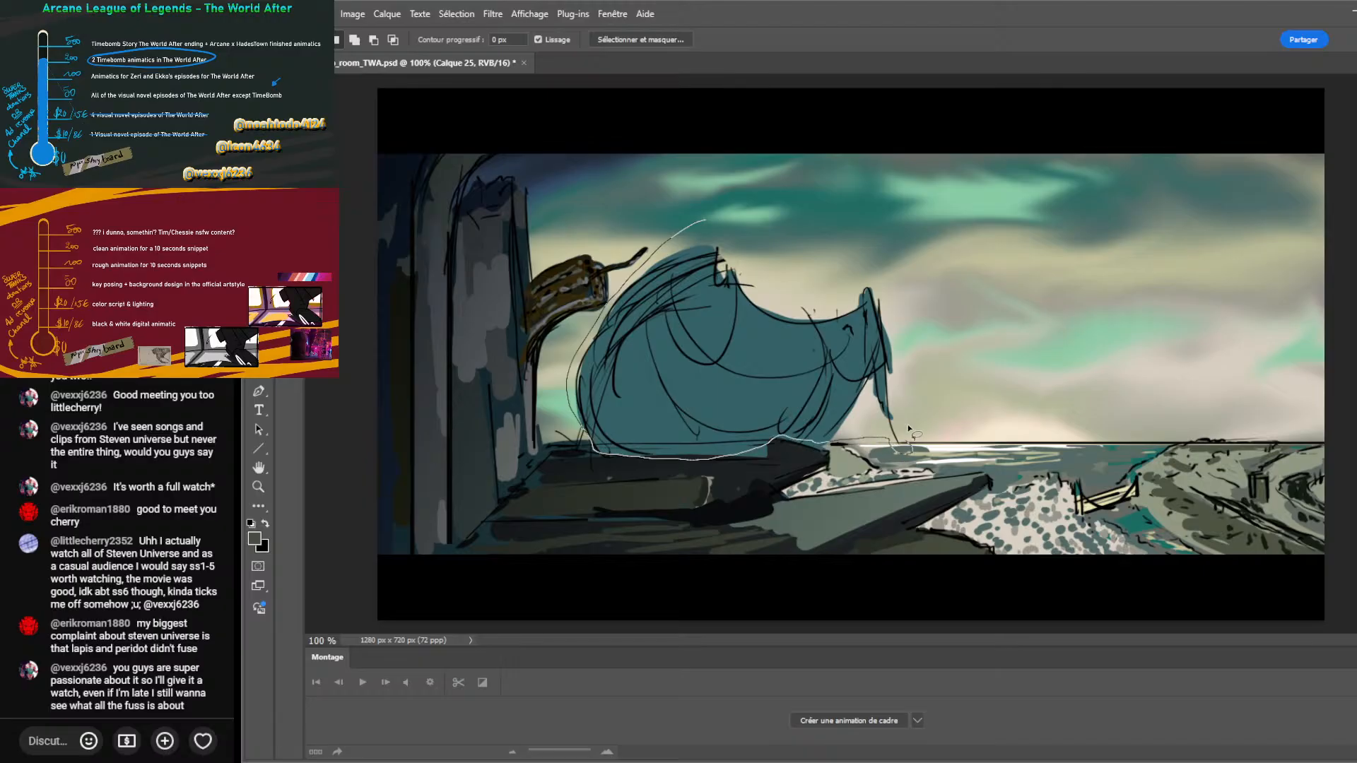
pyautogui.moveTo(791, 203); pyautogui.dragTo(770, 201)
pyautogui.hotkey('ctrl', 'j')
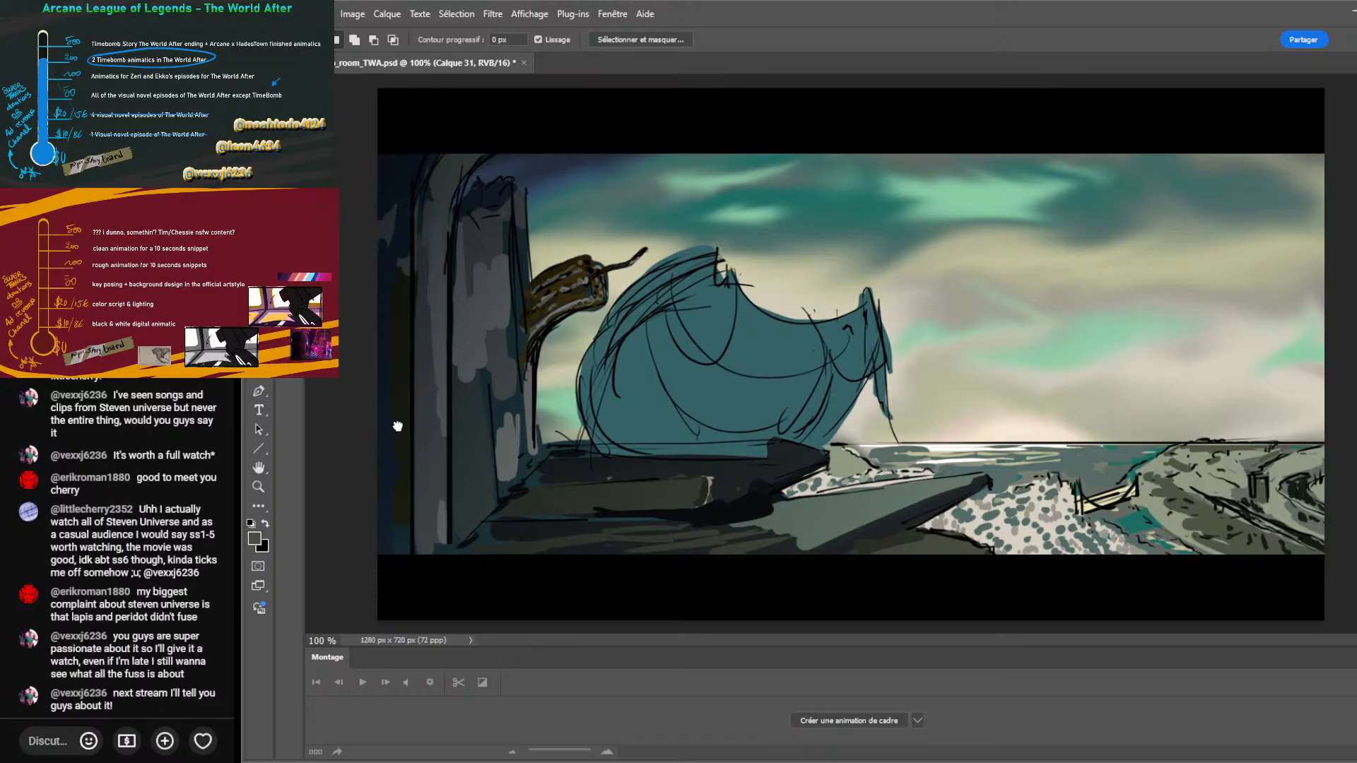
# Add a new layer above the copied shape and paint the shape's left part with dark navy sampled from the window post.
pyautogui.hotkey('ctrl', ']')
pyautogui.hotkey('ctrl', 'z')
pyautogui.click(318, 386)
pyautogui.click(323, 386)
pyautogui.press('b')
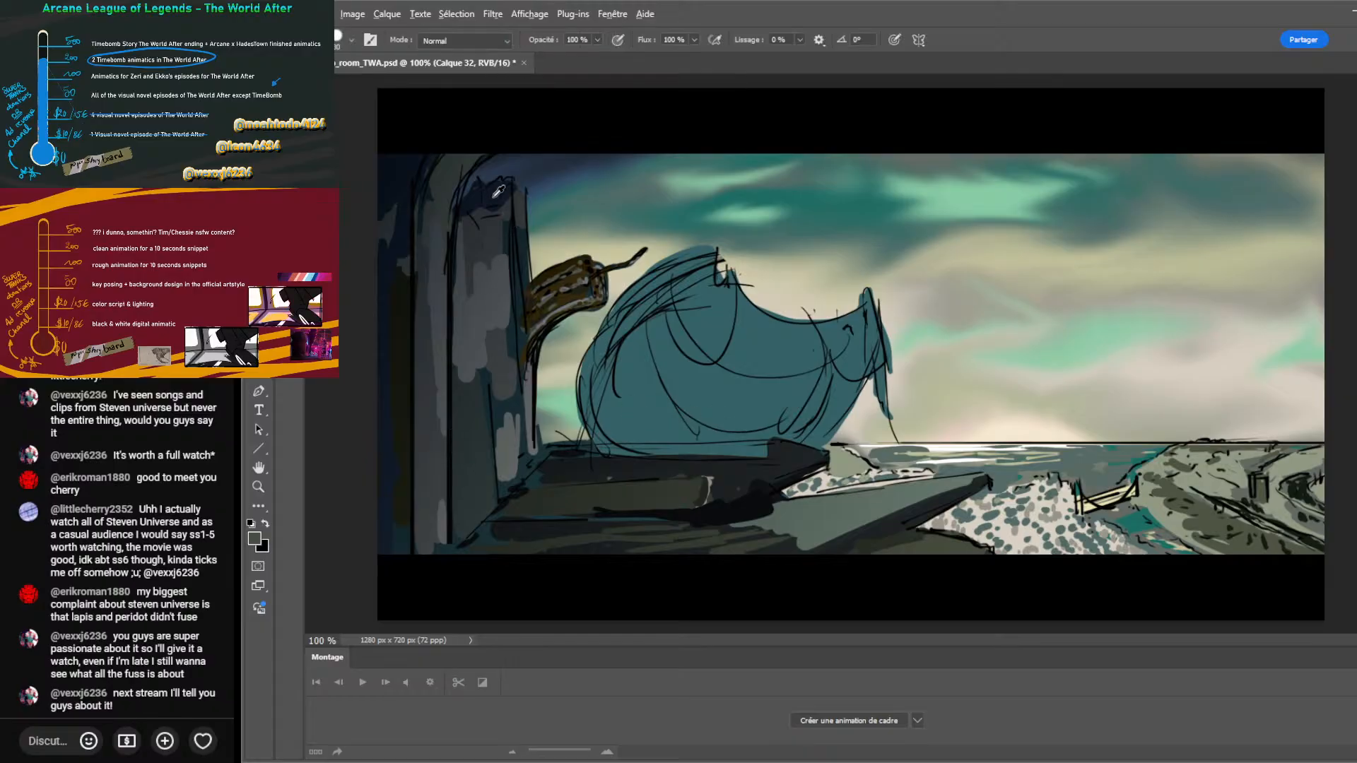
pyautogui.keyDown('alt'); pyautogui.click(499, 191); pyautogui.keyUp('alt')
pyautogui.moveTo(700, 230)
pyautogui.mouseDown()
pyautogui.moveTo(636, 461)
pyautogui.moveTo(757, 491)
pyautogui.mouseUp()
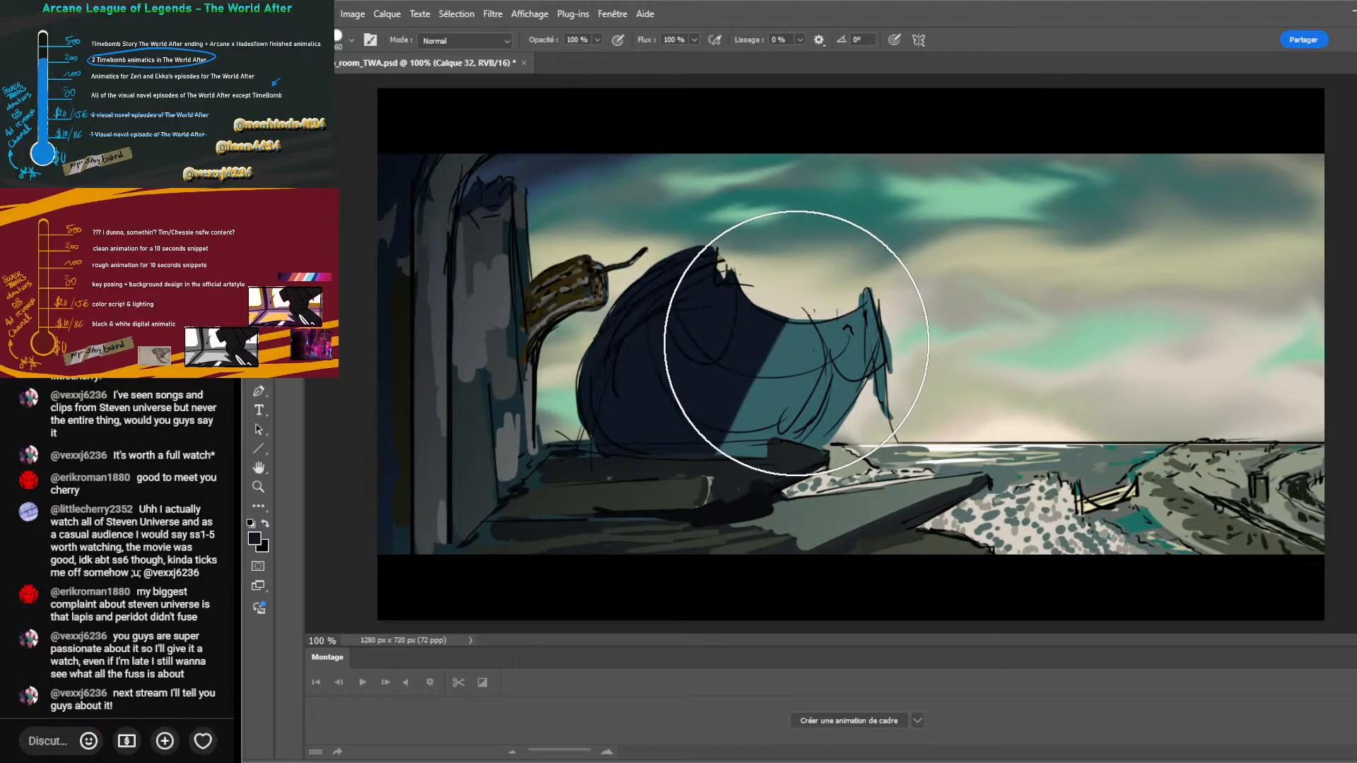
# Smudge the navy shadow's edge into the teal with an enlarged Smudge brush for a soft transition across the round shape.
pyautogui.press('r')
pyautogui.moveTo(769, 352)
pyautogui.mouseDown()
pyautogui.moveTo(748, 369)
pyautogui.moveTo(743, 332)
pyautogui.moveTo(820, 371)
pyautogui.moveTo(784, 392)
pyautogui.mouseUp()
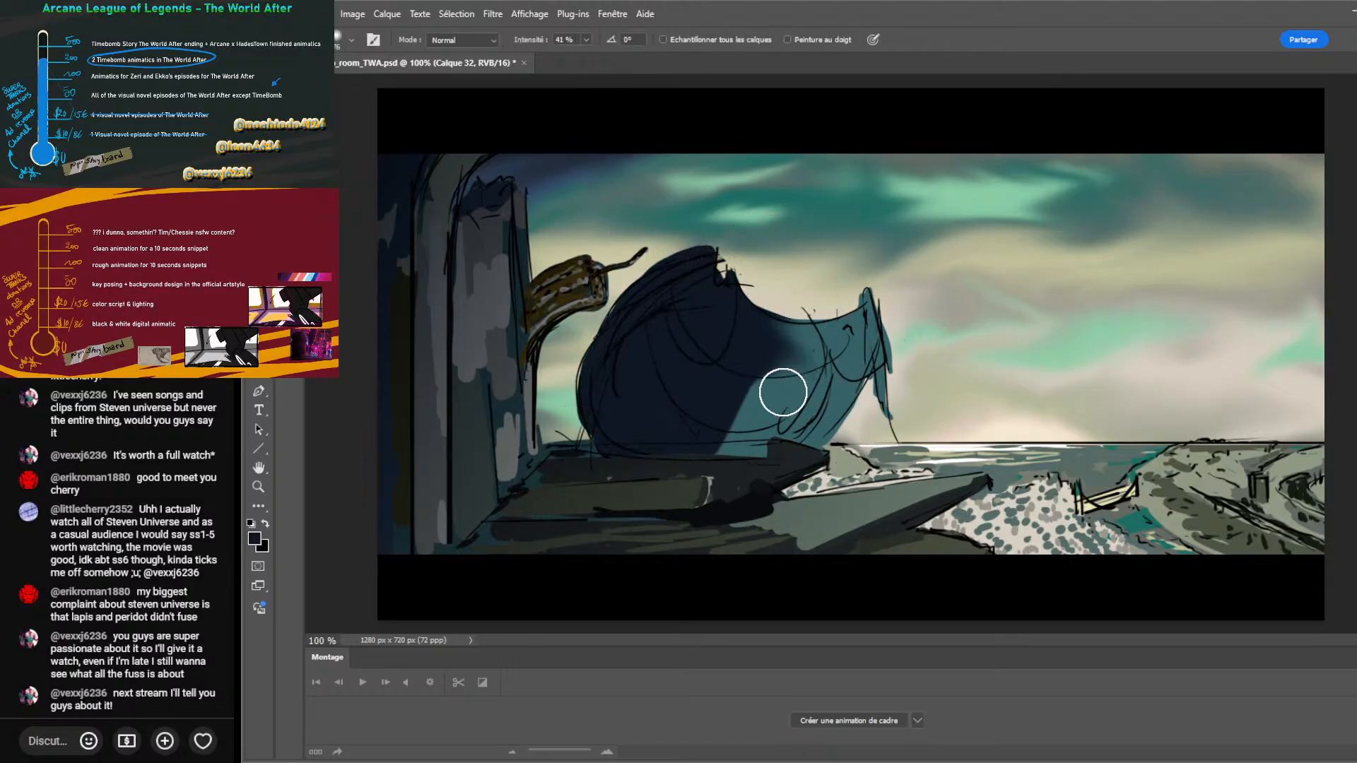
pyautogui.press(']')
pyautogui.press(']')
pyautogui.press(']')
pyautogui.press(']')
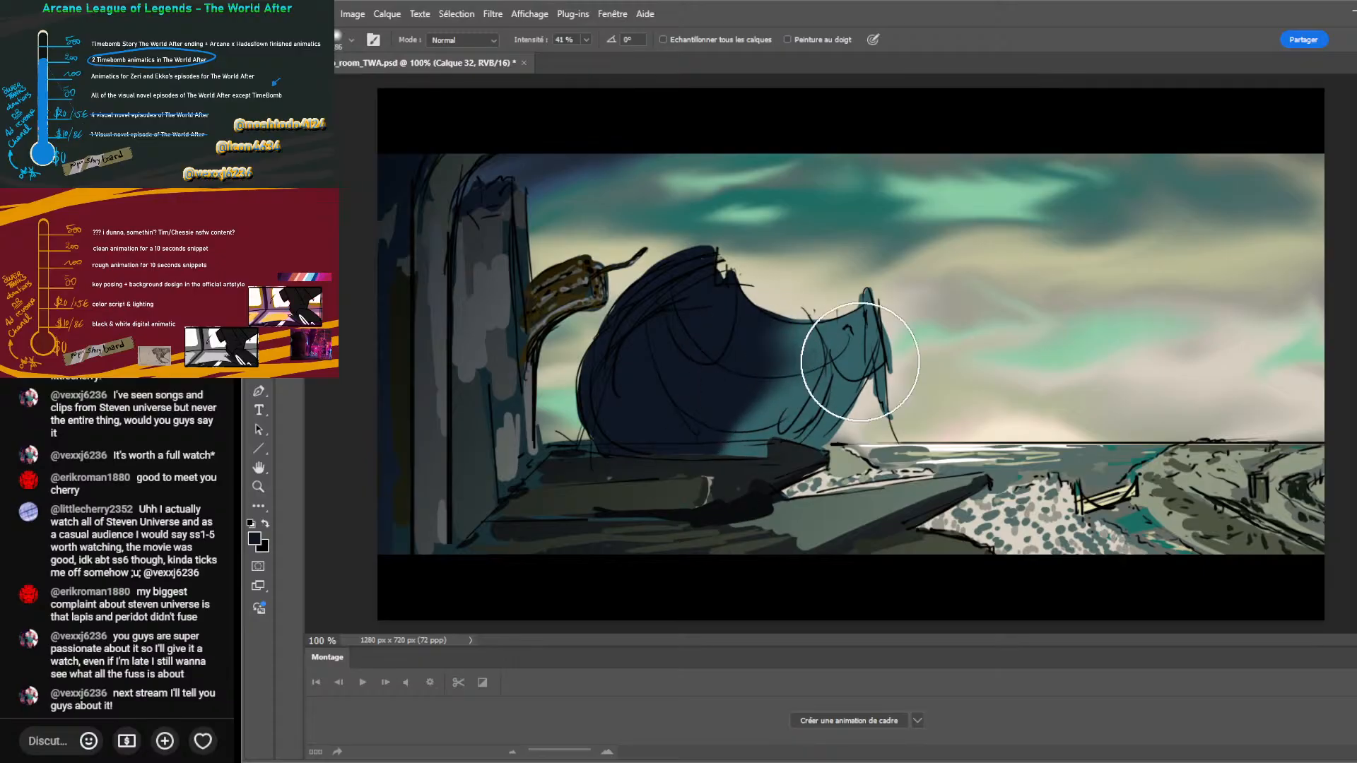
pyautogui.moveTo(861, 362)
pyautogui.mouseDown()
pyautogui.moveTo(736, 366)
pyautogui.moveTo(675, 348)
pyautogui.moveTo(721, 358)
pyautogui.moveTo(714, 388)
pyautogui.moveTo(703, 369)
pyautogui.moveTo(719, 367)
pyautogui.moveTo(745, 315)
pyautogui.moveTo(714, 351)
pyautogui.mouseUp()
# Try a thin pale rim-light stroke along the round shape's left edge with a smaller brush, and undo it.
pyautogui.press('b')
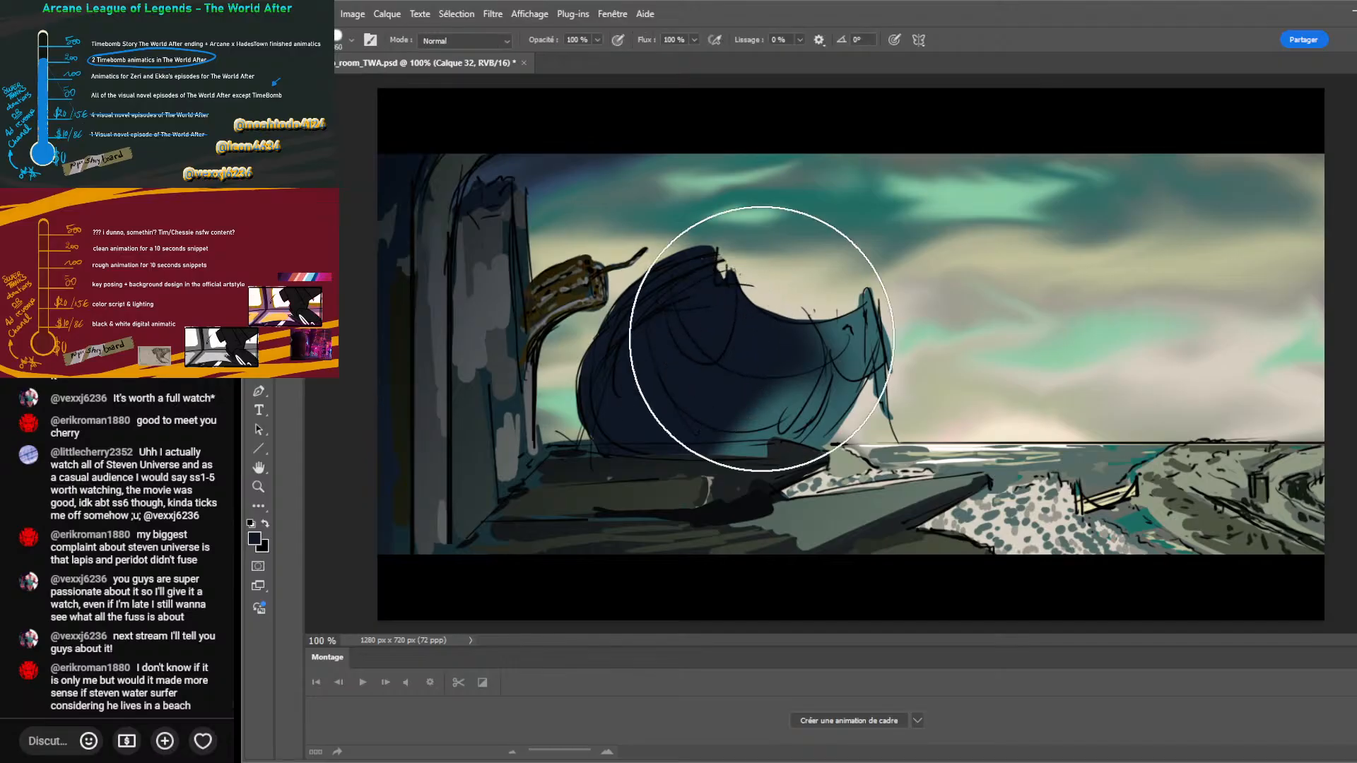
pyautogui.press('[')
pyautogui.press('[')
pyautogui.press('[')
pyautogui.press('[')
pyautogui.press('[')
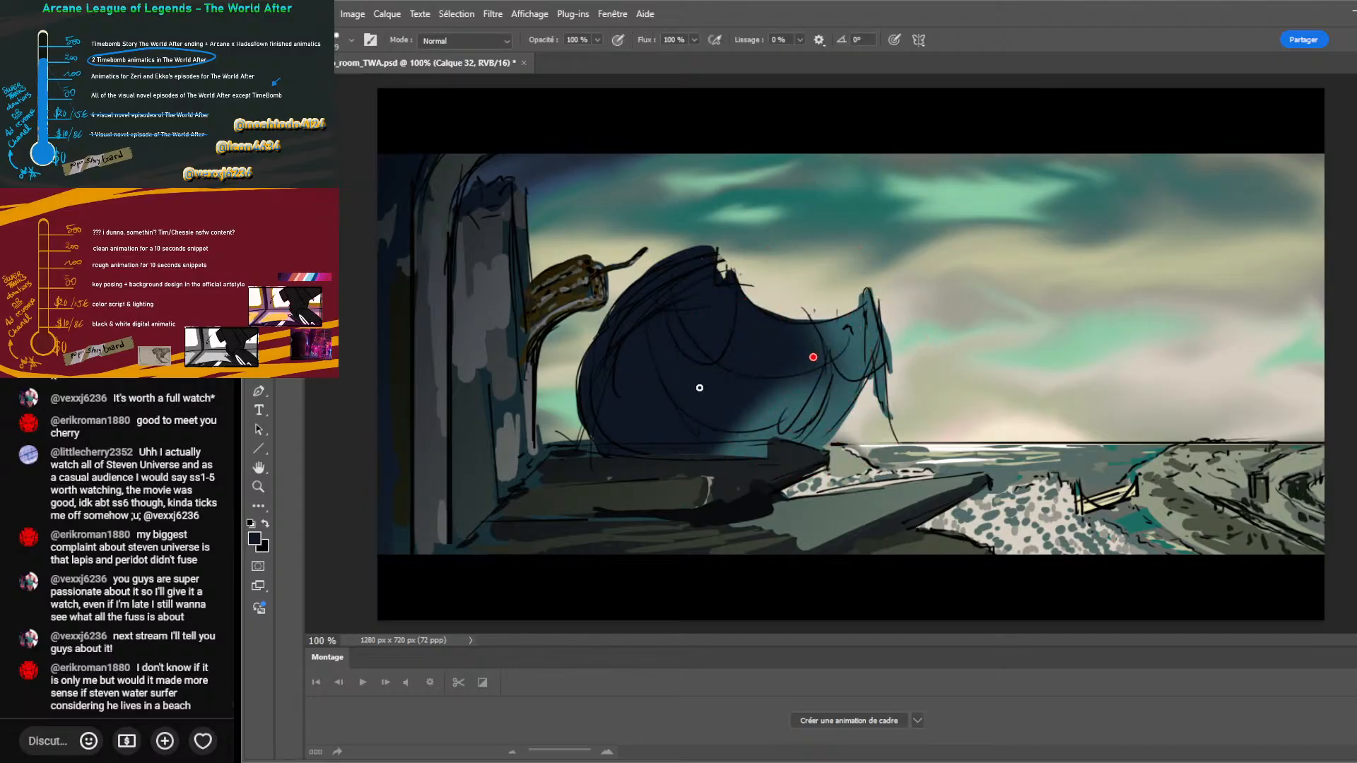
pyautogui.press('[')
pyautogui.moveTo(663, 292)
pyautogui.mouseDown()
pyautogui.moveTo(634, 306)
pyautogui.moveTo(586, 371)
pyautogui.moveTo(597, 448)
pyautogui.mouseUp()
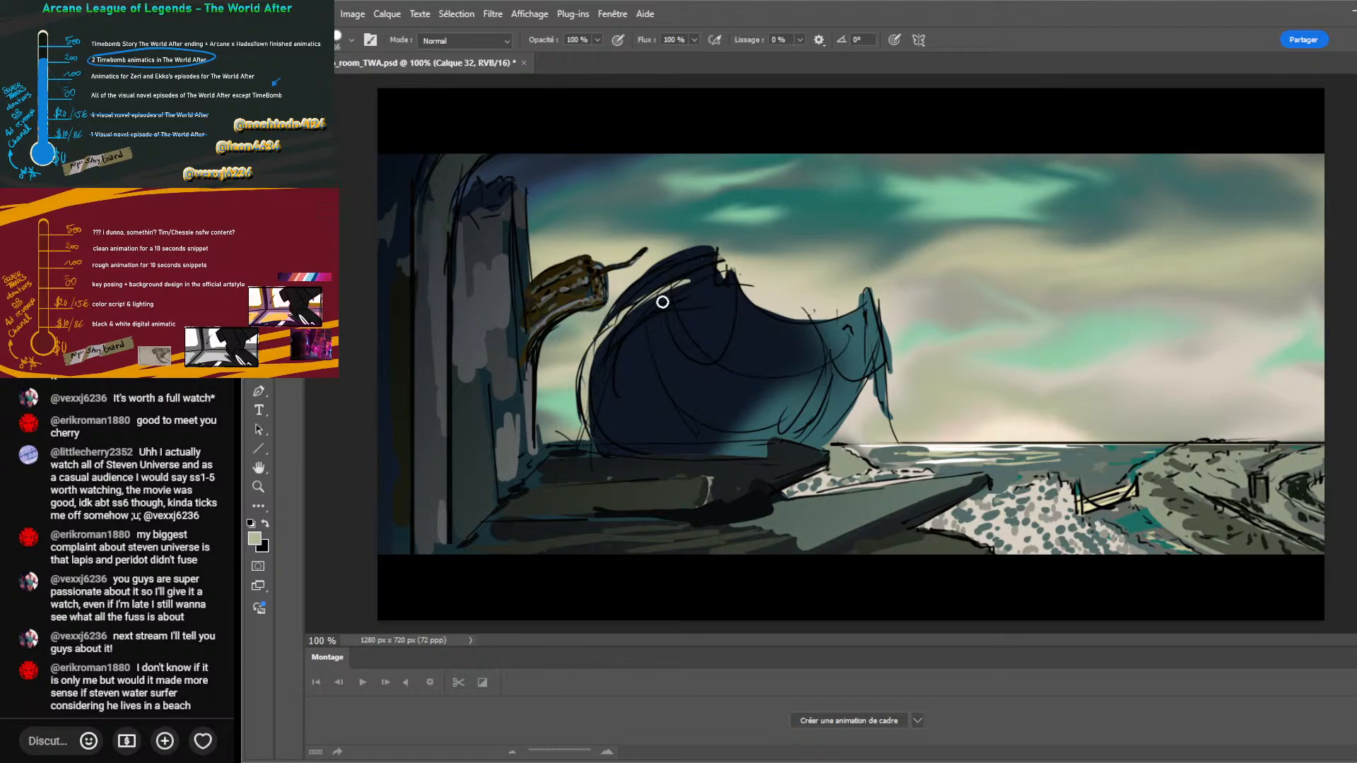
pyautogui.hotkey('ctrl', 'z')
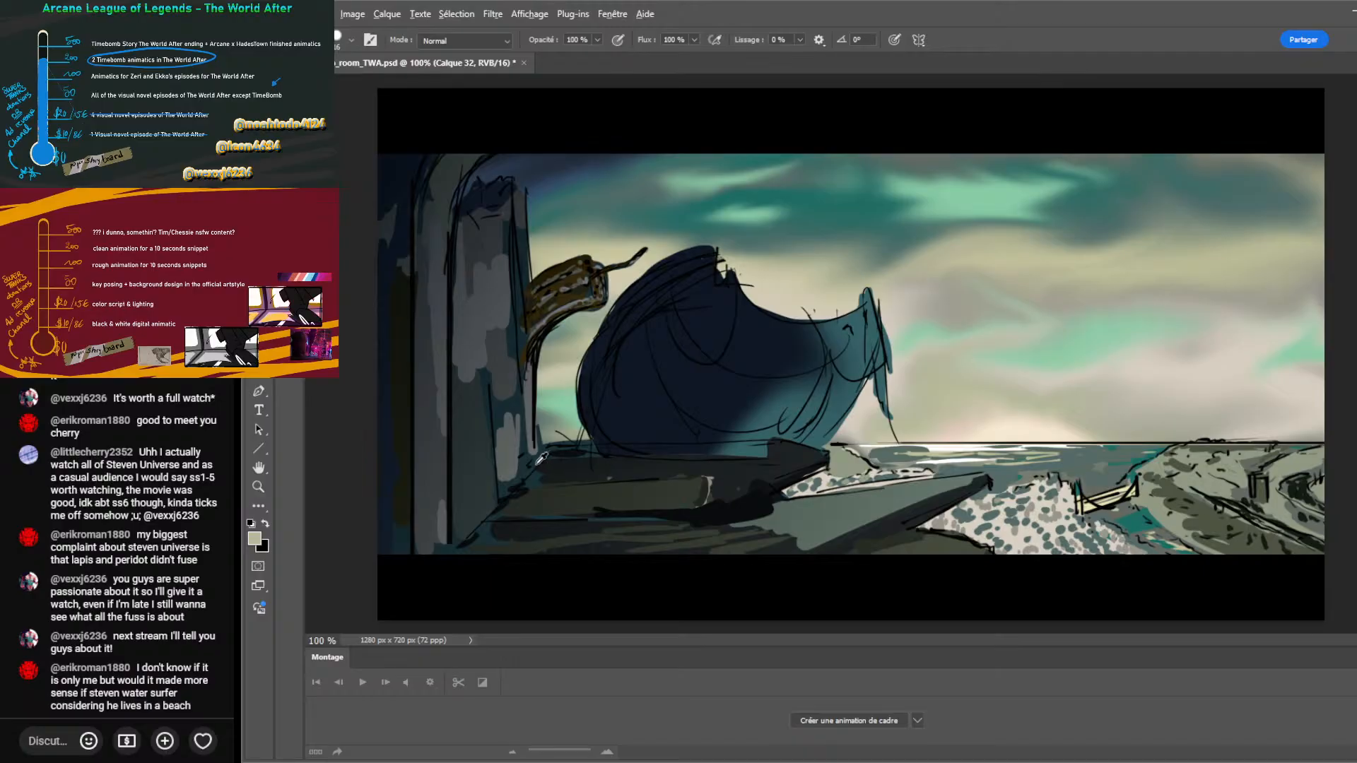
# Sample dark teal from the window ledge's edge and paint thin curved bands across the round shape's shadowed part.
pyautogui.keyDown('alt'); pyautogui.click(540, 458); pyautogui.keyUp('alt')
pyautogui.moveTo(699, 280)
pyautogui.mouseDown()
pyautogui.moveTo(621, 332)
pyautogui.moveTo(605, 362)
pyautogui.moveTo(605, 424)
pyautogui.mouseUp()
pyautogui.moveTo(638, 311)
pyautogui.mouseDown()
pyautogui.moveTo(649, 381)
pyautogui.moveTo(700, 456)
pyautogui.mouseUp()
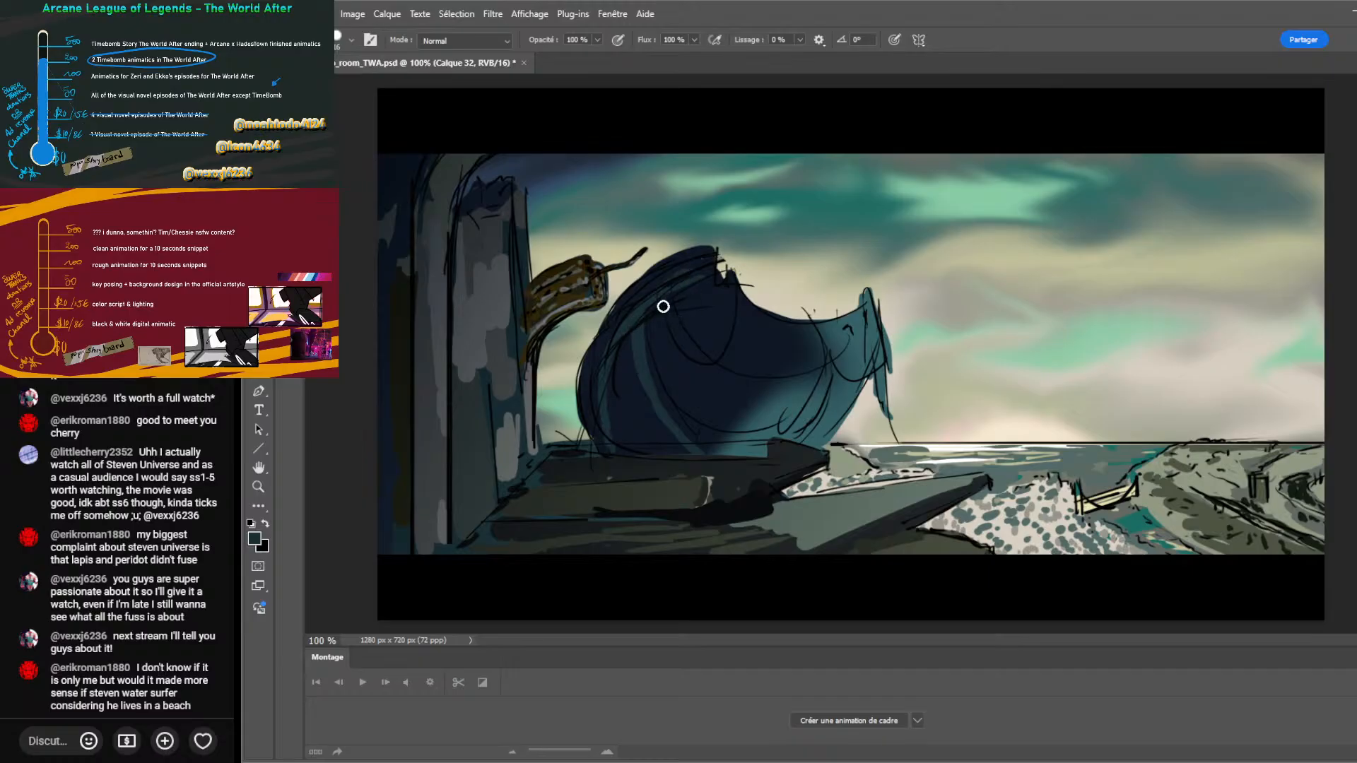
pyautogui.moveTo(663, 306)
pyautogui.mouseDown()
pyautogui.moveTo(714, 354)
pyautogui.moveTo(742, 339)
pyautogui.mouseUp()
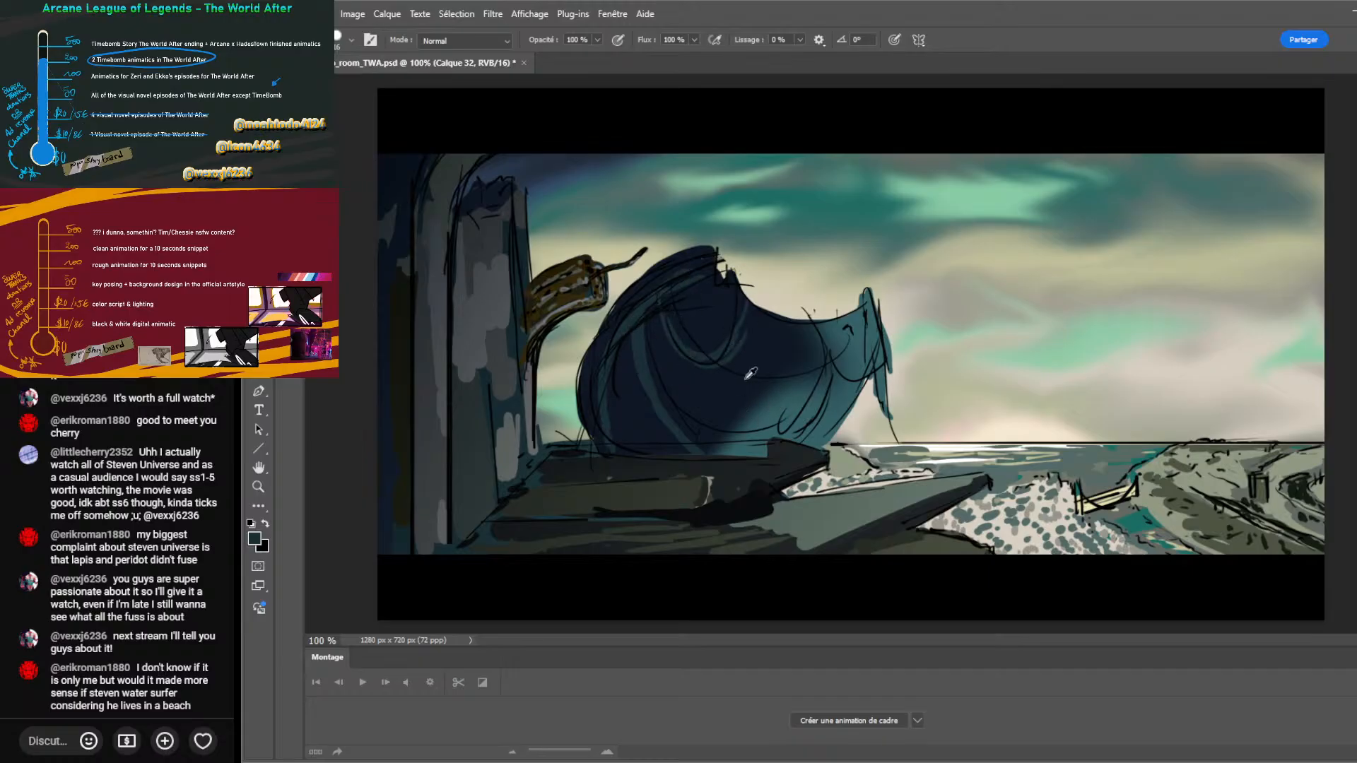
# Sample dark navy from the shadow and paint curved strokes along the round shape's right part and torn edge.
pyautogui.keyDown('alt'); pyautogui.click(775, 354); pyautogui.keyUp('alt')
pyautogui.moveTo(833, 353); pyautogui.dragTo(770, 435)
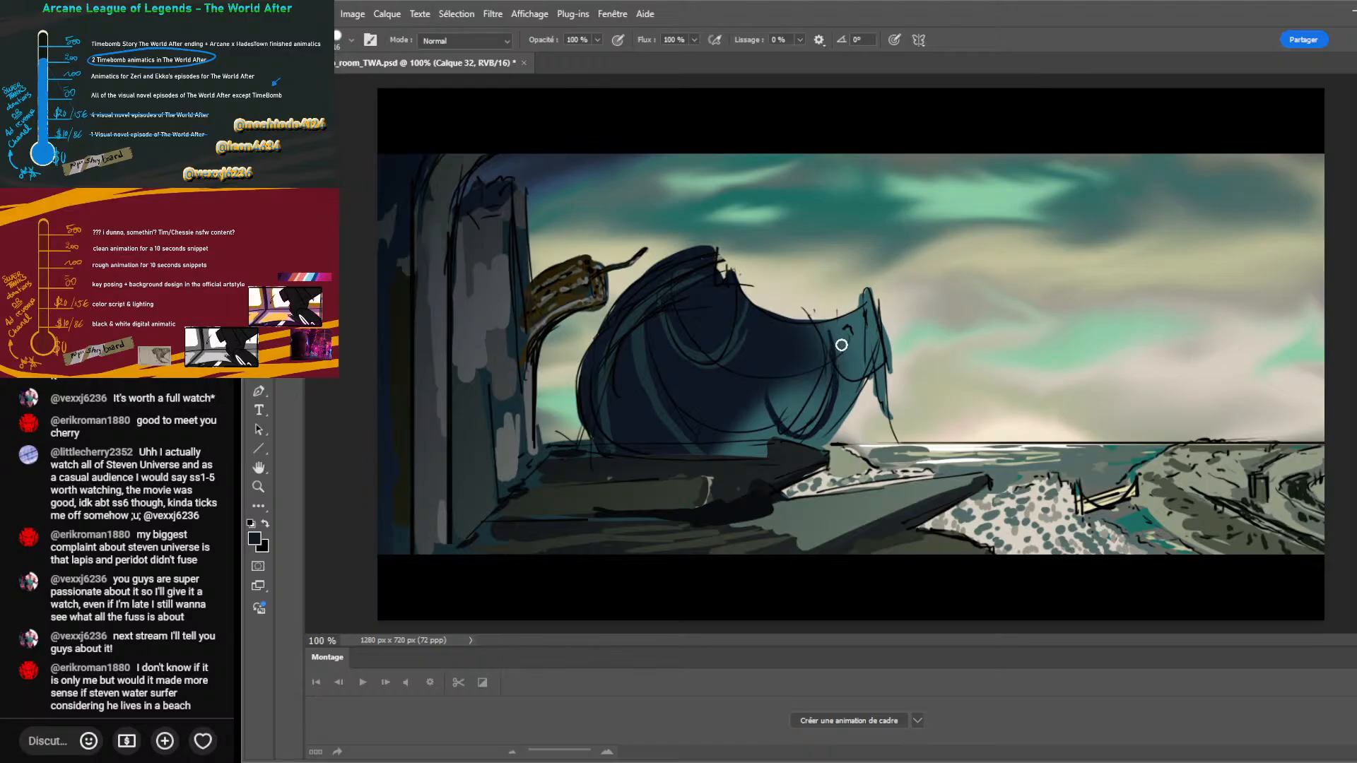
pyautogui.moveTo(870, 311)
pyautogui.mouseDown()
pyautogui.moveTo(887, 417)
pyautogui.moveTo(876, 441)
pyautogui.mouseUp()
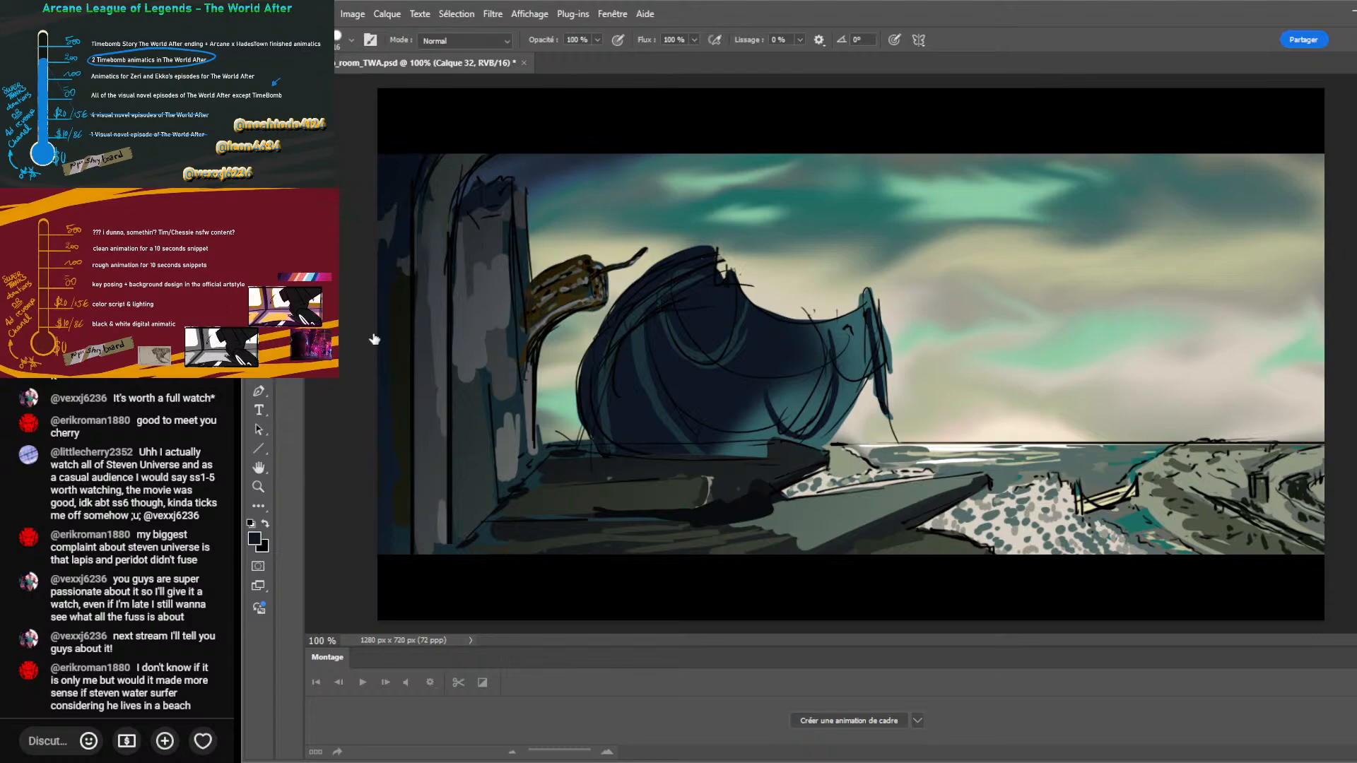
pyautogui.click(412, 432)
pyautogui.click(402, 422)
pyautogui.click(420, 428)
pyautogui.click(367, 371)
pyautogui.click(389, 423)
pyautogui.click(389, 444)
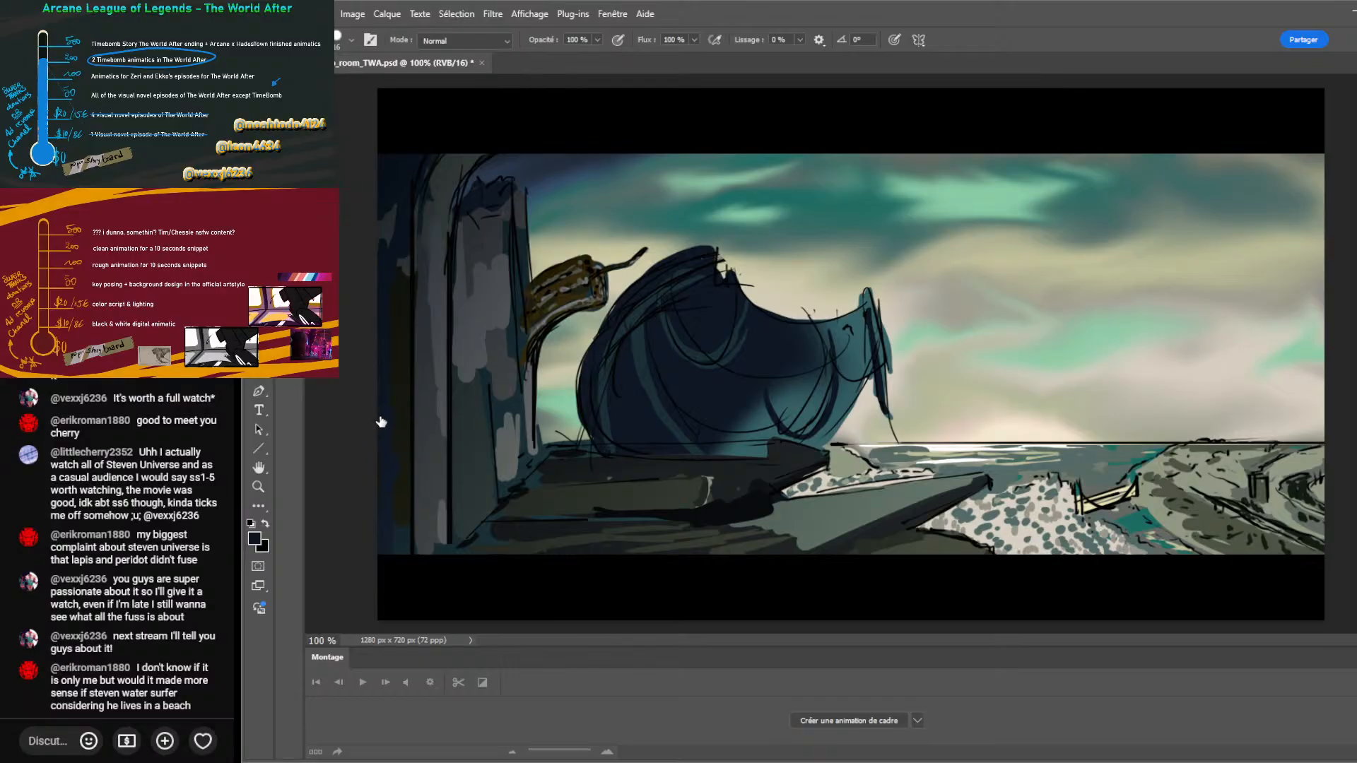
pyautogui.click(389, 421)
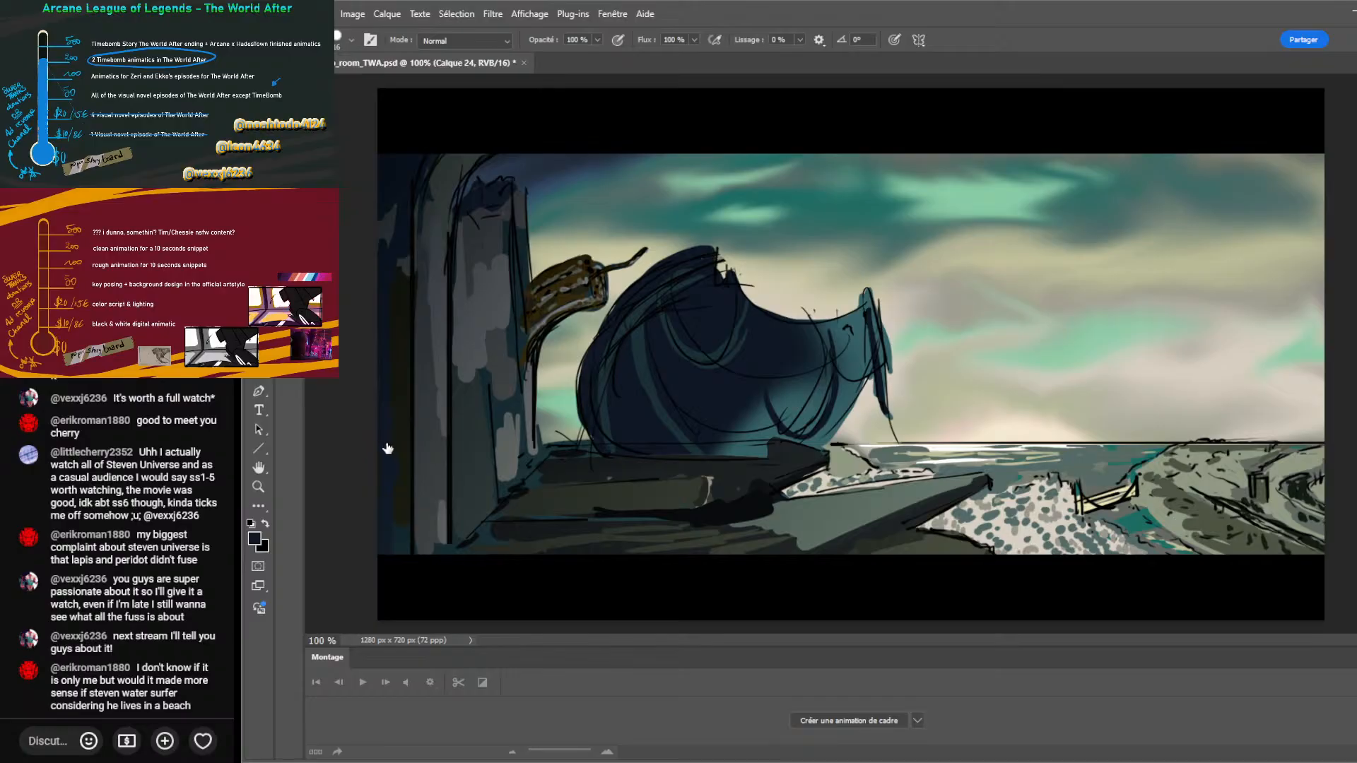
pyautogui.click(388, 448)
pyautogui.click(386, 445)
pyautogui.click(401, 433)
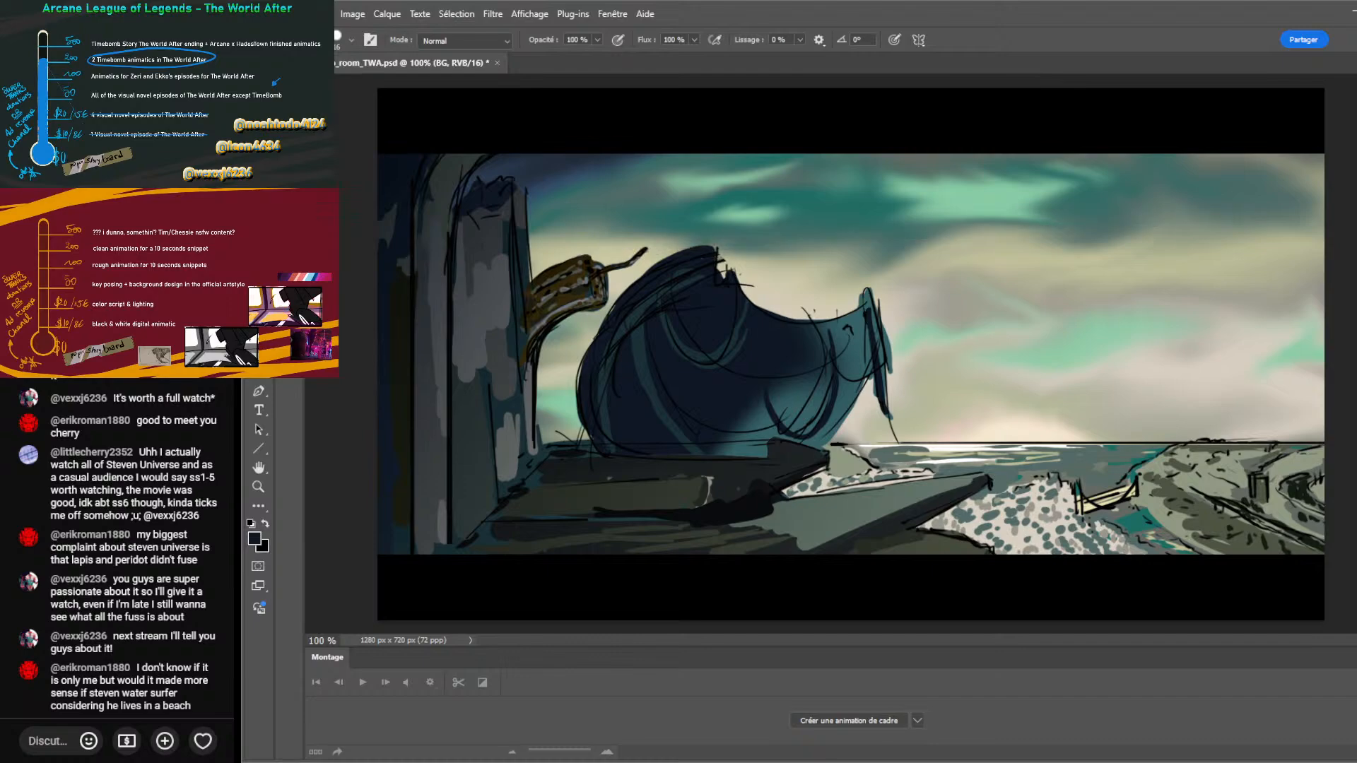
pyautogui.hotkey('ctrl', 'shift', 'alt', 'n')
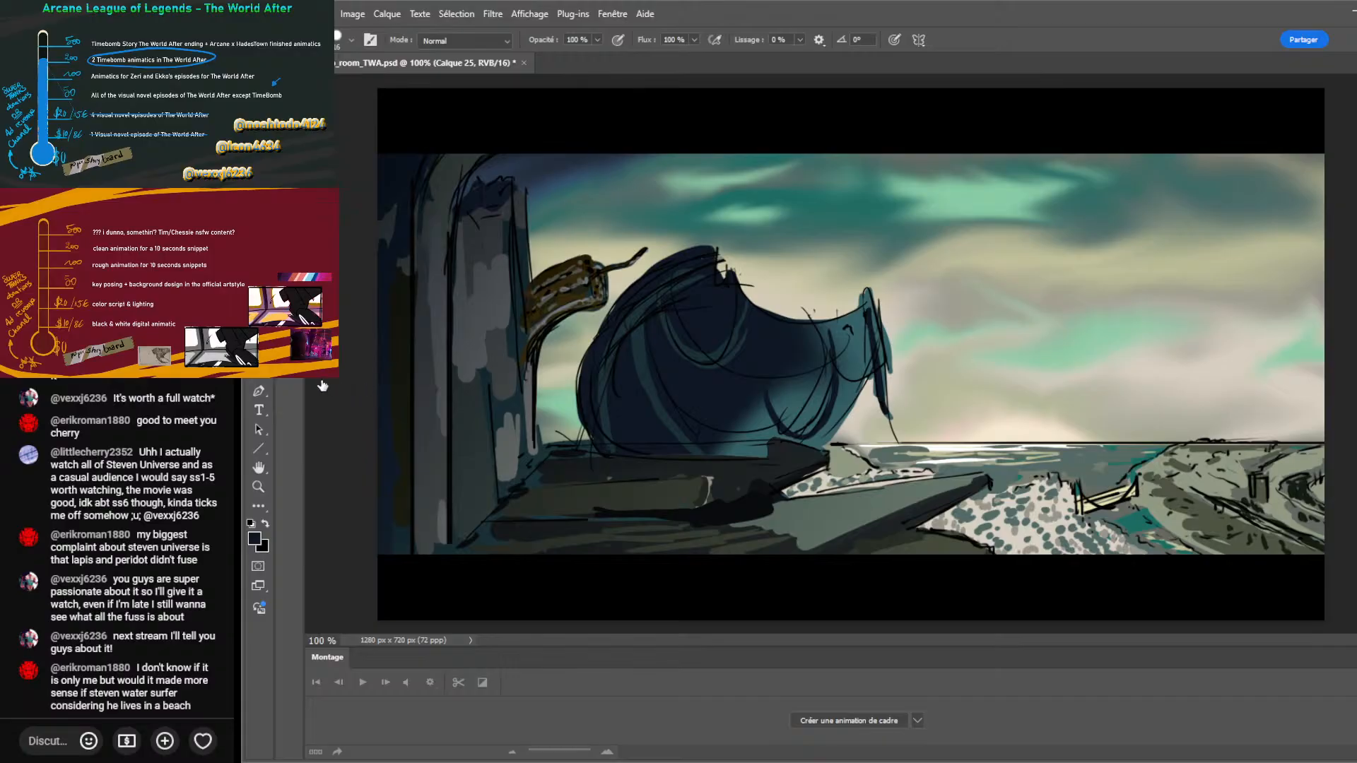
pyautogui.hotkey('alt', '[')
pyautogui.keyDown('ctrl'); pyautogui.click(436, 435); pyautogui.keyUp('ctrl')
pyautogui.keyDown('ctrl'); pyautogui.click(395, 402); pyautogui.keyUp('ctrl')
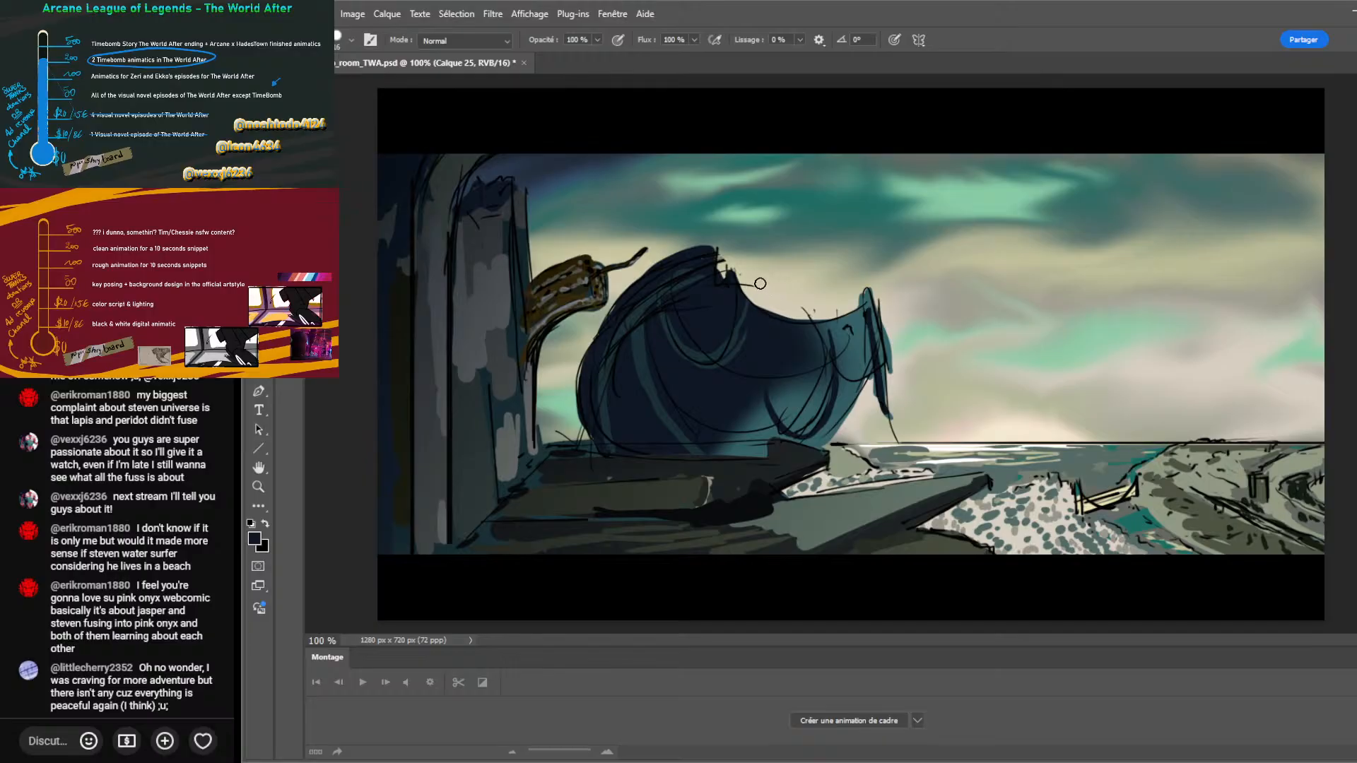
pyautogui.moveTo(740, 283); pyautogui.dragTo(758, 286)
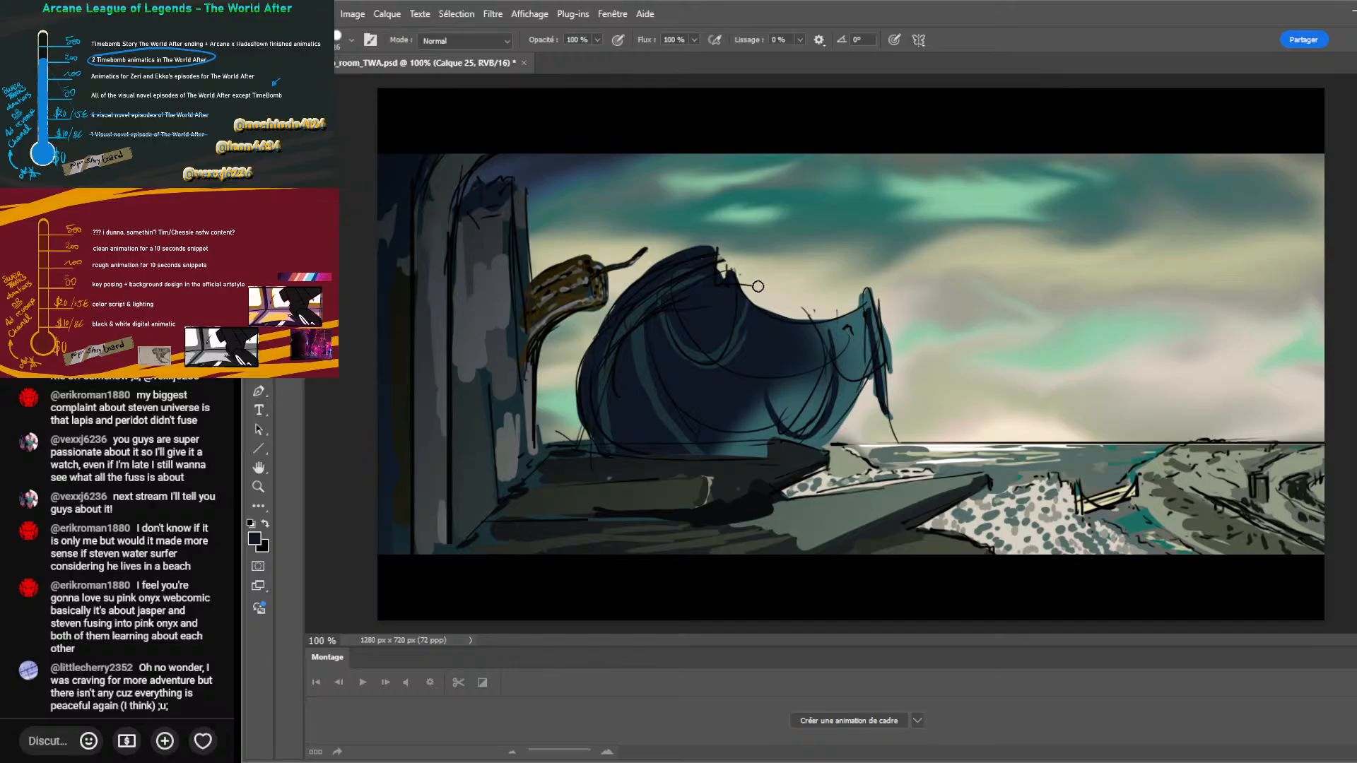
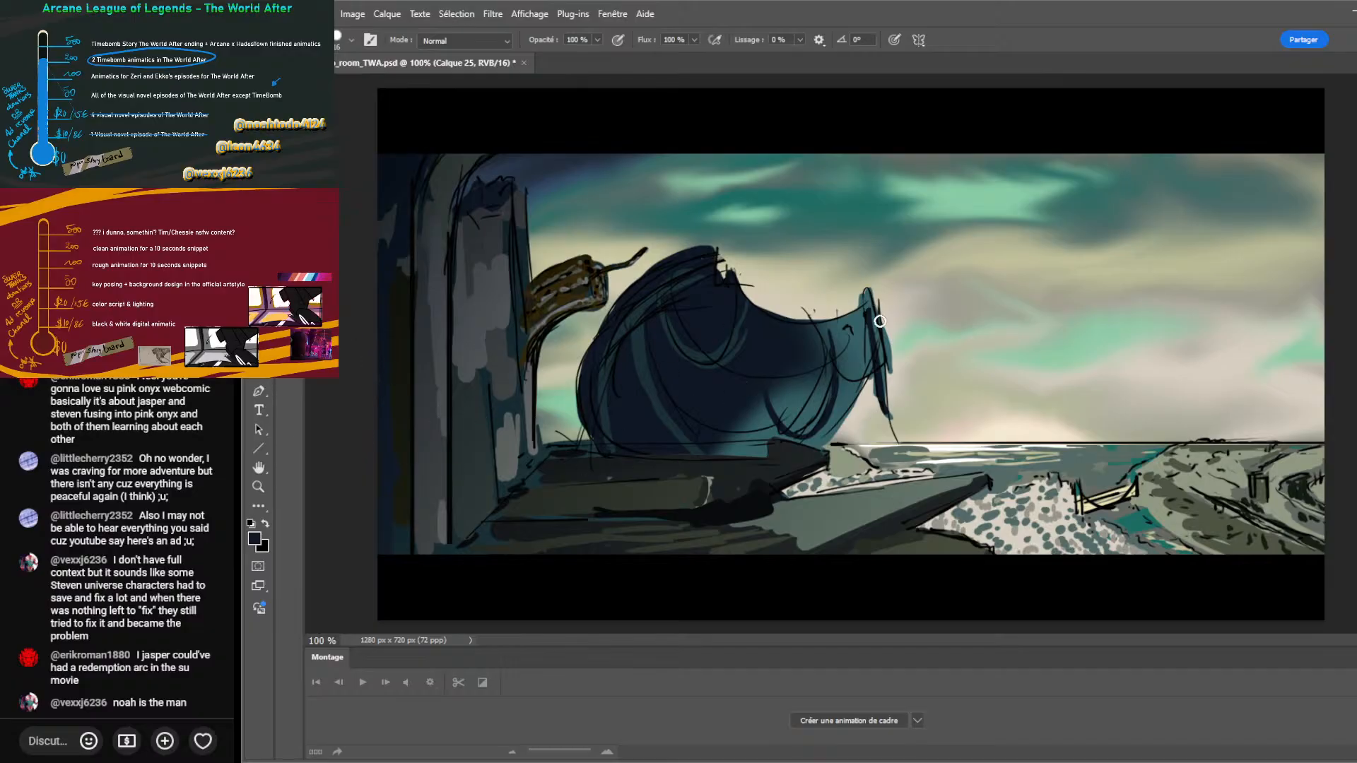
pyautogui.moveTo(891, 362); pyautogui.dragTo(885, 306)
pyautogui.moveTo(781, 478); pyautogui.dragTo(796, 488)
# Try different blend modes on the round shape's shadow layer Calque 32 and keep a deep teal shading.
pyautogui.hotkey('ctrl', 'shift', 'alt', 'n')
pyautogui.hotkey('alt', 'BackSpace')
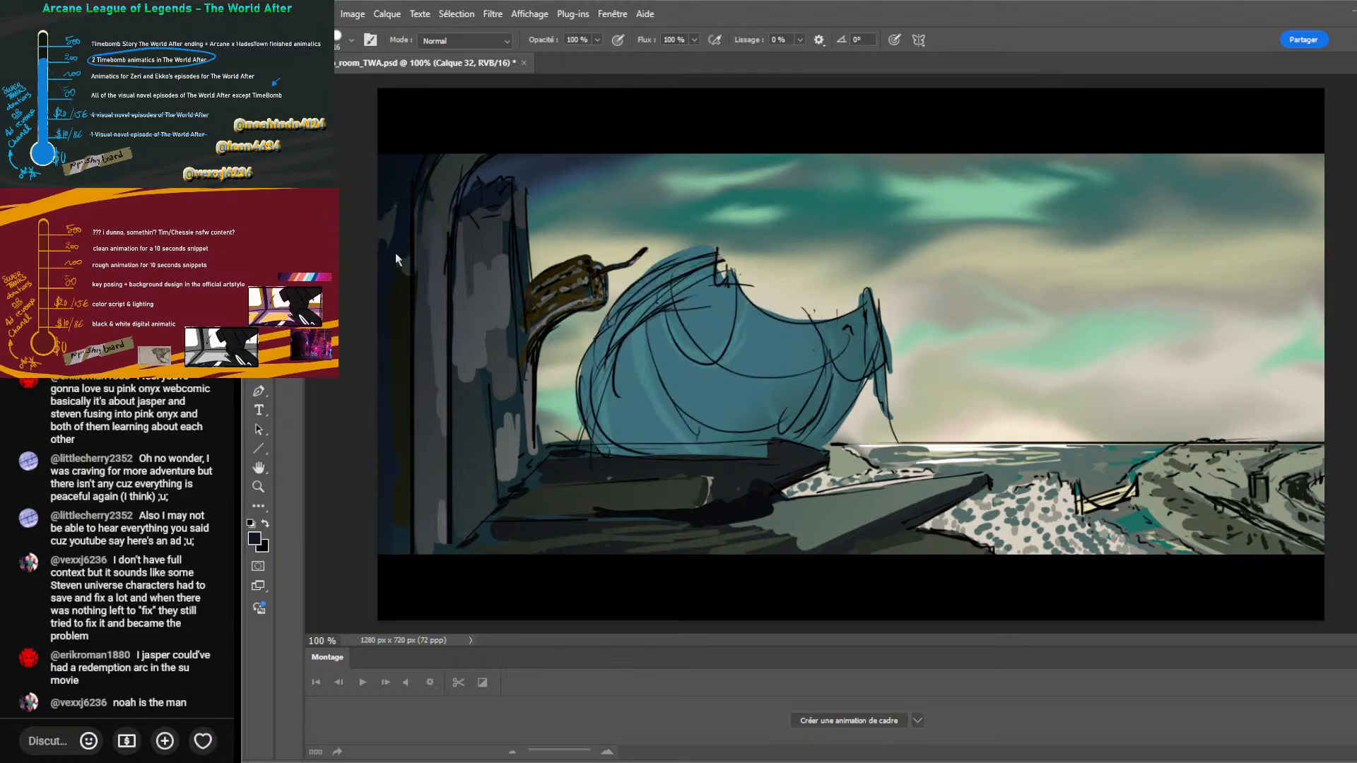
pyautogui.hotkey('ctrl', 'z')
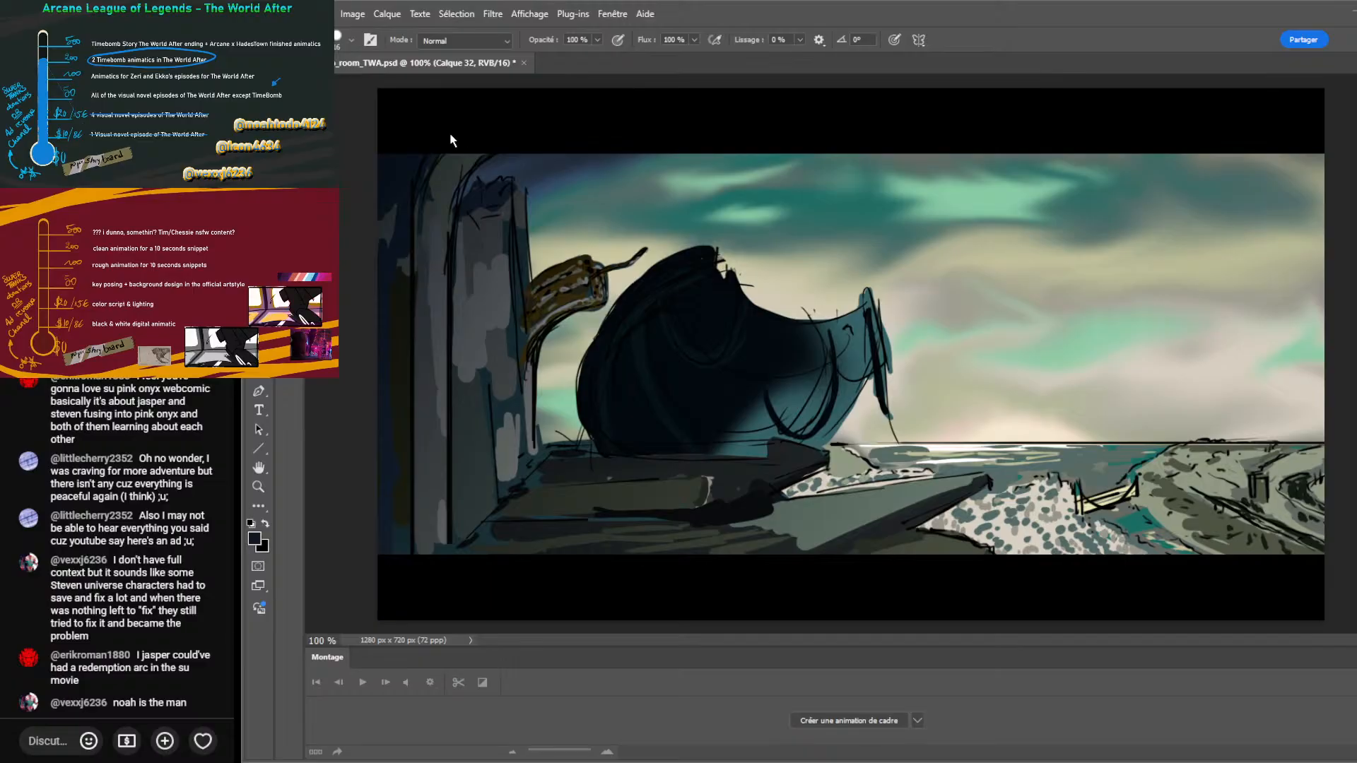
pyautogui.hotkey('ctrl', 'shift', 'z')
pyautogui.hotkey('ctrl', 'z')
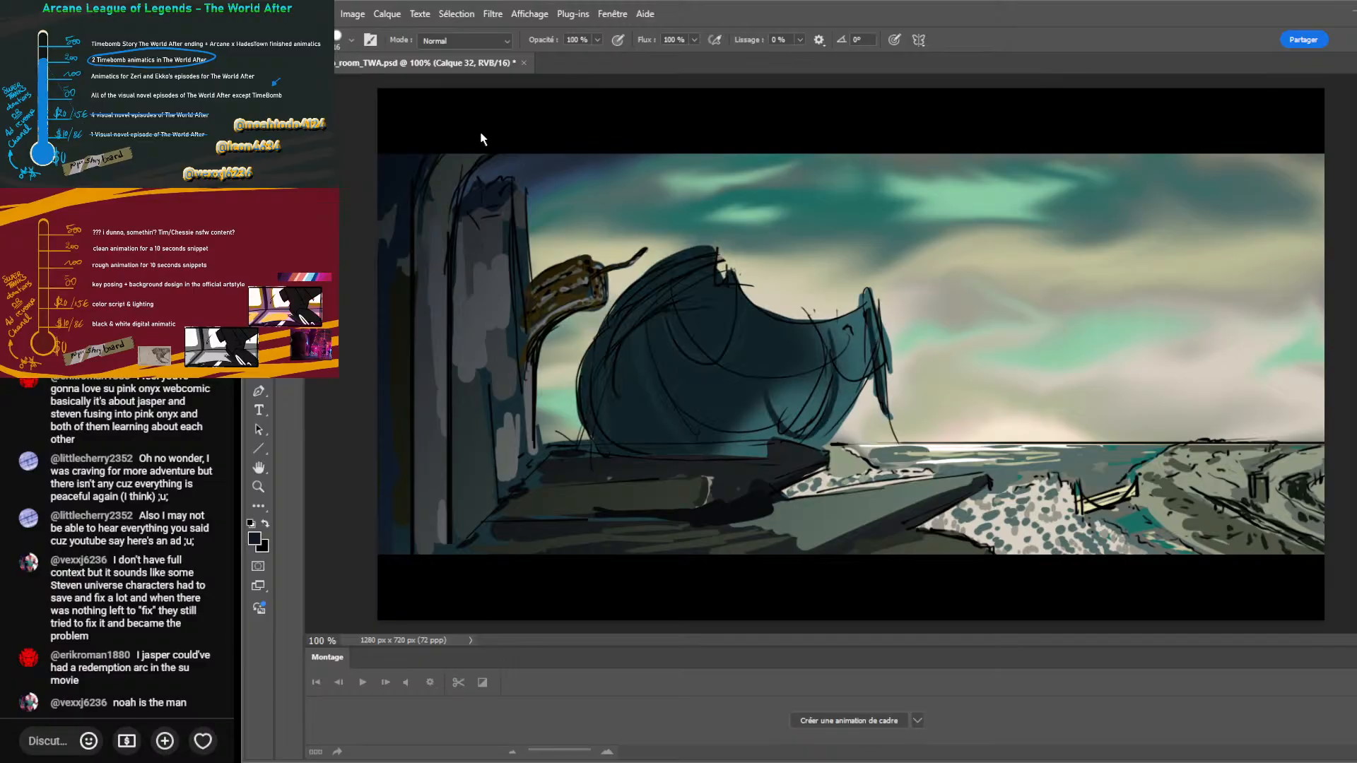
pyautogui.hotkey('ctrl', 'z')
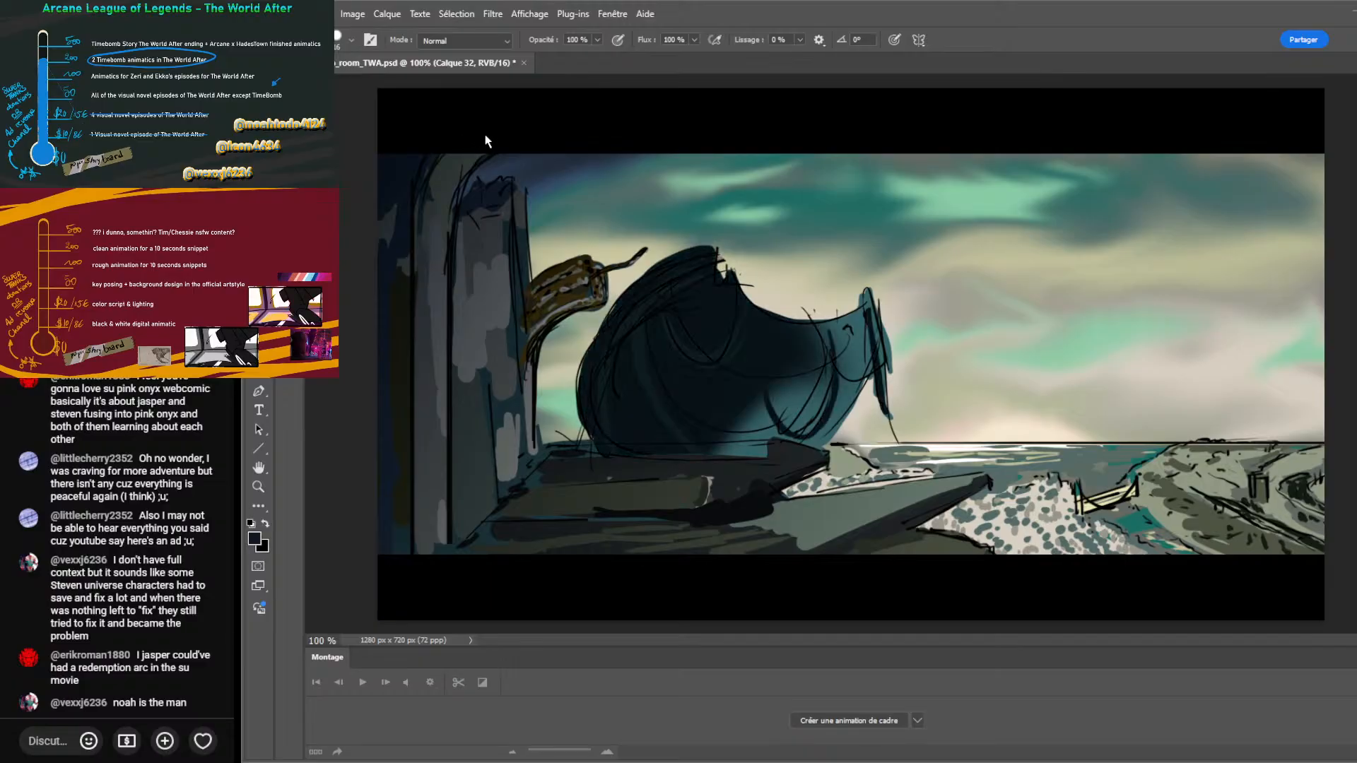
pyautogui.hotkey('ctrl', 'z')
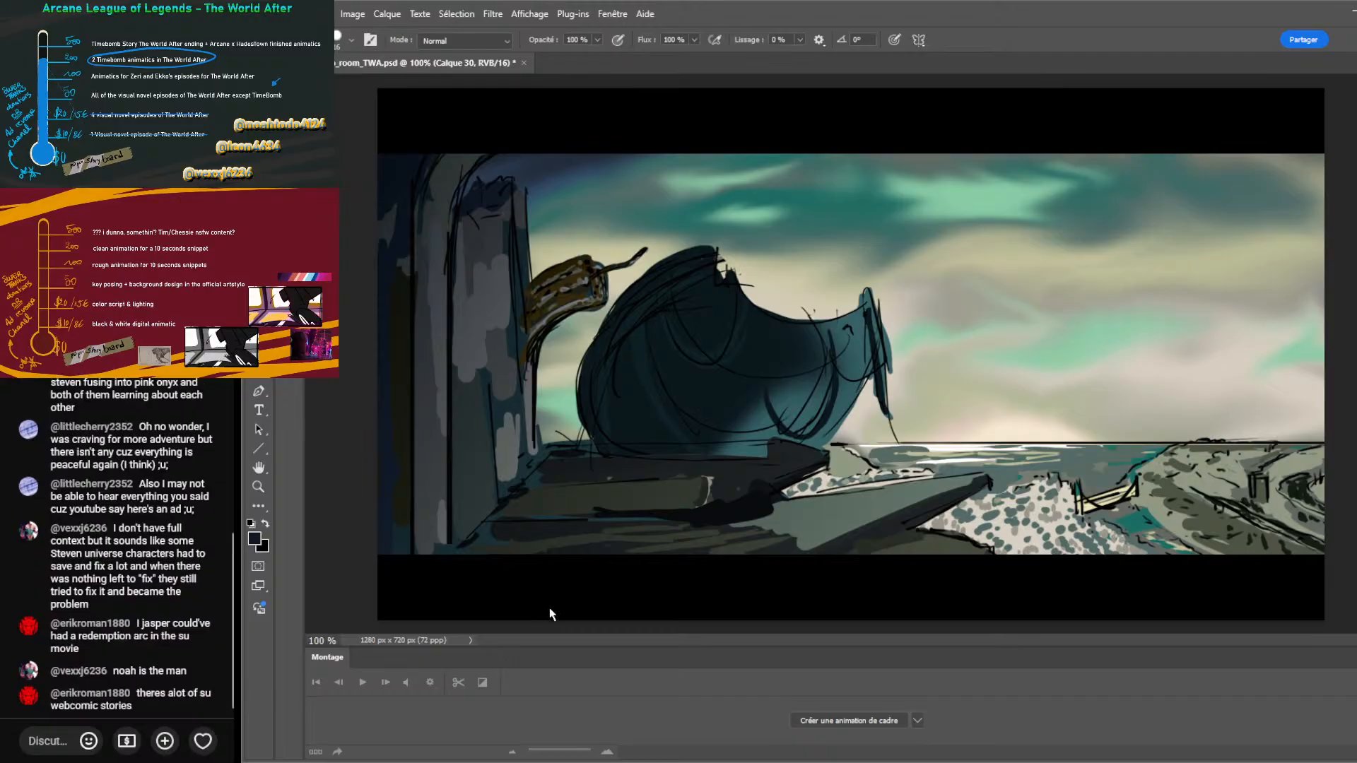
# Add a Hue/Saturation adjustment layer over the round shape and shift its teal colour to dark green.
pyautogui.hotkey('alt', ']')
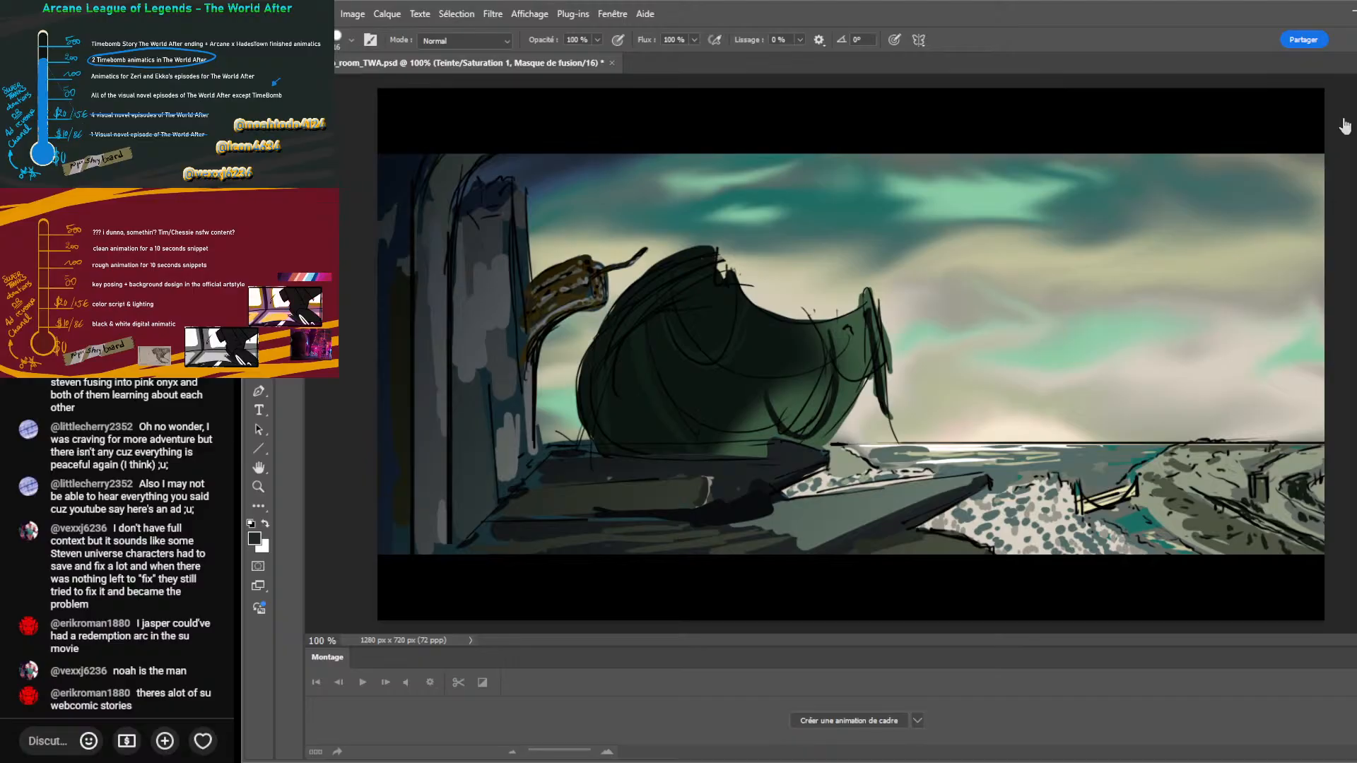
pyautogui.hotkey('alt', '[')
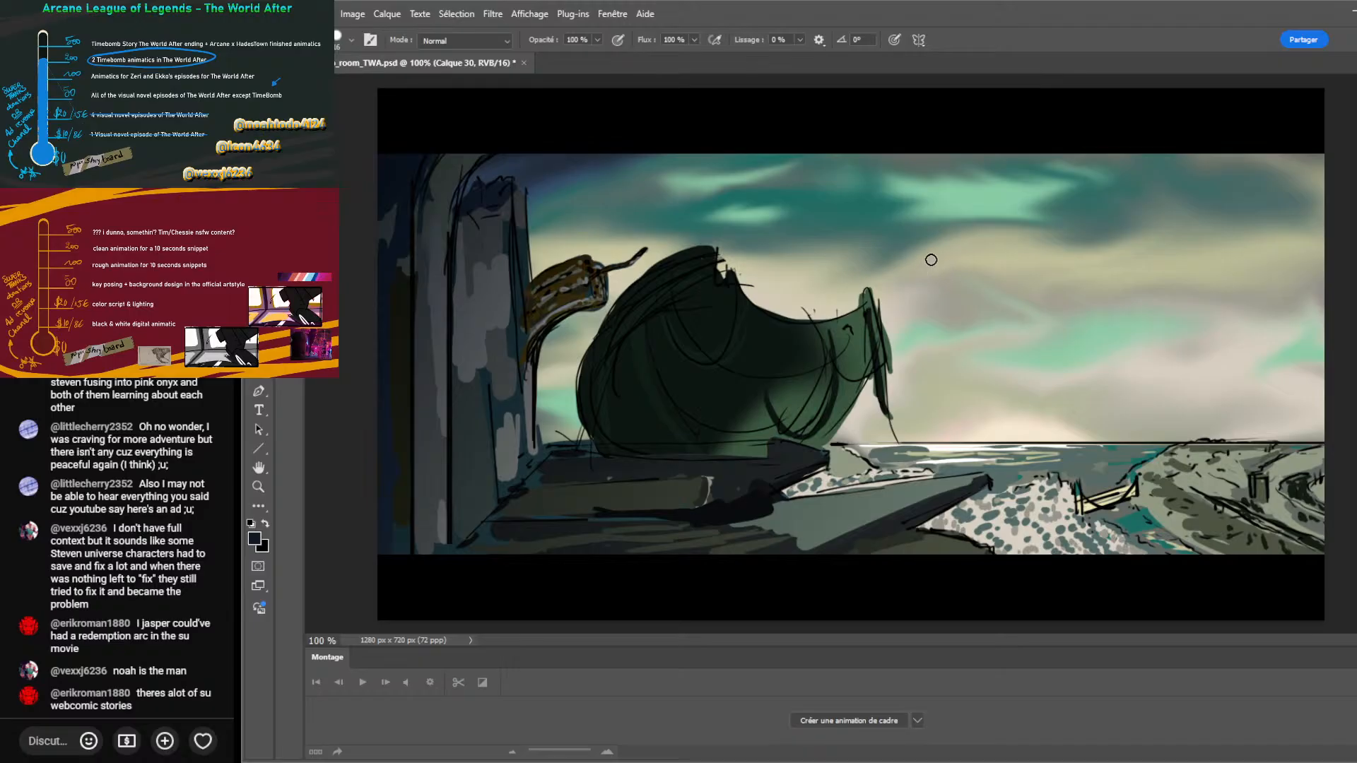
pyautogui.moveTo(785, 491); pyautogui.dragTo(933, 482)
pyautogui.hotkey('ctrl', 's')
# Show the two standing characters and the dialogue box with its name plate over the background.
pyautogui.hotkey('alt', '[')
pyautogui.hotkey('ctrl', 'z')
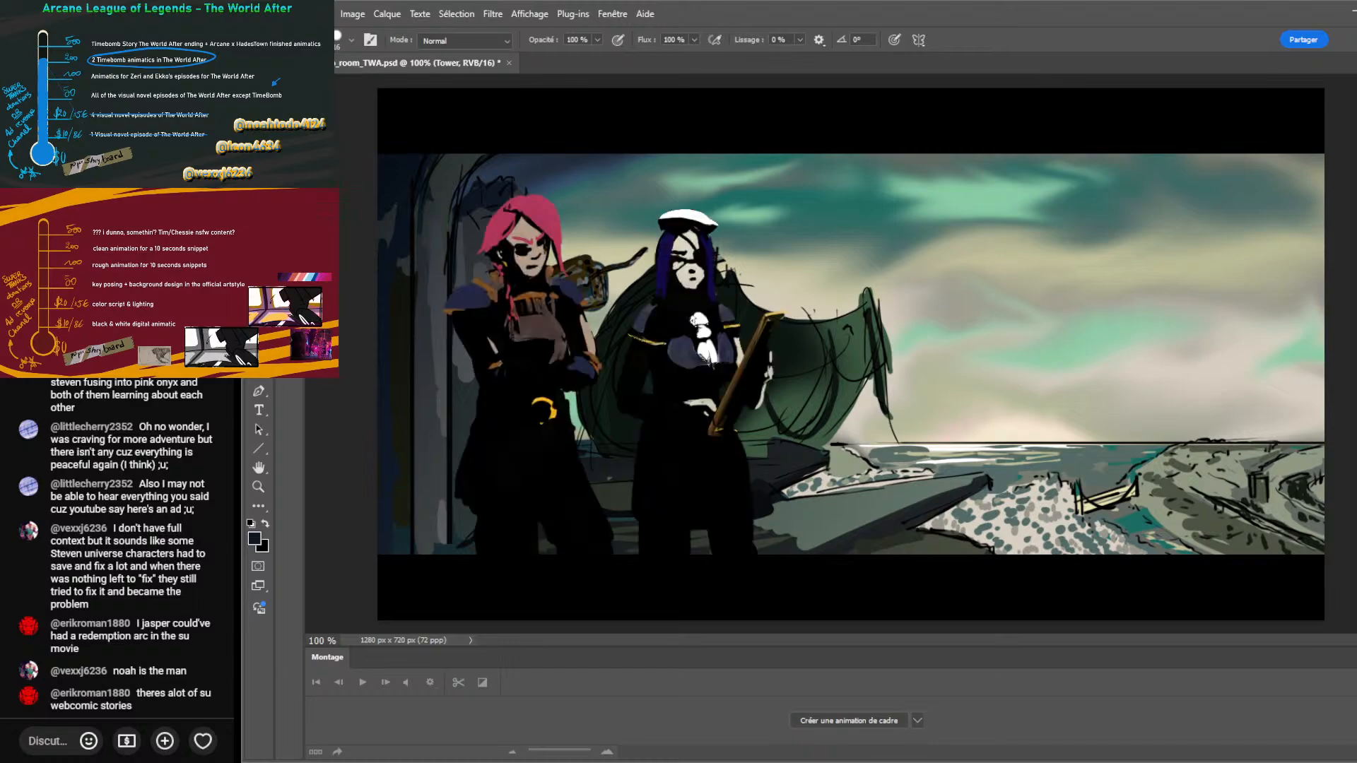
pyautogui.hotkey('ctrl', 'z')
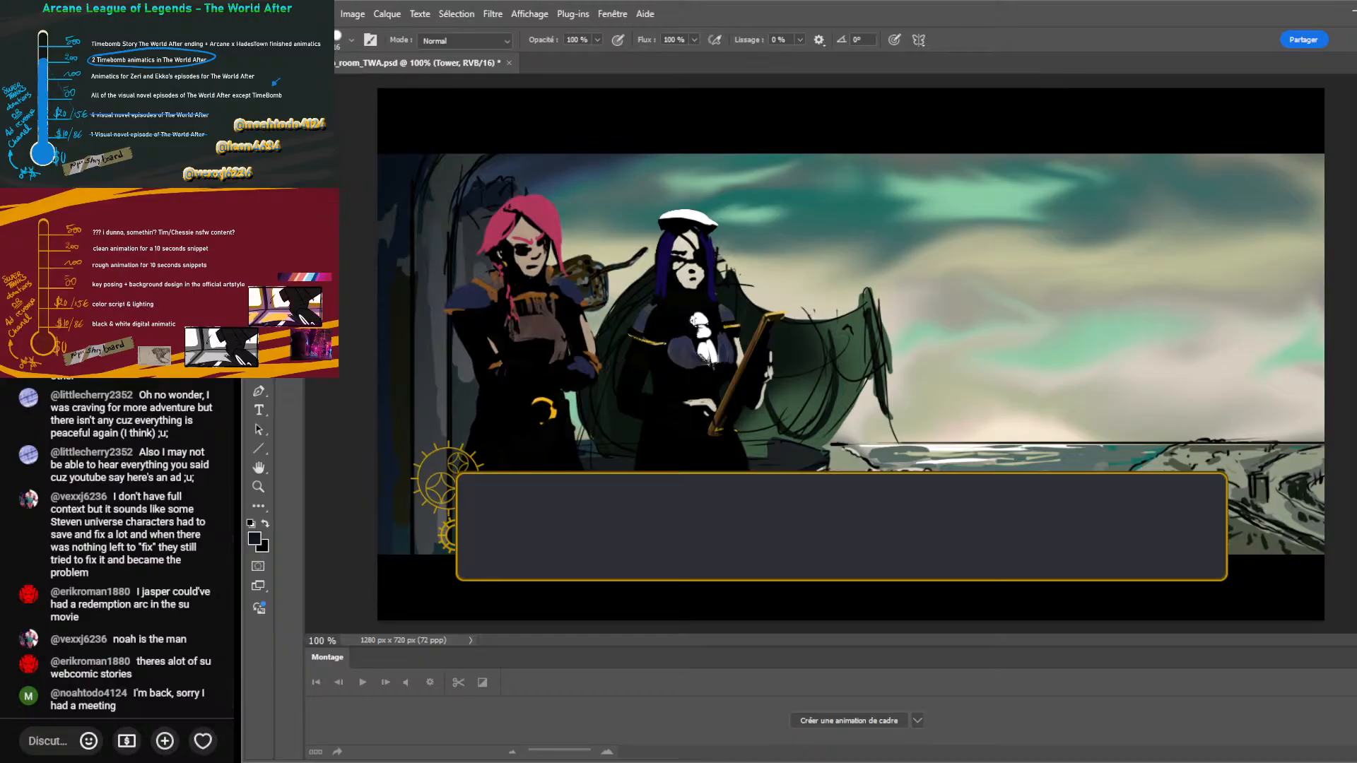
pyautogui.hotkey('ctrl', 'z')
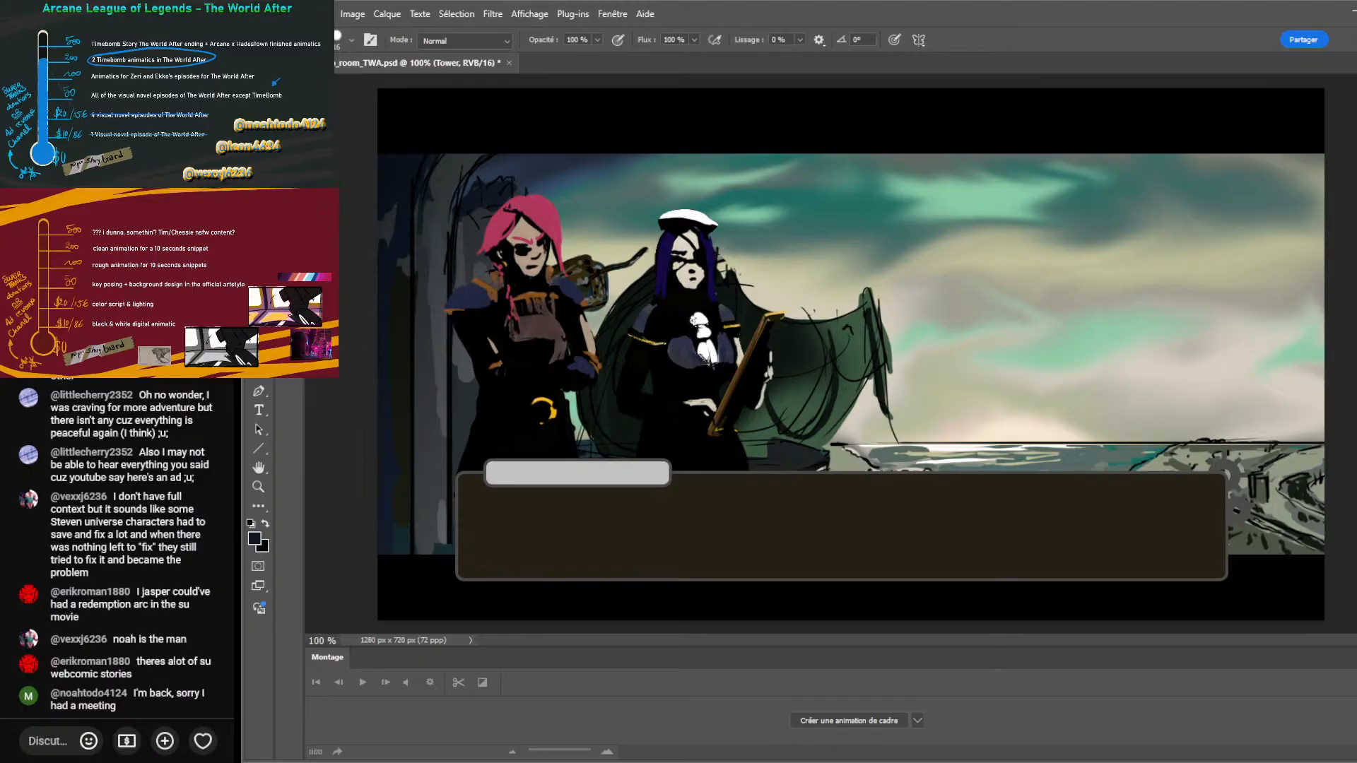
# Hide the characters and dialogue box to select and group the background layers, and show the hidden elements again.
pyautogui.click(319, 269)
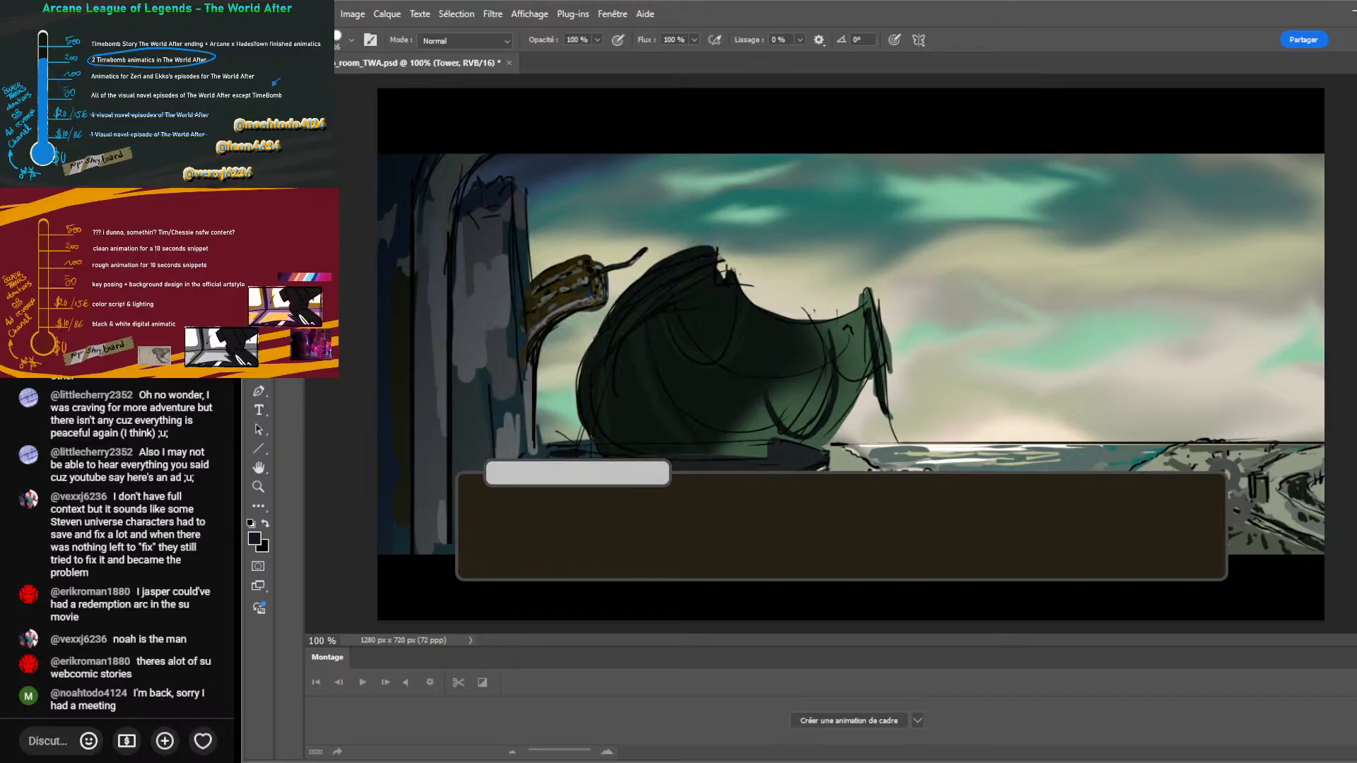
pyautogui.click(322, 280)
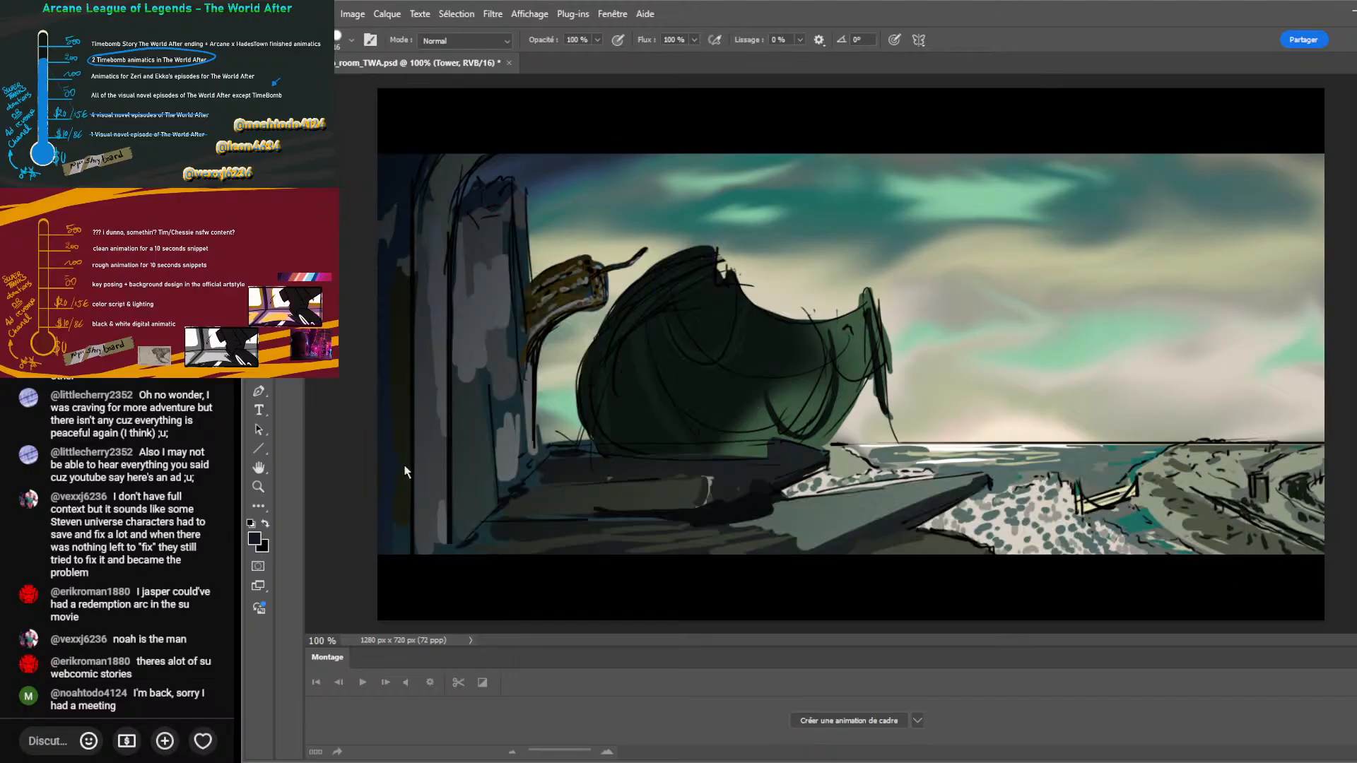
pyautogui.click(379, 382)
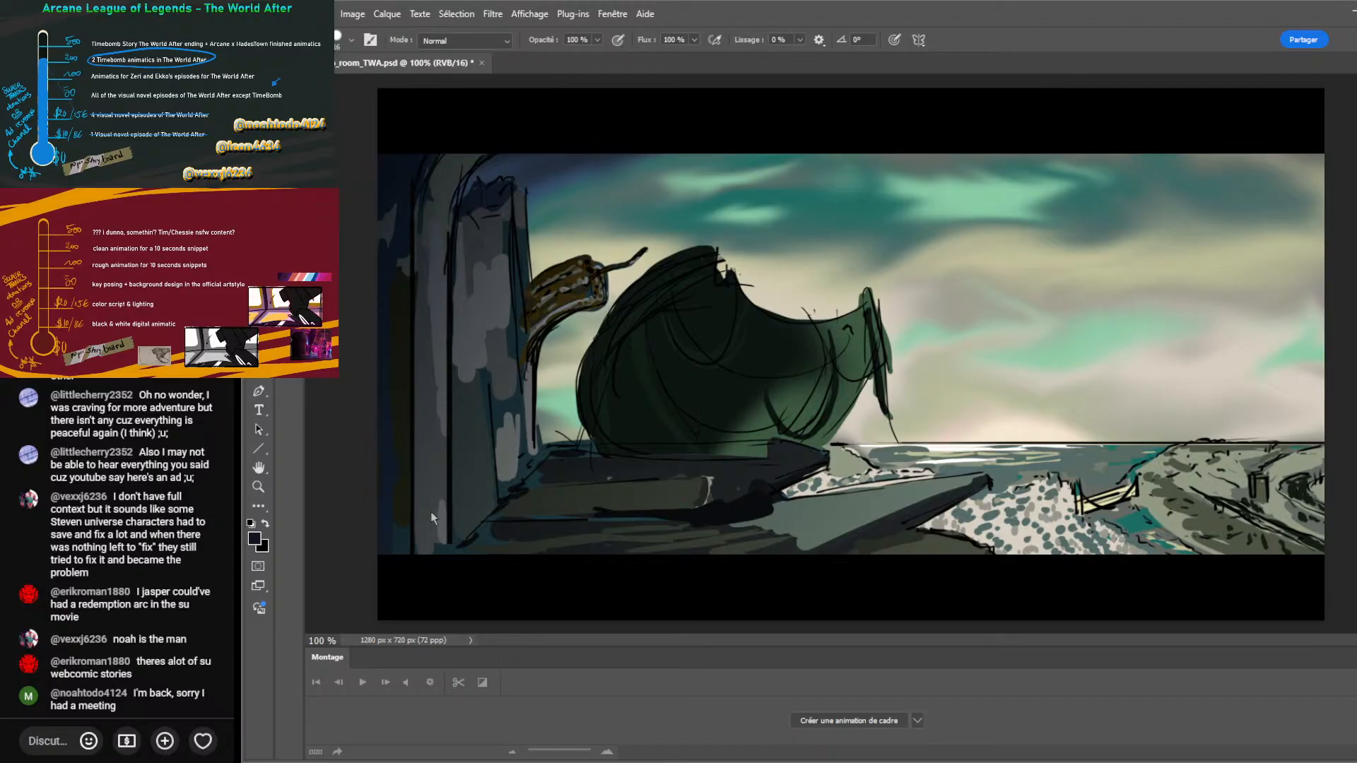
pyautogui.click(399, 401)
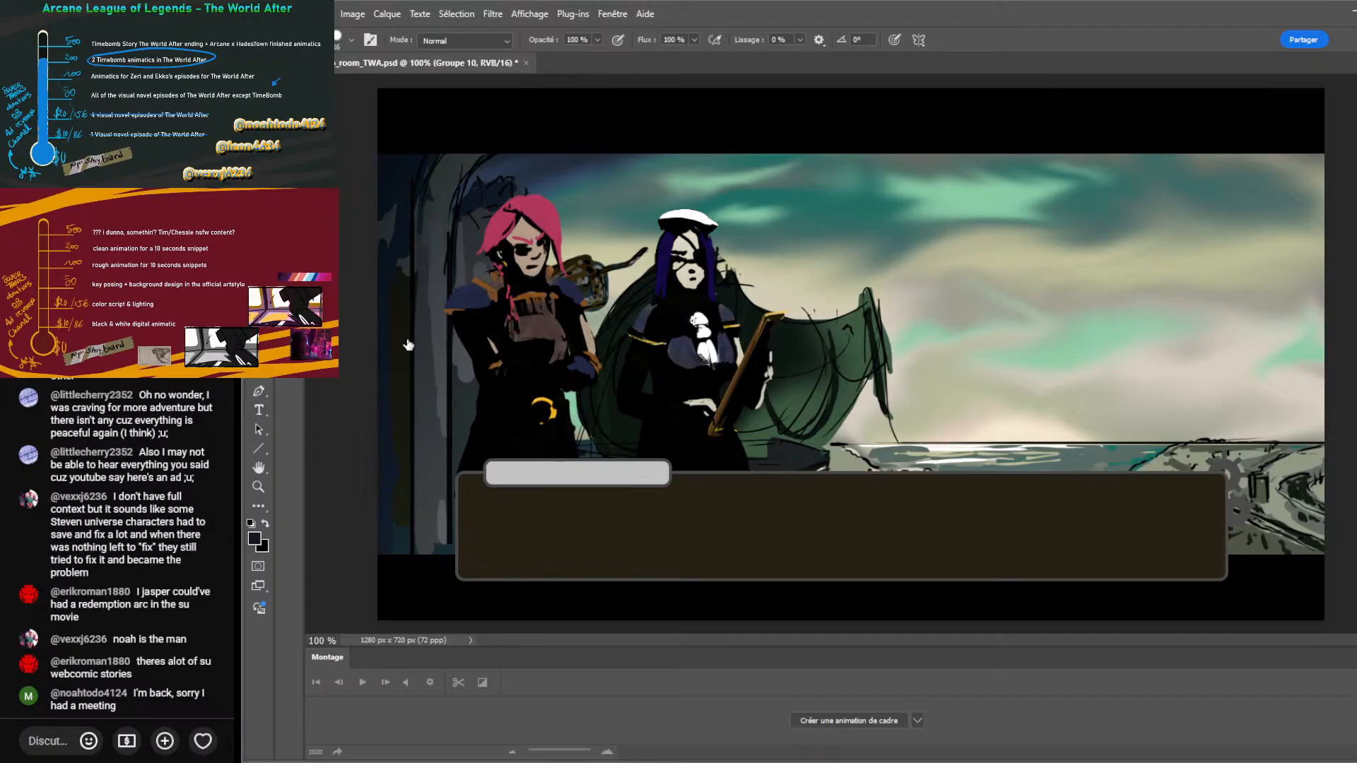
# Scale the background group to about 71% and shift it right and slightly up behind the characters.
pyautogui.hotkey('ctrl', 't')
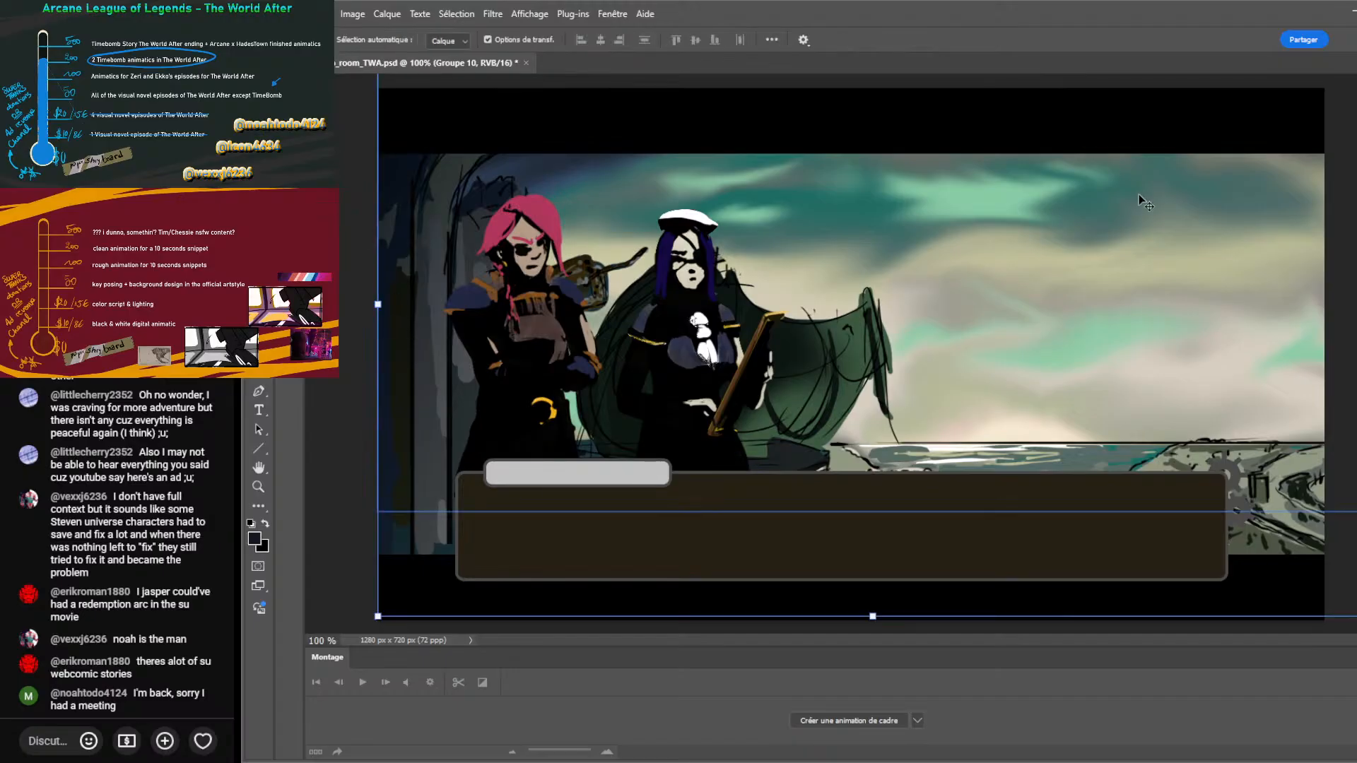
pyautogui.moveTo(1255, 518)
pyautogui.mouseDown()
pyautogui.moveTo(1228, 498)
pyautogui.moveTo(1240, 506)
pyautogui.mouseUp()
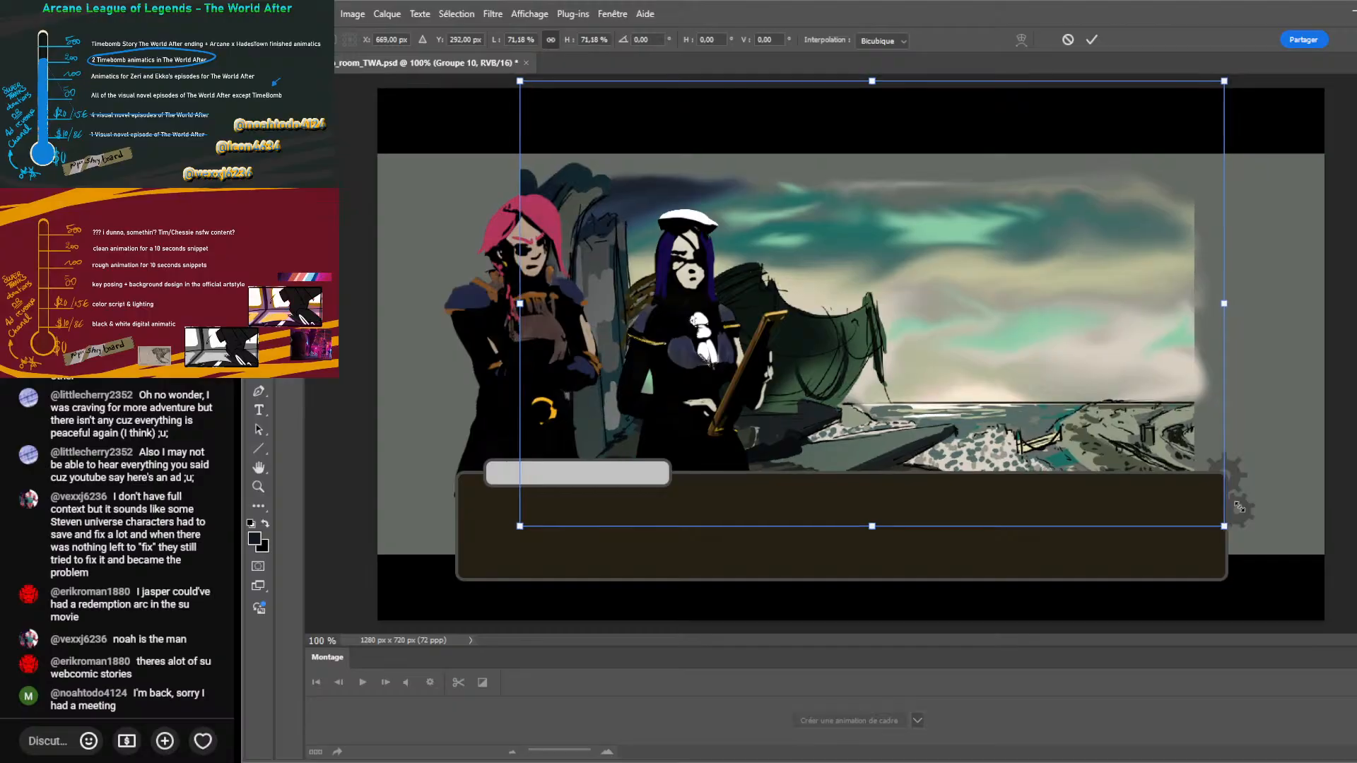
pyautogui.moveTo(1100, 349); pyautogui.dragTo(1176, 348)
pyautogui.press('Return')
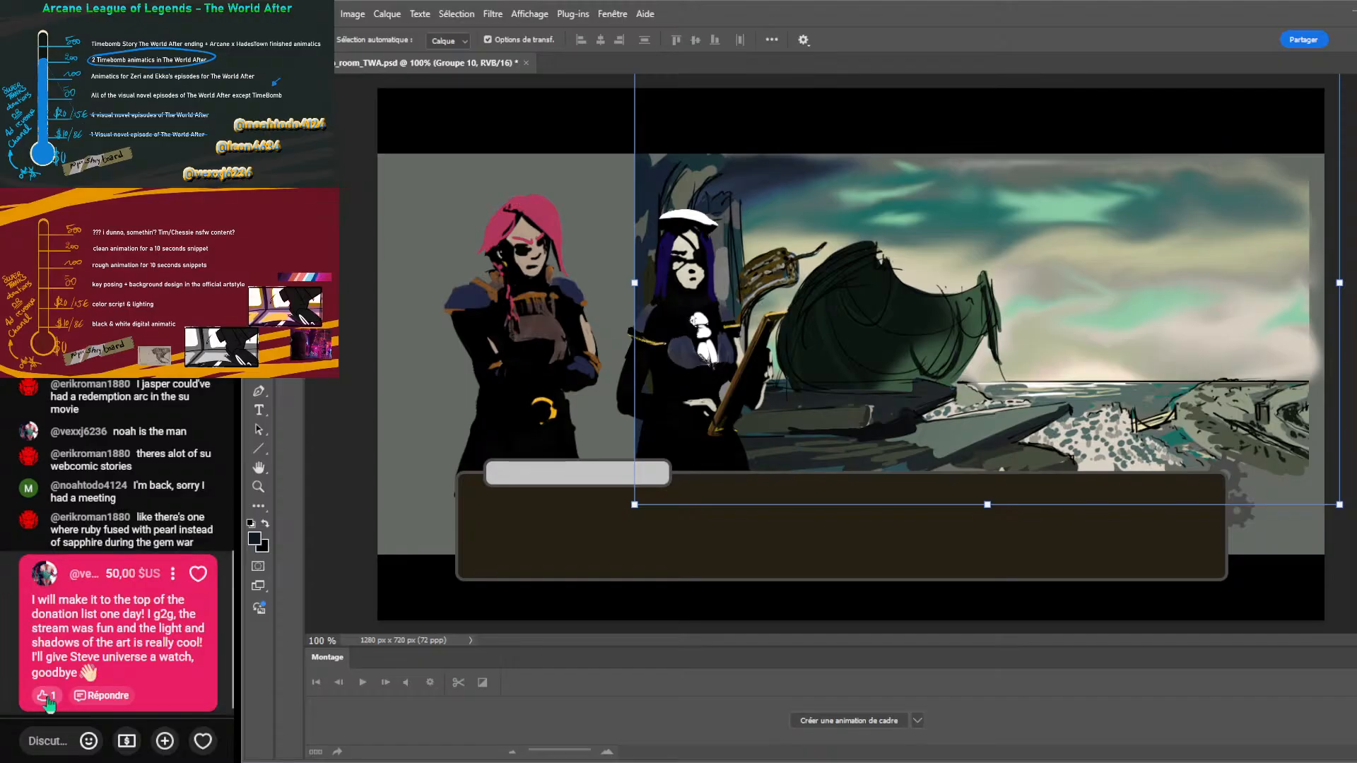
# React with a heart to the 50,00 $US donation comment in the live chat.
pyautogui.click(214, 575)
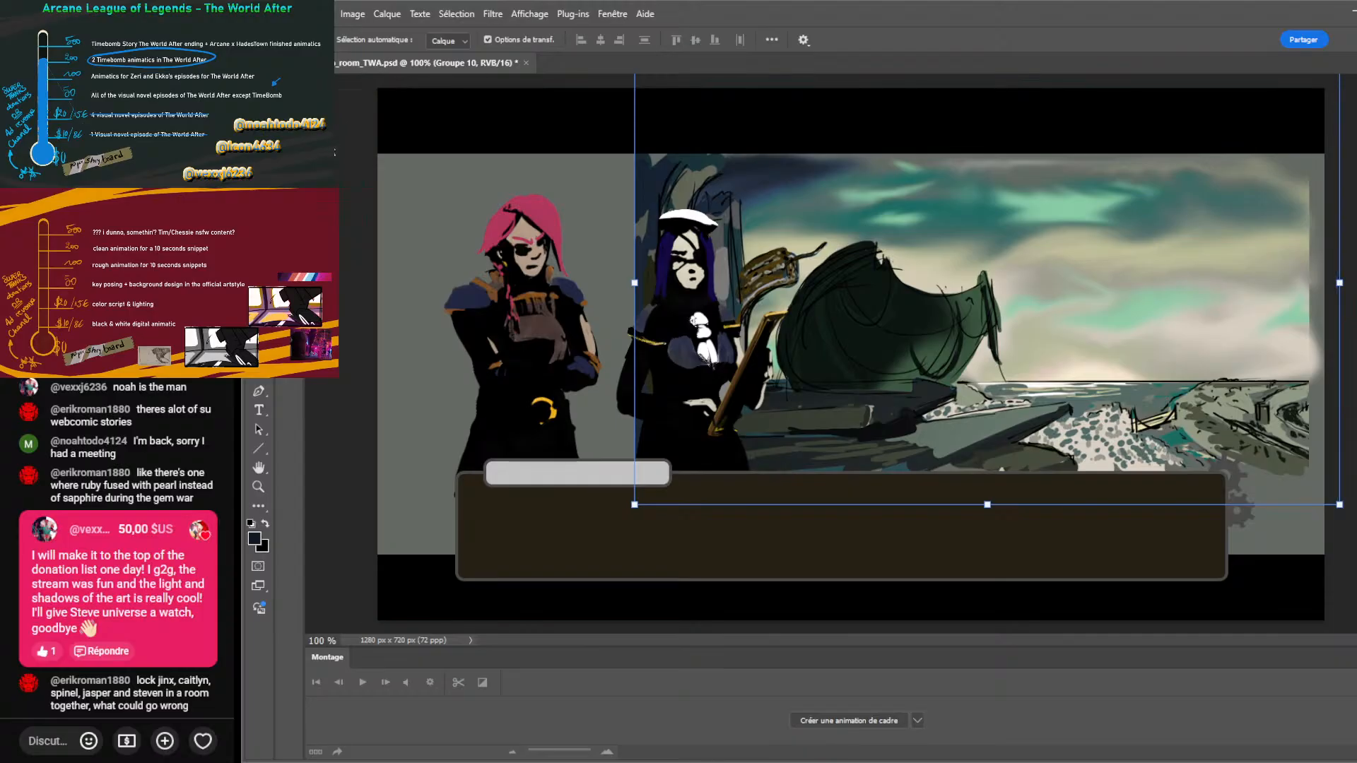
# Show layer Calque 23 and clear its large black handwritten lettering.
pyautogui.hotkey('ctrl', 'z')
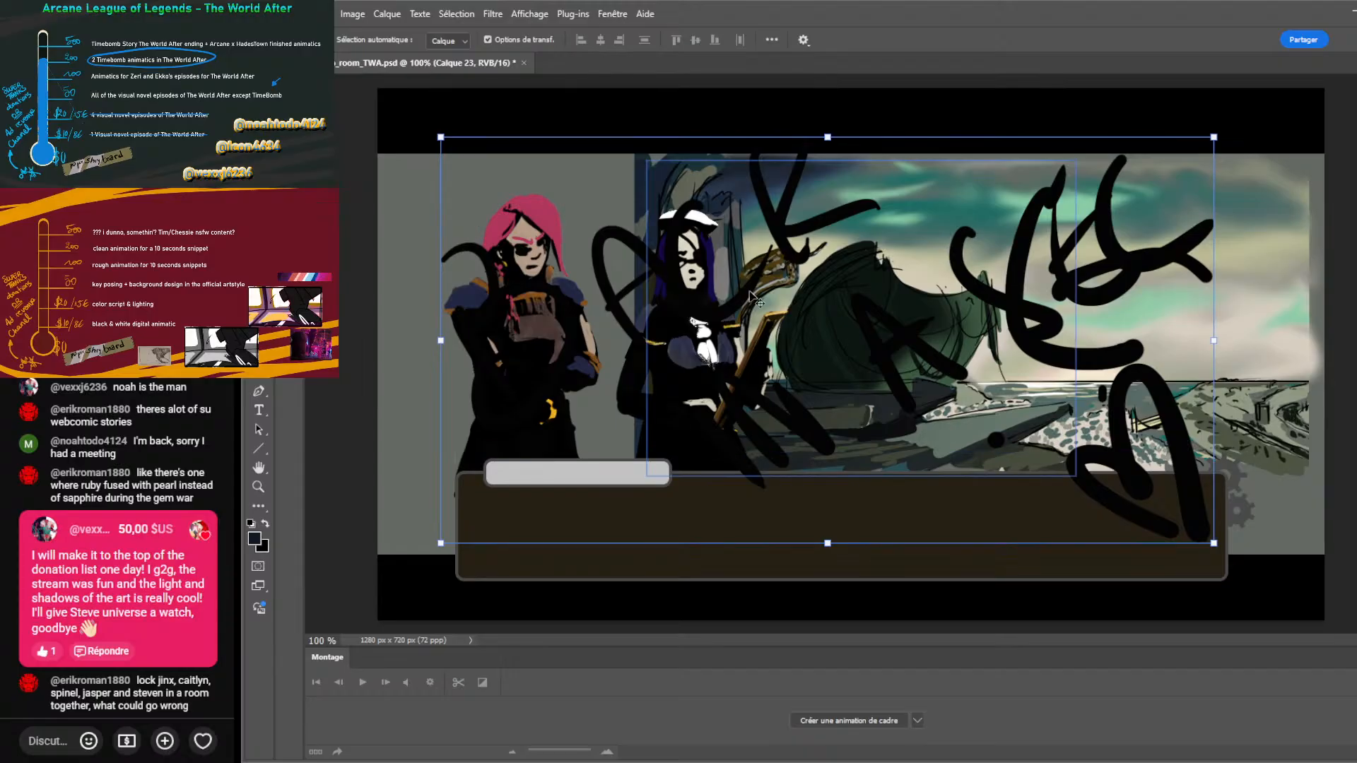
pyautogui.hotkey('ctrl', 'a')
pyautogui.press('Delete')
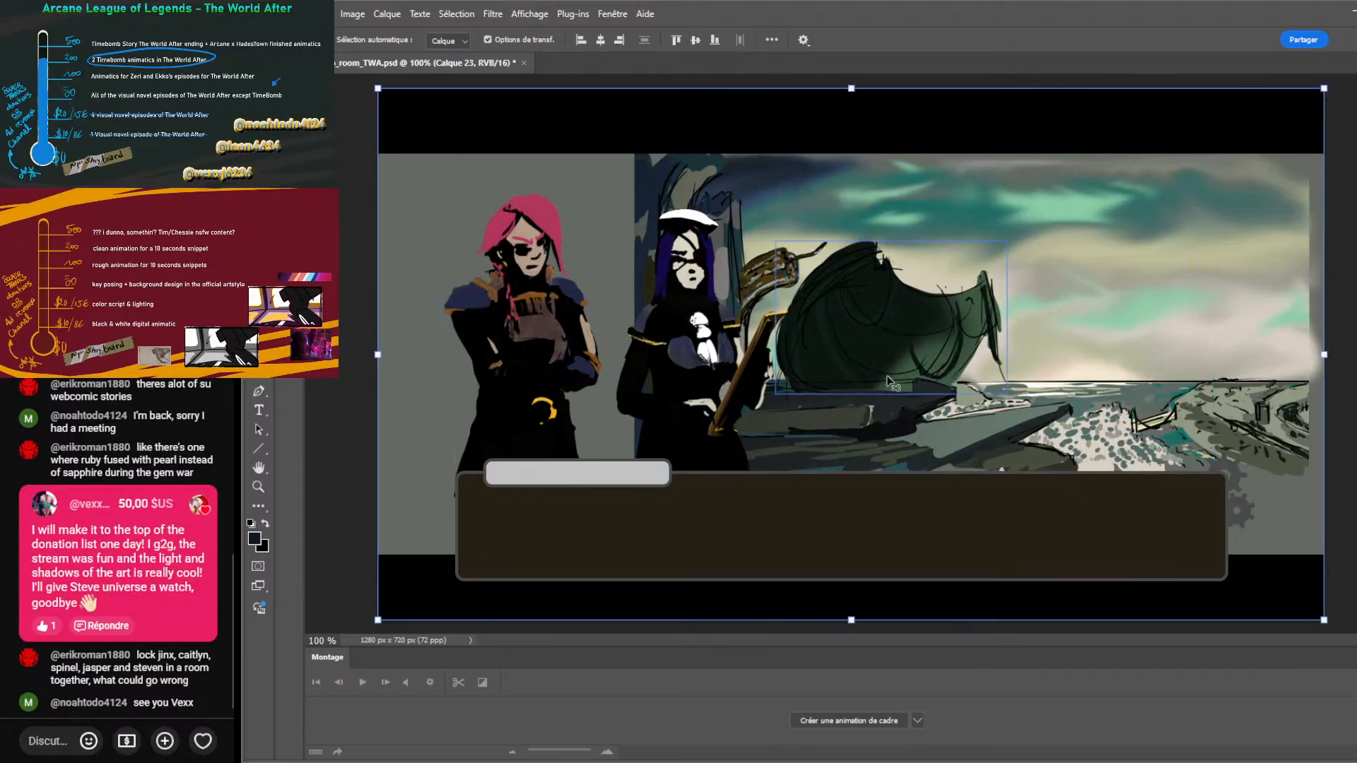
# Set up a smaller white brush and handwrite "50 +" in the upper part of the dialogue box.
pyautogui.press('b')
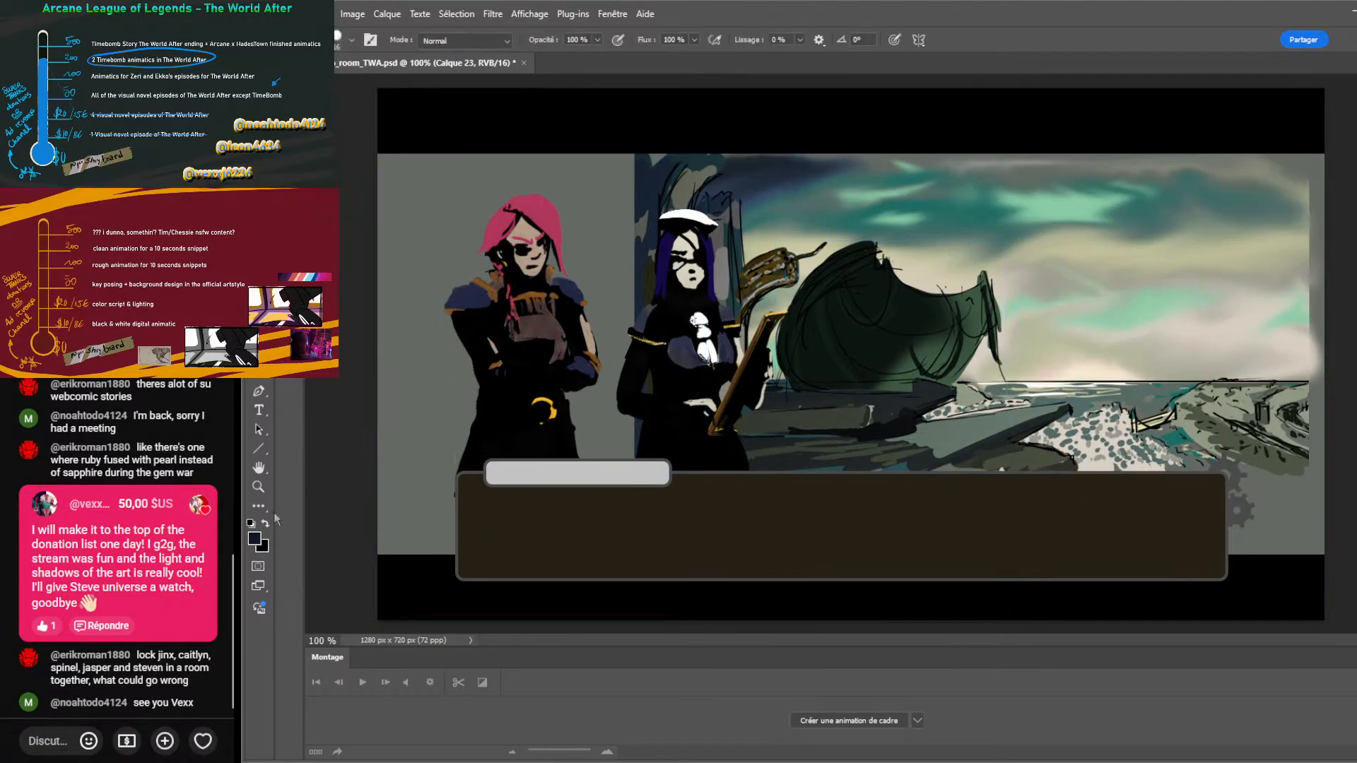
pyautogui.click(251, 523)
pyautogui.click(265, 524)
pyautogui.press('[')
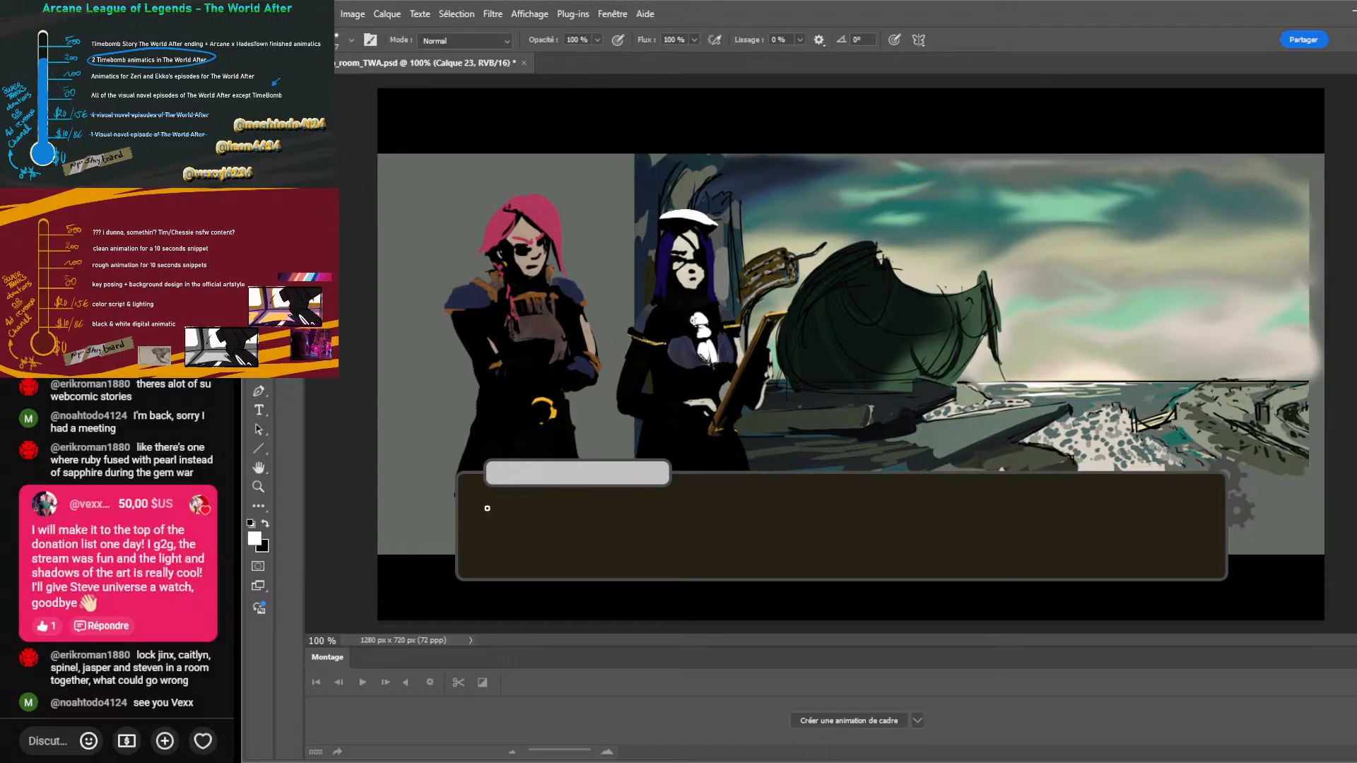
pyautogui.moveTo(486, 500)
pyautogui.mouseDown()
pyautogui.moveTo(500, 499)
pyautogui.moveTo(485, 521)
pyautogui.mouseUp()
pyautogui.moveTo(512, 498); pyautogui.dragTo(536, 517)
pyautogui.moveTo(527, 509); pyautogui.dragTo(547, 506)
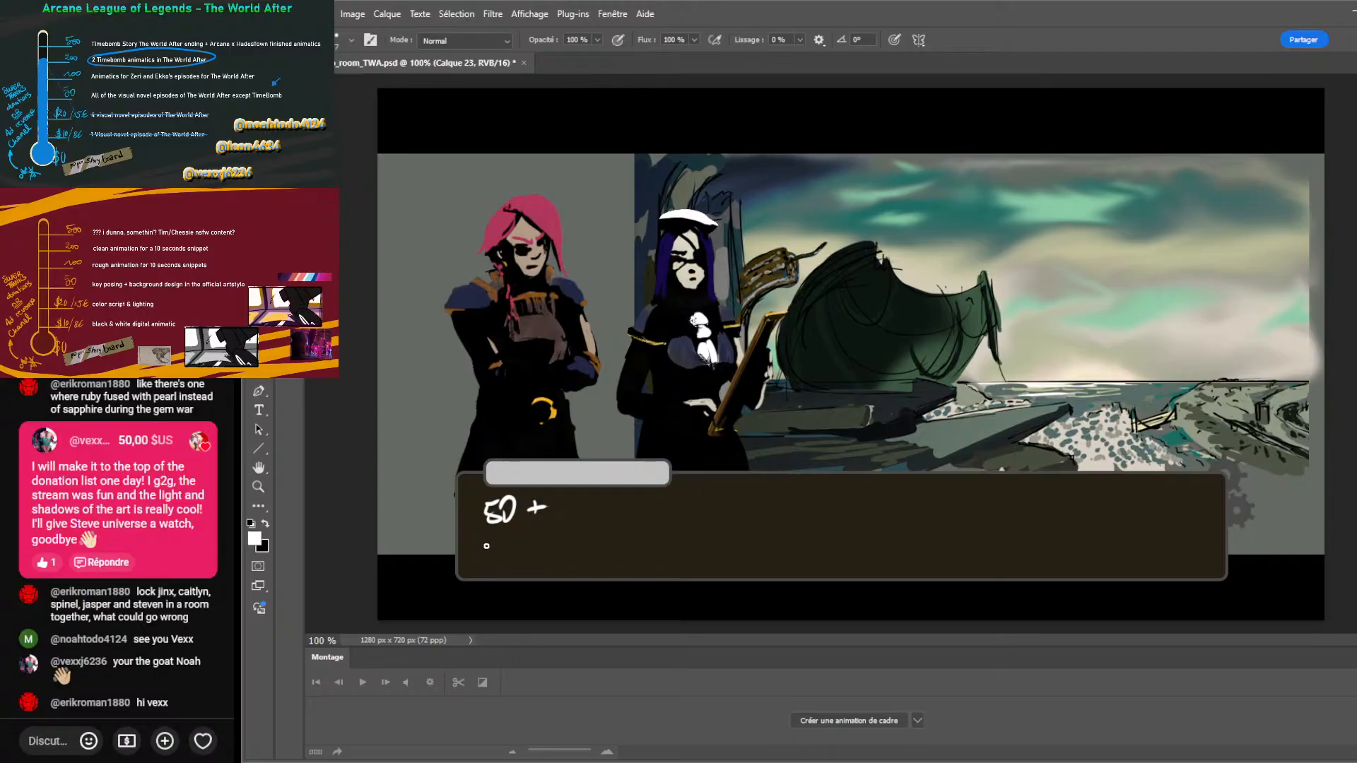
# Handwrite "5+5+5" in white below the first line in the dialogue box.
pyautogui.moveTo(484, 538)
pyautogui.mouseDown()
pyautogui.moveTo(466, 569)
pyautogui.moveTo(490, 567)
pyautogui.mouseUp()
pyautogui.moveTo(485, 559); pyautogui.dragTo(544, 562)
pyautogui.moveTo(537, 556)
pyautogui.mouseDown()
pyautogui.moveTo(566, 553)
pyautogui.moveTo(571, 537)
pyautogui.mouseUp()
pyautogui.moveTo(573, 538); pyautogui.dragTo(581, 561)
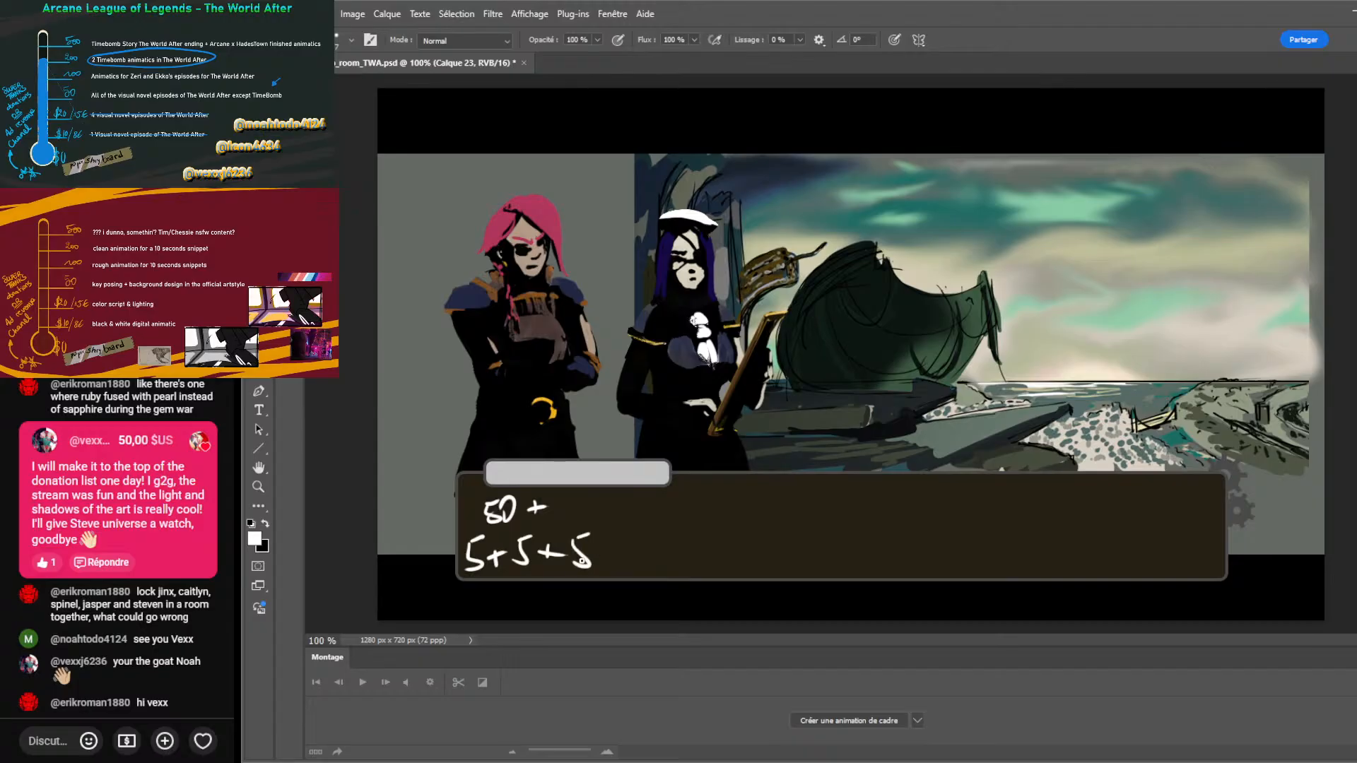
# Extend the lower handwritten line in the dialogue box with "+10+10+10" in white.
pyautogui.click(1351, 10)
pyautogui.moveTo(629, 543)
pyautogui.mouseDown()
pyautogui.moveTo(630, 570)
pyautogui.moveTo(641, 550)
pyautogui.mouseUp()
pyautogui.moveTo(653, 565); pyautogui.dragTo(725, 568)
pyautogui.moveTo(716, 551)
pyautogui.mouseDown()
pyautogui.moveTo(742, 548)
pyautogui.moveTo(770, 573)
pyautogui.mouseUp()
pyautogui.moveTo(780, 551); pyautogui.dragTo(826, 557)
pyautogui.moveTo(847, 530)
pyautogui.mouseDown()
pyautogui.moveTo(849, 561)
pyautogui.moveTo(865, 536)
pyautogui.mouseUp()
# Continue the upper handwritten line after "50 +" with "40 + 40".
pyautogui.moveTo(564, 495); pyautogui.dragTo(587, 515)
pyautogui.moveTo(581, 497)
pyautogui.mouseDown()
pyautogui.moveTo(580, 527)
pyautogui.moveTo(600, 501)
pyautogui.mouseUp()
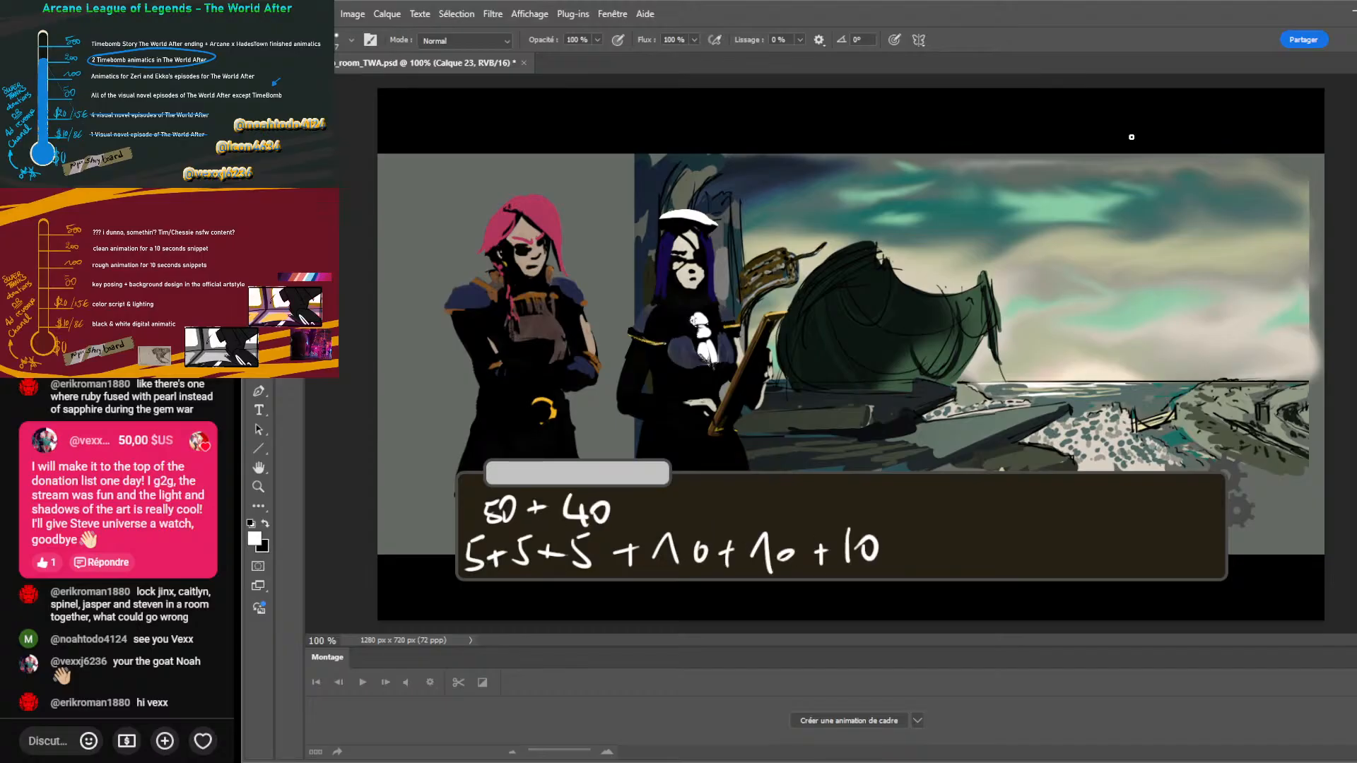
pyautogui.doubleClick(1141, 21)
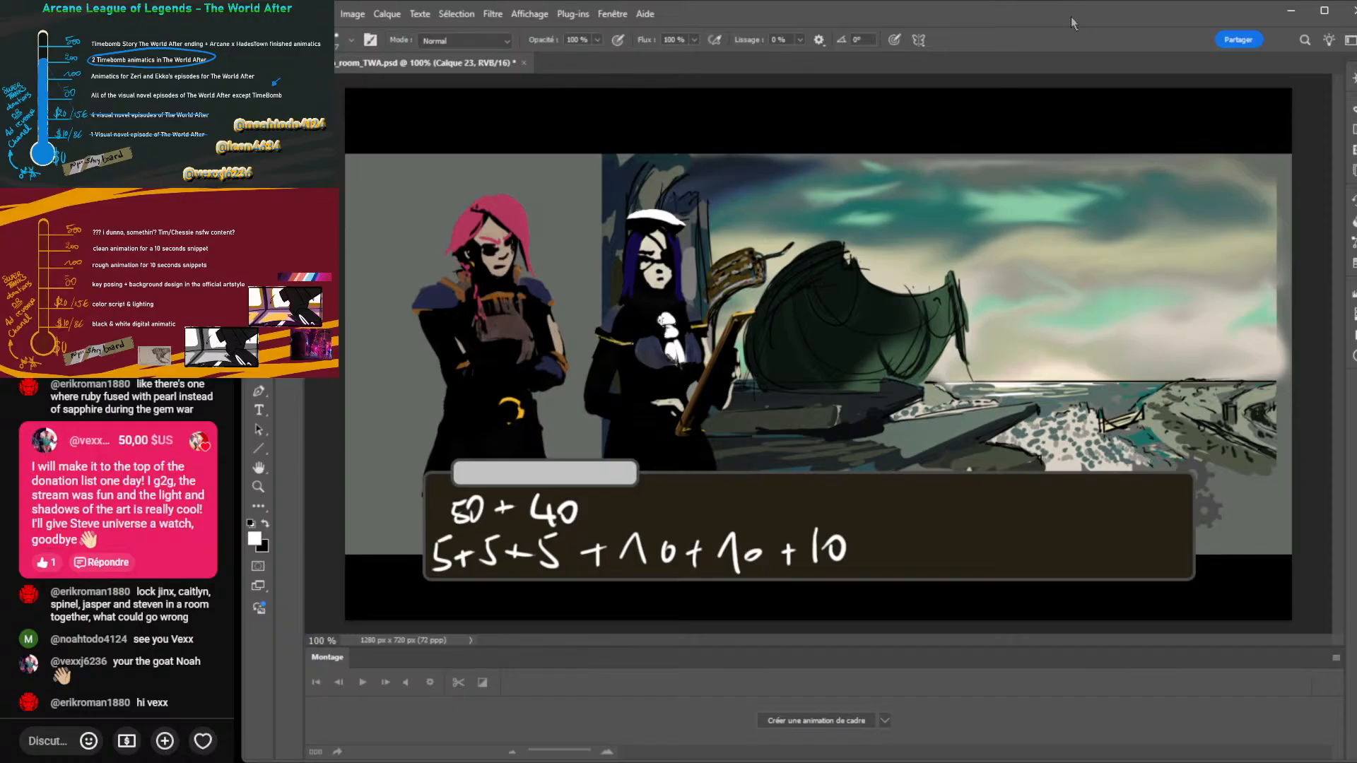
pyautogui.moveTo(593, 500)
pyautogui.mouseDown()
pyautogui.moveTo(598, 519)
pyautogui.moveTo(628, 526)
pyautogui.moveTo(645, 501)
pyautogui.mouseUp()
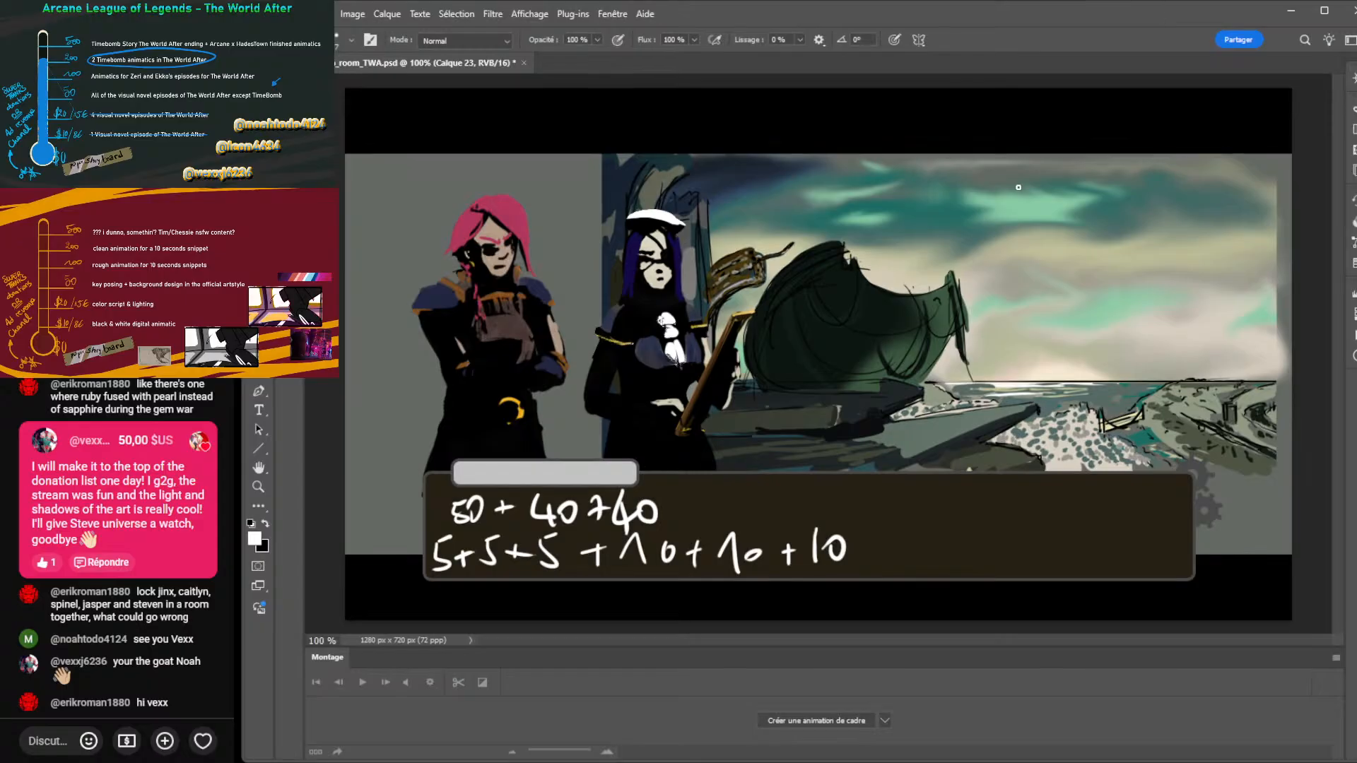
# Append "+20 + 120 =" to the end of the upper handwritten line.
pyautogui.moveTo(699, 492); pyautogui.dragTo(697, 523)
pyautogui.moveTo(683, 510)
pyautogui.mouseDown()
pyautogui.moveTo(710, 494)
pyautogui.moveTo(740, 519)
pyautogui.mouseUp()
pyautogui.moveTo(754, 496); pyautogui.dragTo(751, 498)
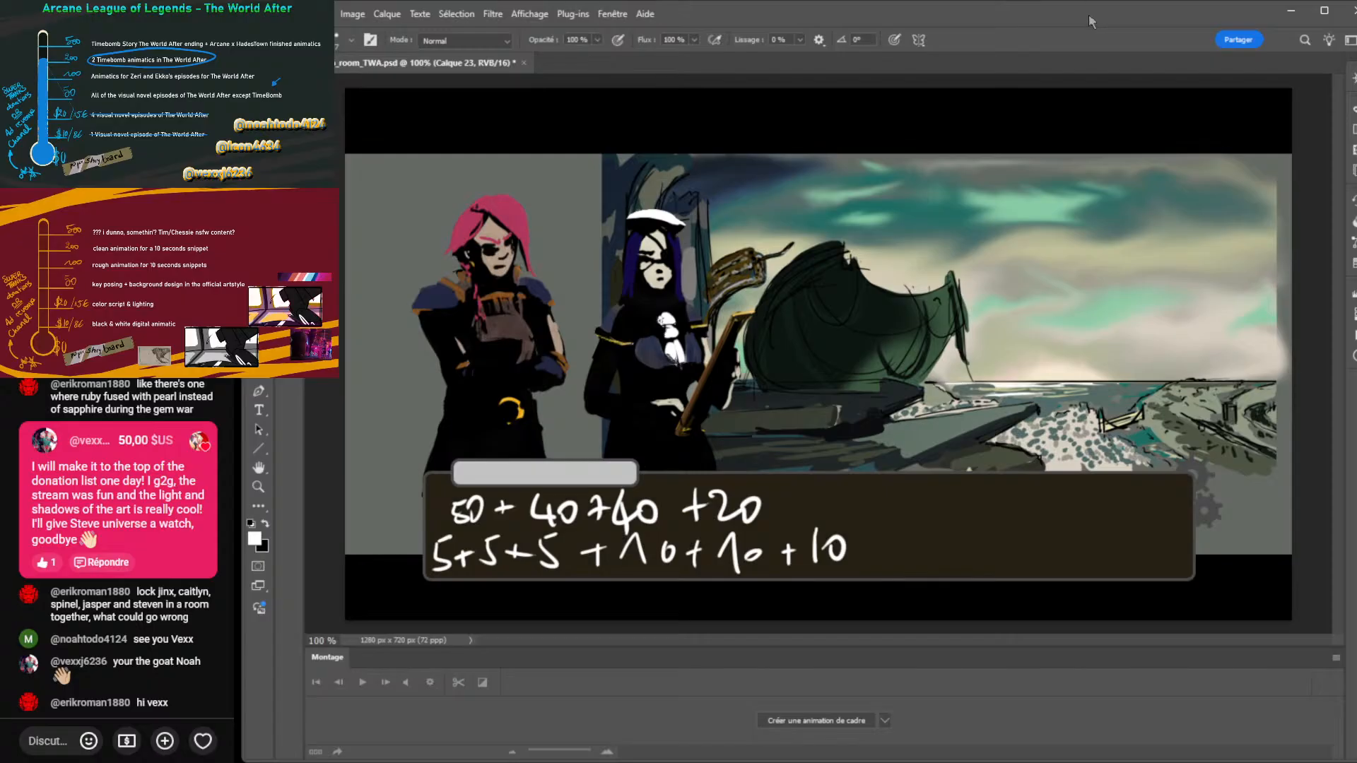
pyautogui.moveTo(802, 497)
pyautogui.mouseDown()
pyautogui.moveTo(801, 525)
pyautogui.moveTo(819, 504)
pyautogui.moveTo(868, 520)
pyautogui.moveTo(919, 521)
pyautogui.mouseUp()
pyautogui.moveTo(918, 499); pyautogui.dragTo(921, 513)
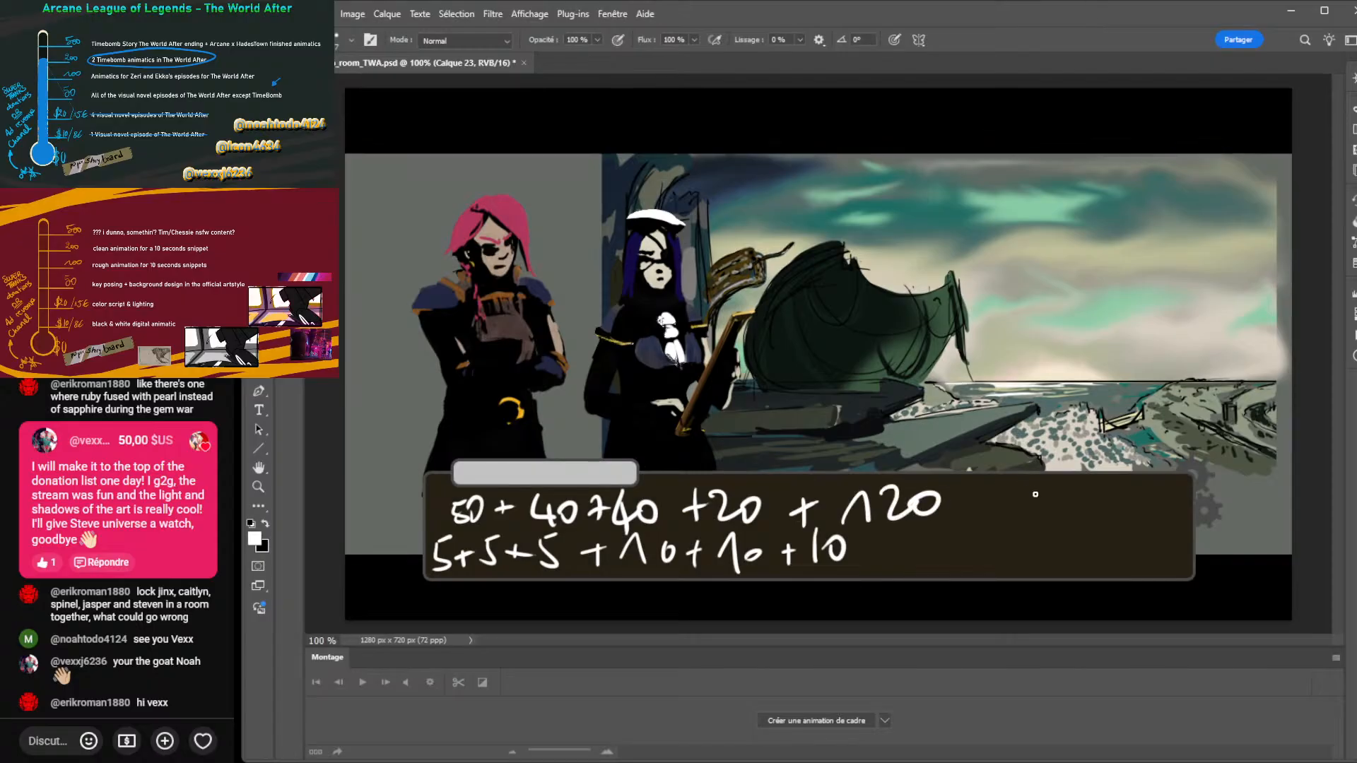
pyautogui.doubleClick(1122, 9)
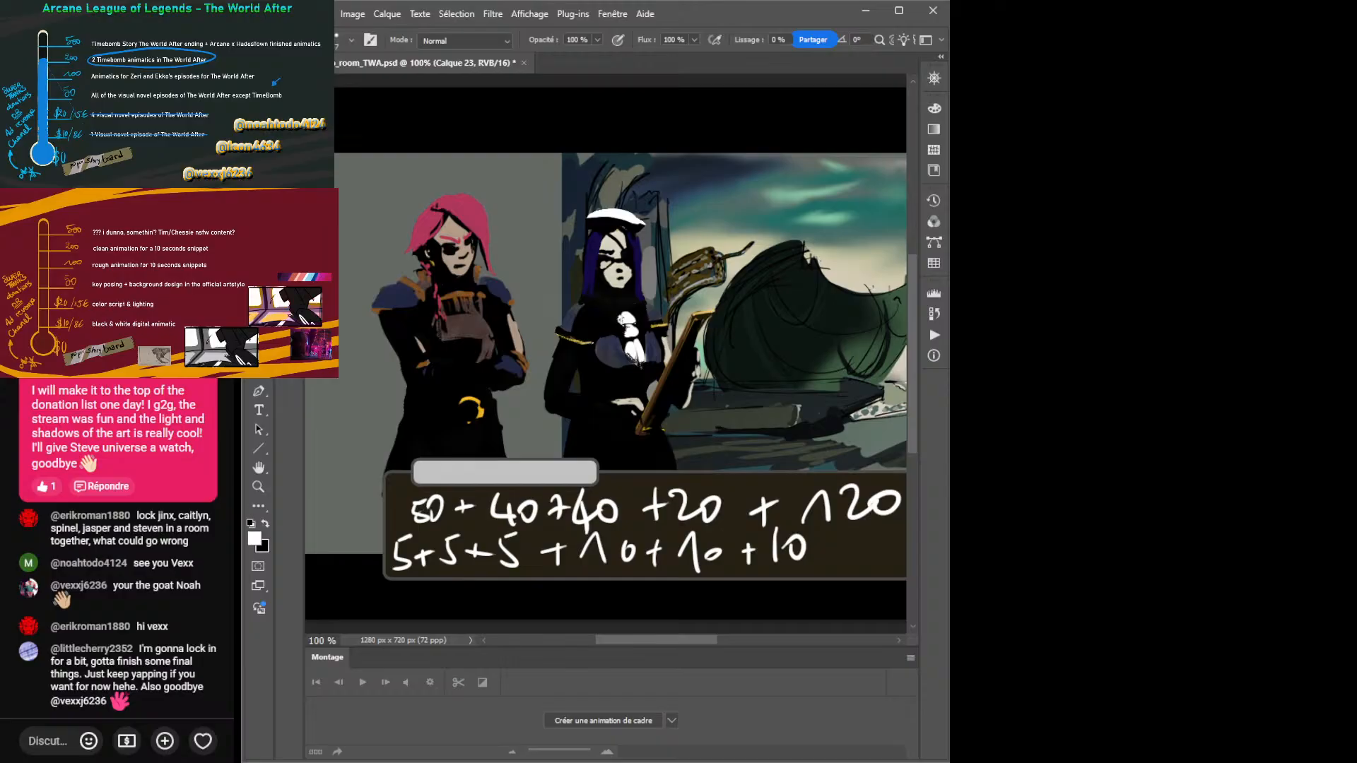
pyautogui.moveTo(242, 499); pyautogui.dragTo(245, 500)
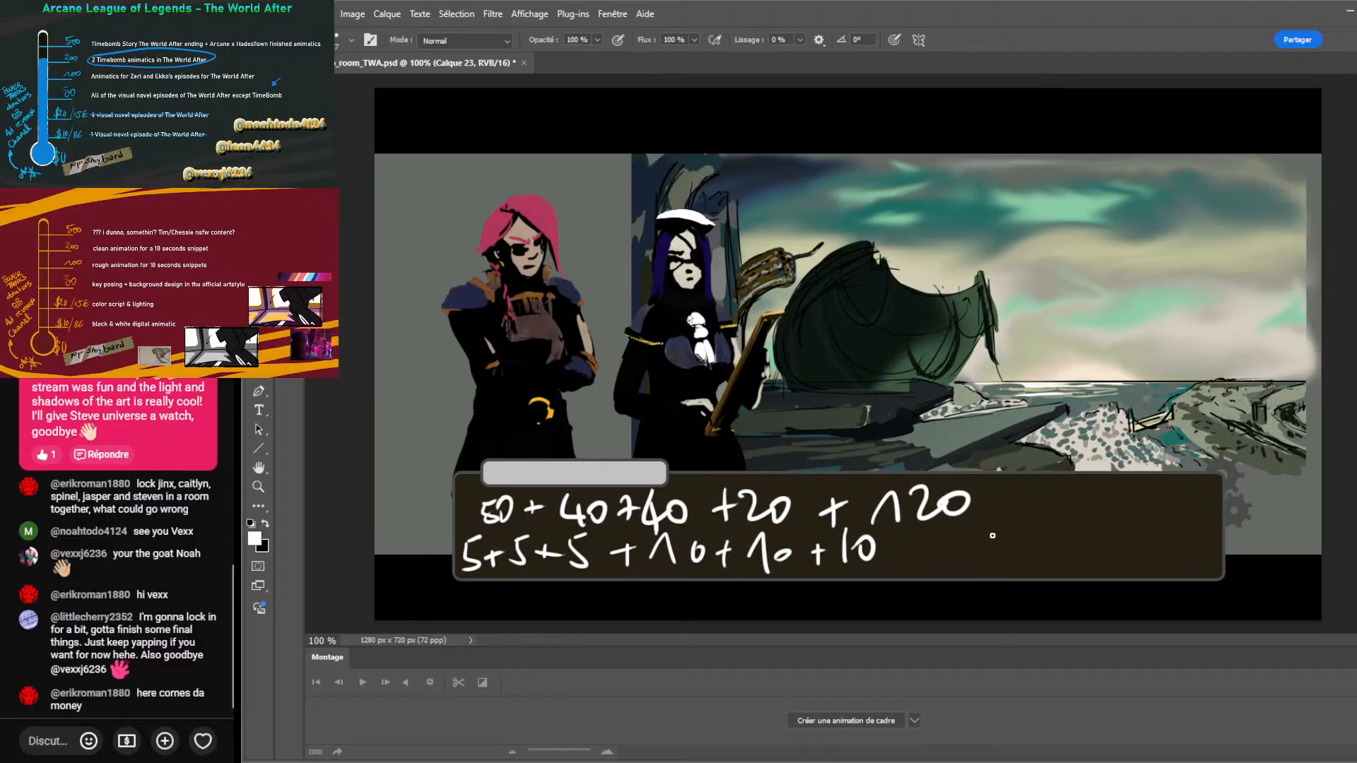
pyautogui.moveTo(997, 518); pyautogui.dragTo(1018, 517)
pyautogui.moveTo(999, 527); pyautogui.dragTo(1023, 527)
# Handwrite "10" below the dialogue box, strike through "5+5" and "10+10+10", and write "40" beside the box.
pyautogui.moveTo(514, 618); pyautogui.dragTo(540, 614)
pyautogui.moveTo(546, 603); pyautogui.dragTo(574, 605)
pyautogui.moveTo(506, 565); pyautogui.dragTo(597, 546)
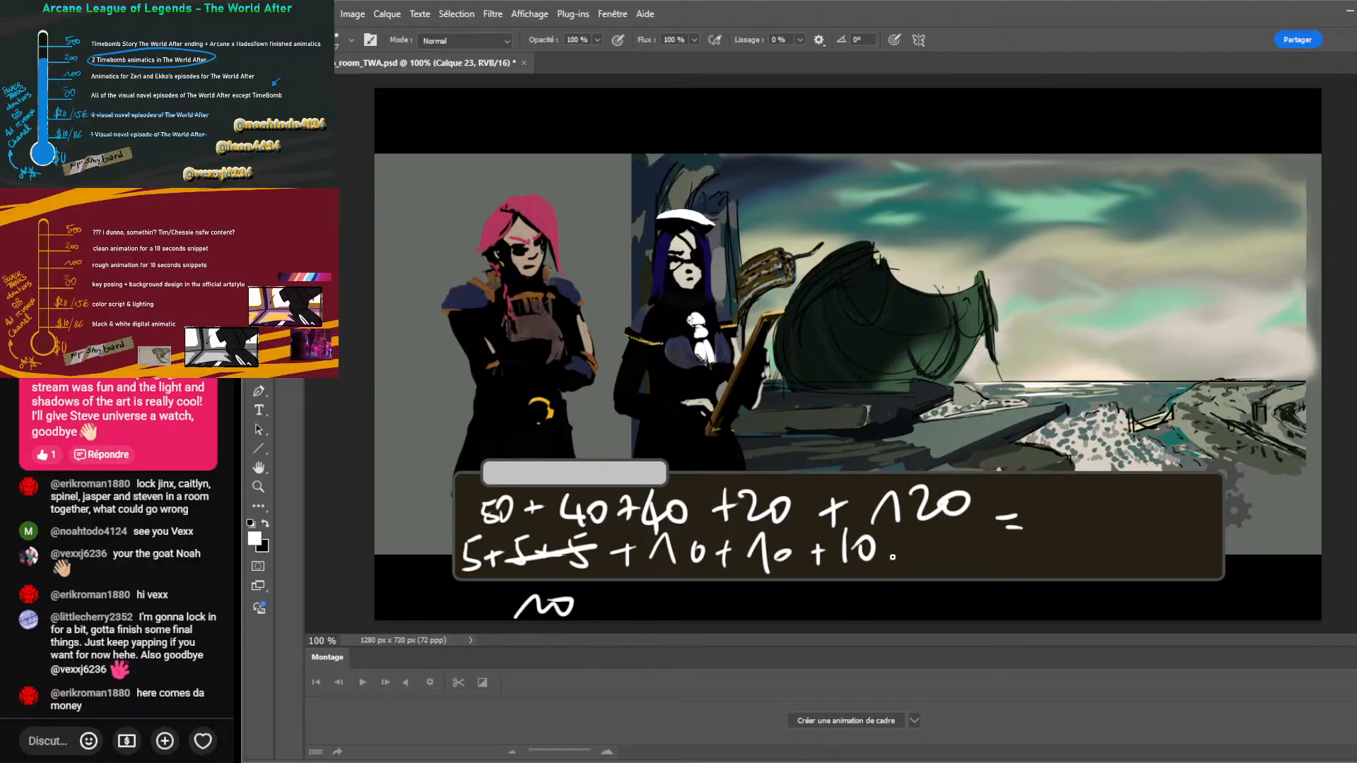
pyautogui.moveTo(499, 617)
pyautogui.mouseDown()
pyautogui.moveTo(834, 520)
pyautogui.moveTo(914, 518)
pyautogui.mouseUp()
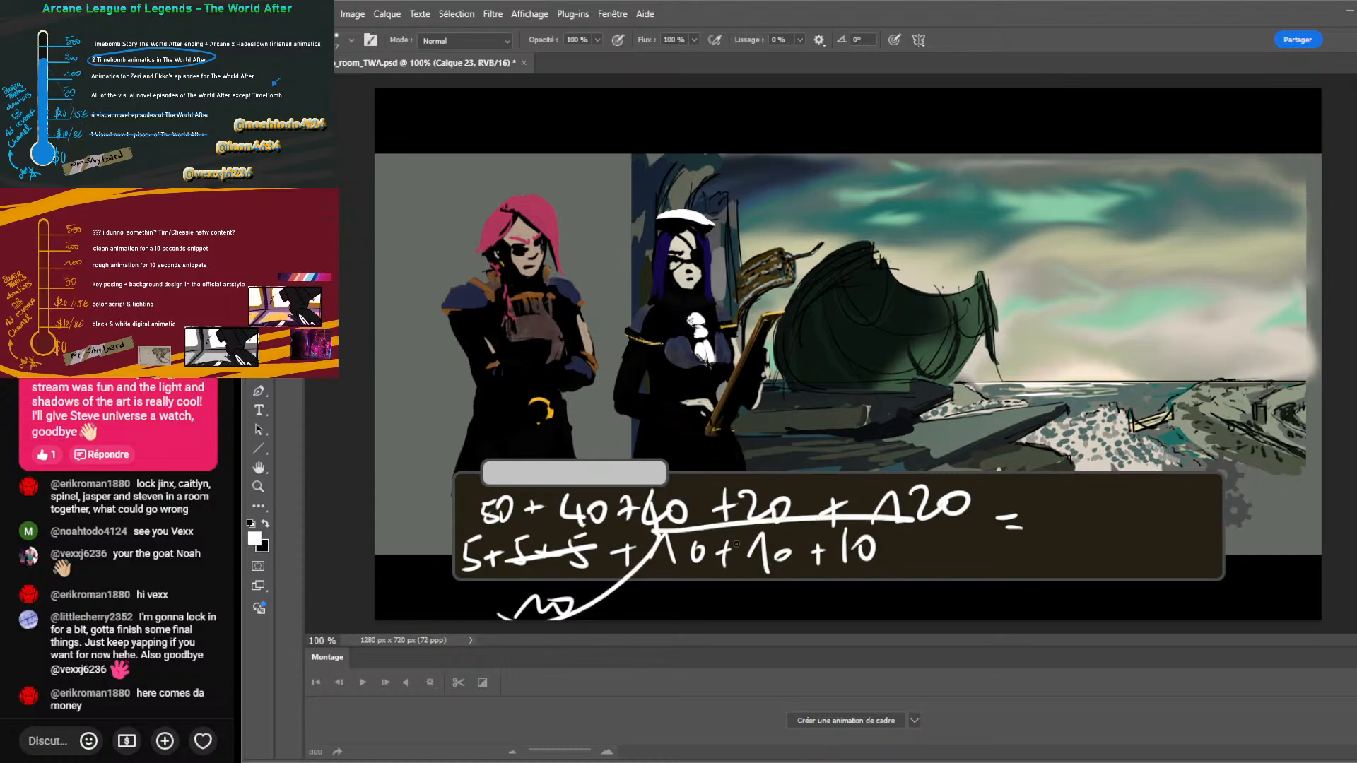
pyautogui.moveTo(651, 564); pyautogui.dragTo(902, 545)
pyautogui.moveTo(400, 461)
pyautogui.mouseDown()
pyautogui.moveTo(424, 510)
pyautogui.moveTo(432, 480)
pyautogui.mouseUp()
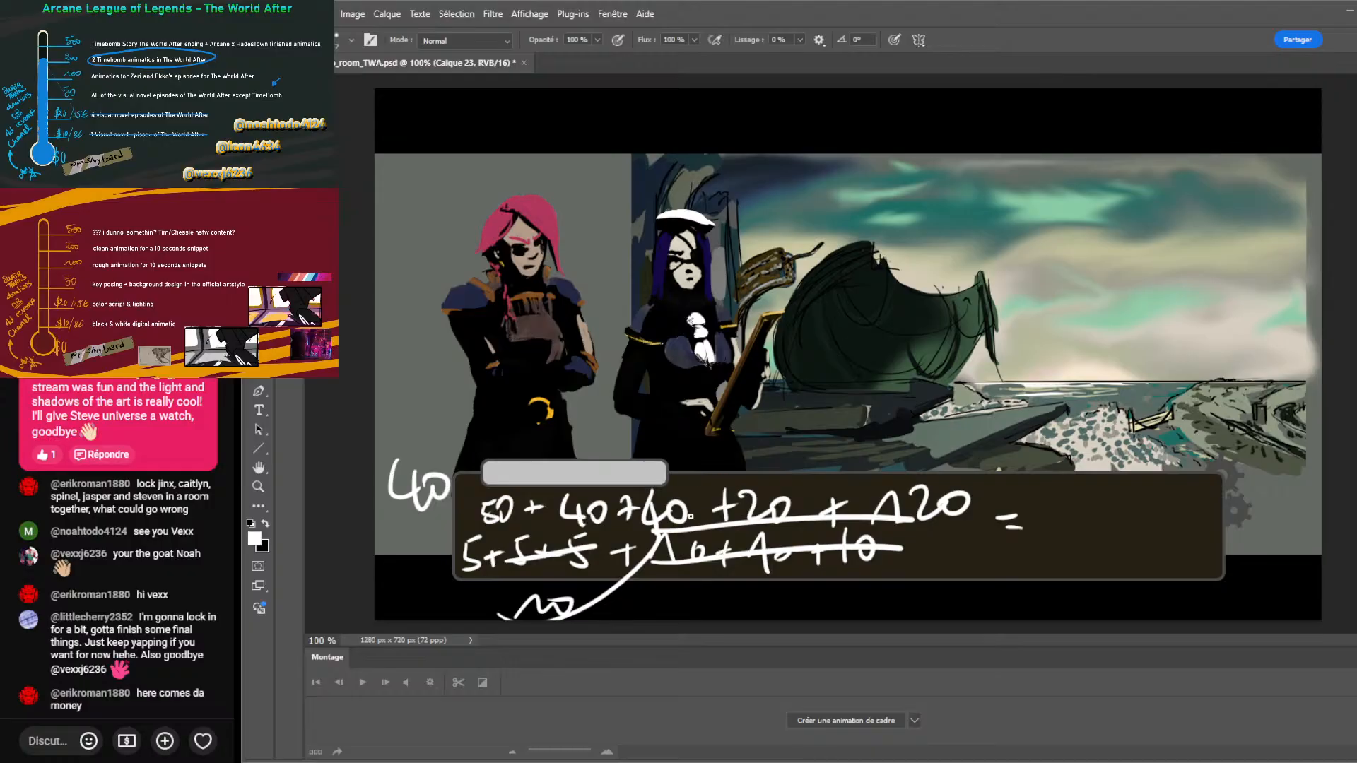
# Strike out "40 + 20" and the "40" beside the dialogue box, and write "100" over the blue-haired character's waist.
pyautogui.moveTo(658, 505); pyautogui.dragTo(777, 503)
pyautogui.moveTo(387, 491); pyautogui.dragTo(458, 452)
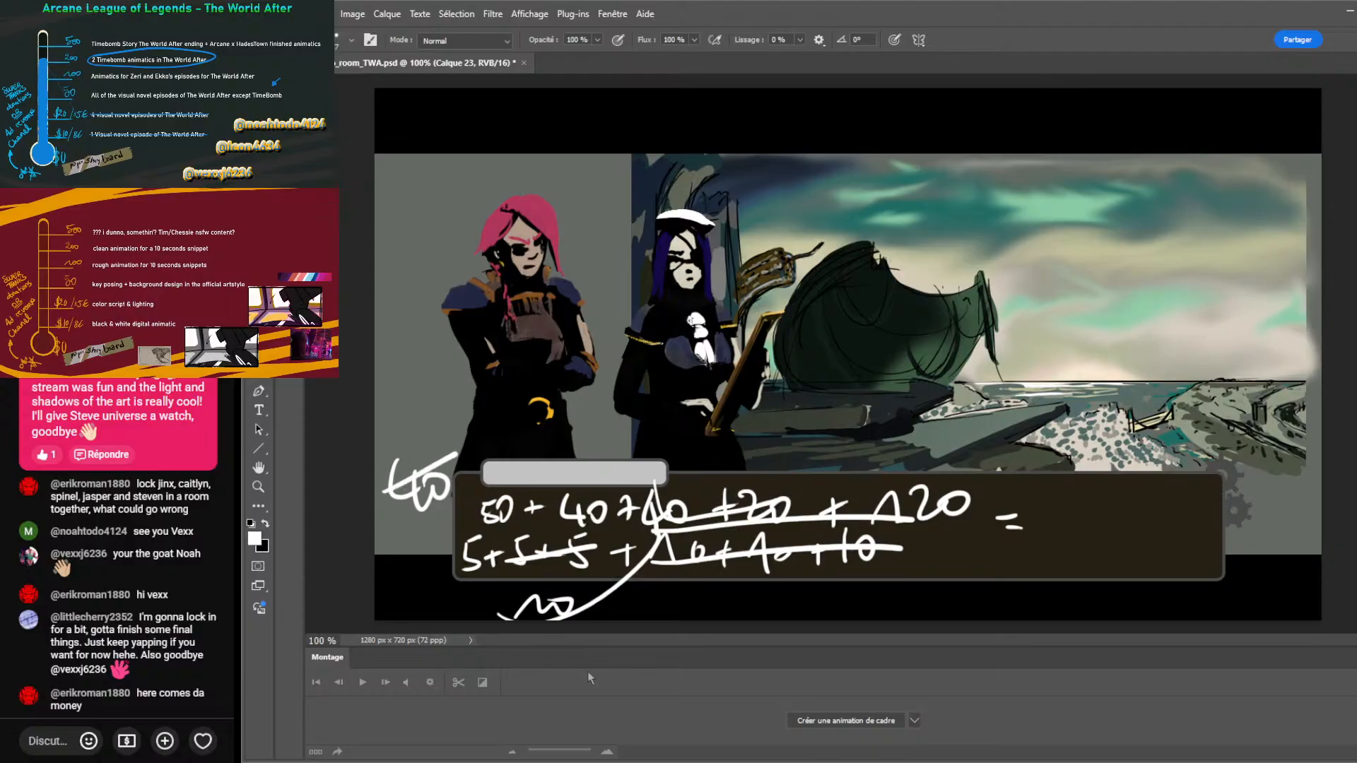
pyautogui.moveTo(695, 406); pyautogui.dragTo(806, 374)
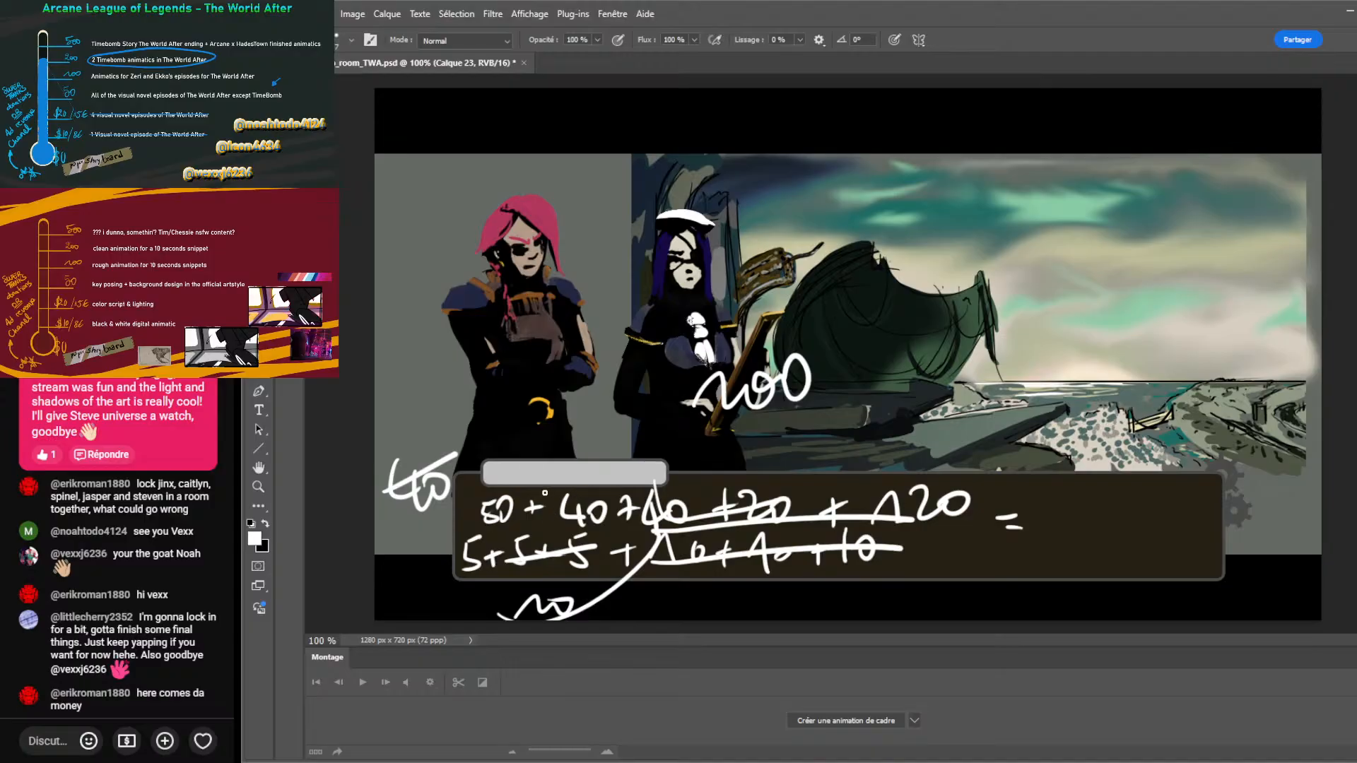
# Strike out "50 + 40" in the upper line and write "90" over the pink-haired character's waist.
pyautogui.moveTo(481, 520); pyautogui.dragTo(598, 500)
pyautogui.moveTo(568, 357)
pyautogui.mouseDown()
pyautogui.moveTo(546, 387)
pyautogui.moveTo(562, 432)
pyautogui.mouseUp()
pyautogui.moveTo(594, 370); pyautogui.dragTo(587, 387)
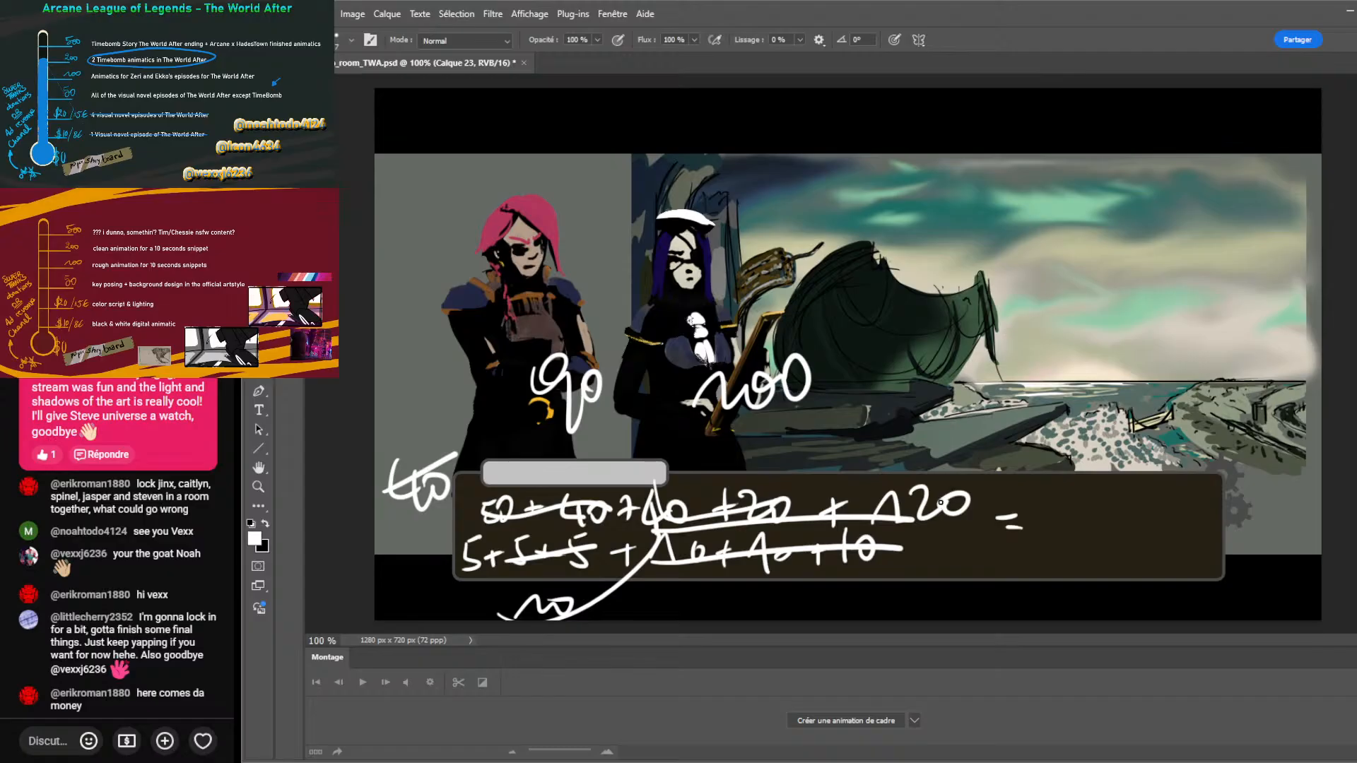
# Strike out the 2 of "120" and write "1" above it, and cross out the "90" and write "100" above it.
pyautogui.moveTo(937, 486); pyautogui.dragTo(927, 530)
pyautogui.moveTo(902, 453); pyautogui.dragTo(933, 468)
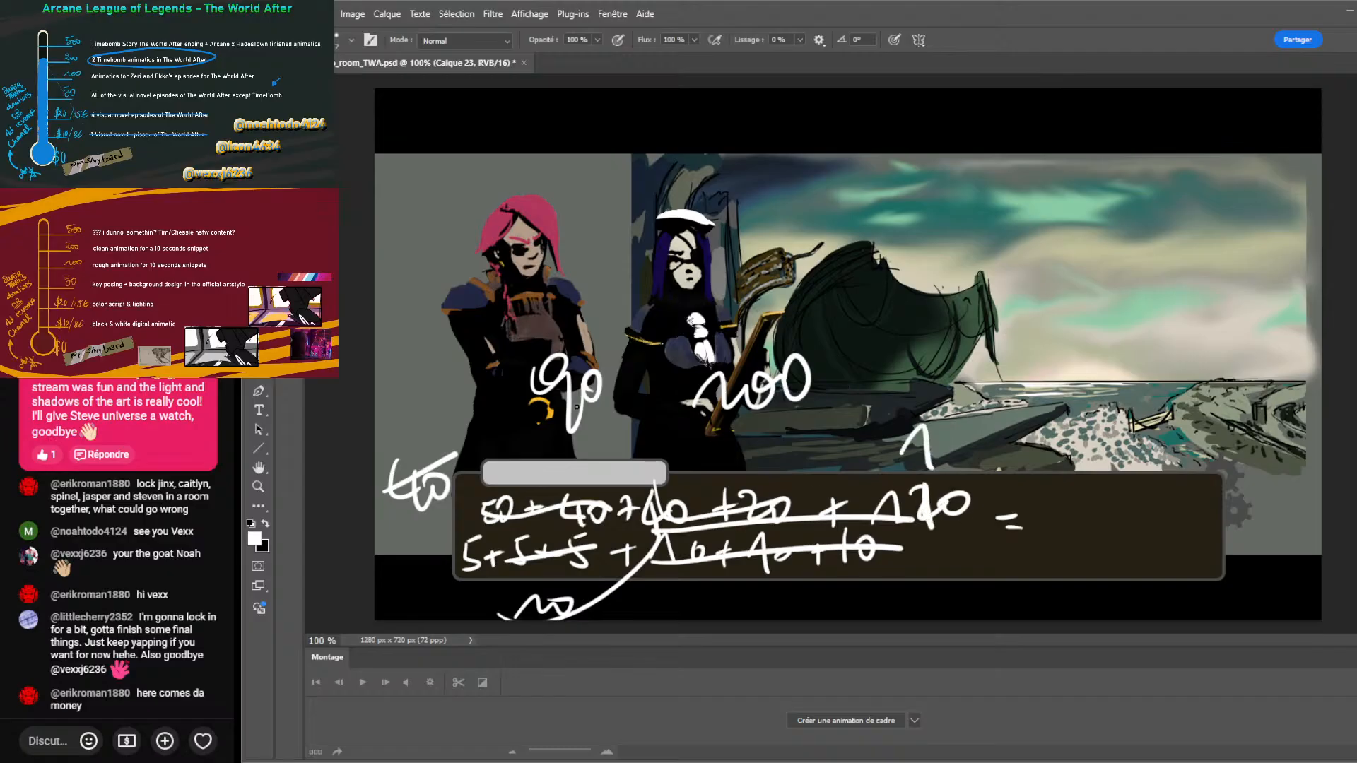
pyautogui.moveTo(524, 400)
pyautogui.mouseDown()
pyautogui.moveTo(592, 369)
pyautogui.moveTo(546, 442)
pyautogui.mouseUp()
pyautogui.moveTo(521, 319); pyautogui.dragTo(645, 290)
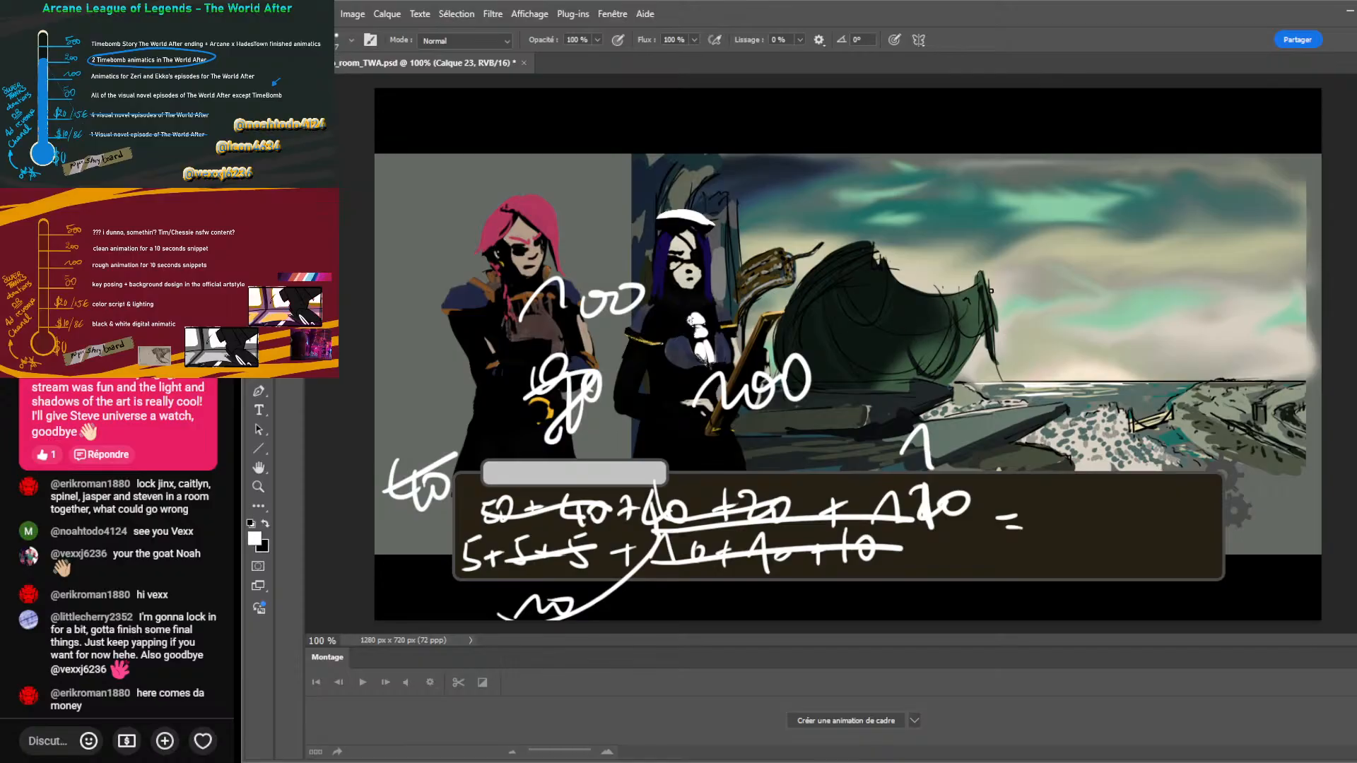
# Write the underlined total "310" over the sky, erasing its overlapping middle digit, and switch to TITLES_PROGRESS.psd.
pyautogui.moveTo(978, 267)
pyautogui.mouseDown()
pyautogui.moveTo(1007, 306)
pyautogui.moveTo(1022, 268)
pyautogui.moveTo(1073, 276)
pyautogui.moveTo(970, 372)
pyautogui.mouseUp()
pyautogui.moveTo(1039, 348); pyautogui.dragTo(1128, 325)
pyautogui.press('e')
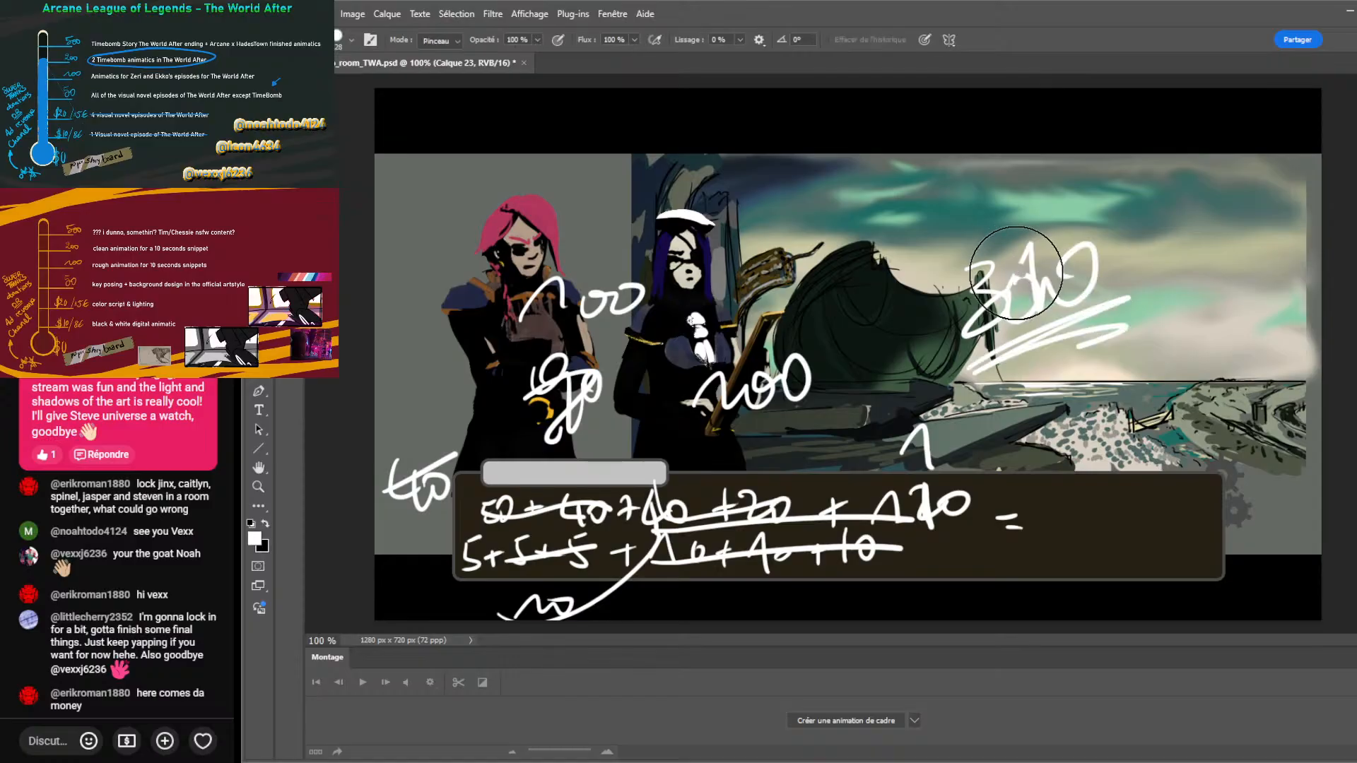
pyautogui.moveTo(1021, 266)
pyautogui.mouseDown()
pyautogui.moveTo(1003, 318)
pyautogui.moveTo(1018, 263)
pyautogui.moveTo(1036, 284)
pyautogui.moveTo(959, 346)
pyautogui.mouseUp()
pyautogui.press('b')
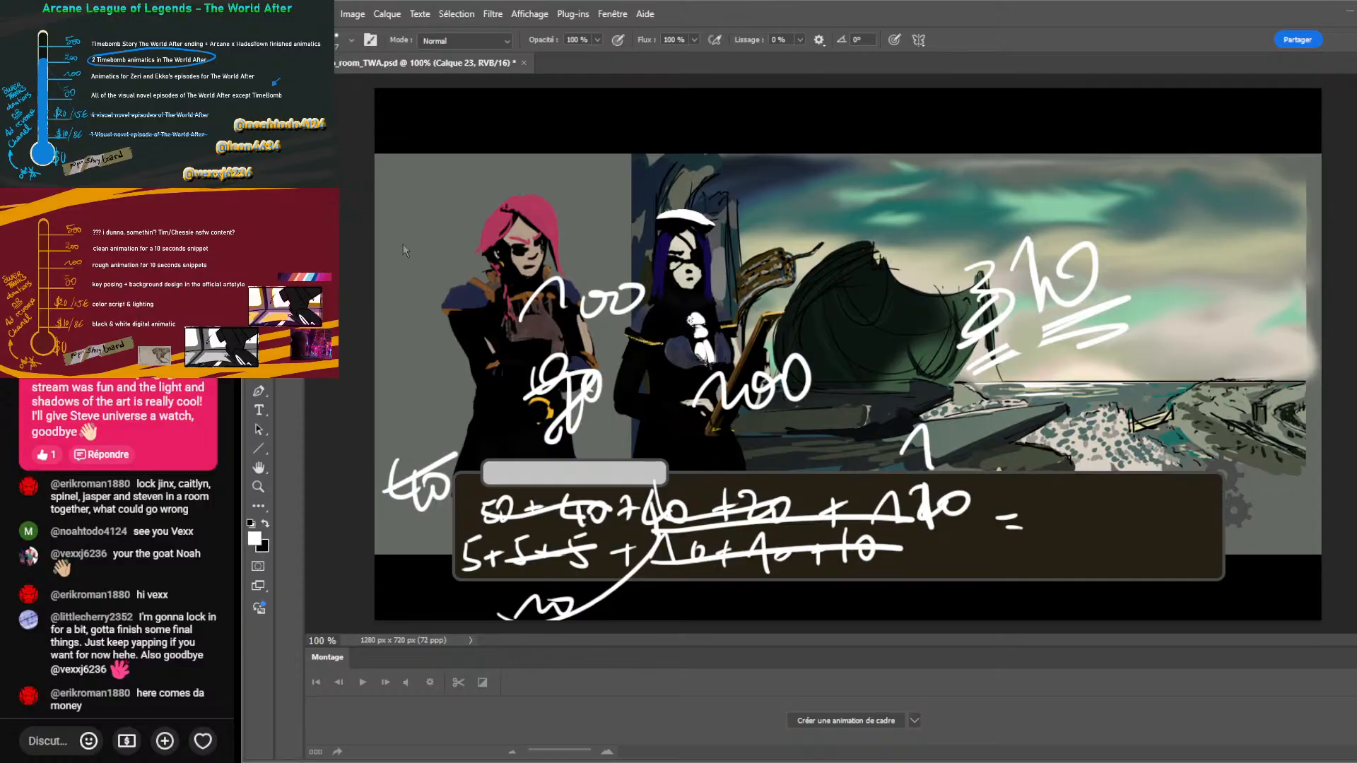
pyautogui.hotkey('ctrl', 'Tab')
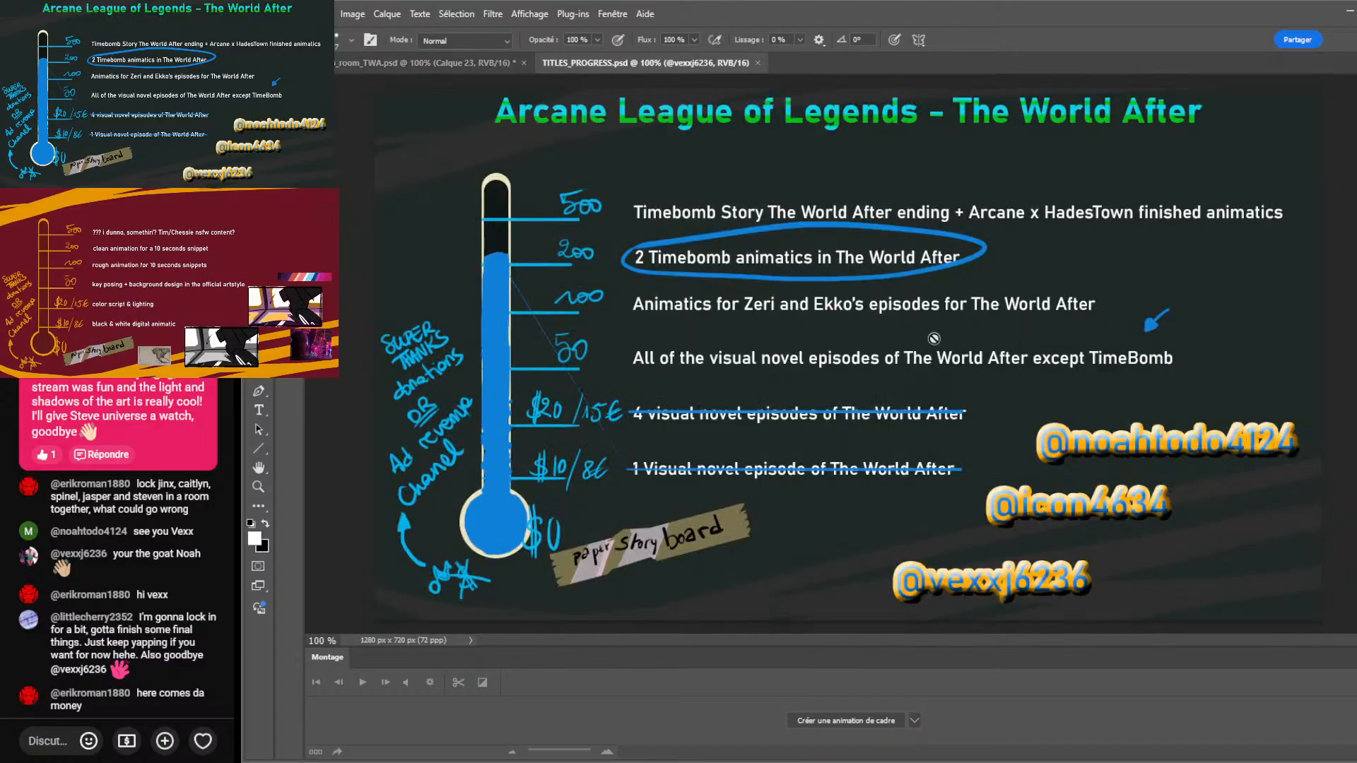
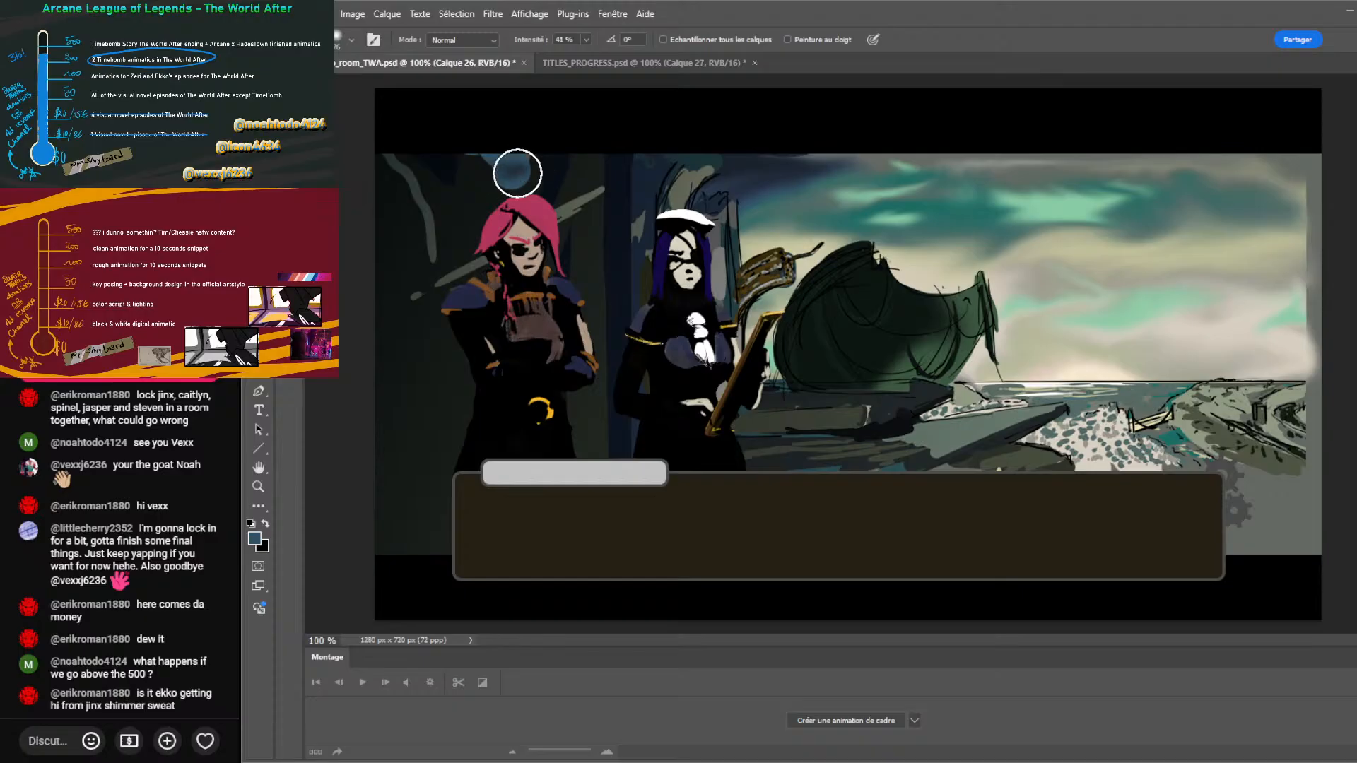
# Paint sampled sky colours over the bare grey strip at the right edge of the seaside background on Calque 26.
pyautogui.press('b')
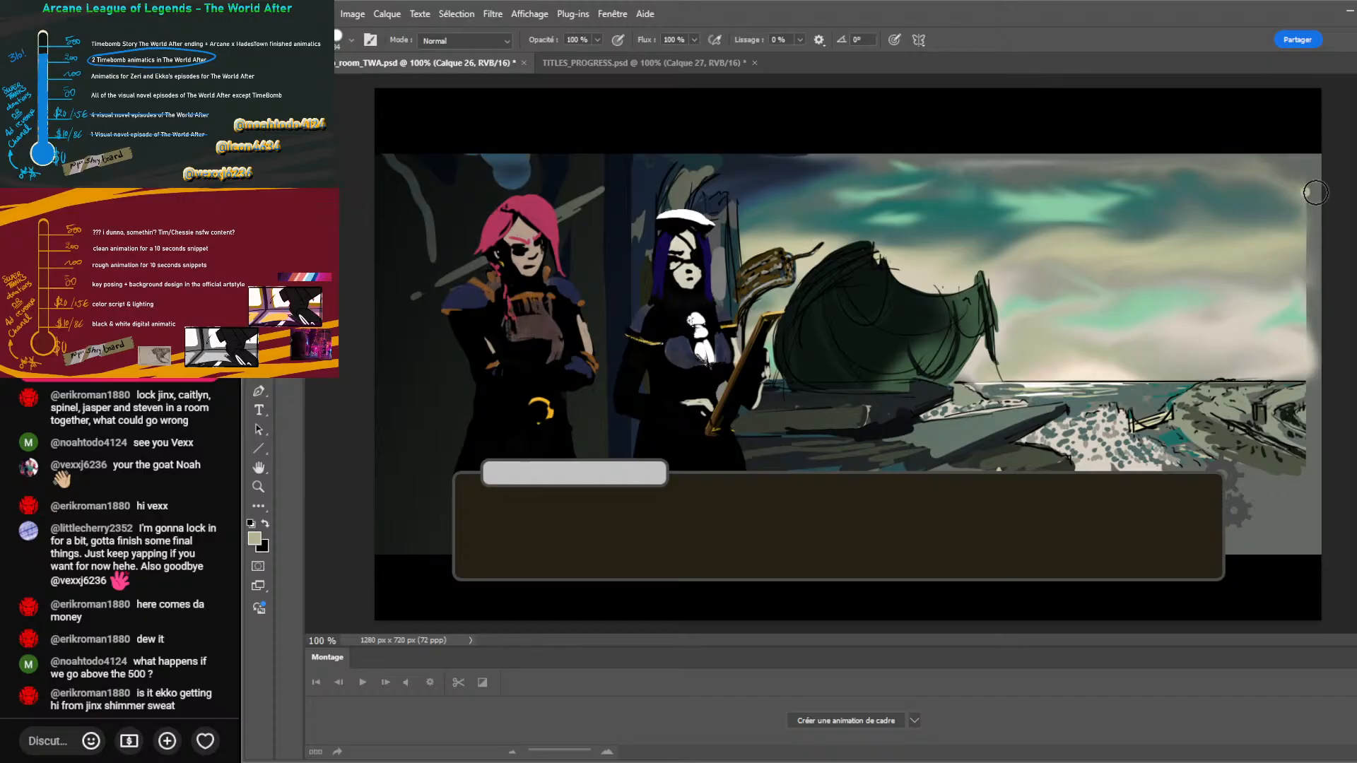
pyautogui.moveTo(1316, 193); pyautogui.dragTo(1317, 176)
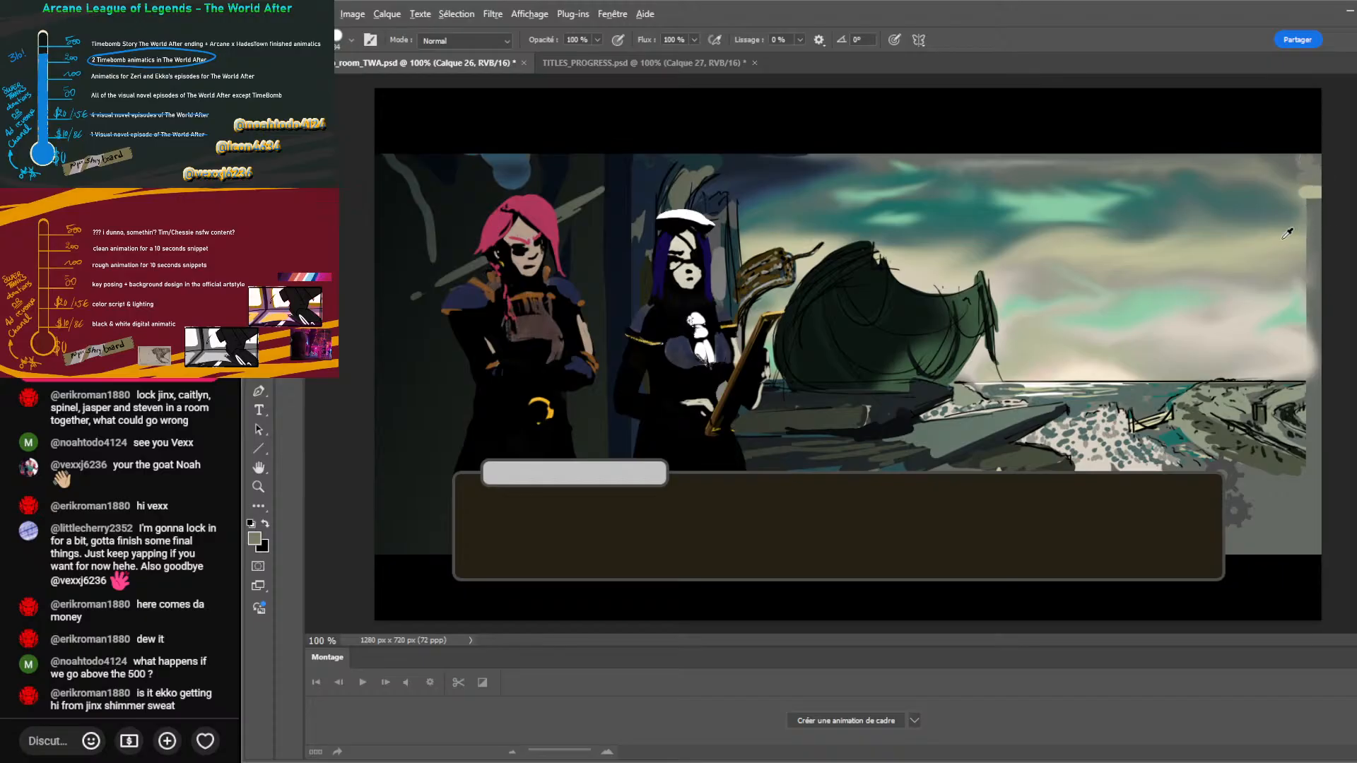
pyautogui.moveTo(1295, 239)
pyautogui.mouseDown()
pyautogui.moveTo(1331, 250)
pyautogui.moveTo(1313, 299)
pyautogui.mouseUp()
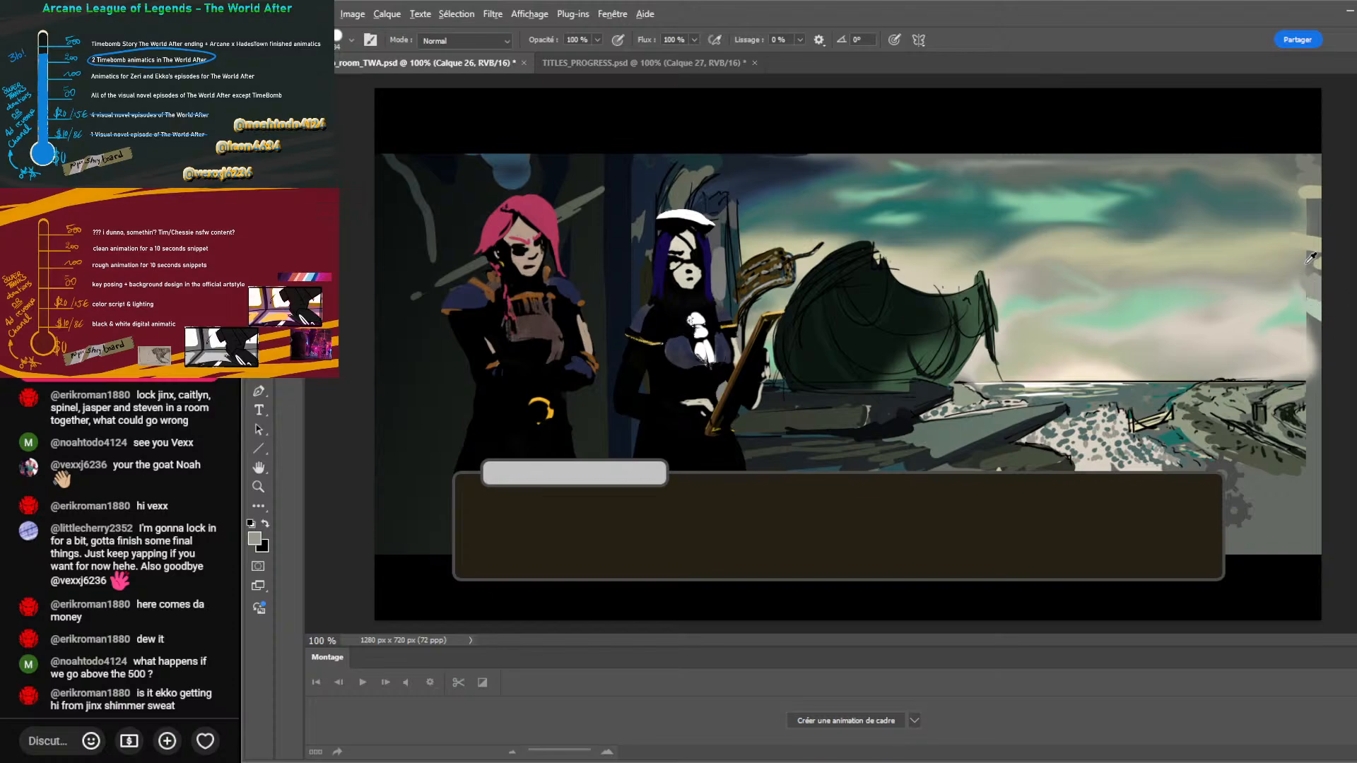
pyautogui.keyDown('alt'); pyautogui.click(1310, 258); pyautogui.keyUp('alt')
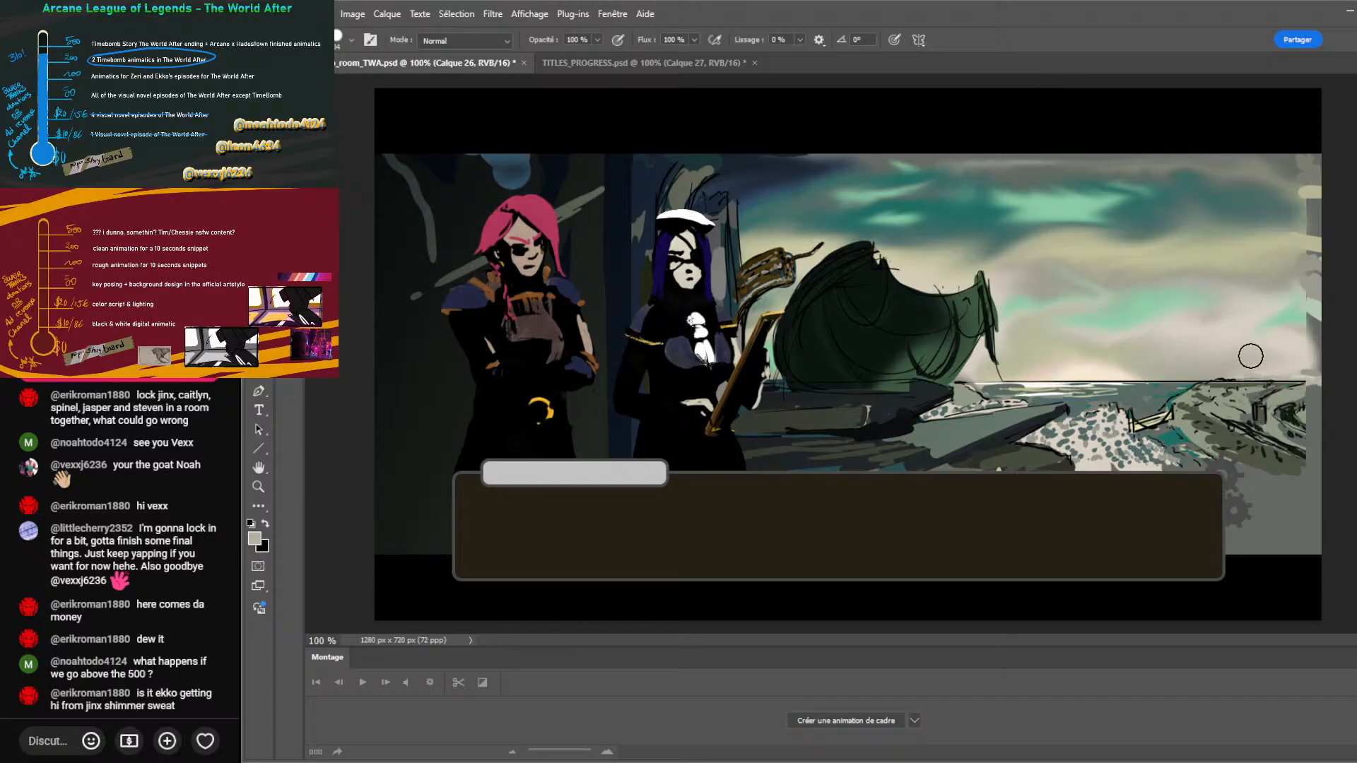
# Smudge the new right-edge strokes into the sky and blend the green clouds across to the wreck at 41% strength.
pyautogui.press('r')
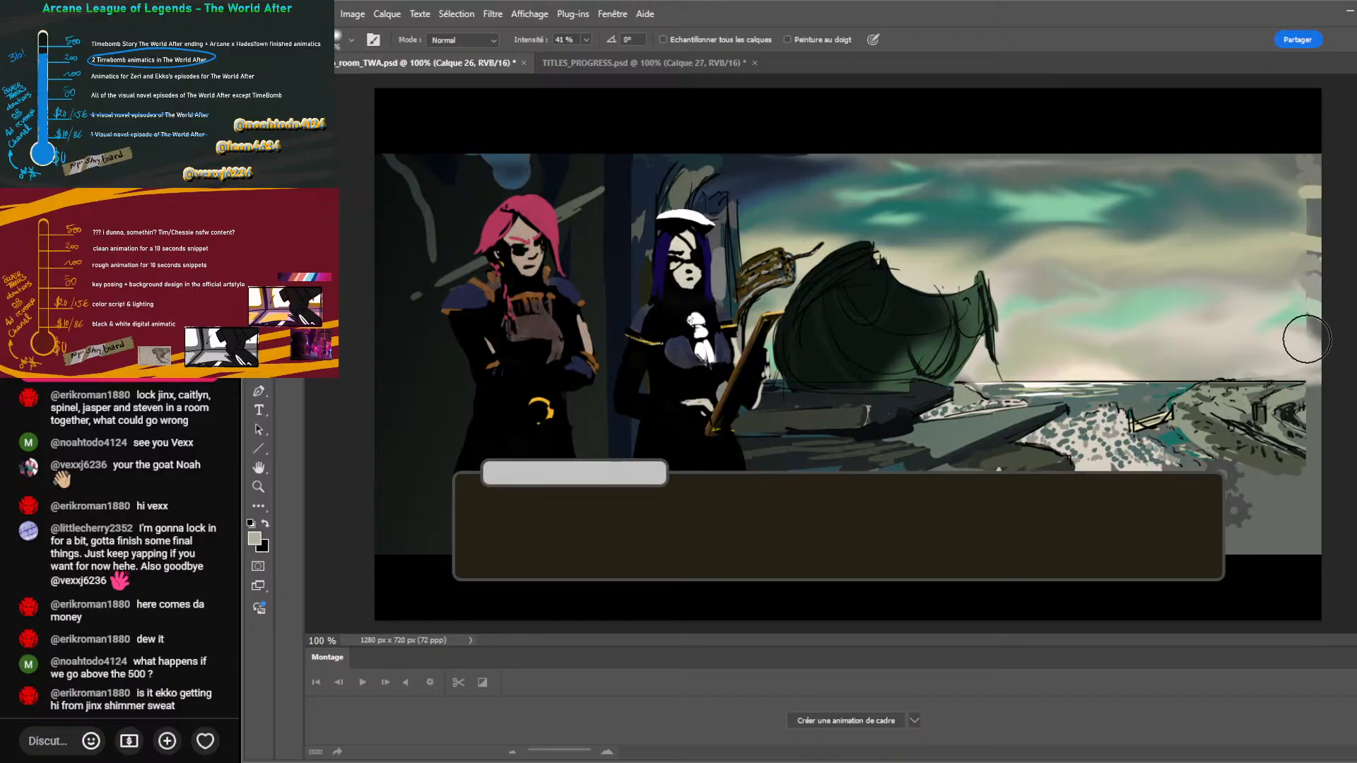
pyautogui.moveTo(1306, 340)
pyautogui.mouseDown()
pyautogui.moveTo(1336, 322)
pyautogui.moveTo(1304, 300)
pyautogui.moveTo(1322, 294)
pyautogui.moveTo(1333, 255)
pyautogui.moveTo(1312, 247)
pyautogui.moveTo(1295, 200)
pyautogui.moveTo(1309, 144)
pyautogui.moveTo(1287, 166)
pyautogui.moveTo(1290, 216)
pyautogui.moveTo(1306, 218)
pyautogui.moveTo(1261, 213)
pyautogui.moveTo(1144, 244)
pyautogui.moveTo(1203, 238)
pyautogui.moveTo(1157, 221)
pyautogui.moveTo(1152, 185)
pyautogui.moveTo(1086, 171)
pyautogui.moveTo(1065, 206)
pyautogui.mouseUp()
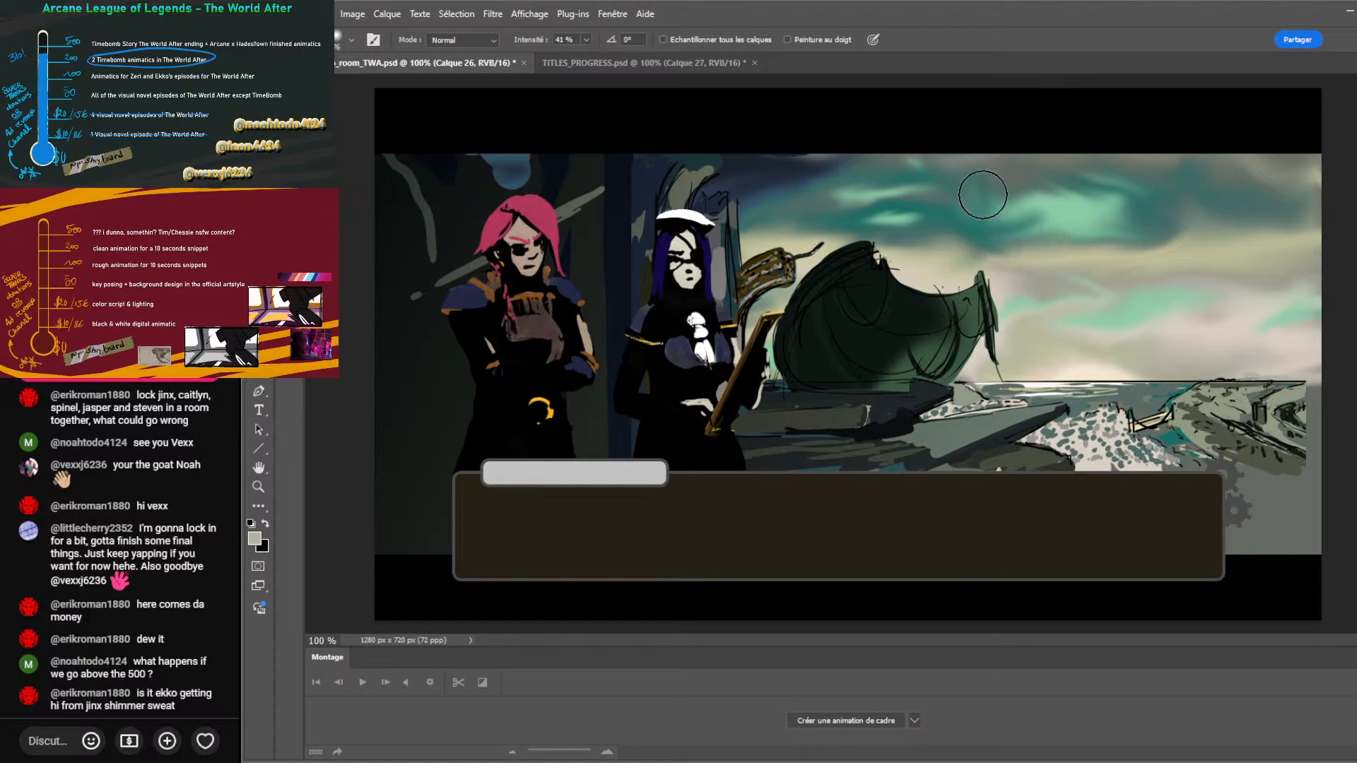
pyautogui.moveTo(982, 195)
pyautogui.mouseDown()
pyautogui.moveTo(911, 157)
pyautogui.moveTo(1027, 211)
pyautogui.moveTo(1053, 192)
pyautogui.moveTo(1128, 200)
pyautogui.moveTo(988, 181)
pyautogui.moveTo(1001, 205)
pyautogui.moveTo(970, 202)
pyautogui.moveTo(948, 179)
pyautogui.moveTo(960, 176)
pyautogui.moveTo(913, 154)
pyautogui.moveTo(1108, 190)
pyautogui.moveTo(1235, 135)
pyautogui.moveTo(1147, 193)
pyautogui.moveTo(1162, 206)
pyautogui.moveTo(1189, 159)
pyautogui.moveTo(1062, 211)
pyautogui.moveTo(971, 207)
pyautogui.moveTo(931, 181)
pyautogui.moveTo(1061, 196)
pyautogui.moveTo(1171, 138)
pyautogui.moveTo(1116, 190)
pyautogui.moveTo(1138, 197)
pyautogui.moveTo(1049, 221)
pyautogui.moveTo(811, 242)
pyautogui.moveTo(783, 233)
pyautogui.mouseUp()
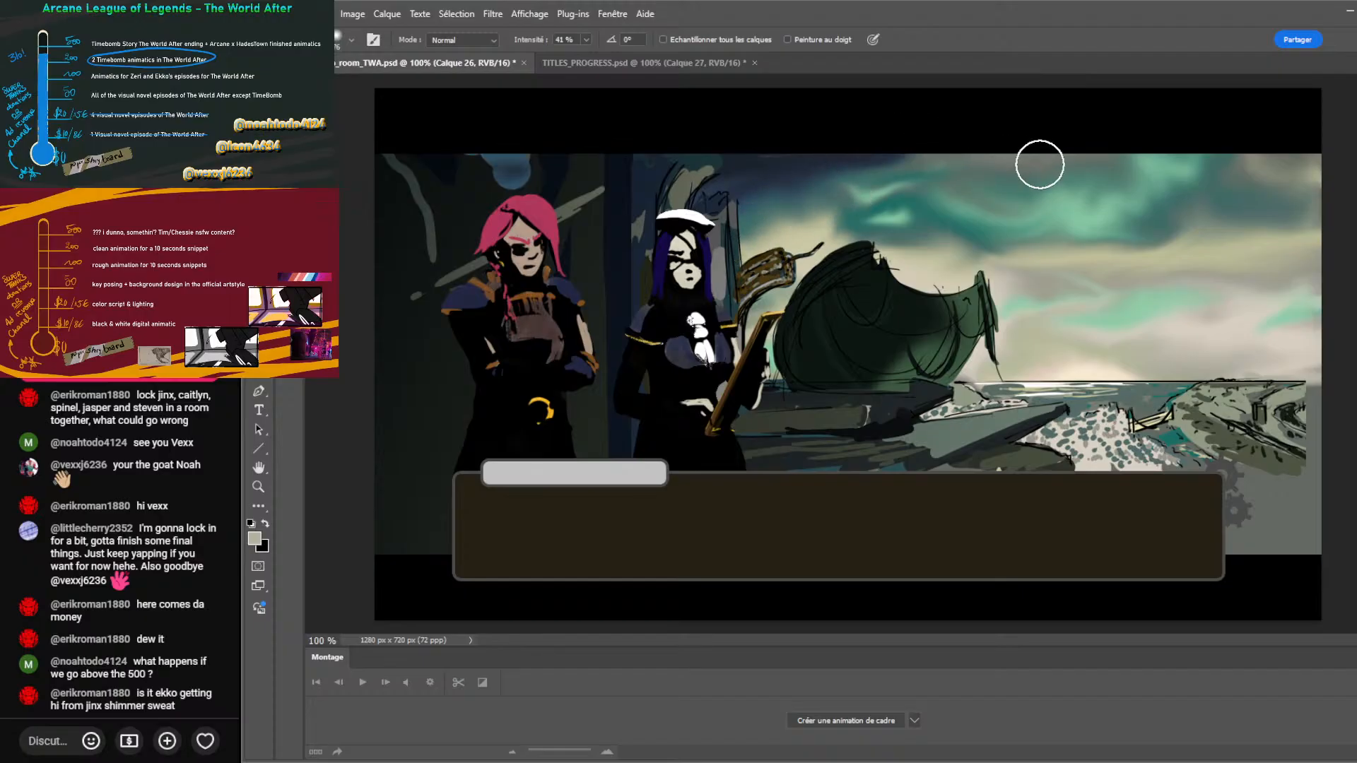
# Smudge dark clouds along the sky's upper edge and soften the pale clouds near its right side.
pyautogui.moveTo(1040, 165)
pyautogui.mouseDown()
pyautogui.moveTo(904, 150)
pyautogui.moveTo(1253, 142)
pyautogui.moveTo(1030, 150)
pyautogui.mouseUp()
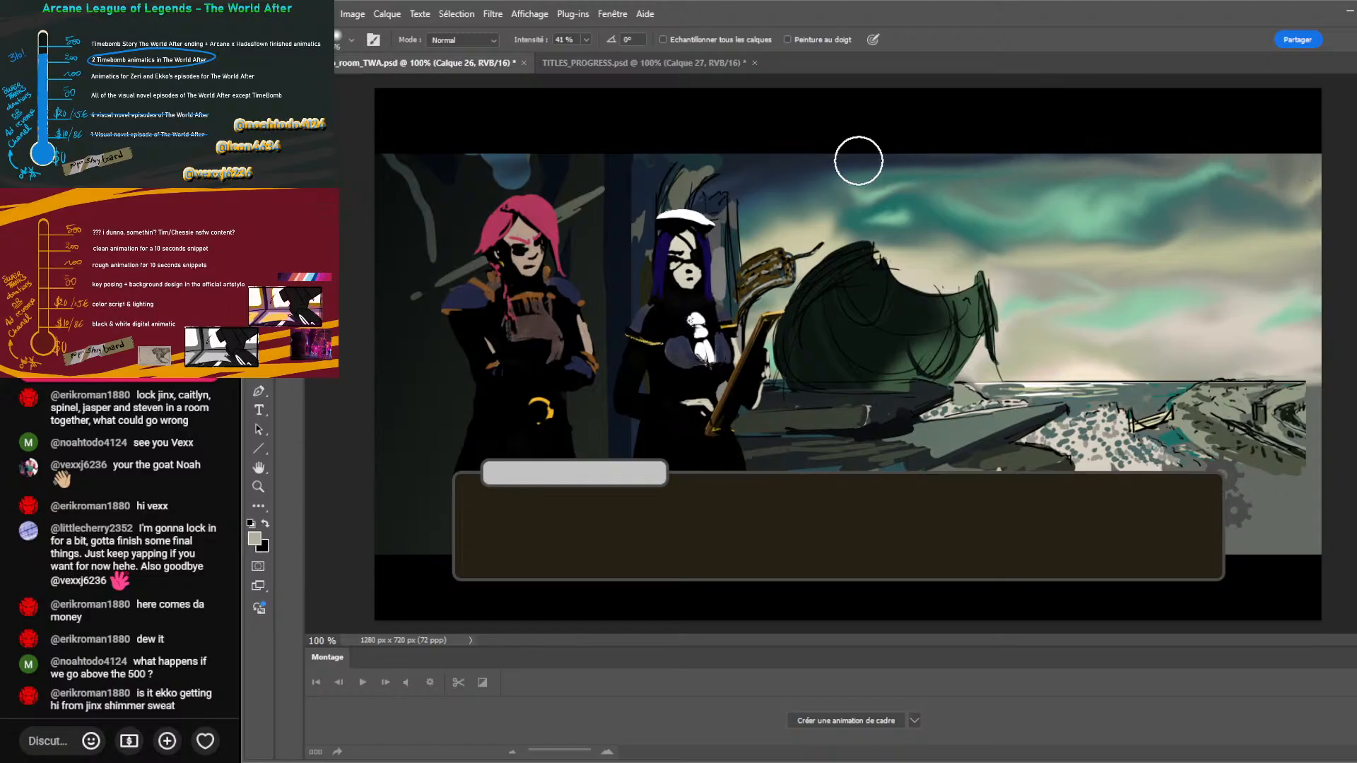
pyautogui.moveTo(945, 142)
pyautogui.mouseDown()
pyautogui.moveTo(1259, 167)
pyautogui.moveTo(1066, 142)
pyautogui.moveTo(1173, 140)
pyautogui.moveTo(1356, 191)
pyautogui.moveTo(1224, 147)
pyautogui.moveTo(1347, 191)
pyautogui.moveTo(1228, 140)
pyautogui.moveTo(1350, 175)
pyautogui.moveTo(1334, 149)
pyautogui.mouseUp()
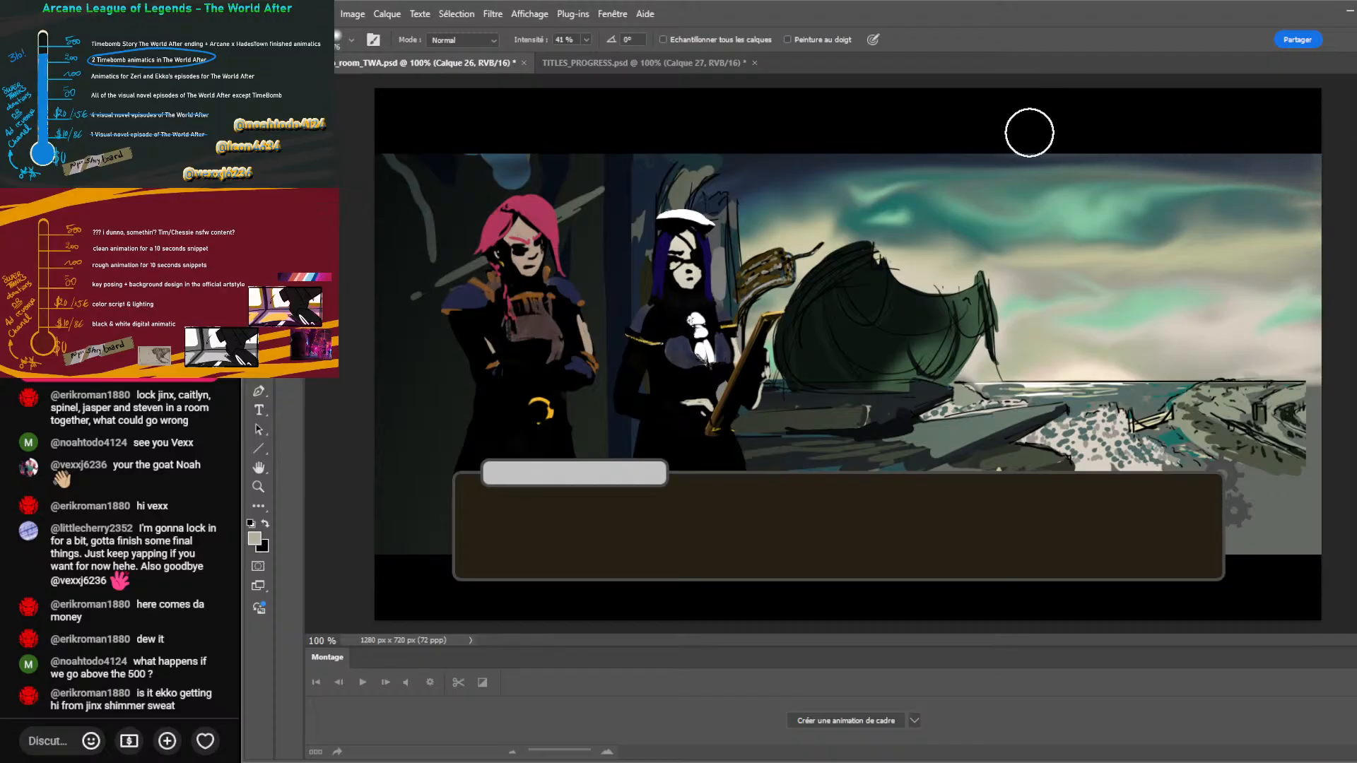
pyautogui.moveTo(1029, 132)
pyautogui.mouseDown()
pyautogui.moveTo(1319, 185)
pyautogui.moveTo(1244, 166)
pyautogui.moveTo(1203, 184)
pyautogui.moveTo(1181, 158)
pyautogui.moveTo(1139, 152)
pyautogui.moveTo(1118, 191)
pyautogui.moveTo(1034, 174)
pyautogui.moveTo(1082, 171)
pyautogui.moveTo(1086, 158)
pyautogui.moveTo(1122, 166)
pyautogui.moveTo(960, 149)
pyautogui.moveTo(983, 194)
pyautogui.moveTo(988, 169)
pyautogui.moveTo(1006, 184)
pyautogui.moveTo(1044, 159)
pyautogui.moveTo(1105, 169)
pyautogui.moveTo(1040, 173)
pyautogui.moveTo(1121, 179)
pyautogui.moveTo(1031, 185)
pyautogui.moveTo(1059, 193)
pyautogui.moveTo(1221, 166)
pyautogui.moveTo(1329, 182)
pyautogui.moveTo(1167, 176)
pyautogui.moveTo(1171, 196)
pyautogui.moveTo(1104, 203)
pyautogui.moveTo(1175, 200)
pyautogui.moveTo(1189, 153)
pyautogui.moveTo(1118, 161)
pyautogui.moveTo(1155, 155)
pyautogui.moveTo(1109, 180)
pyautogui.moveTo(1229, 197)
pyautogui.moveTo(1261, 186)
pyautogui.moveTo(1315, 203)
pyautogui.moveTo(1288, 179)
pyautogui.moveTo(1157, 162)
pyautogui.moveTo(988, 215)
pyautogui.moveTo(1002, 195)
pyautogui.moveTo(938, 188)
pyautogui.moveTo(937, 168)
pyautogui.moveTo(818, 197)
pyautogui.moveTo(862, 186)
pyautogui.moveTo(887, 212)
pyautogui.moveTo(891, 222)
pyautogui.moveTo(828, 216)
pyautogui.moveTo(858, 229)
pyautogui.moveTo(875, 260)
pyautogui.moveTo(924, 207)
pyautogui.moveTo(956, 207)
pyautogui.moveTo(979, 257)
pyautogui.moveTo(1051, 230)
pyautogui.moveTo(905, 187)
pyautogui.moveTo(829, 197)
pyautogui.moveTo(969, 205)
pyautogui.moveTo(888, 169)
pyautogui.moveTo(881, 188)
pyautogui.moveTo(928, 172)
pyautogui.moveTo(872, 191)
pyautogui.moveTo(988, 212)
pyautogui.moveTo(779, 194)
pyautogui.moveTo(1195, 237)
pyautogui.moveTo(1233, 200)
pyautogui.moveTo(1287, 193)
pyautogui.moveTo(902, 164)
pyautogui.moveTo(1324, 311)
pyautogui.moveTo(1257, 321)
pyautogui.moveTo(1133, 257)
pyautogui.moveTo(1327, 188)
pyautogui.moveTo(970, 133)
pyautogui.moveTo(720, 171)
pyautogui.moveTo(927, 113)
pyautogui.moveTo(748, 167)
pyautogui.moveTo(845, 130)
pyautogui.moveTo(1041, 156)
pyautogui.moveTo(866, 142)
pyautogui.moveTo(799, 151)
pyautogui.moveTo(727, 194)
pyautogui.moveTo(838, 142)
pyautogui.moveTo(803, 161)
pyautogui.moveTo(742, 167)
pyautogui.moveTo(706, 152)
pyautogui.moveTo(668, 169)
pyautogui.mouseUp()
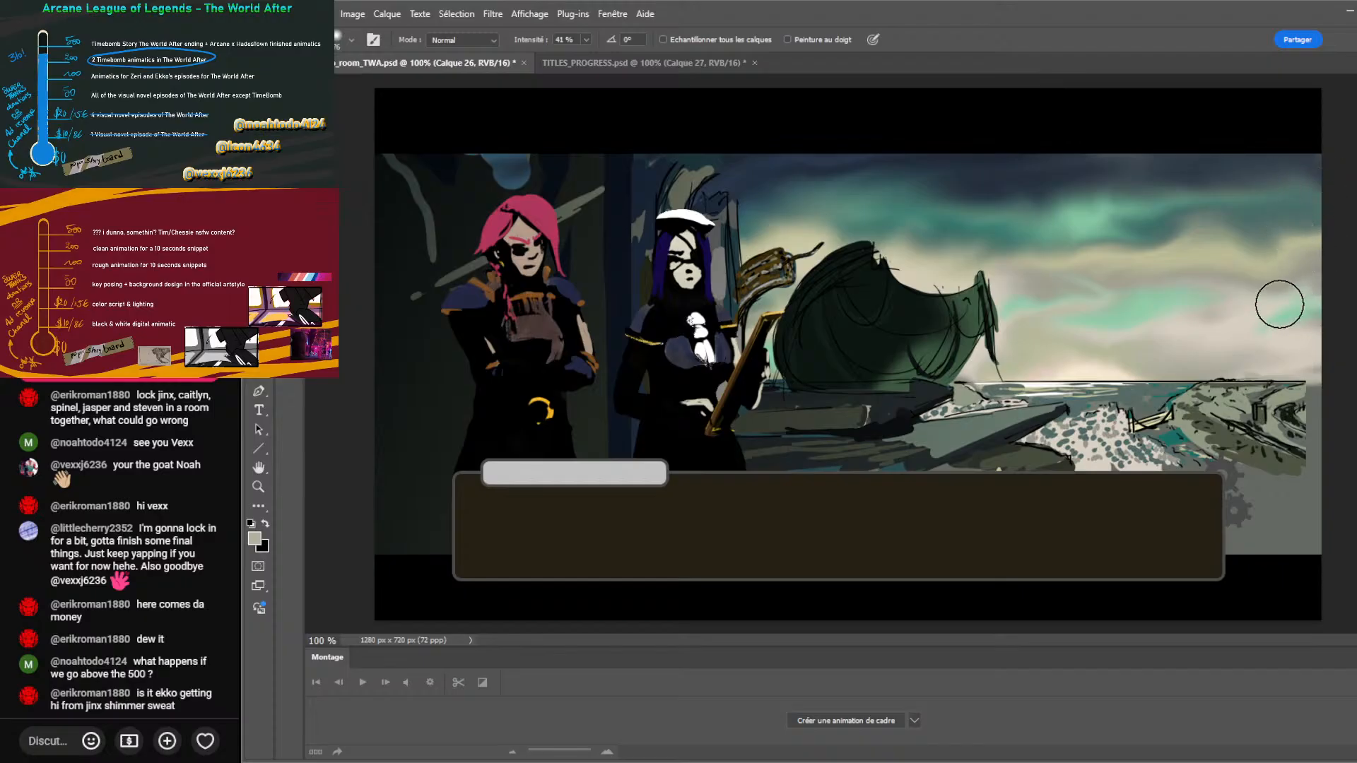
pyautogui.moveTo(1279, 304); pyautogui.dragTo(1254, 297)
# Hide the dark shading layer that covers the wall behind the characters and the foreground rocks.
pyautogui.press('b')
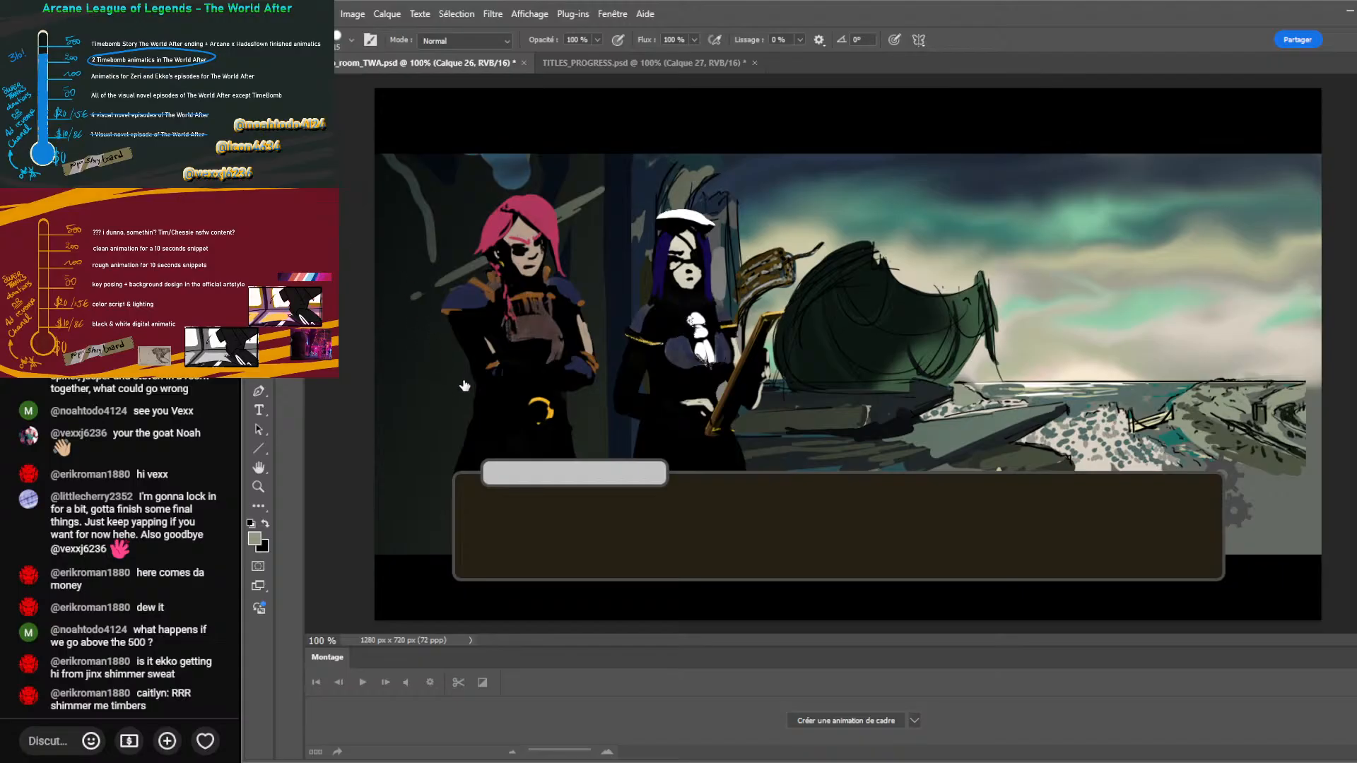
pyautogui.hotkey('alt', '[')
pyautogui.click(454, 445)
pyautogui.click(318, 410)
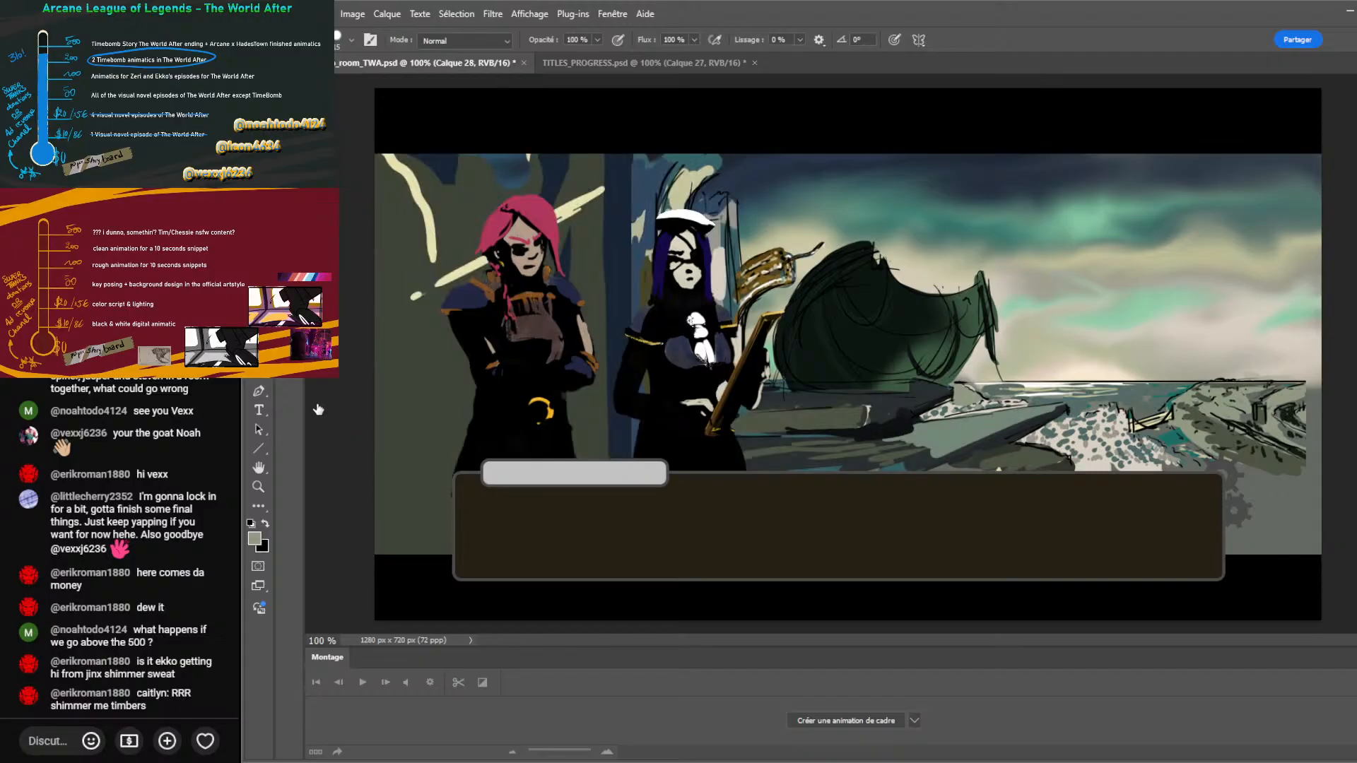
# Toggle the painted detail layer of the pillar and foreground rocks to compare it with the flat blue base.
pyautogui.click(317, 424)
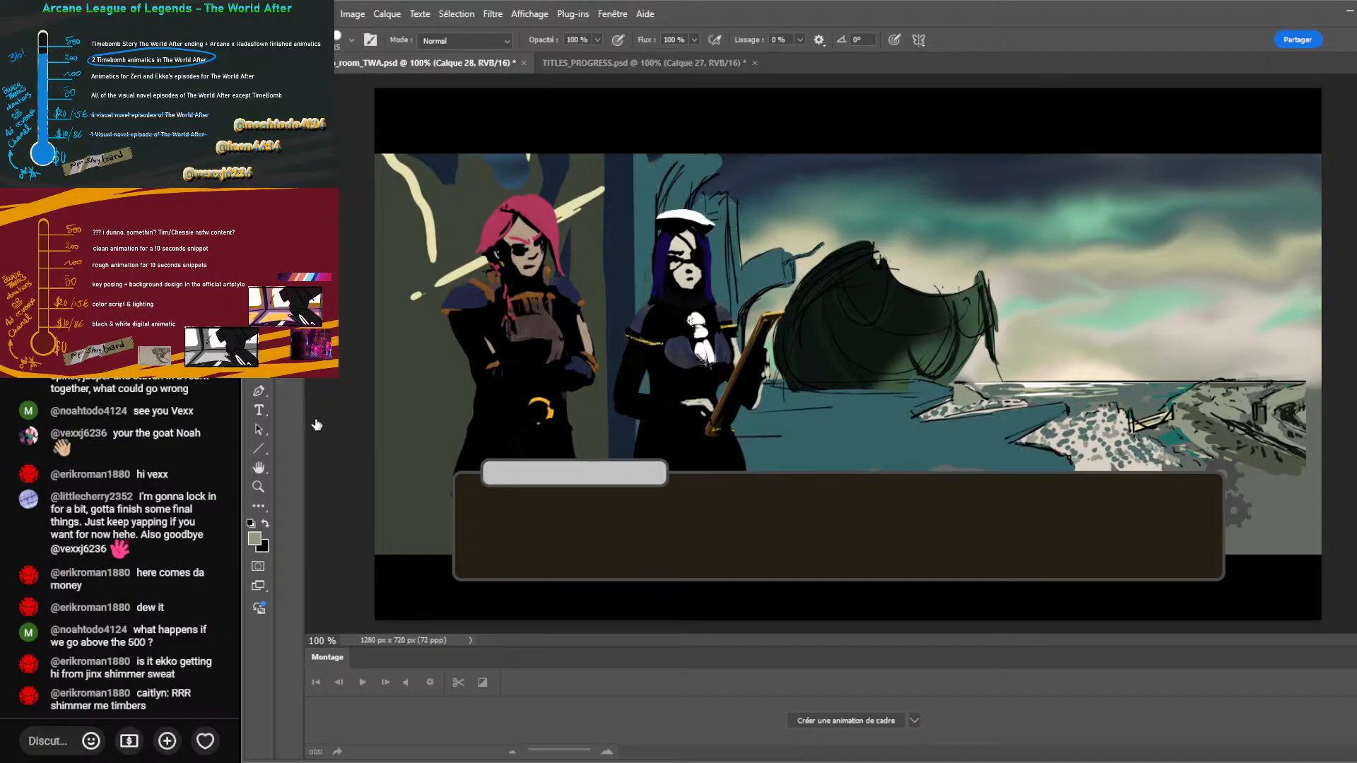
pyautogui.click(317, 424)
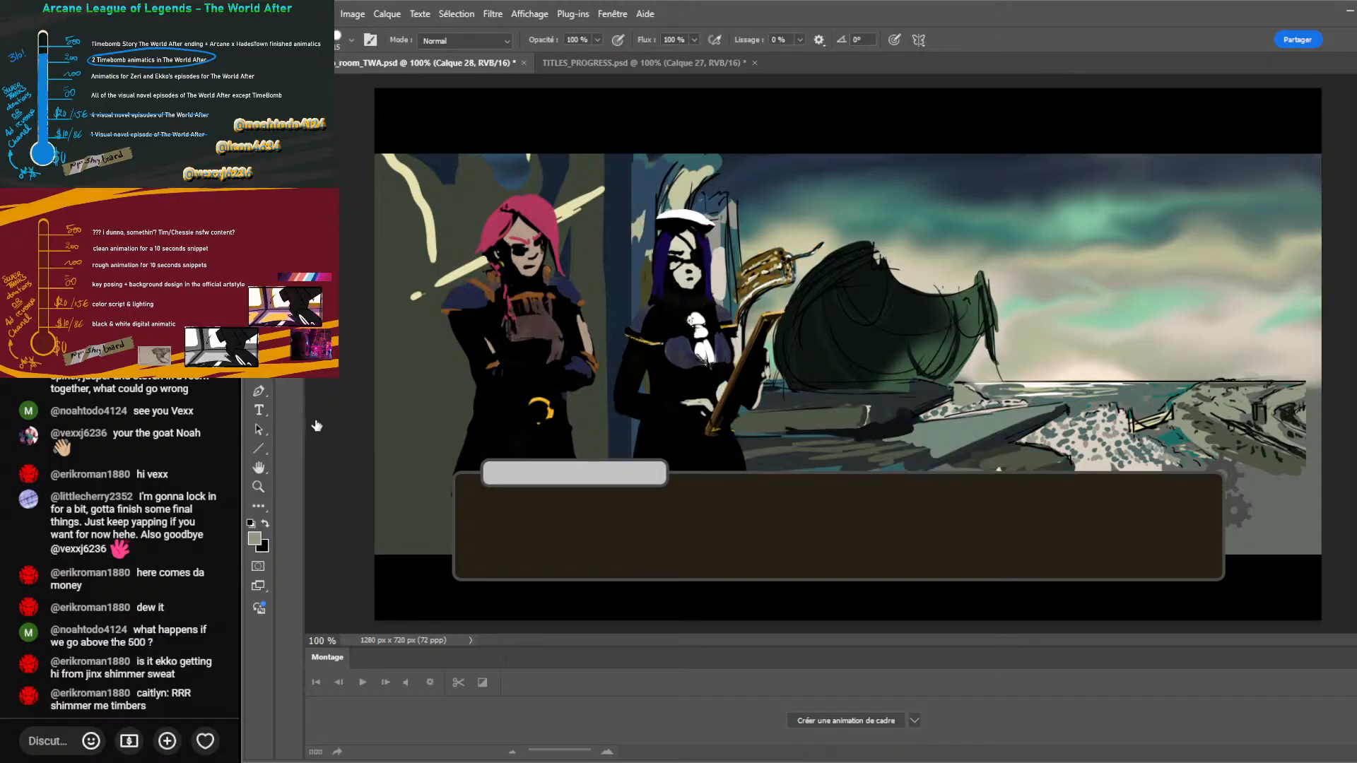
pyautogui.click(316, 424)
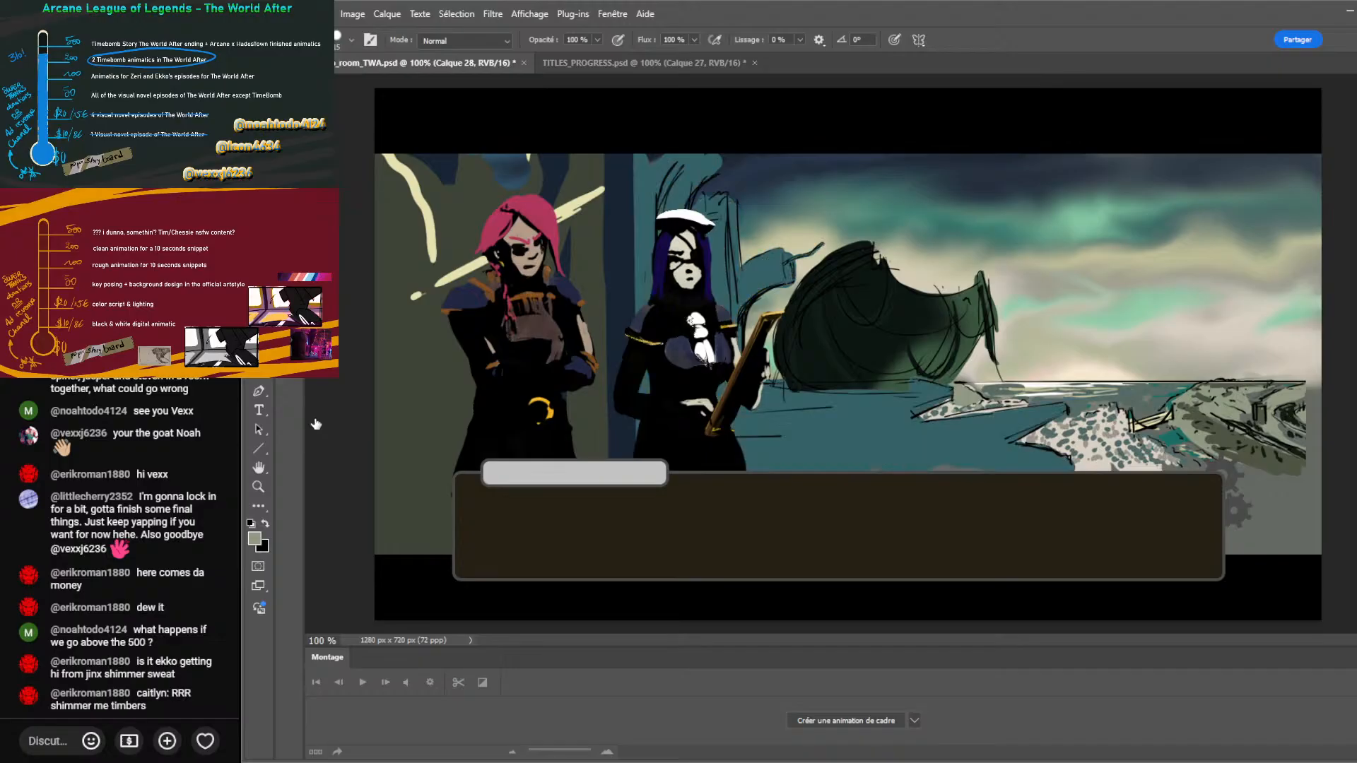
pyautogui.click(316, 421)
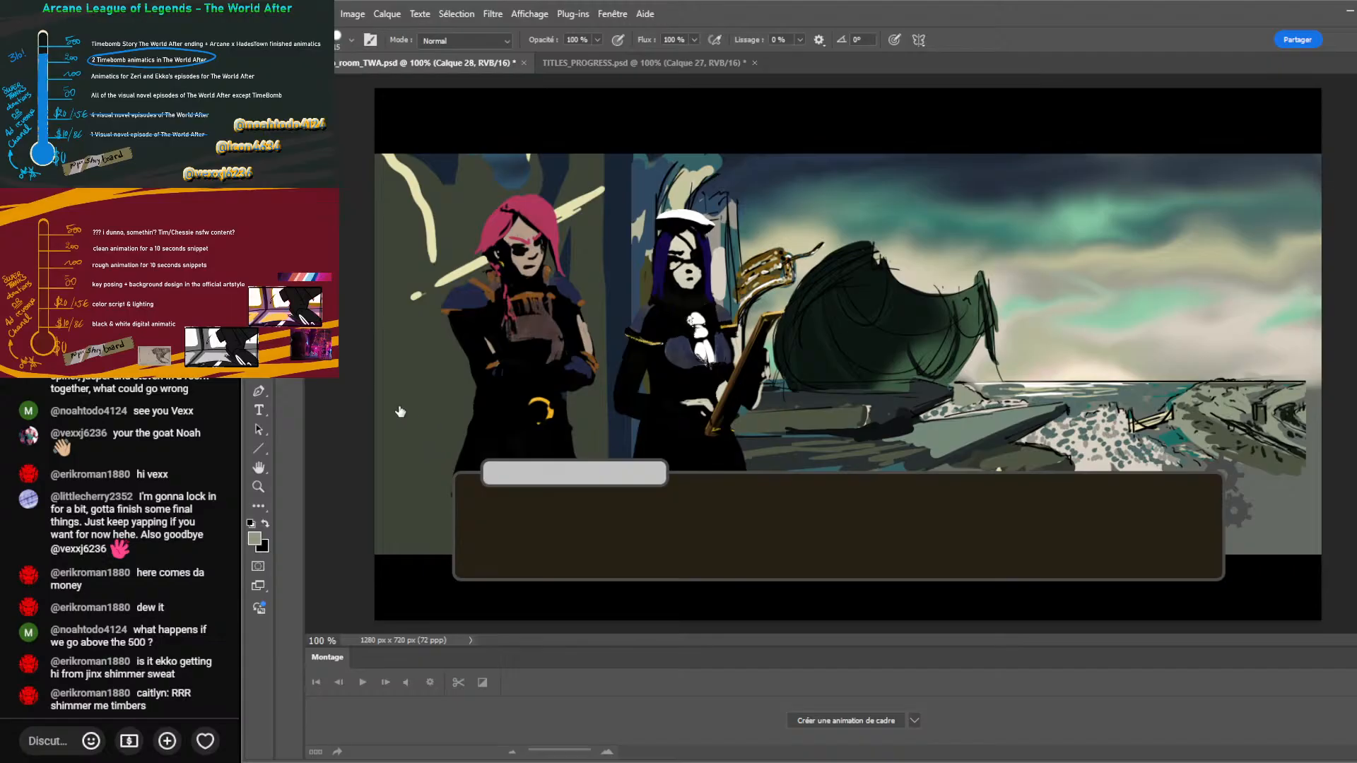
# Show the dark shading layer over the wall again and sample a pale cream paint colour.
pyautogui.click(322, 408)
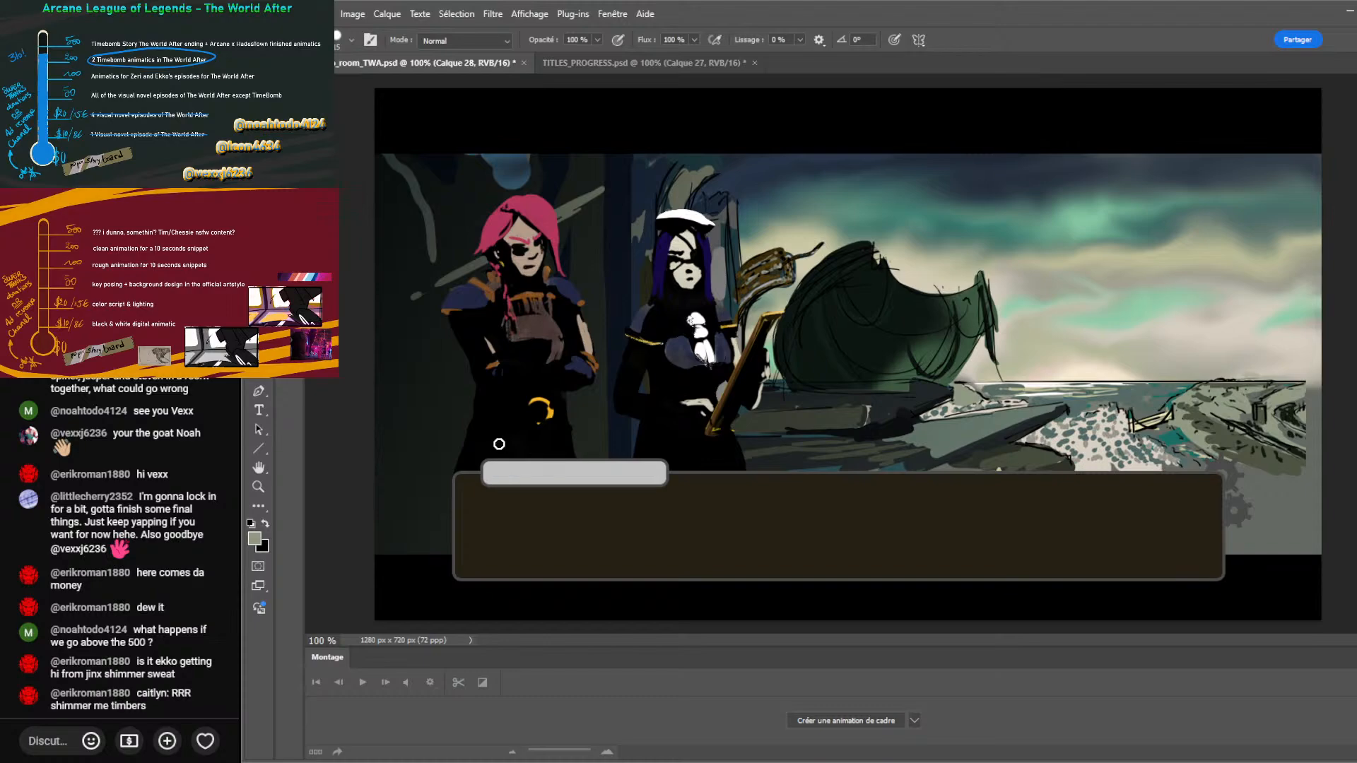
pyautogui.keyDown('alt'); pyautogui.click(961, 434); pyautogui.keyUp('alt')
pyautogui.keyDown('alt'); pyautogui.click(1242, 255); pyautogui.keyUp('alt')
pyautogui.press('alt')
pyautogui.keyDown('alt'); pyautogui.click(1123, 368); pyautogui.keyUp('alt')
# On layer Calque 33, paint cream rim light inside the arch beside the wreck and along the rock edge by the pebbled shore.
pyautogui.keyDown('ctrl'); pyautogui.click(413, 392); pyautogui.keyUp('ctrl')
pyautogui.keyDown('ctrl'); pyautogui.click(359, 375); pyautogui.keyUp('ctrl')
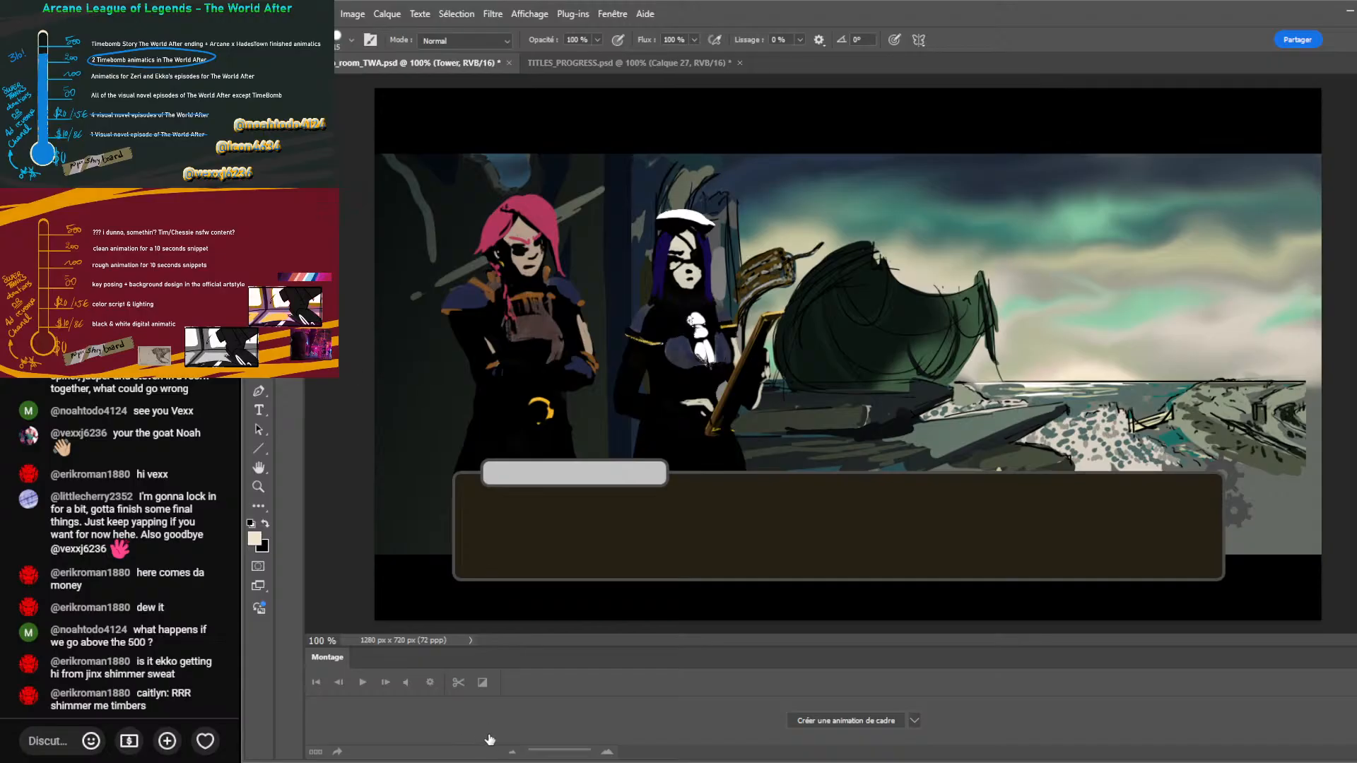
pyautogui.keyDown('ctrl'); pyautogui.click(443, 354); pyautogui.keyUp('ctrl')
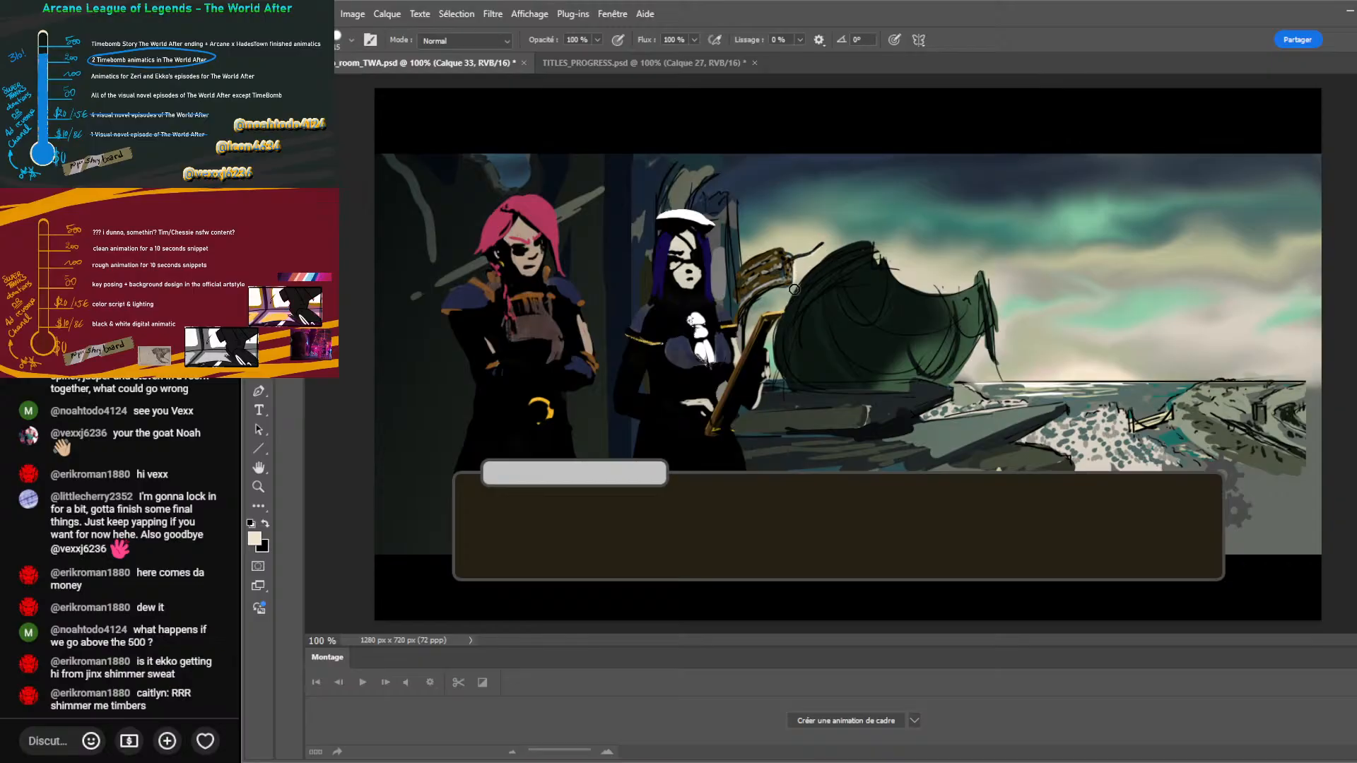
pyautogui.moveTo(759, 296); pyautogui.dragTo(751, 346)
pyautogui.hotkey('ctrl', 'z')
pyautogui.moveTo(759, 297)
pyautogui.mouseDown()
pyautogui.moveTo(743, 333)
pyautogui.moveTo(751, 302)
pyautogui.moveTo(766, 289)
pyautogui.moveTo(738, 327)
pyautogui.moveTo(756, 298)
pyautogui.moveTo(798, 282)
pyautogui.mouseUp()
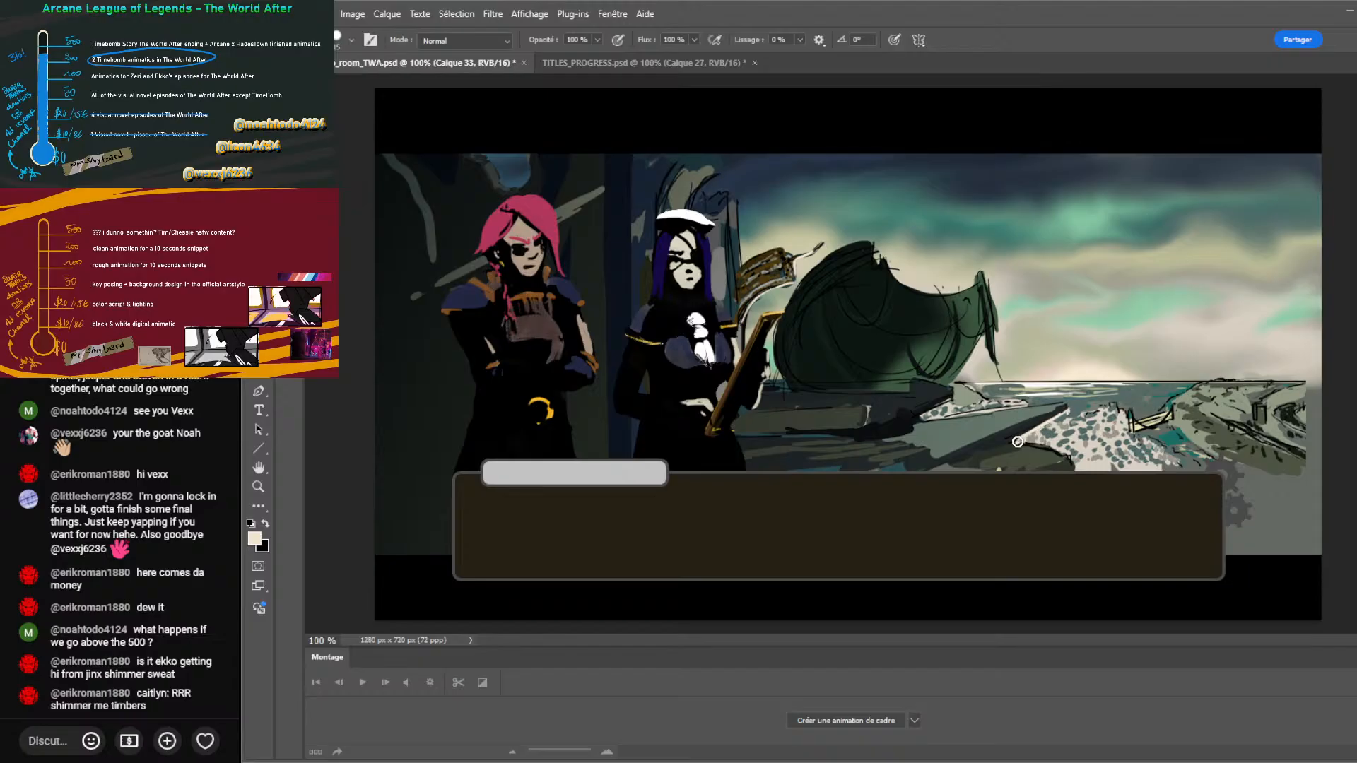
pyautogui.moveTo(1018, 442); pyautogui.dragTo(1066, 454)
# With the characters hidden, add cream highlights along the pale pillar's curved edge, the arch base and the broken opening in the wall.
pyautogui.press('i')
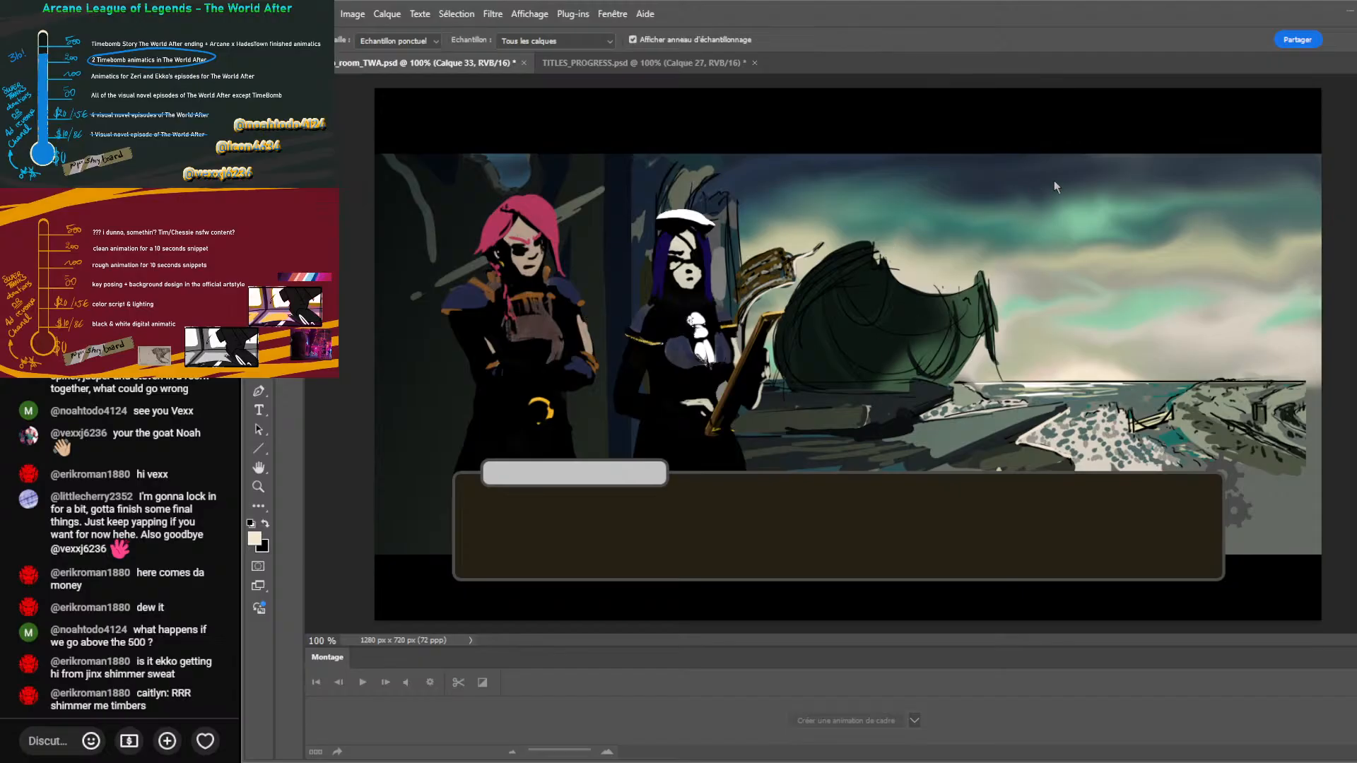
pyautogui.press('b')
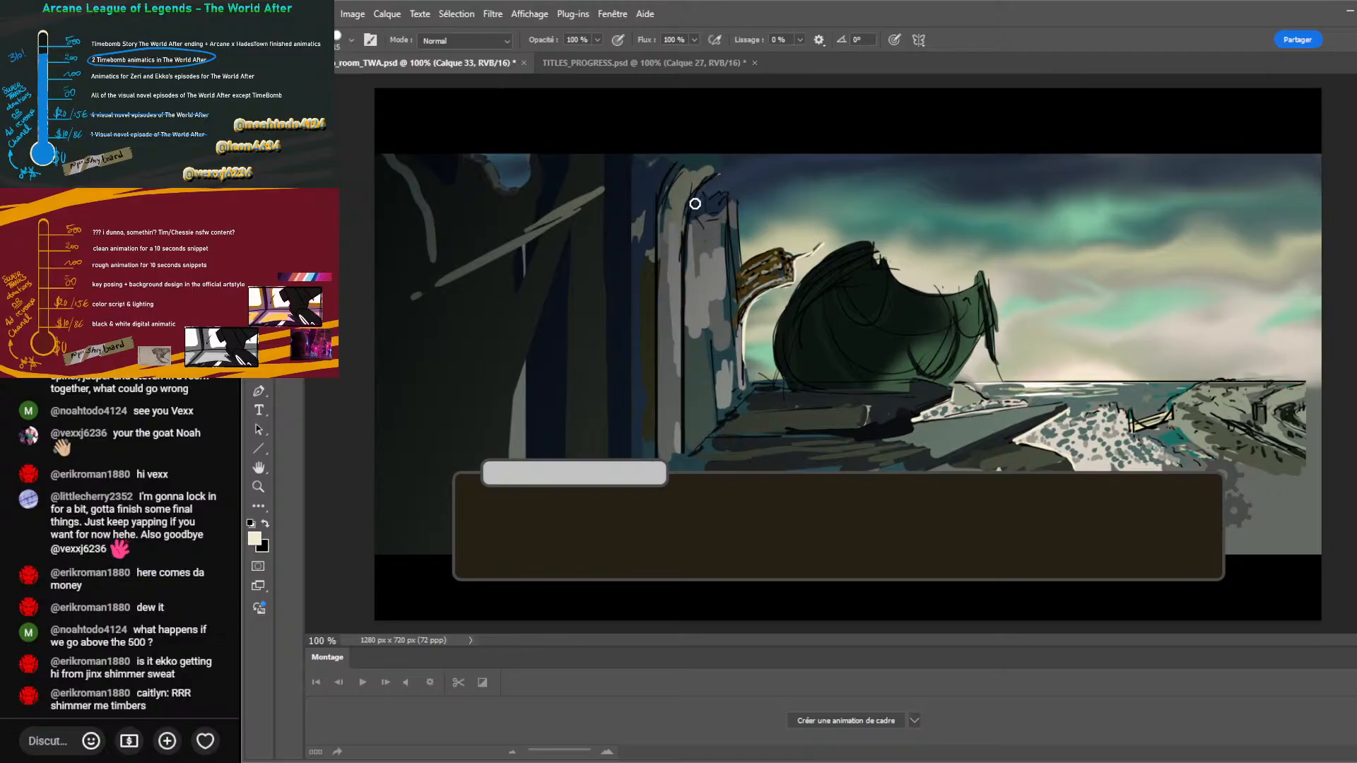
pyautogui.moveTo(695, 203)
pyautogui.mouseDown()
pyautogui.moveTo(718, 171)
pyautogui.moveTo(661, 200)
pyautogui.moveTo(680, 301)
pyautogui.mouseUp()
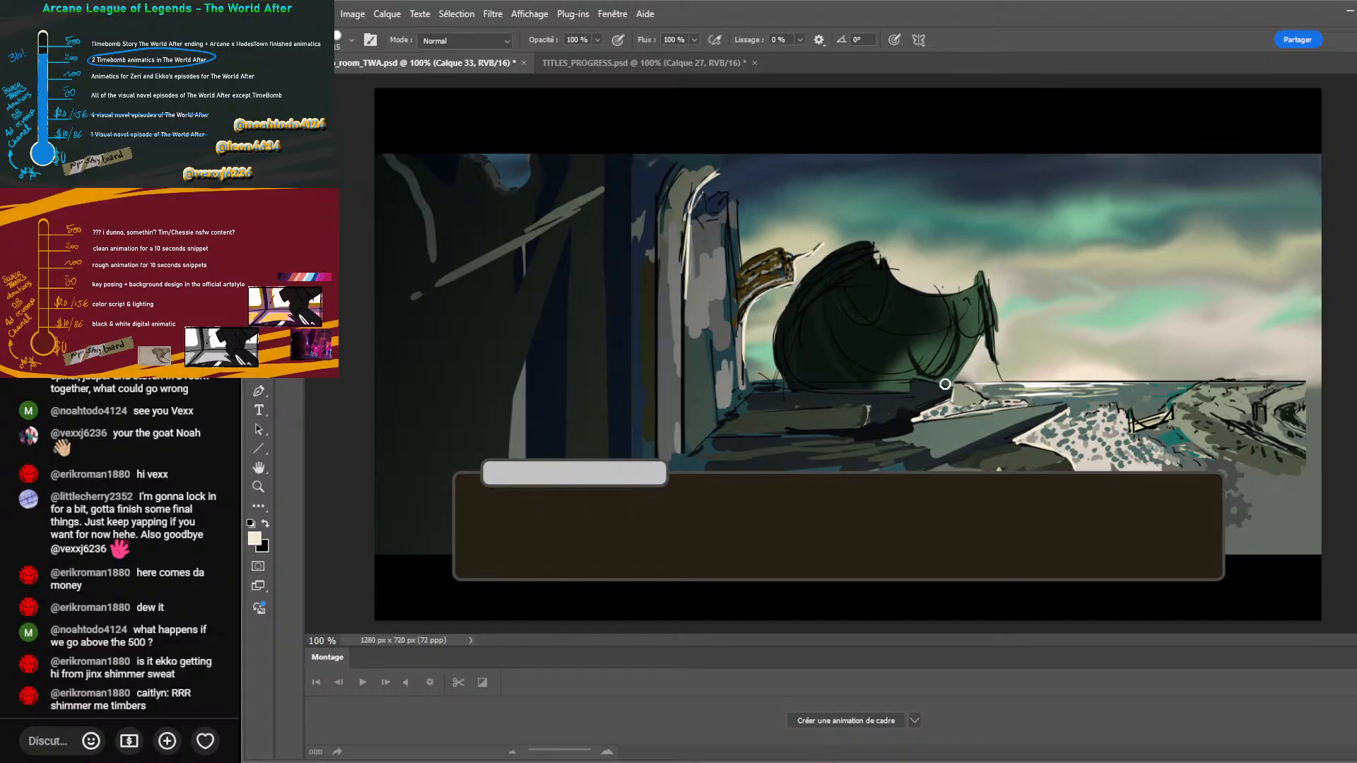
pyautogui.moveTo(762, 378)
pyautogui.mouseDown()
pyautogui.moveTo(780, 381)
pyautogui.moveTo(756, 378)
pyautogui.mouseUp()
pyautogui.moveTo(489, 154)
pyautogui.mouseDown()
pyautogui.moveTo(524, 185)
pyautogui.moveTo(495, 176)
pyautogui.moveTo(491, 151)
pyautogui.mouseUp()
# On layer Calque 28, sketch the capital and stacked upper block of the dark column with thin pale grey lines.
pyautogui.keyDown('ctrl'); pyautogui.click(389, 470); pyautogui.keyUp('ctrl')
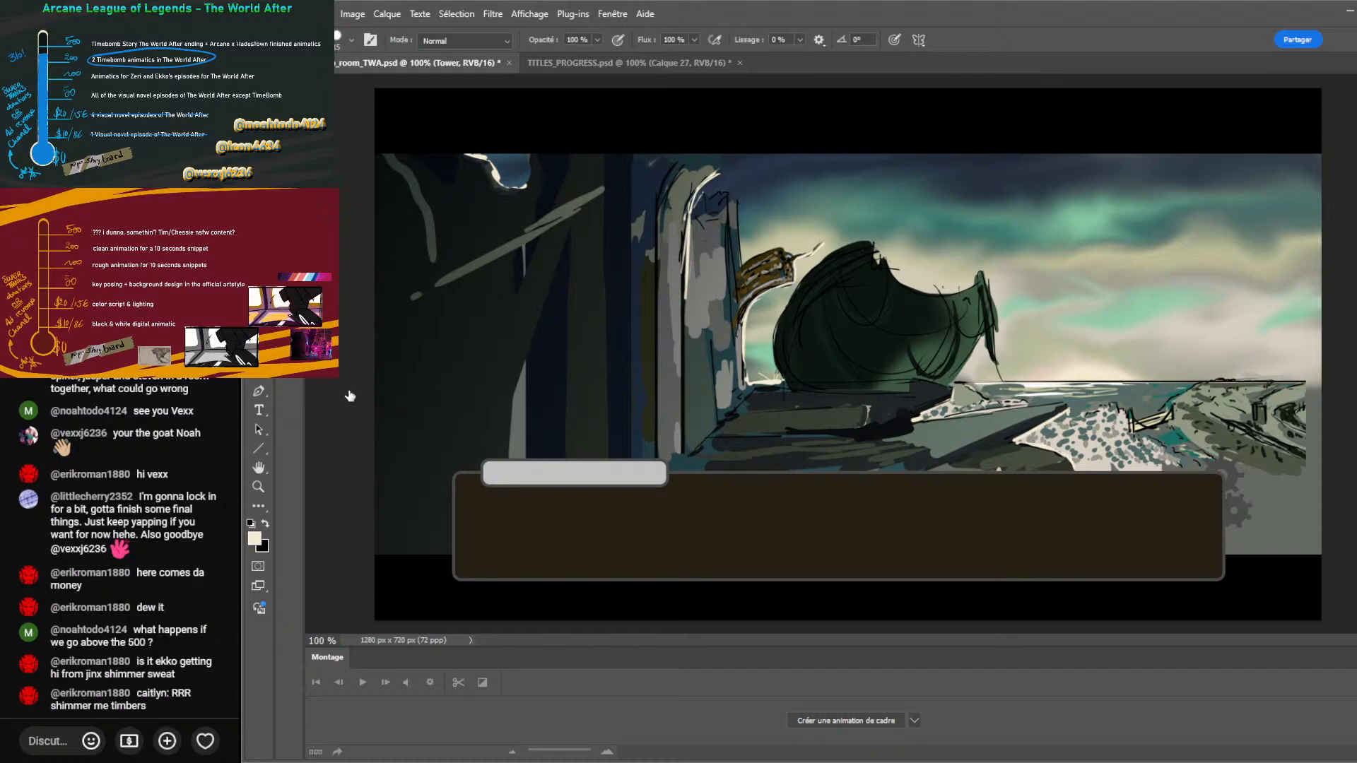
pyautogui.keyDown('ctrl'); pyautogui.click(451, 448); pyautogui.keyUp('ctrl')
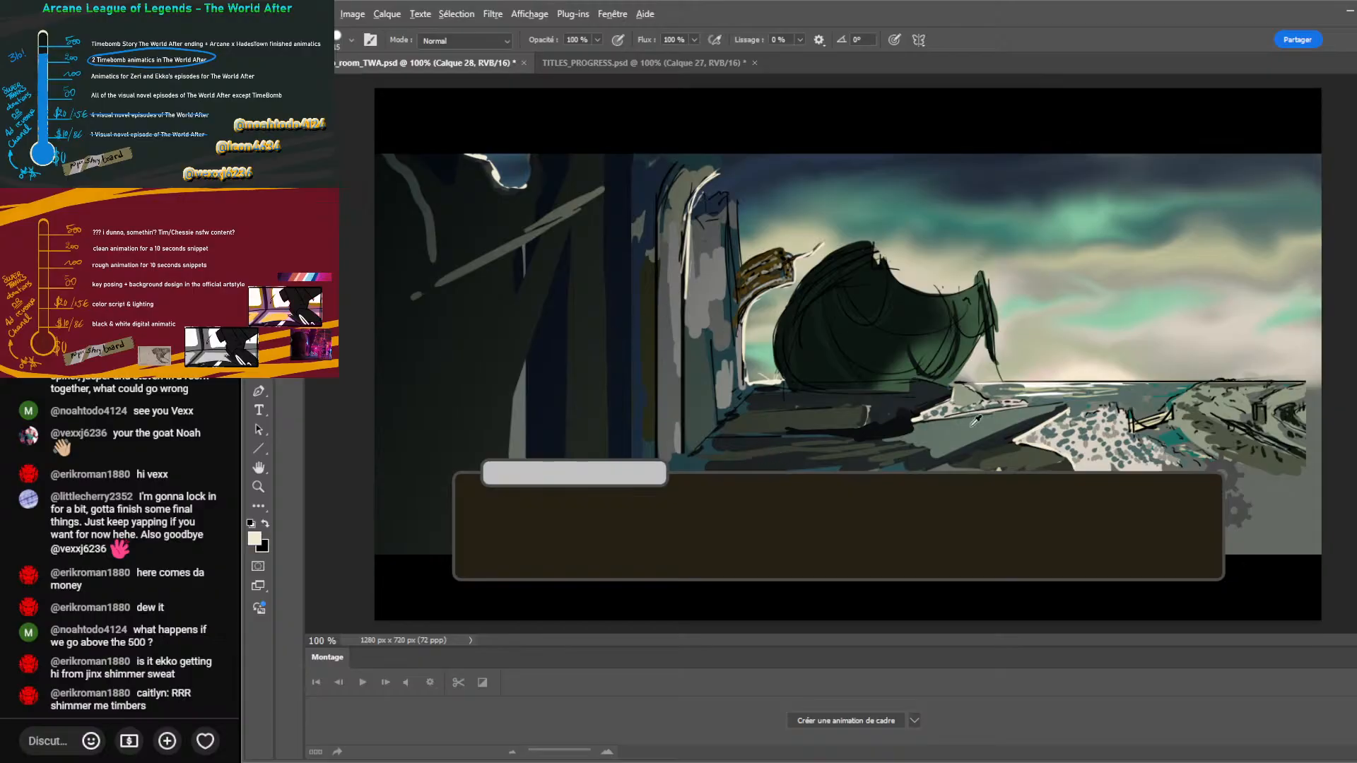
pyautogui.keyDown('alt'); pyautogui.click(943, 387); pyautogui.keyUp('alt')
pyautogui.keyDown('alt'); pyautogui.click(1137, 379); pyautogui.keyUp('alt')
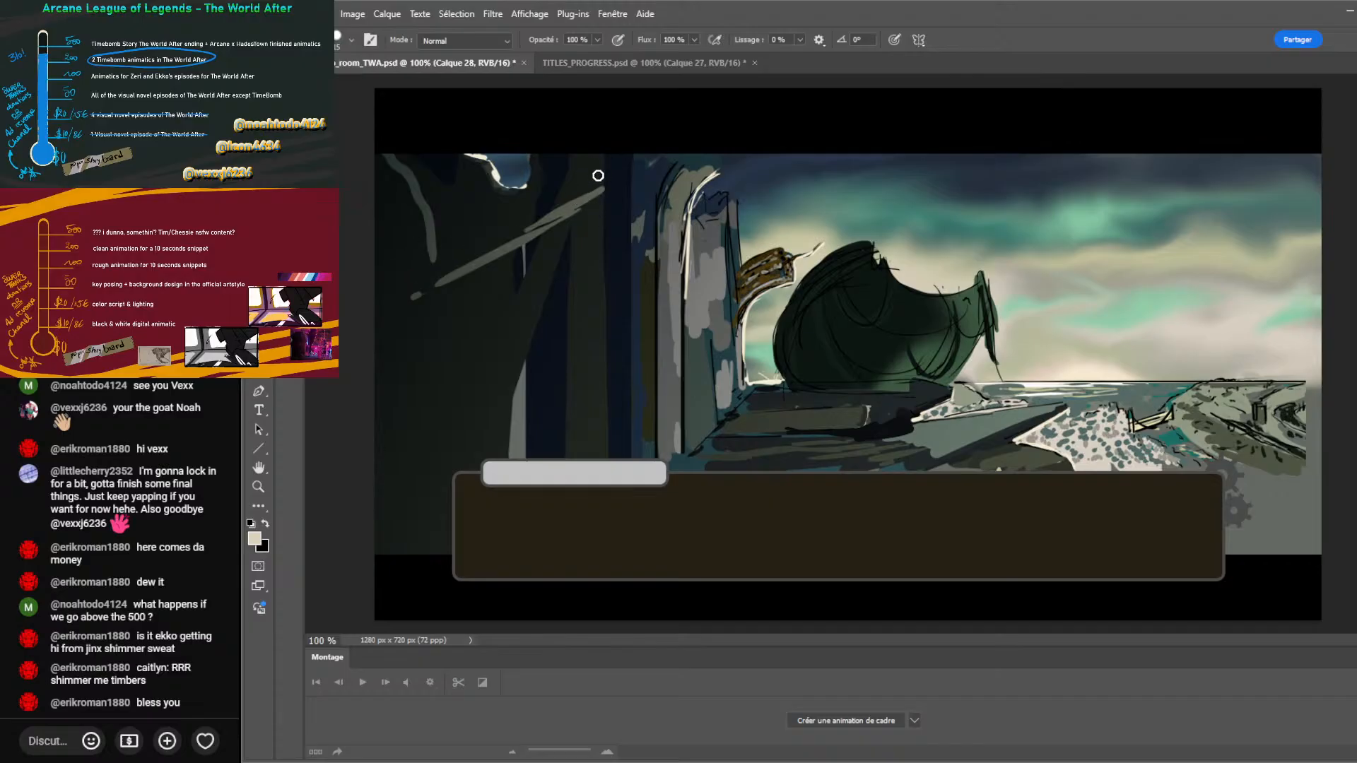
pyautogui.moveTo(588, 182)
pyautogui.mouseDown()
pyautogui.moveTo(638, 192)
pyautogui.moveTo(592, 180)
pyautogui.moveTo(566, 195)
pyautogui.moveTo(603, 185)
pyautogui.moveTo(639, 199)
pyautogui.moveTo(604, 204)
pyautogui.moveTo(630, 213)
pyautogui.moveTo(566, 220)
pyautogui.mouseUp()
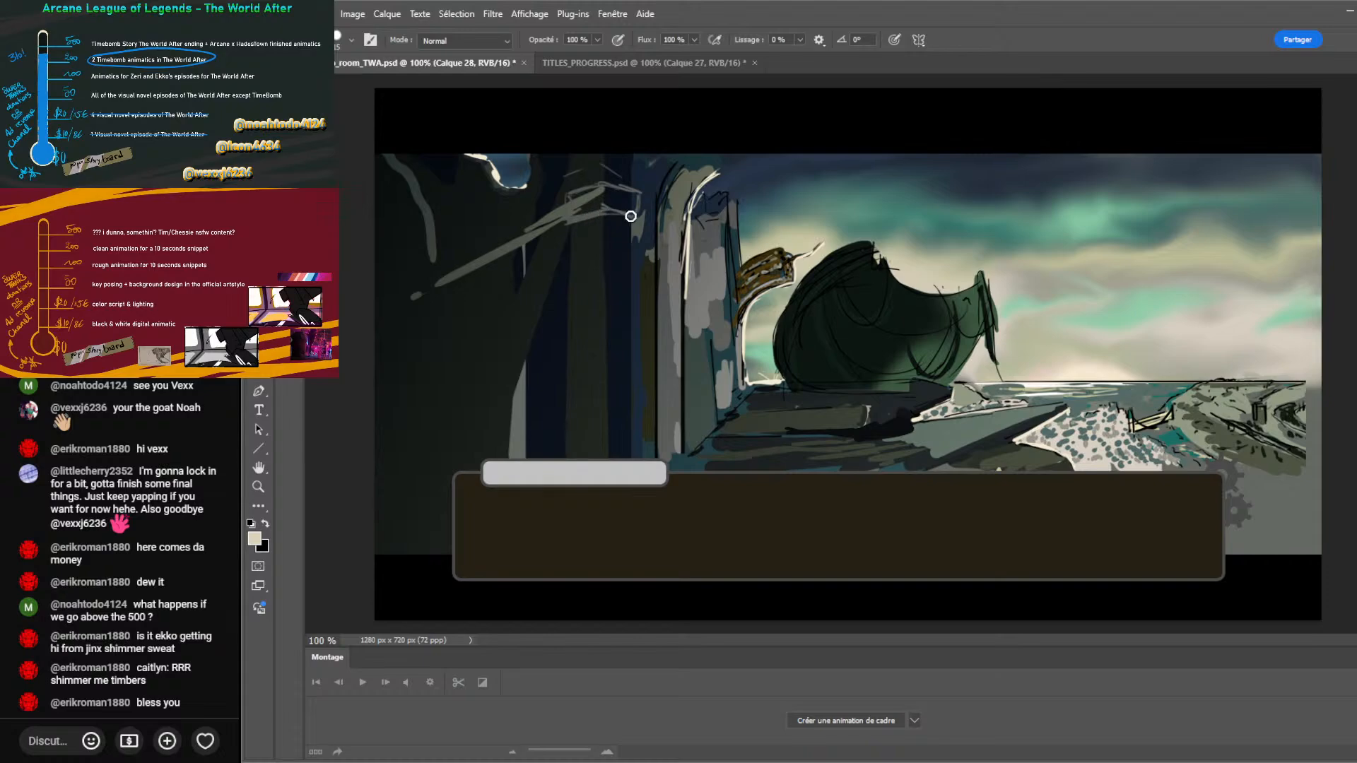
pyautogui.moveTo(614, 180)
pyautogui.mouseDown()
pyautogui.moveTo(561, 188)
pyautogui.moveTo(599, 183)
pyautogui.moveTo(596, 212)
pyautogui.moveTo(589, 175)
pyautogui.moveTo(636, 153)
pyautogui.mouseUp()
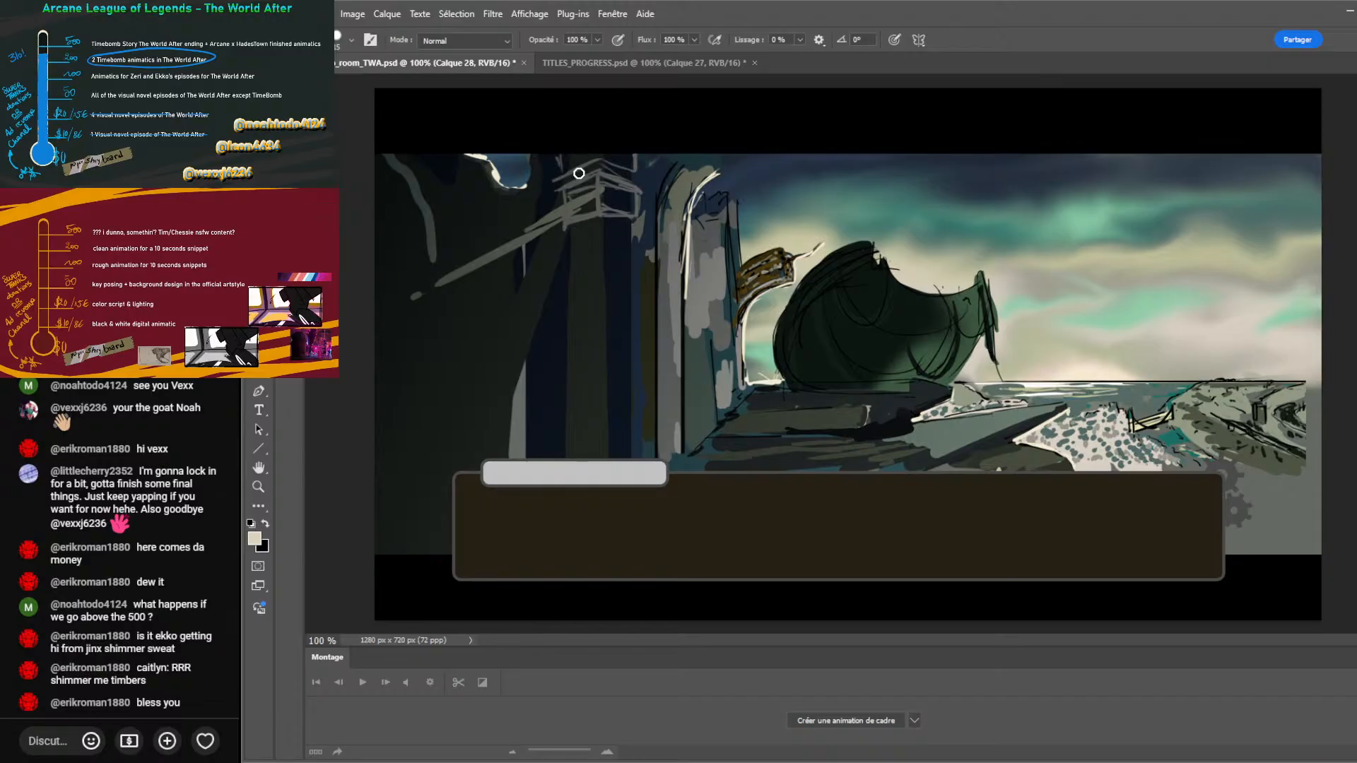
pyautogui.moveTo(552, 170)
pyautogui.mouseDown()
pyautogui.moveTo(553, 186)
pyautogui.moveTo(553, 153)
pyautogui.moveTo(589, 164)
pyautogui.mouseUp()
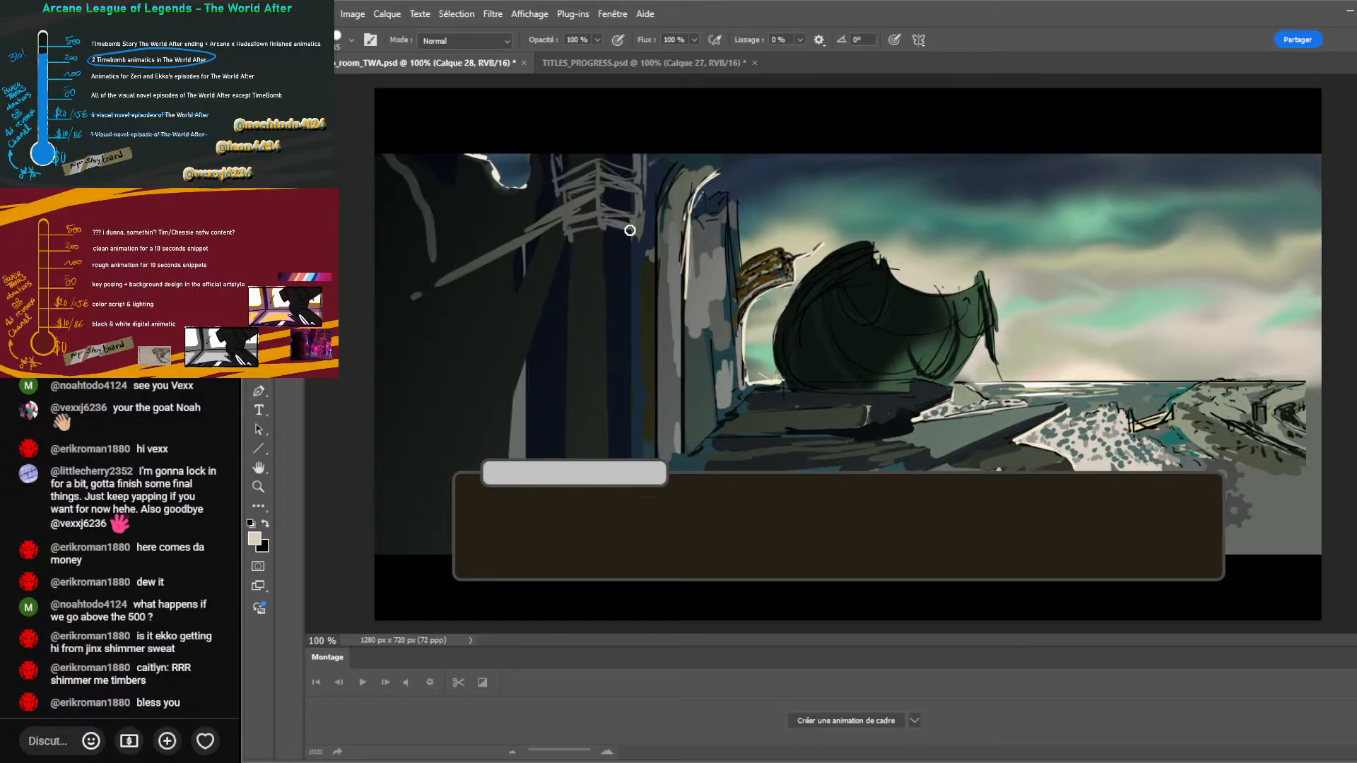
# Draw long pale vertical lines down the column shaft from the capital to mark its edges.
pyautogui.moveTo(602, 231); pyautogui.dragTo(582, 575)
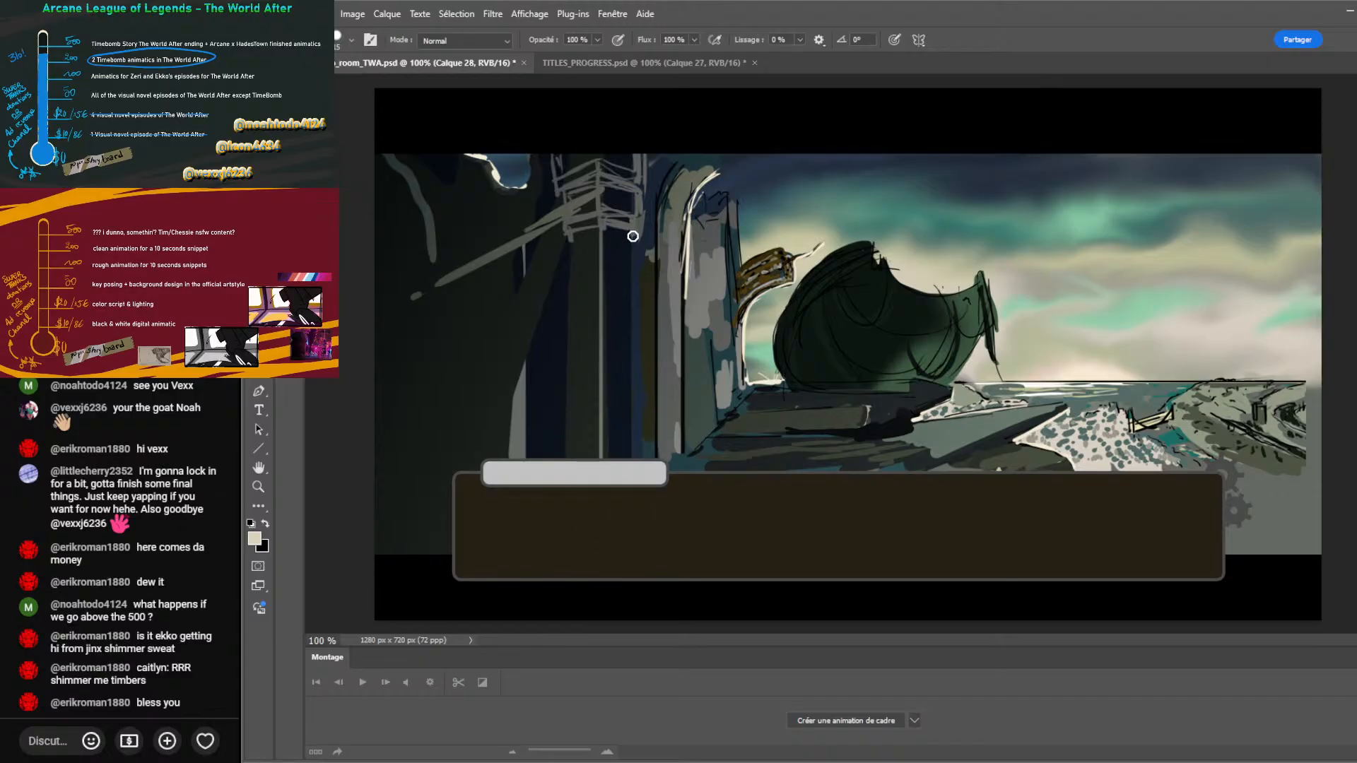
pyautogui.moveTo(633, 236); pyautogui.dragTo(636, 515)
pyautogui.moveTo(569, 235); pyautogui.dragTo(569, 441)
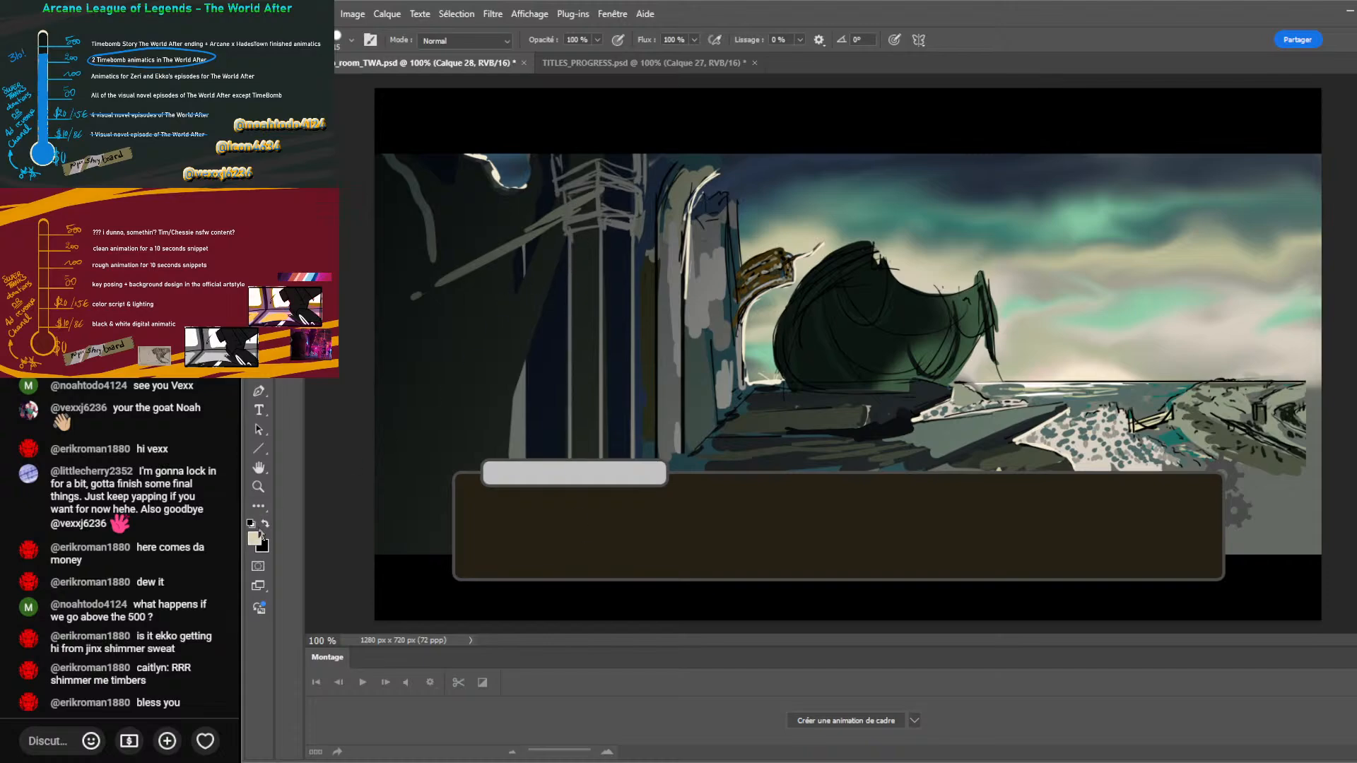
# Fill the column's upper block with dark blue and greenish beige faces, and paint the capital band pale grey.
pyautogui.click(642, 303)
pyautogui.keyDown('alt'); pyautogui.click(622, 257); pyautogui.keyUp('alt')
pyautogui.keyDown('alt'); pyautogui.click(579, 200); pyautogui.keyUp('alt')
pyautogui.keyDown('alt'); pyautogui.click(1255, 165); pyautogui.keyUp('alt')
pyautogui.moveTo(557, 172); pyautogui.dragTo(606, 173)
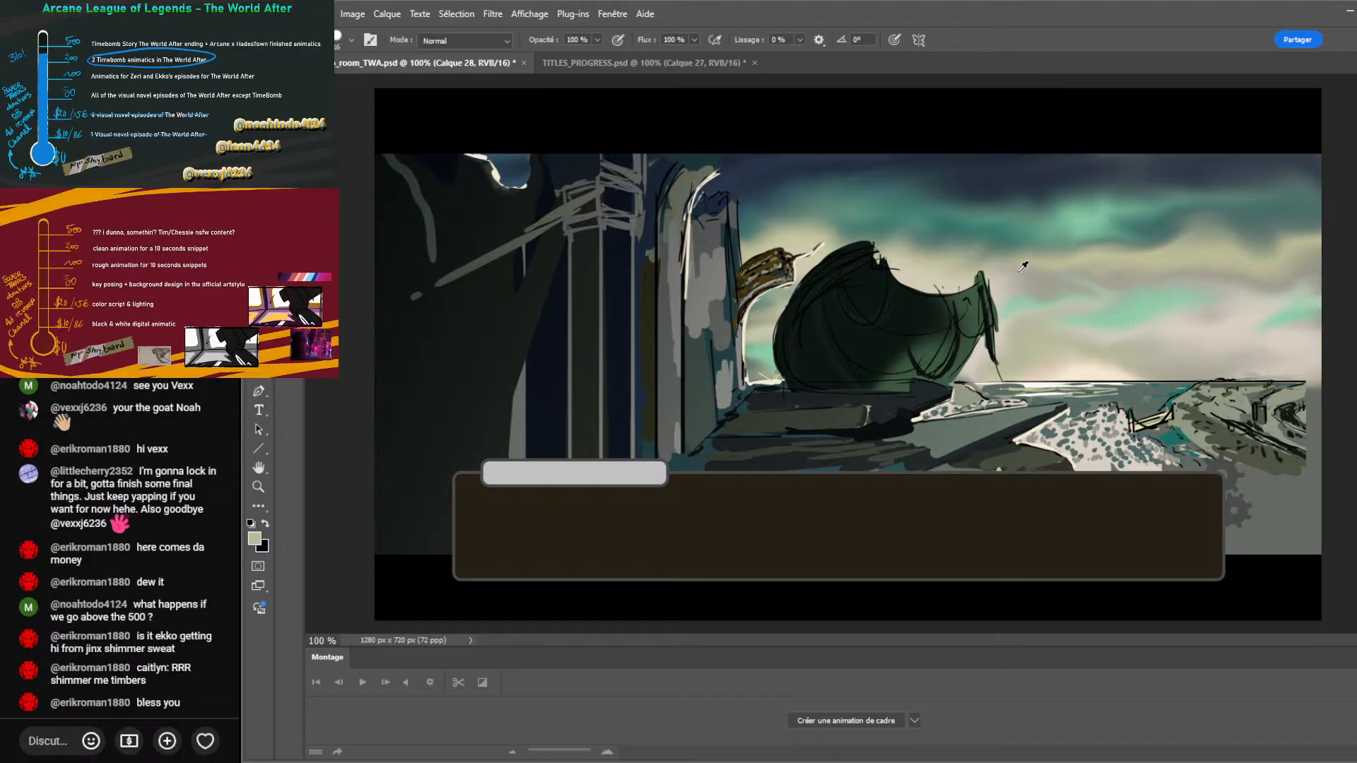
pyautogui.moveTo(603, 157); pyautogui.dragTo(627, 155)
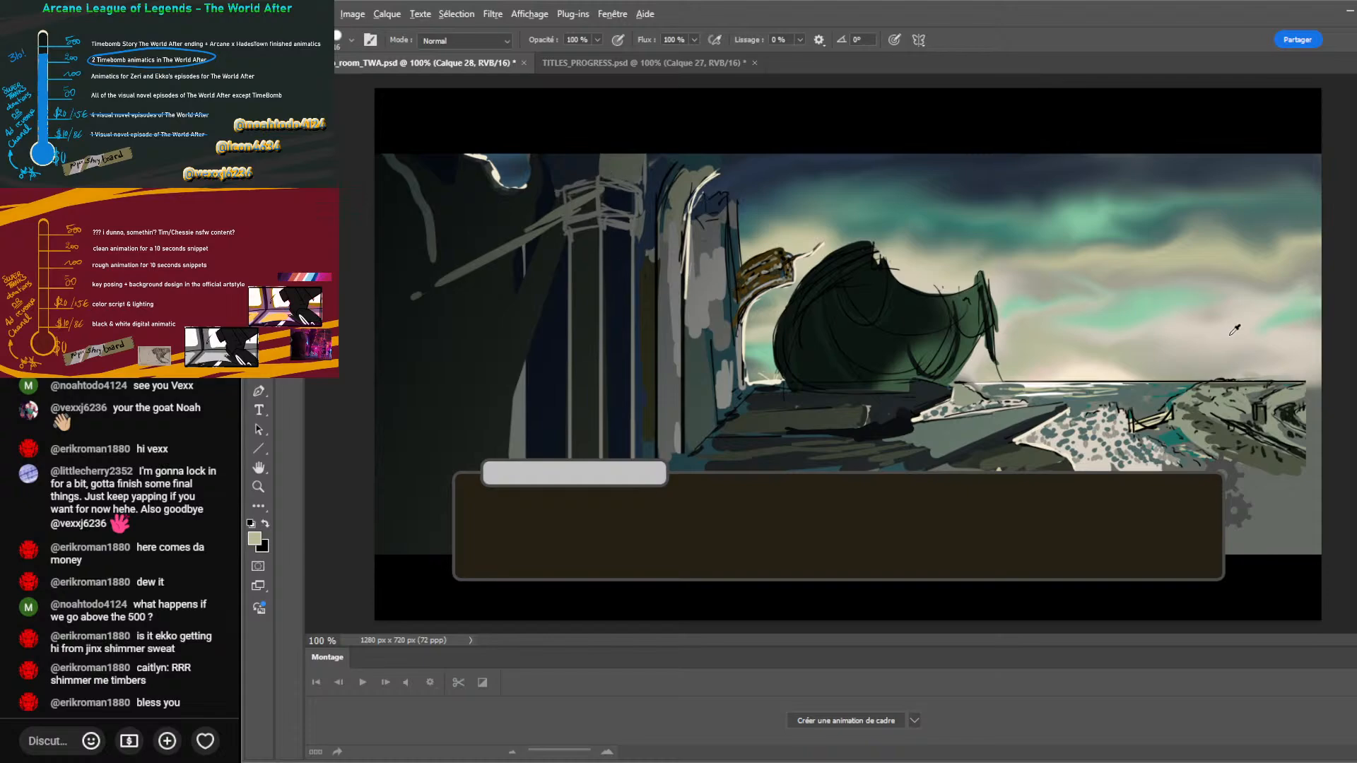
pyautogui.keyDown('alt'); pyautogui.click(1234, 330); pyautogui.keyUp('alt')
pyautogui.moveTo(633, 191)
pyautogui.mouseDown()
pyautogui.moveTo(607, 189)
pyautogui.moveTo(633, 257)
pyautogui.moveTo(618, 255)
pyautogui.moveTo(668, 222)
pyautogui.mouseUp()
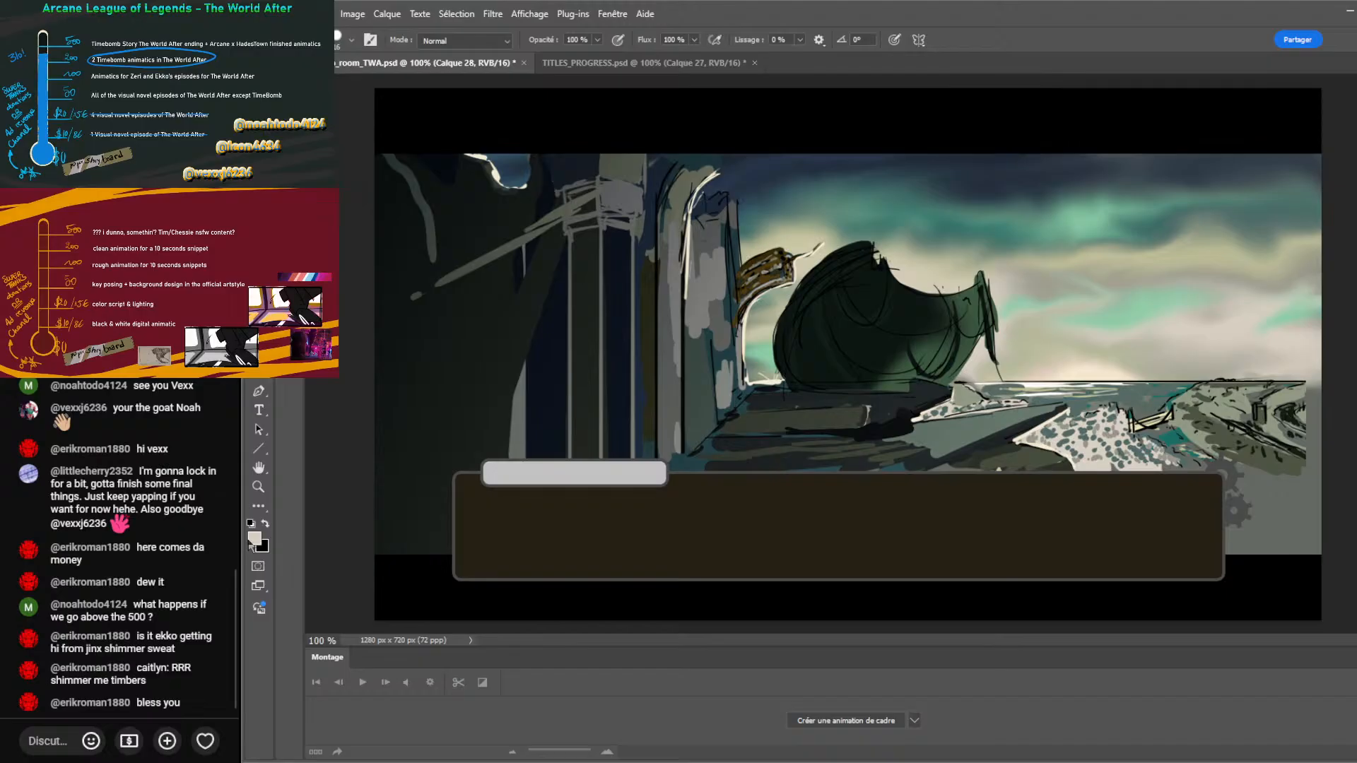
# Paint ochre and dark brown trim and shadows on the column's upper block and capital.
pyautogui.press('i')
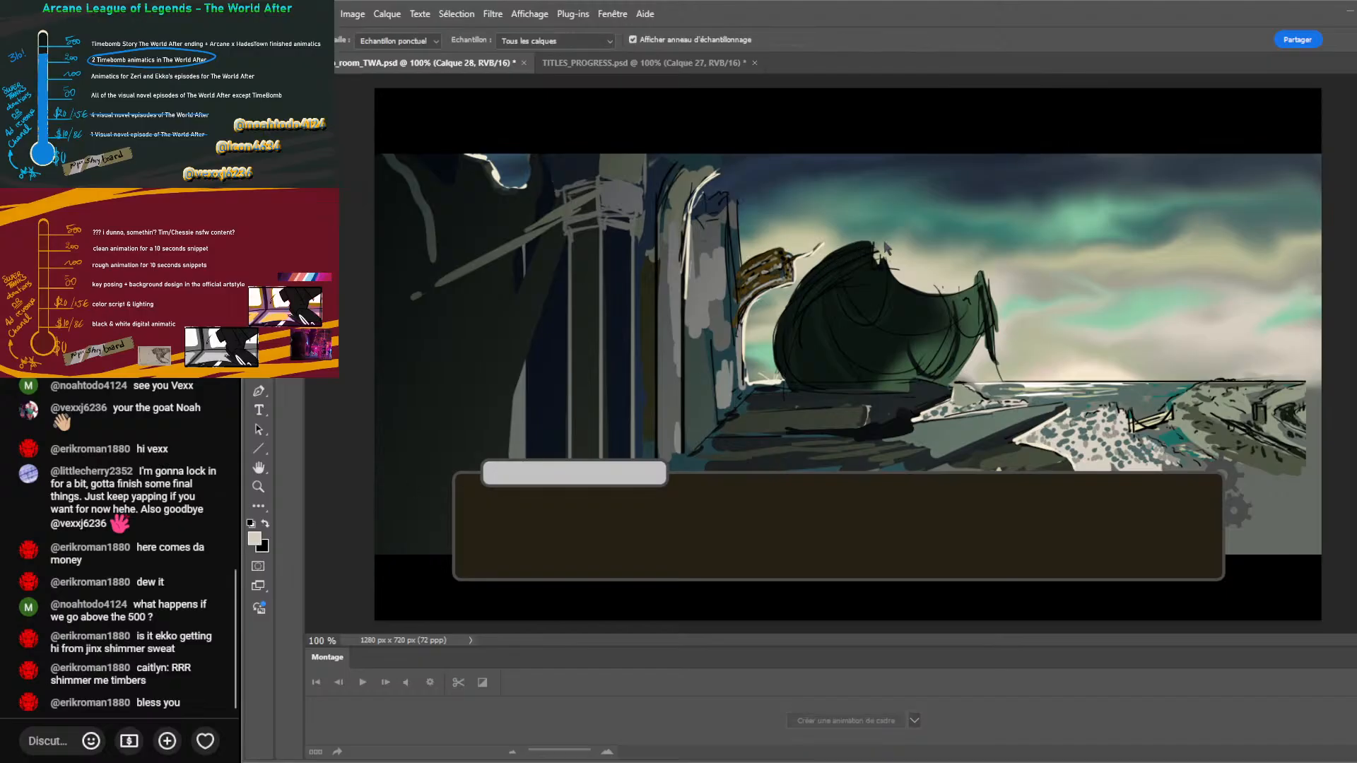
pyautogui.click(1008, 188)
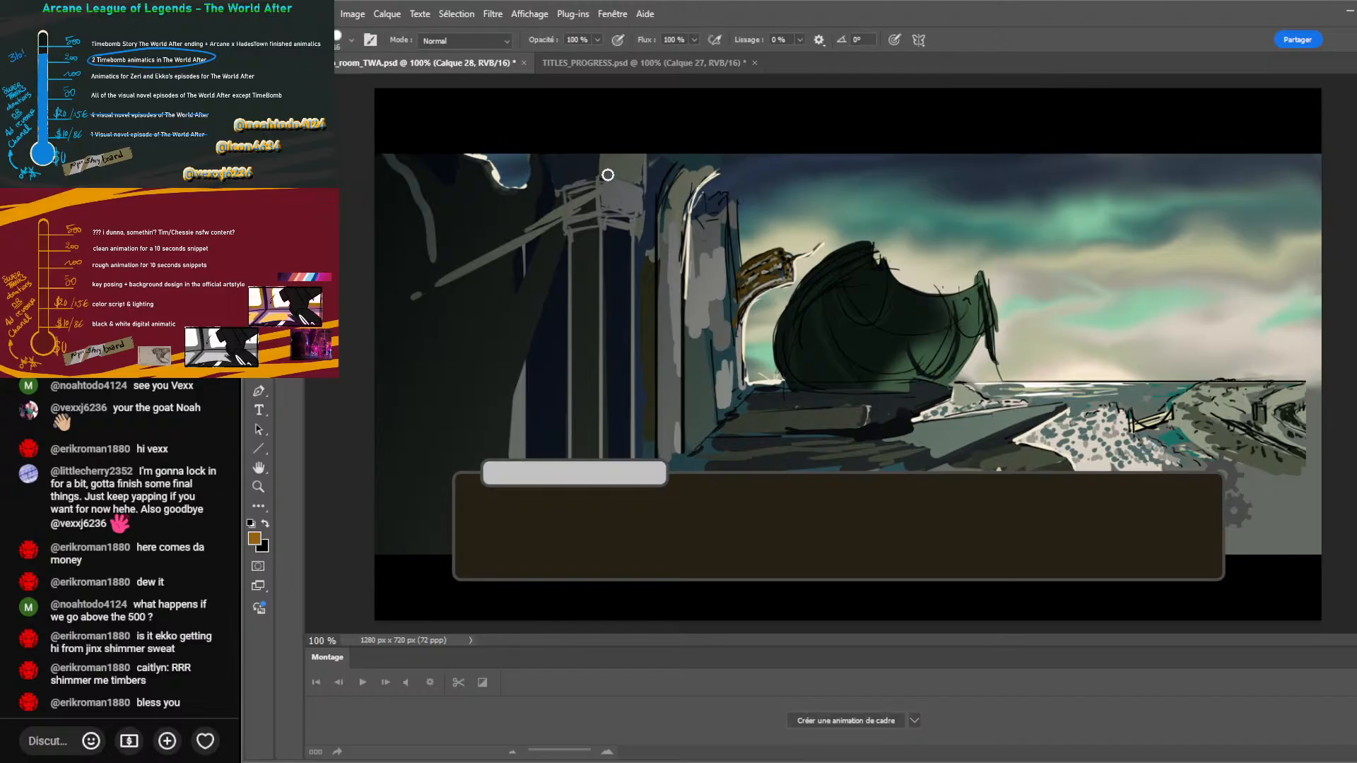
pyautogui.moveTo(601, 175)
pyautogui.mouseDown()
pyautogui.moveTo(643, 176)
pyautogui.moveTo(654, 151)
pyautogui.moveTo(645, 164)
pyautogui.mouseUp()
pyautogui.moveTo(634, 235)
pyautogui.mouseDown()
pyautogui.moveTo(642, 219)
pyautogui.moveTo(591, 212)
pyautogui.mouseUp()
pyautogui.keyDown('alt'); pyautogui.click(1295, 323); pyautogui.keyUp('alt')
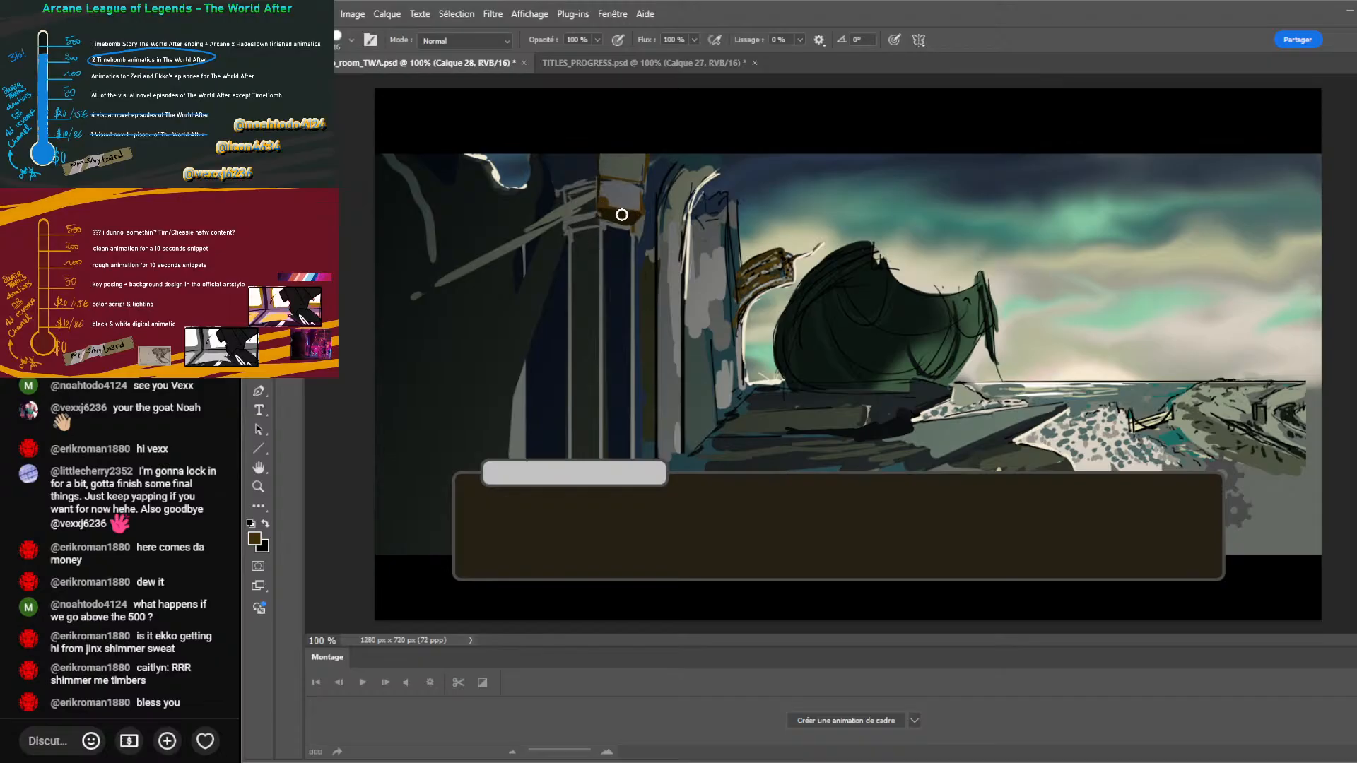
pyautogui.moveTo(596, 212); pyautogui.dragTo(576, 225)
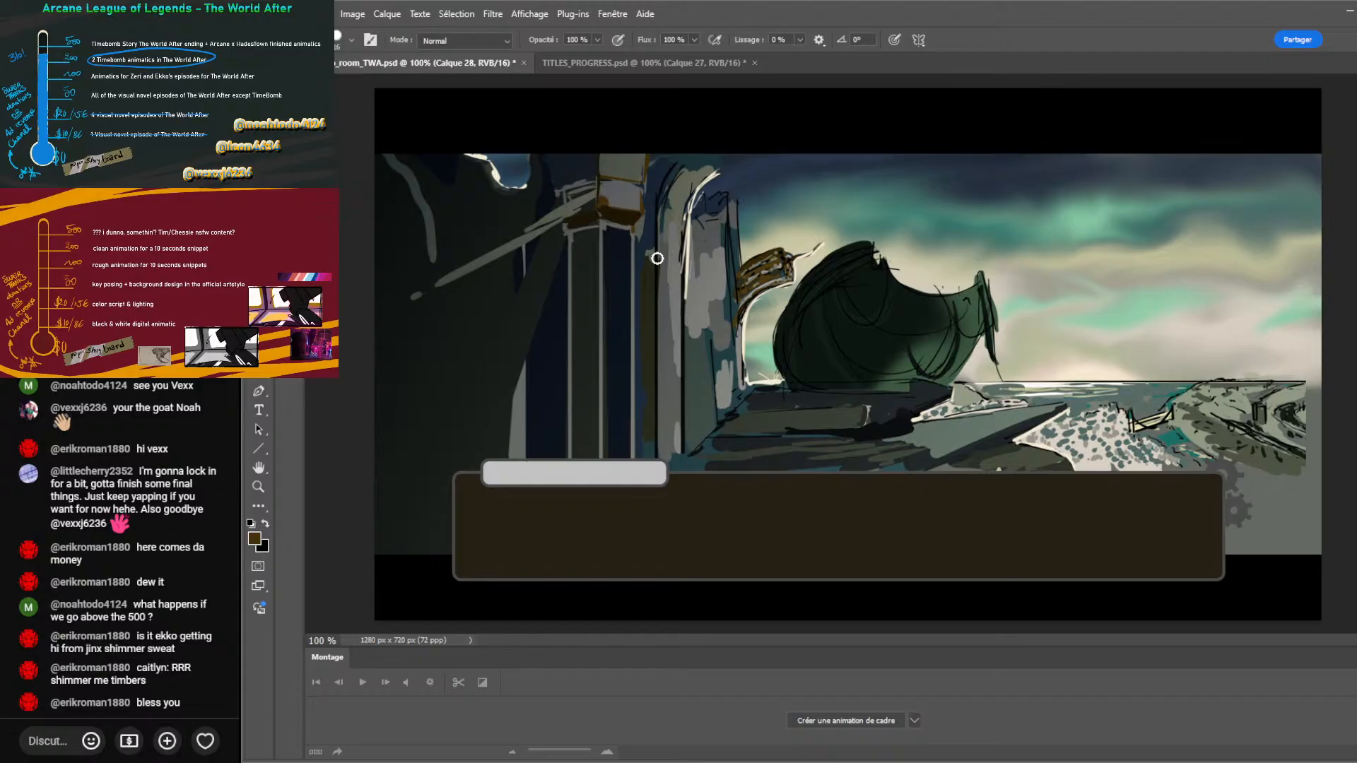
# Draw thin grey-blue panel lines across the dark wall beside the column, hiding the dialogue box to reach its lower part.
pyautogui.keyDown('alt'); pyautogui.click(1297, 396); pyautogui.keyUp('alt')
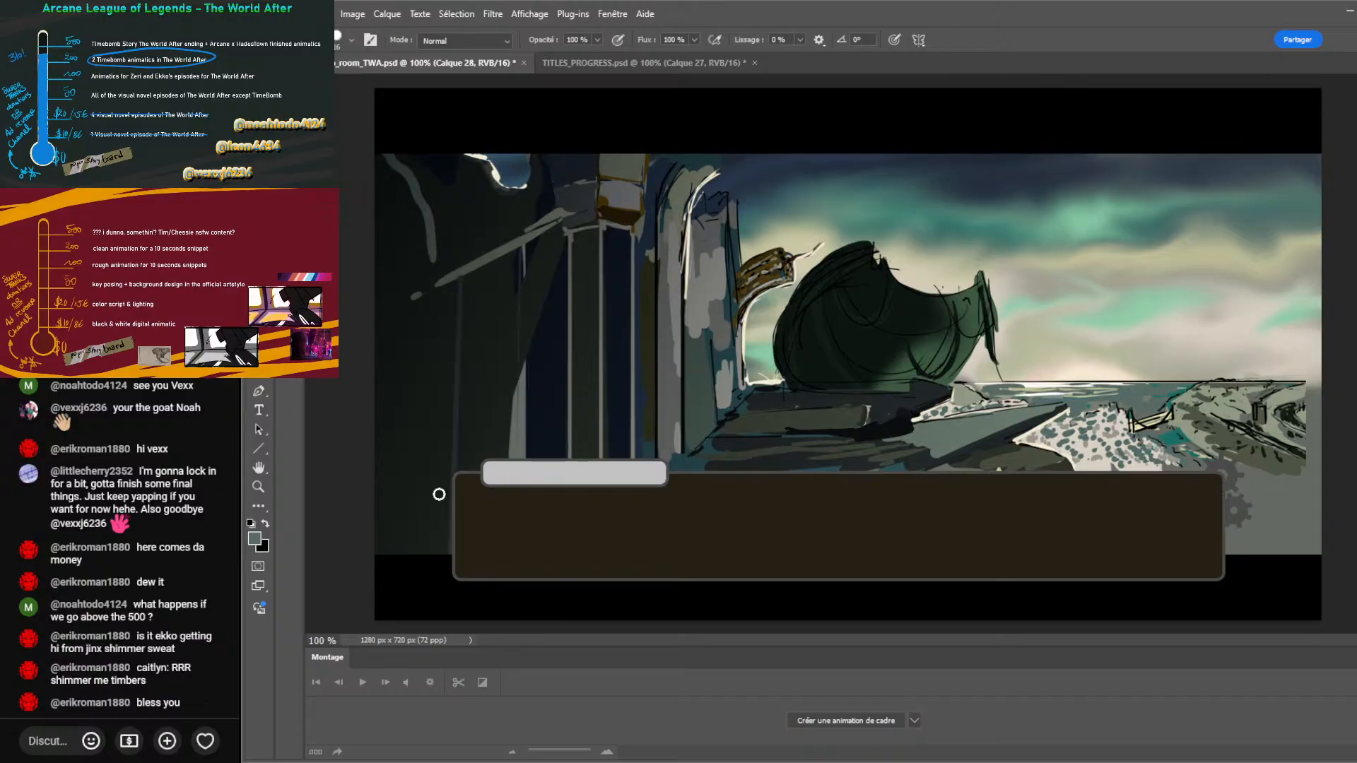
pyautogui.moveTo(457, 282); pyautogui.dragTo(457, 475)
pyautogui.moveTo(412, 297)
pyautogui.mouseDown()
pyautogui.moveTo(412, 490)
pyautogui.moveTo(440, 530)
pyautogui.mouseUp()
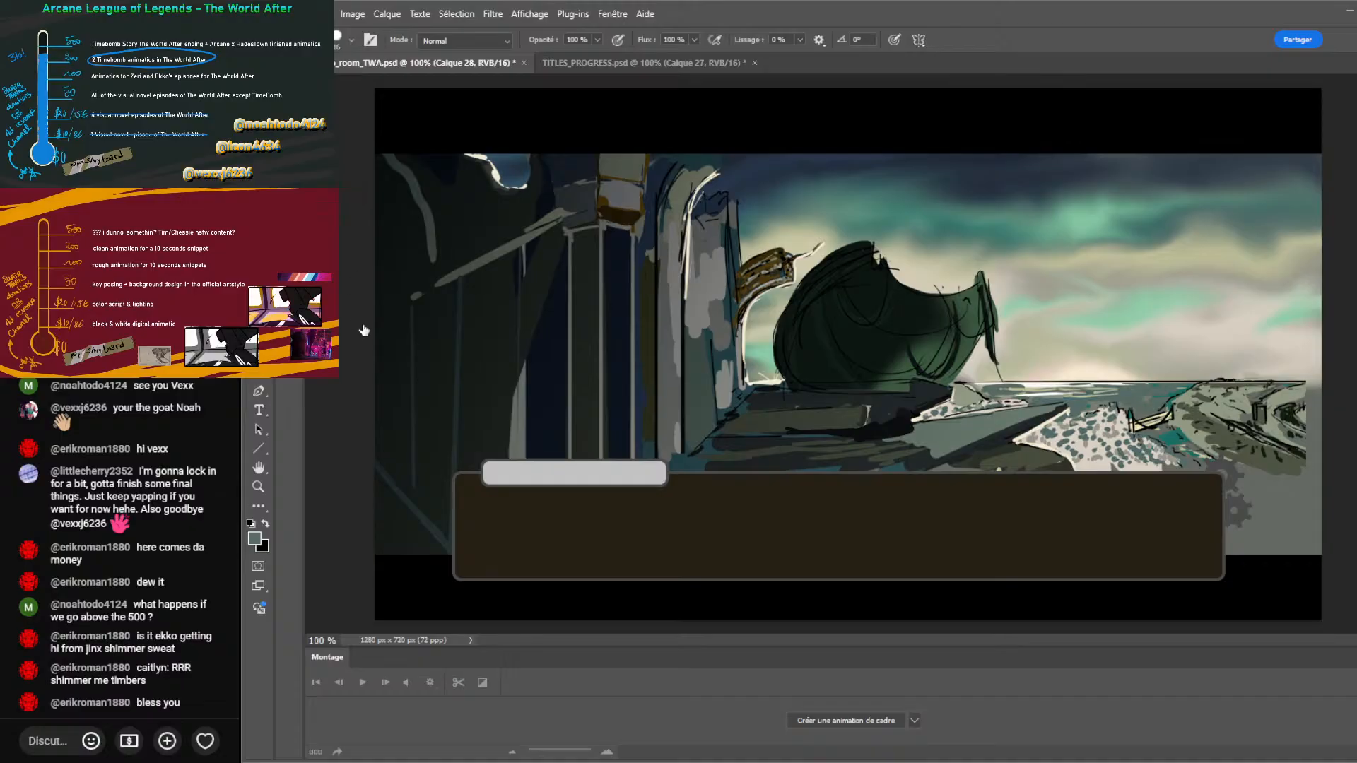
pyautogui.hotkey('ctrl', ',')
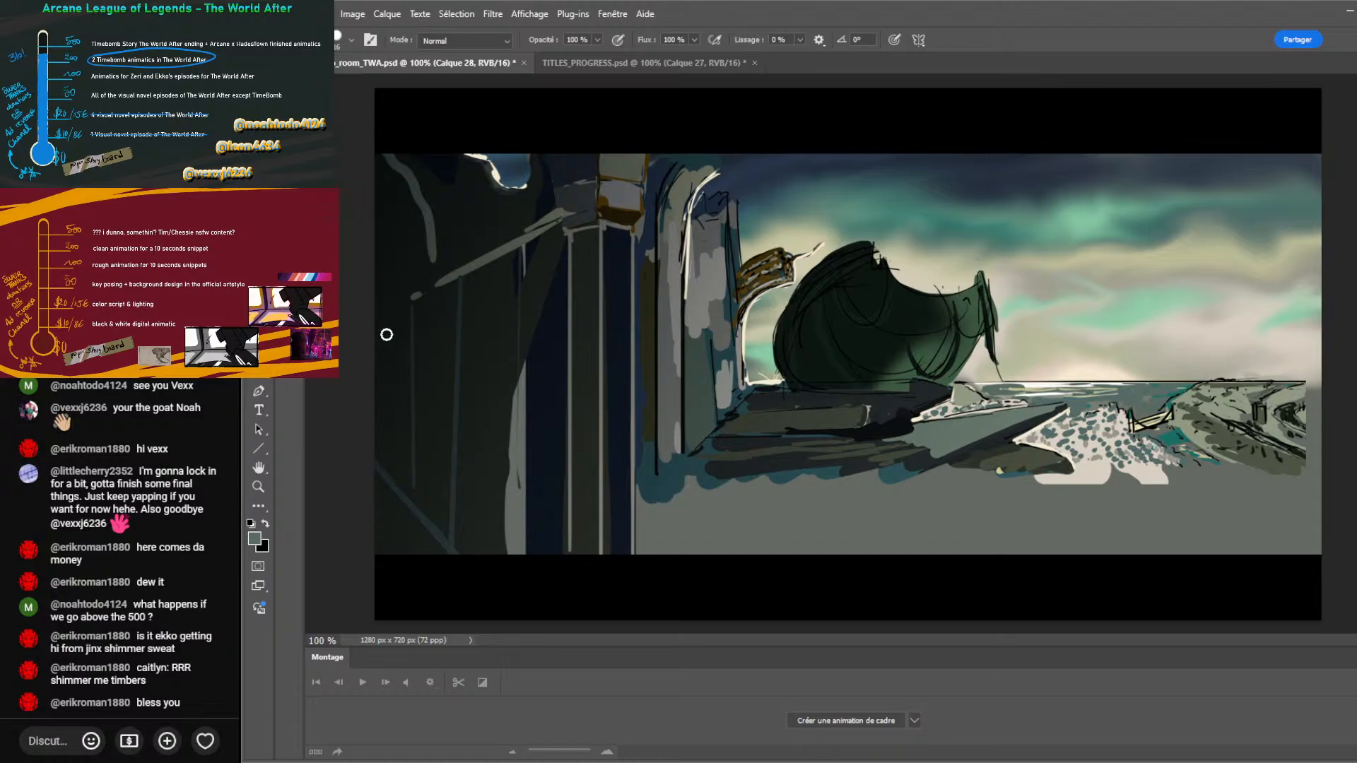
pyautogui.moveTo(567, 260)
pyautogui.mouseDown()
pyautogui.moveTo(541, 273)
pyautogui.moveTo(559, 248)
pyautogui.moveTo(490, 274)
pyautogui.moveTo(369, 346)
pyautogui.mouseUp()
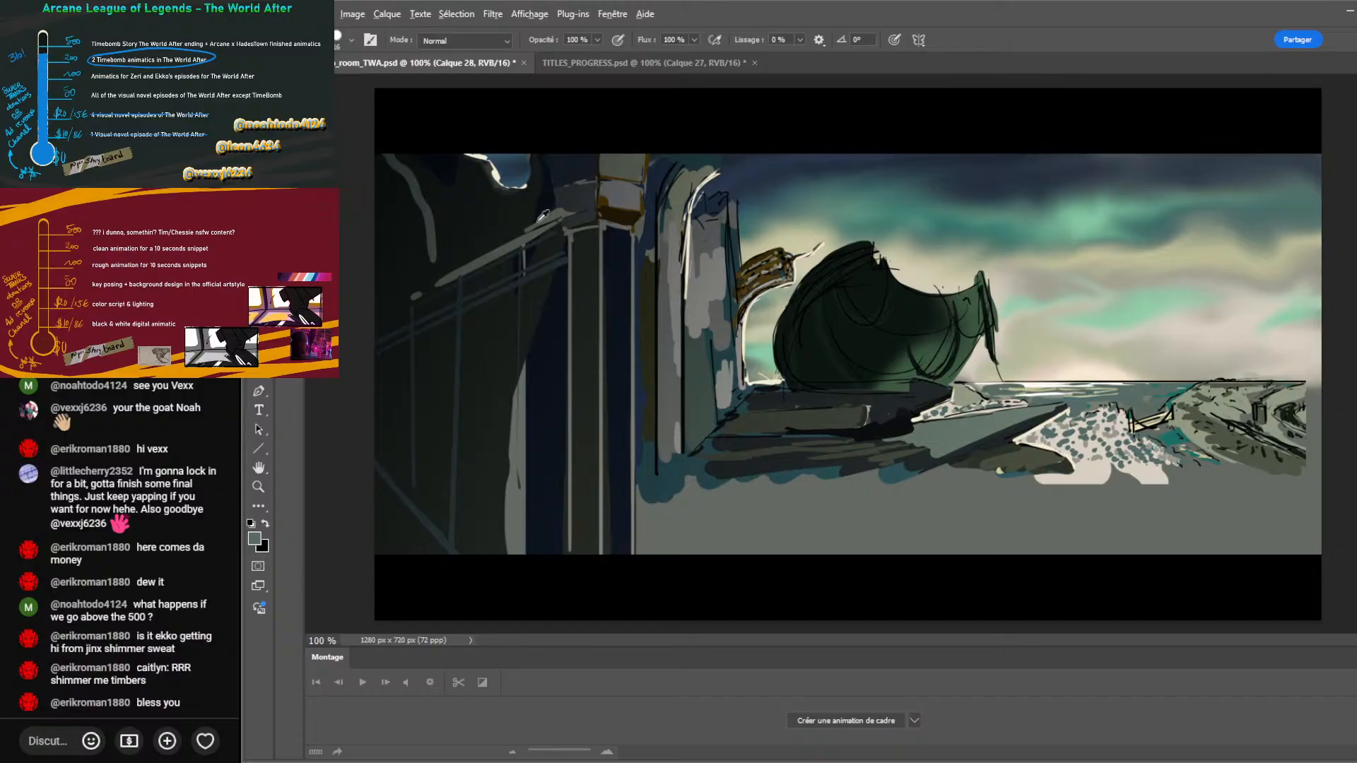
# Turn the pale curved stroke on the upper wall into a dark notched arch and add a small round detail above the railing.
pyautogui.keyDown('alt'); pyautogui.click(557, 209); pyautogui.keyUp('alt')
pyautogui.keyDown('alt'); pyautogui.click(456, 246); pyautogui.keyUp('alt')
pyautogui.moveTo(396, 164); pyautogui.dragTo(424, 228)
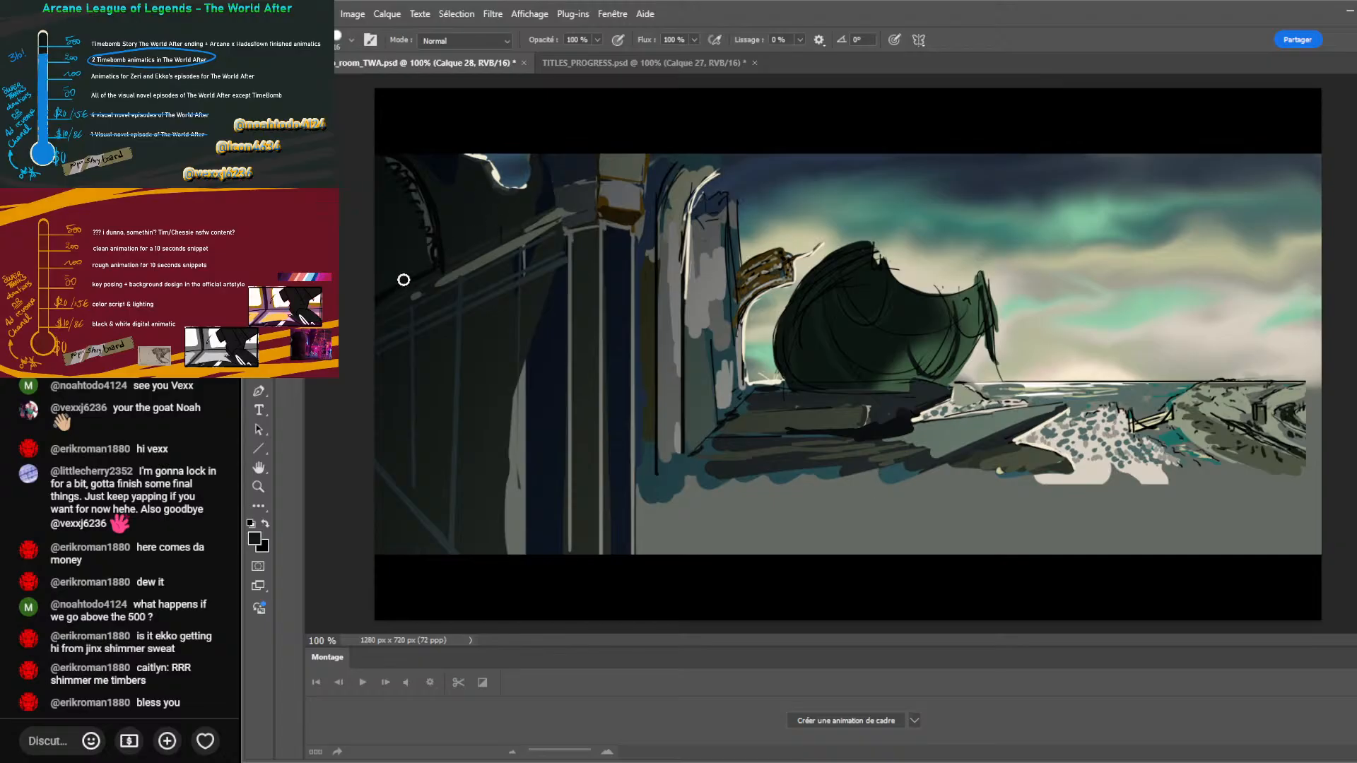
pyautogui.keyDown('alt'); pyautogui.click(498, 249); pyautogui.keyUp('alt')
pyautogui.keyDown('alt'); pyautogui.click(726, 281); pyautogui.keyUp('alt')
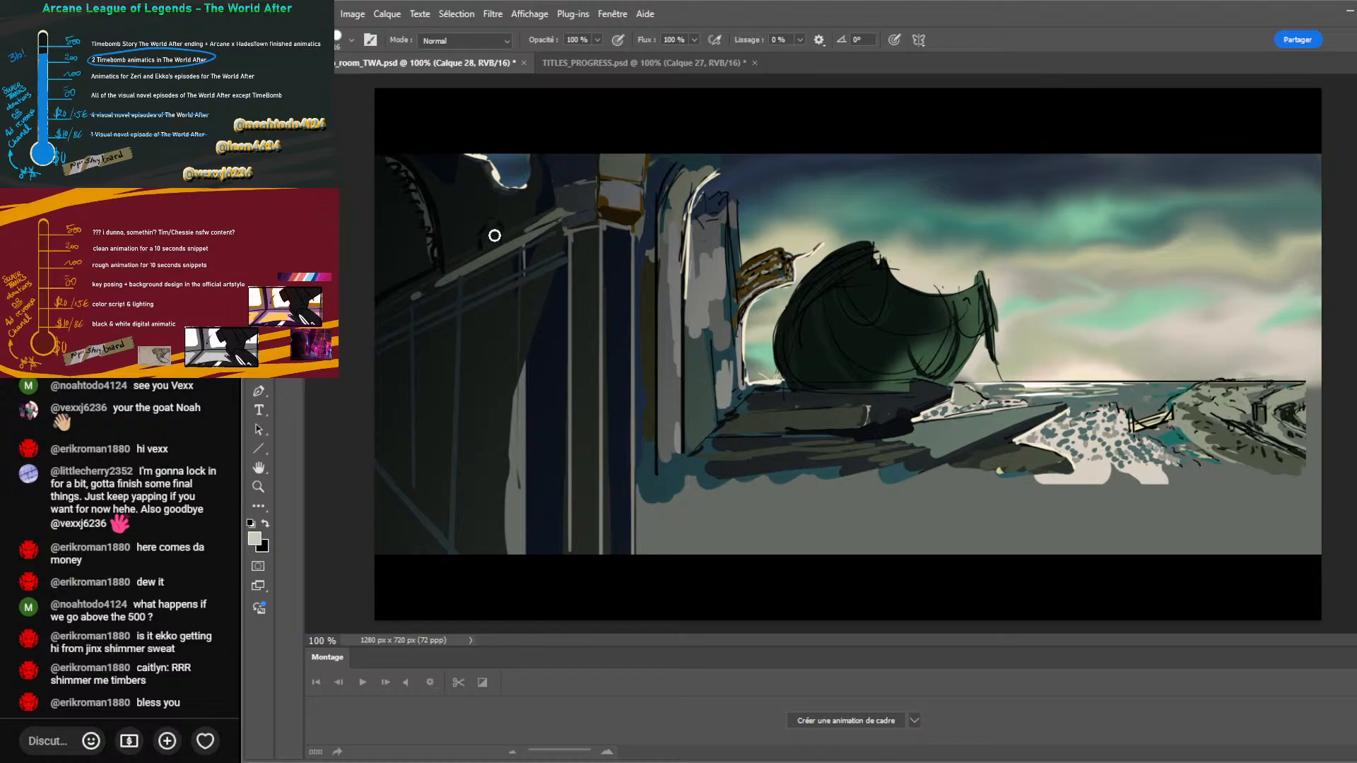
pyautogui.keyDown('alt'); pyautogui.click(552, 216); pyautogui.keyUp('alt')
# Block in the empty foreground below the rocks with a dark blue-grey mass bounded by an olive-grey edge.
pyautogui.keyDown('alt'); pyautogui.click(1054, 459); pyautogui.keyUp('alt')
pyautogui.moveTo(1064, 468)
pyautogui.mouseDown()
pyautogui.moveTo(954, 500)
pyautogui.moveTo(1023, 513)
pyautogui.moveTo(1082, 562)
pyautogui.mouseUp()
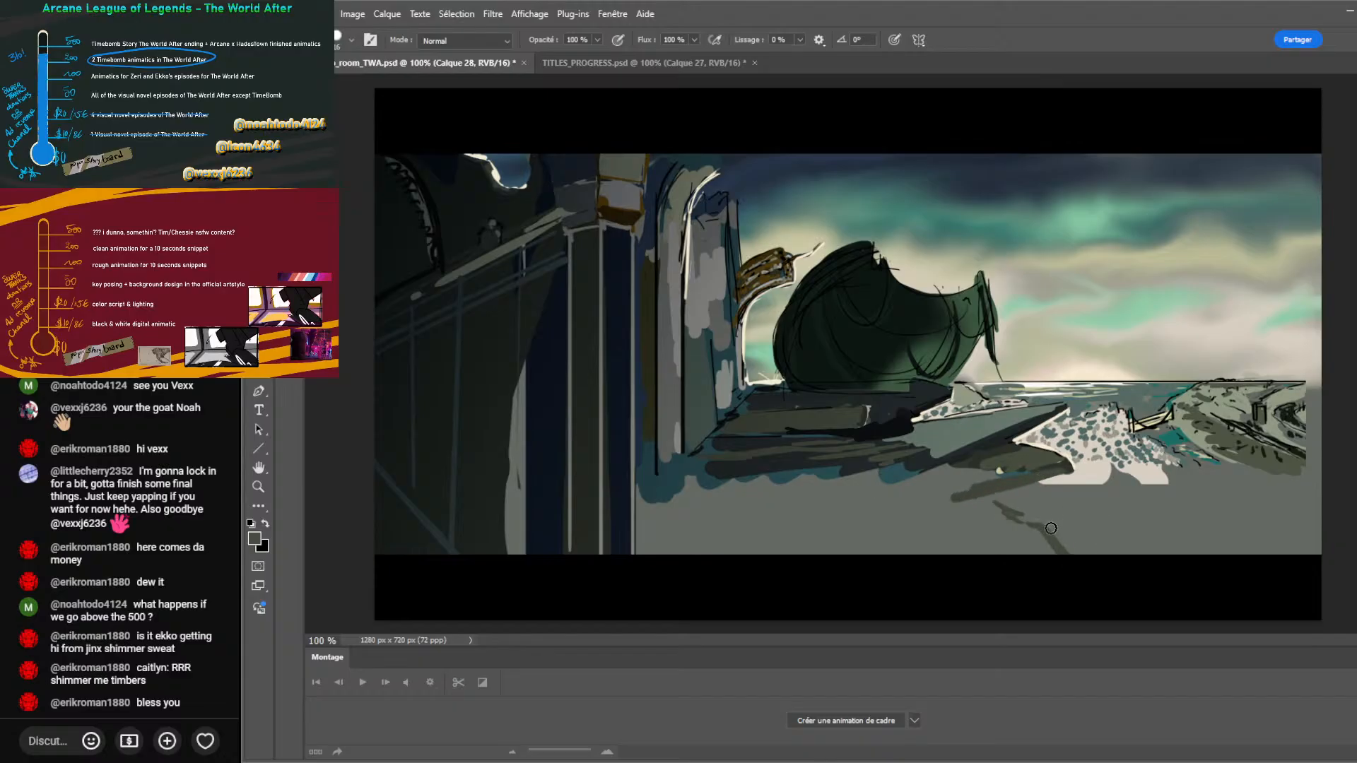
pyautogui.moveTo(1003, 502)
pyautogui.mouseDown()
pyautogui.moveTo(933, 500)
pyautogui.moveTo(862, 506)
pyautogui.mouseUp()
pyautogui.keyDown('alt'); pyautogui.click(970, 451); pyautogui.keyUp('alt')
pyautogui.moveTo(948, 464)
pyautogui.mouseDown()
pyautogui.moveTo(745, 563)
pyautogui.moveTo(717, 560)
pyautogui.moveTo(822, 504)
pyautogui.moveTo(650, 552)
pyautogui.moveTo(747, 504)
pyautogui.moveTo(691, 494)
pyautogui.moveTo(888, 484)
pyautogui.moveTo(887, 506)
pyautogui.moveTo(1018, 475)
pyautogui.moveTo(931, 482)
pyautogui.moveTo(980, 480)
pyautogui.moveTo(972, 520)
pyautogui.moveTo(989, 506)
pyautogui.moveTo(1050, 568)
pyautogui.moveTo(998, 545)
pyautogui.moveTo(855, 536)
pyautogui.moveTo(829, 558)
pyautogui.mouseUp()
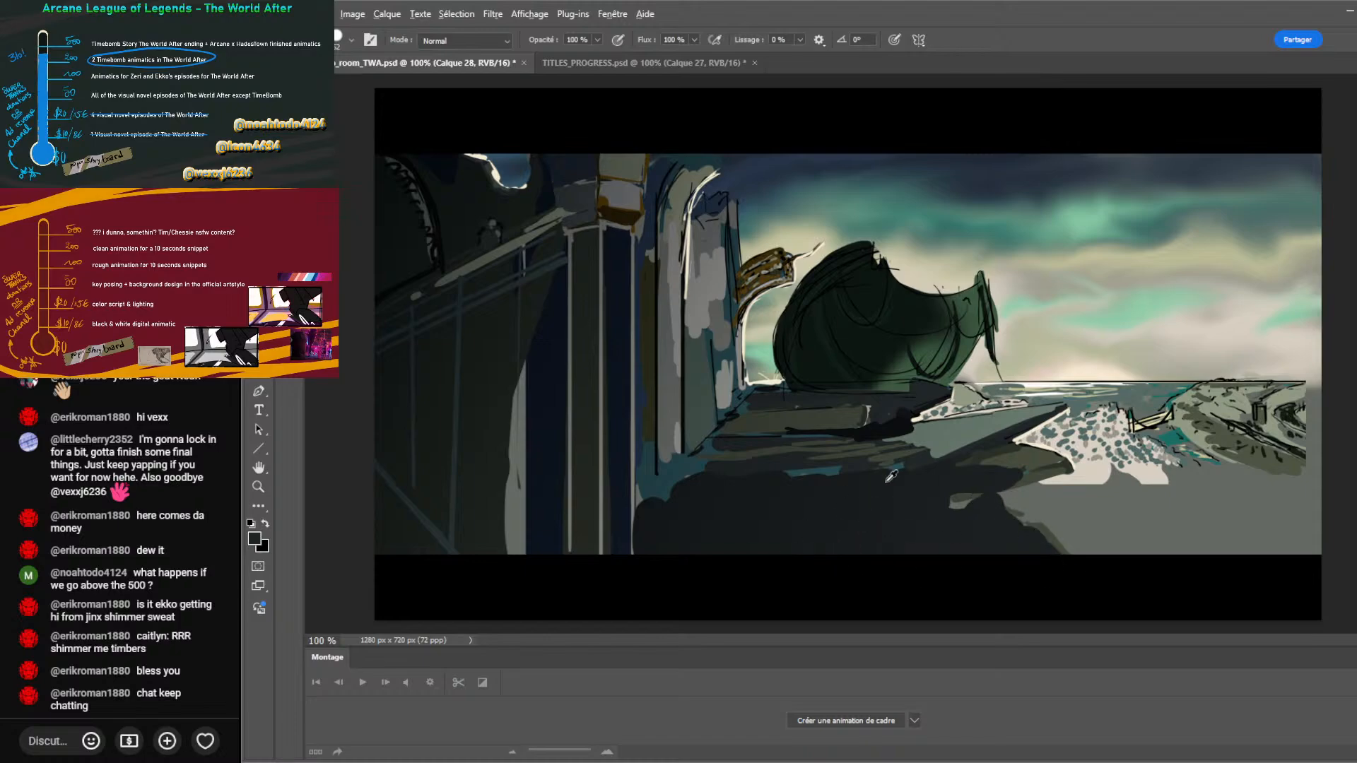
# Layer olive-grey and brown strokes over the rock slabs and the dark foreground mass to form rocky texture.
pyautogui.keyDown('alt'); pyautogui.click(853, 413); pyautogui.keyUp('alt')
pyautogui.moveTo(890, 452)
pyautogui.mouseDown()
pyautogui.moveTo(1022, 409)
pyautogui.moveTo(873, 446)
pyautogui.moveTo(1007, 416)
pyautogui.moveTo(926, 450)
pyautogui.moveTo(985, 420)
pyautogui.moveTo(942, 424)
pyautogui.moveTo(1048, 408)
pyautogui.moveTo(934, 449)
pyautogui.mouseUp()
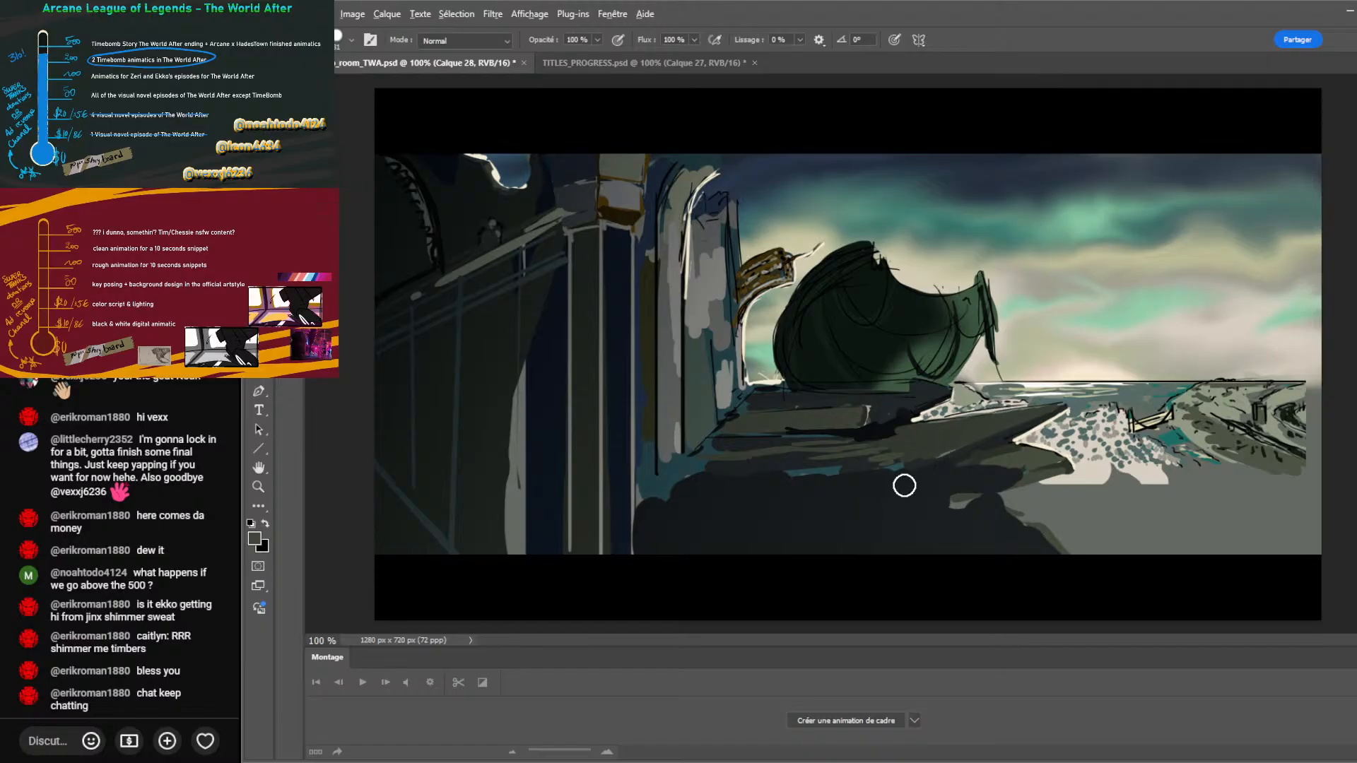
pyautogui.moveTo(923, 482); pyautogui.dragTo(737, 537)
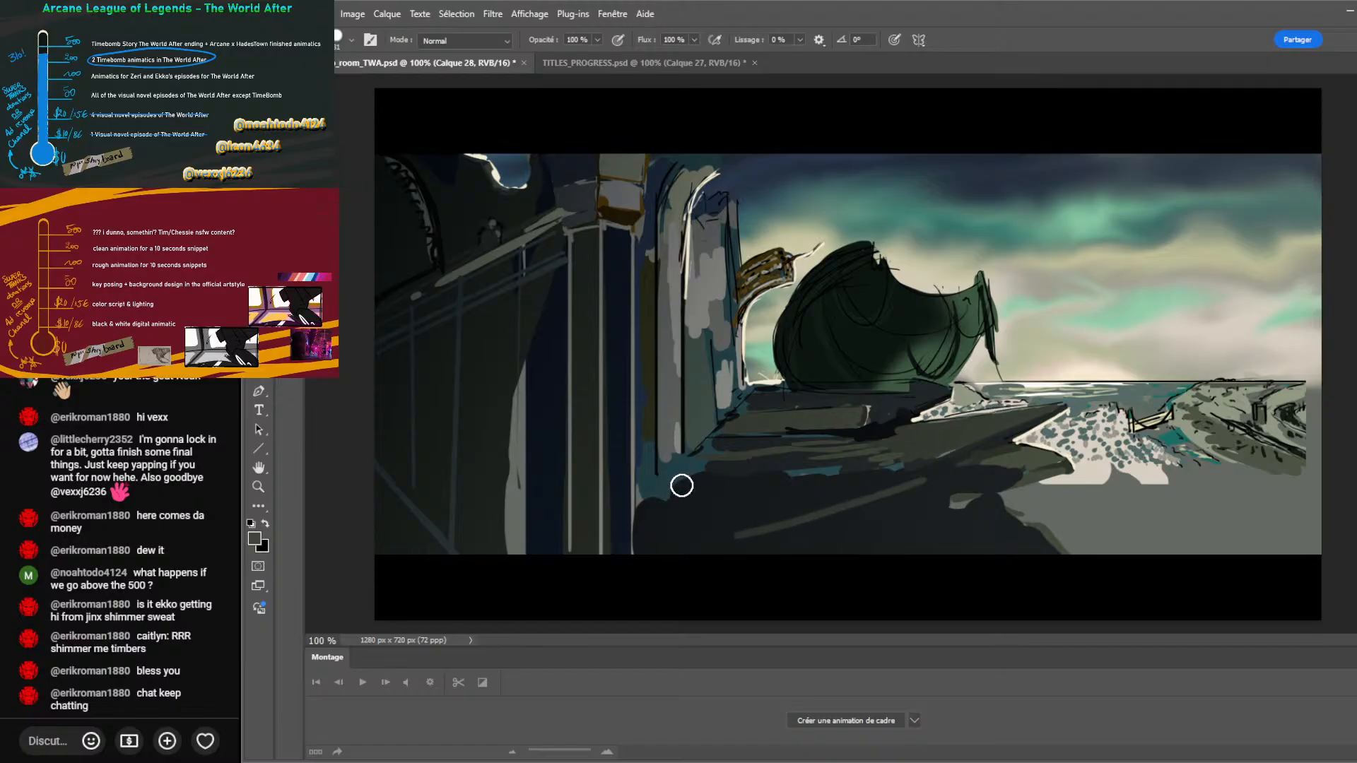
pyautogui.moveTo(680, 488)
pyautogui.mouseDown()
pyautogui.moveTo(757, 496)
pyautogui.moveTo(770, 481)
pyautogui.moveTo(691, 466)
pyautogui.moveTo(747, 490)
pyautogui.moveTo(684, 474)
pyautogui.mouseUp()
pyautogui.moveTo(648, 530)
pyautogui.mouseDown()
pyautogui.moveTo(697, 540)
pyautogui.moveTo(656, 552)
pyautogui.moveTo(683, 543)
pyautogui.moveTo(643, 532)
pyautogui.moveTo(703, 522)
pyautogui.moveTo(676, 499)
pyautogui.moveTo(701, 508)
pyautogui.moveTo(645, 485)
pyautogui.moveTo(638, 541)
pyautogui.moveTo(718, 552)
pyautogui.mouseUp()
pyautogui.keyDown('alt'); pyautogui.click(654, 317); pyautogui.keyUp('alt')
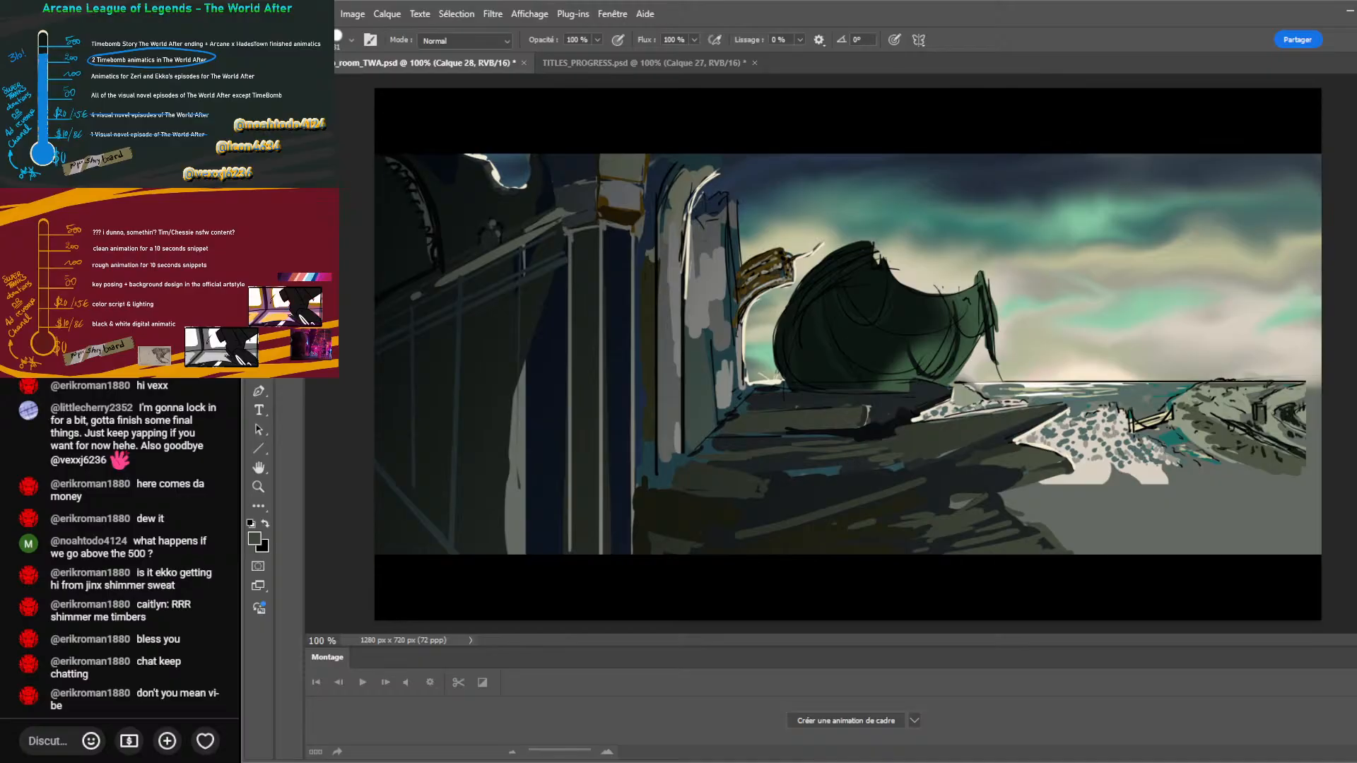
# Block in an olive-grey rock mass across the empty lower-right corner of the foreground.
pyautogui.press('l')
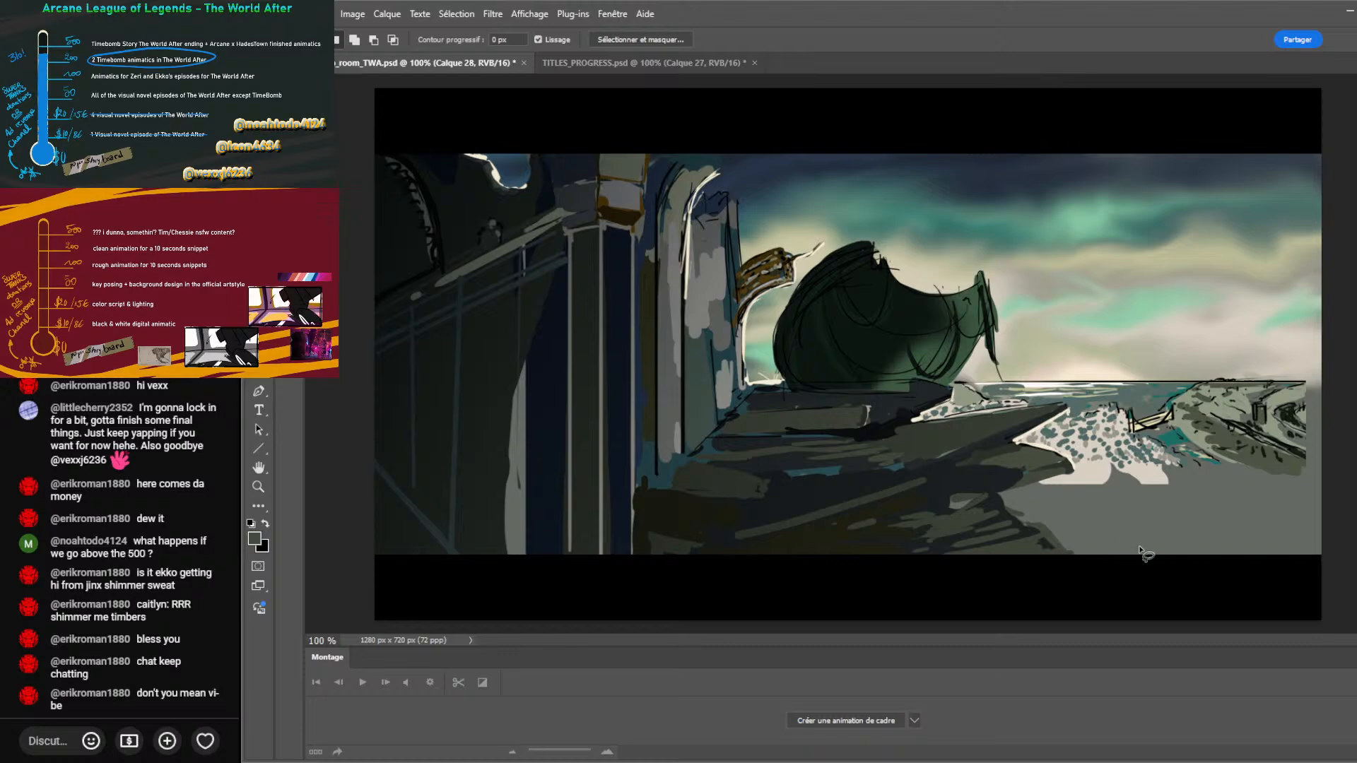
pyautogui.press('b')
pyautogui.moveTo(1163, 549); pyautogui.dragTo(1320, 536)
pyautogui.moveTo(1237, 527)
pyautogui.mouseDown()
pyautogui.moveTo(1352, 501)
pyautogui.moveTo(1266, 520)
pyautogui.moveTo(1305, 545)
pyautogui.moveTo(1234, 564)
pyautogui.moveTo(1171, 556)
pyautogui.moveTo(1258, 542)
pyautogui.moveTo(1214, 554)
pyautogui.moveTo(1188, 538)
pyautogui.moveTo(1139, 574)
pyautogui.moveTo(1147, 545)
pyautogui.moveTo(1118, 565)
pyautogui.moveTo(1164, 572)
pyautogui.moveTo(1135, 532)
pyautogui.moveTo(1164, 546)
pyautogui.moveTo(1130, 540)
pyautogui.mouseUp()
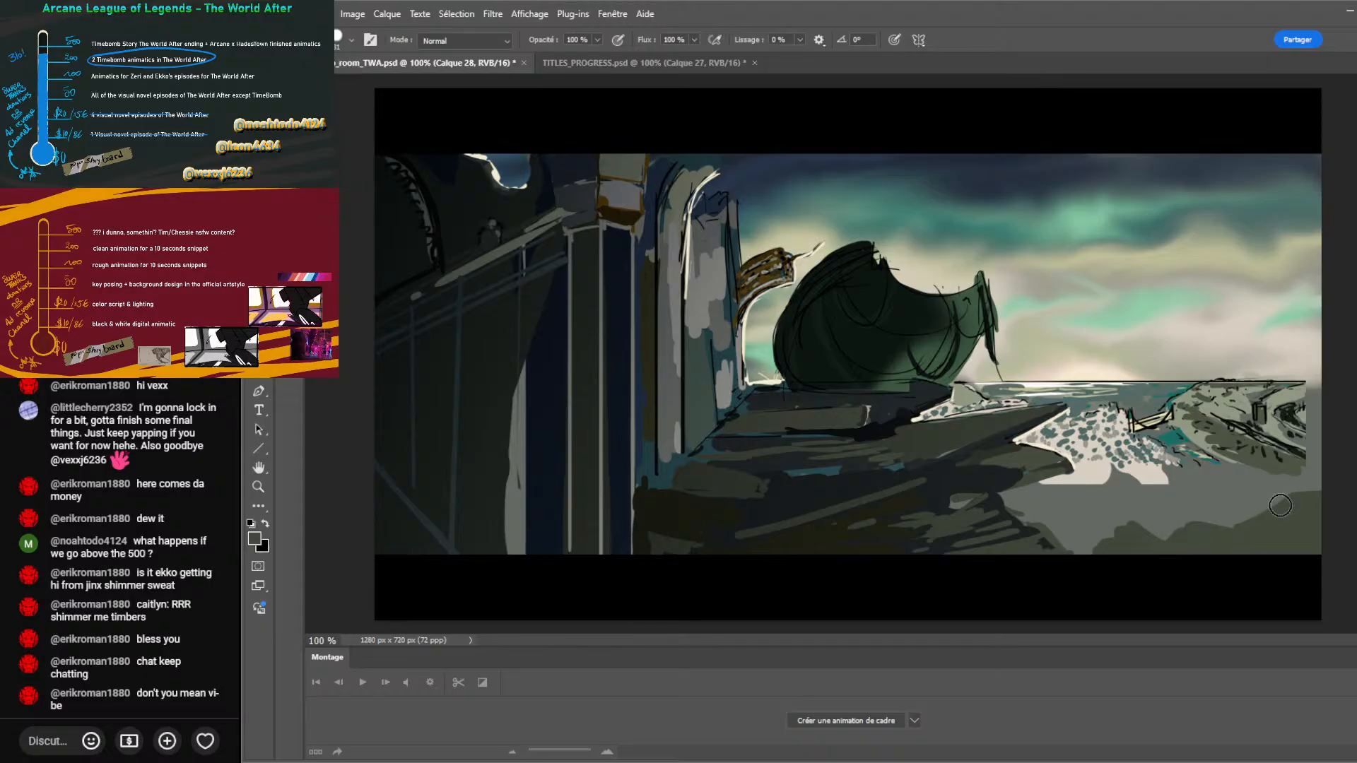
# Add dark brown peaks and strokes along the edge and lower part of the new corner rock mass.
pyautogui.keyDown('alt'); pyautogui.click(806, 531); pyautogui.keyUp('alt')
pyautogui.moveTo(1300, 489)
pyautogui.mouseDown()
pyautogui.moveTo(1336, 501)
pyautogui.moveTo(1300, 489)
pyautogui.moveTo(1270, 512)
pyautogui.moveTo(1311, 520)
pyautogui.mouseUp()
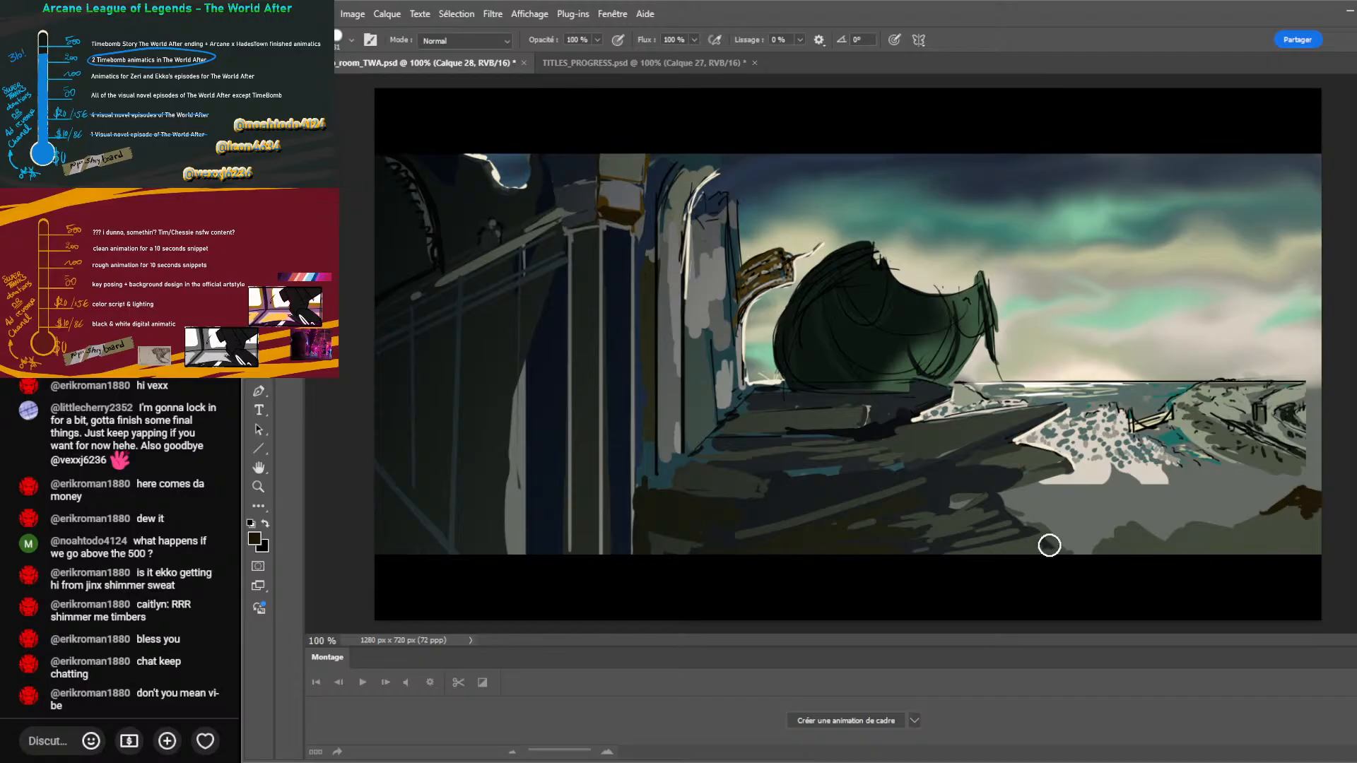
pyautogui.press('i')
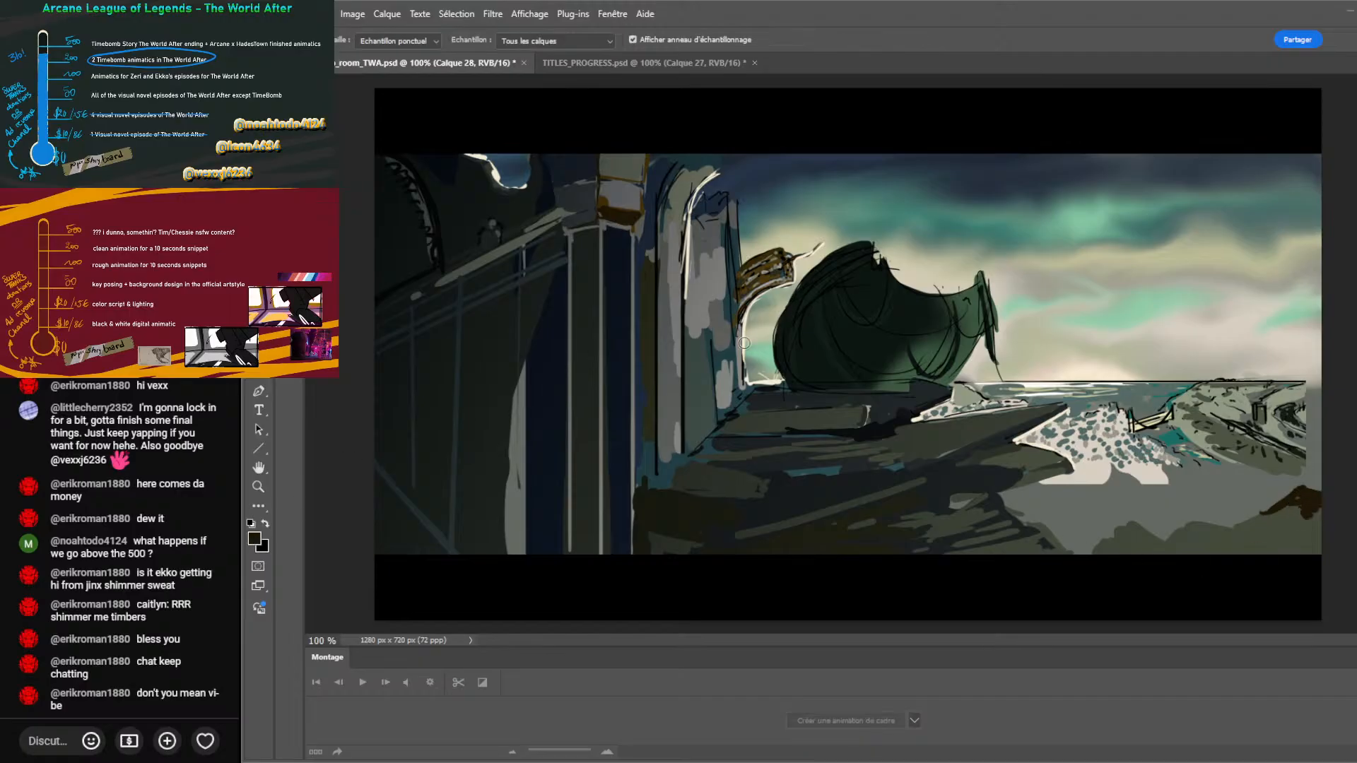
pyautogui.press('b')
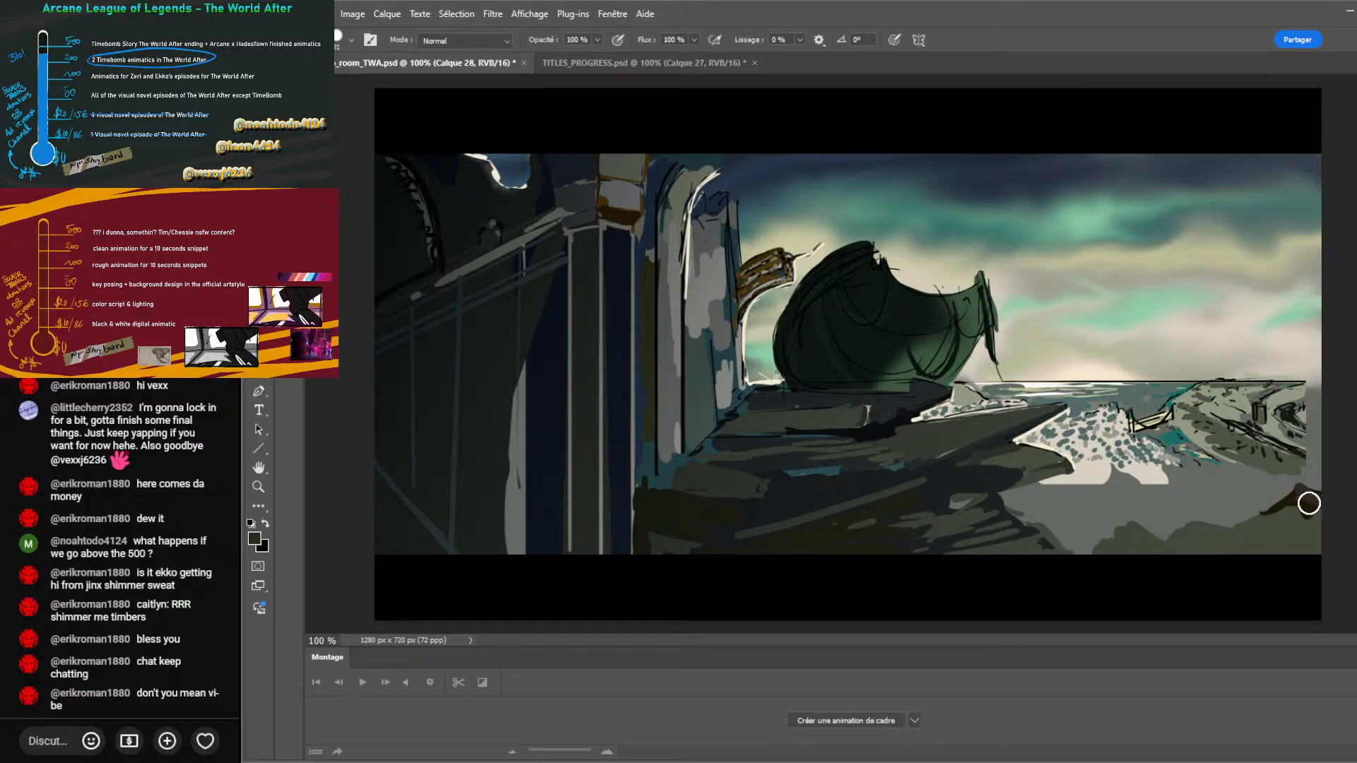
pyautogui.moveTo(1206, 527); pyautogui.dragTo(1220, 509)
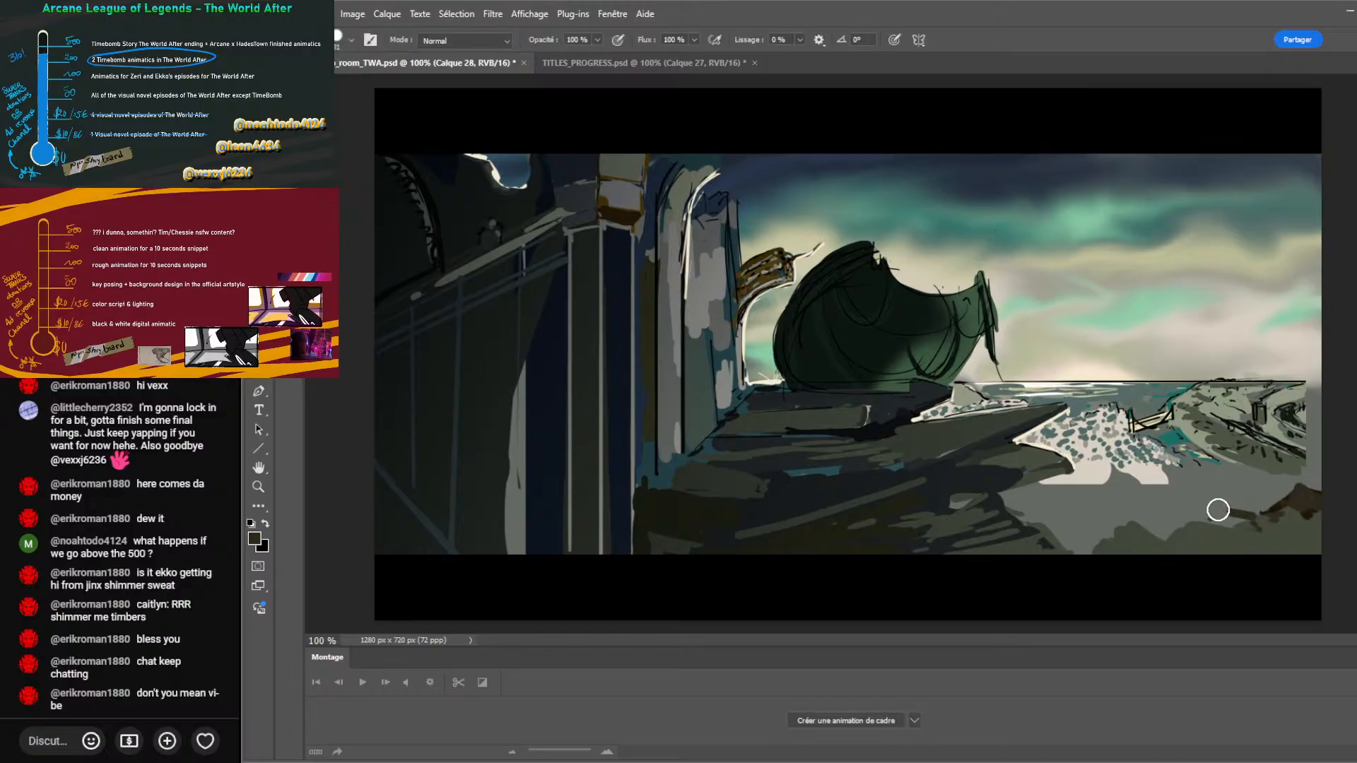
pyautogui.moveTo(1221, 571)
pyautogui.mouseDown()
pyautogui.moveTo(1137, 527)
pyautogui.moveTo(1108, 547)
pyautogui.mouseUp()
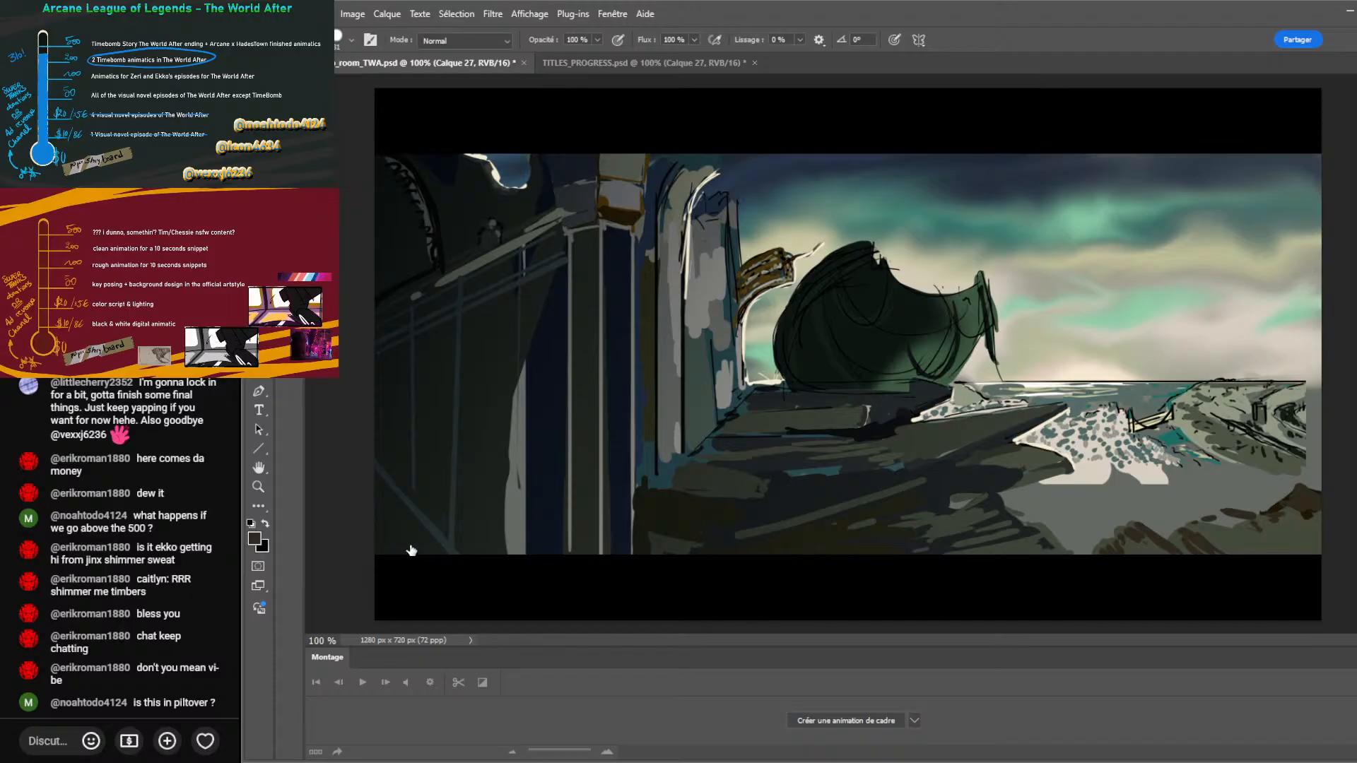
pyautogui.hotkey('ctrl', 'z')
pyautogui.hotkey('ctrl', 'z')
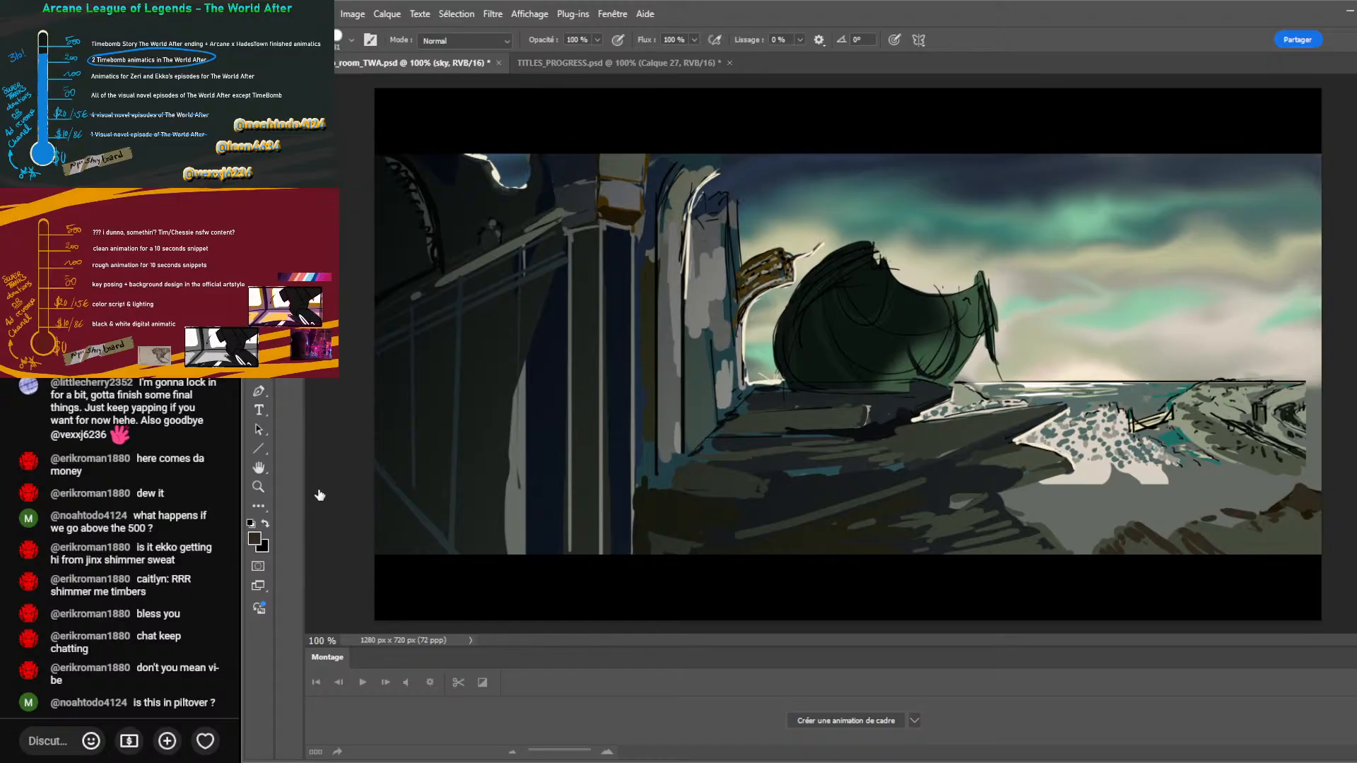
pyautogui.hotkey('ctrl', 'z')
pyautogui.hotkey('ctrl', 'shift', 'z')
pyautogui.hotkey('ctrl', 'shift', 'z')
pyautogui.hotkey('ctrl', 'shift', 'z')
pyautogui.hotkey('ctrl', 'z')
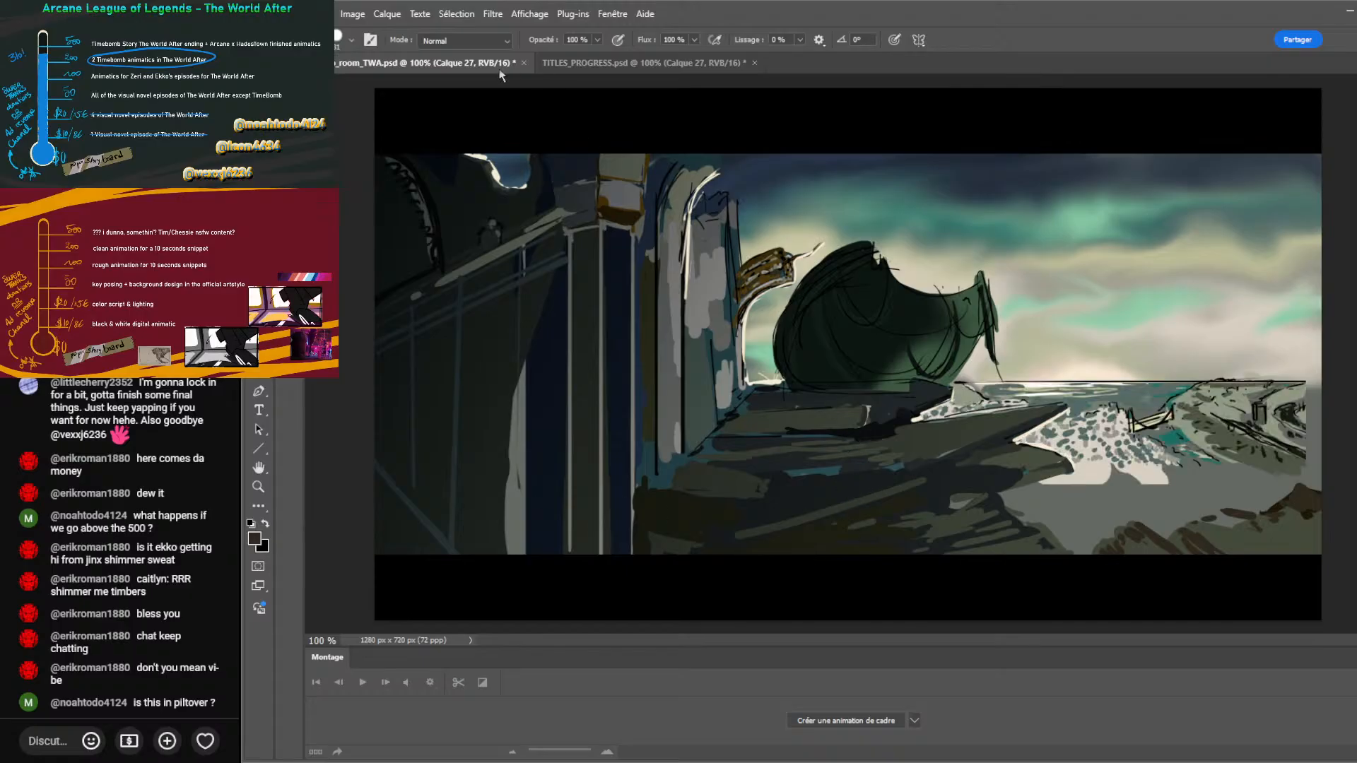
# Fill the grey gap below the speckled shore with its pale grey colour, down to the foreground rocks.
pyautogui.keyDown('alt'); pyautogui.click(1097, 457); pyautogui.keyUp('alt')
pyautogui.moveTo(1099, 484)
pyautogui.mouseDown()
pyautogui.moveTo(968, 497)
pyautogui.moveTo(1067, 520)
pyautogui.moveTo(1038, 540)
pyautogui.moveTo(1099, 558)
pyautogui.mouseUp()
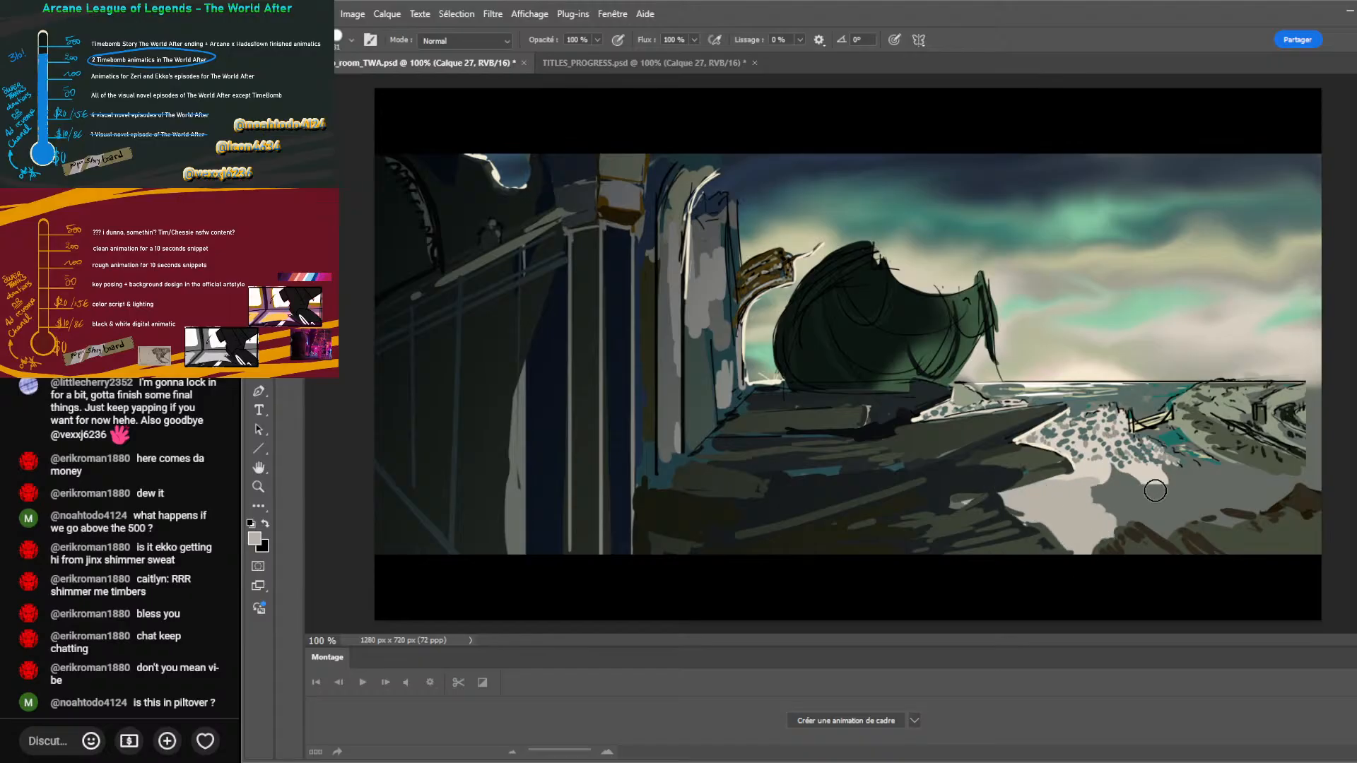
pyautogui.moveTo(1155, 491); pyautogui.dragTo(1193, 537)
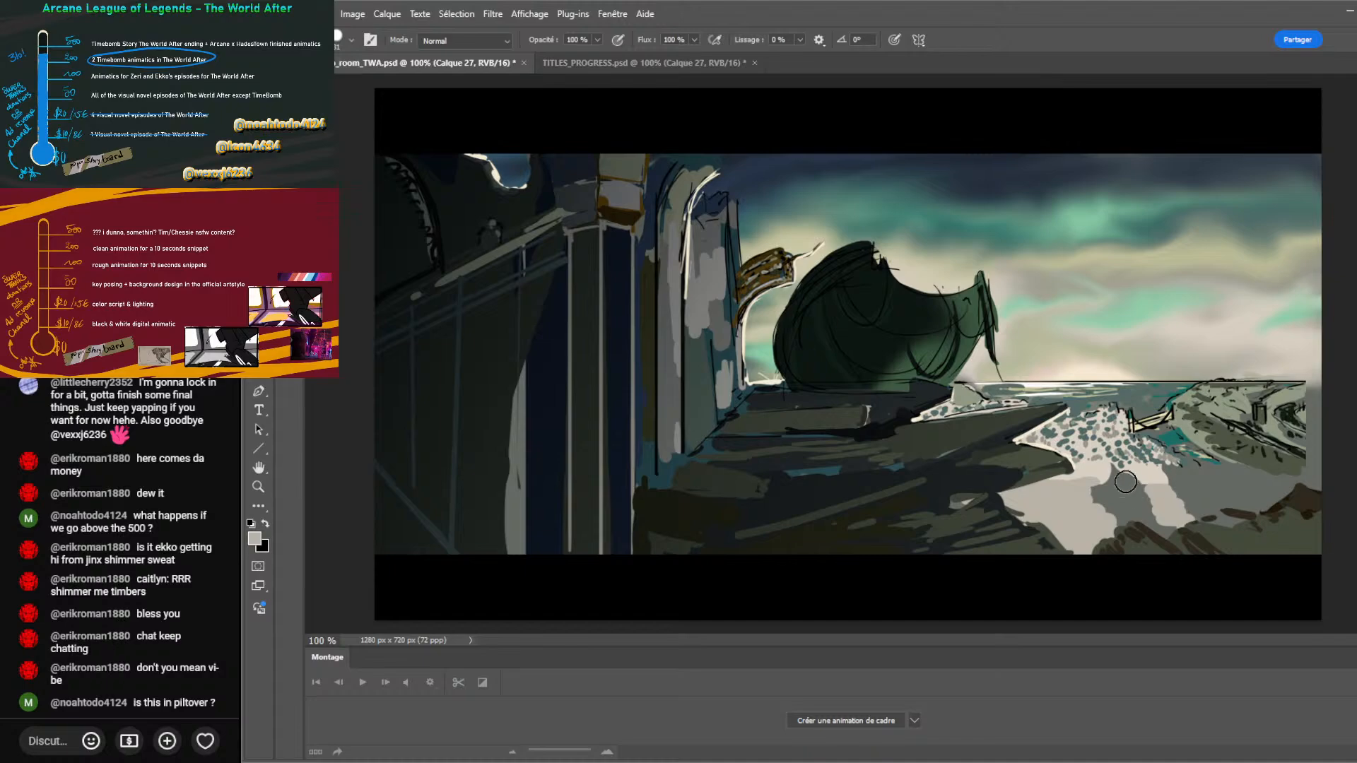
pyautogui.moveTo(1115, 469)
pyautogui.mouseDown()
pyautogui.moveTo(1150, 509)
pyautogui.moveTo(1101, 538)
pyautogui.mouseUp()
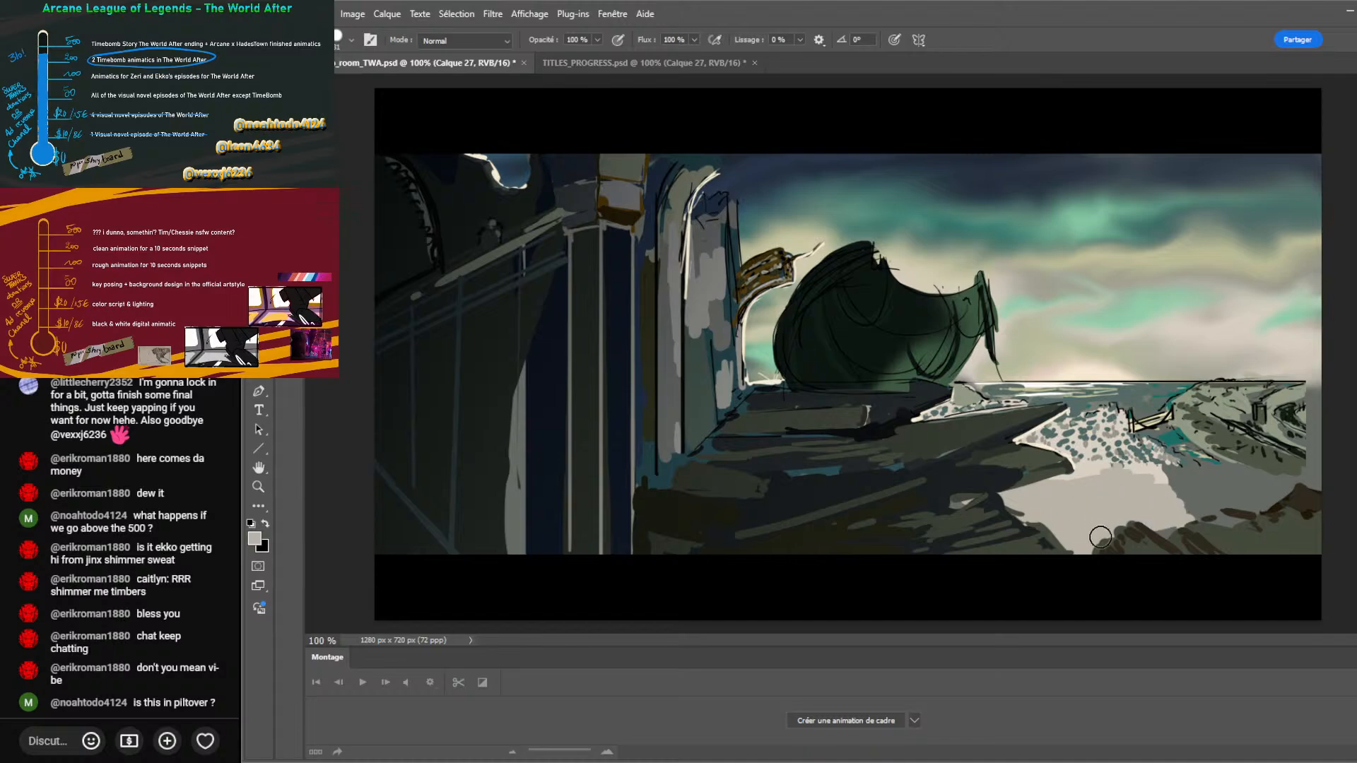
# Fill the grey area below the far right cliff with dark olive and extend the cliff towards the canvas edge.
pyautogui.keyDown('alt'); pyautogui.click(1256, 451); pyautogui.keyUp('alt')
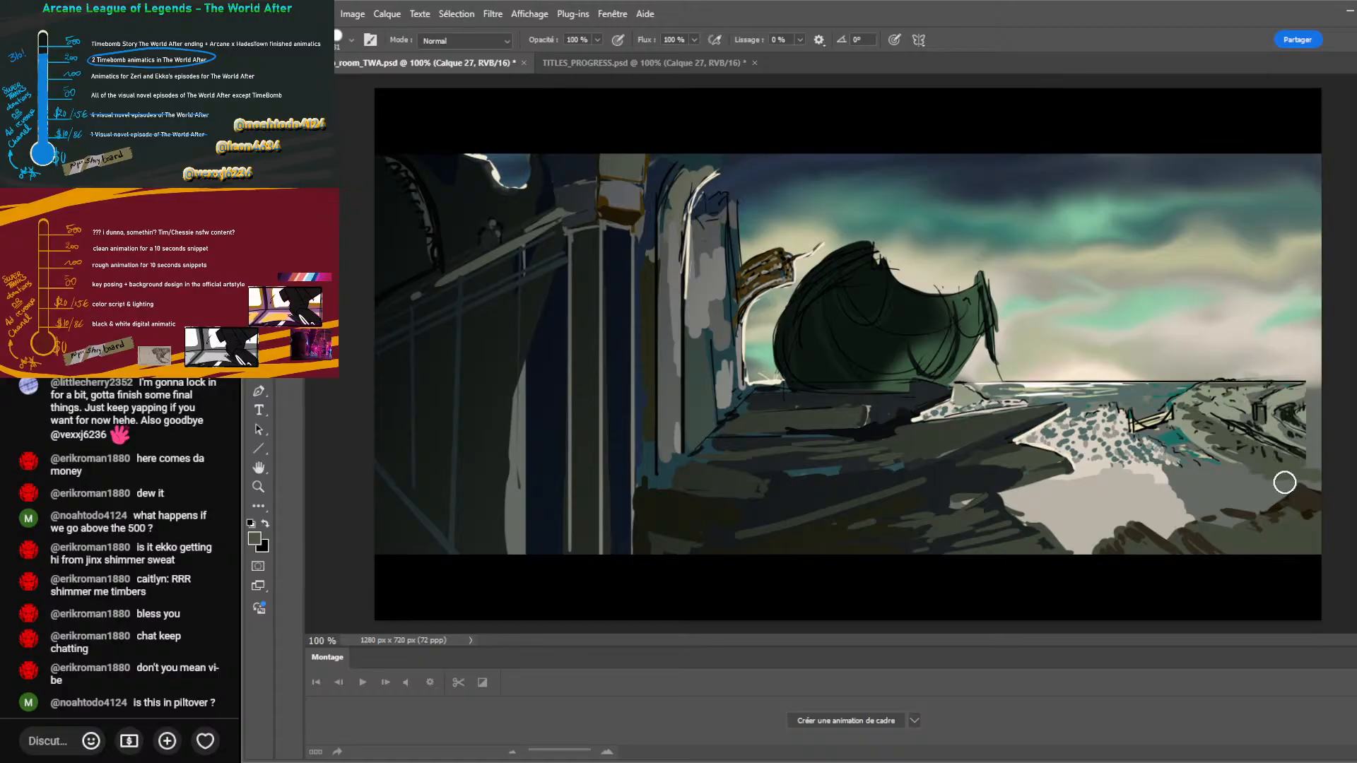
pyautogui.press('alt')
pyautogui.keyDown('alt'); pyautogui.click(1306, 446); pyautogui.keyUp('alt')
pyautogui.moveTo(1299, 458); pyautogui.dragTo(1317, 460)
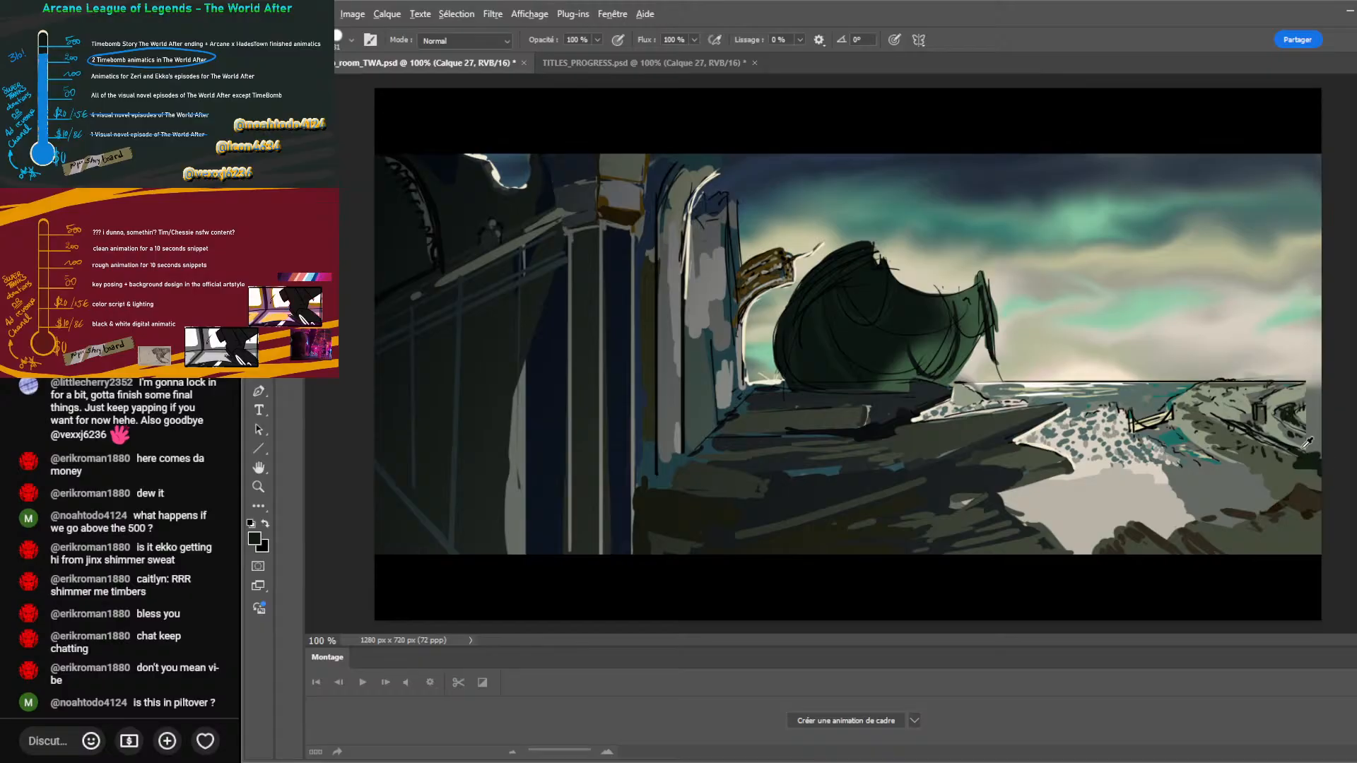
pyautogui.keyDown('alt'); pyautogui.click(1308, 442); pyautogui.keyUp('alt')
pyautogui.keyDown('alt'); pyautogui.click(1294, 433); pyautogui.keyUp('alt')
pyautogui.keyDown('alt'); pyautogui.click(1285, 428); pyautogui.keyUp('alt')
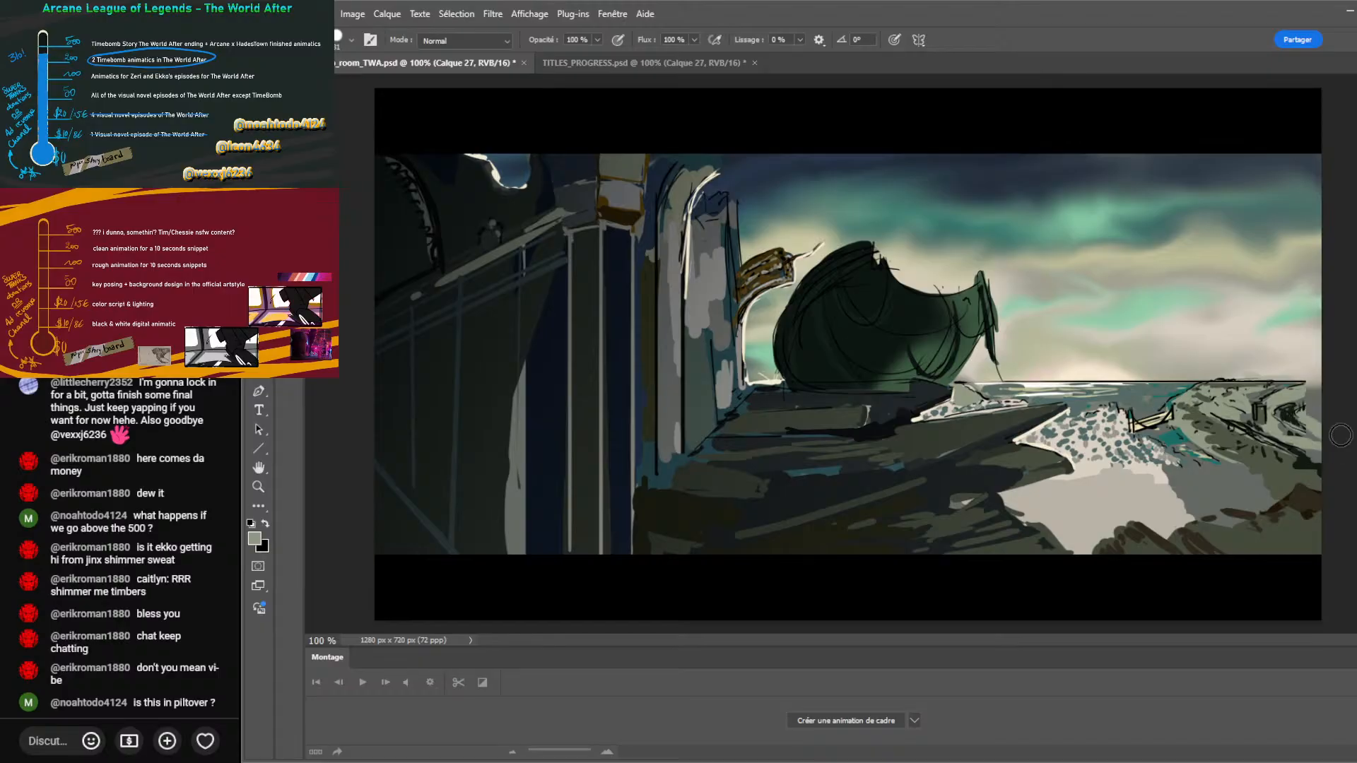
# Extend the cliff's top and grey-green face to the canvas edge and add short dark strokes along its base.
pyautogui.keyDown('alt'); pyautogui.click(1311, 379); pyautogui.keyUp('alt')
pyautogui.keyDown('alt'); pyautogui.click(1294, 379); pyautogui.keyUp('alt')
pyautogui.keyDown('alt'); pyautogui.click(1302, 385); pyautogui.keyUp('alt')
pyautogui.keyDown('alt'); pyautogui.click(1280, 426); pyautogui.keyUp('alt')
pyautogui.keyDown('alt'); pyautogui.click(1304, 453); pyautogui.keyUp('alt')
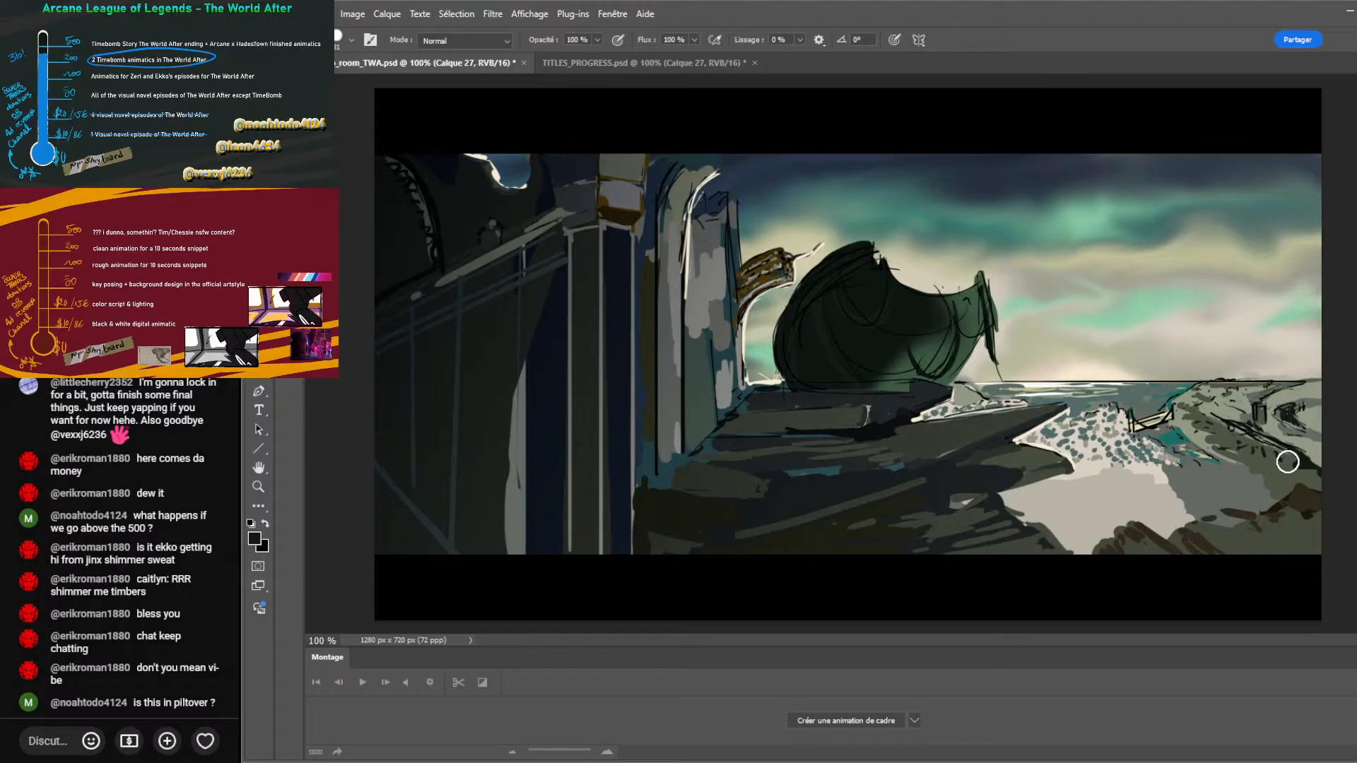
pyautogui.keyDown('alt'); pyautogui.click(1294, 462); pyautogui.keyUp('alt')
pyautogui.keyDown('alt'); pyautogui.click(1283, 458); pyautogui.keyUp('alt')
# Paint a pale yellow-green edge and diagonal grey streaks on the slope between the cliff and foreground rocks.
pyautogui.keyDown('alt'); pyautogui.click(1202, 456); pyautogui.keyUp('alt')
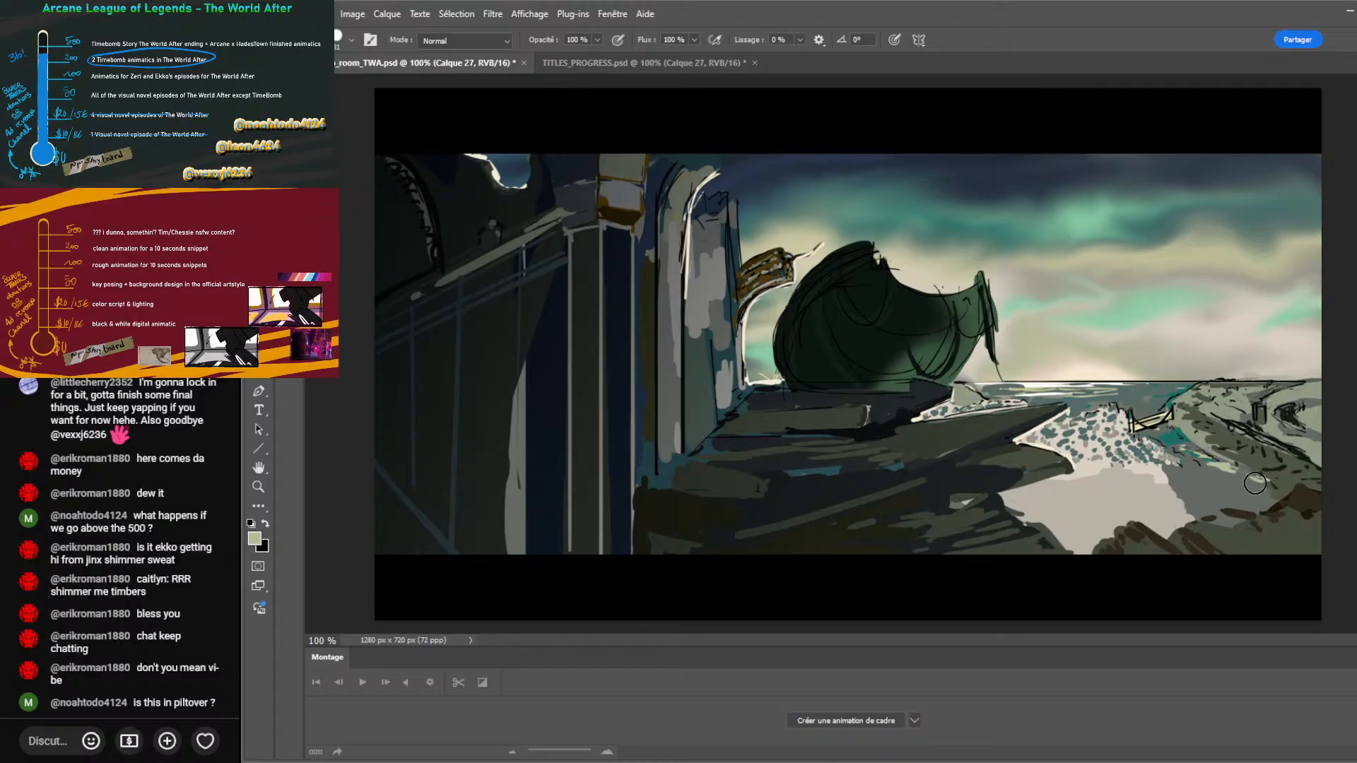
pyautogui.moveTo(1268, 485); pyautogui.dragTo(1207, 470)
pyautogui.keyDown('alt'); pyautogui.click(1177, 463); pyautogui.keyUp('alt')
pyautogui.moveTo(1185, 477)
pyautogui.mouseDown()
pyautogui.moveTo(1261, 523)
pyautogui.moveTo(1205, 471)
pyautogui.moveTo(1274, 521)
pyautogui.moveTo(1234, 501)
pyautogui.mouseUp()
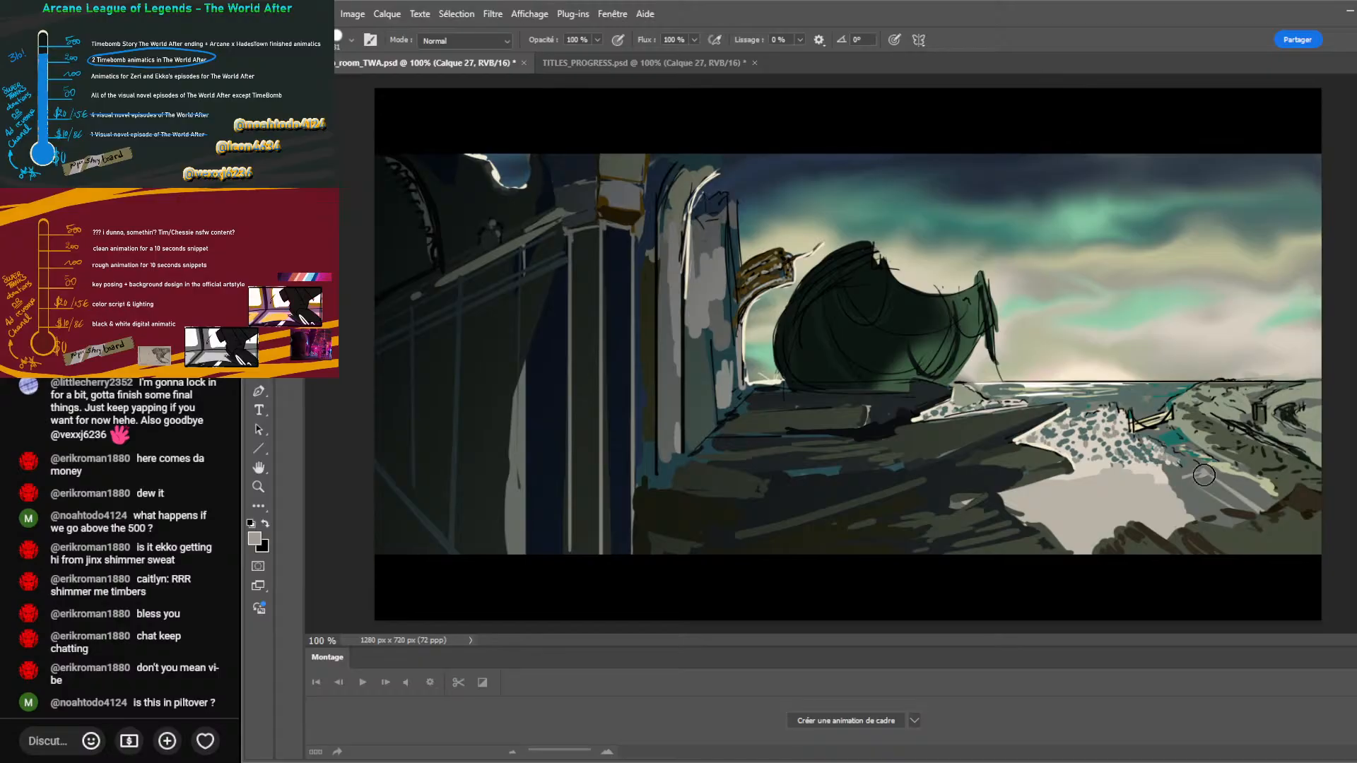
pyautogui.moveTo(1185, 480)
pyautogui.mouseDown()
pyautogui.moveTo(1242, 533)
pyautogui.moveTo(1199, 482)
pyautogui.mouseUp()
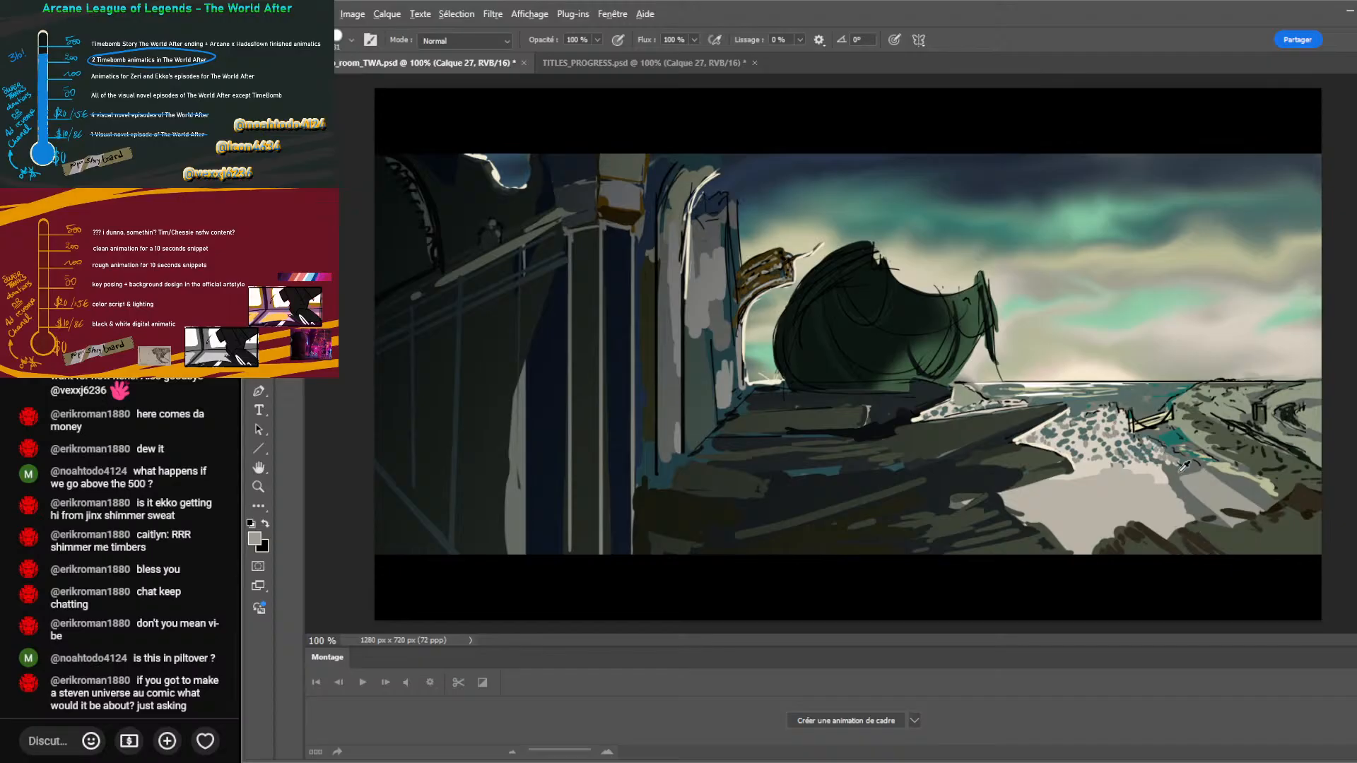
pyautogui.keyDown('alt'); pyautogui.click(1180, 471); pyautogui.keyUp('alt')
pyautogui.moveTo(1223, 487); pyautogui.dragTo(1257, 514)
# Paint dark olive and near-black rock strokes along the slope's border with the pale ground.
pyautogui.keyDown('alt'); pyautogui.click(1166, 480); pyautogui.keyUp('alt')
pyautogui.keyDown('alt'); pyautogui.click(1229, 433); pyautogui.keyUp('alt')
pyautogui.moveTo(1191, 472)
pyautogui.mouseDown()
pyautogui.moveTo(1175, 473)
pyautogui.moveTo(1190, 500)
pyautogui.mouseUp()
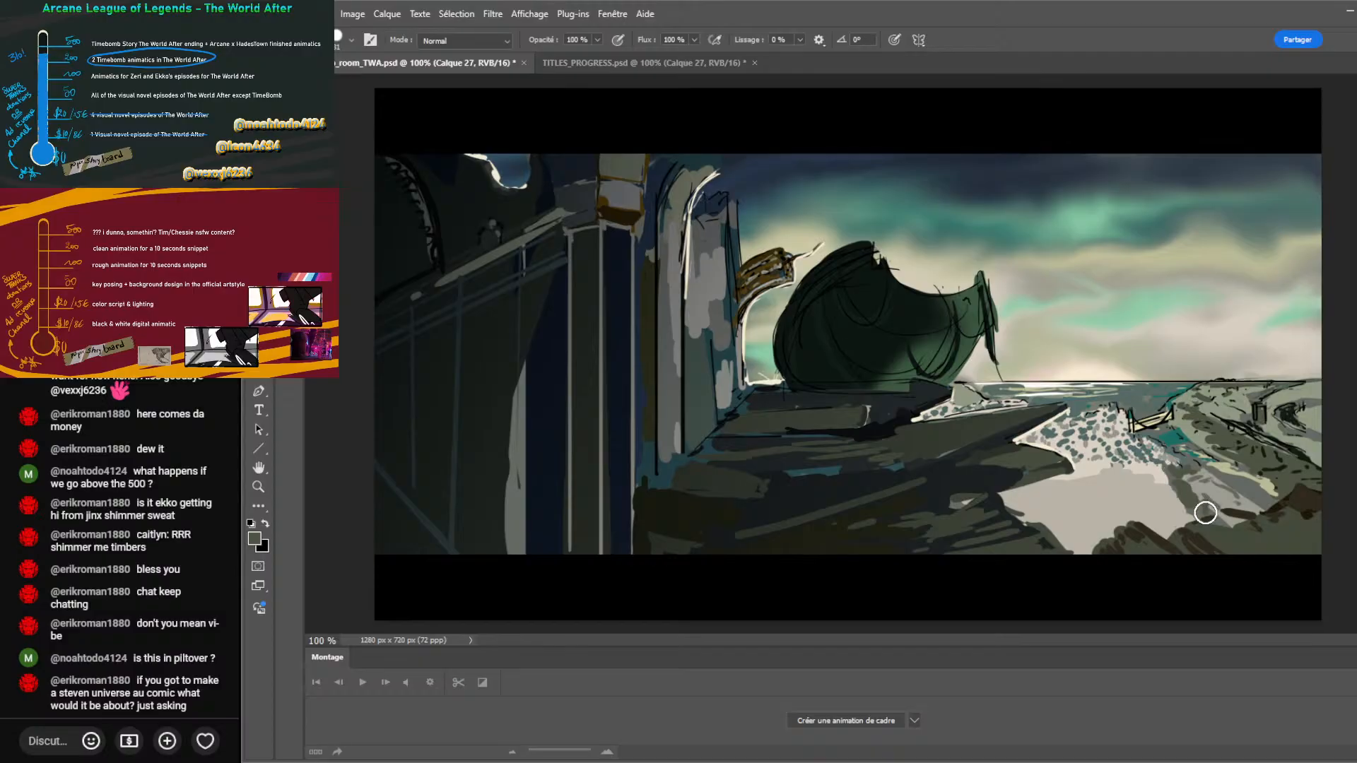
pyautogui.keyDown('alt'); pyautogui.click(1285, 463); pyautogui.keyUp('alt')
pyautogui.moveTo(1189, 492); pyautogui.dragTo(1197, 509)
pyautogui.keyDown('alt'); pyautogui.click(1191, 446); pyautogui.keyUp('alt')
# Texture the slope below the cliff with small pale green, grey and dark olive strokes.
pyautogui.keyDown('alt'); pyautogui.click(1229, 460); pyautogui.keyUp('alt')
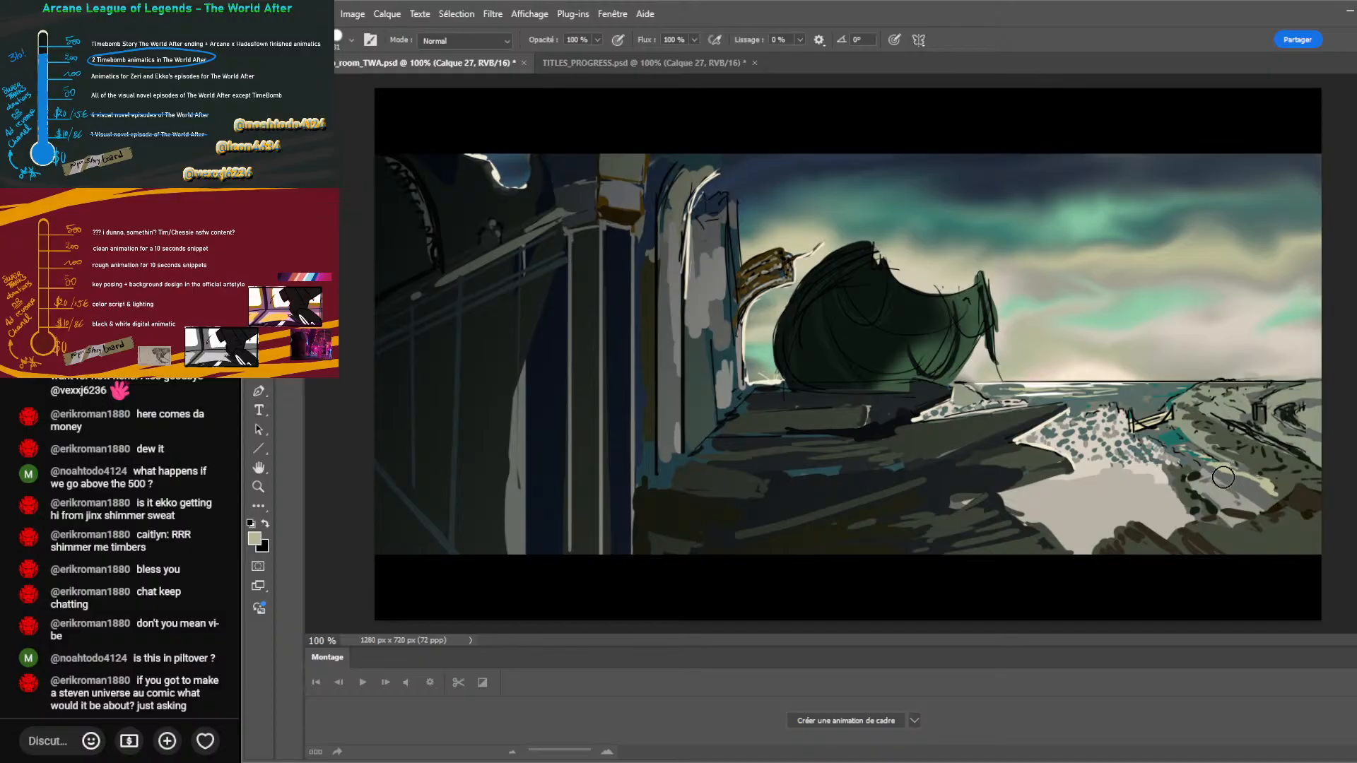
pyautogui.moveTo(1223, 479)
pyautogui.mouseDown()
pyautogui.moveTo(1269, 499)
pyautogui.moveTo(1213, 471)
pyautogui.moveTo(1265, 494)
pyautogui.moveTo(1285, 481)
pyautogui.mouseUp()
pyautogui.keyDown('alt'); pyautogui.click(1209, 439); pyautogui.keyUp('alt')
pyautogui.moveTo(1210, 439)
pyautogui.mouseDown()
pyautogui.moveTo(1287, 503)
pyautogui.moveTo(1274, 479)
pyautogui.moveTo(1228, 459)
pyautogui.moveTo(1277, 495)
pyautogui.moveTo(1224, 504)
pyautogui.mouseUp()
pyautogui.keyDown('alt'); pyautogui.click(1280, 481); pyautogui.keyUp('alt')
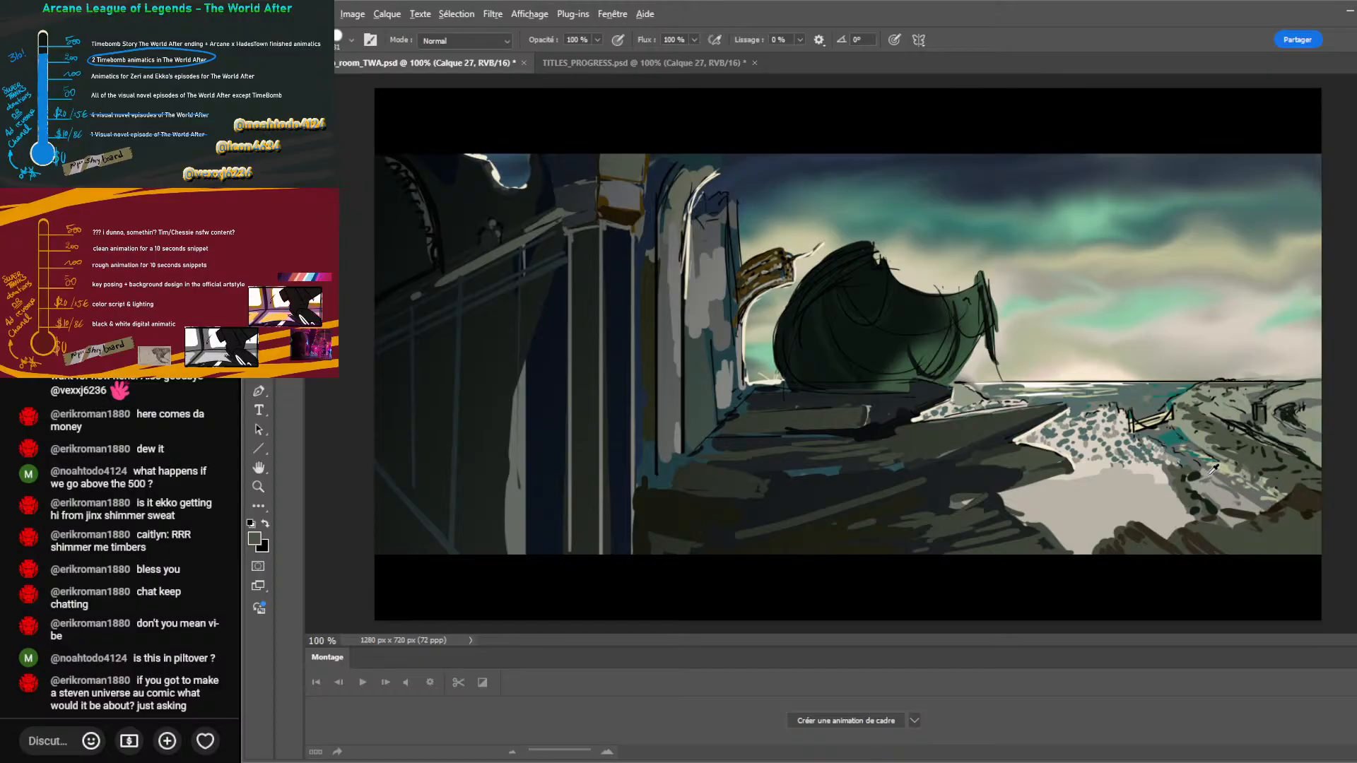
pyautogui.keyDown('alt'); pyautogui.click(1182, 456); pyautogui.keyUp('alt')
pyautogui.keyDown('alt'); pyautogui.click(1180, 454); pyautogui.keyUp('alt')
# Send the Archive of Our Own chapter link in the live chat with the note "(steven universe spoilers I guess".
pyautogui.hotkey('ctrl', 'v')
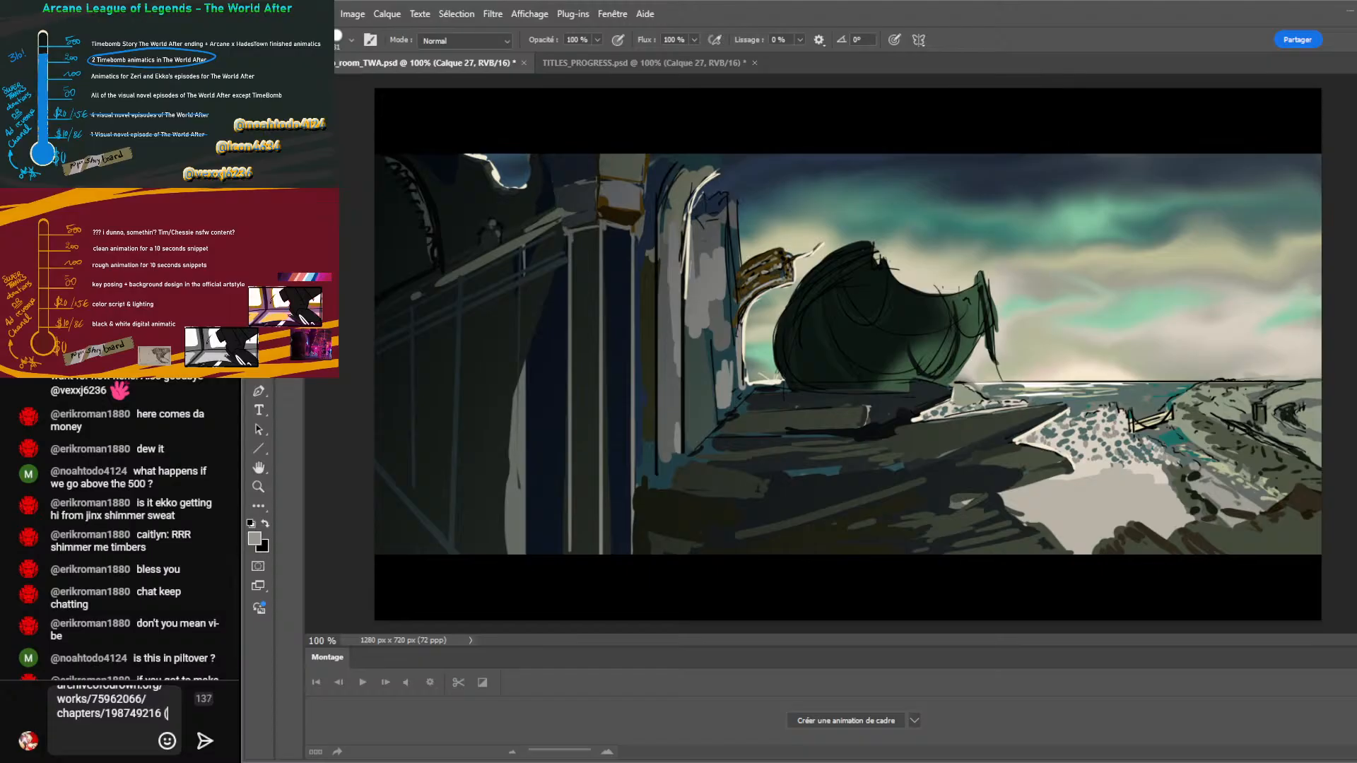
pyautogui.write('(steven ')
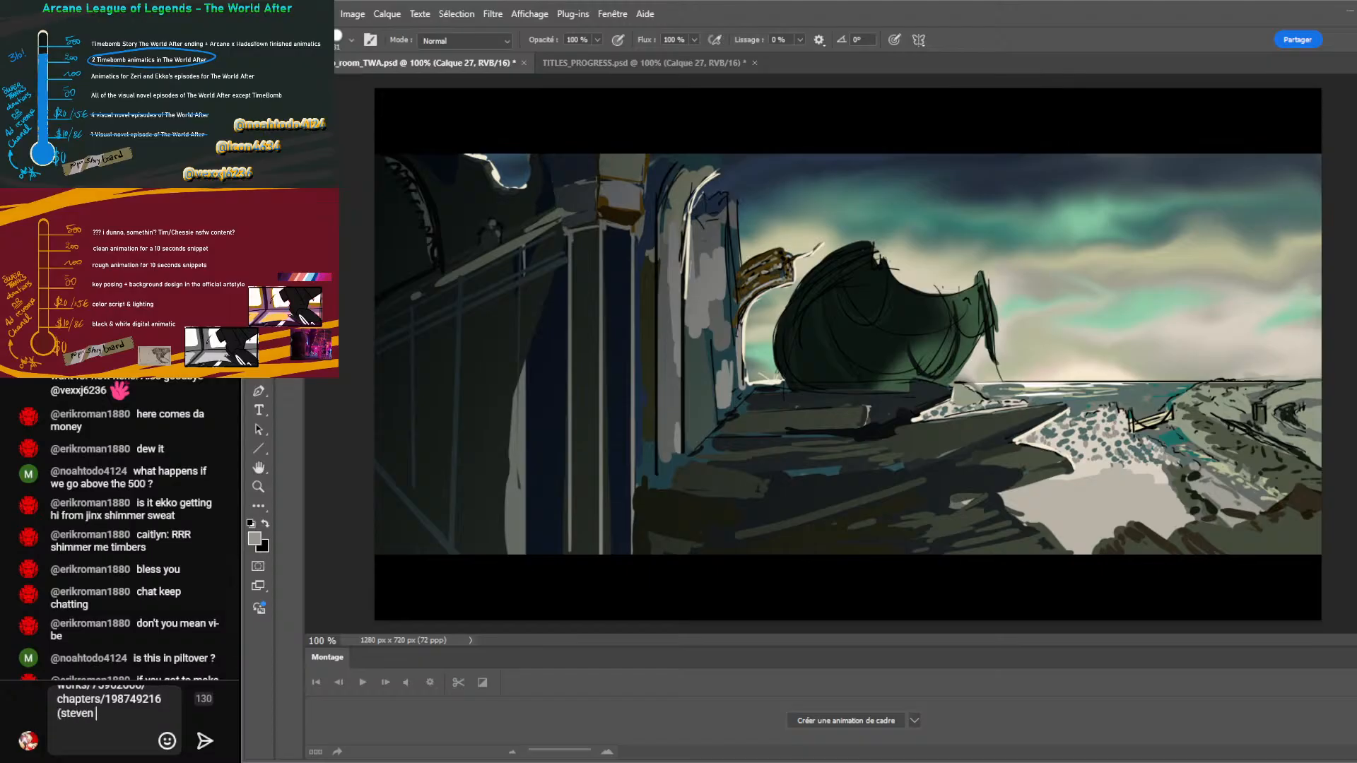
pyautogui.write('universe spoilers l')
pyautogui.write(' guess')
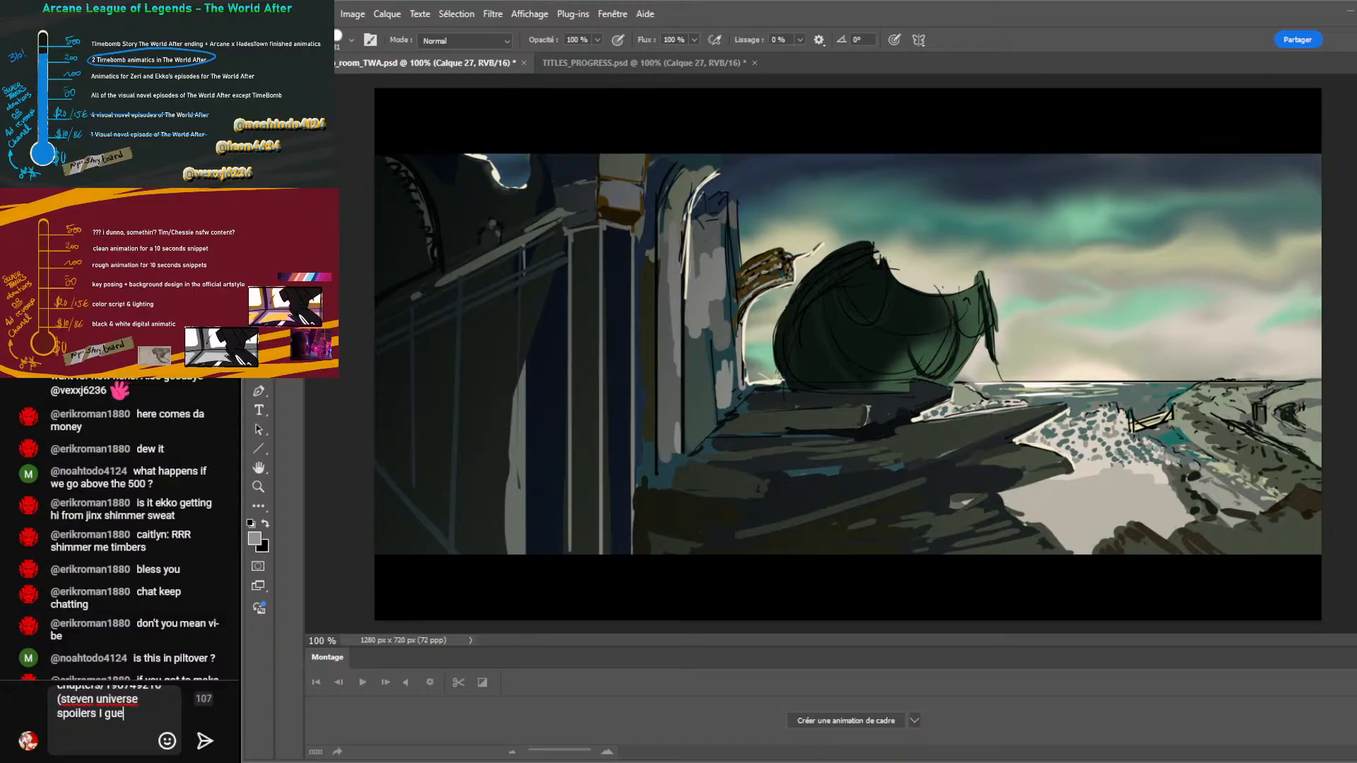
pyautogui.press('Return')
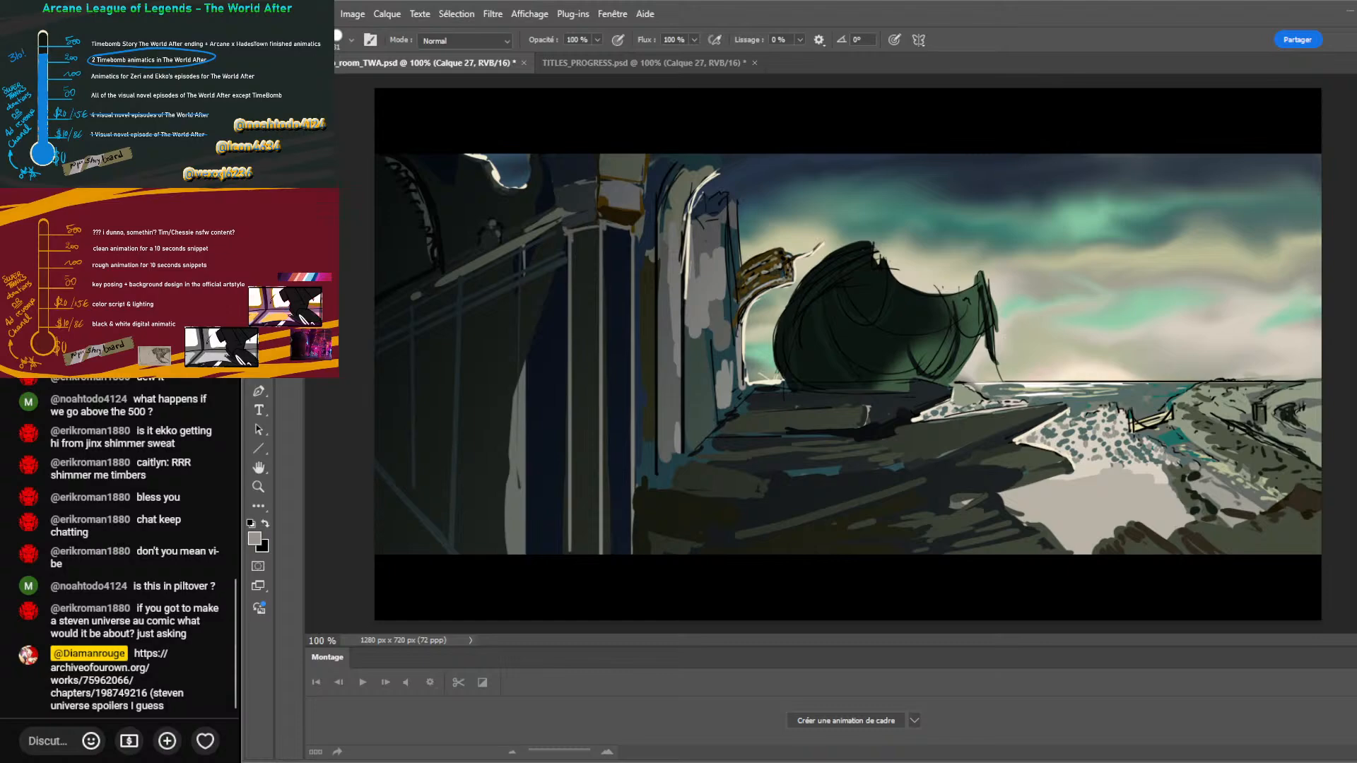
# Send a second live chat message reading "(and chapter 4 spoilers for TWA".
pyautogui.write('(and')
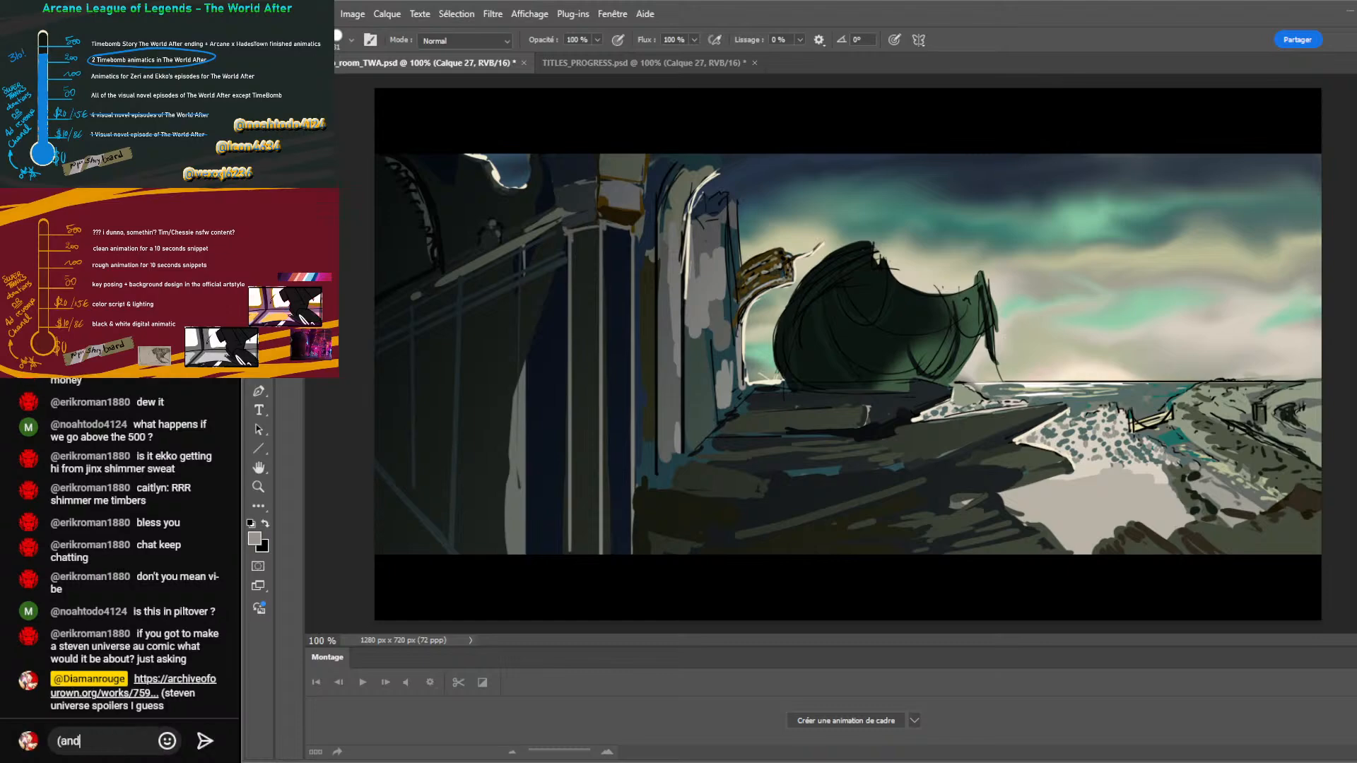
pyautogui.write(' chapter 4 spoilers fo')
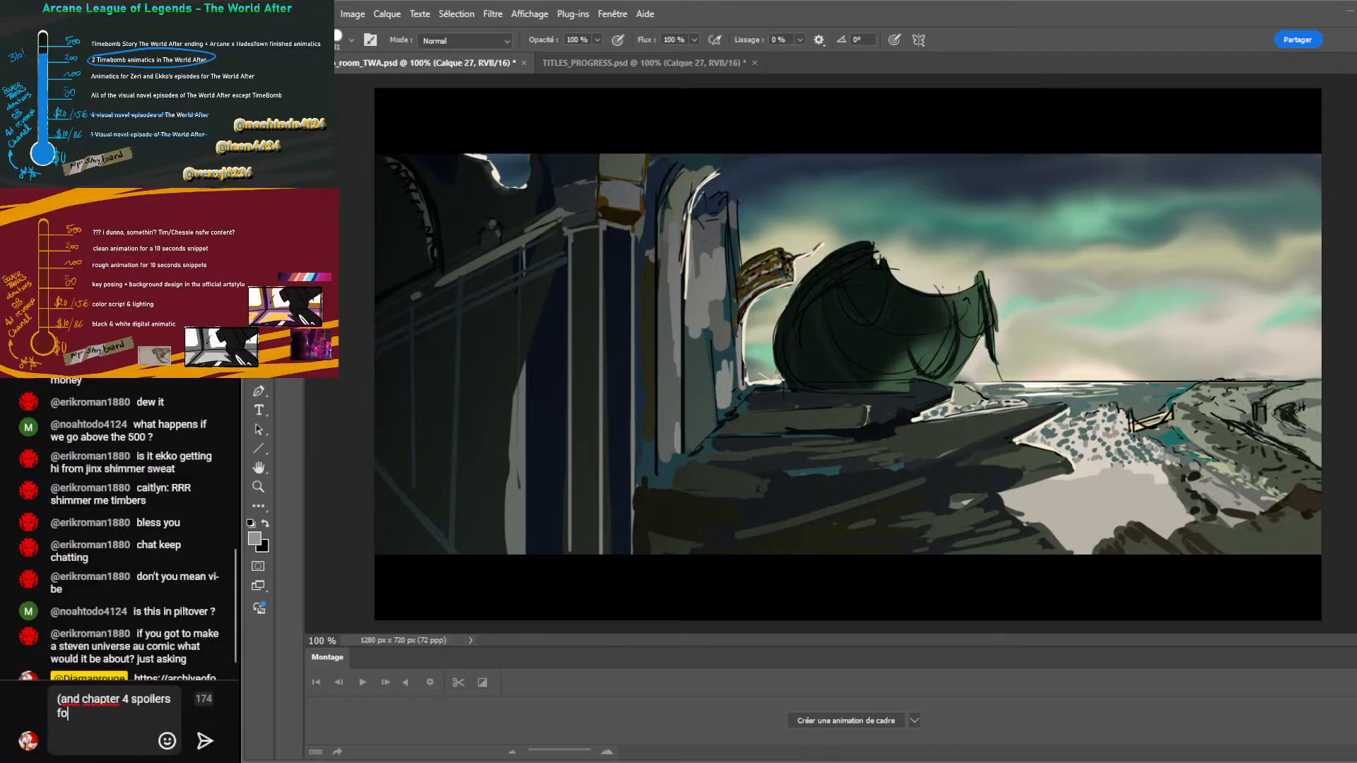
pyautogui.write('r TWA')
pyautogui.press('Return')
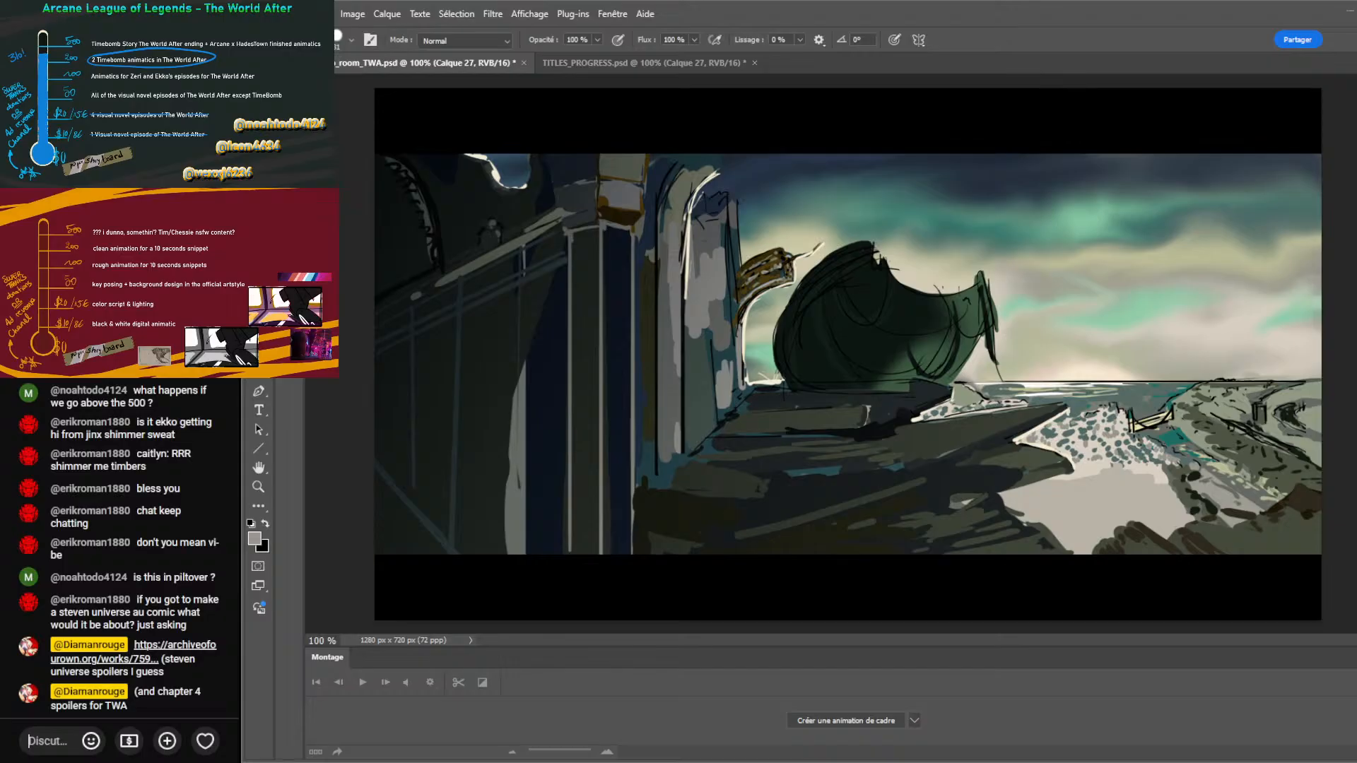
pyautogui.write('b')
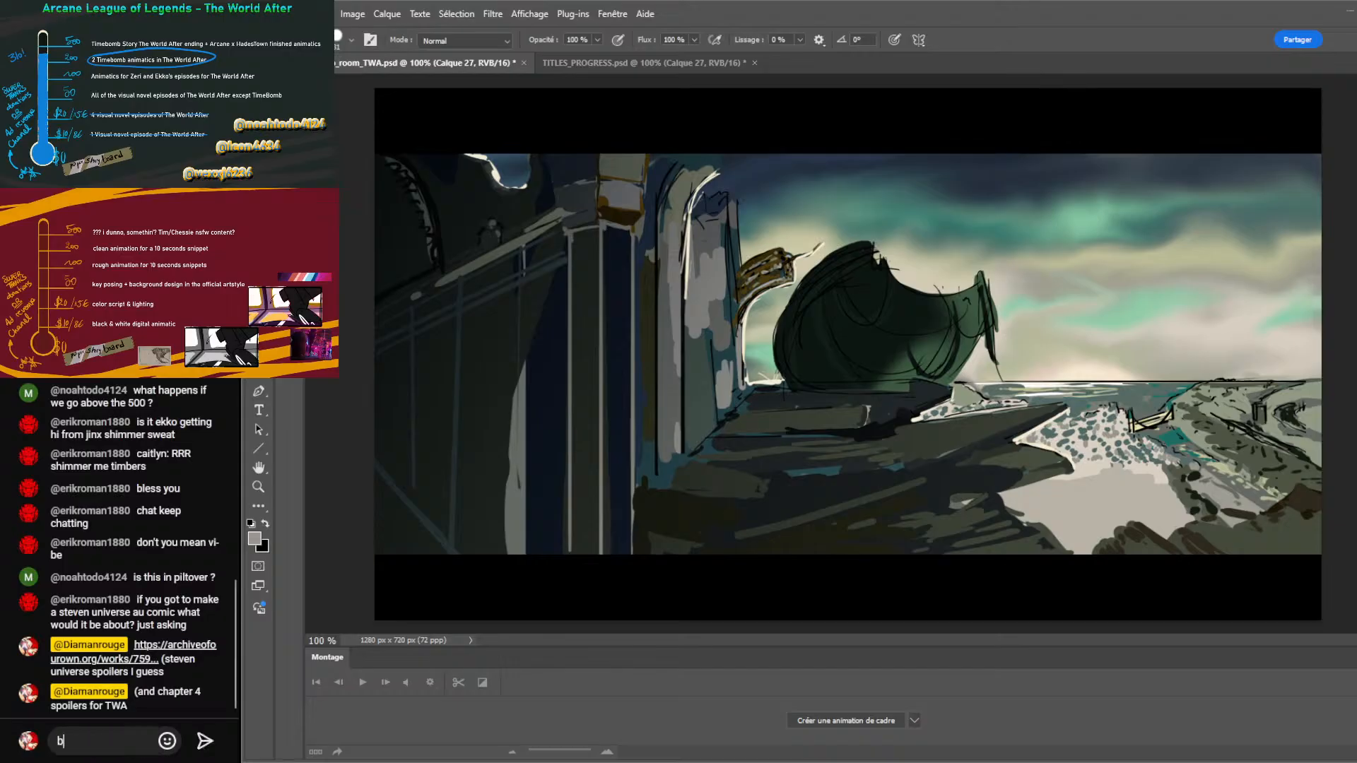
pyautogui.press('BackSpace')
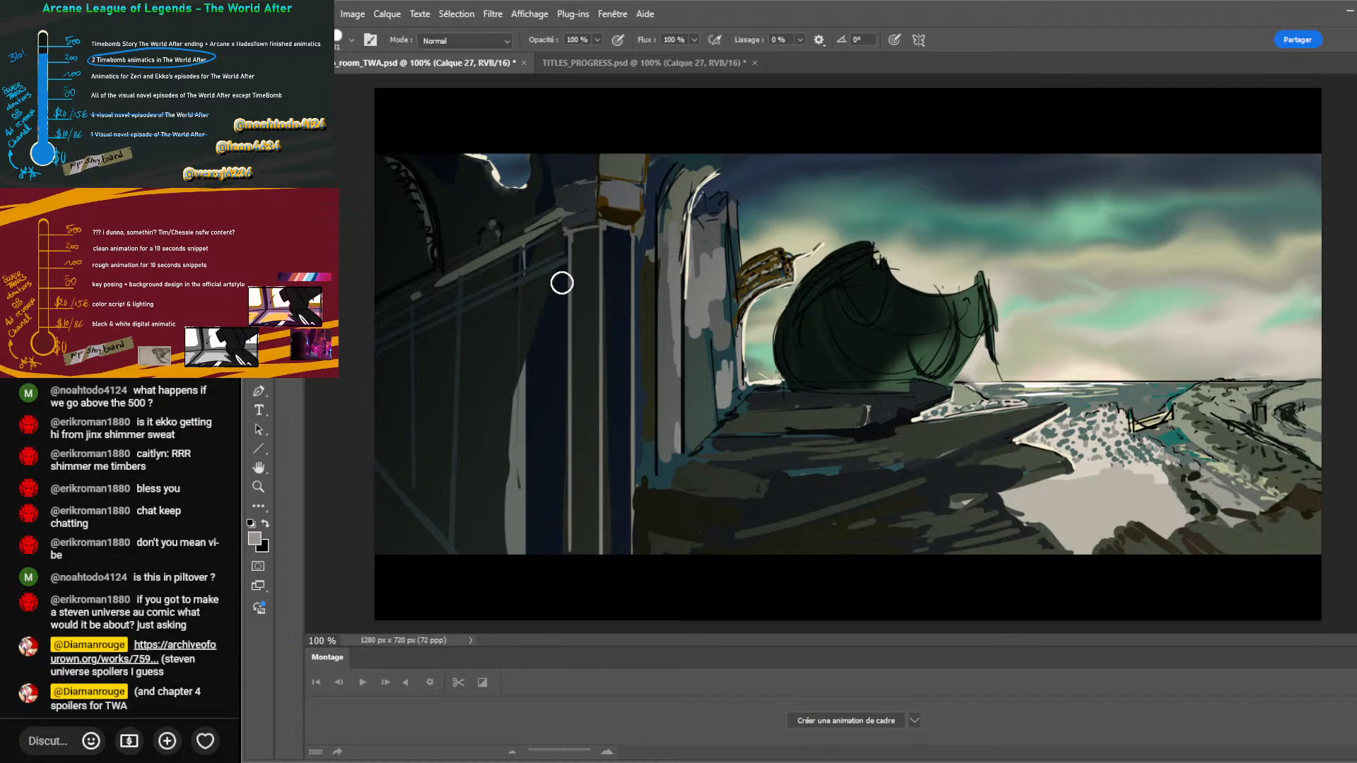
pyautogui.press('alt')
pyautogui.press('alt')
pyautogui.keyDown('alt'); pyautogui.click(666, 351); pyautogui.keyUp('alt')
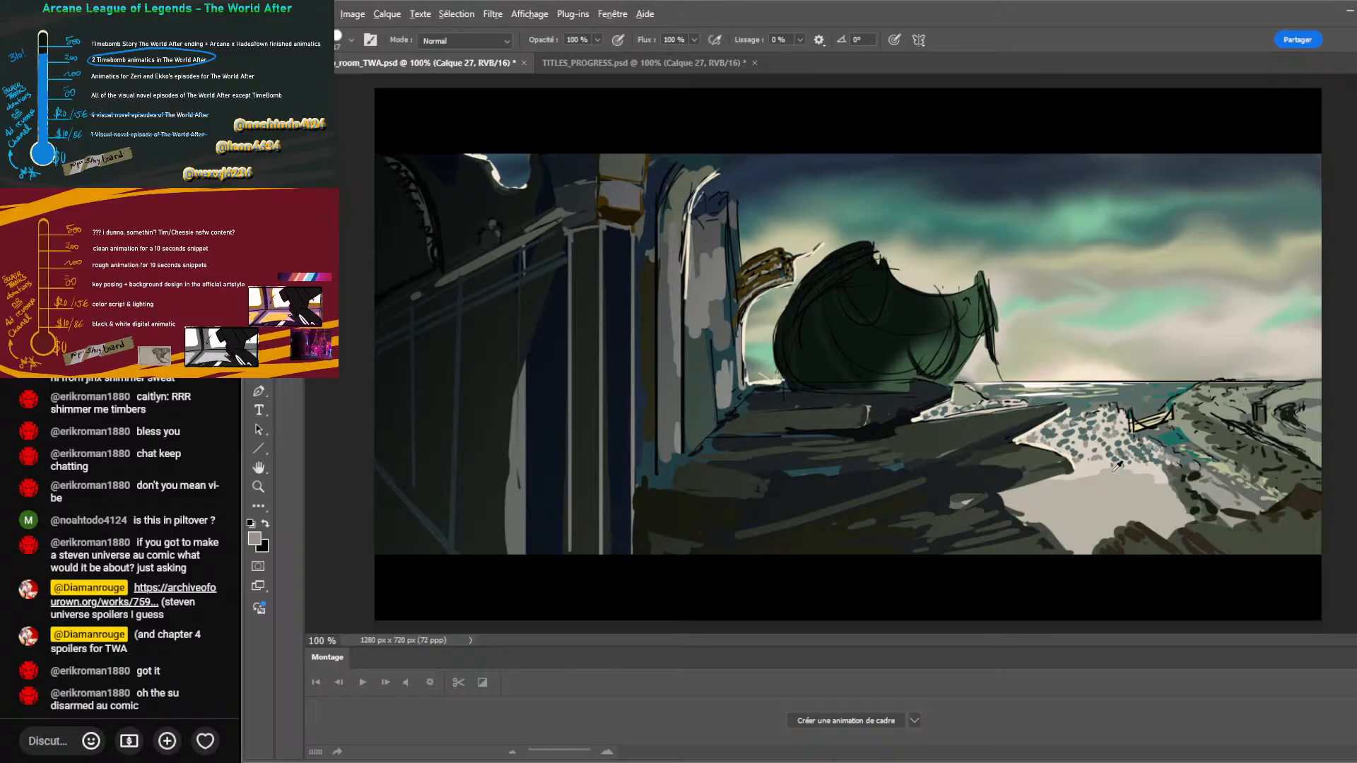
# Draw a light off-white circle with lines radiating from it on the pale ground between the rocks.
pyautogui.keyDown('alt'); pyautogui.click(1148, 463); pyautogui.keyUp('alt')
pyautogui.moveTo(1085, 488)
pyautogui.mouseDown()
pyautogui.moveTo(1063, 512)
pyautogui.moveTo(1115, 528)
pyautogui.moveTo(1128, 504)
pyautogui.moveTo(1088, 487)
pyautogui.mouseUp()
pyautogui.moveTo(1053, 536); pyautogui.dragTo(1074, 516)
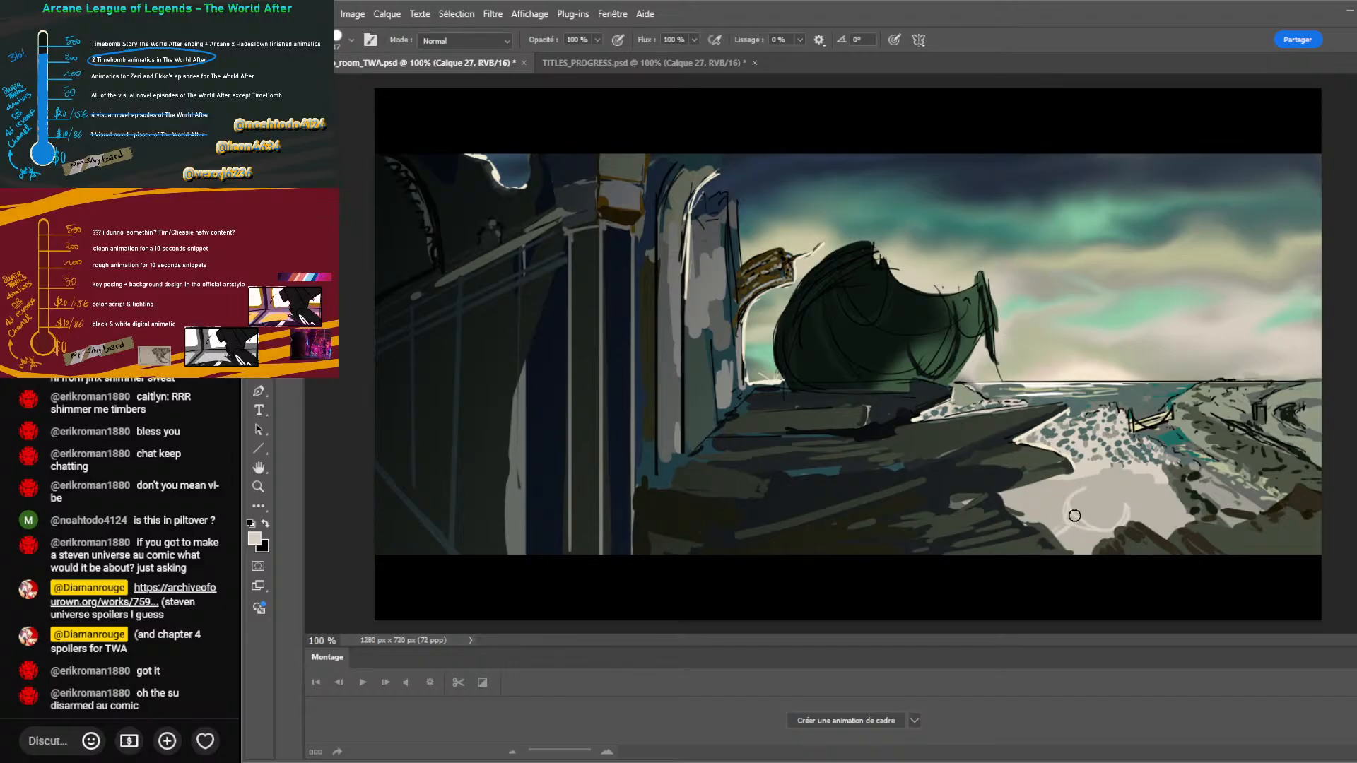
pyautogui.moveTo(991, 505); pyautogui.dragTo(1067, 500)
pyautogui.hotkey('ctrl', 'z')
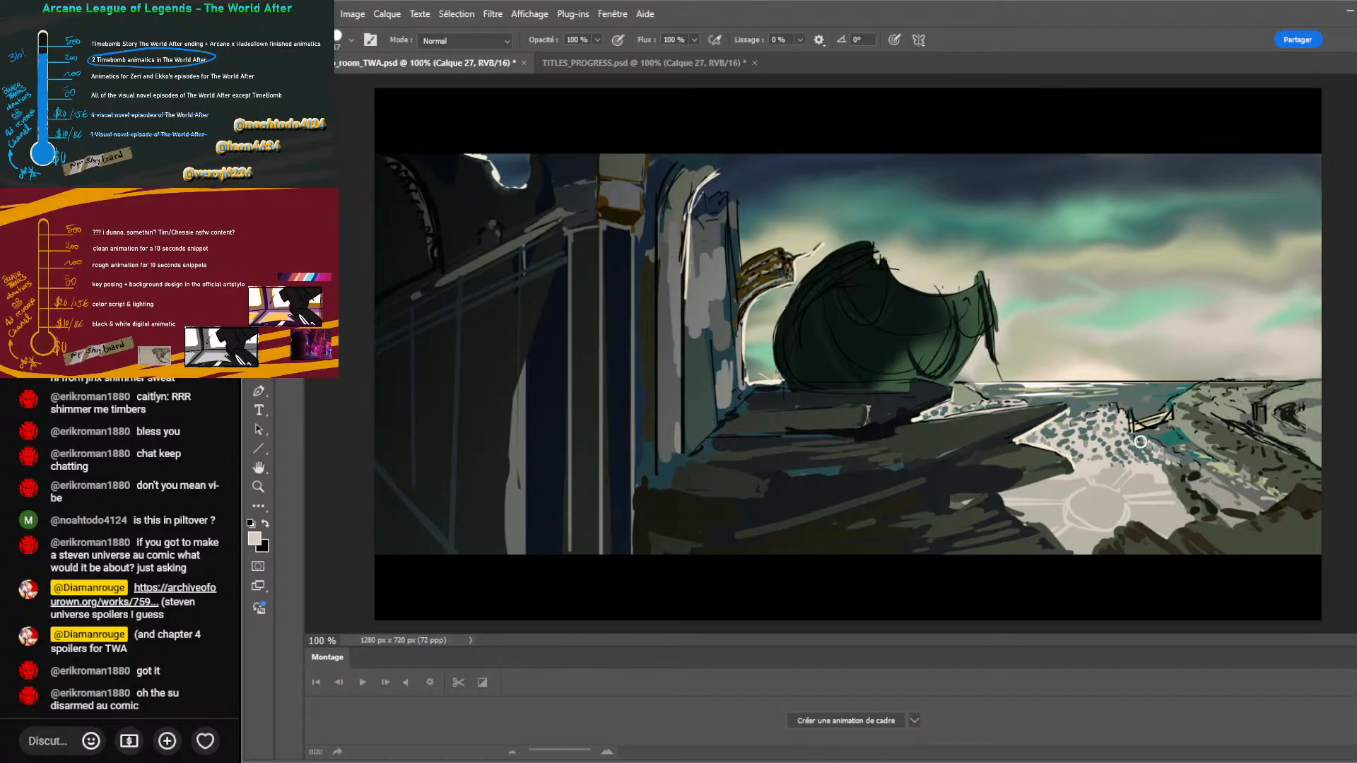
# Fill the circle at the centre of the radiating ground lines with mid grey.
pyautogui.keyDown('alt'); pyautogui.click(1224, 489); pyautogui.keyUp('alt')
pyautogui.moveTo(1085, 512)
pyautogui.mouseDown()
pyautogui.moveTo(1107, 513)
pyautogui.moveTo(1096, 510)
pyautogui.mouseUp()
pyautogui.moveTo(1088, 512); pyautogui.dragTo(1081, 514)
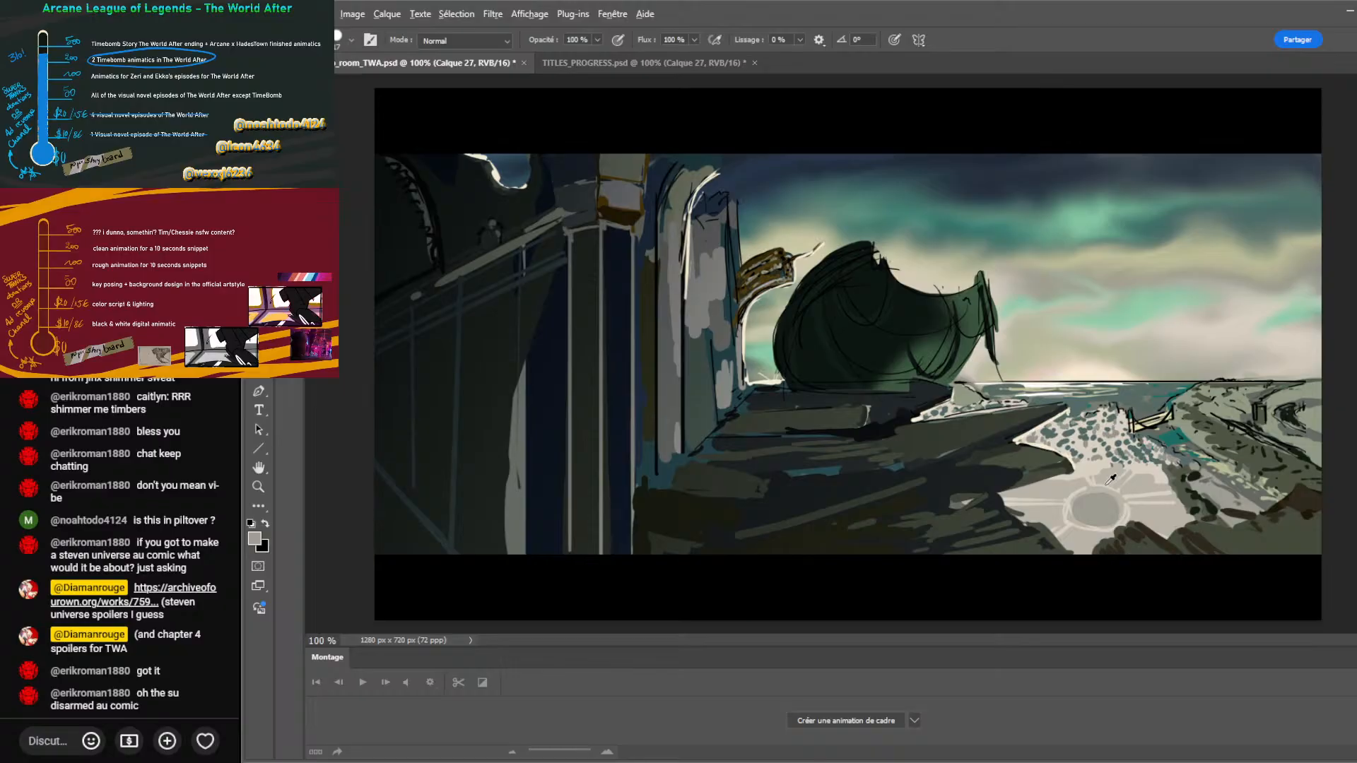
# Paint concentric rings and shading on the grey circle and along its radiating lines, using greys sampled from the pale ground.
pyautogui.keyDown('alt'); pyautogui.click(1095, 479); pyautogui.keyUp('alt')
pyautogui.keyDown('alt'); pyautogui.click(1115, 476); pyautogui.keyUp('alt')
pyautogui.keyDown('alt'); pyautogui.click(1101, 509); pyautogui.keyUp('alt')
pyautogui.moveTo(1092, 517); pyautogui.dragTo(1130, 526)
pyautogui.keyDown('alt'); pyautogui.click(1106, 499); pyautogui.keyUp('alt')
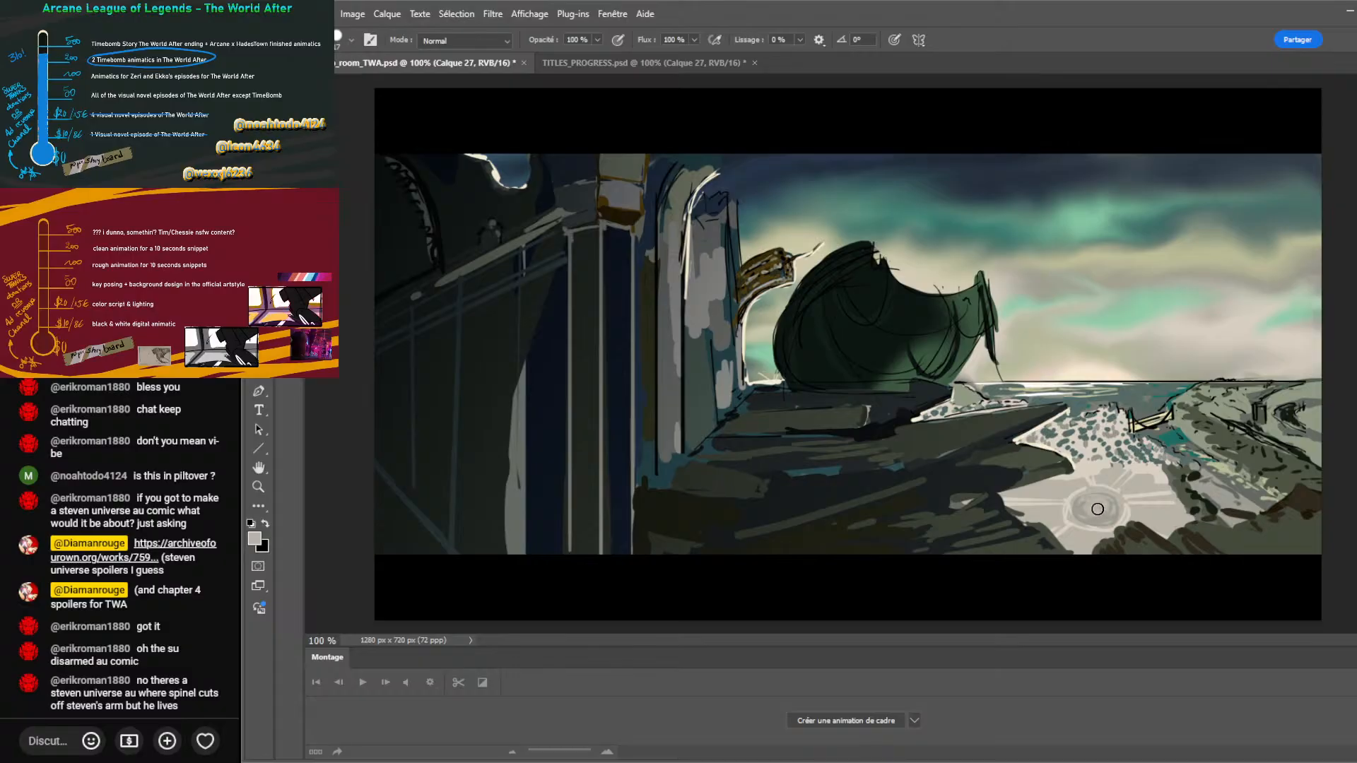
pyautogui.keyDown('alt'); pyautogui.click(1114, 503); pyautogui.keyUp('alt')
pyautogui.keyDown('alt'); pyautogui.click(1073, 493); pyautogui.keyUp('alt')
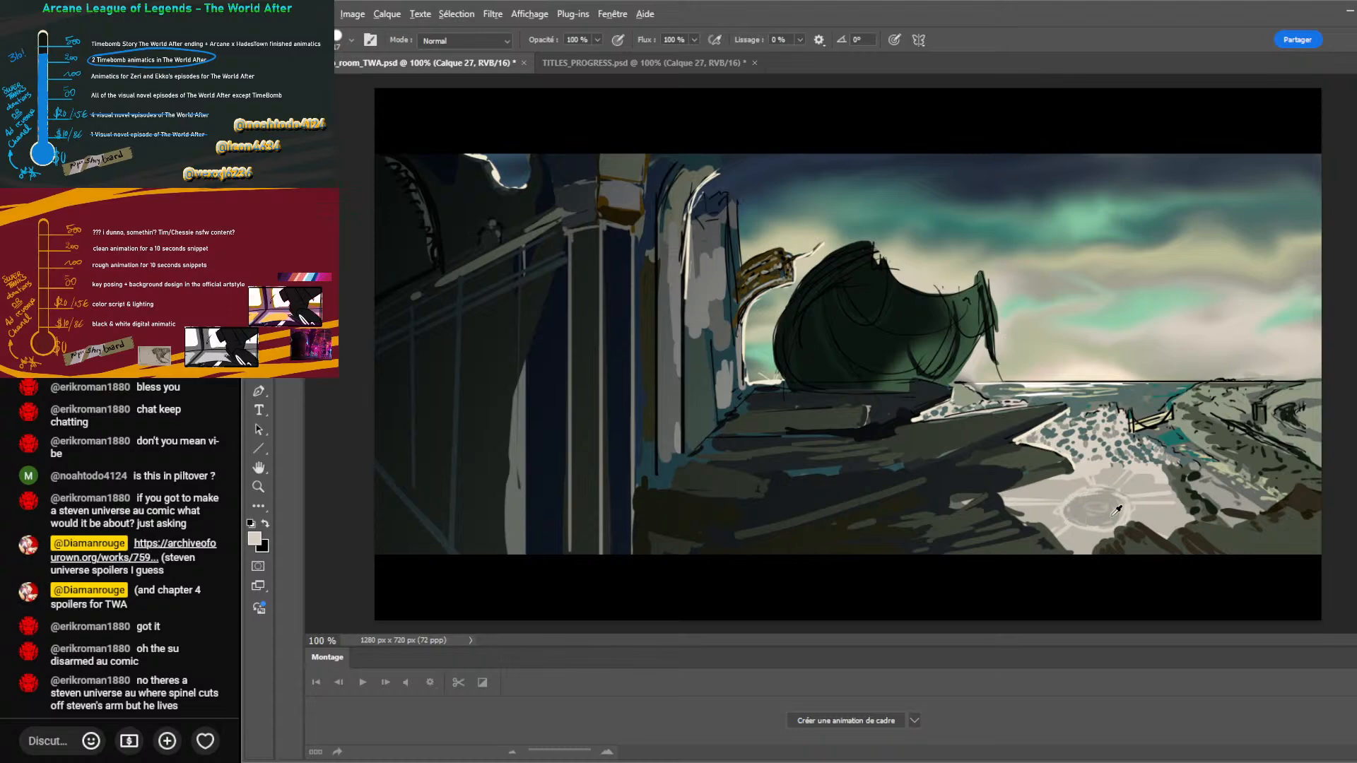
pyautogui.keyDown('alt'); pyautogui.click(1119, 510); pyautogui.keyUp('alt')
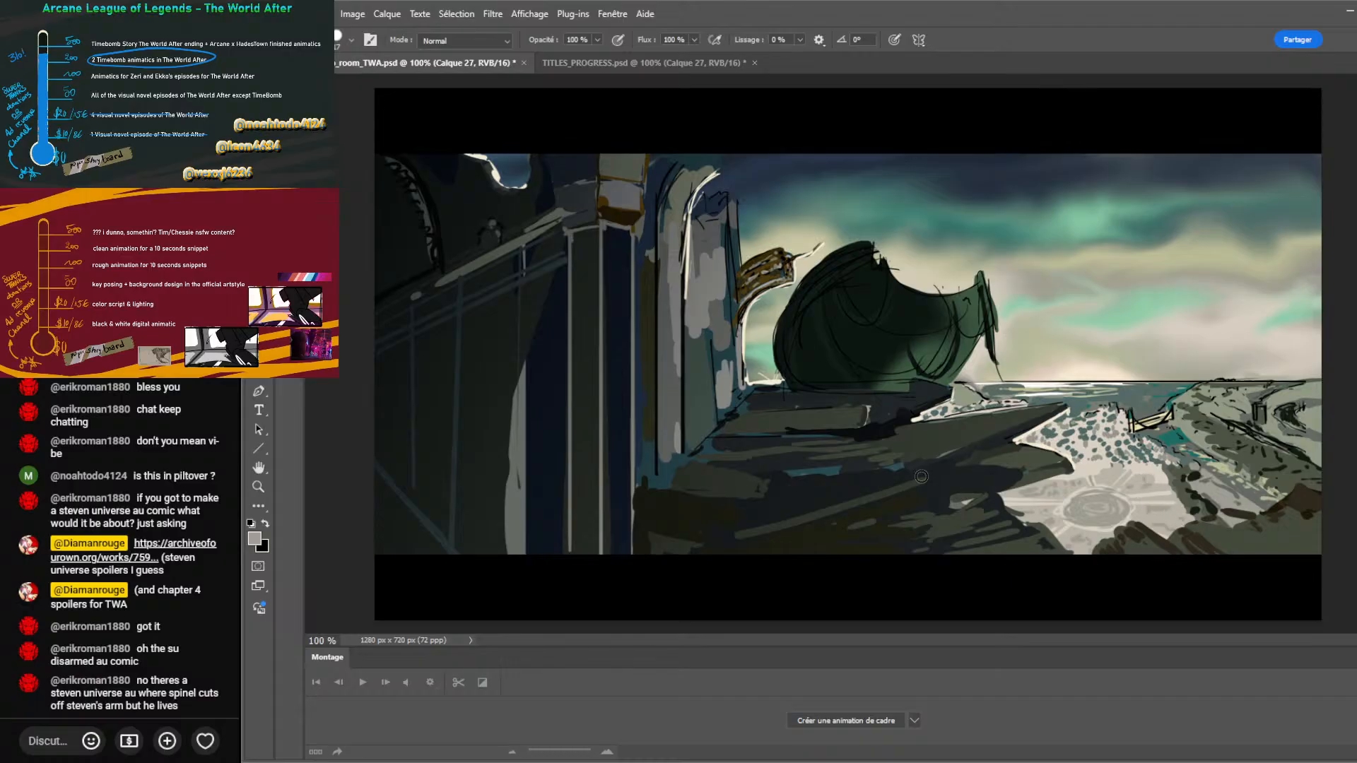
# Paint a dark brown dot with an ochre highlight at the circle's centre and add ochre accents along the radiating lines.
pyautogui.keyDown('alt'); pyautogui.click(764, 253); pyautogui.keyUp('alt')
pyautogui.click(1096, 507)
pyautogui.press('i')
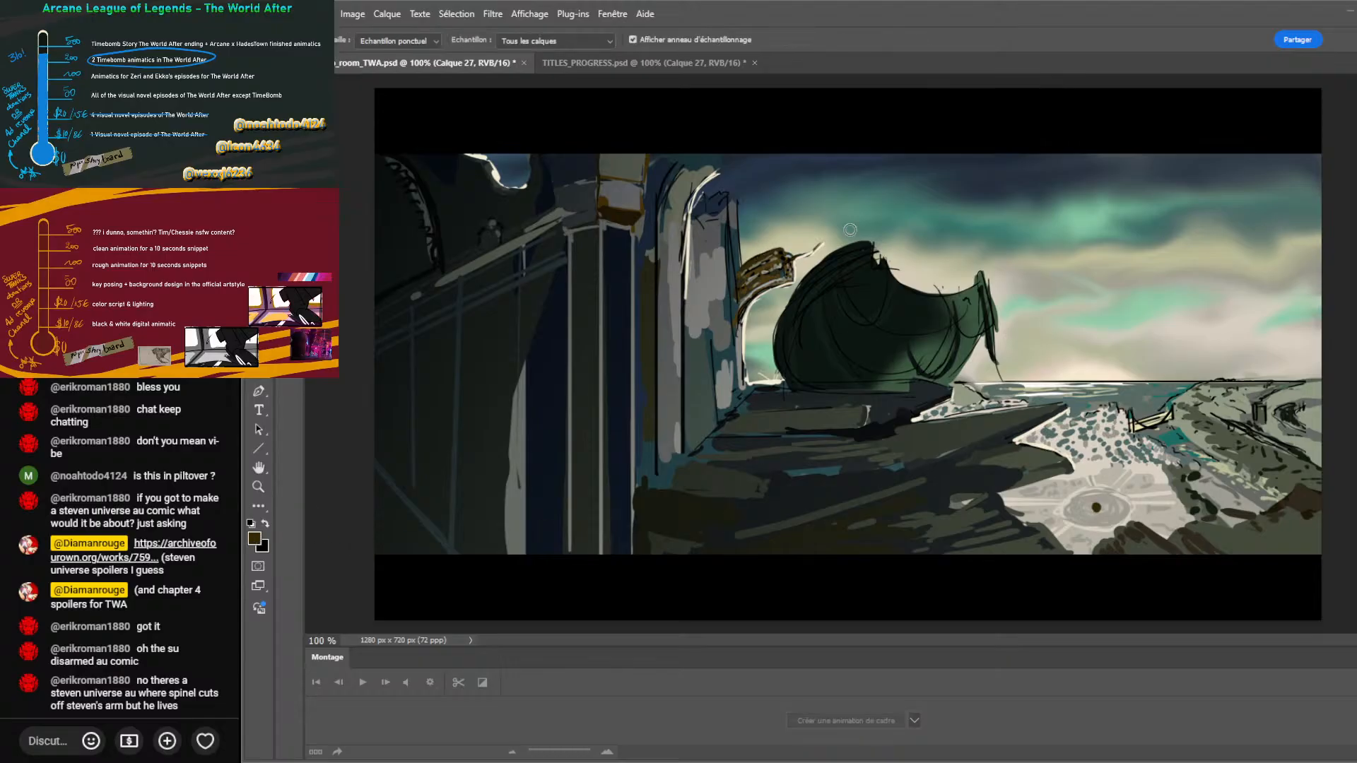
pyautogui.press('b')
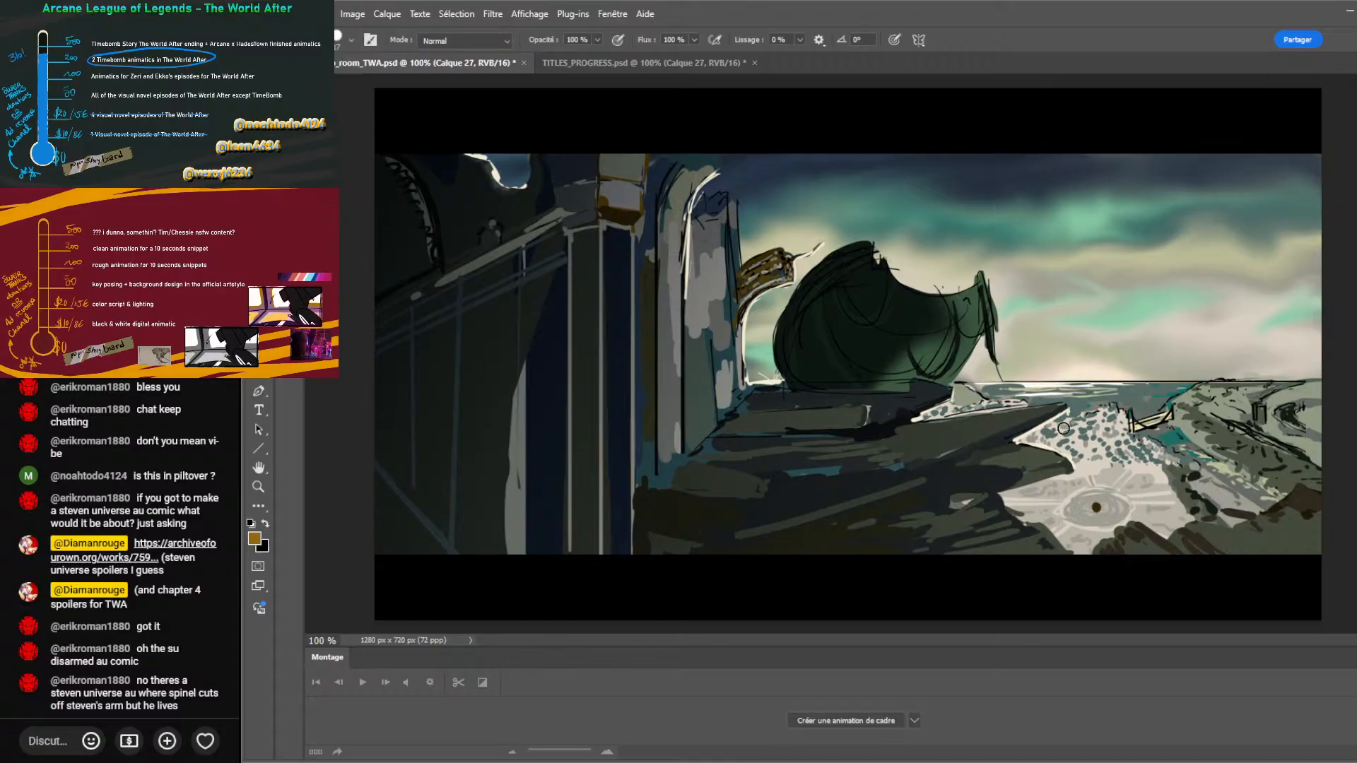
pyautogui.click(1096, 506)
pyautogui.click(1111, 507)
pyautogui.moveTo(1065, 486); pyautogui.dragTo(1024, 501)
# Speckle the pale ground around the circle with grey-teal dots and save the document.
pyautogui.keyDown('alt'); pyautogui.click(1083, 450); pyautogui.keyUp('alt')
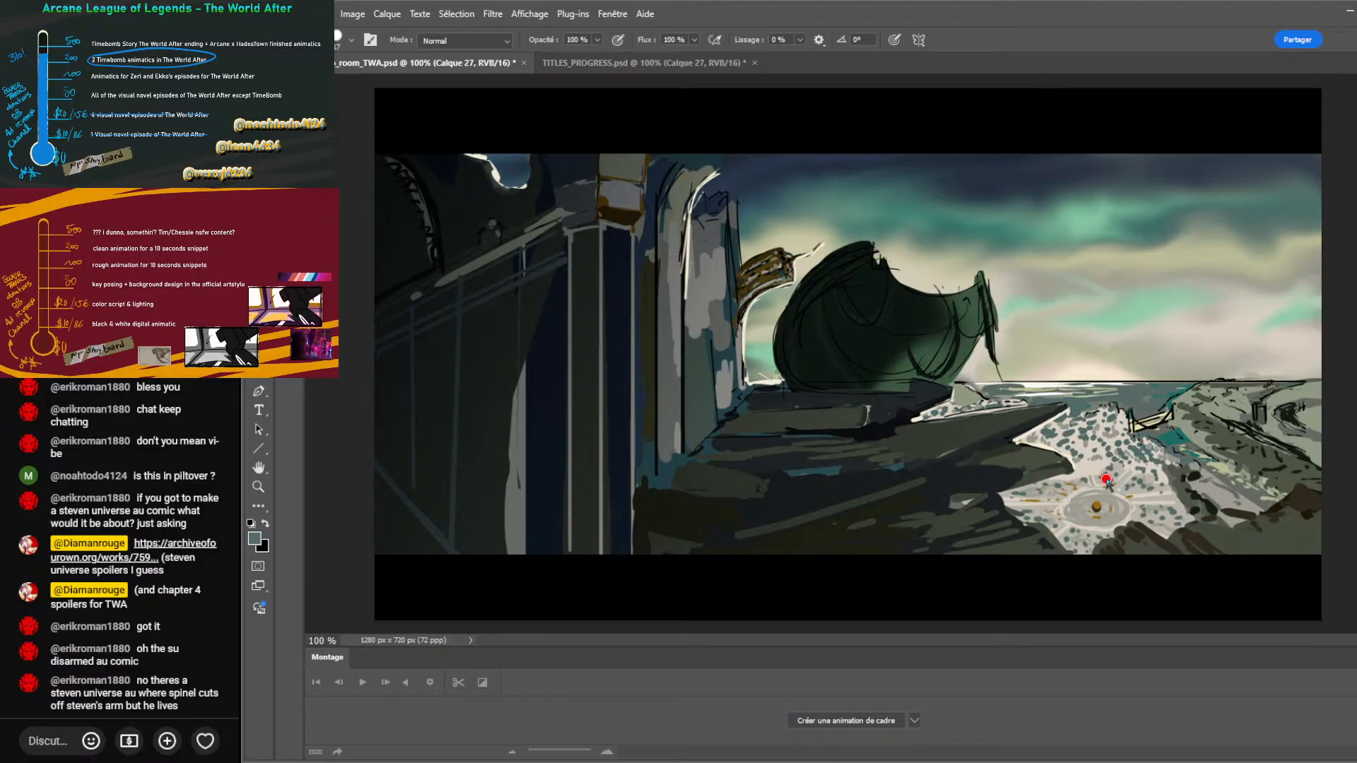
pyautogui.keyDown('alt'); pyautogui.click(1190, 489); pyautogui.keyUp('alt')
pyautogui.keyDown('alt'); pyautogui.click(1097, 506); pyautogui.keyUp('alt')
pyautogui.hotkey('ctrl', 's')
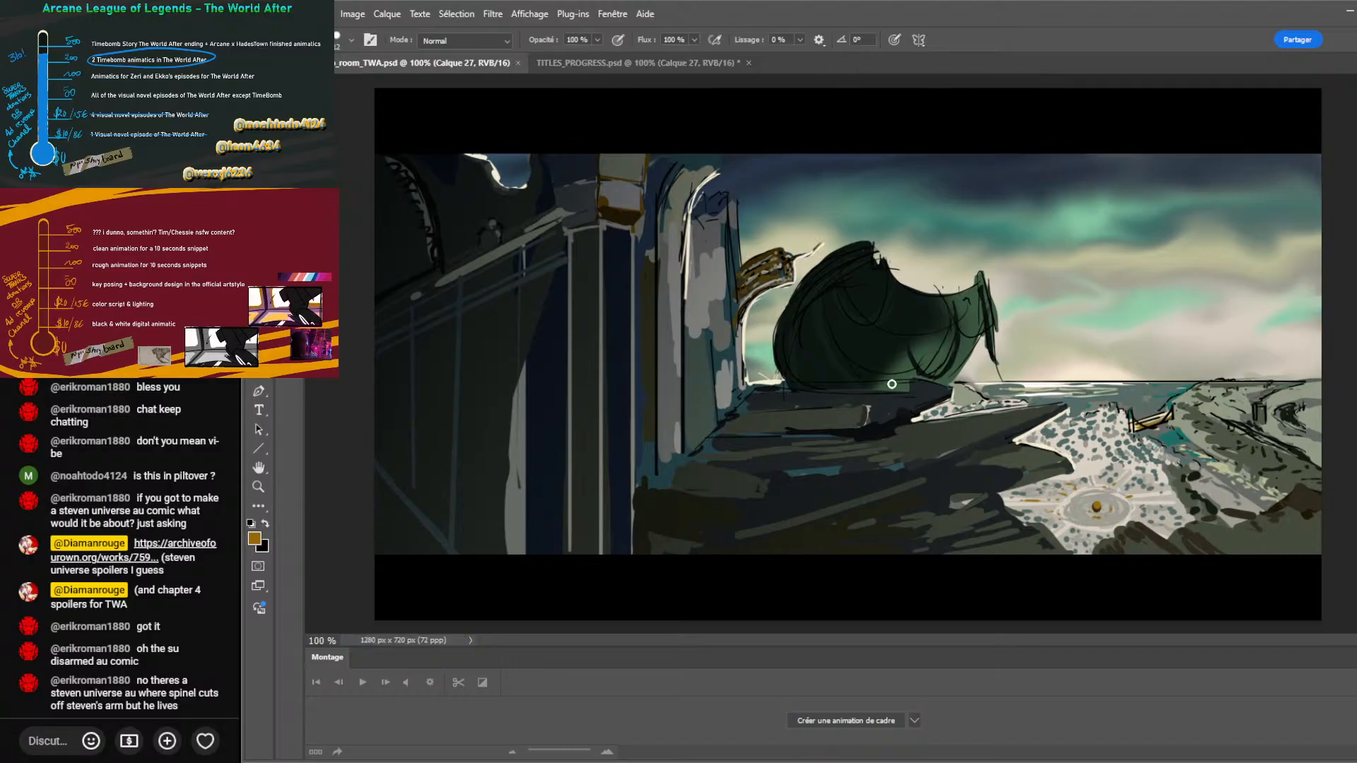
# Select the Calque 33 layer and add a new empty layer above it.
pyautogui.keyDown('alt'); pyautogui.click(684, 476); pyautogui.keyUp('alt')
pyautogui.hotkey('alt', '[')
pyautogui.hotkey('alt', ']')
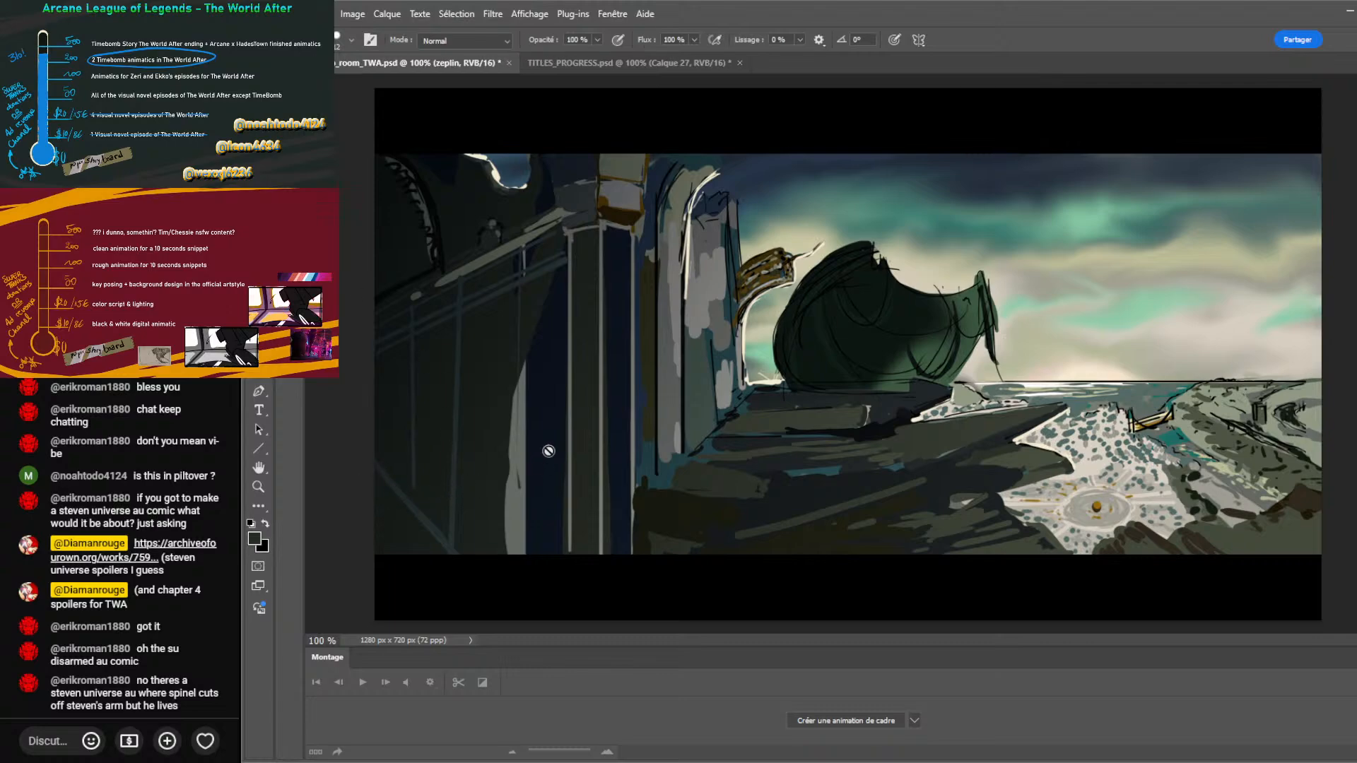
pyautogui.press('v')
pyautogui.moveTo(886, 349)
pyautogui.mouseDown()
pyautogui.moveTo(905, 279)
pyautogui.moveTo(882, 339)
pyautogui.mouseUp()
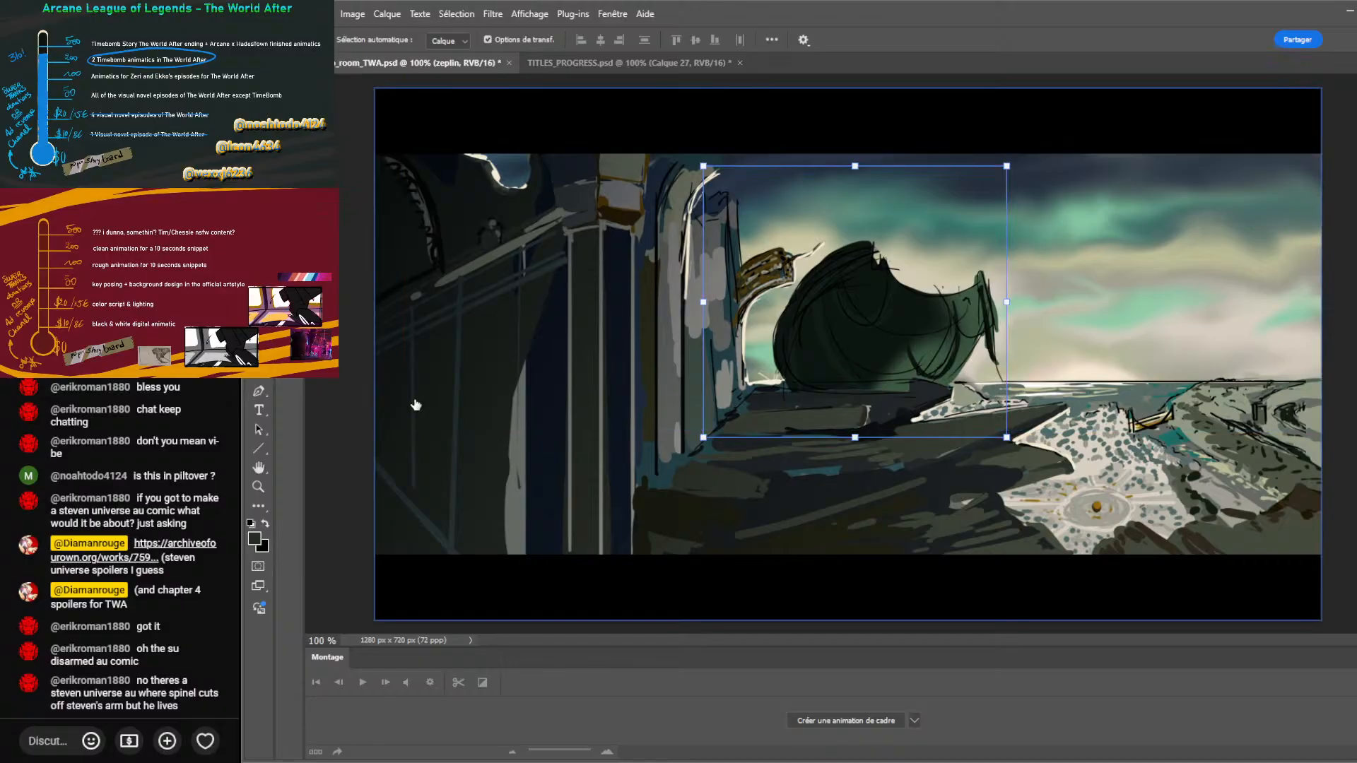
pyautogui.click(433, 359)
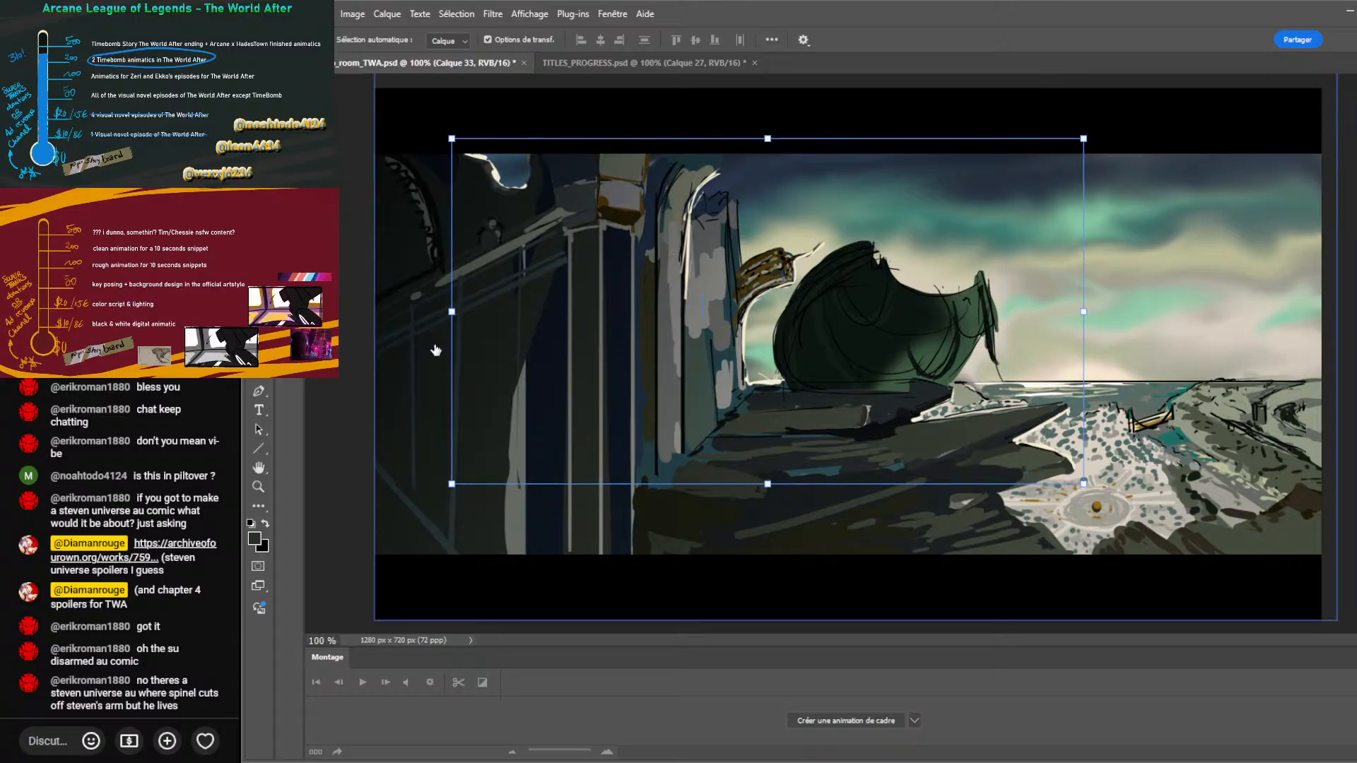
pyautogui.hotkey('ctrl', 'shift', 'alt', 'n')
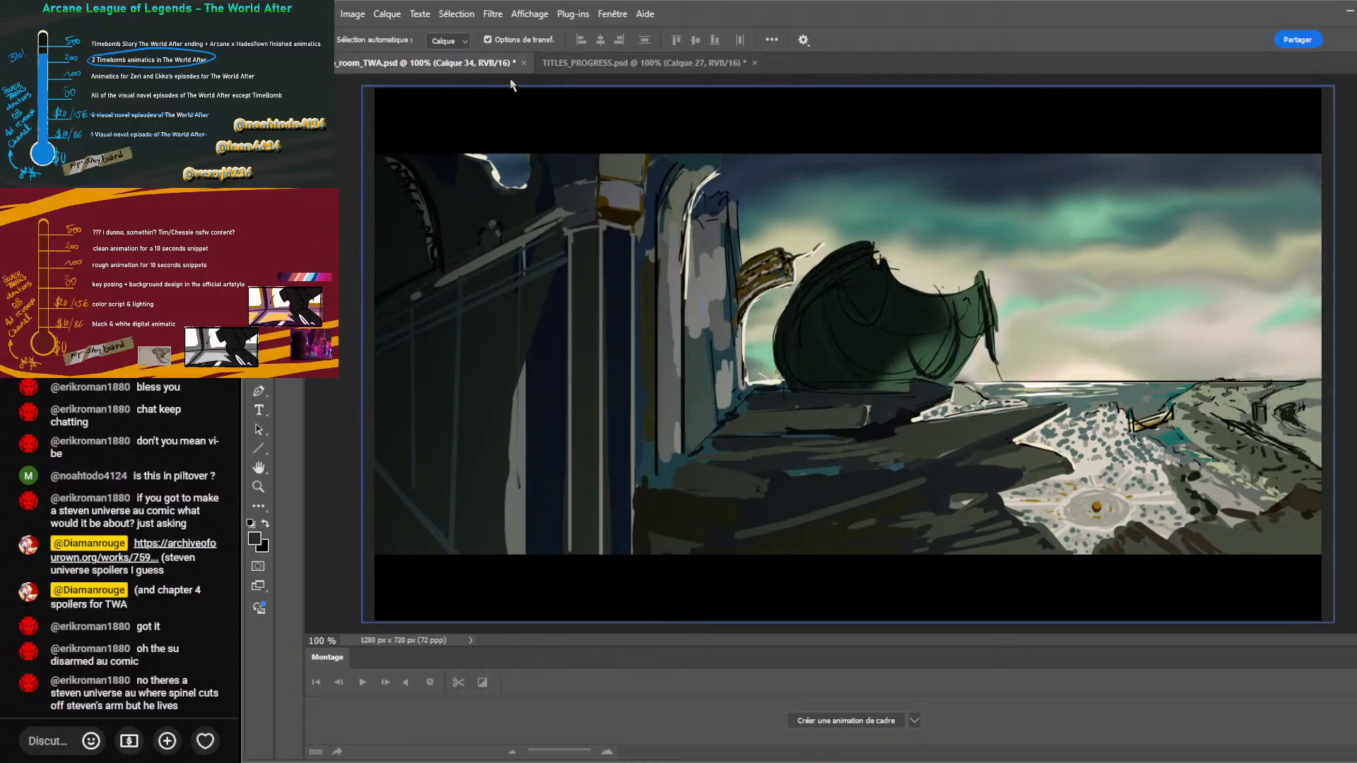
# Lasso three wispy shapes: one from the lower rocks into the right-hand sky, one over the patterned ground, one across the zeppelin.
pyautogui.press('l')
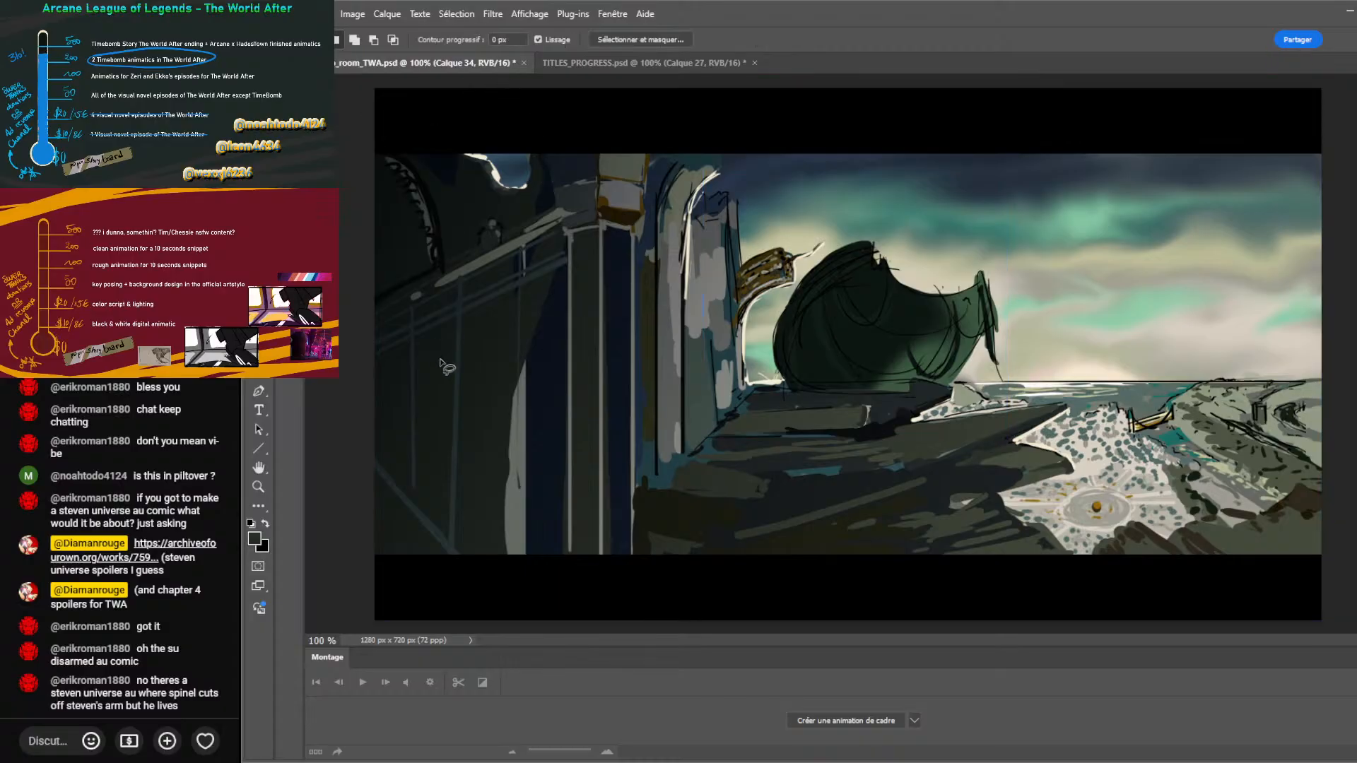
pyautogui.press('b')
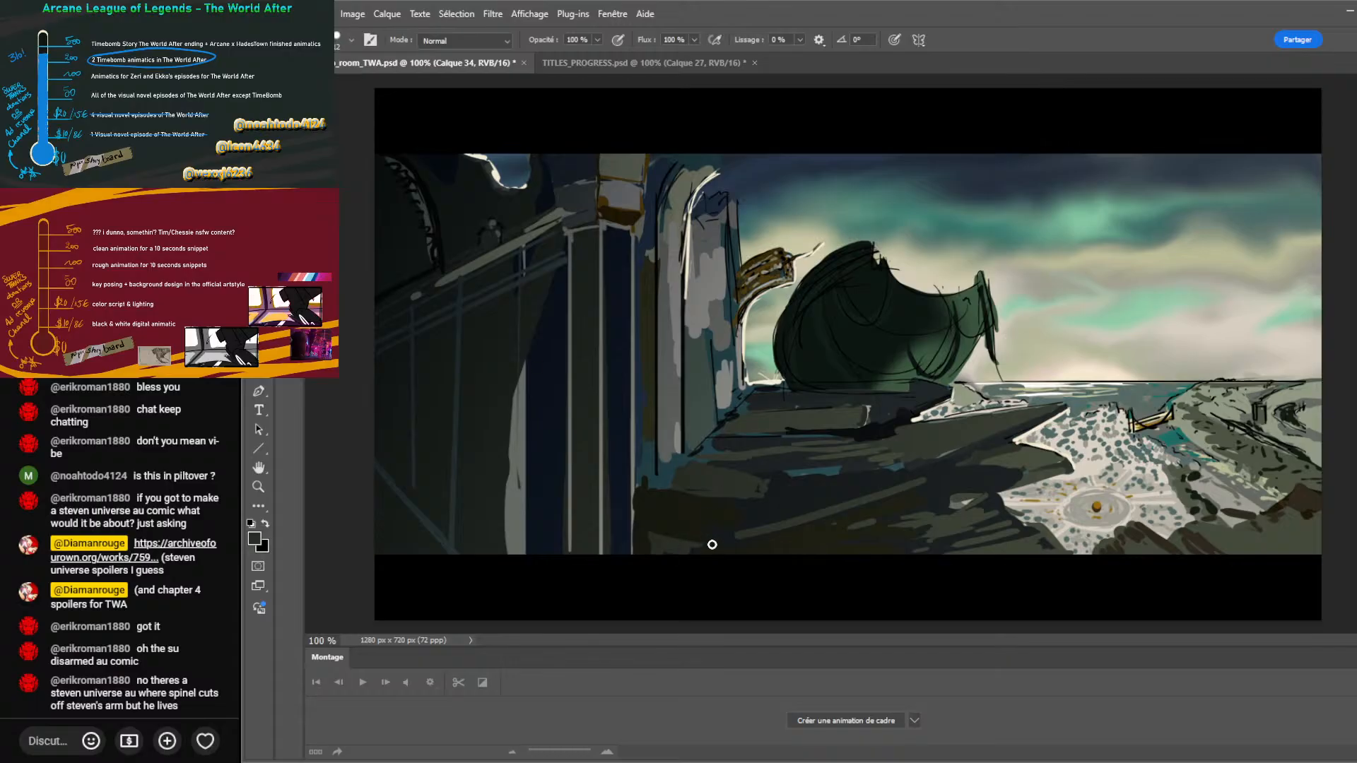
pyautogui.press('l')
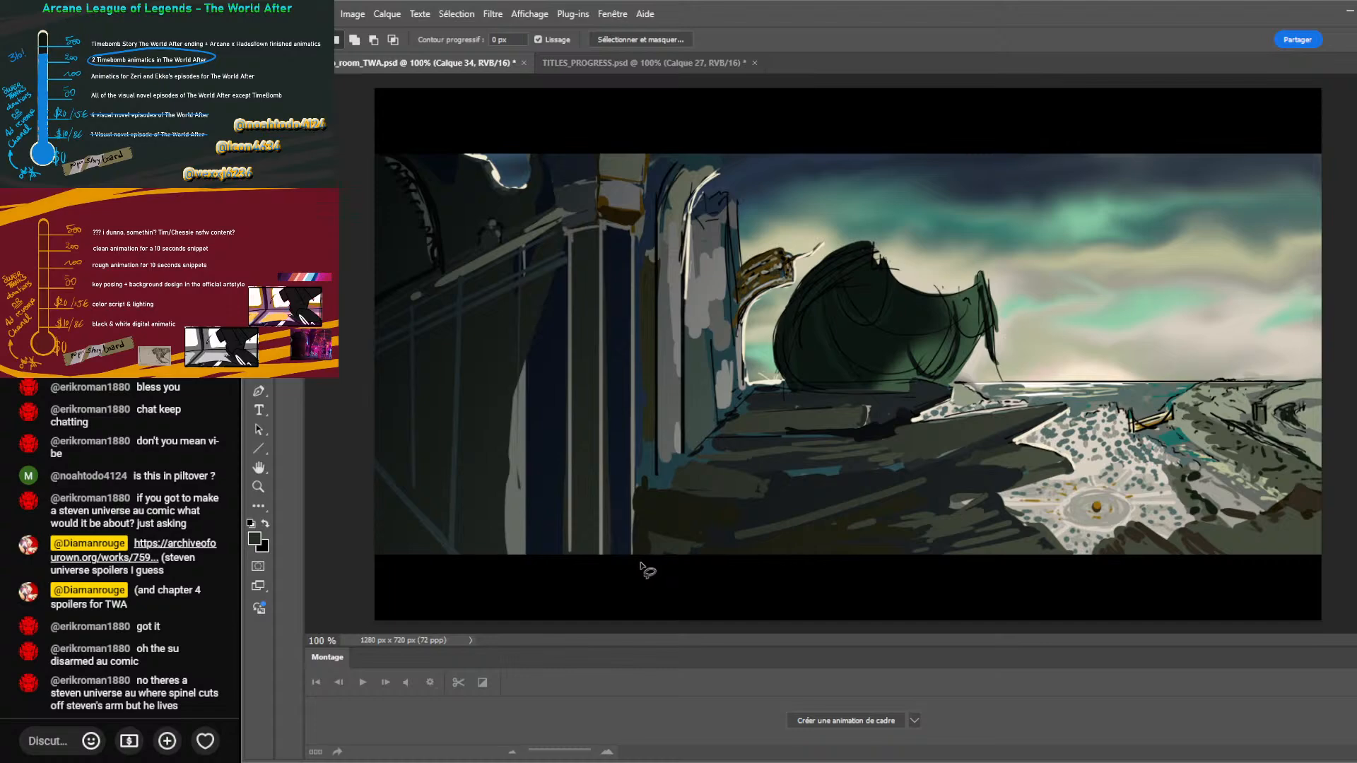
pyautogui.moveTo(640, 564)
pyautogui.mouseDown()
pyautogui.moveTo(693, 538)
pyautogui.moveTo(762, 445)
pyautogui.moveTo(916, 405)
pyautogui.moveTo(960, 299)
pyautogui.moveTo(1206, 202)
pyautogui.moveTo(1308, 130)
pyautogui.moveTo(1323, 216)
pyautogui.moveTo(1161, 351)
pyautogui.moveTo(1061, 379)
pyautogui.moveTo(939, 445)
pyautogui.moveTo(861, 446)
pyautogui.moveTo(761, 523)
pyautogui.mouseUp()
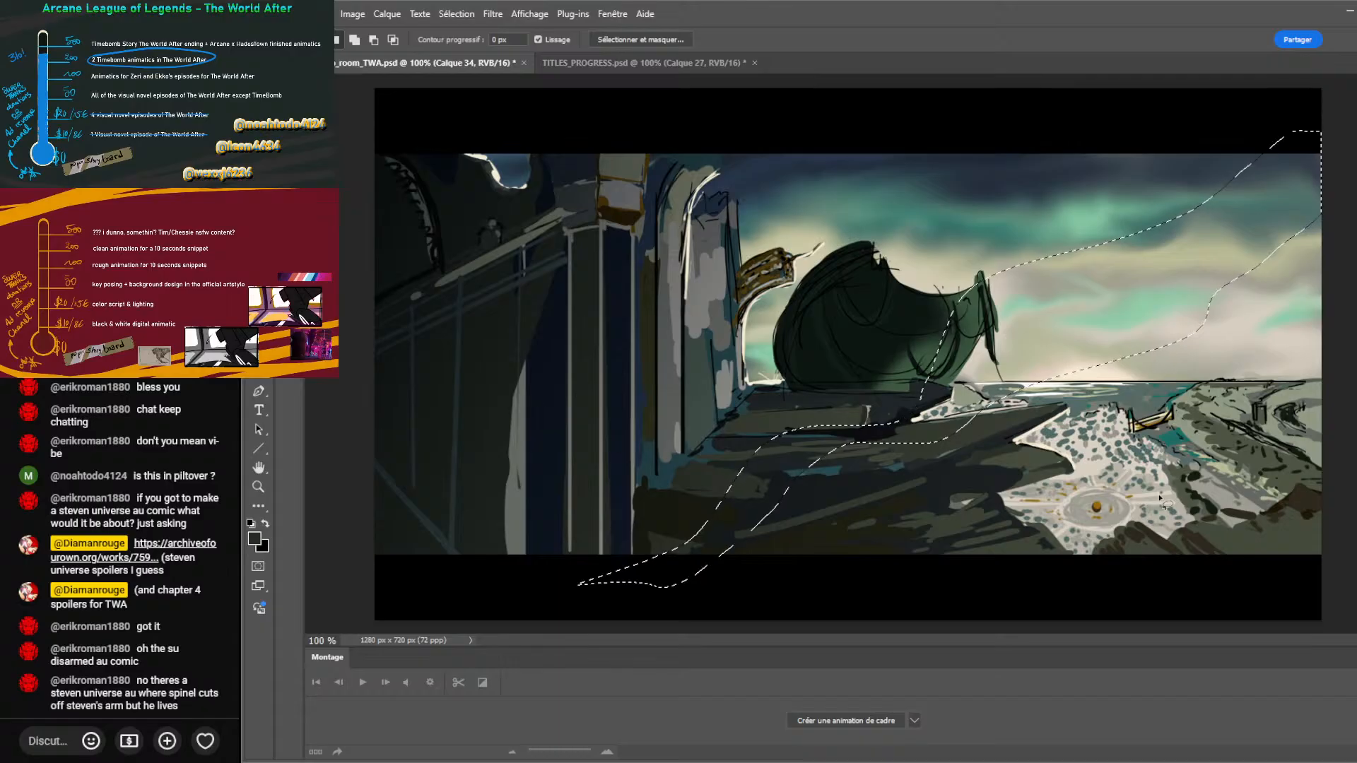
pyautogui.press('shift')
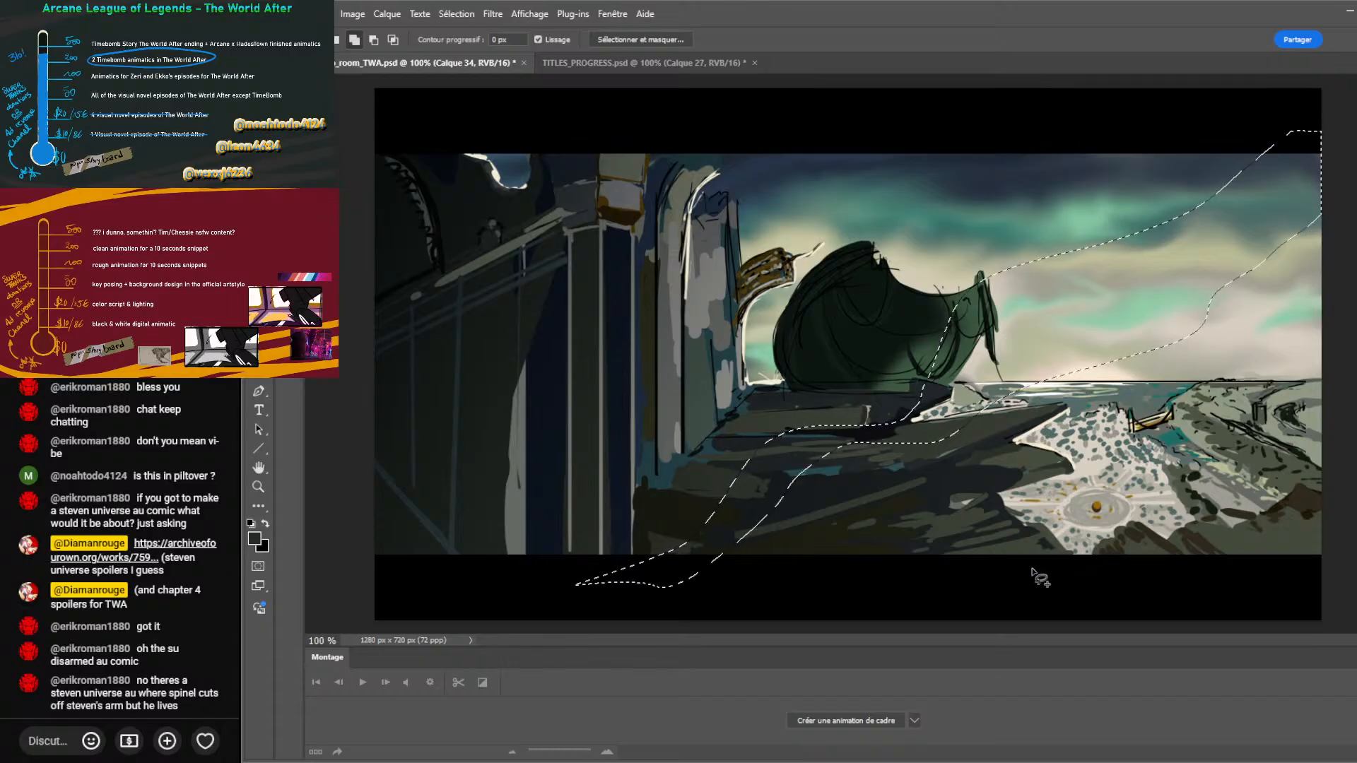
pyautogui.moveTo(1030, 568)
pyautogui.mouseDown()
pyautogui.moveTo(1092, 489)
pyautogui.moveTo(1283, 394)
pyautogui.moveTo(1341, 344)
pyautogui.moveTo(1226, 477)
pyautogui.moveTo(1213, 593)
pyautogui.moveTo(1017, 584)
pyautogui.mouseUp()
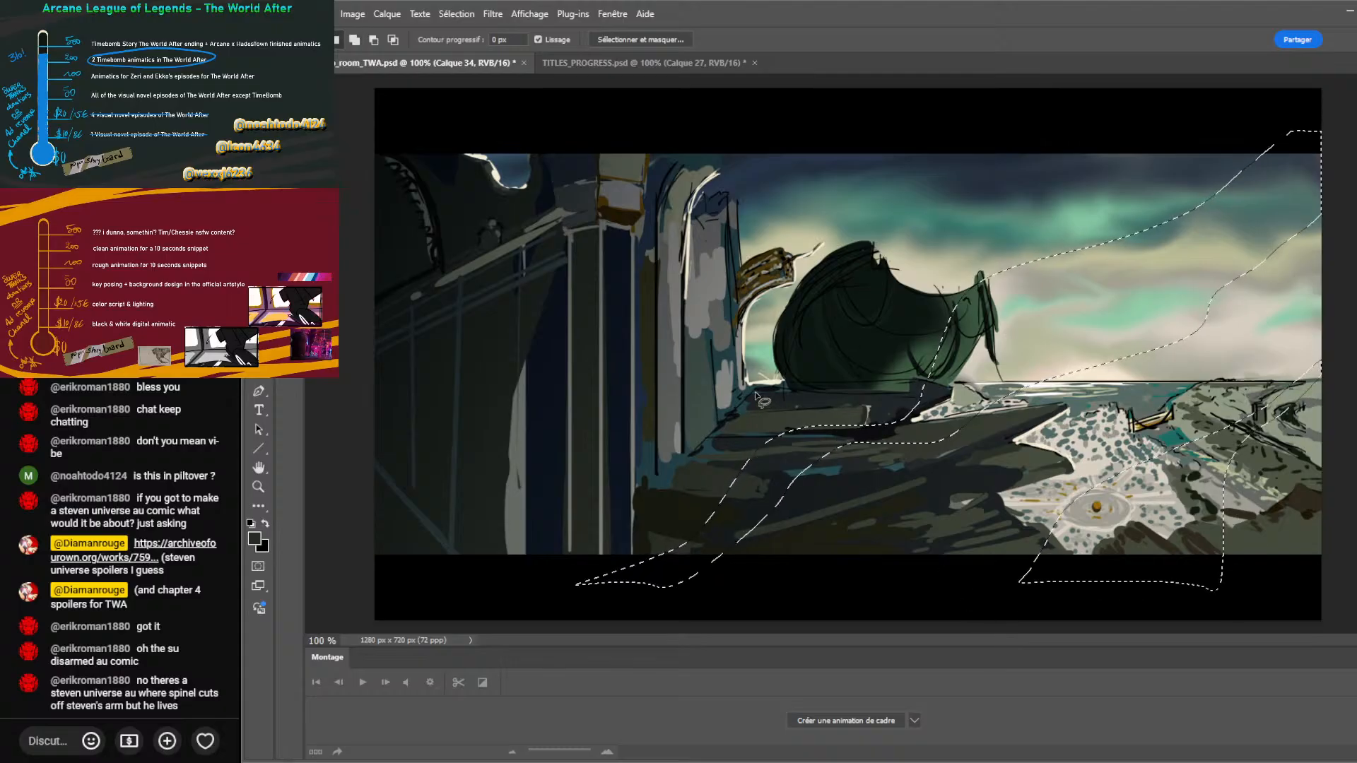
pyautogui.hotkey('ctrl', 'd')
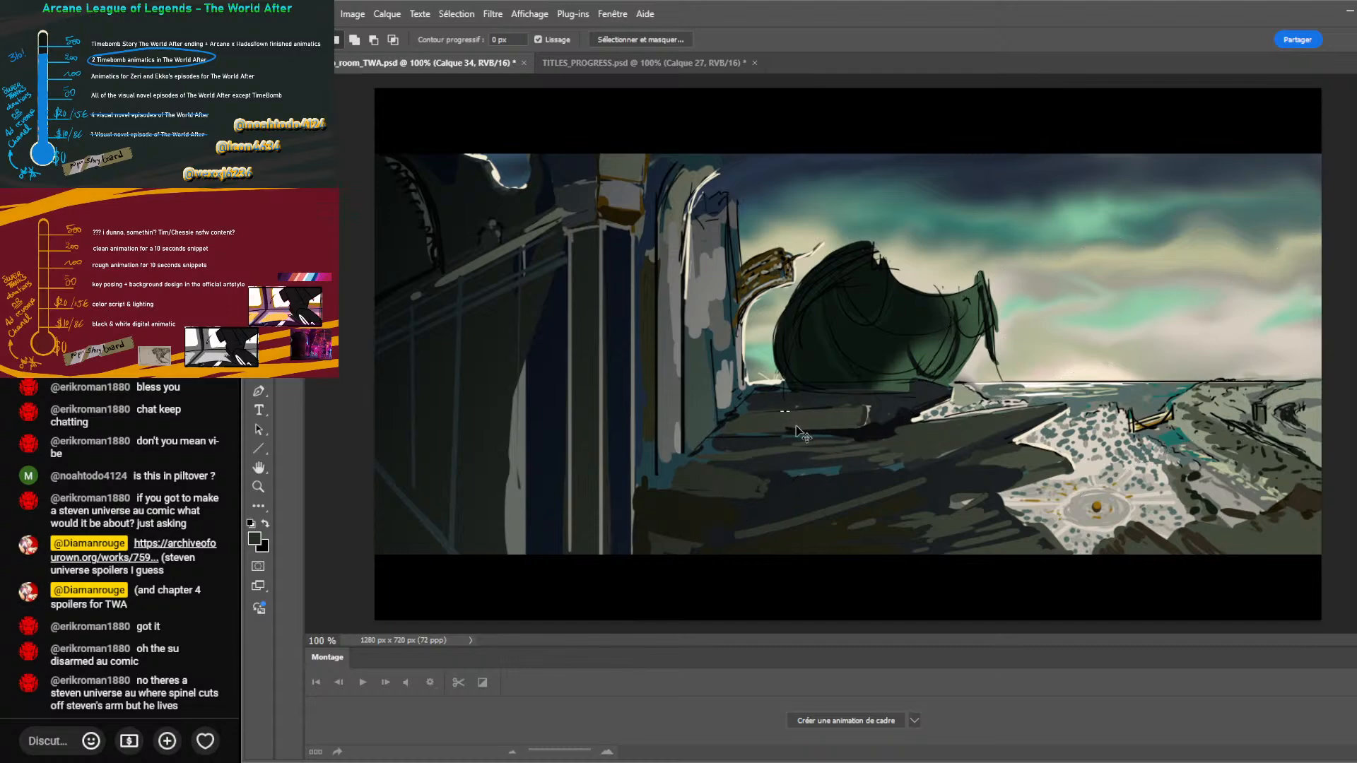
pyautogui.hotkey('ctrl', 'shift', 'd')
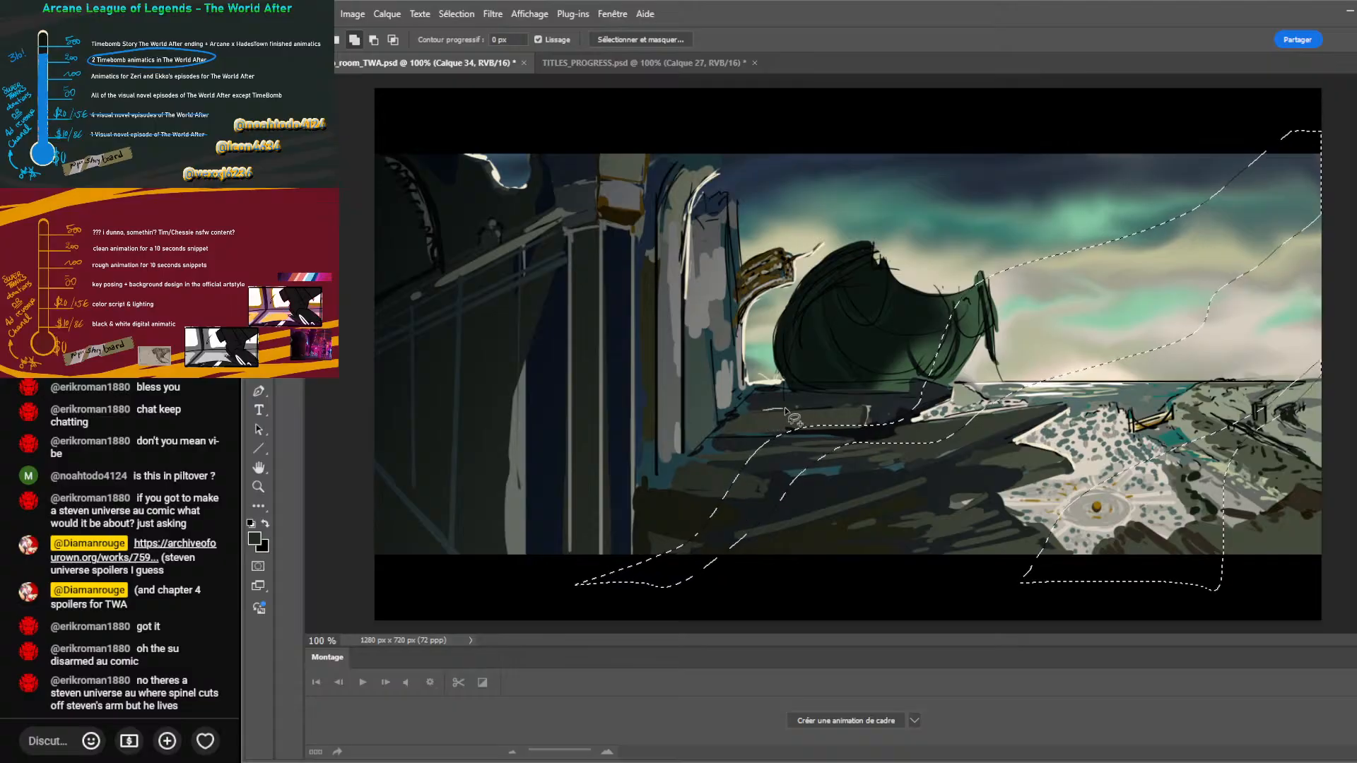
pyautogui.moveTo(792, 411)
pyautogui.mouseDown()
pyautogui.moveTo(914, 191)
pyautogui.moveTo(1043, 92)
pyautogui.moveTo(924, 105)
pyautogui.moveTo(867, 200)
pyautogui.moveTo(826, 327)
pyautogui.moveTo(774, 409)
pyautogui.mouseUp()
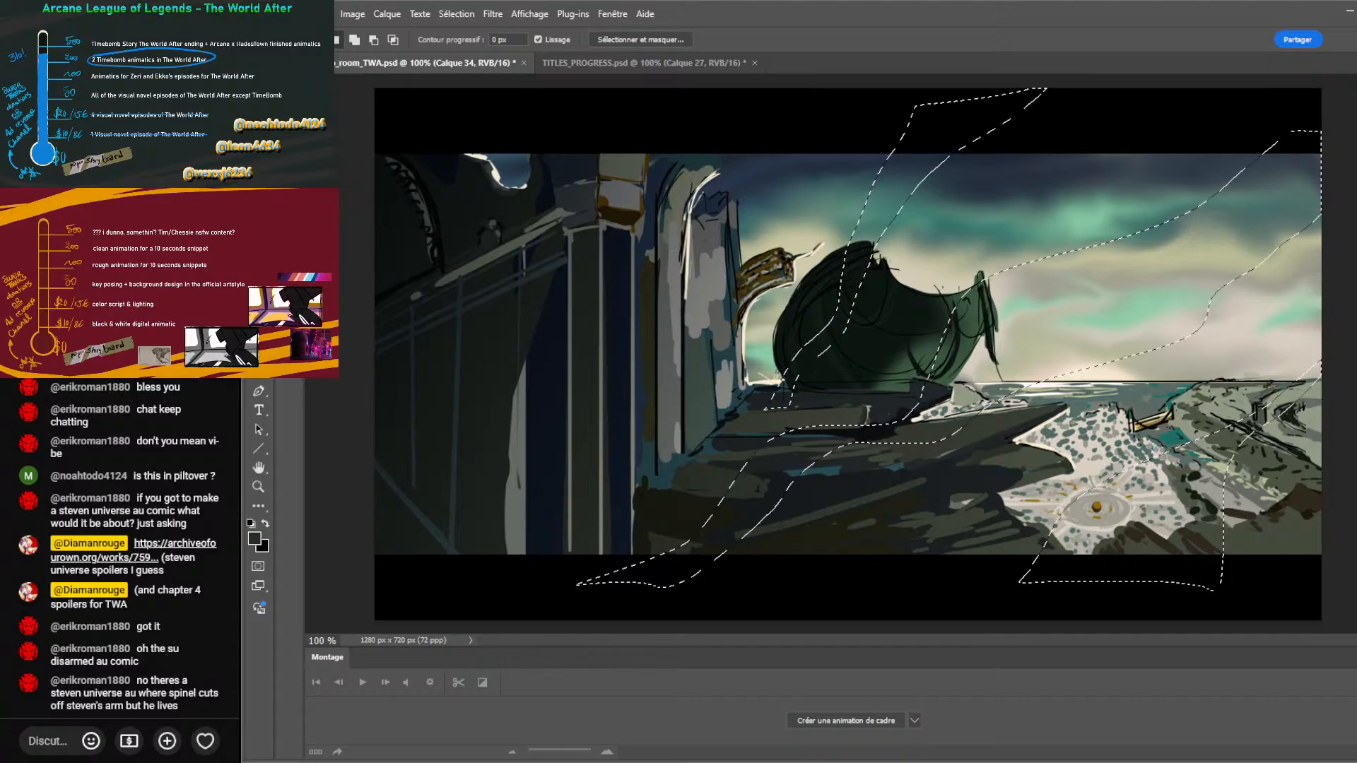
# Fill the selected wisps with a white-to-transparent gradient fading upward and duplicate the gradient layer.
pyautogui.press('g')
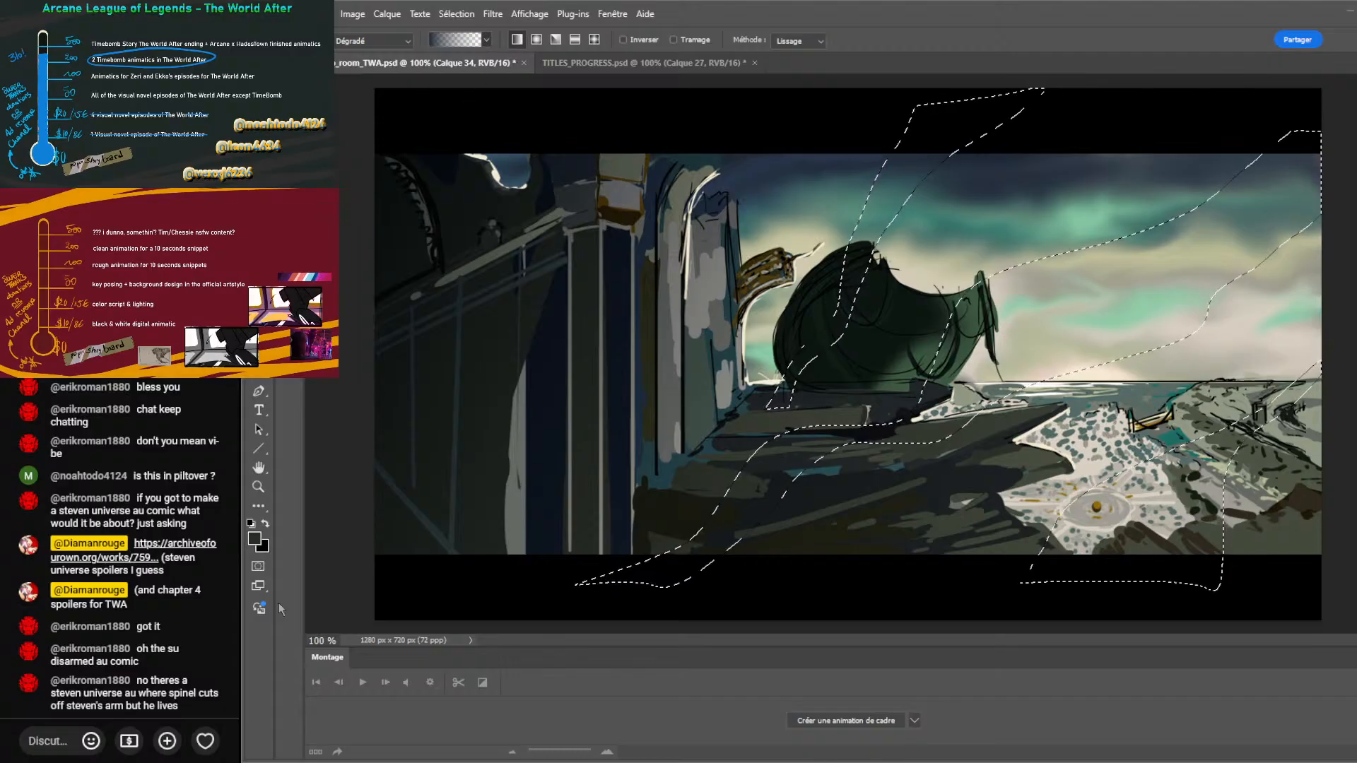
pyautogui.press('x')
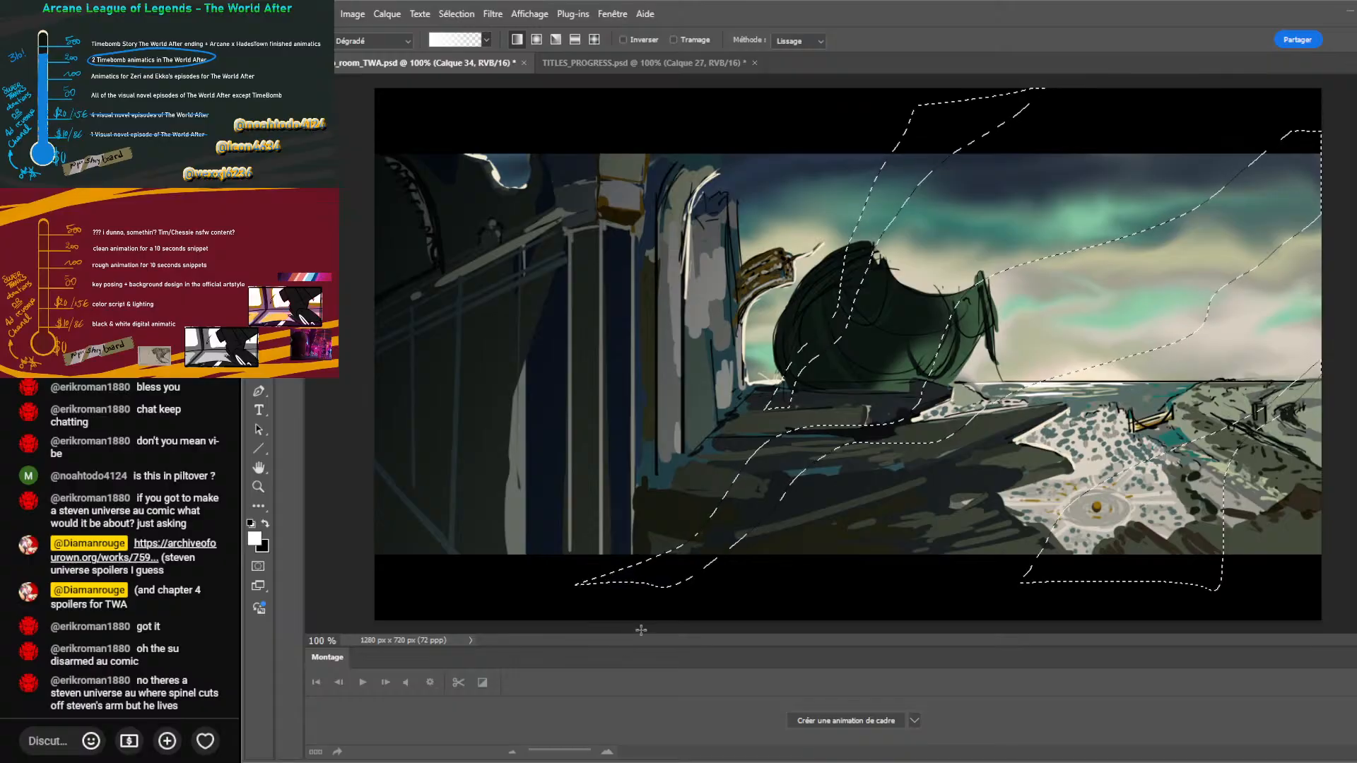
pyautogui.moveTo(644, 629); pyautogui.dragTo(854, 70)
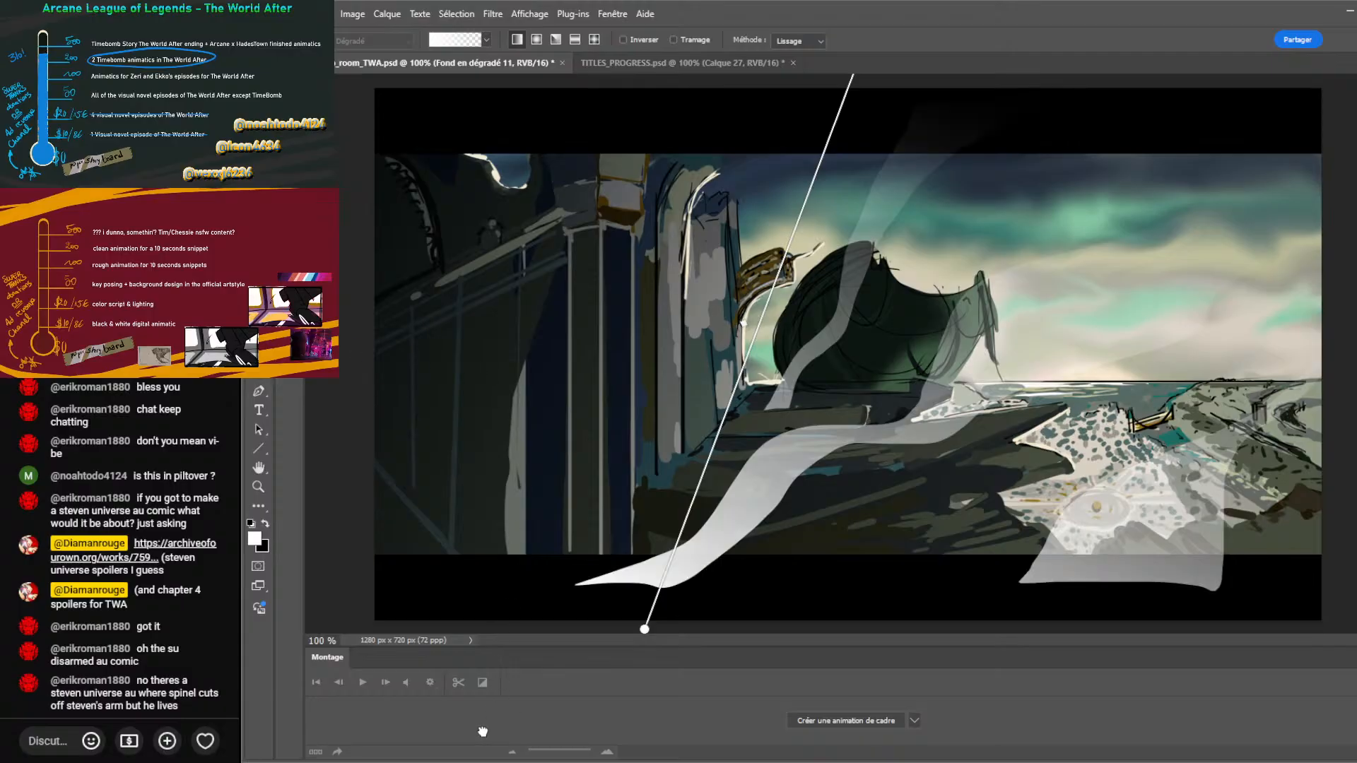
pyautogui.hotkey('ctrl', 'j')
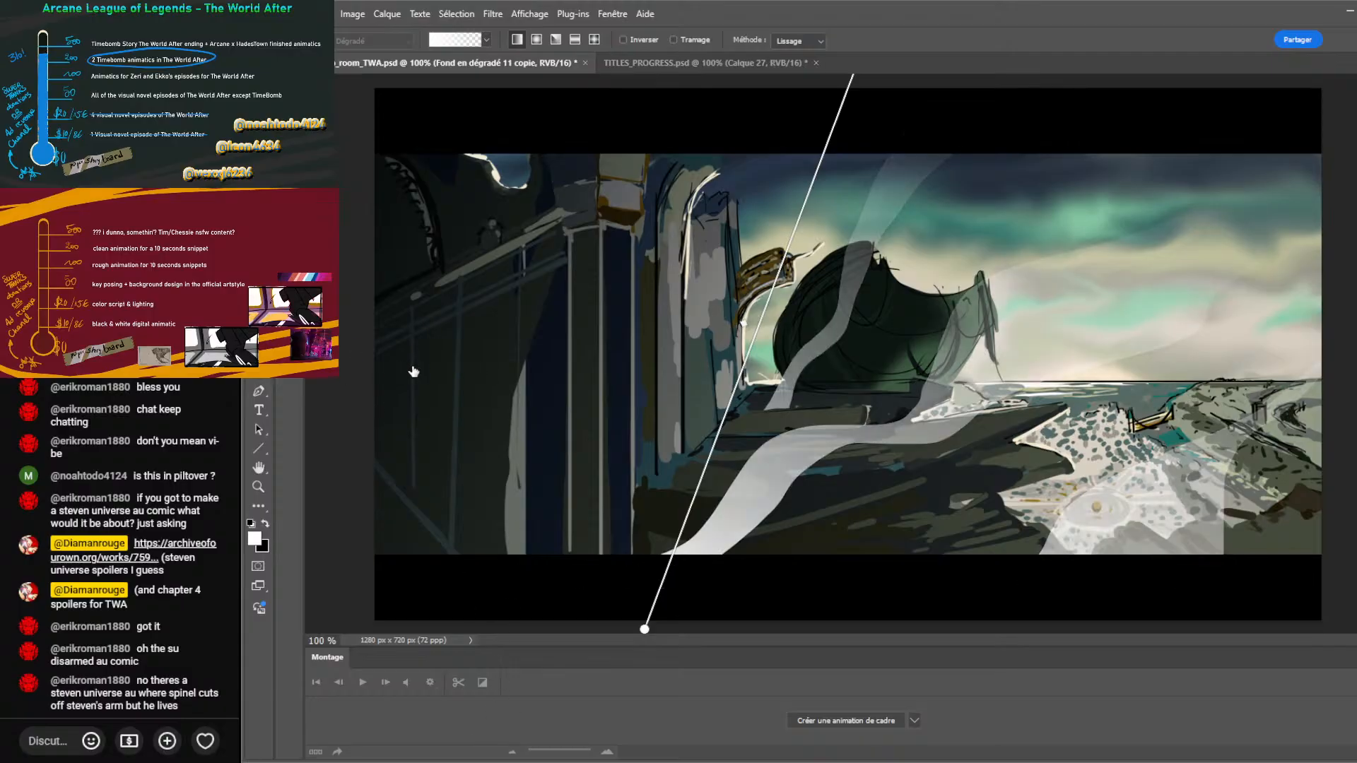
# Paint black and white on the duplicate gradient layer's mask to reshape the wisp crossing the zeppelin.
pyautogui.hotkey('ctrl', 'shift', 'm')
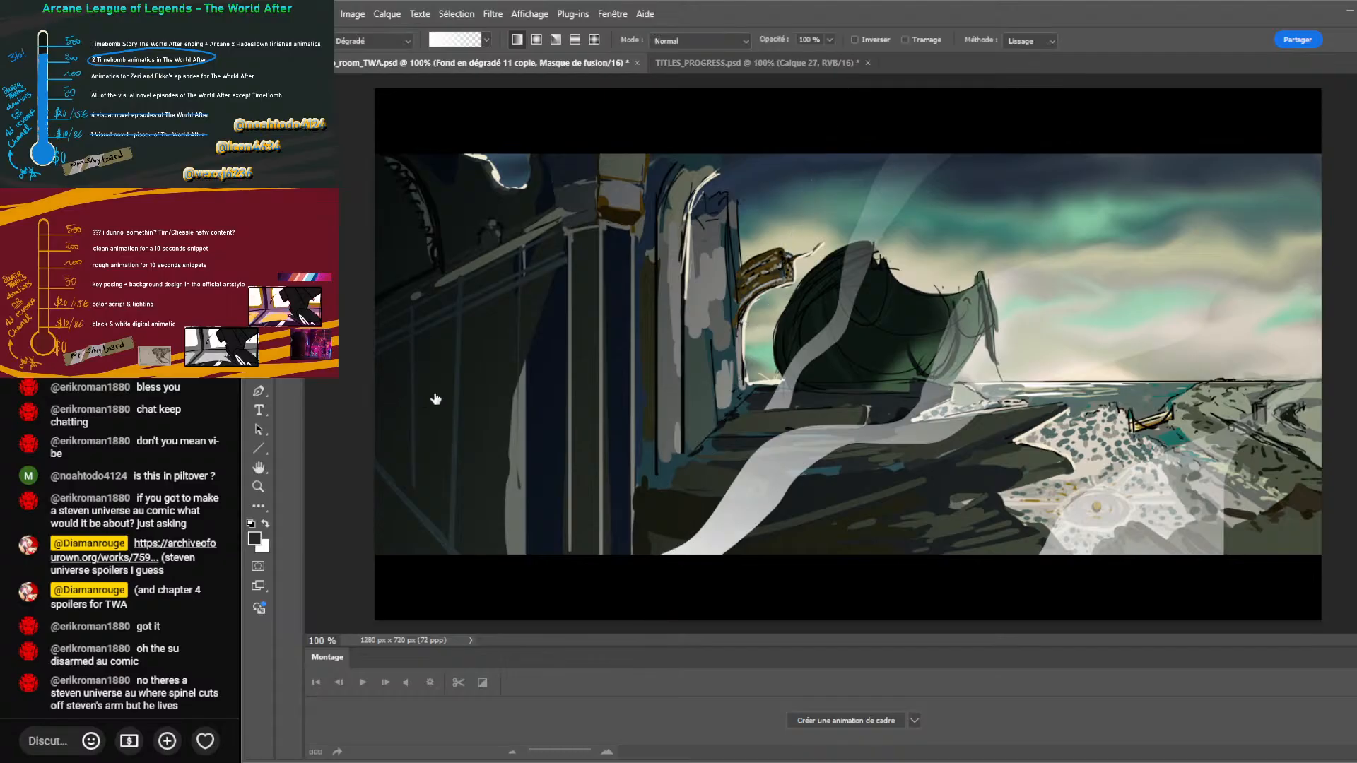
pyautogui.press('b')
pyautogui.moveTo(836, 346)
pyautogui.mouseDown()
pyautogui.moveTo(867, 341)
pyautogui.moveTo(820, 343)
pyautogui.mouseUp()
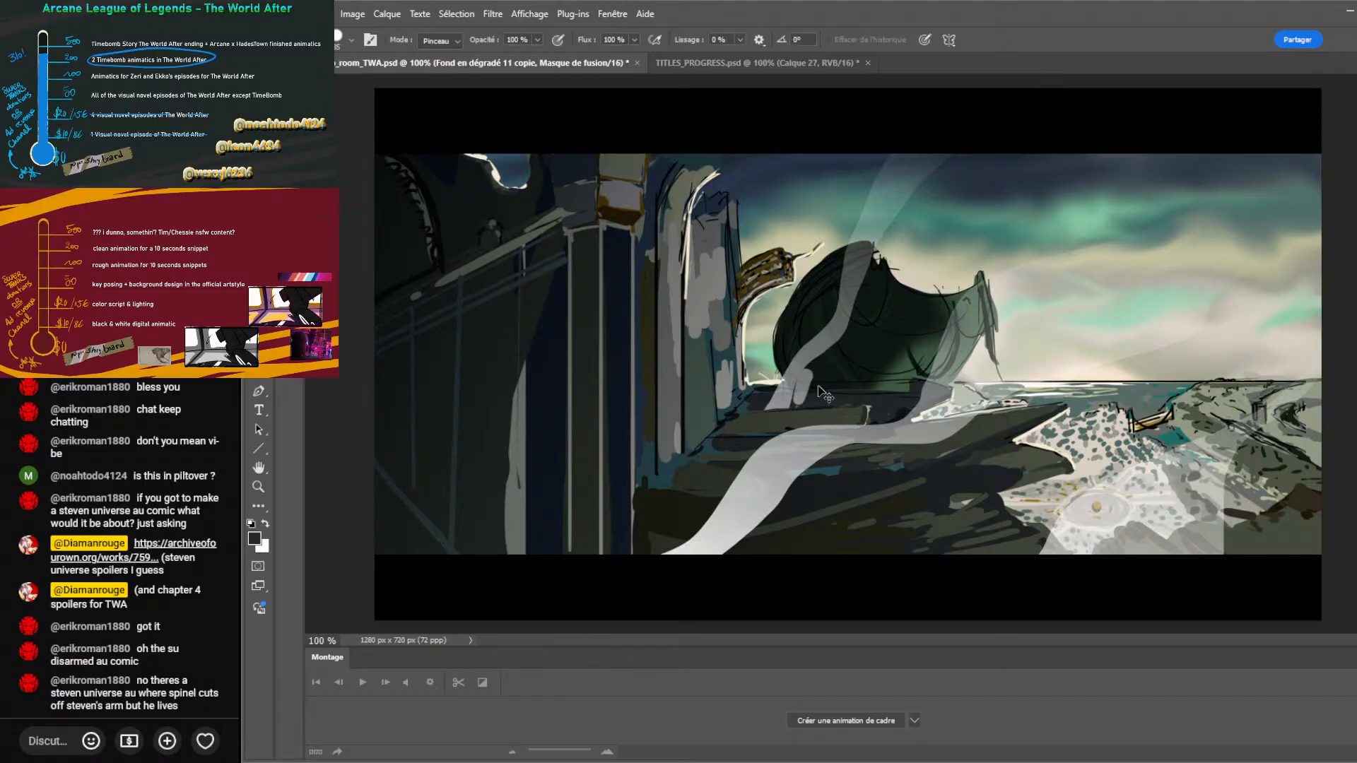
pyautogui.press('x')
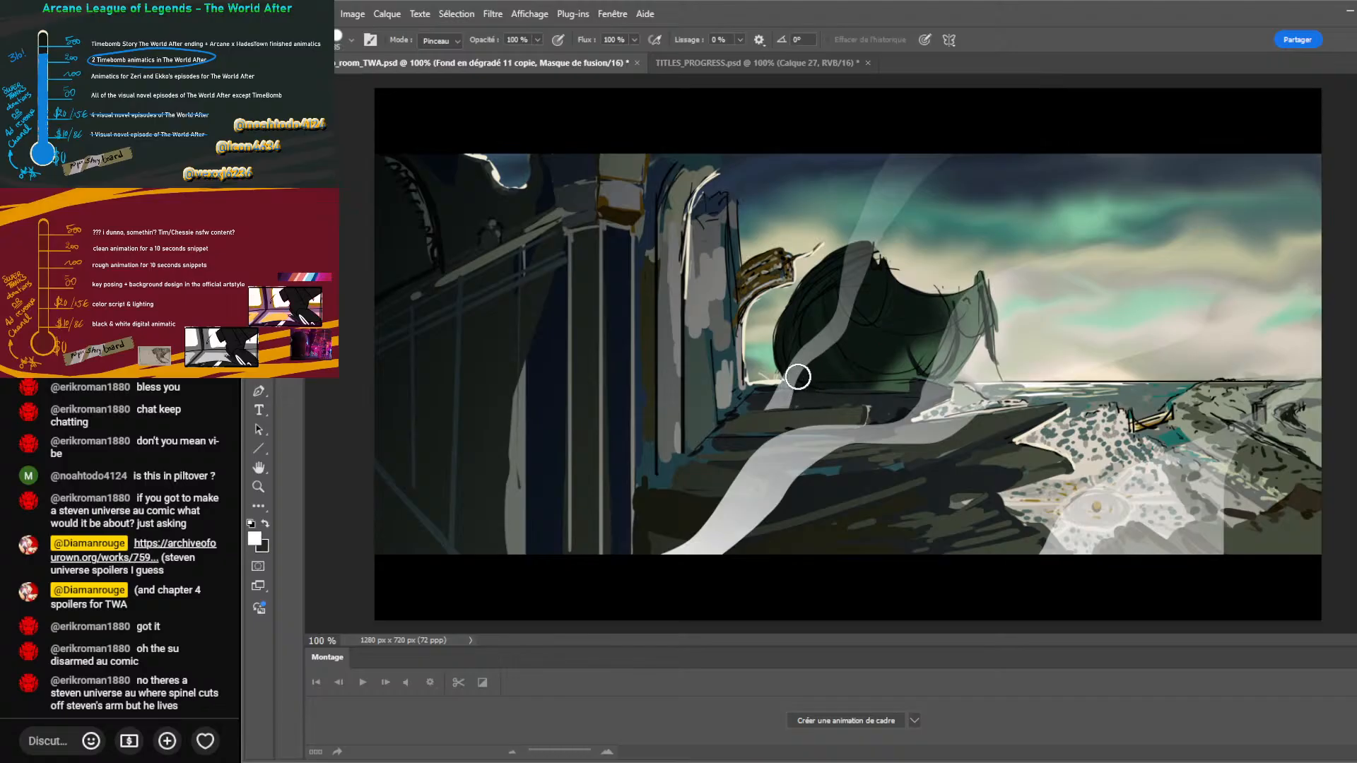
pyautogui.press('x')
pyautogui.press('b')
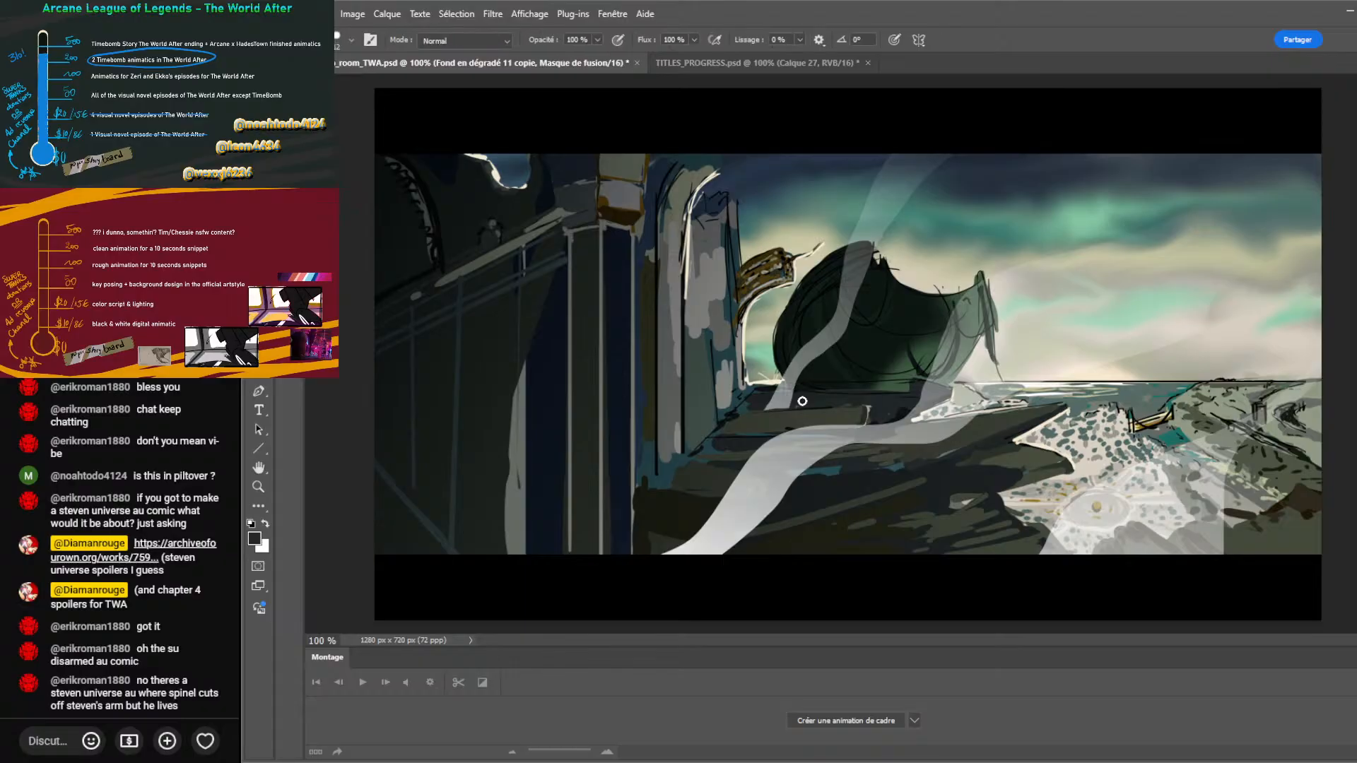
pyautogui.press('x')
pyautogui.press('x')
pyautogui.click(251, 524)
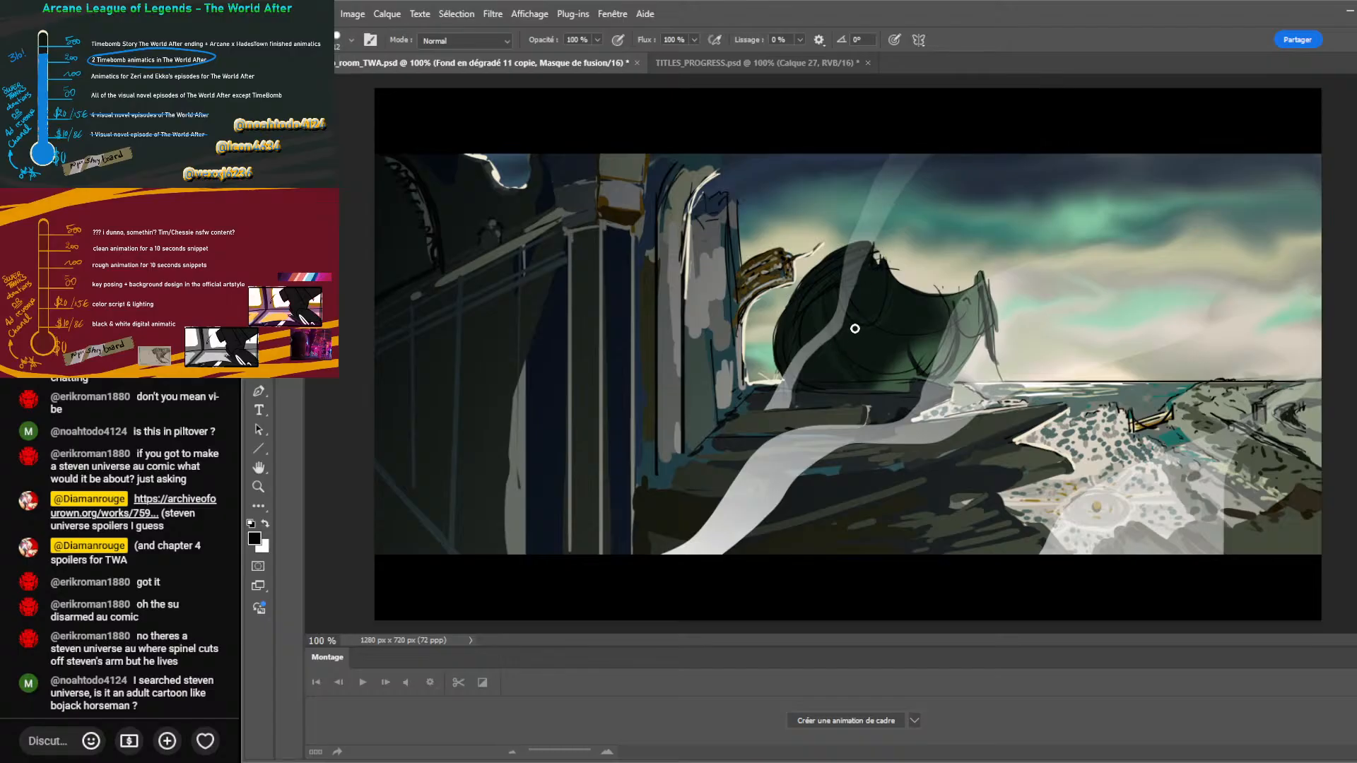
pyautogui.press('x')
pyautogui.moveTo(806, 342)
pyautogui.mouseDown()
pyautogui.moveTo(892, 141)
pyautogui.moveTo(862, 200)
pyautogui.mouseUp()
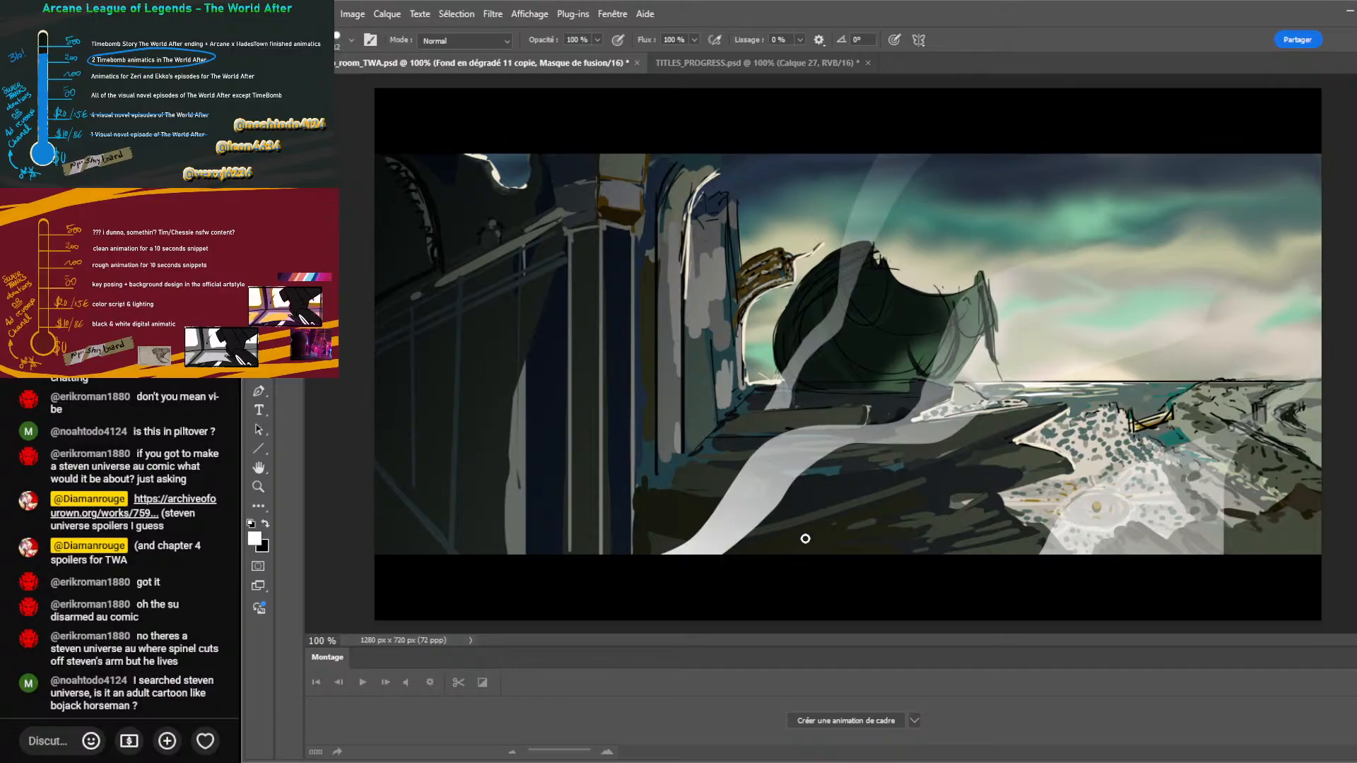
# Refine the mask edges of the long wisp over the rocks and the wisp over the patterned ground and cliff.
pyautogui.press('x')
pyautogui.moveTo(670, 547)
pyautogui.mouseDown()
pyautogui.moveTo(775, 441)
pyautogui.moveTo(921, 406)
pyautogui.moveTo(961, 311)
pyautogui.moveTo(1003, 262)
pyautogui.mouseUp()
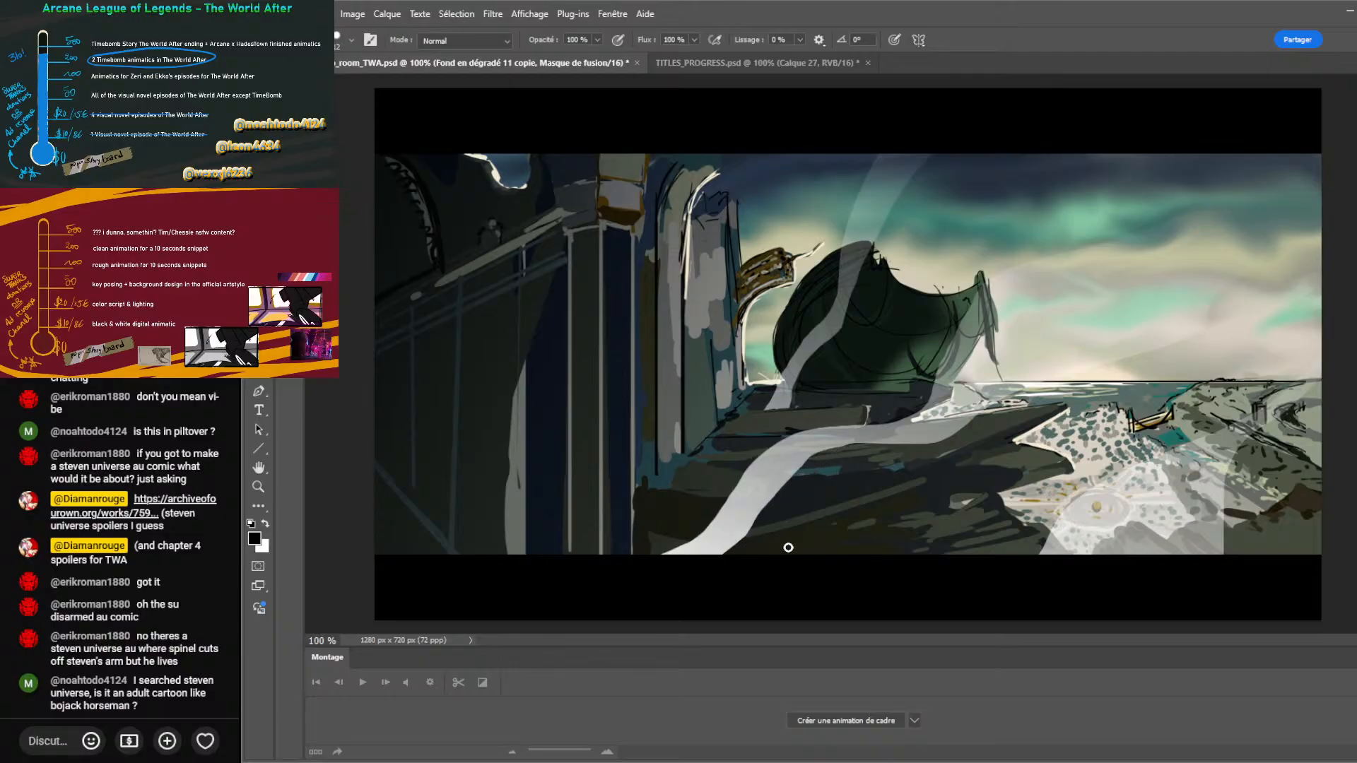
pyautogui.press('x')
pyautogui.moveTo(719, 552)
pyautogui.mouseDown()
pyautogui.moveTo(801, 472)
pyautogui.moveTo(890, 438)
pyautogui.moveTo(835, 450)
pyautogui.moveTo(757, 519)
pyautogui.moveTo(807, 464)
pyautogui.moveTo(843, 445)
pyautogui.moveTo(833, 452)
pyautogui.moveTo(933, 442)
pyautogui.moveTo(1012, 390)
pyautogui.mouseUp()
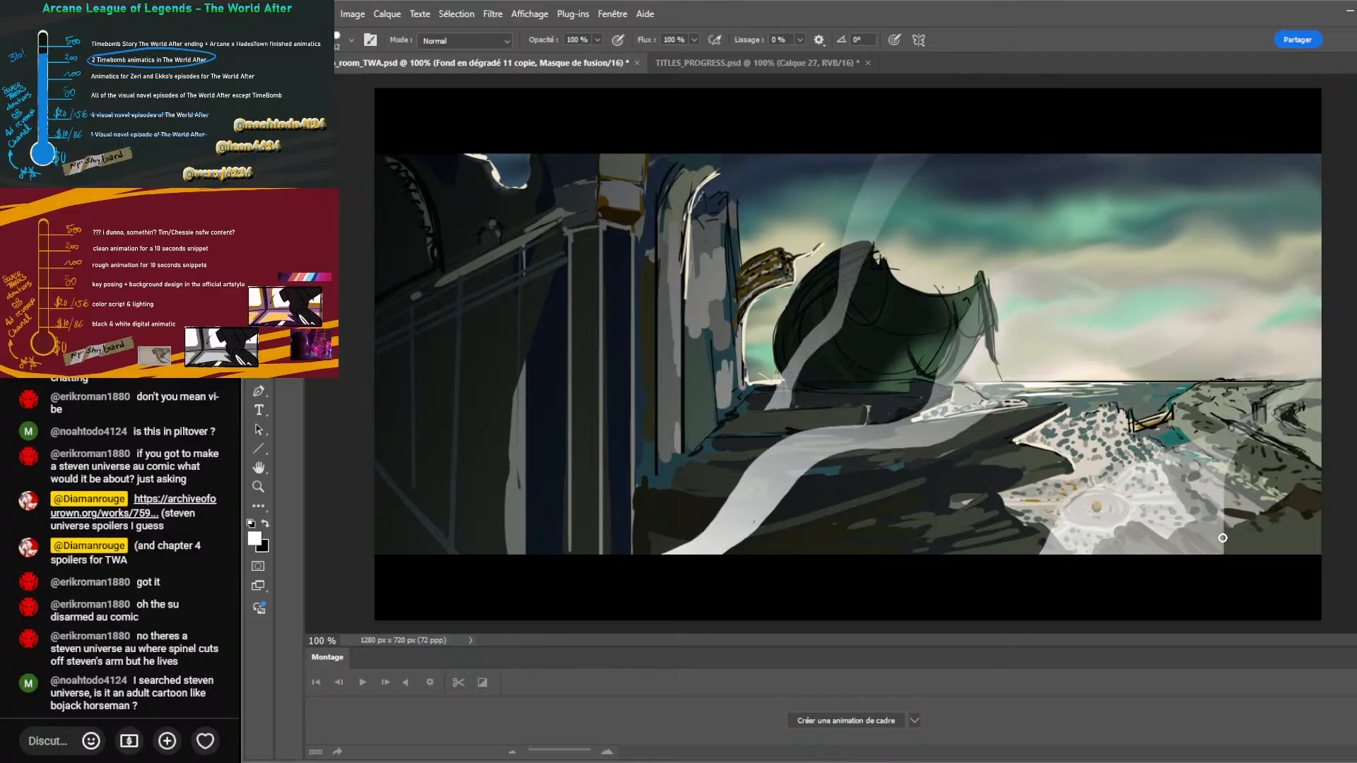
pyautogui.moveTo(1223, 480)
pyautogui.mouseDown()
pyautogui.moveTo(1315, 382)
pyautogui.moveTo(1237, 448)
pyautogui.moveTo(1307, 389)
pyautogui.moveTo(1263, 437)
pyautogui.mouseUp()
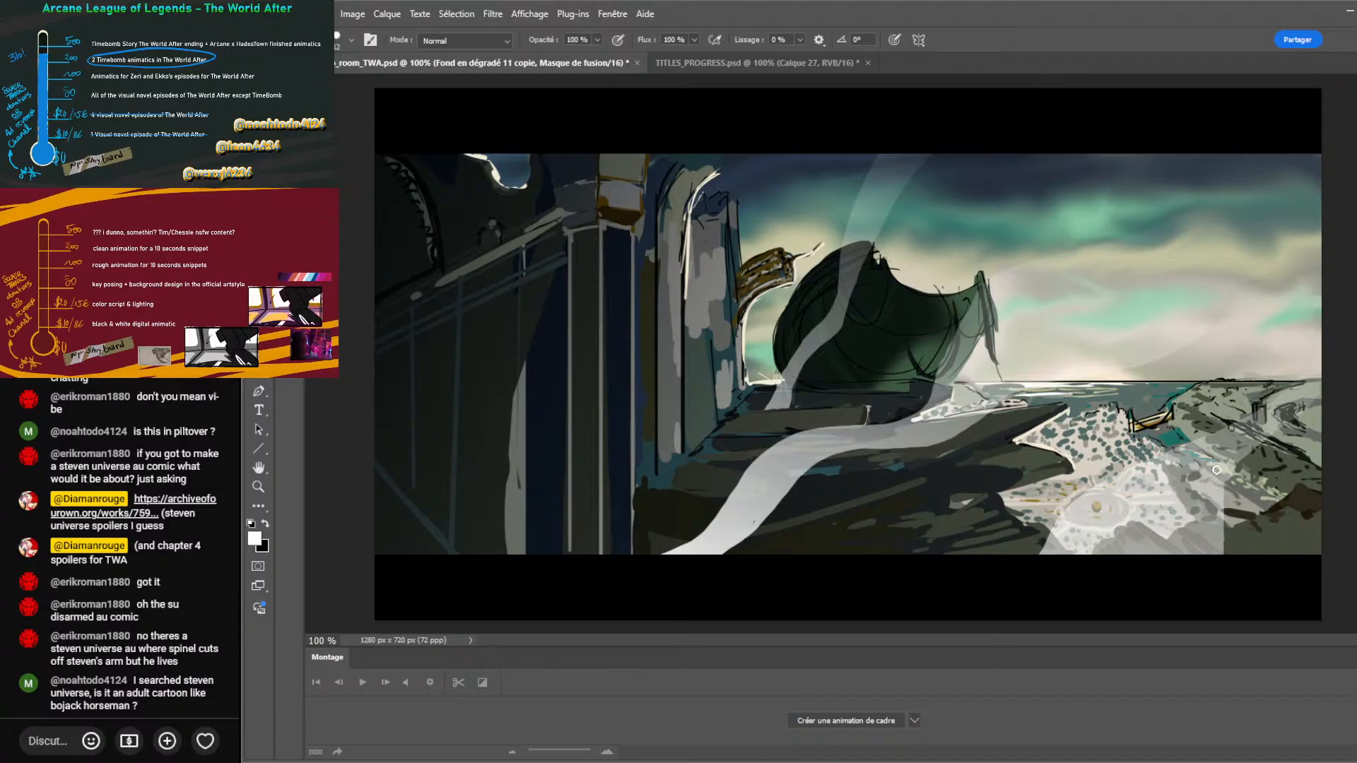
pyautogui.press('x')
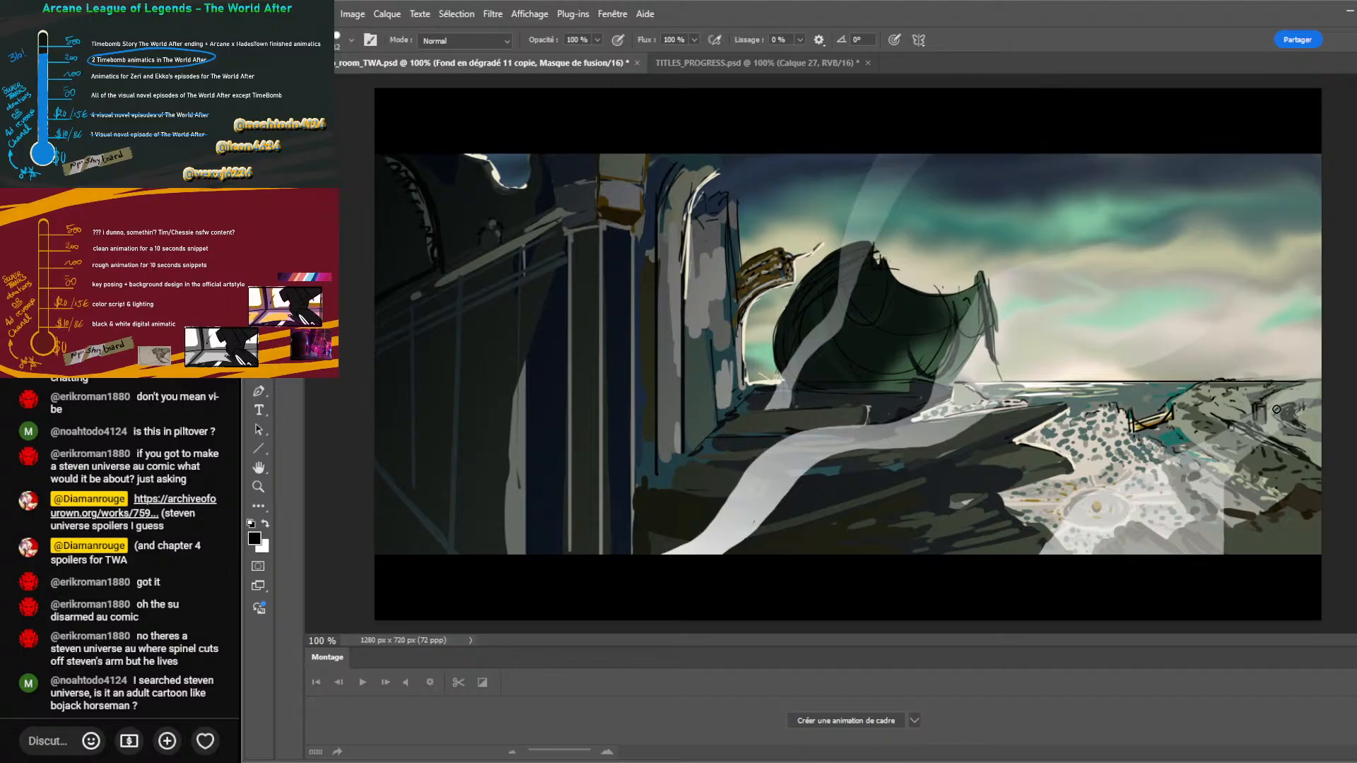
pyautogui.press('x')
# Duplicate the original gradient layer a second time, hide the other wisp layers, and target the new copy's mask for editing.
pyautogui.click(318, 385)
pyautogui.click(317, 385)
pyautogui.click(437, 387)
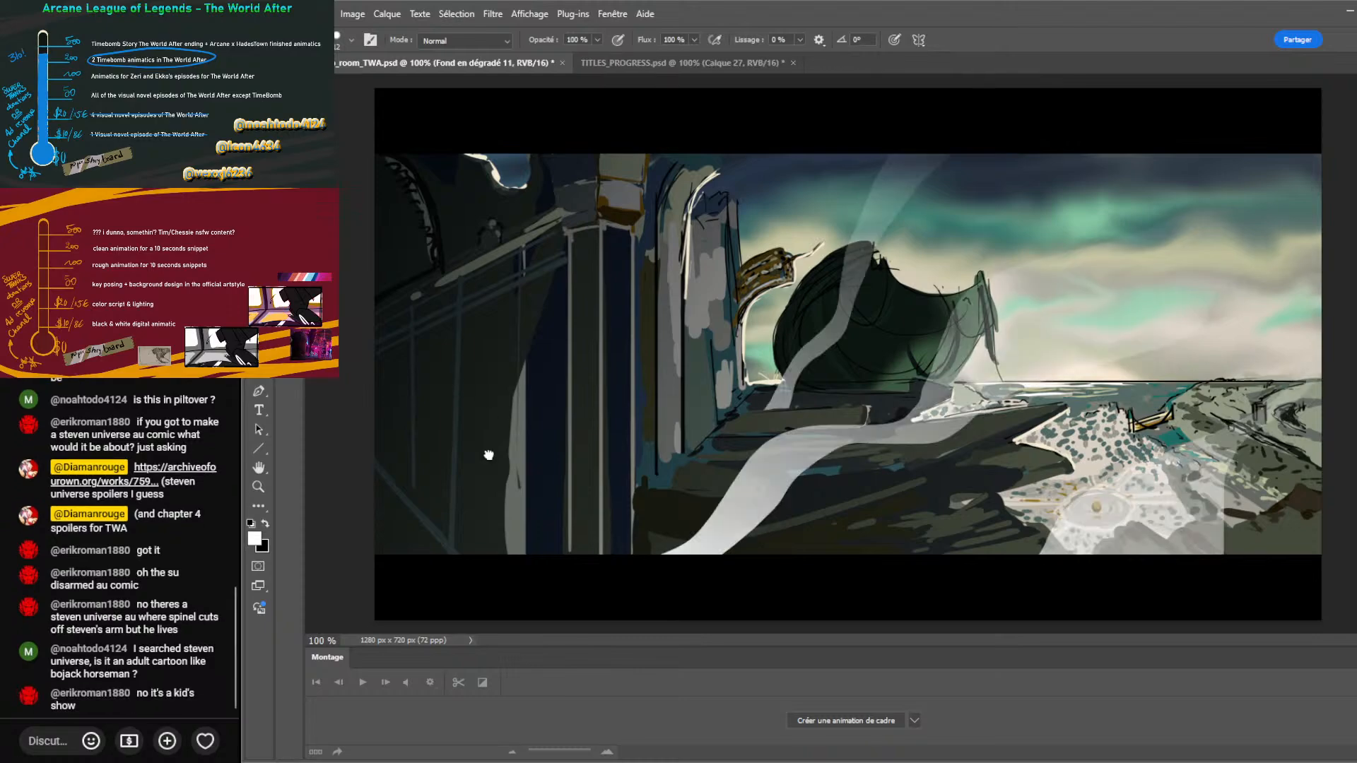
pyautogui.moveTo(488, 456); pyautogui.dragTo(480, 735)
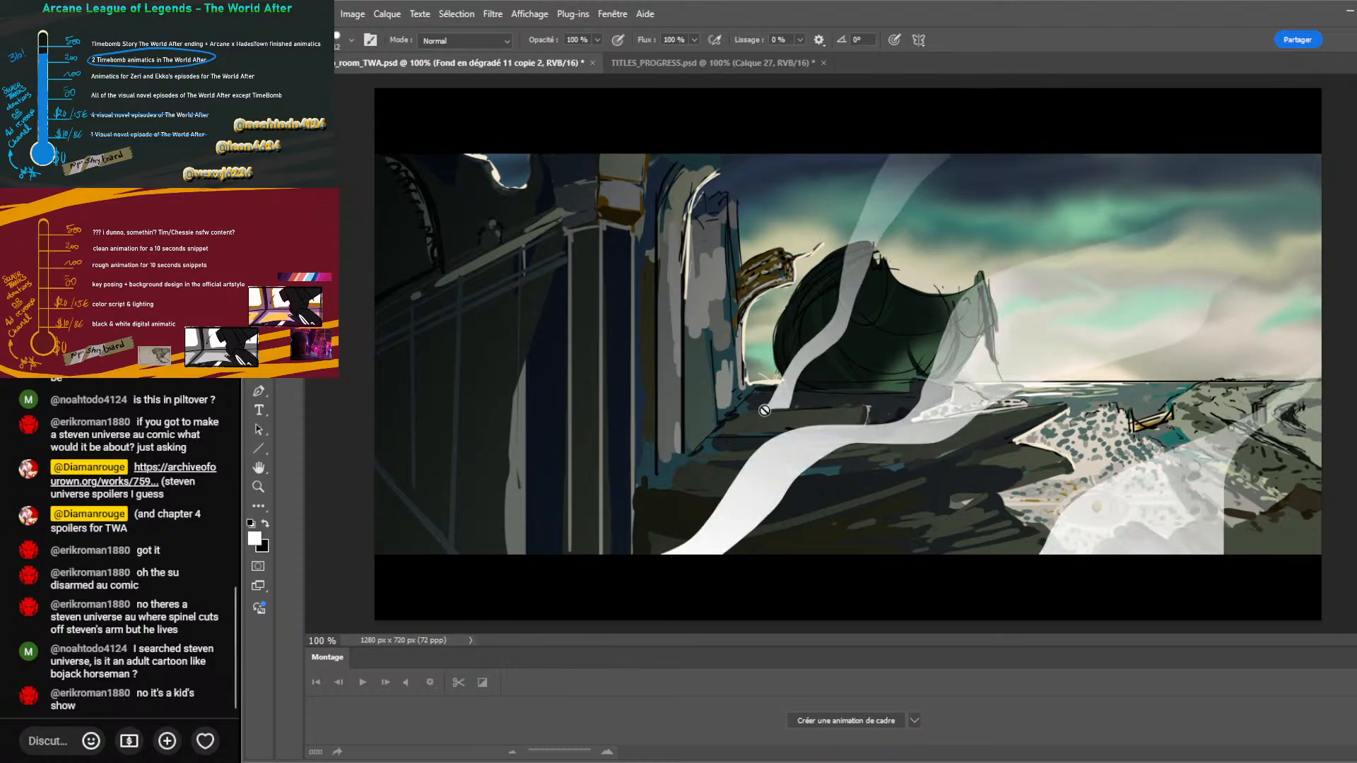
pyautogui.click(318, 410)
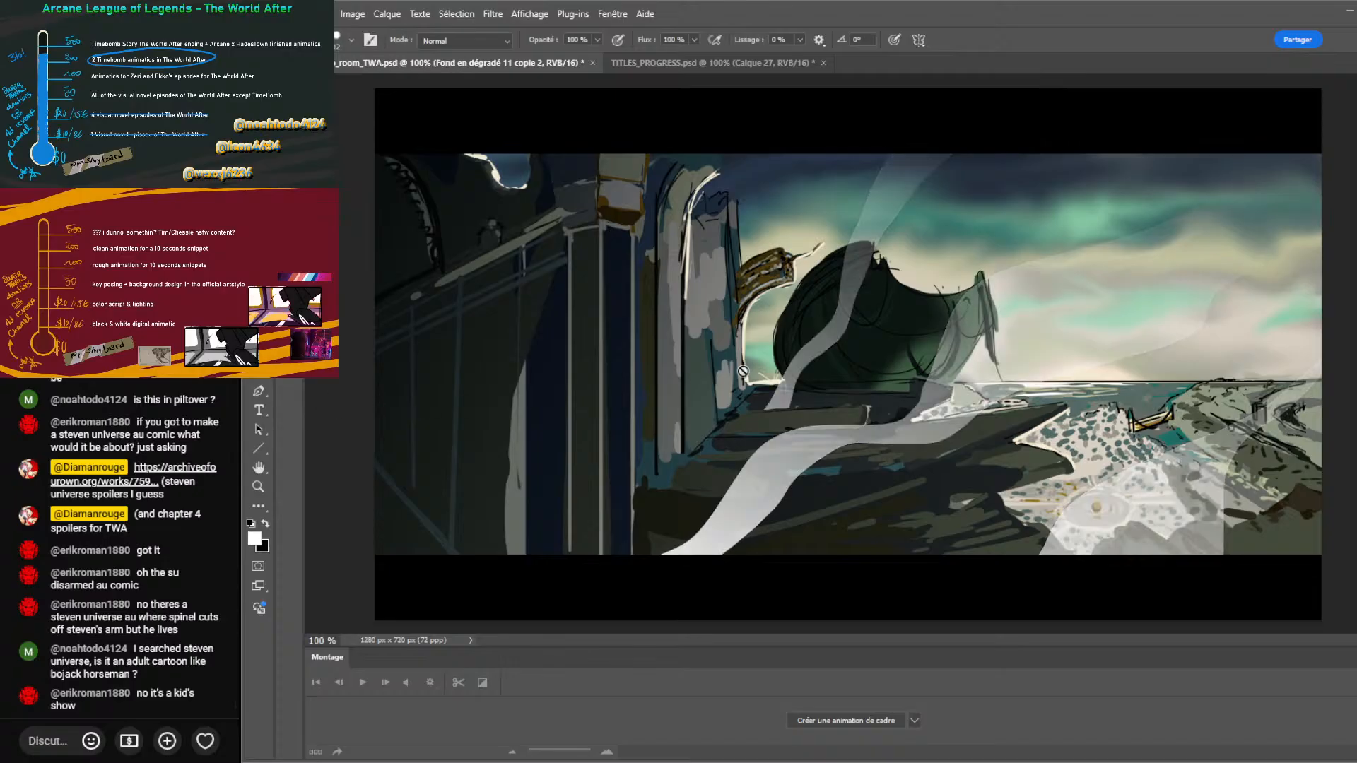
pyautogui.click(393, 388)
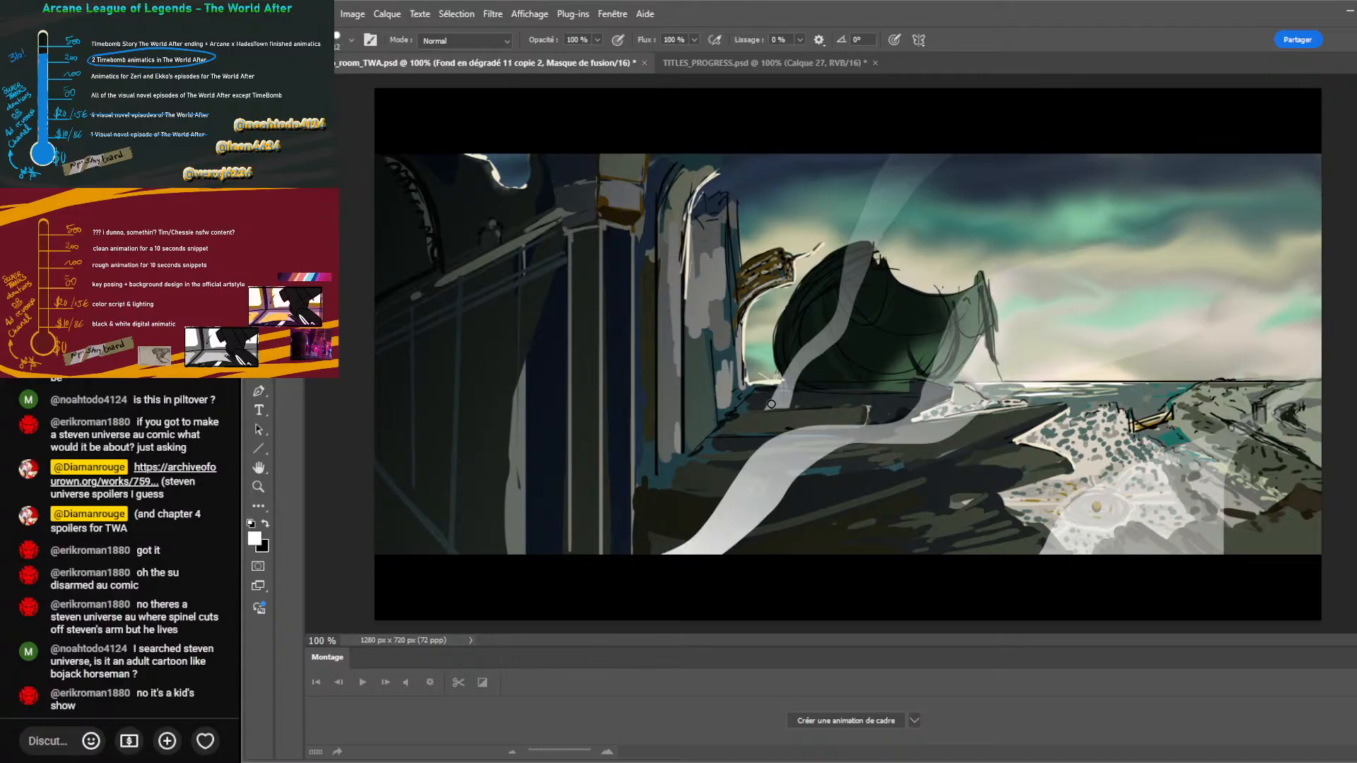
# Paint white and black on the second copy's mask to reshape the zeppelin wisp and the middle of the rock wisp.
pyautogui.moveTo(793, 357)
pyautogui.mouseDown()
pyautogui.moveTo(820, 333)
pyautogui.moveTo(855, 205)
pyautogui.moveTo(860, 219)
pyautogui.mouseUp()
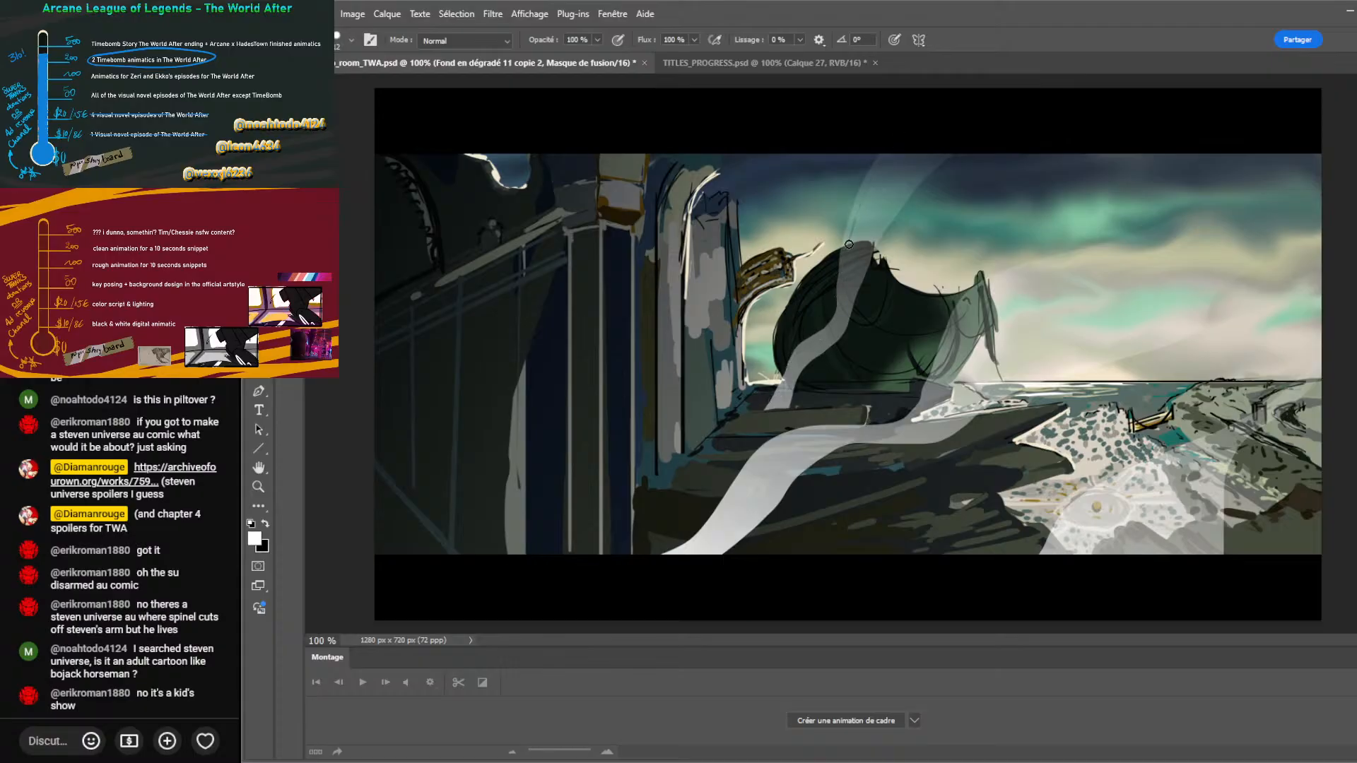
pyautogui.press('x')
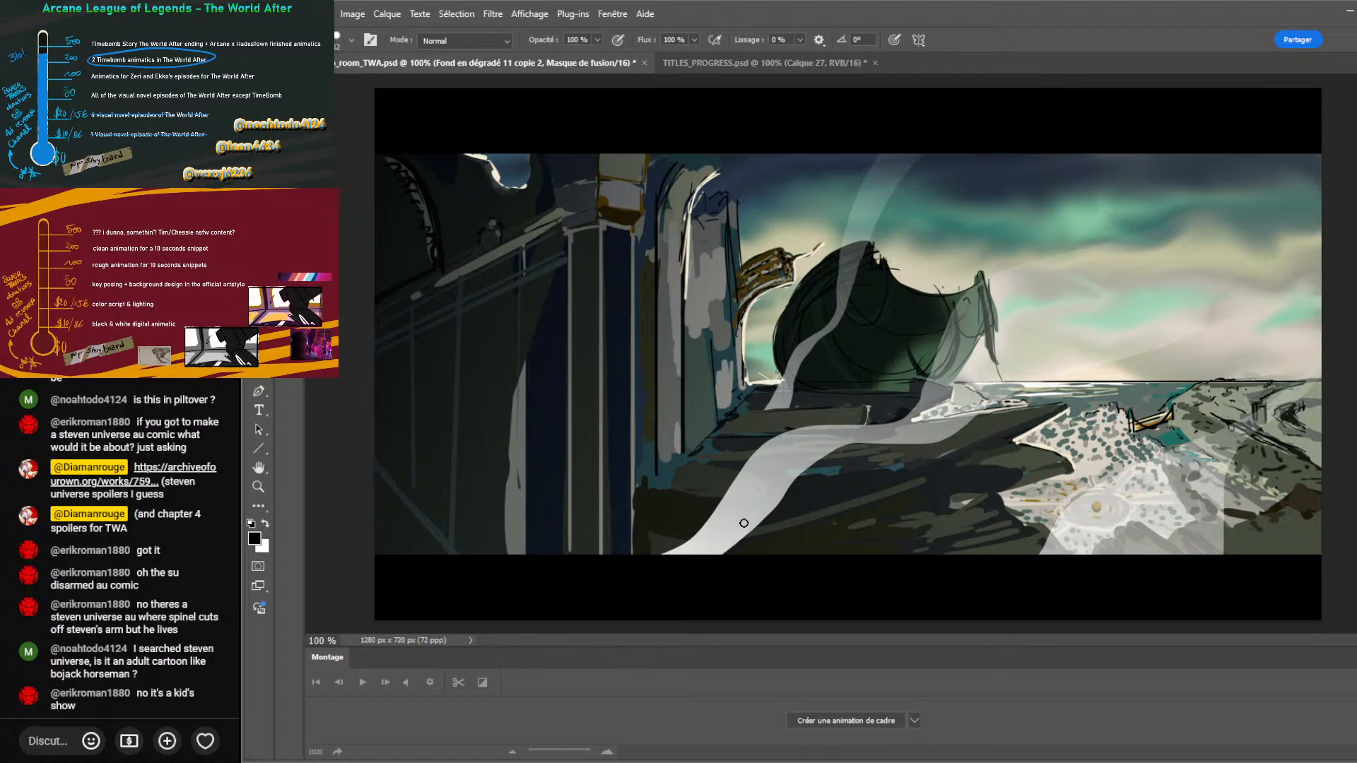
pyautogui.press('x')
pyautogui.moveTo(828, 424)
pyautogui.mouseDown()
pyautogui.moveTo(960, 395)
pyautogui.moveTo(859, 411)
pyautogui.moveTo(929, 401)
pyautogui.moveTo(825, 433)
pyautogui.moveTo(906, 406)
pyautogui.mouseUp()
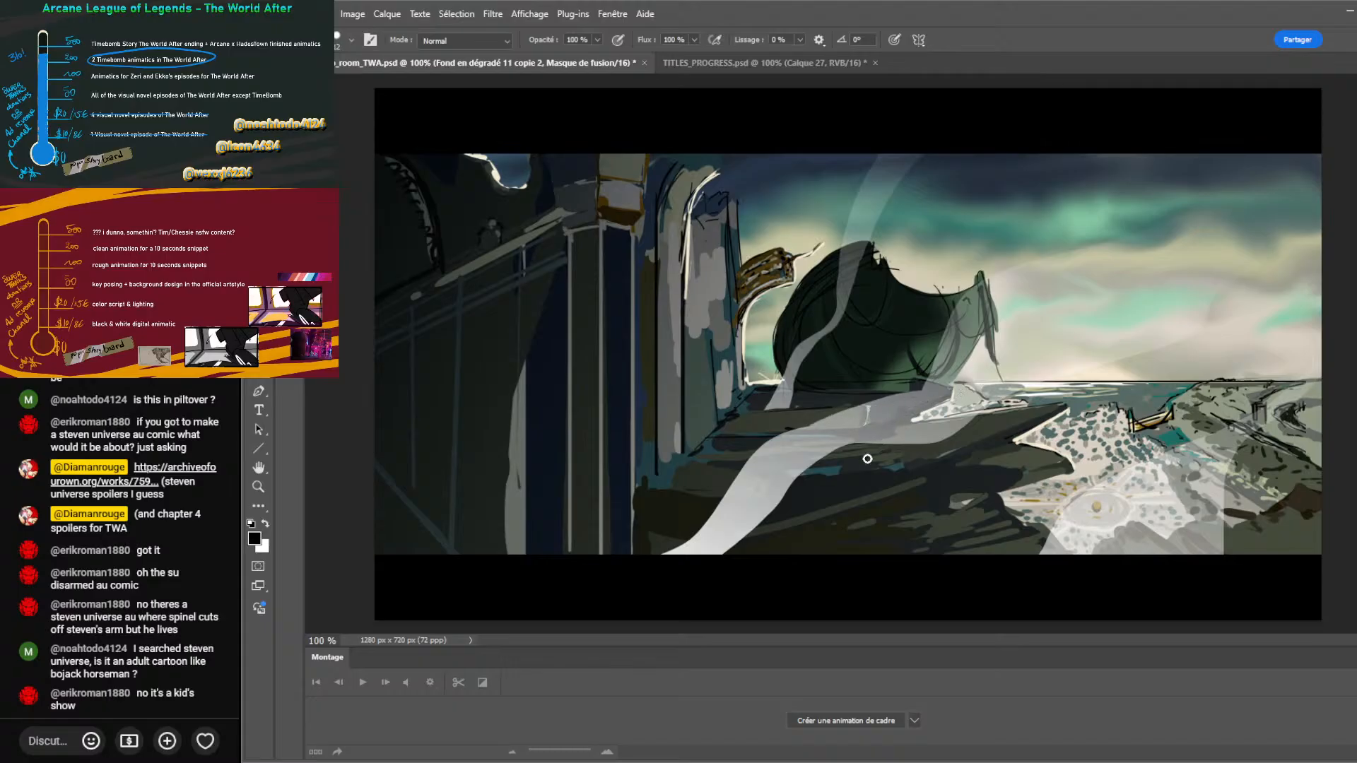
pyautogui.press('x')
pyautogui.moveTo(841, 459)
pyautogui.mouseDown()
pyautogui.moveTo(891, 431)
pyautogui.moveTo(986, 421)
pyautogui.moveTo(874, 460)
pyautogui.mouseUp()
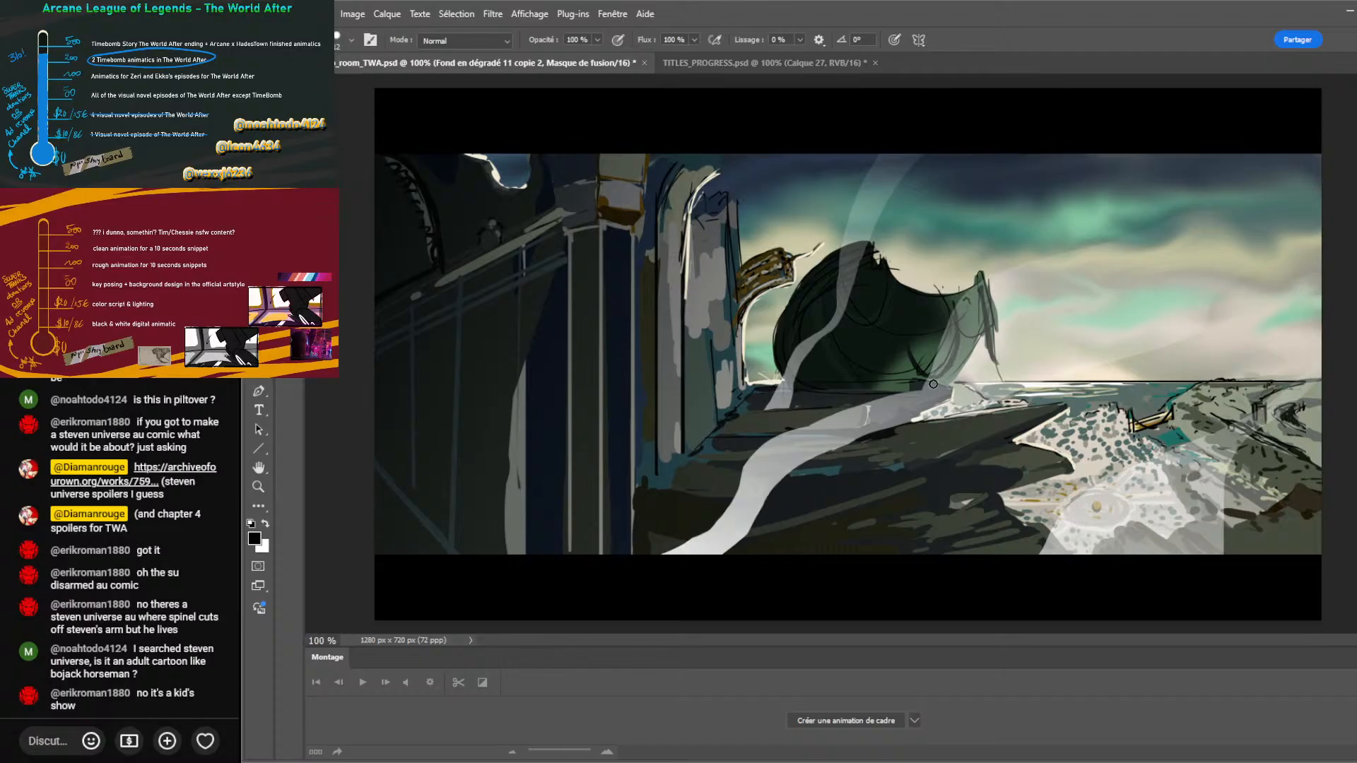
# Refine the mask where the long rock wisp rises past the zeppelin's lower edge, smoothing its contour on both sides.
pyautogui.press('x')
pyautogui.press('x')
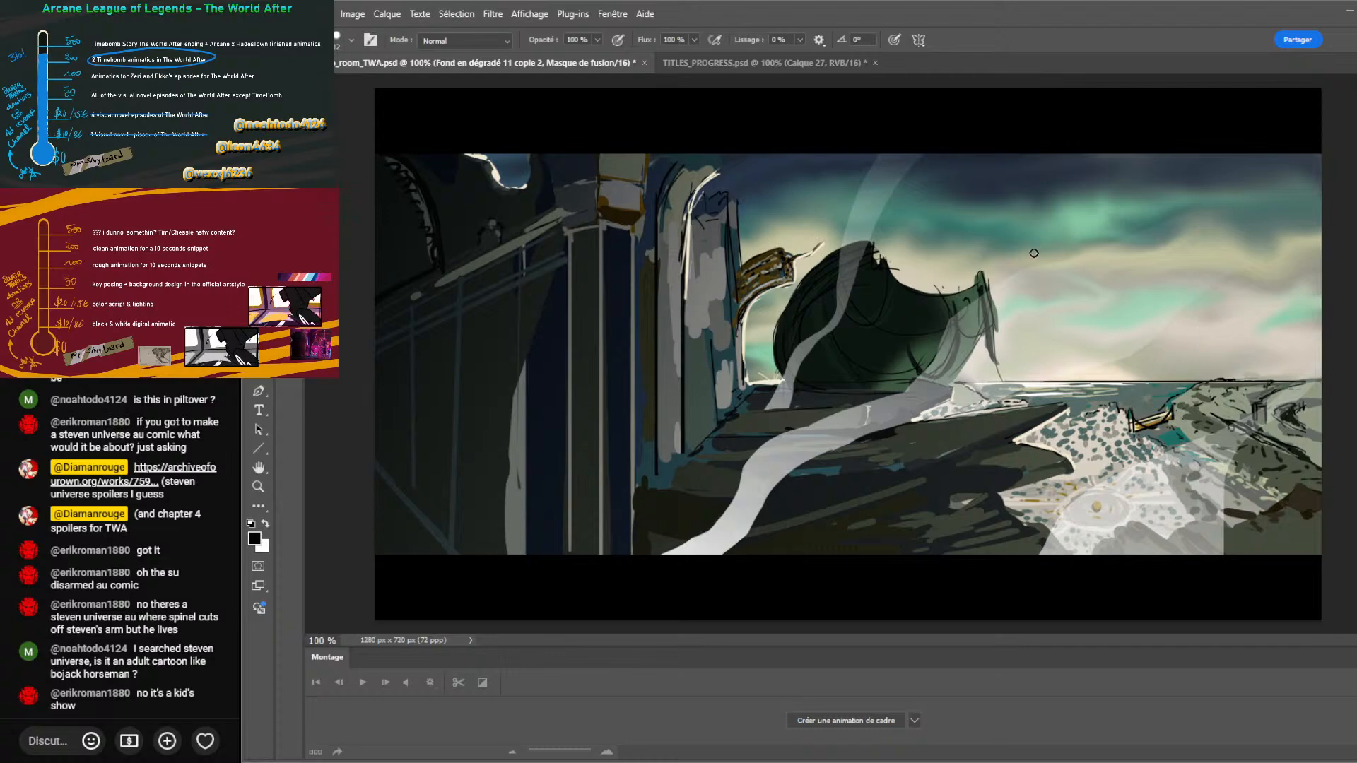
pyautogui.moveTo(930, 344)
pyautogui.mouseDown()
pyautogui.moveTo(977, 300)
pyautogui.moveTo(918, 362)
pyautogui.mouseUp()
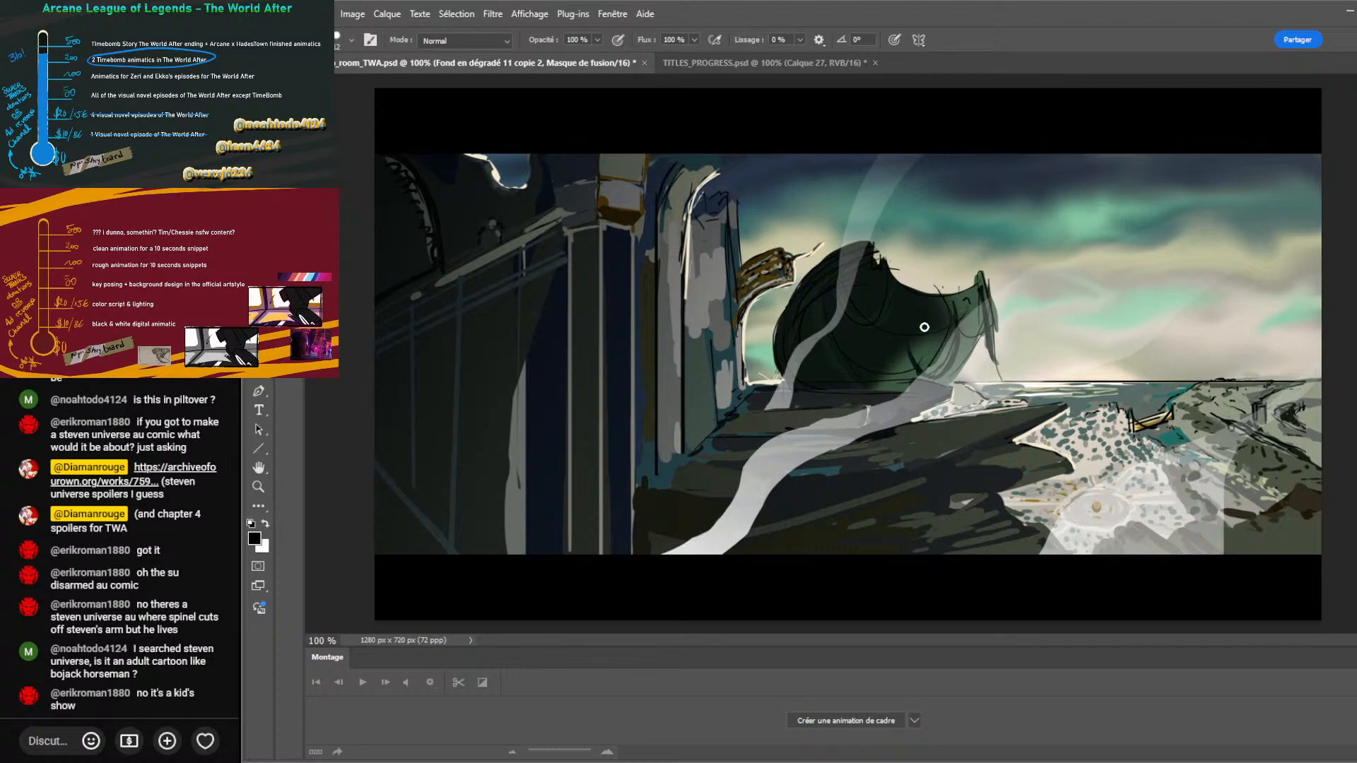
pyautogui.press('x')
pyautogui.moveTo(768, 447); pyautogui.dragTo(947, 346)
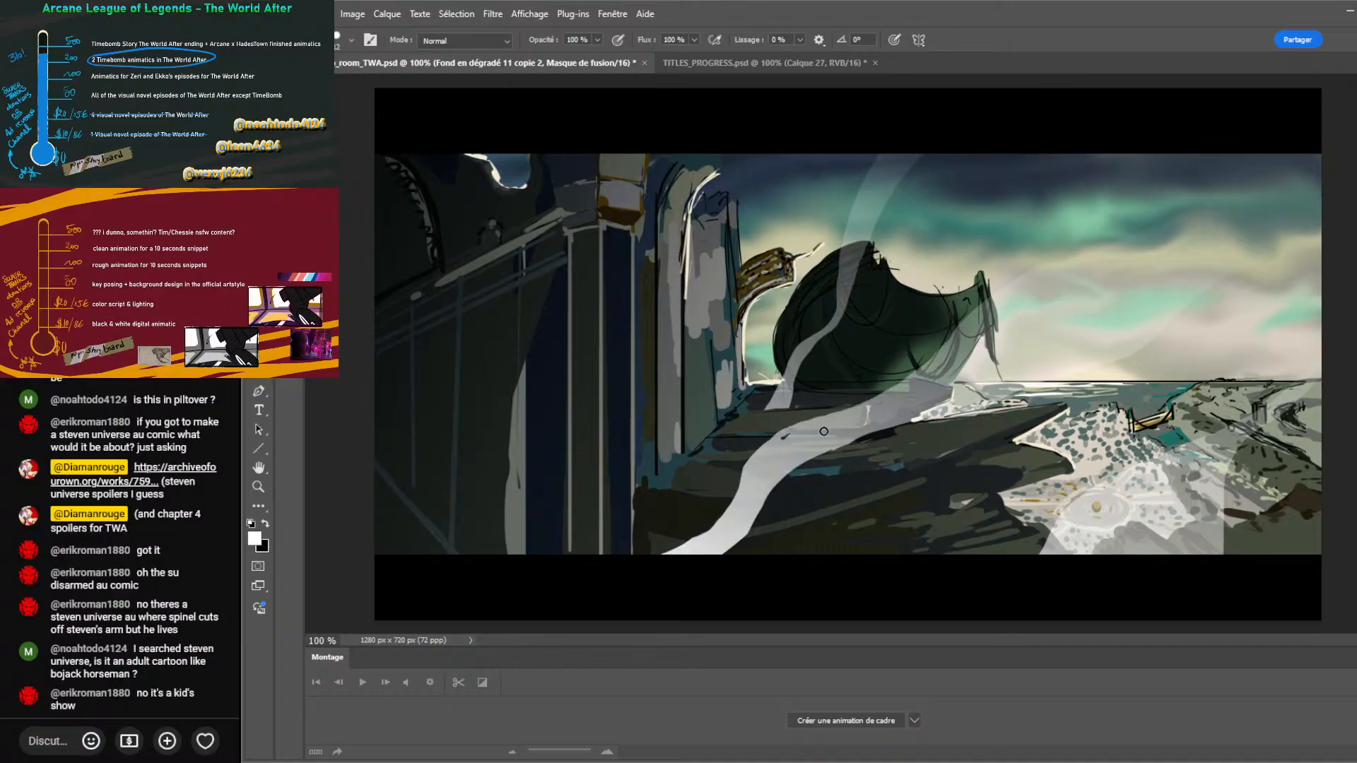
# Reshape the wisp over the patterned ground and cliff on the mask, softening its straight vertical edge.
pyautogui.press('x')
pyautogui.press('x')
pyautogui.moveTo(1064, 523)
pyautogui.mouseDown()
pyautogui.moveTo(1119, 454)
pyautogui.moveTo(1258, 376)
pyautogui.moveTo(1126, 447)
pyautogui.moveTo(1226, 385)
pyautogui.moveTo(1308, 357)
pyautogui.moveTo(1234, 386)
pyautogui.moveTo(1192, 431)
pyautogui.moveTo(1234, 425)
pyautogui.moveTo(1211, 408)
pyautogui.moveTo(1151, 454)
pyautogui.moveTo(1220, 395)
pyautogui.mouseUp()
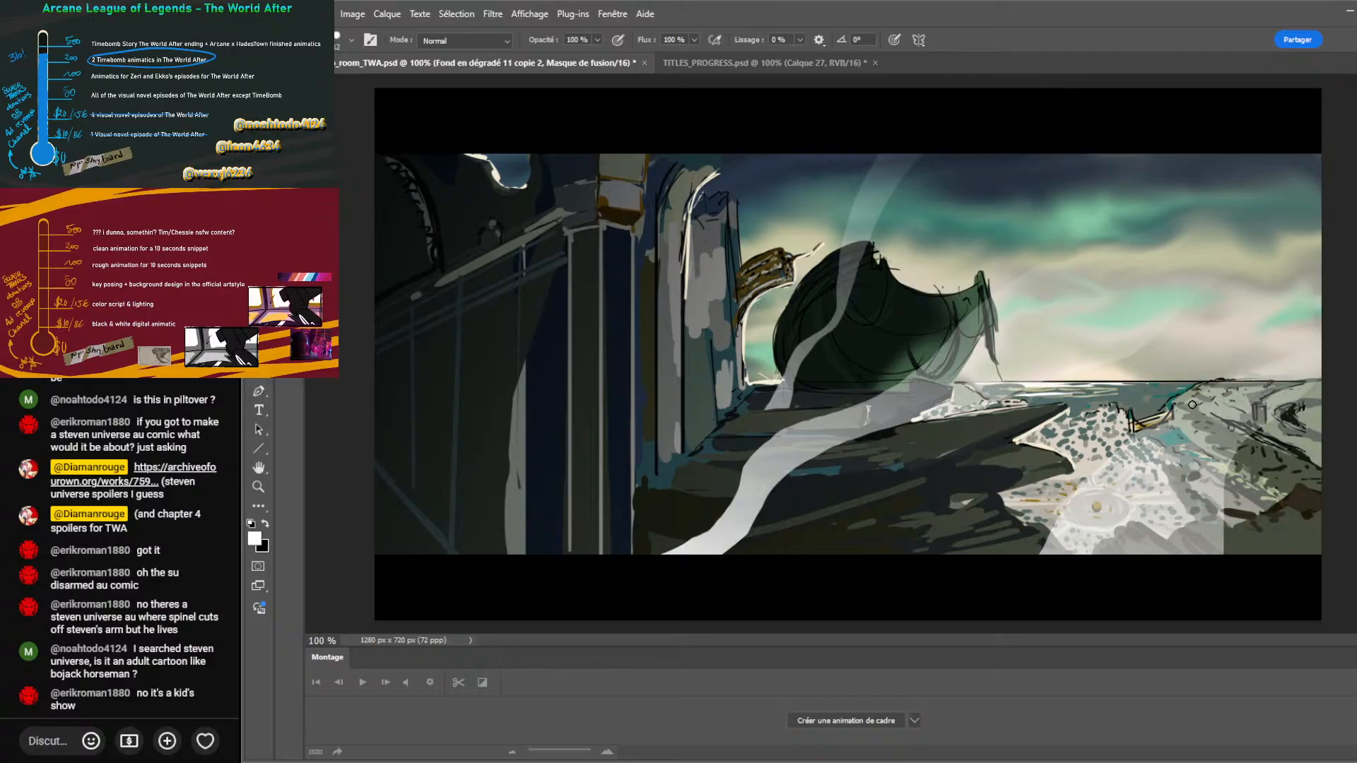
pyautogui.press('x')
pyautogui.moveTo(1225, 551)
pyautogui.mouseDown()
pyautogui.moveTo(1211, 474)
pyautogui.moveTo(1338, 393)
pyautogui.moveTo(1249, 435)
pyautogui.moveTo(1212, 503)
pyautogui.moveTo(1224, 473)
pyautogui.mouseUp()
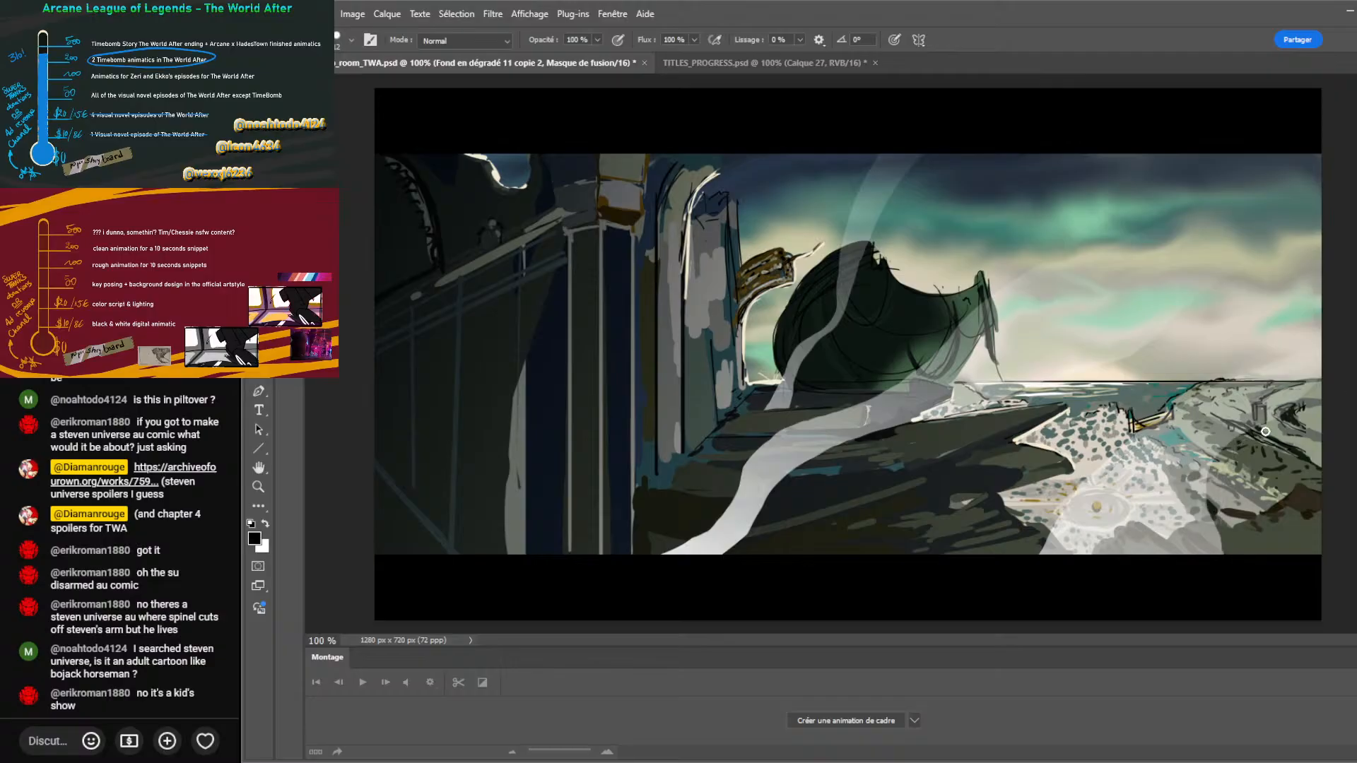
pyautogui.press('x')
pyautogui.moveTo(1279, 414)
pyautogui.mouseDown()
pyautogui.moveTo(1329, 392)
pyautogui.moveTo(1305, 391)
pyautogui.mouseUp()
# Create a frame animation with three frames, each with a 0.2 s delay.
pyautogui.click(844, 723)
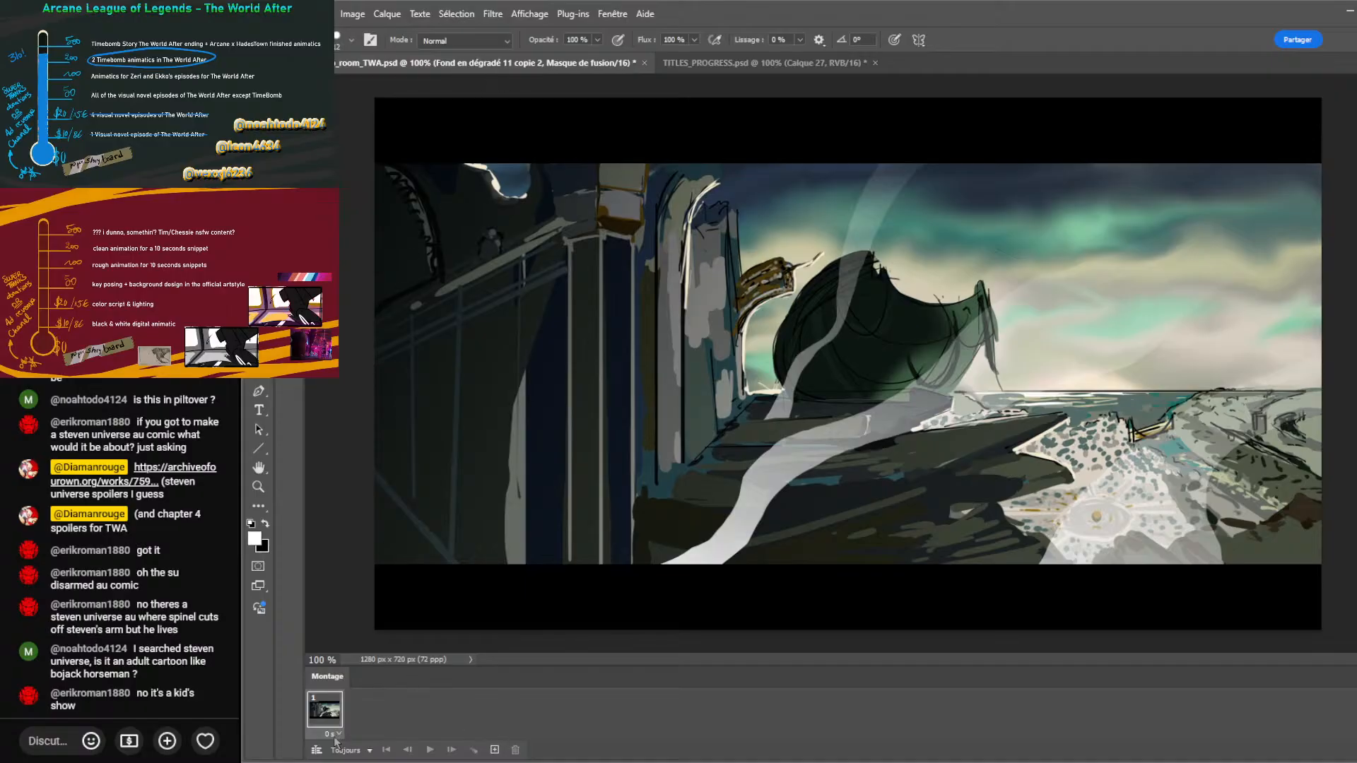
pyautogui.click(495, 750)
pyautogui.click(495, 750)
pyautogui.click(494, 750)
pyautogui.hotkey('ctrl', 'z')
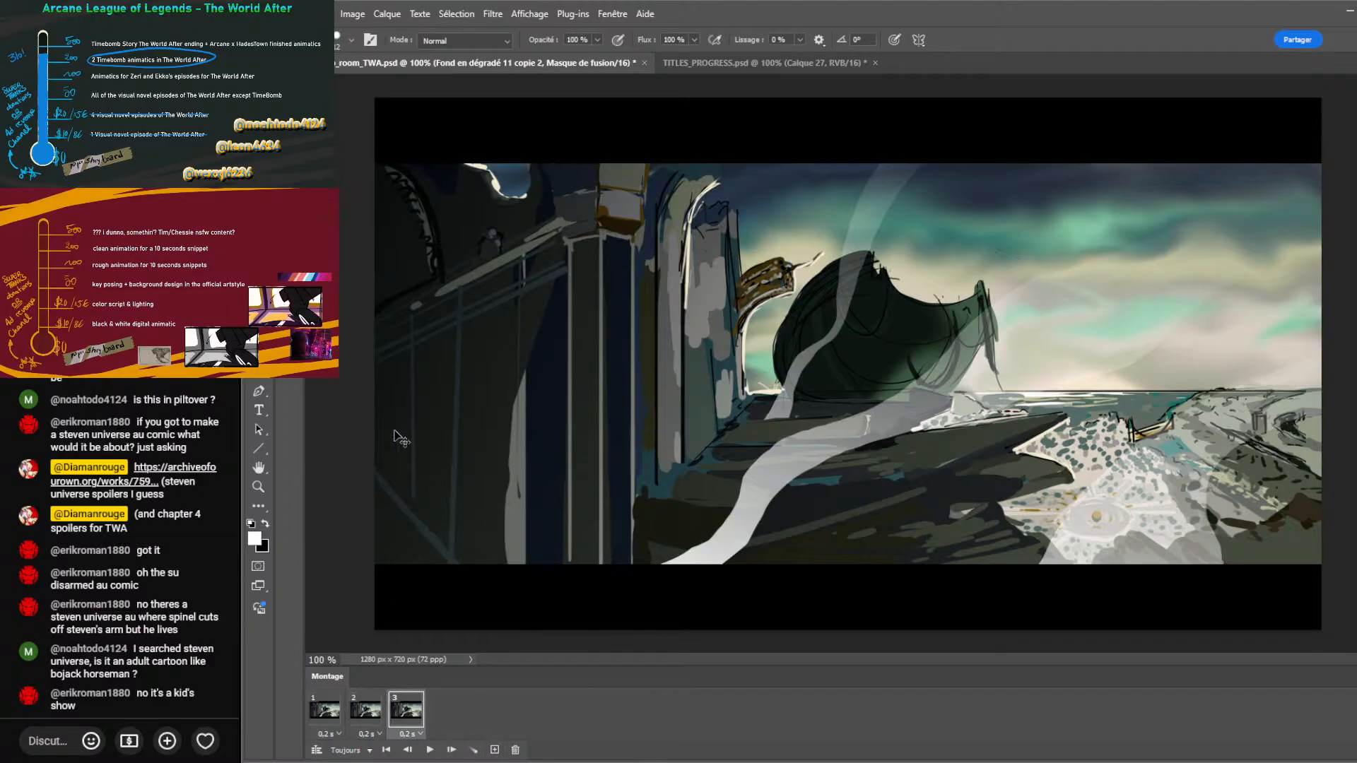
# Switch the visible wisp gradient layer in frames 3 and 2 so each frame shows a different version, and play the animation.
pyautogui.click(318, 403)
pyautogui.click(318, 390)
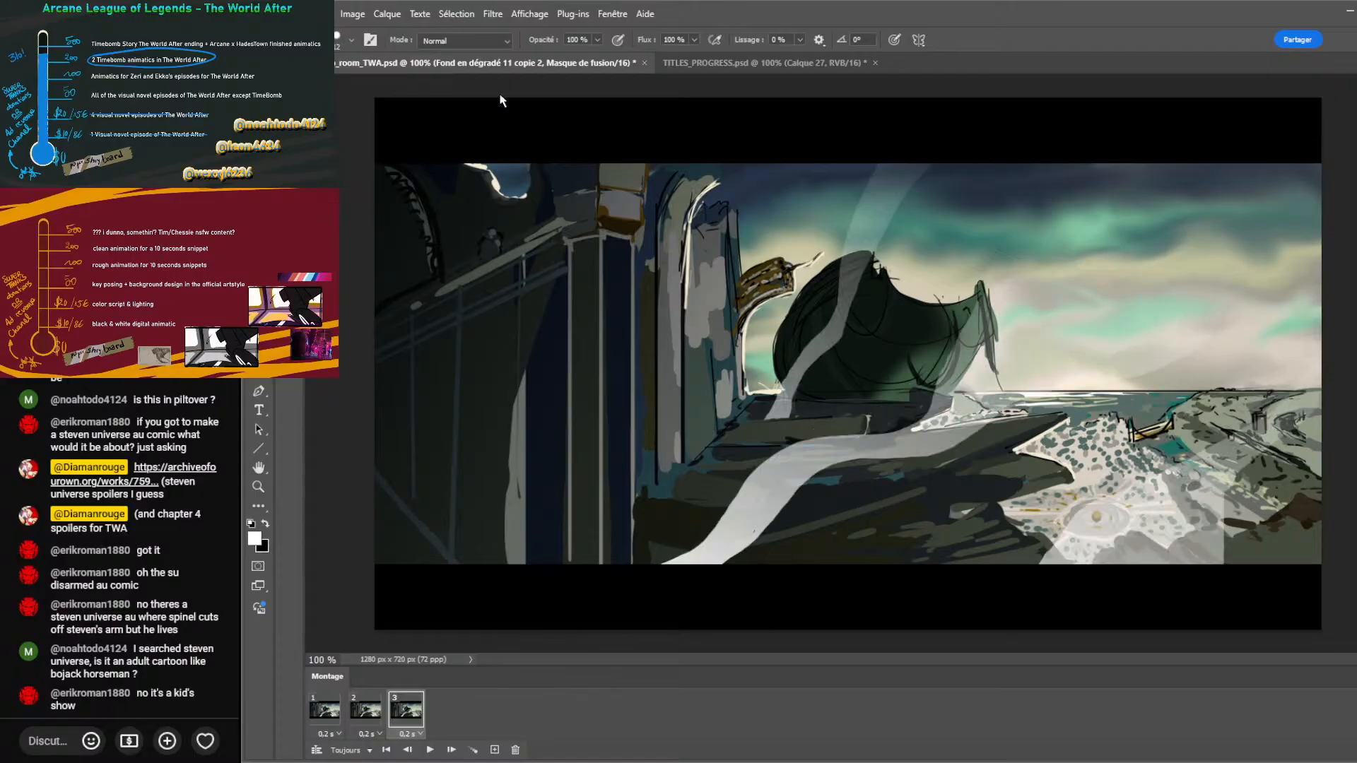
pyautogui.click(366, 709)
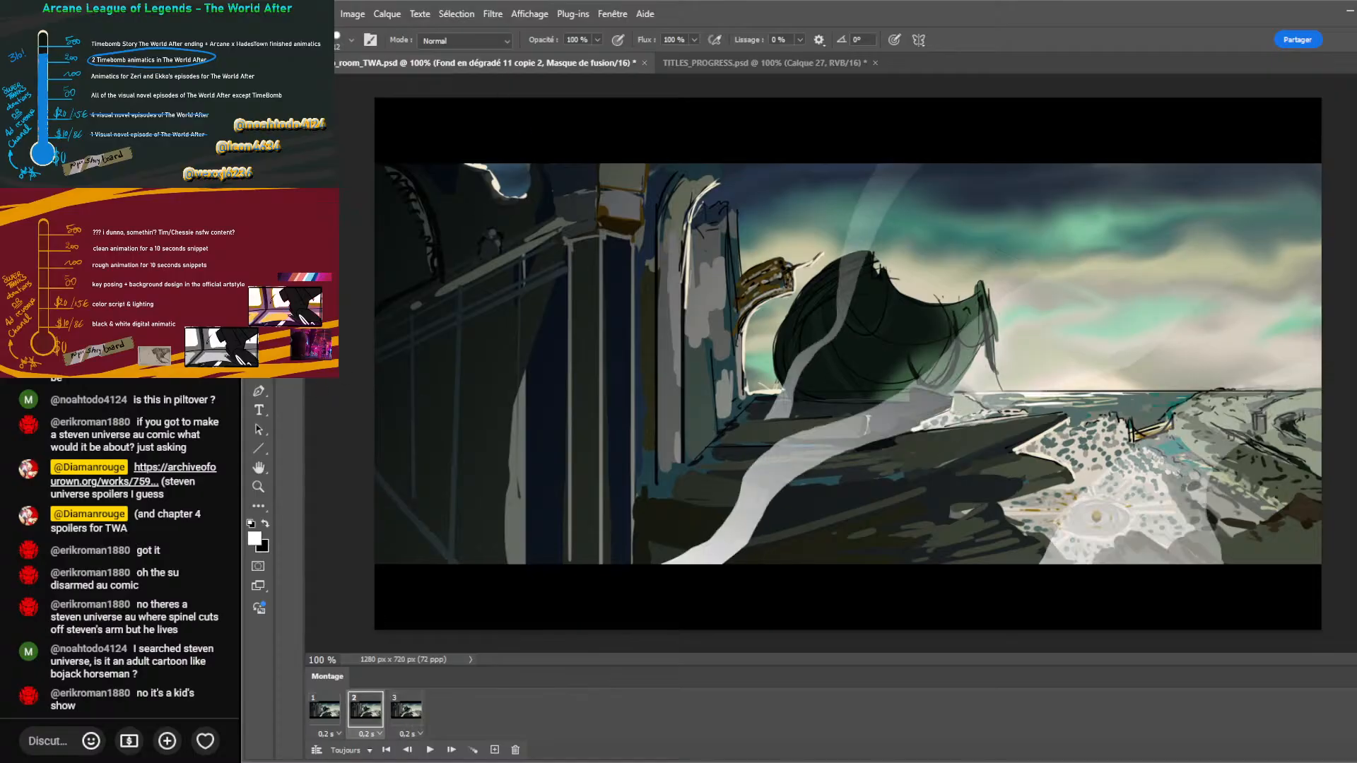
pyautogui.click(362, 399)
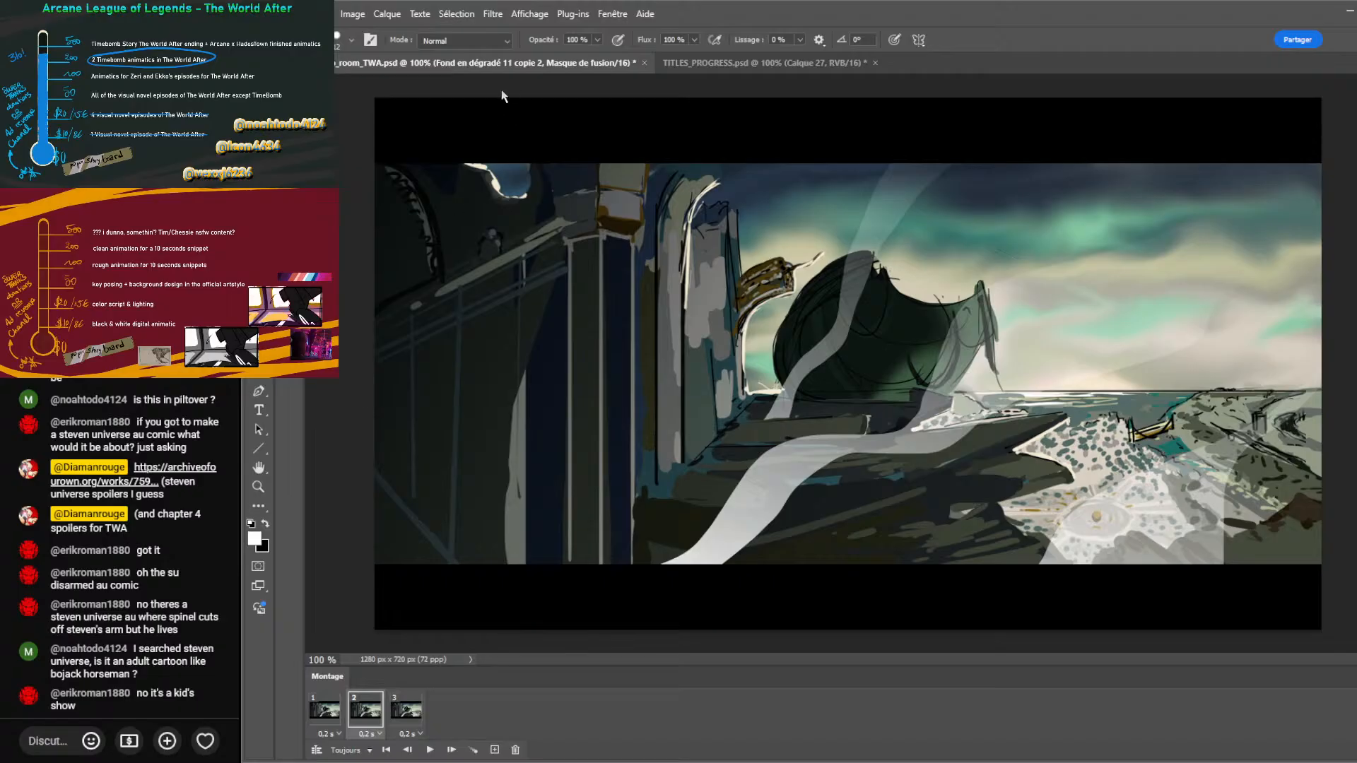
pyautogui.click(430, 750)
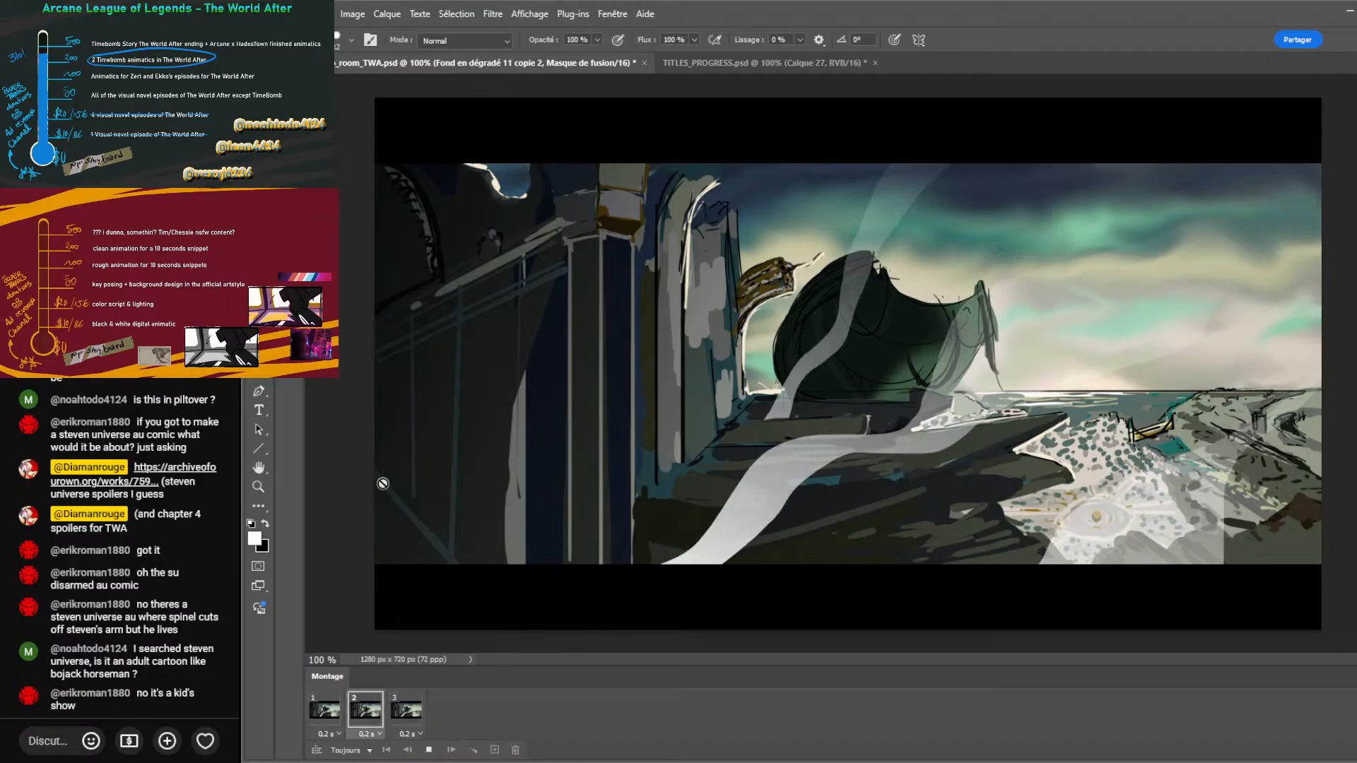